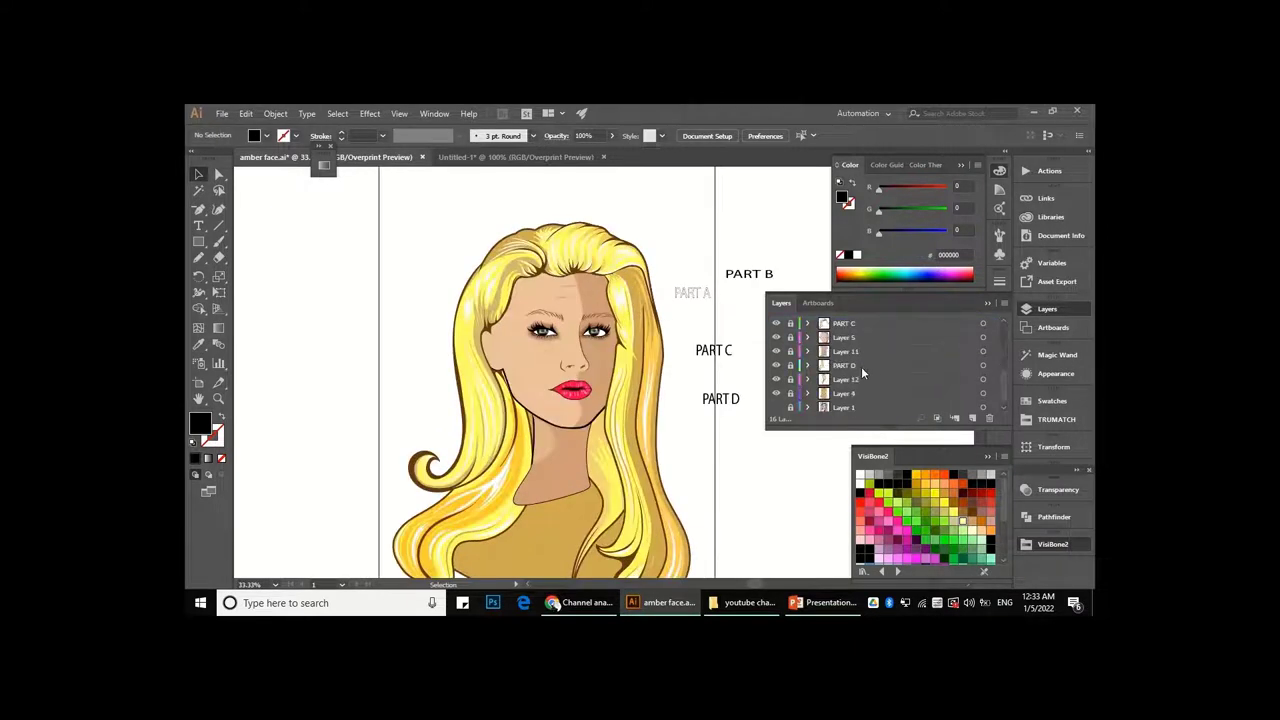
- Rename Layer 17 to 'shadow' in the Layers panel and select the Pencil tool
scroll(865, 372, "down", 3)
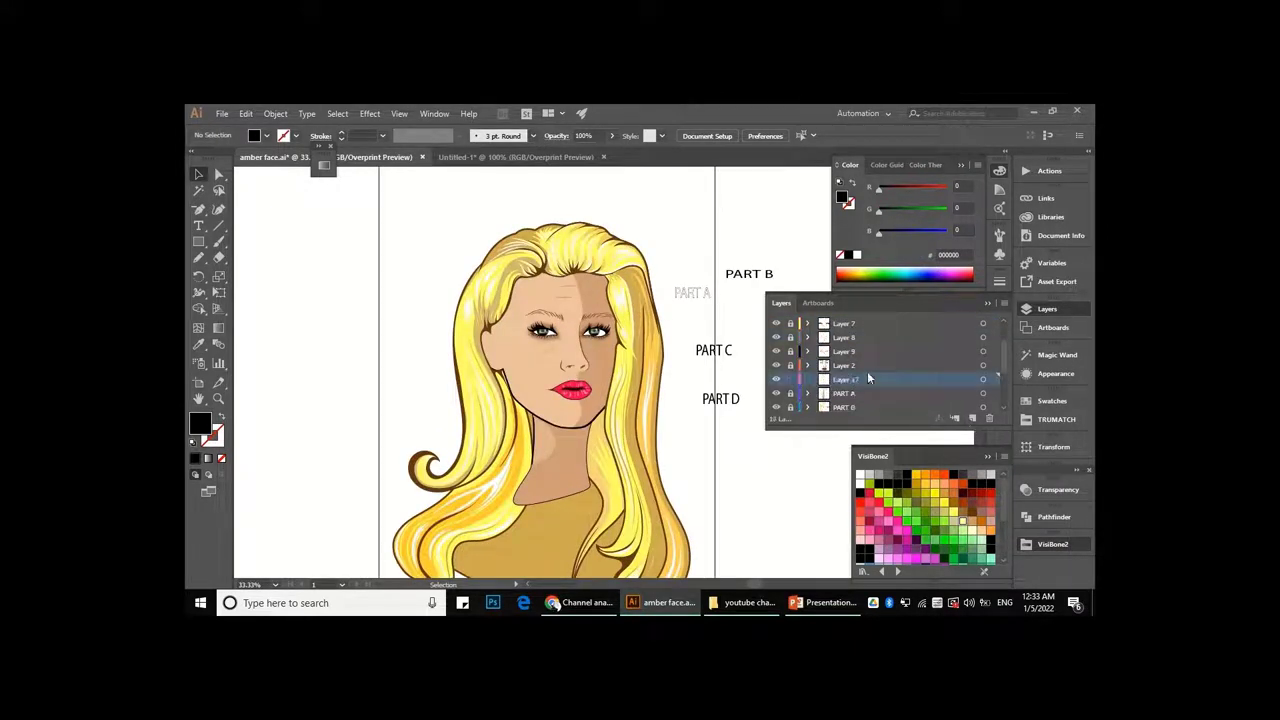
double_click(848, 379)
type("ow")
key("Return")
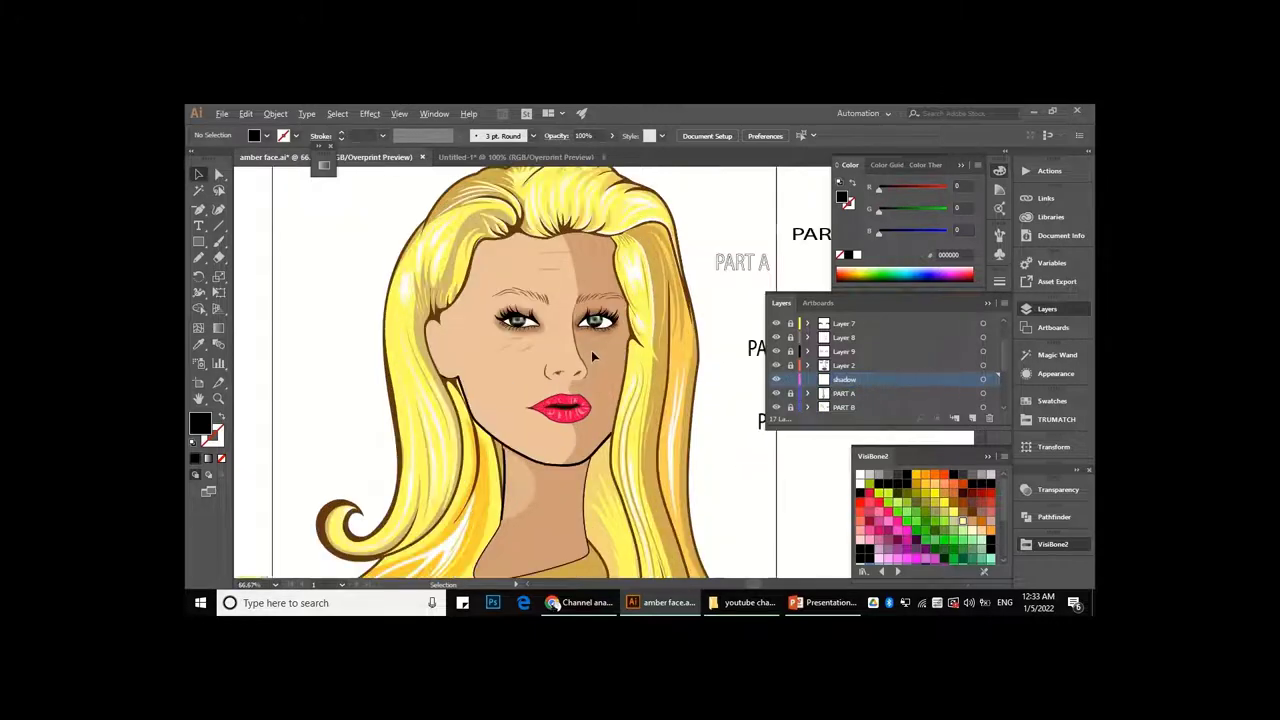
scroll(626, 303, "up", 4)
left_click(200, 258)
scroll(596, 296, "up", 1)
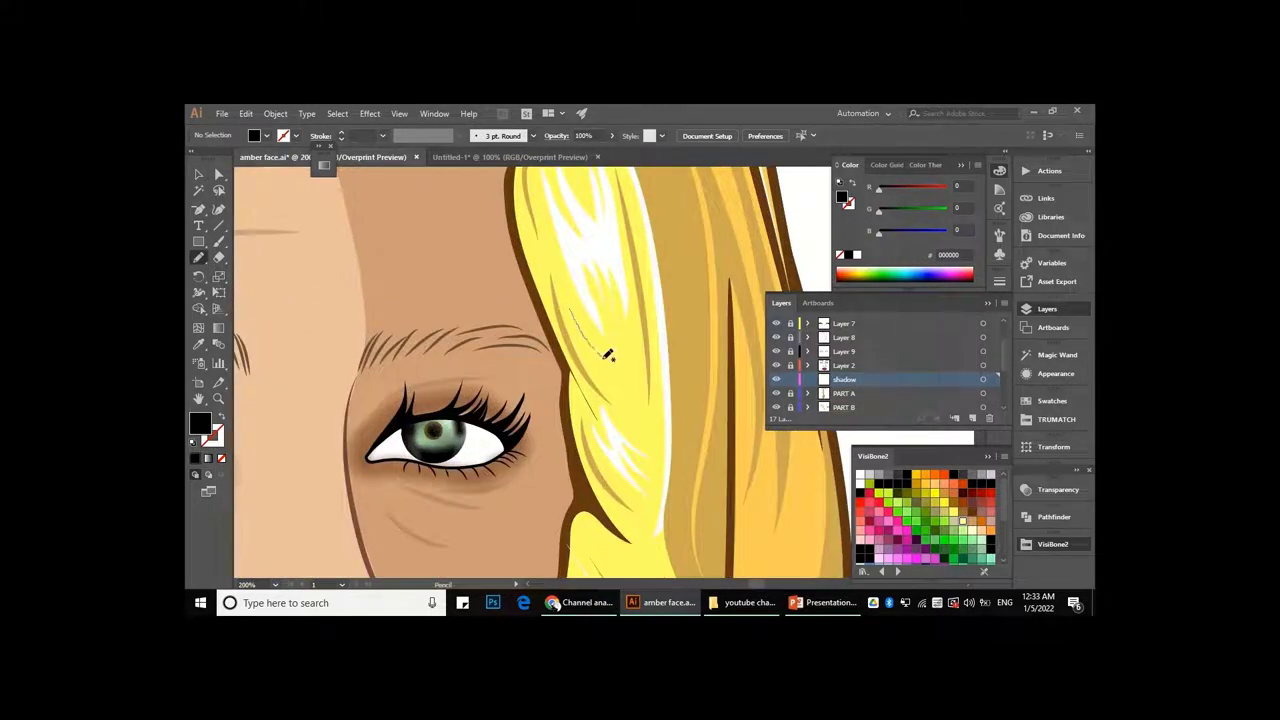
- Draw a Pencil strand line on the hair beside the eye, then scroll around the hair
left_click_drag(586, 306, 612, 372)
scroll(557, 320, "down", 3)
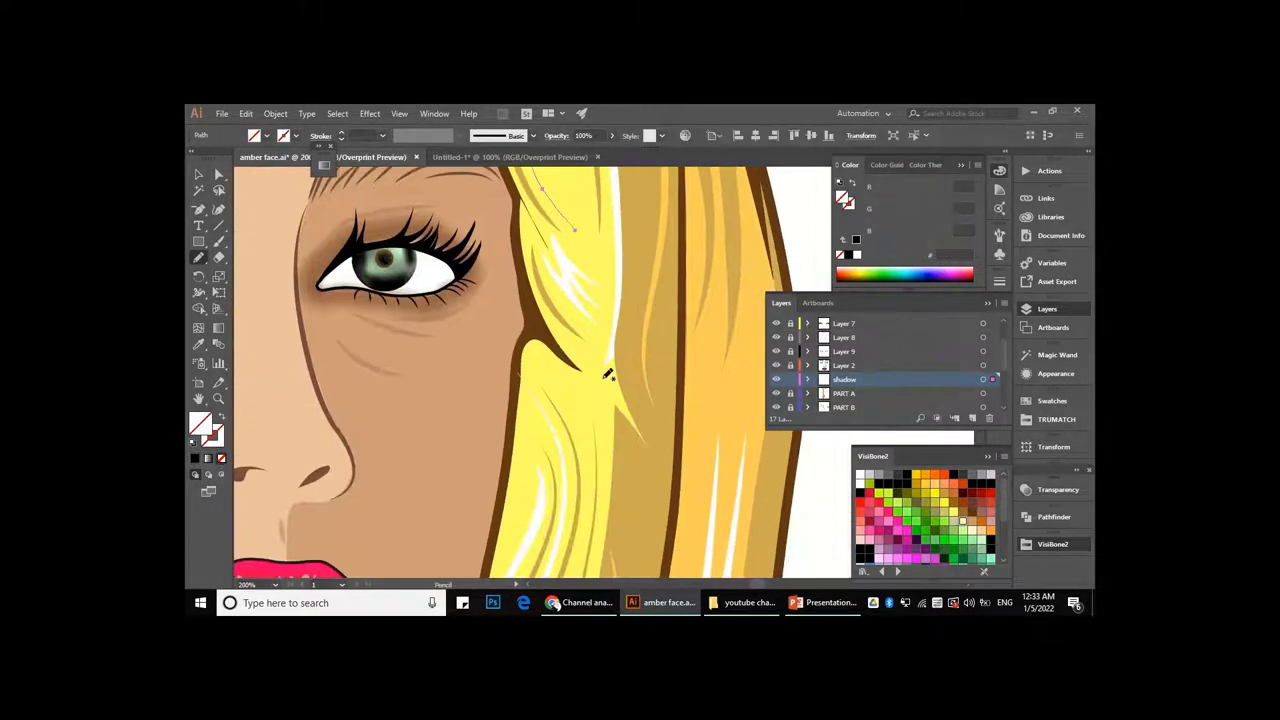
scroll(571, 374, "up", 1)
scroll(620, 334, "down", 1)
scroll(634, 286, "up", 2)
scroll(650, 360, "down", 2)
scroll(670, 436, "down", 2)
scroll(665, 440, "down", 1)
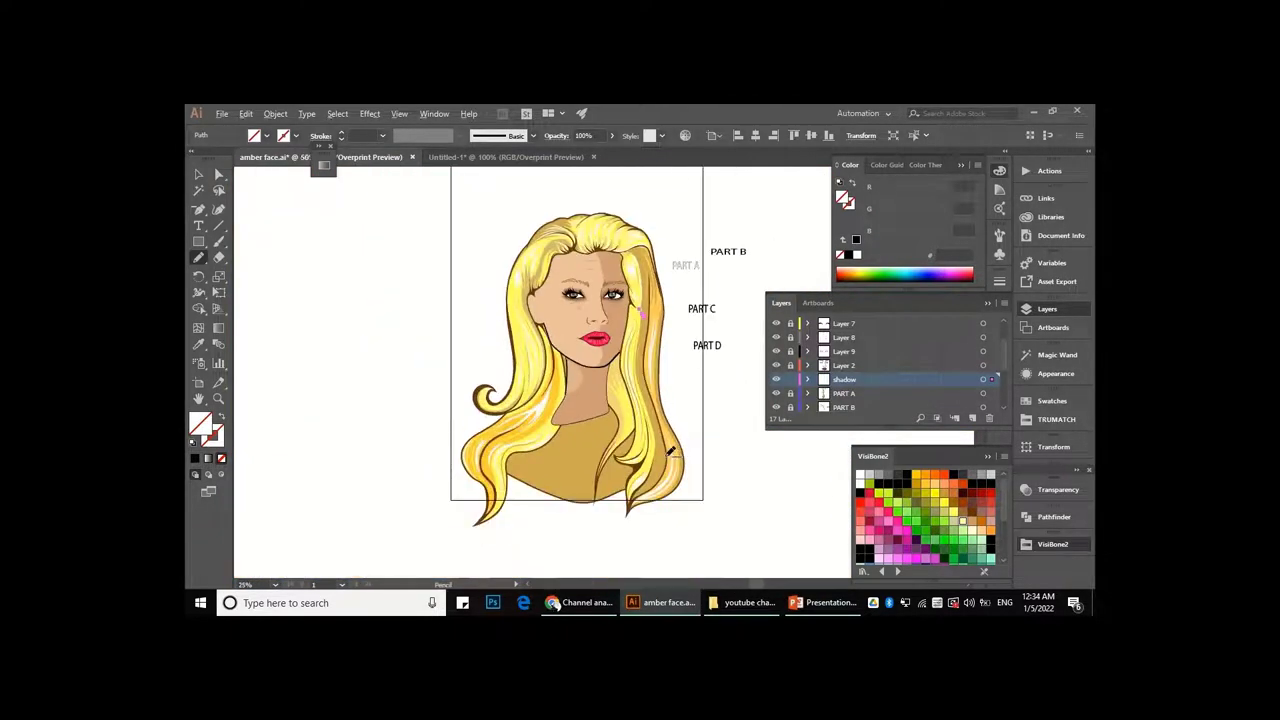
scroll(650, 450, "up", 3)
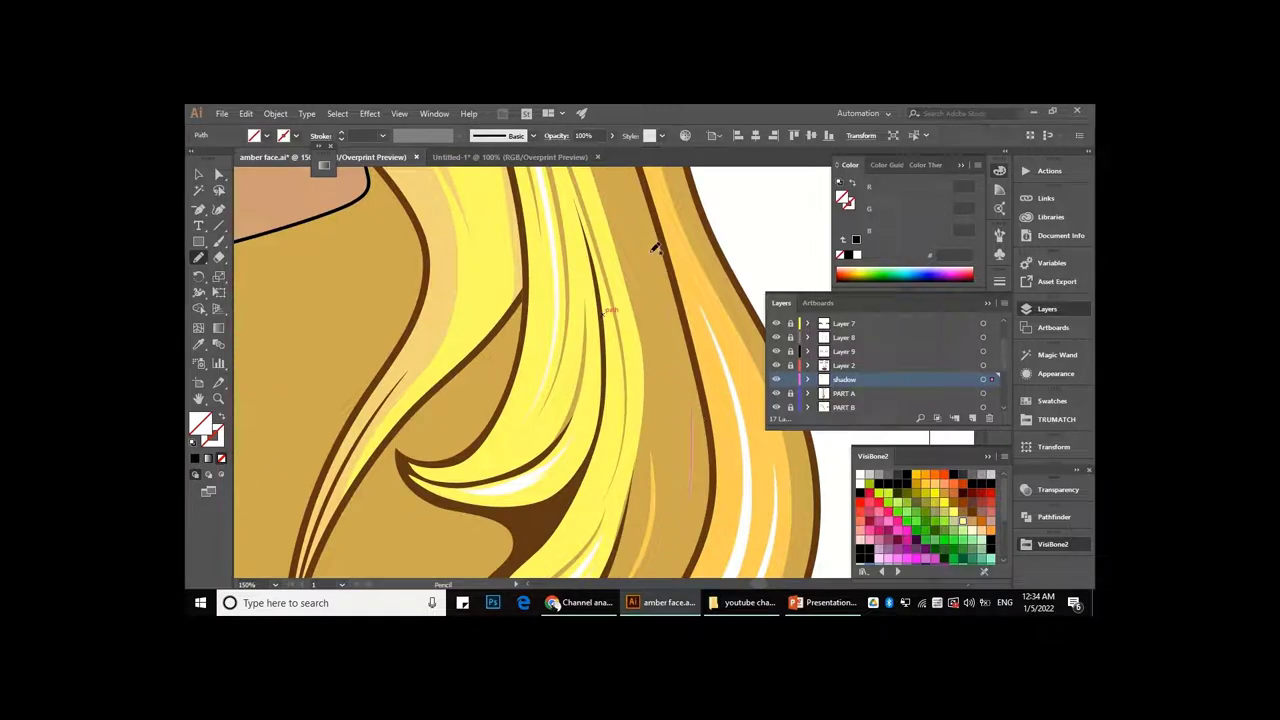
scroll(700, 450, "down", 1)
scroll(688, 497, "up", 1)
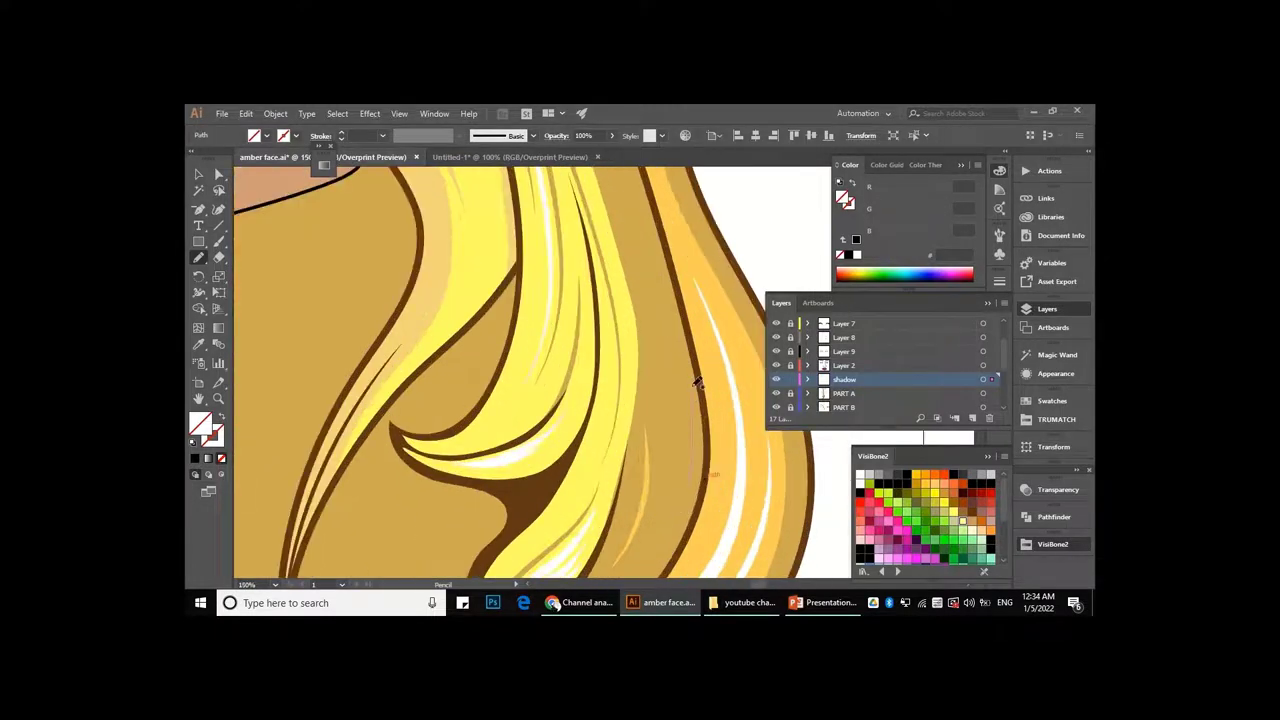
scroll(685, 360, "up", 1)
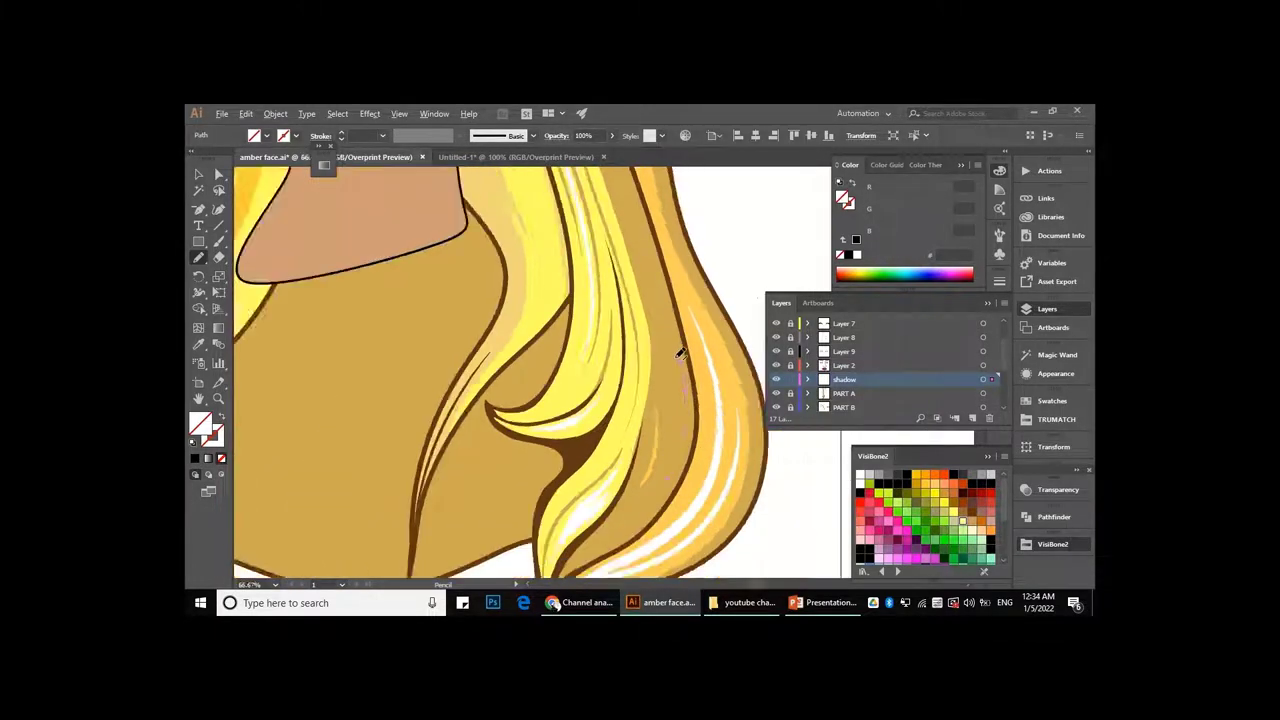
scroll(614, 530, "down", 3)
scroll(525, 475, "down", 1)
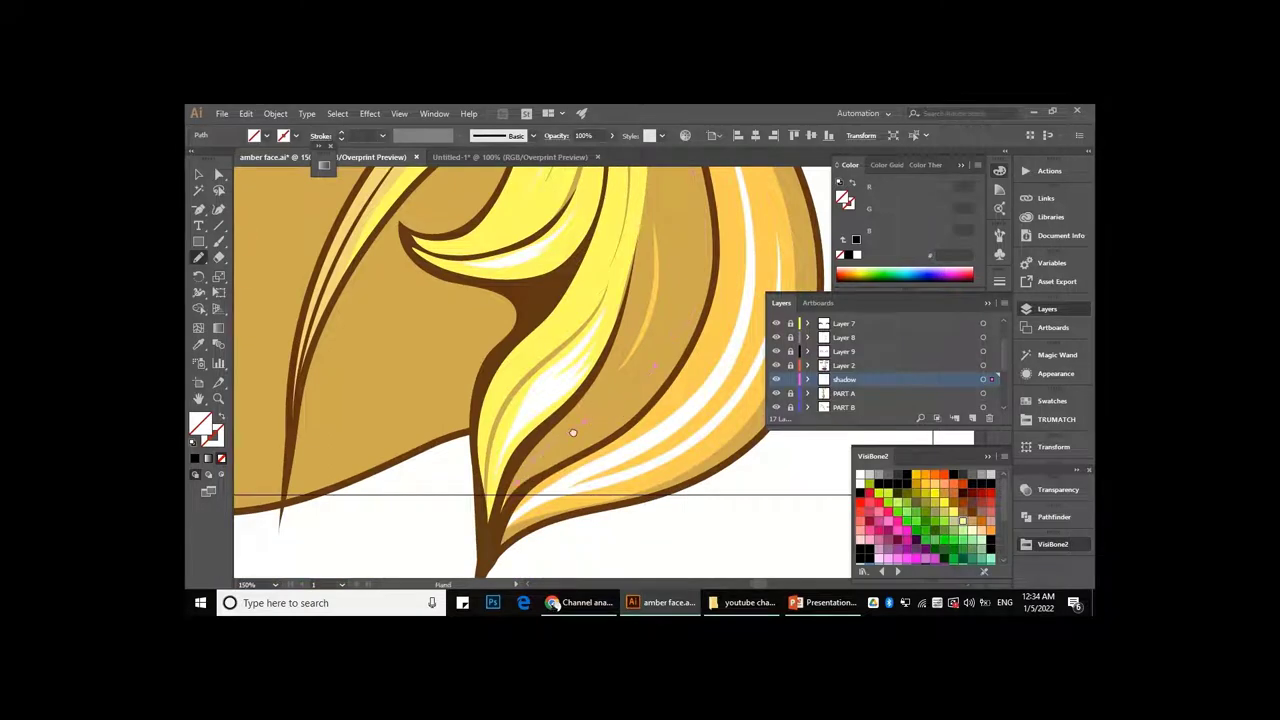
scroll(573, 432, "down", 1)
scroll(647, 478, "up", 1)
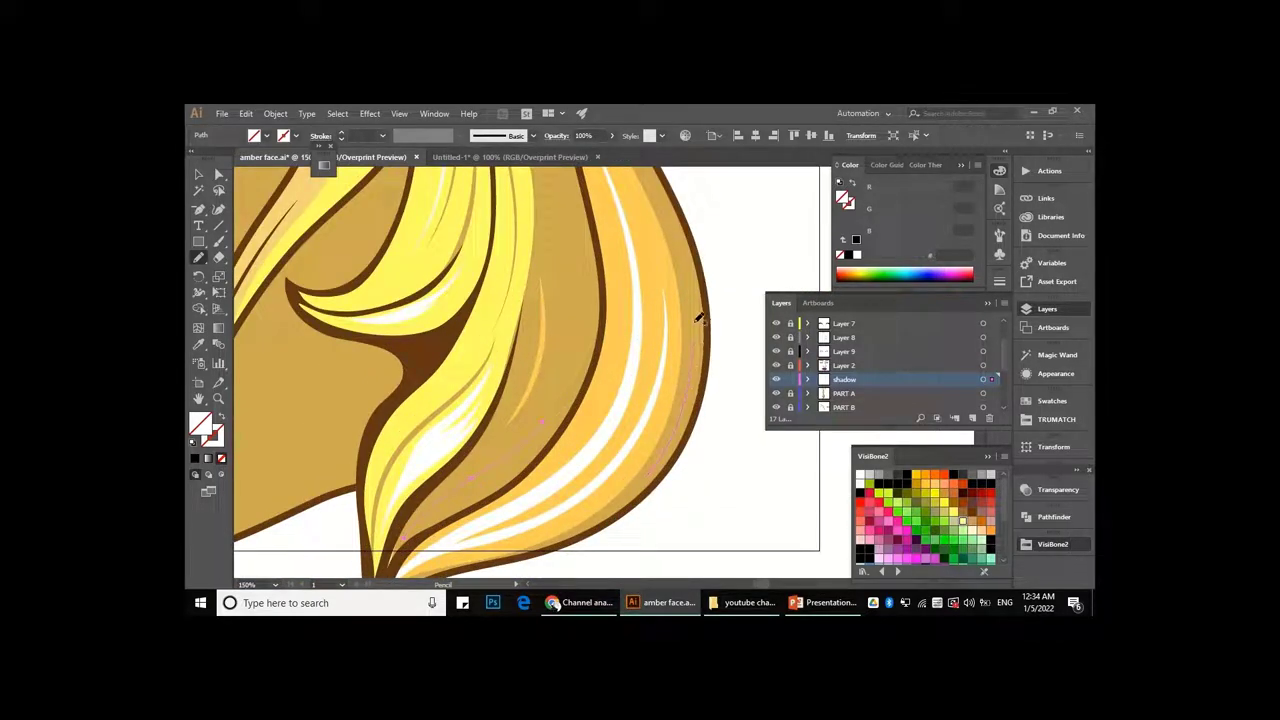
scroll(672, 280, "down", 1)
scroll(662, 330, "up", 3)
scroll(655, 310, "up", 2)
scroll(632, 318, "up", 1)
scroll(593, 503, "down", 2)
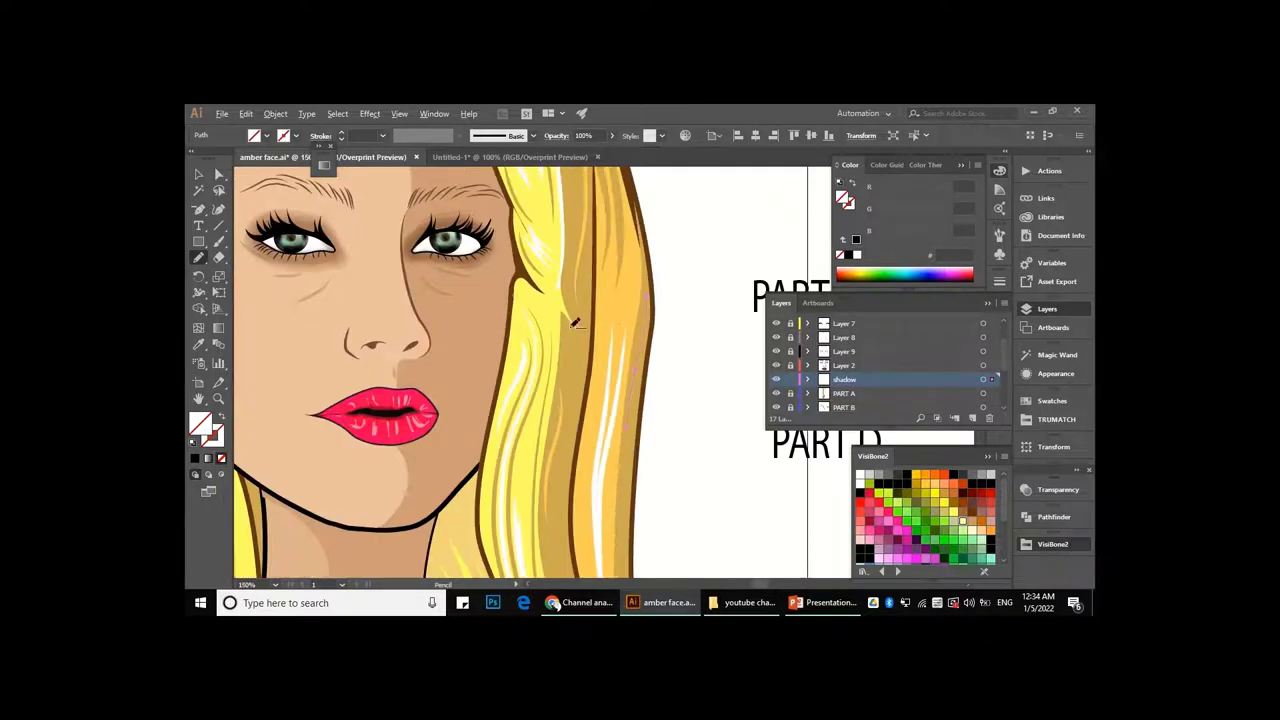
scroll(577, 260, "up", 1)
scroll(575, 495, "up", 1)
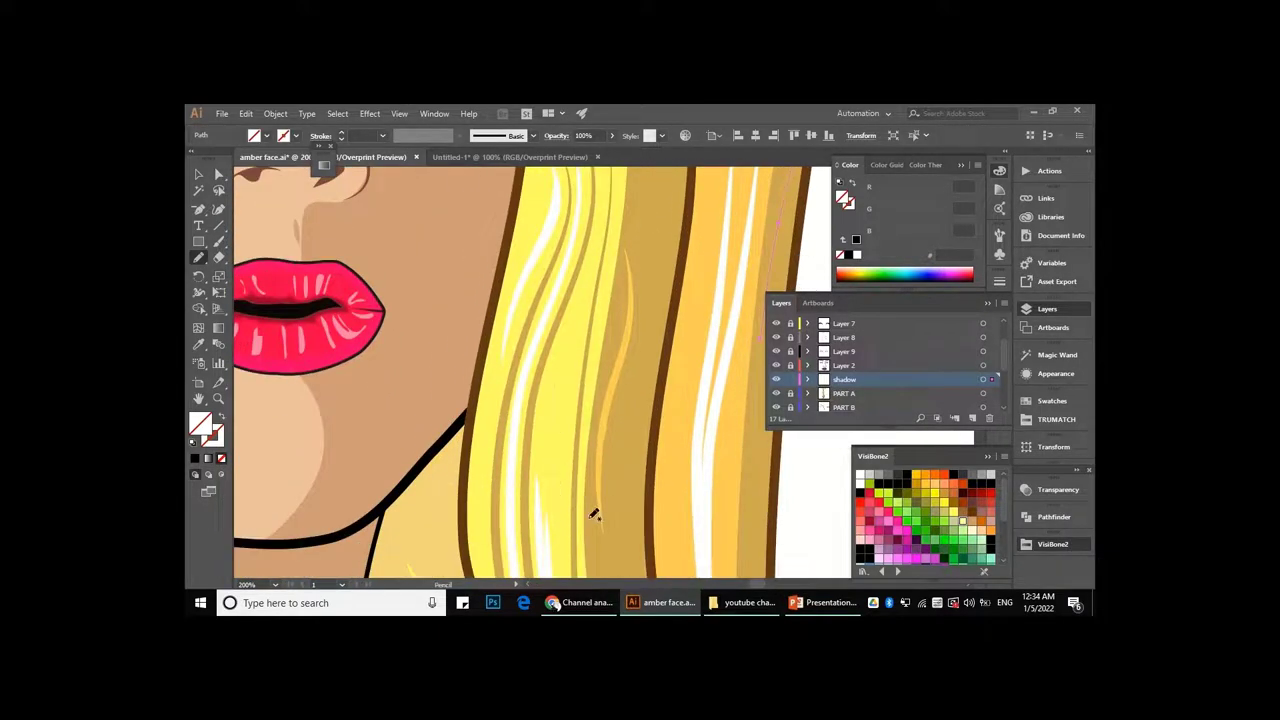
scroll(593, 514, "up", 2)
scroll(583, 537, "down", 1)
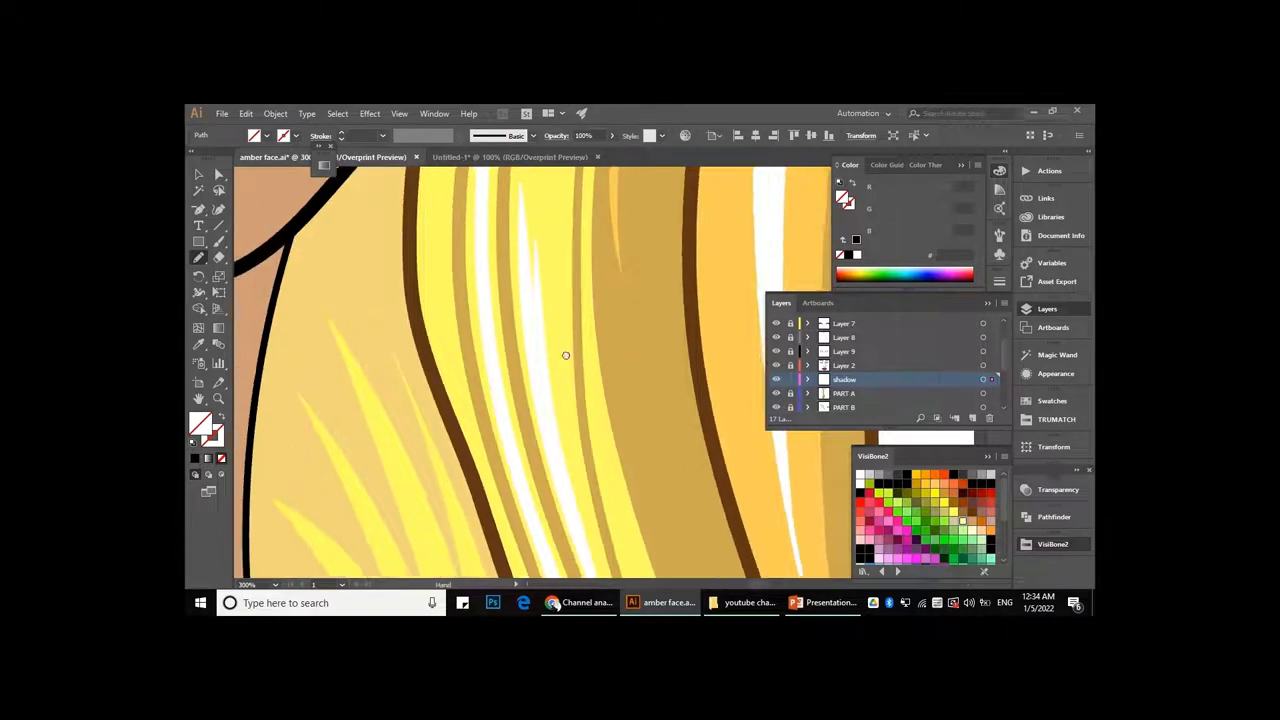
- Draw a curved strand path with the Pen tool near the neck
key("p")
left_click(608, 572)
left_click_drag(566, 300, 577, 213)
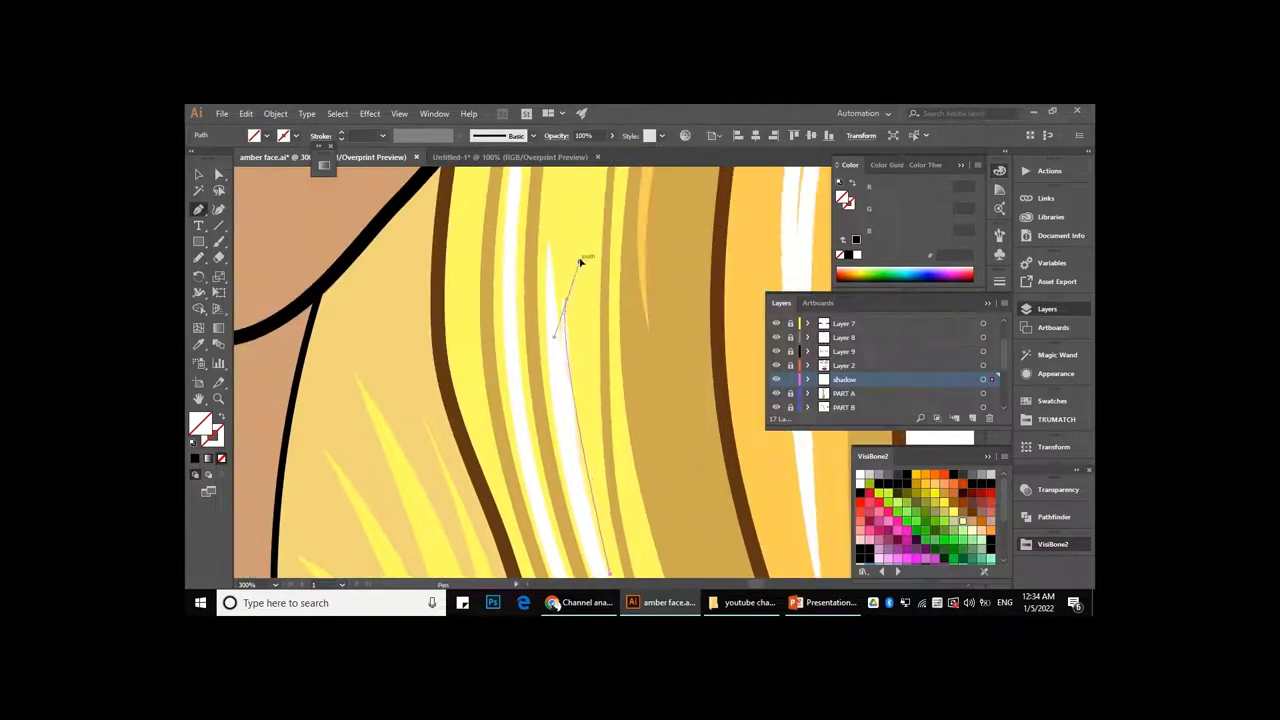
left_click_drag(575, 213, 573, 207)
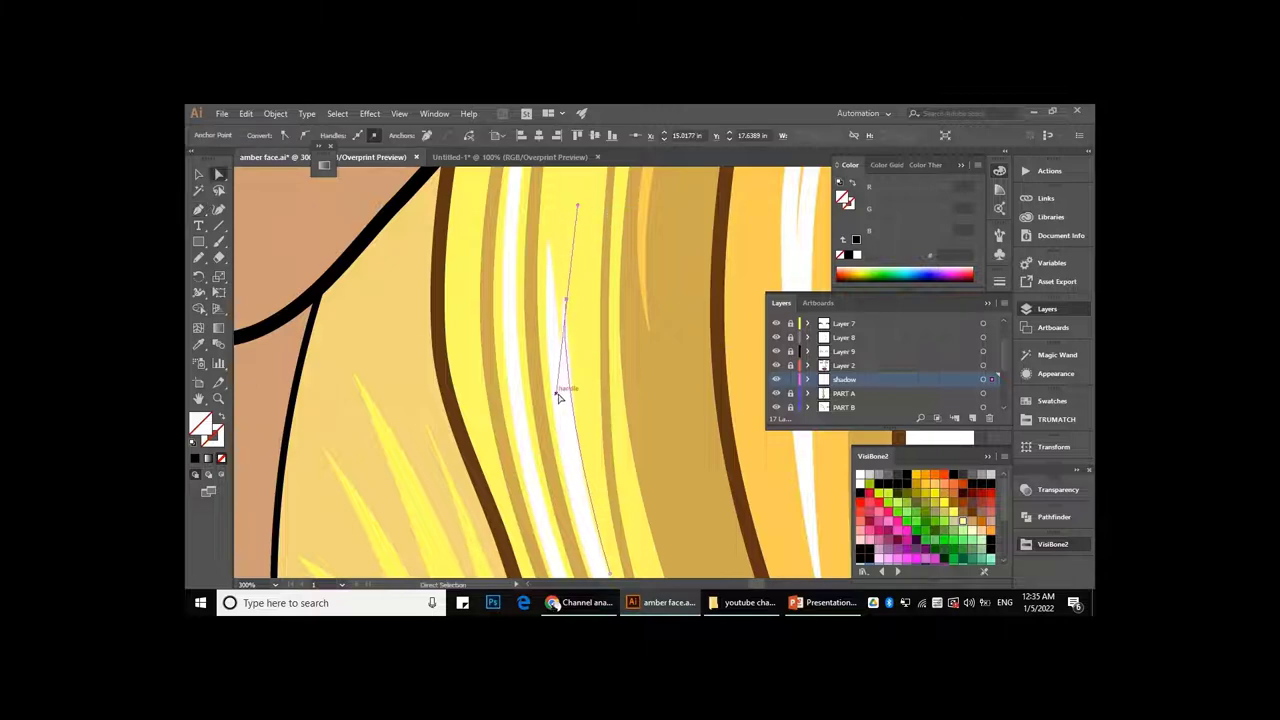
- Adjust the new strand's anchor points with Direct Selection, then deselect it
key("a")
mouse_move(555, 394)
left_mouse_down()
mouse_move(587, 373)
mouse_move(563, 398)
left_mouse_up()
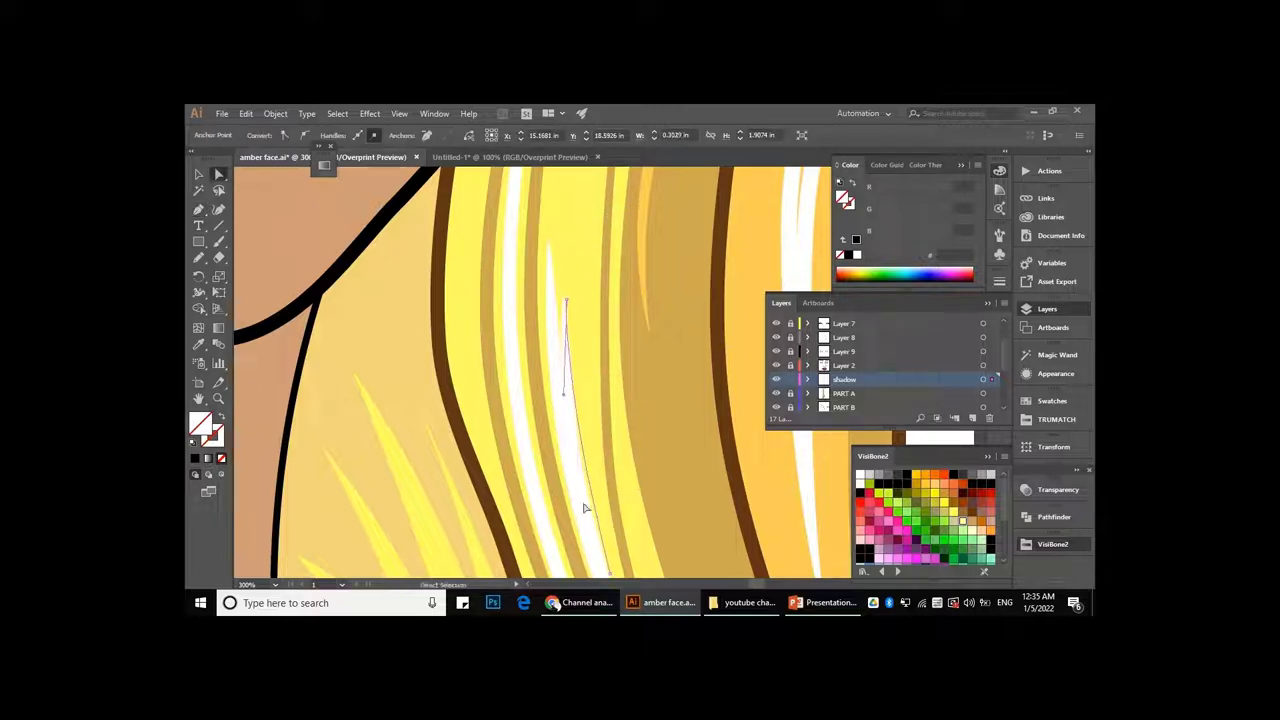
key("ctrl+shift+a")
key("ctrl+minus")
key("ctrl+minus")
key("ctrl+minus")
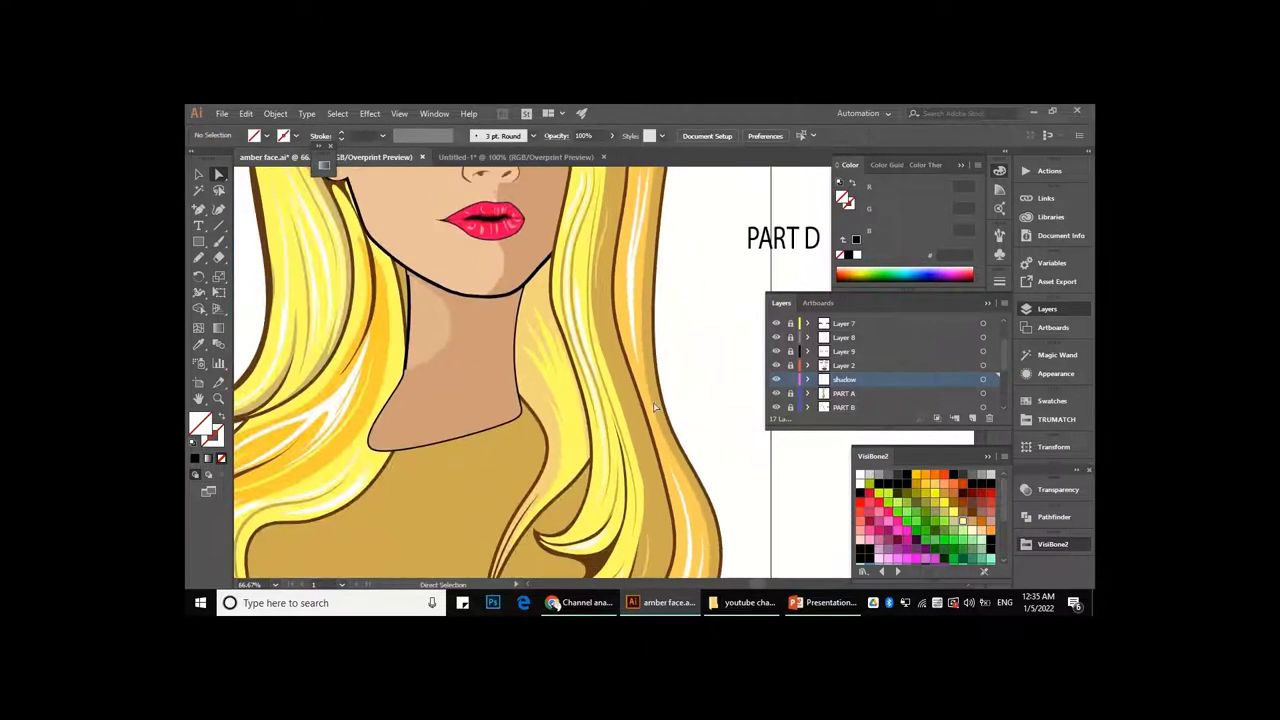
key("ctrl+equal")
- Draw a Pencil strand line in the hair below the jaw
key("n")
scroll(555, 450, "down", 1)
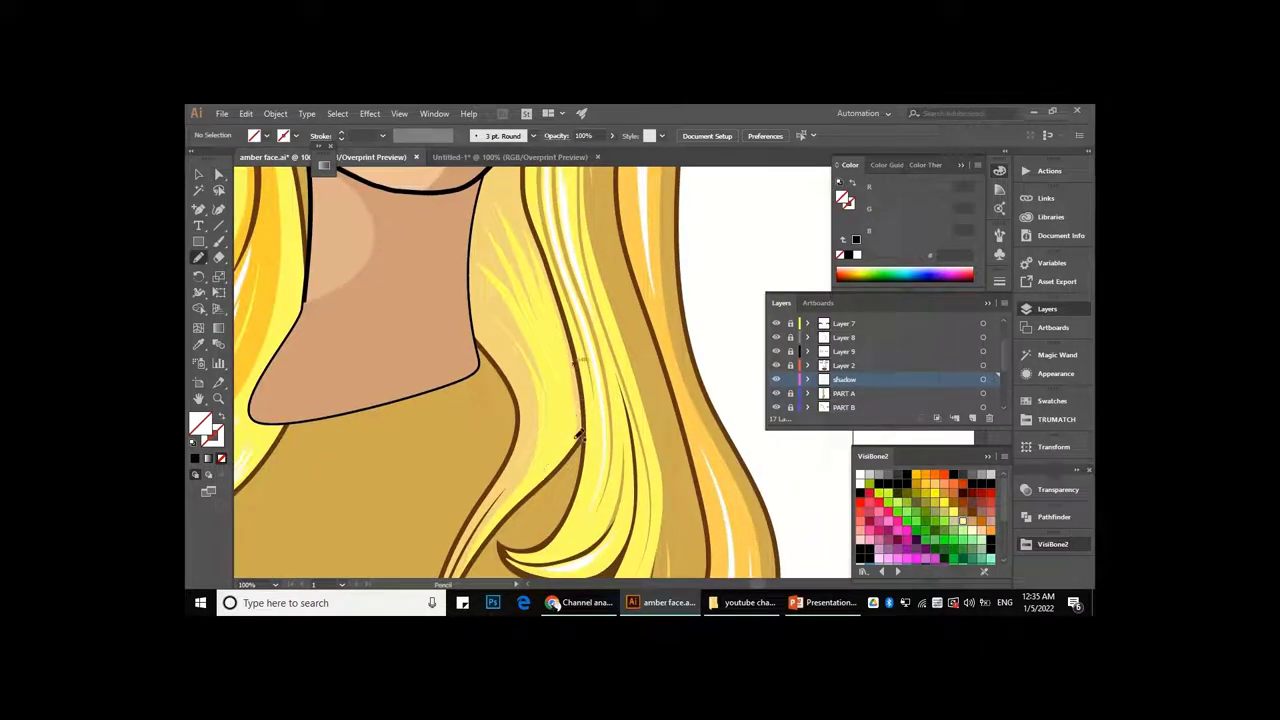
left_click_drag(549, 323, 540, 312)
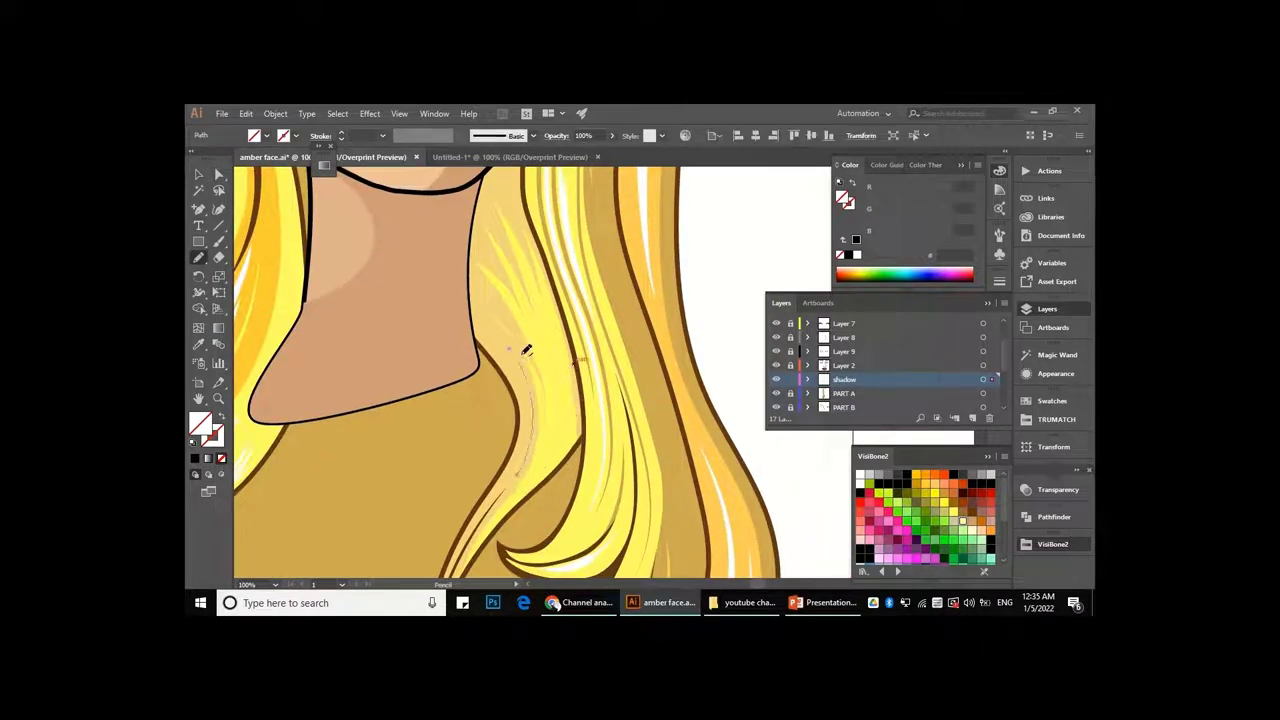
key("ctrl+minus")
key("ctrl+equal")
key("ctrl+equal")
key("ctrl+equal")
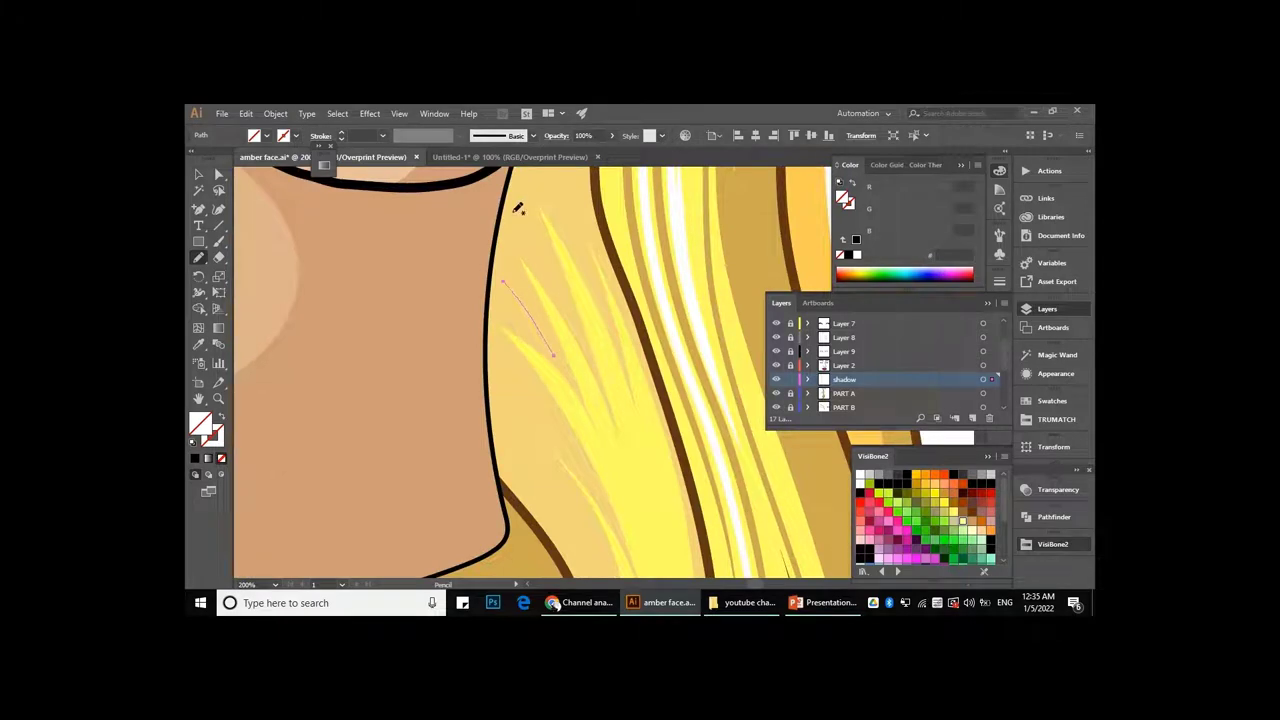
scroll(549, 261, "up", 2)
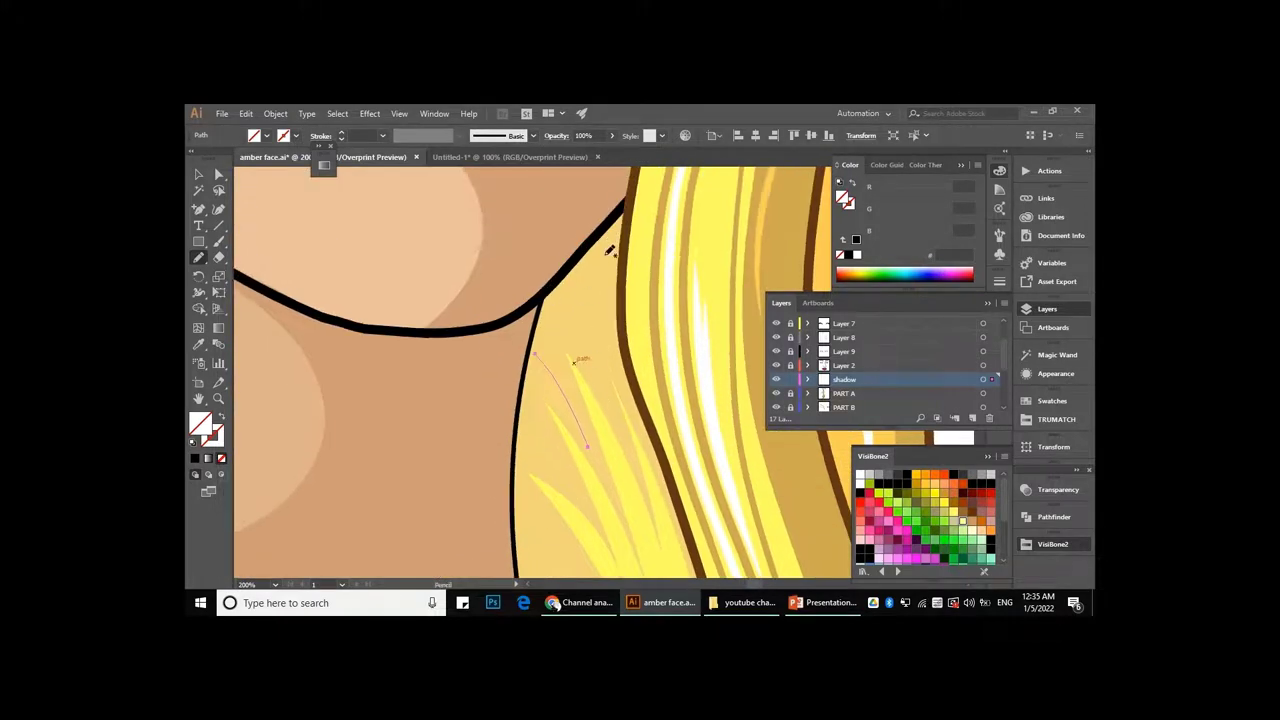
key("ctrl+minus")
key("ctrl+minus")
key("ctrl+minus")
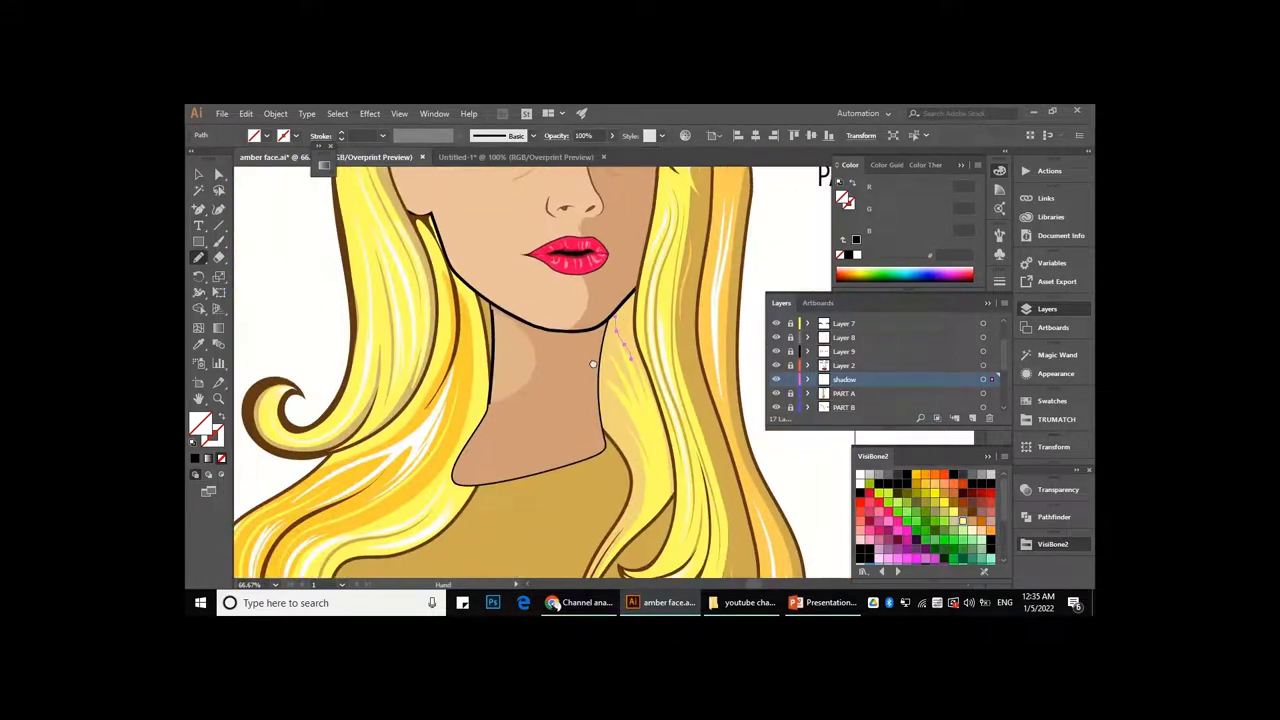
key("ctrl+equal")
key("ctrl+equal")
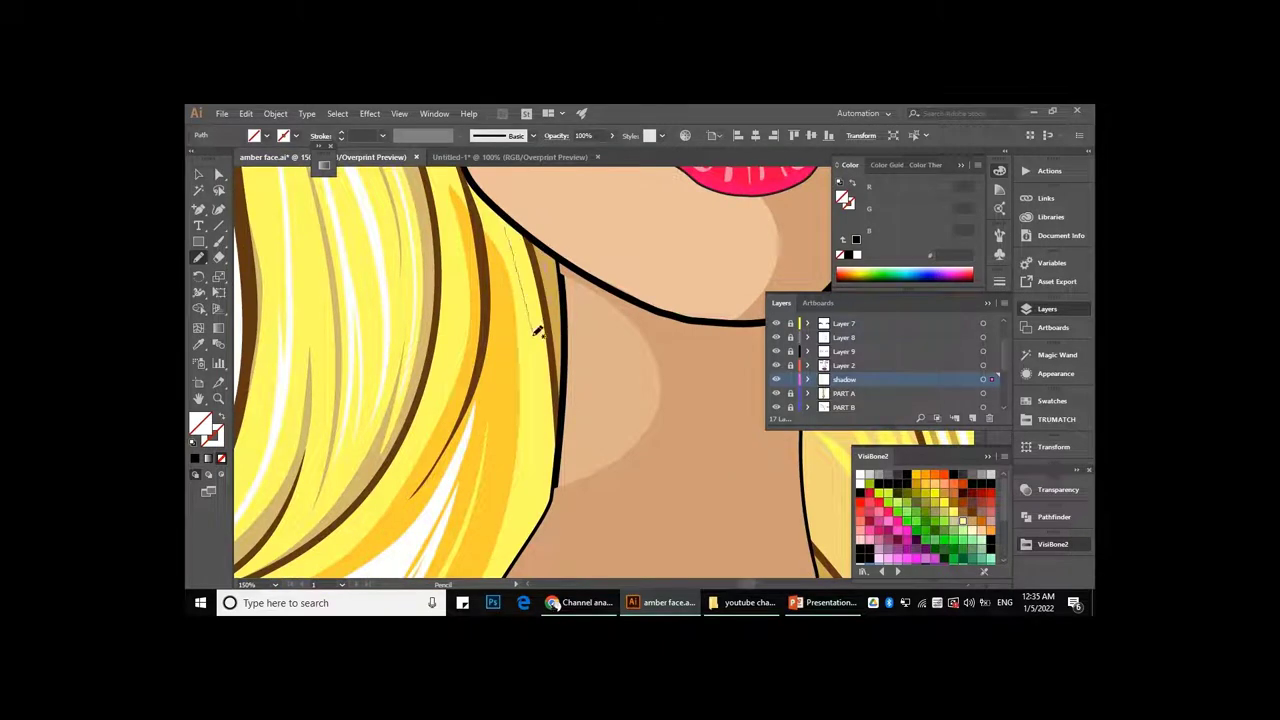
scroll(556, 455, "up", 2)
- Draw strand lines up the hair edge and along the hair curl
left_click_drag(567, 390, 555, 338)
left_click_drag(514, 259, 507, 241)
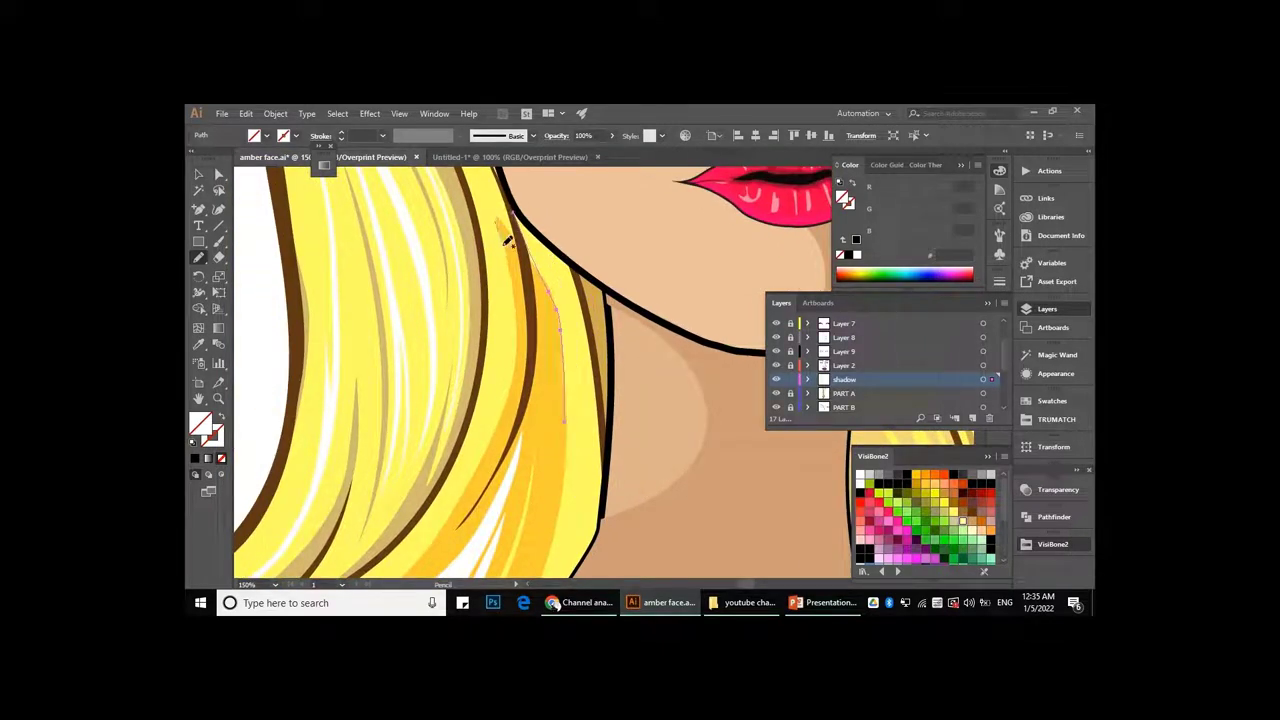
left_click_drag(417, 460, 547, 390)
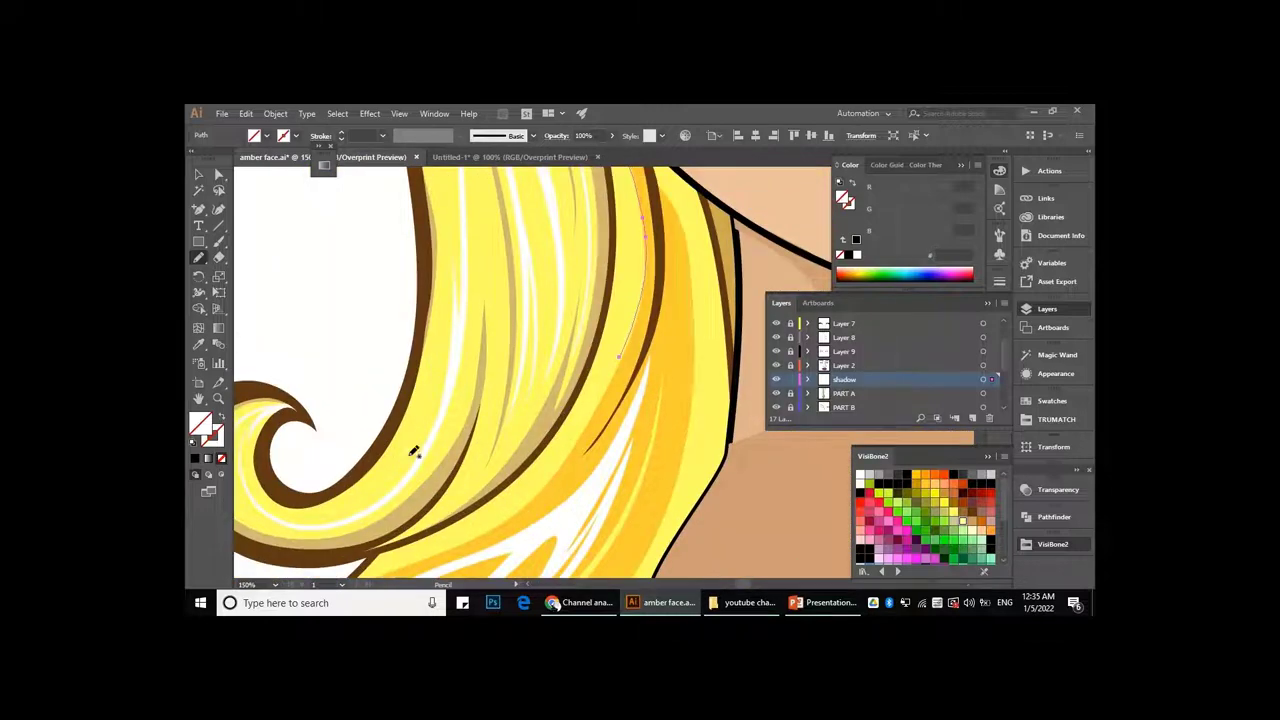
scroll(413, 452, "up", 2)
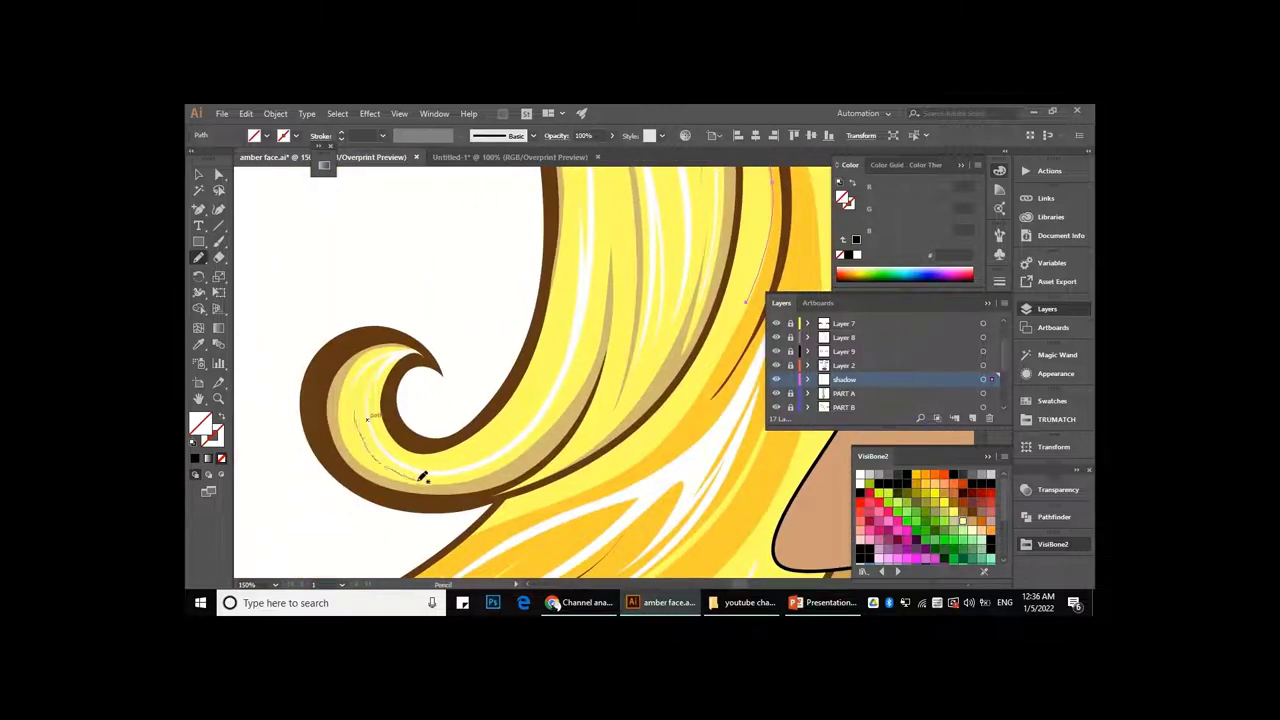
left_click_drag(520, 452, 518, 454)
scroll(574, 331, "down", 2)
scroll(540, 349, "right", 5)
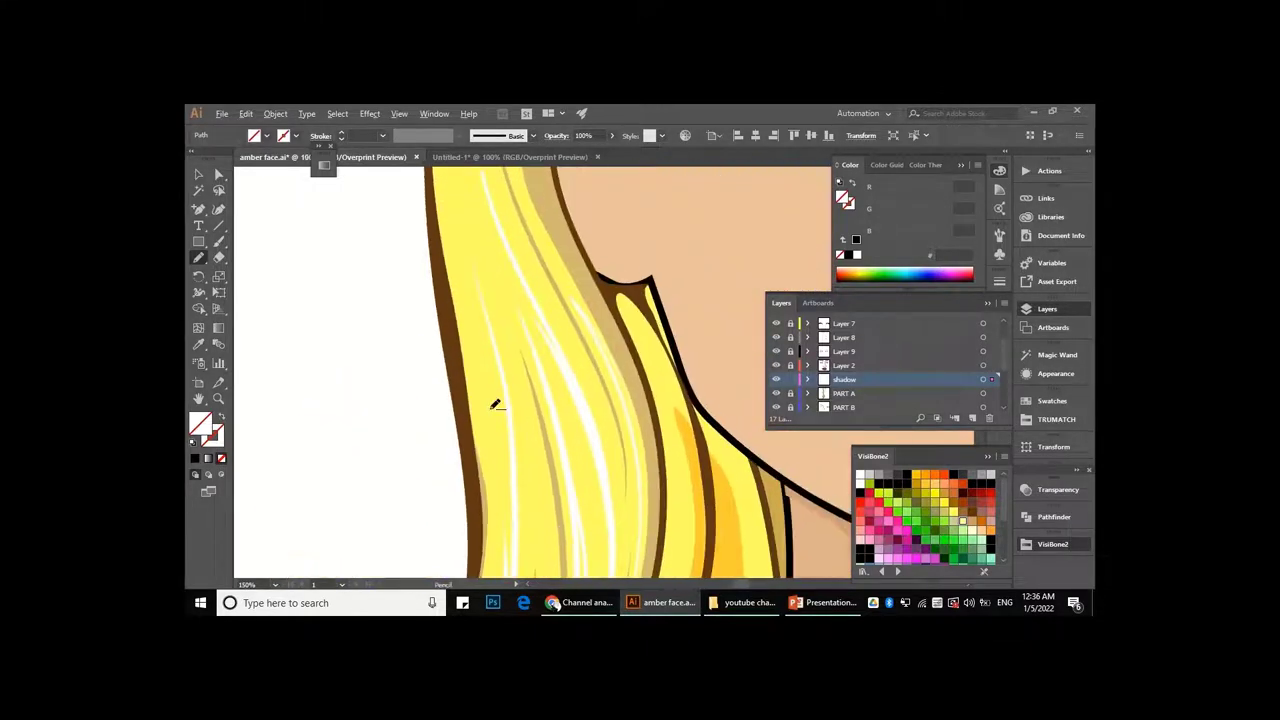
scroll(494, 403, "up", 3)
scroll(521, 402, "up", 2)
- Add a Pen point to the strand at the hair edge and adjust its anchors
key("p")
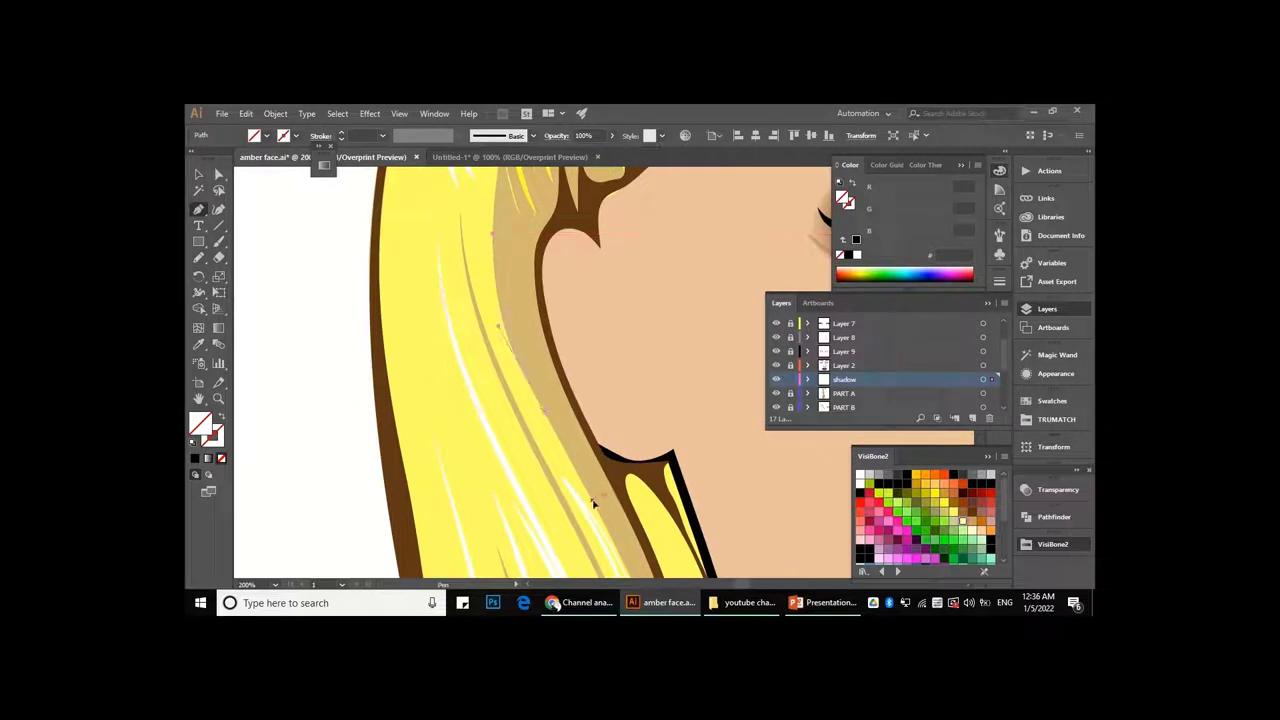
left_click(548, 420)
key("ctrl")
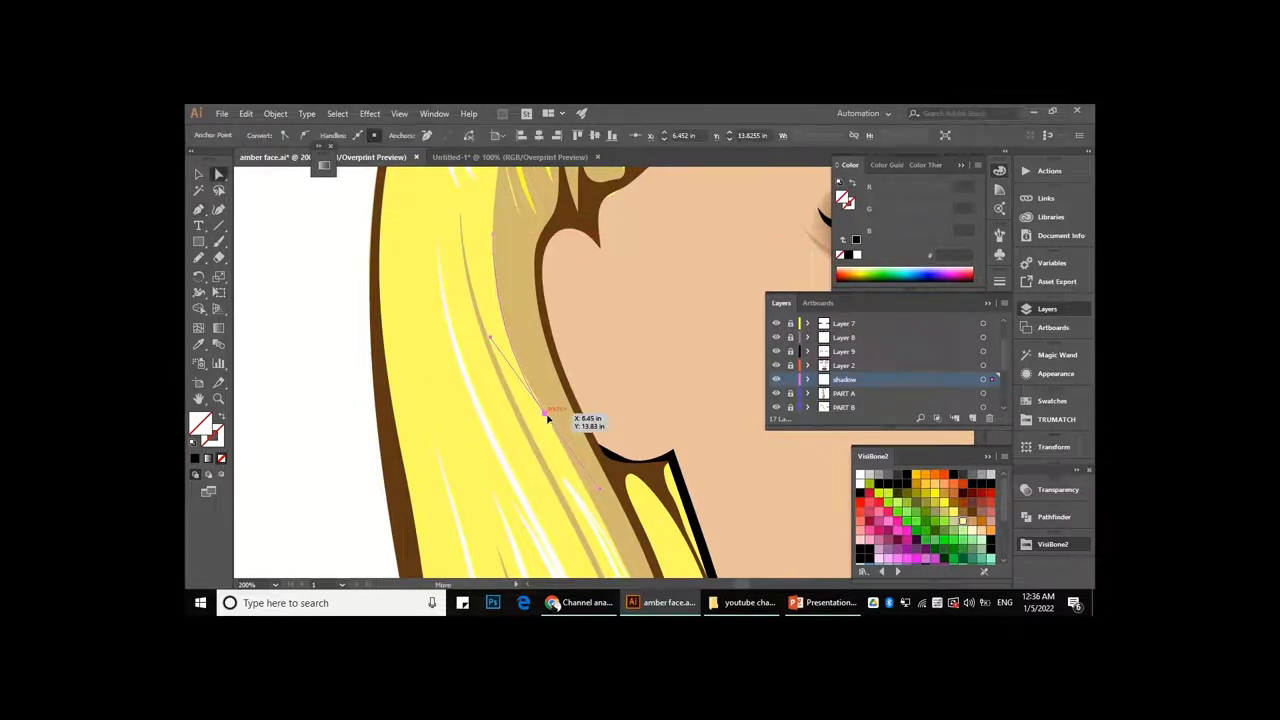
scroll(548, 420, "up", 4)
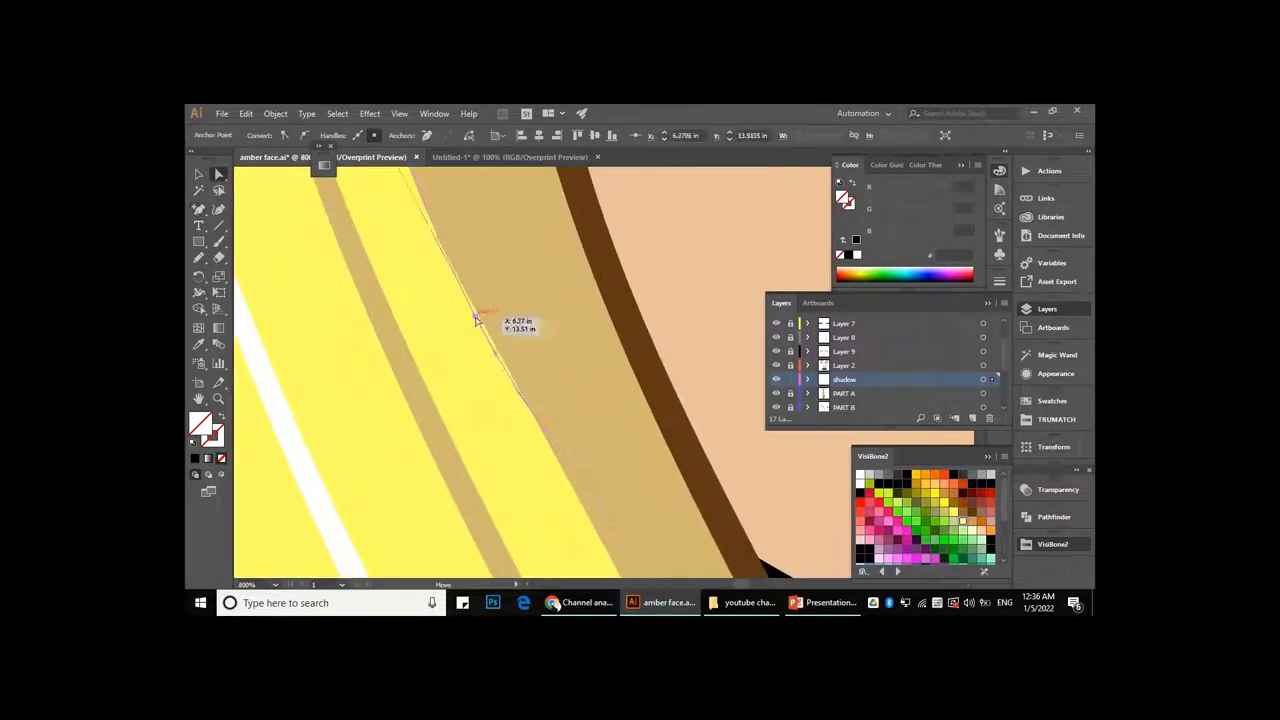
scroll(476, 318, "down", 2)
scroll(514, 329, "up", 1)
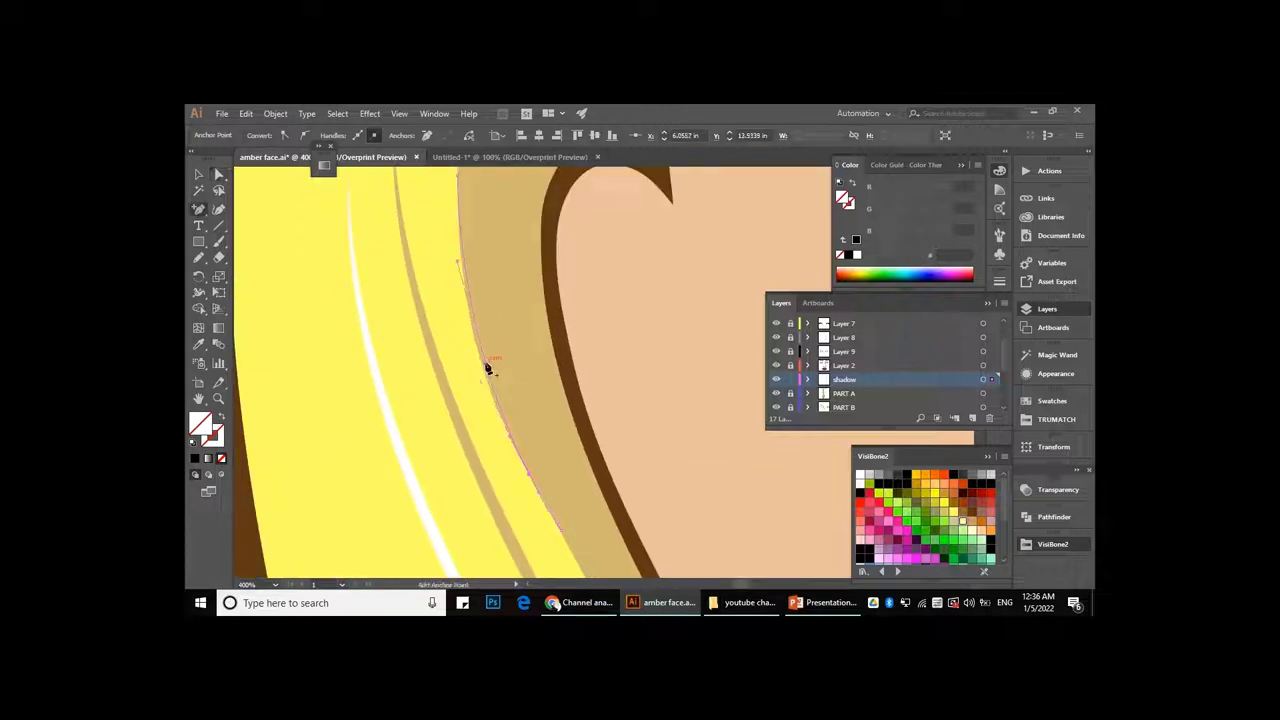
scroll(486, 363, "down", 3)
scroll(541, 440, "down", 2)
scroll(602, 327, "up", 3)
key("n")
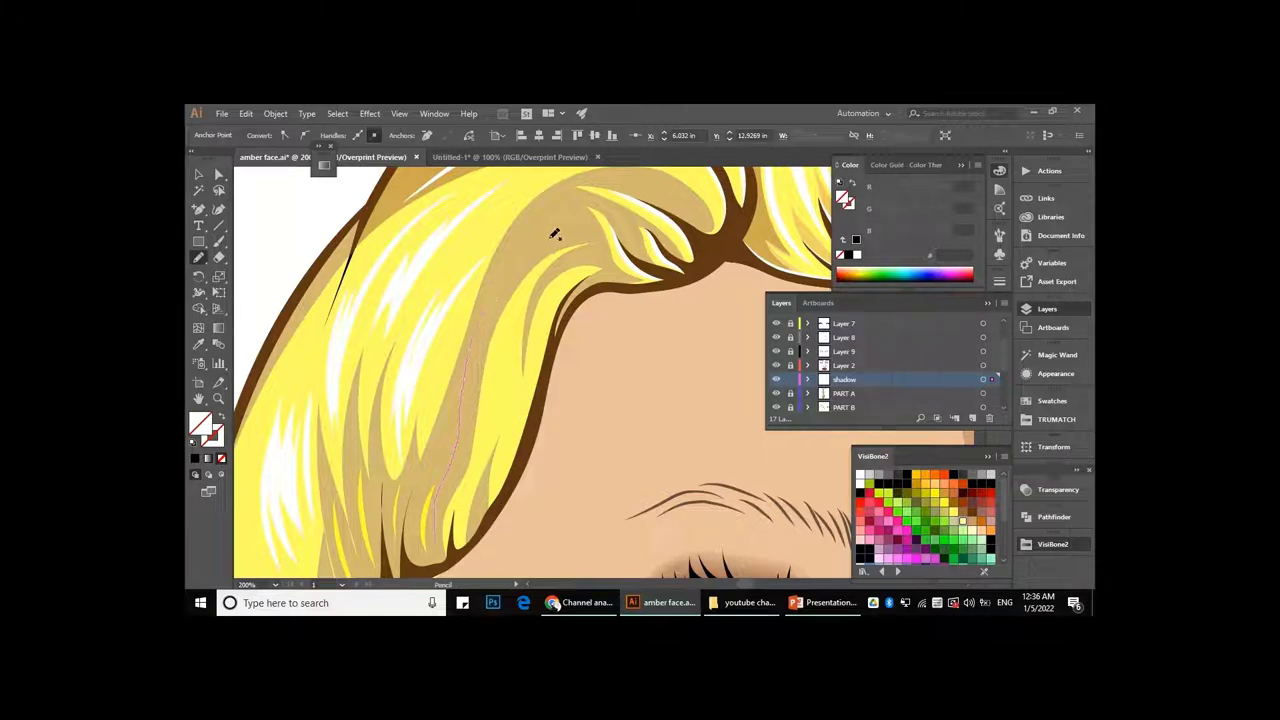
- Draw a strand line down the hair, then pan and zoom across the crown
left_click_drag(523, 372, 603, 377)
scroll(336, 512, "up", 2)
scroll(439, 465, "up", 3)
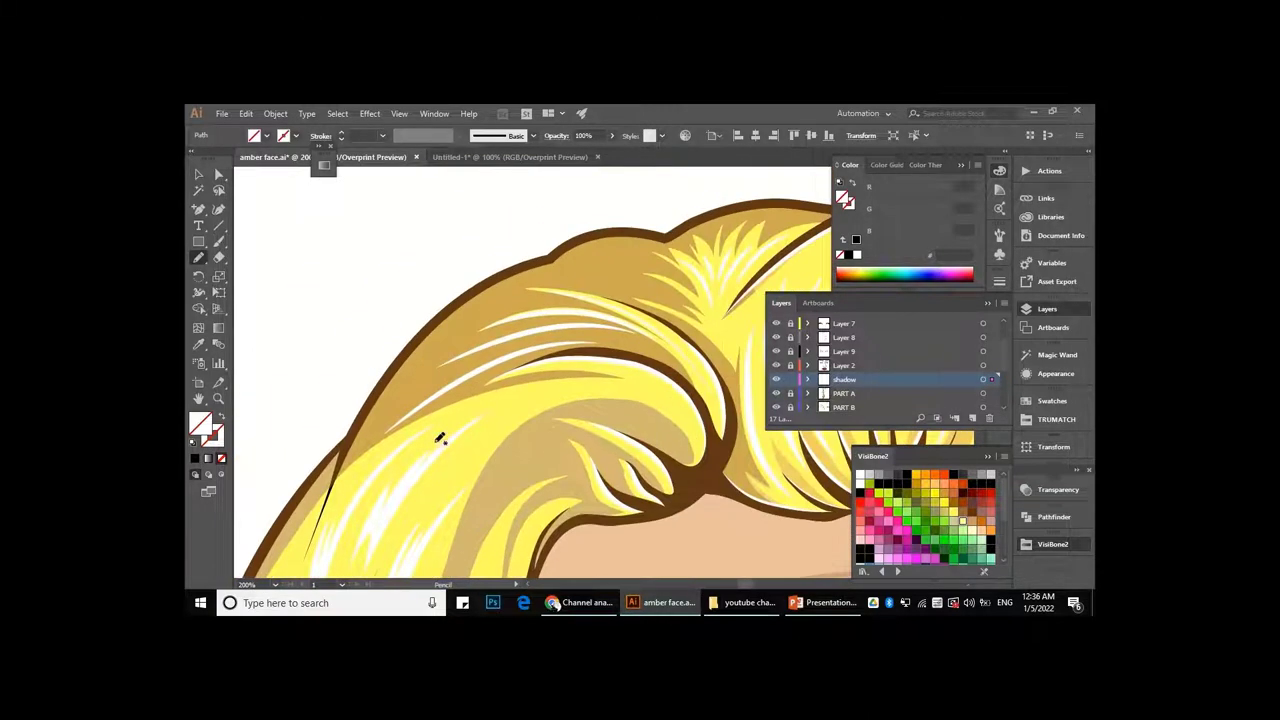
scroll(485, 320, "up", 2)
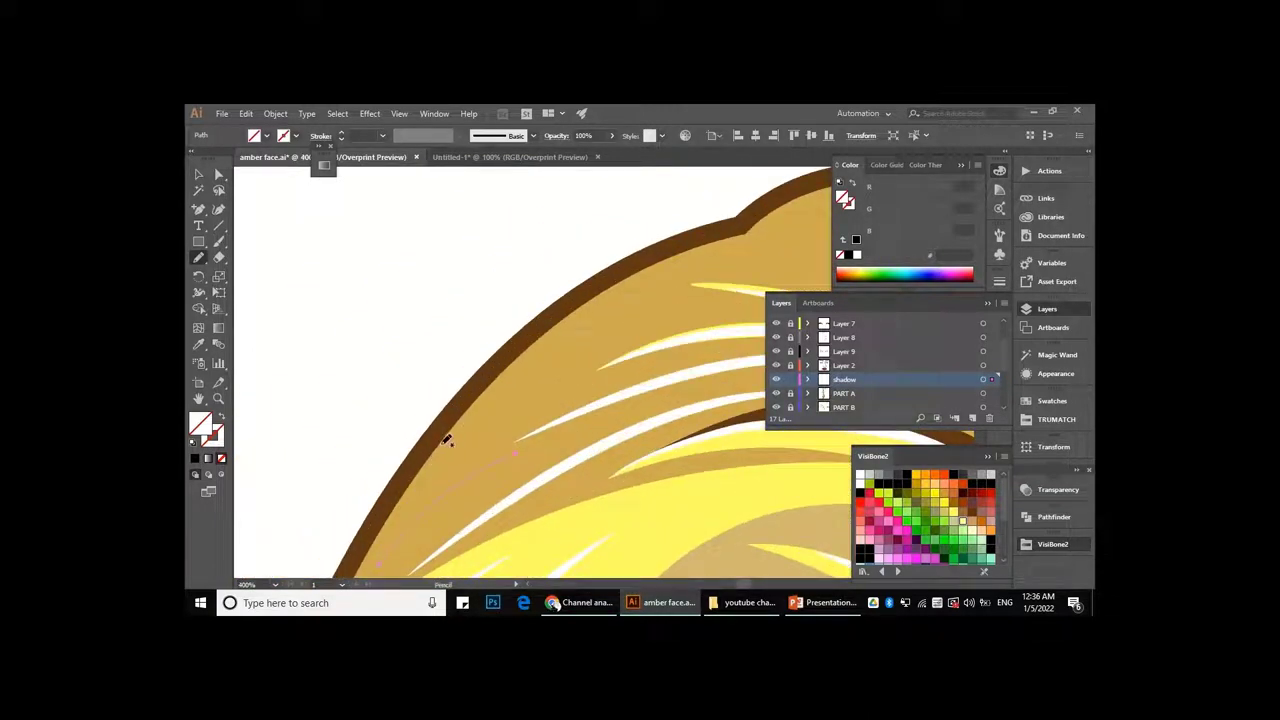
left_click_drag(544, 336, 449, 411)
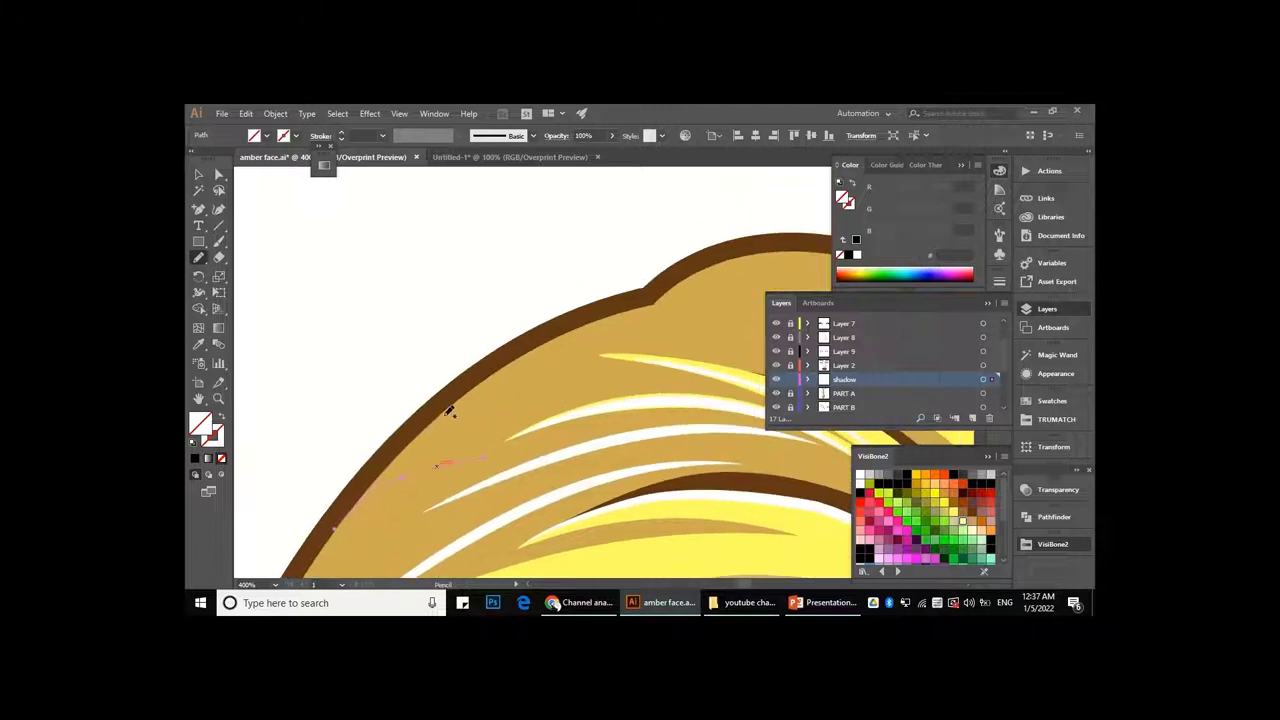
left_click_drag(661, 316, 481, 376)
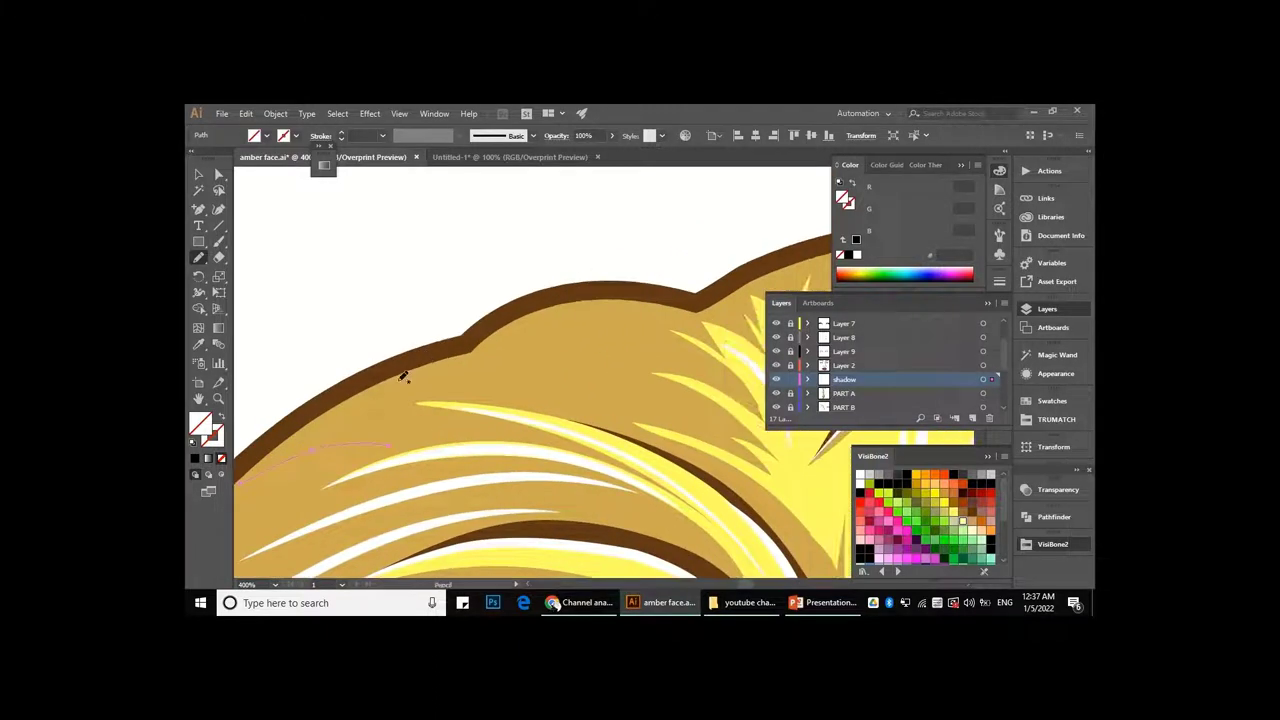
left_click_drag(650, 375, 550, 379)
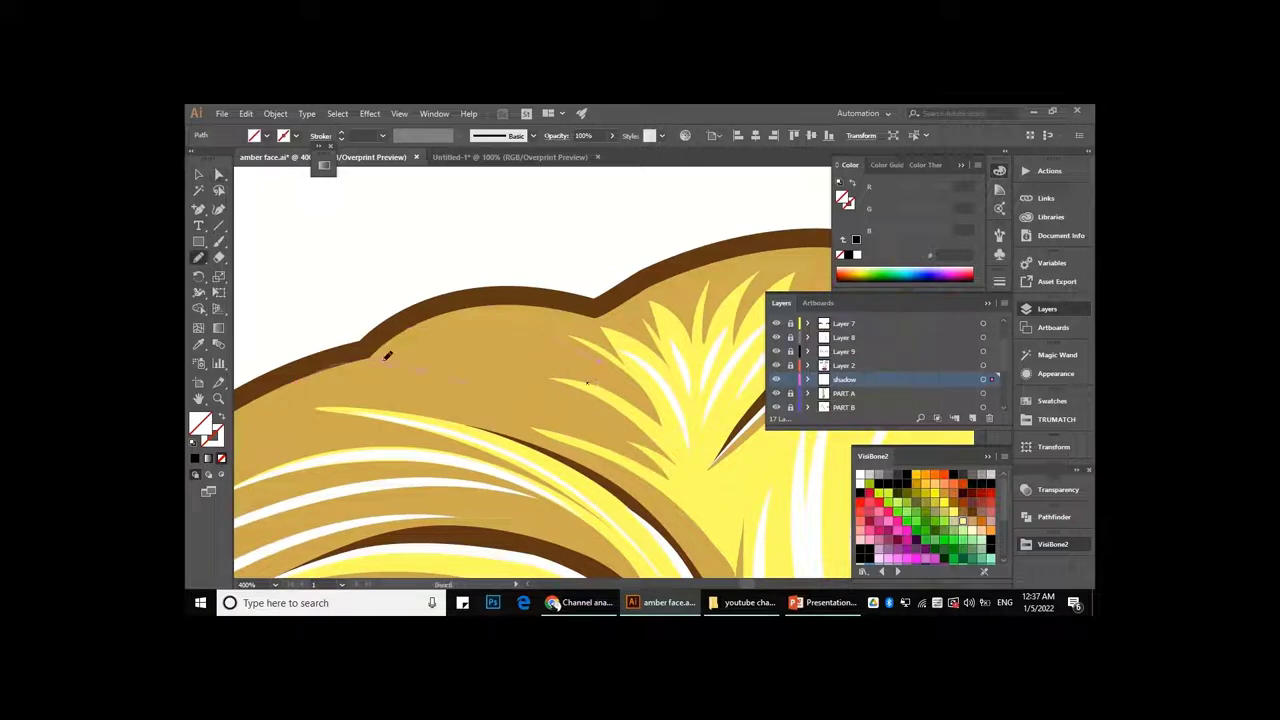
key("ctrl+plus")
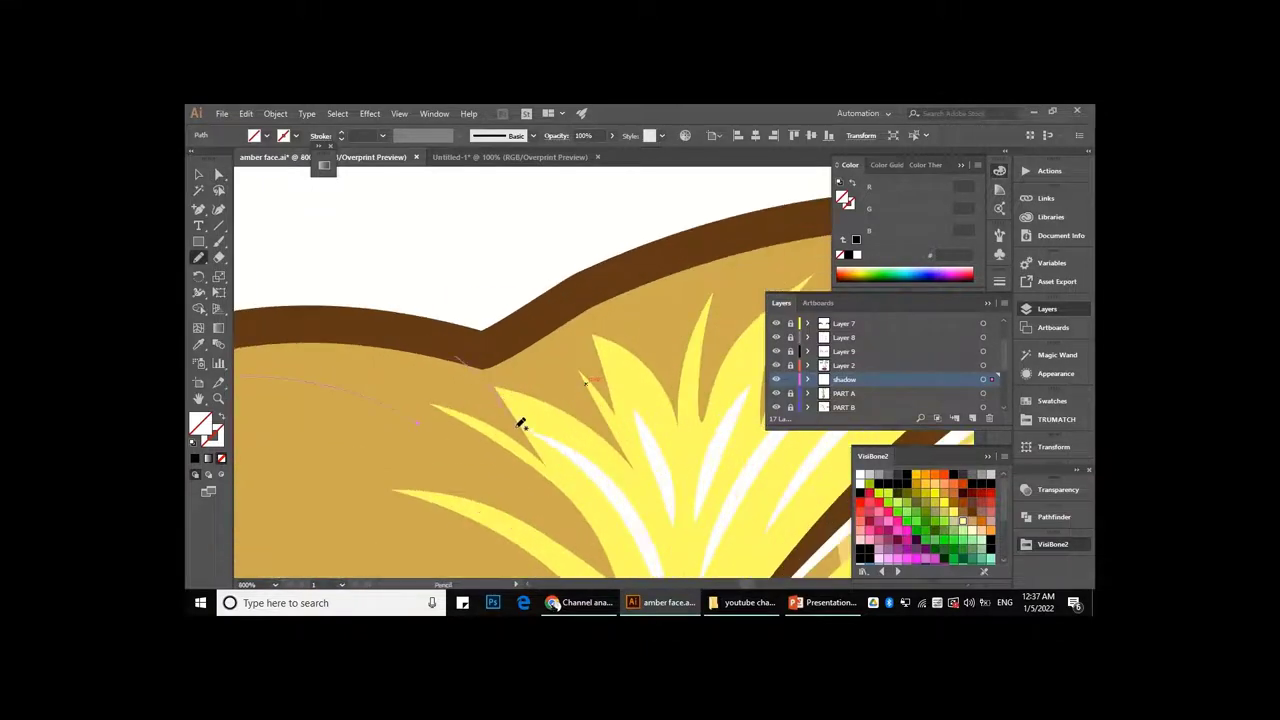
key("ctrl+minus")
left_click_drag(572, 372, 471, 435)
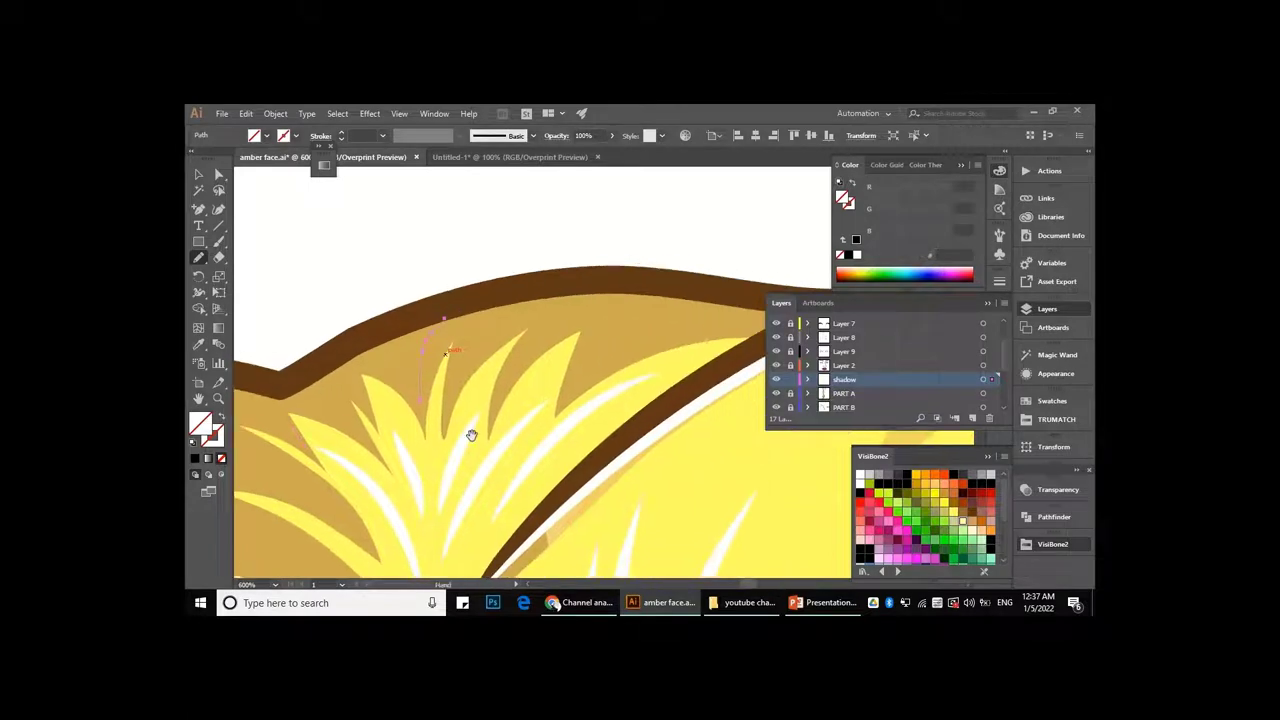
scroll(498, 345, "right", 3)
key("ctrl+minus")
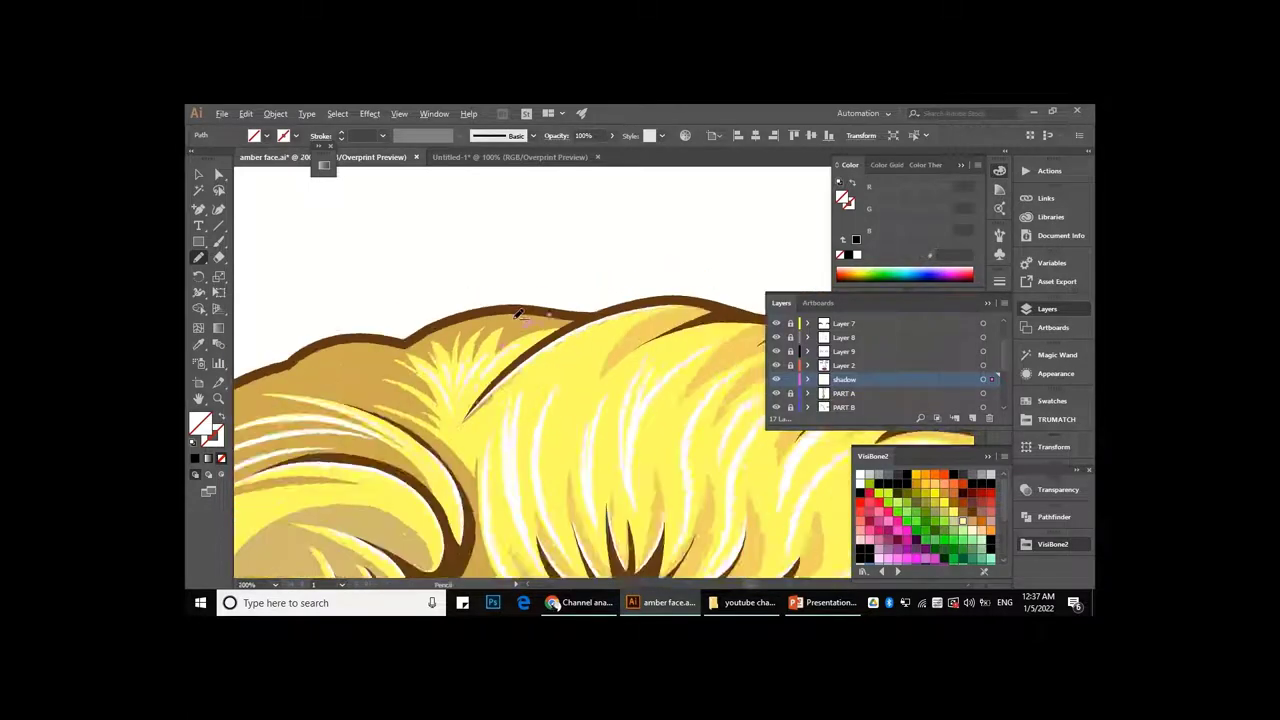
key("ctrl+minus")
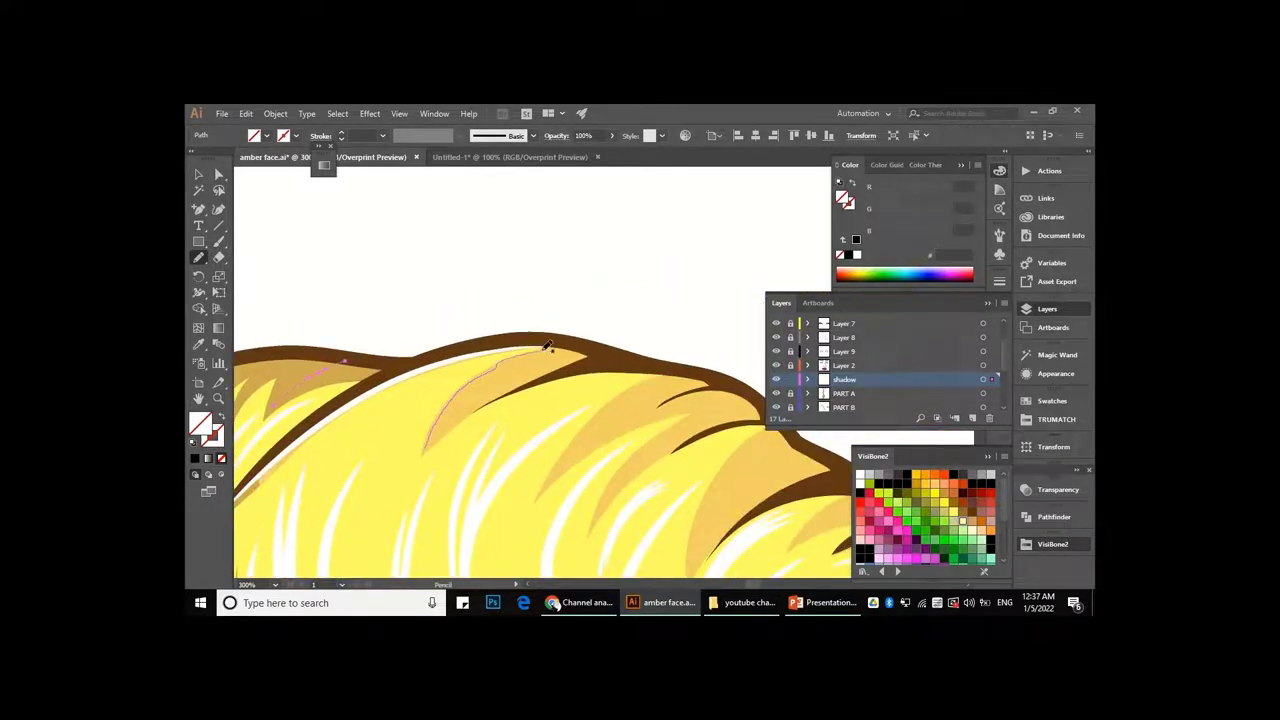
scroll(548, 346, "up", 2)
scroll(471, 363, "down", 2)
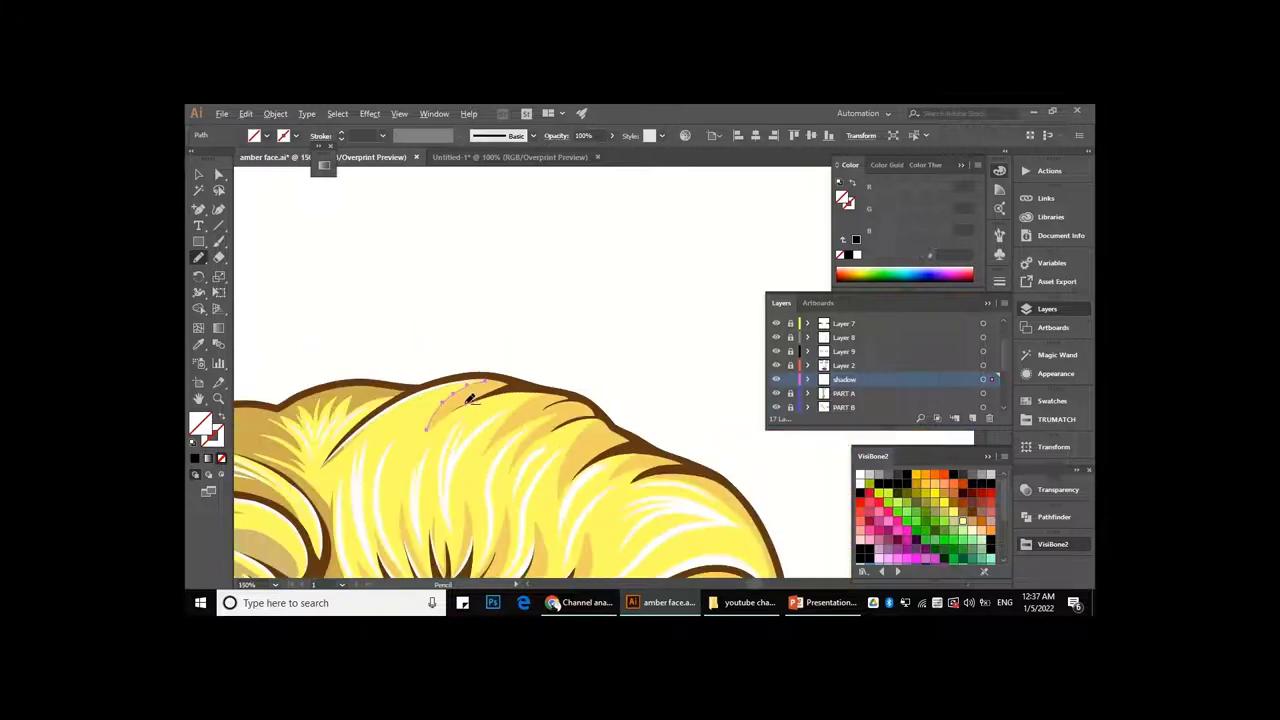
- Start a curved strand shape with the Pen tool in the upper hair
key("p")
left_click(494, 508)
left_click_drag(578, 346, 680, 281)
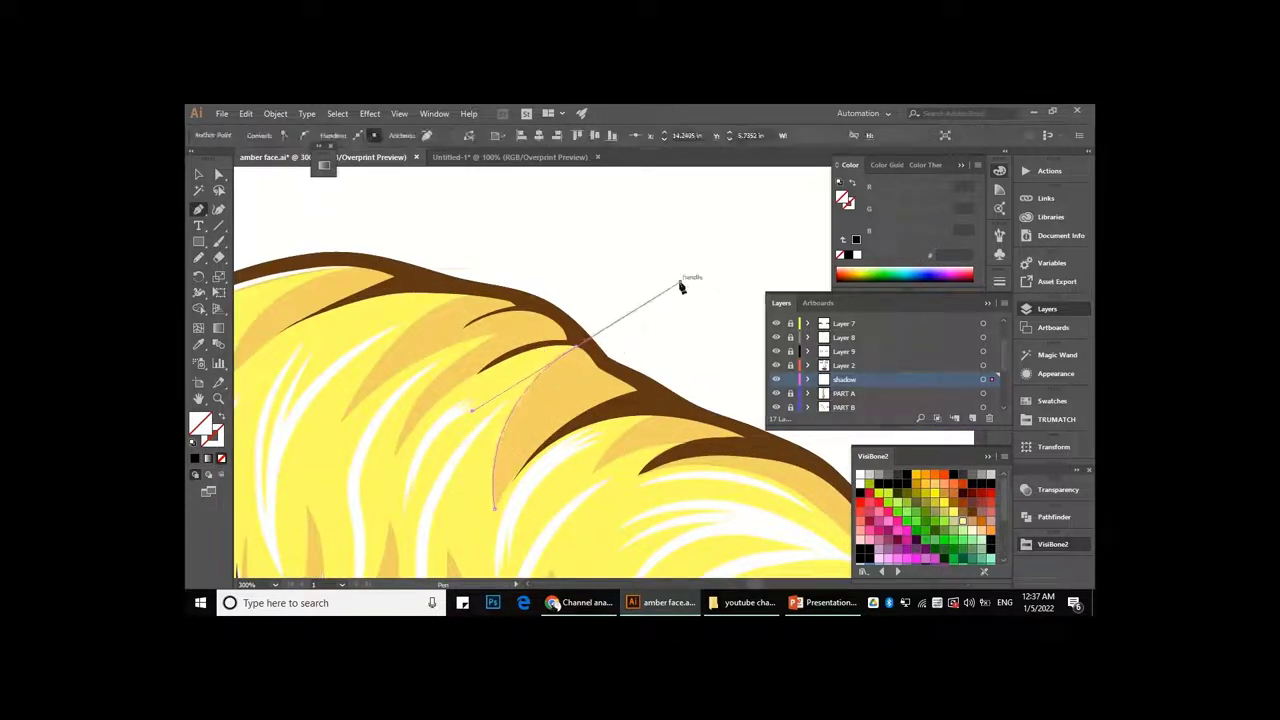
scroll(474, 337, "up", 1)
scroll(430, 482, "down", 2)
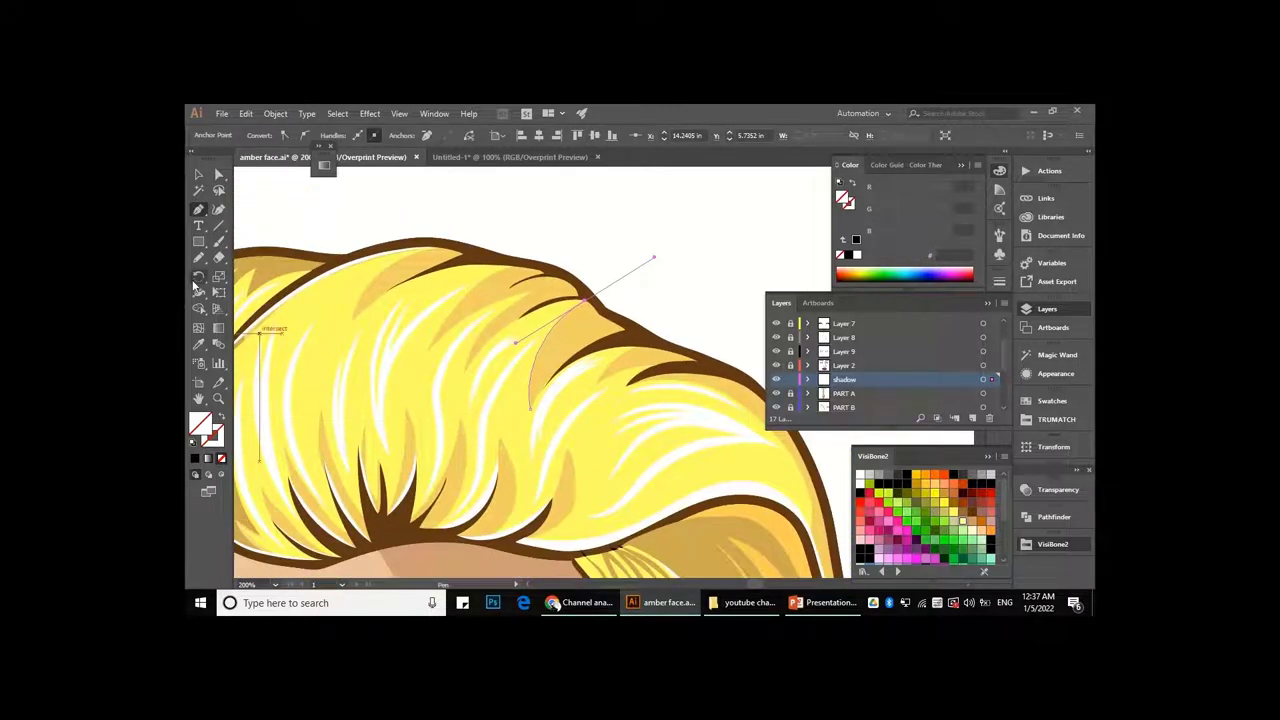
- Draw a wavy Pencil strand in the crown and a strand across the side hair
key("n")
scroll(464, 416, "up", 1)
left_click_drag(477, 403, 476, 405)
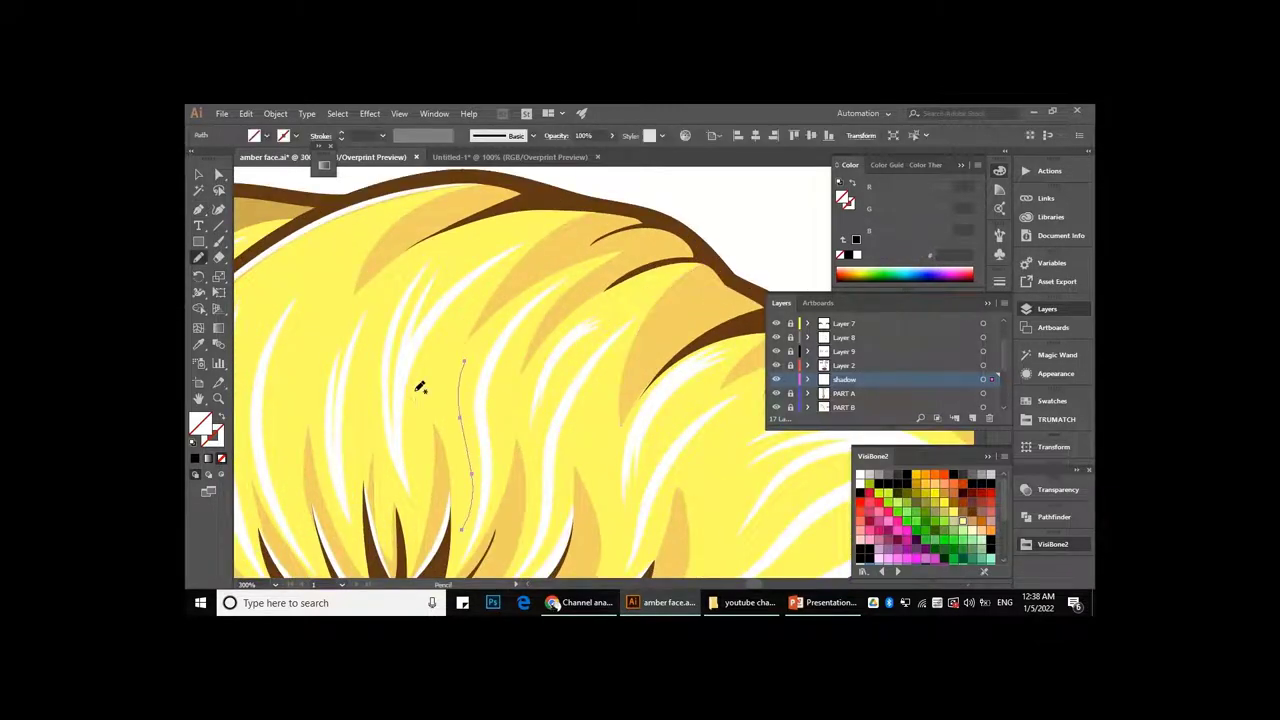
scroll(490, 470, "down", 1)
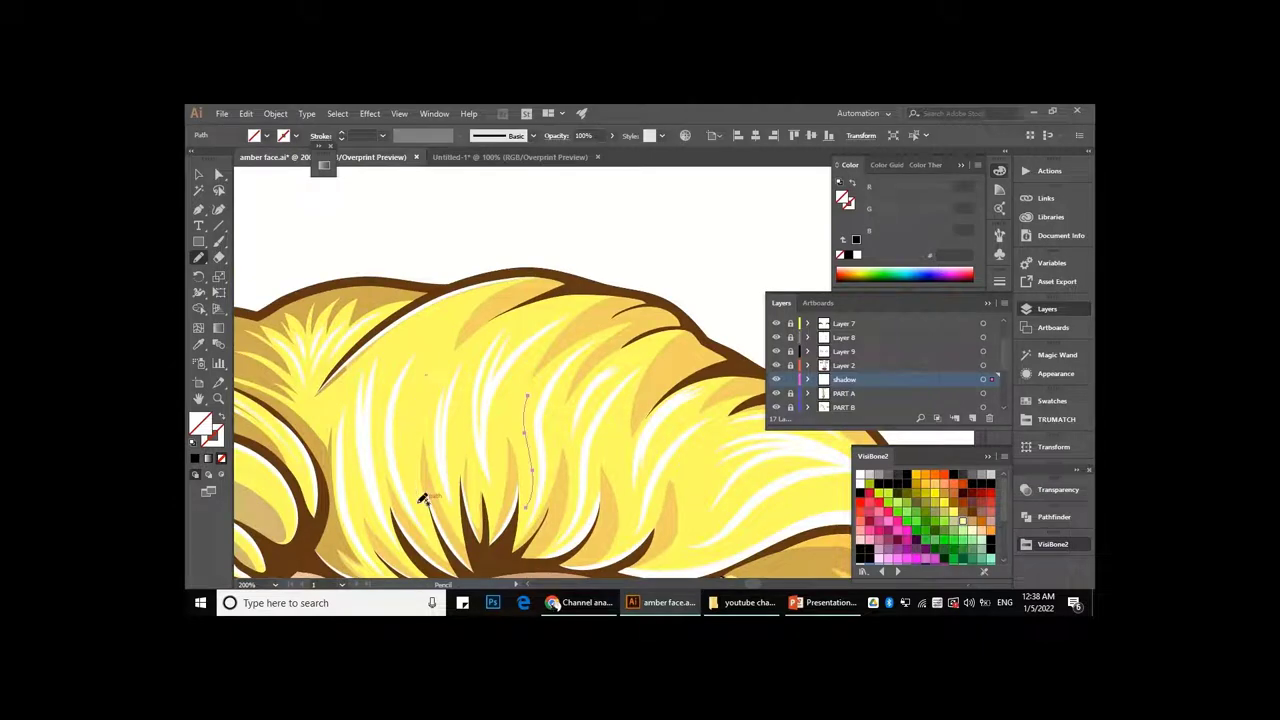
scroll(422, 385, "down", 2)
scroll(422, 381, "up", 2)
left_click_drag(566, 470, 637, 461)
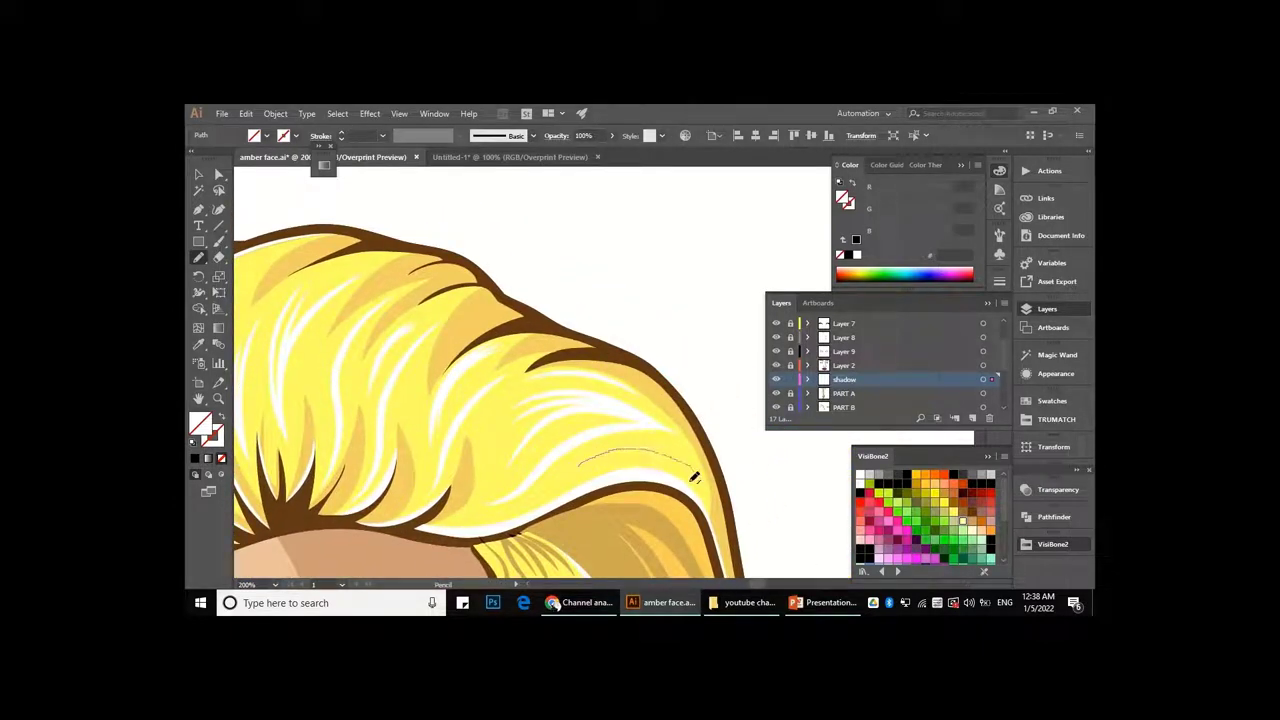
left_click_drag(690, 487, 692, 488)
scroll(600, 430, "down", 2)
scroll(590, 370, "up", 2)
- Add more strand lines near the hair edge and down the side hair
left_click_drag(516, 371, 592, 367)
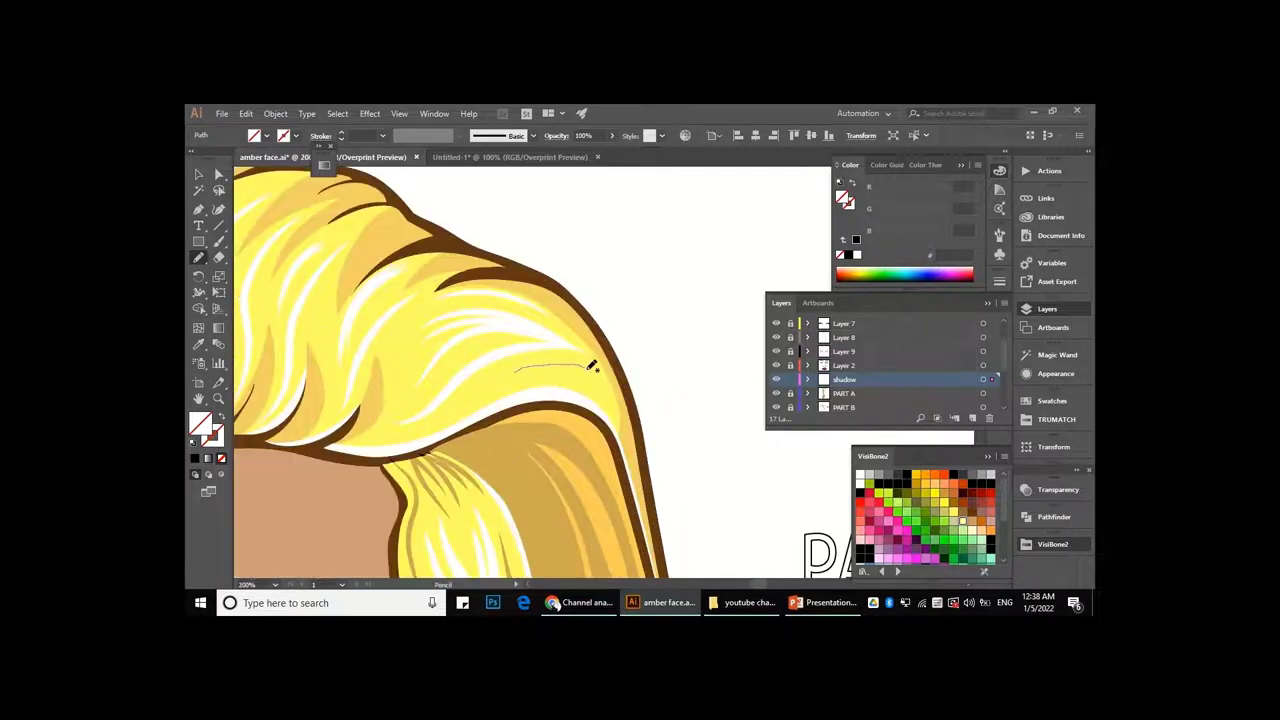
left_click_drag(627, 456, 628, 458)
scroll(534, 423, "down", 2)
scroll(447, 461, "up", 2)
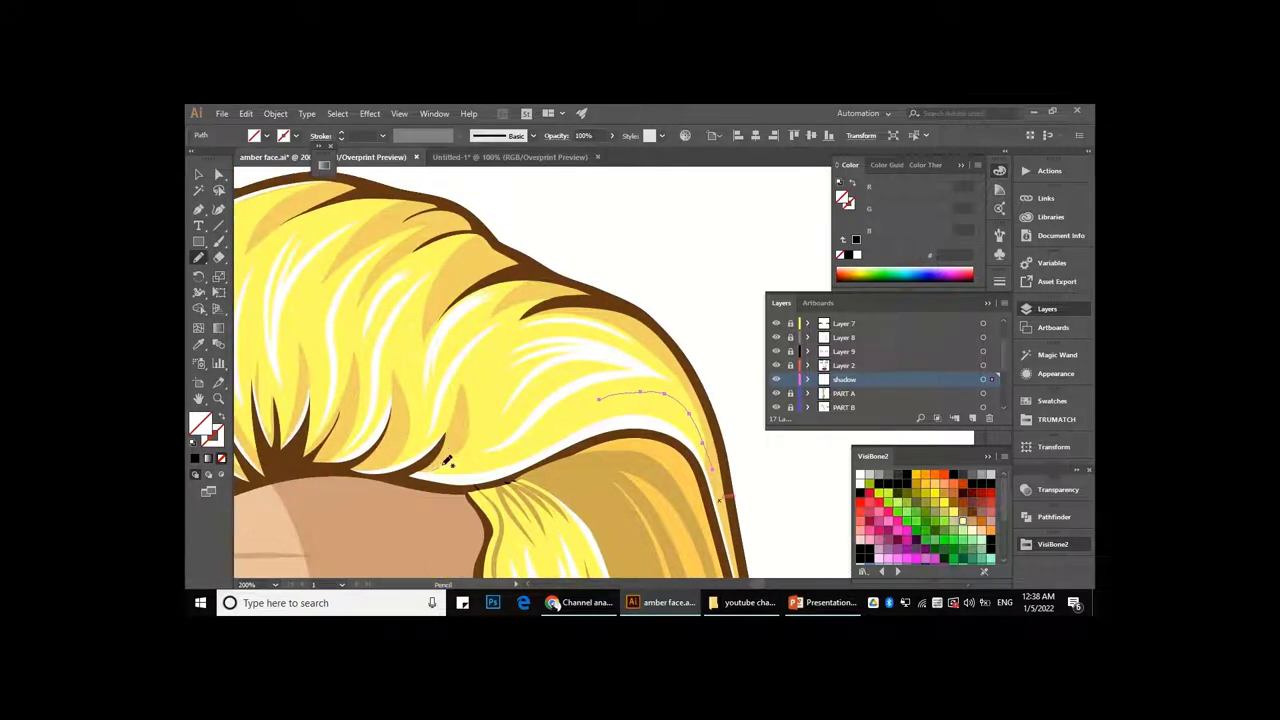
left_click_drag(476, 386, 451, 363)
scroll(451, 363, "down", 2)
scroll(512, 474, "up", 2)
- Draw a pointed Pen strand shape and tighten its curve with Direct Selection
key("p")
left_click(502, 476)
left_click_drag(506, 394, 463, 313)
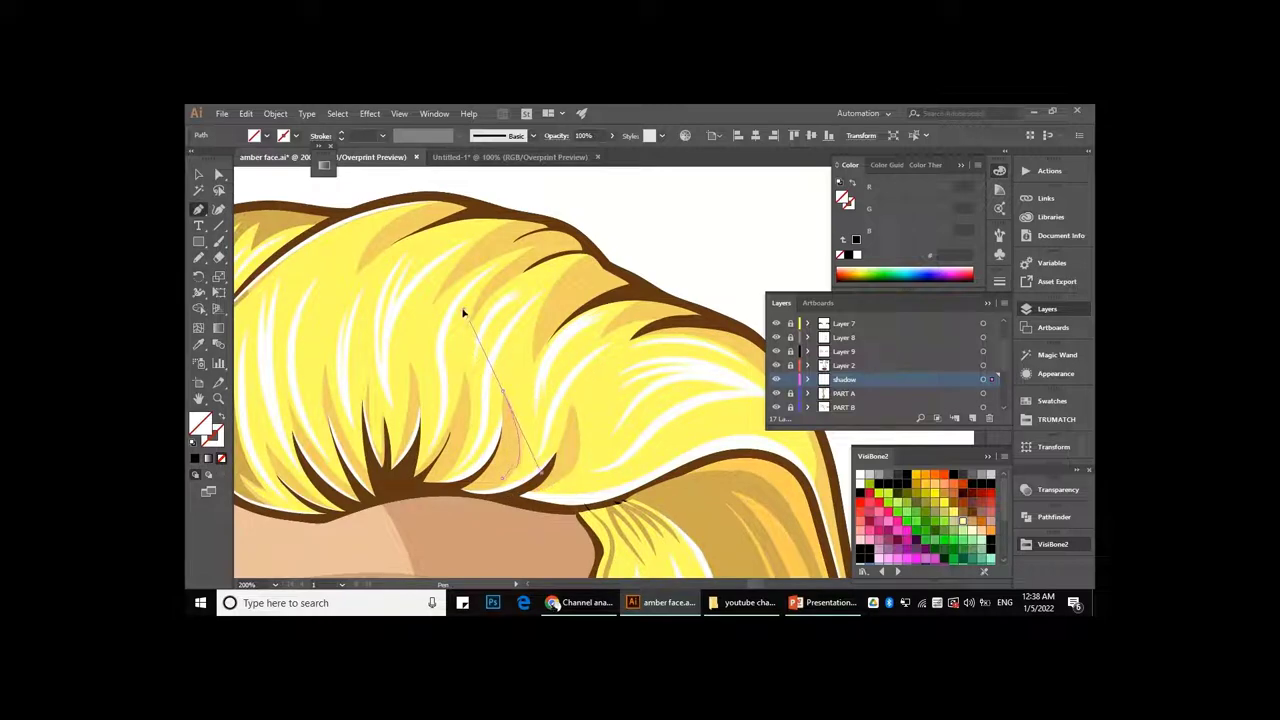
key("a")
scroll(505, 480, "up", 2)
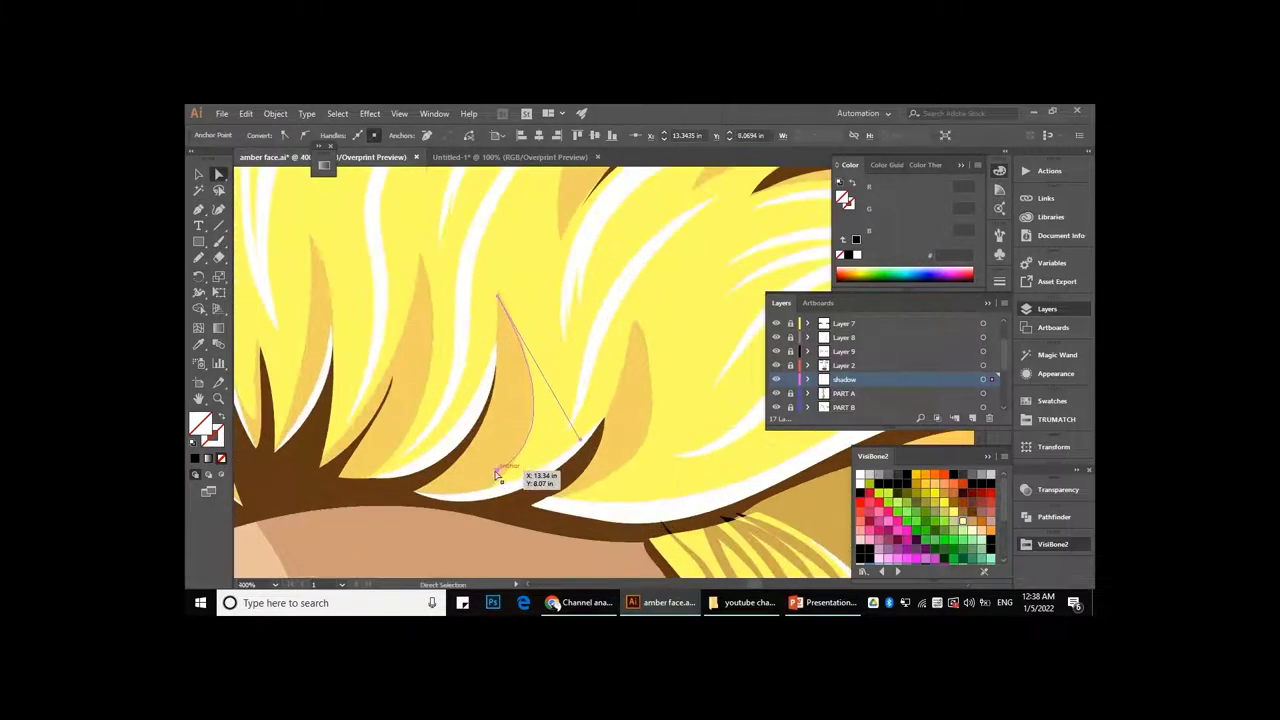
mouse_move(583, 443)
left_mouse_down()
mouse_move(530, 400)
mouse_move(529, 372)
left_mouse_up()
left_click_drag(536, 462, 531, 457)
scroll(450, 350, "down", 3)
scroll(450, 350, "down", 2)
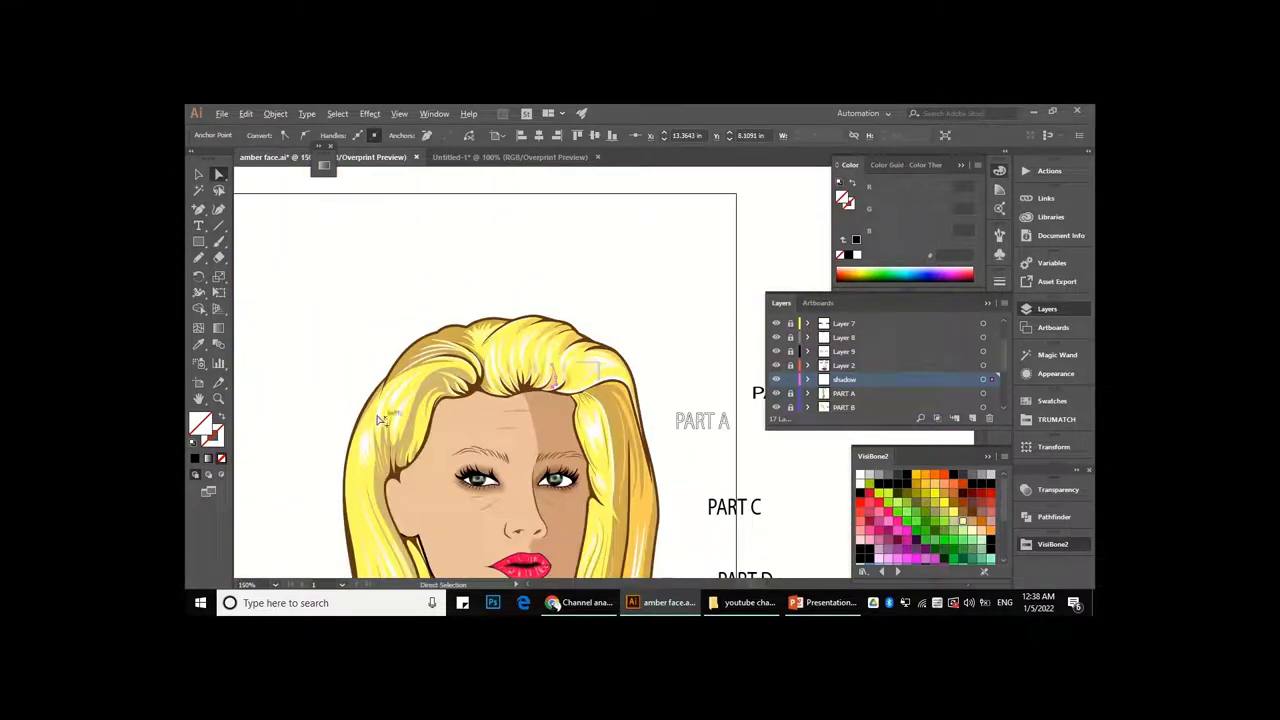
- Start a strand shape on the left side hair with the Pen tool
scroll(452, 297, "up", 2)
scroll(452, 297, "up", 2)
key("n")
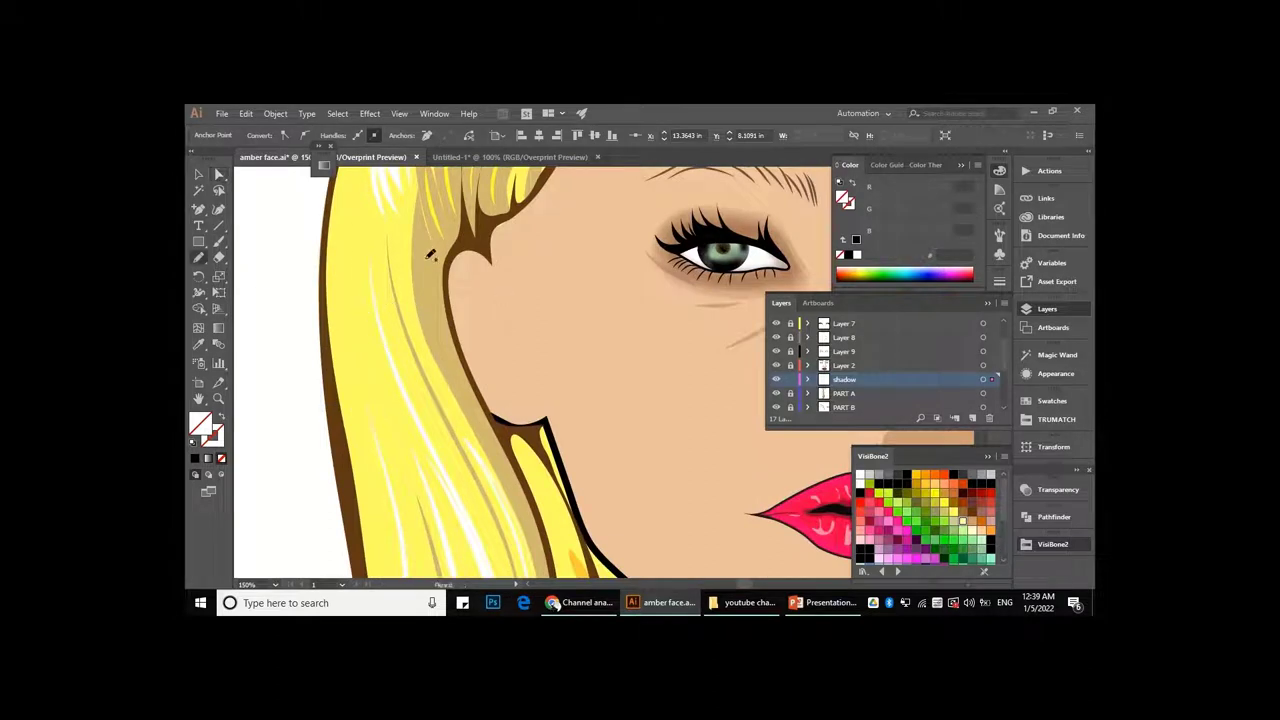
key("p")
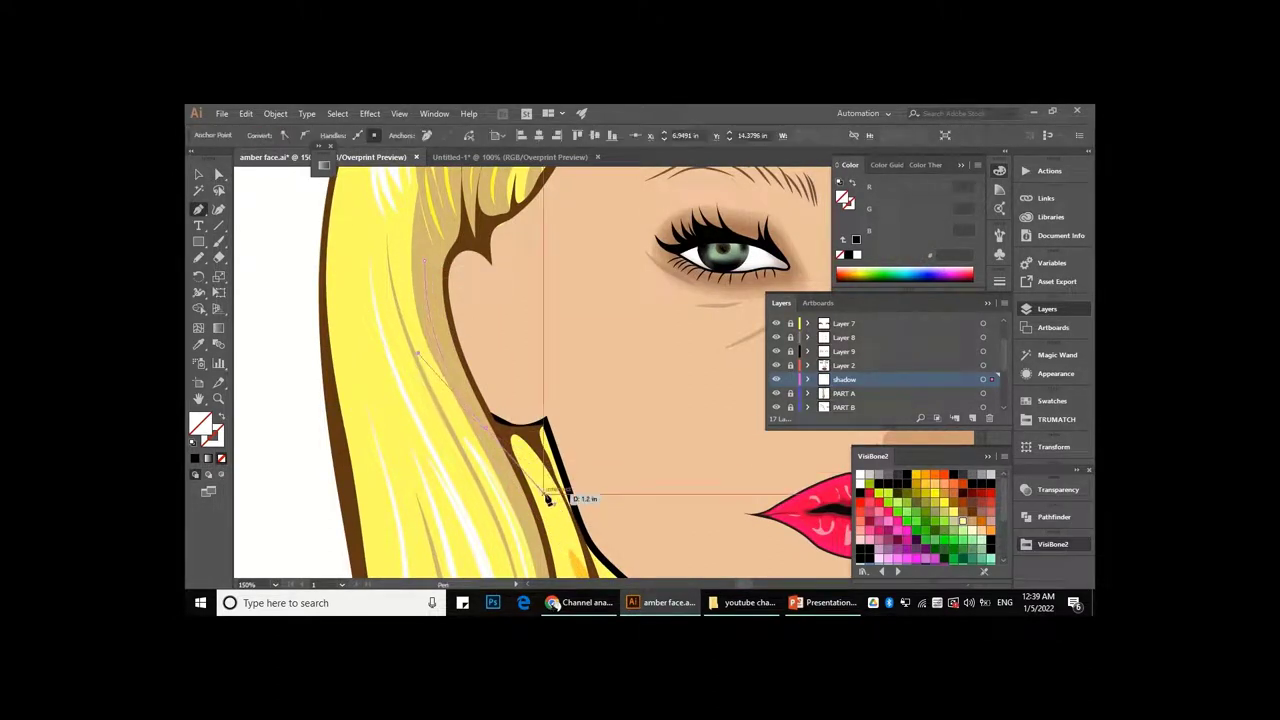
left_click(380, 263)
scroll(487, 497, "down", 1)
scroll(452, 414, "down", 1)
scroll(452, 414, "down", 1)
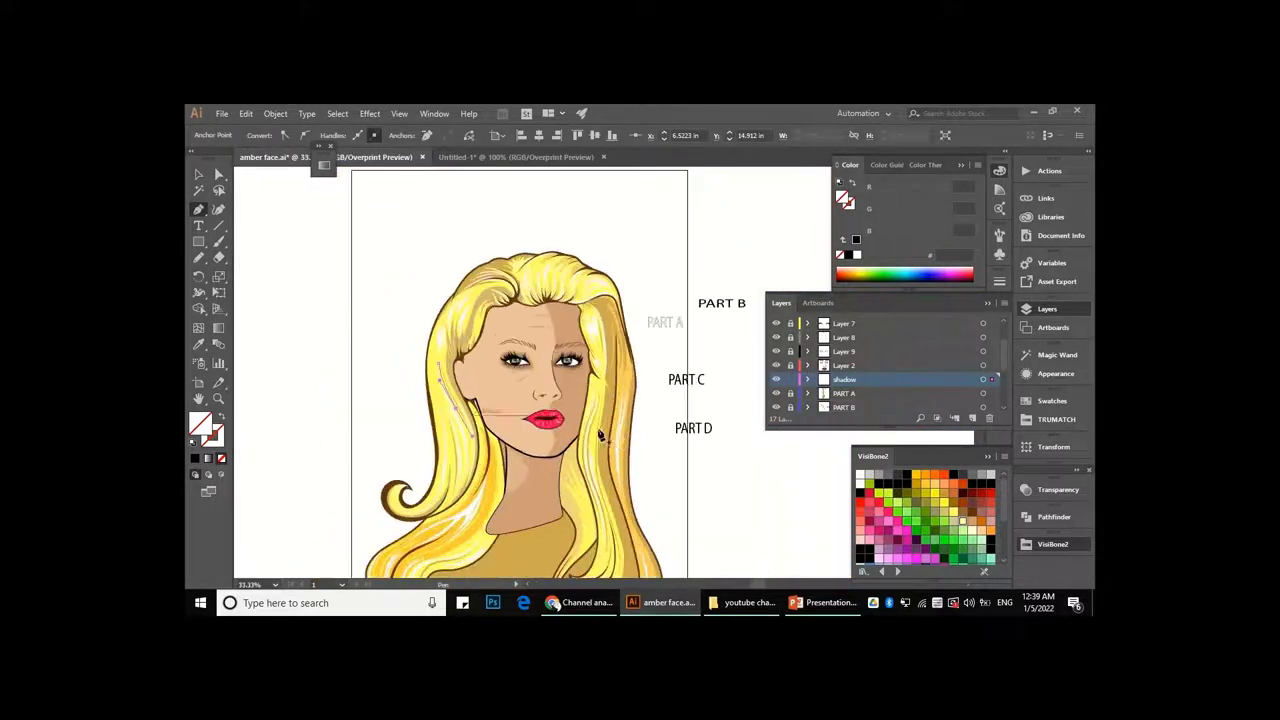
scroll(447, 450, "down", 1)
scroll(441, 480, "down", 1)
scroll(441, 493, "up", 3)
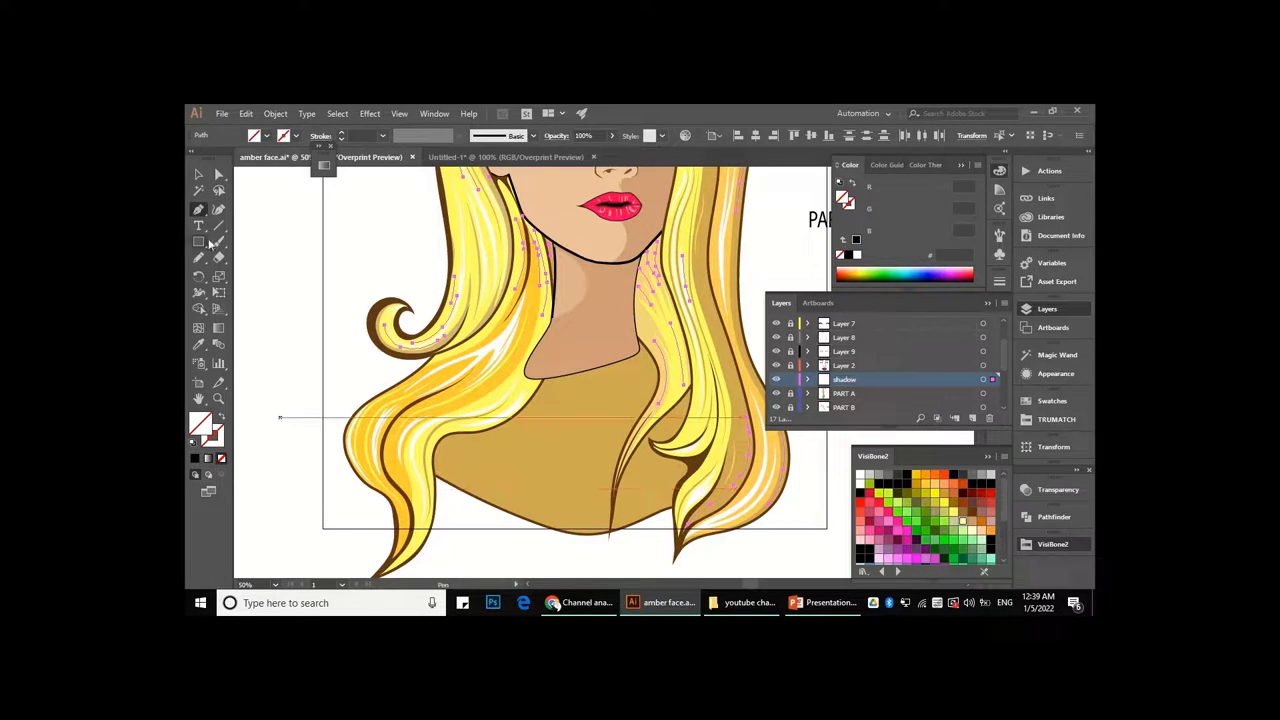
- Brush a thin strand line along the curling lower side-hair tip
key("b")
scroll(426, 467, "up", 2)
scroll(426, 467, "up", 2)
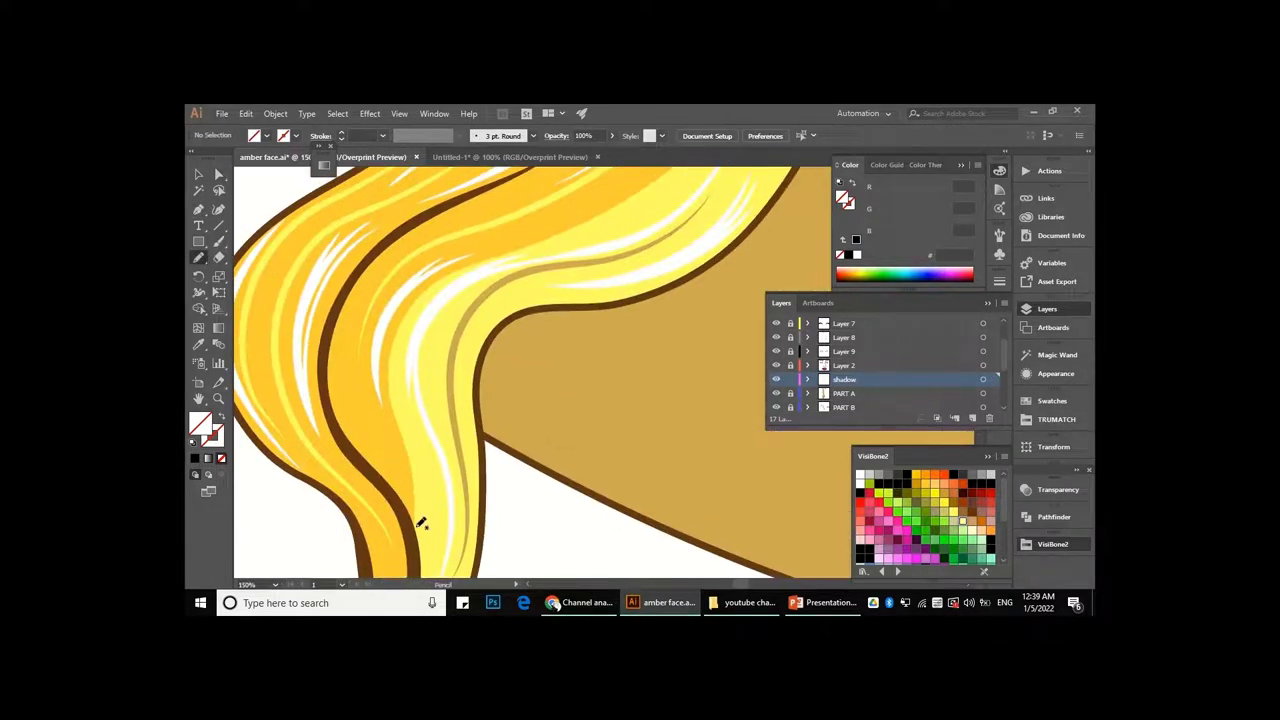
scroll(416, 510, "left", 2)
scroll(455, 340, "up", 2)
scroll(455, 340, "right", 1)
scroll(515, 428, "up", 1)
left_click_drag(500, 435, 580, 377)
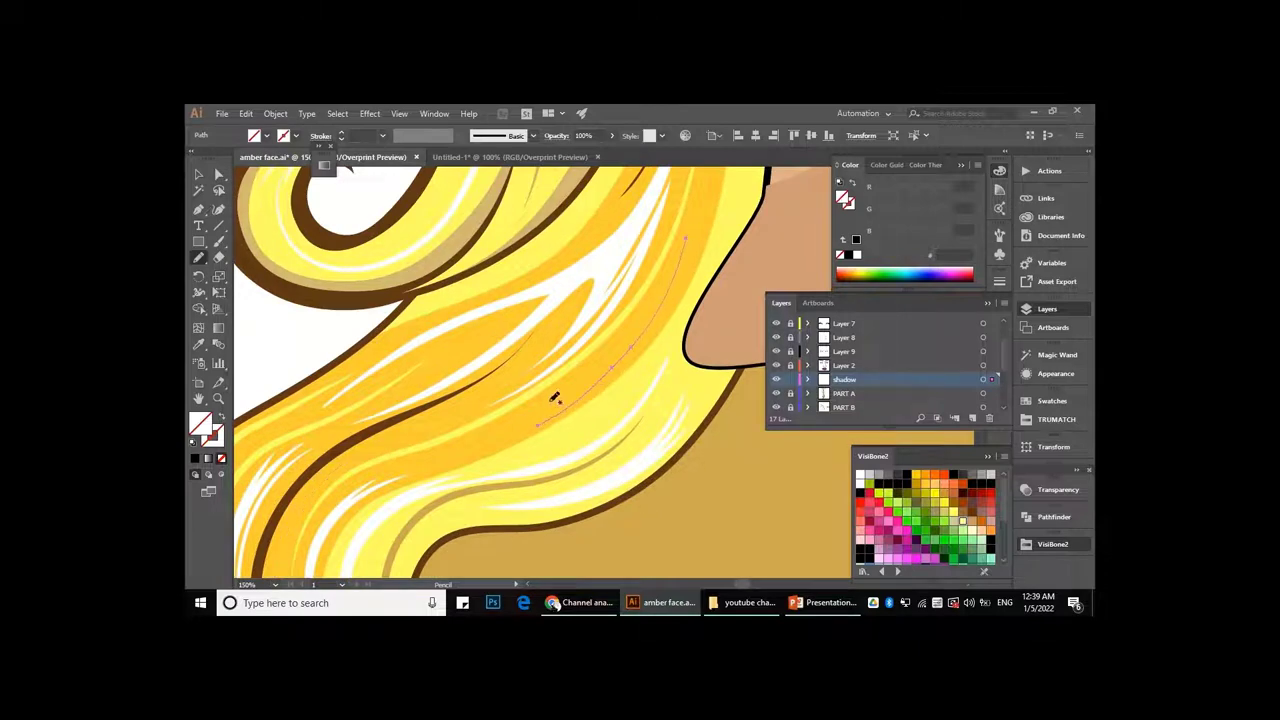
scroll(555, 397, "up", 2)
scroll(499, 465, "left", 2)
scroll(626, 401, "up", 3)
scroll(333, 370, "right", 1)
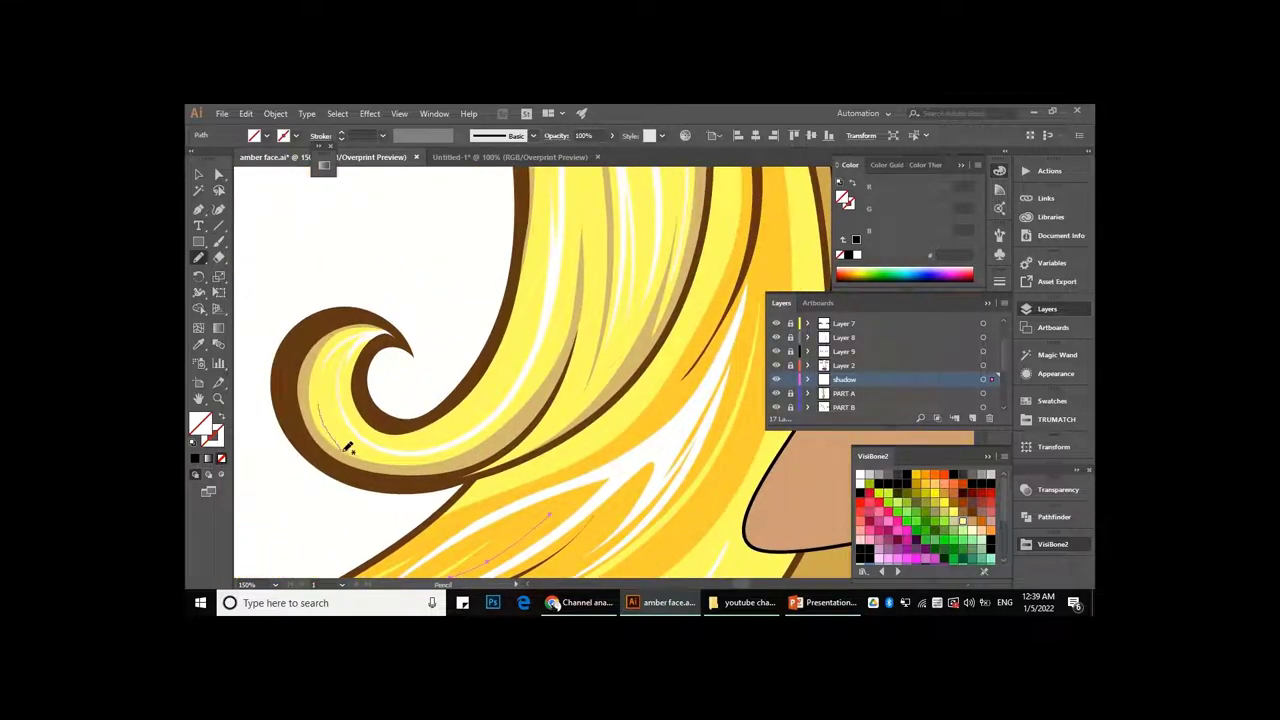
scroll(481, 438, "down", 3)
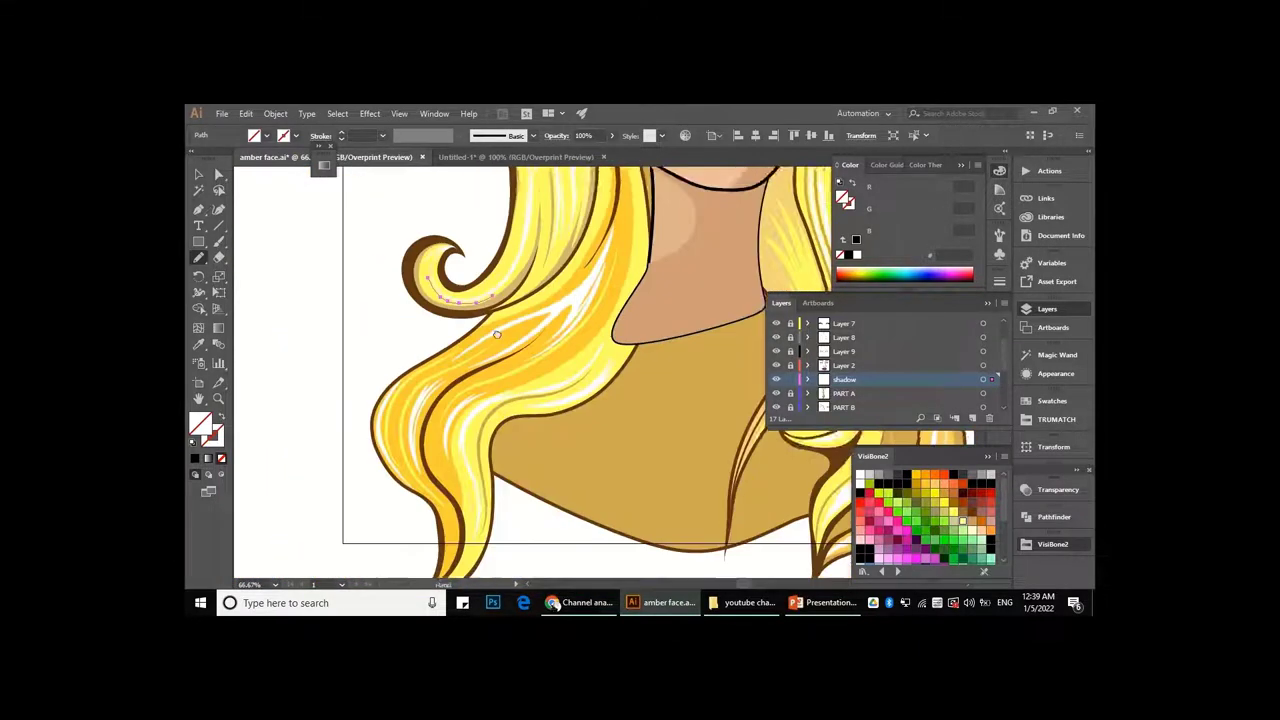
scroll(475, 413, "up", 2)
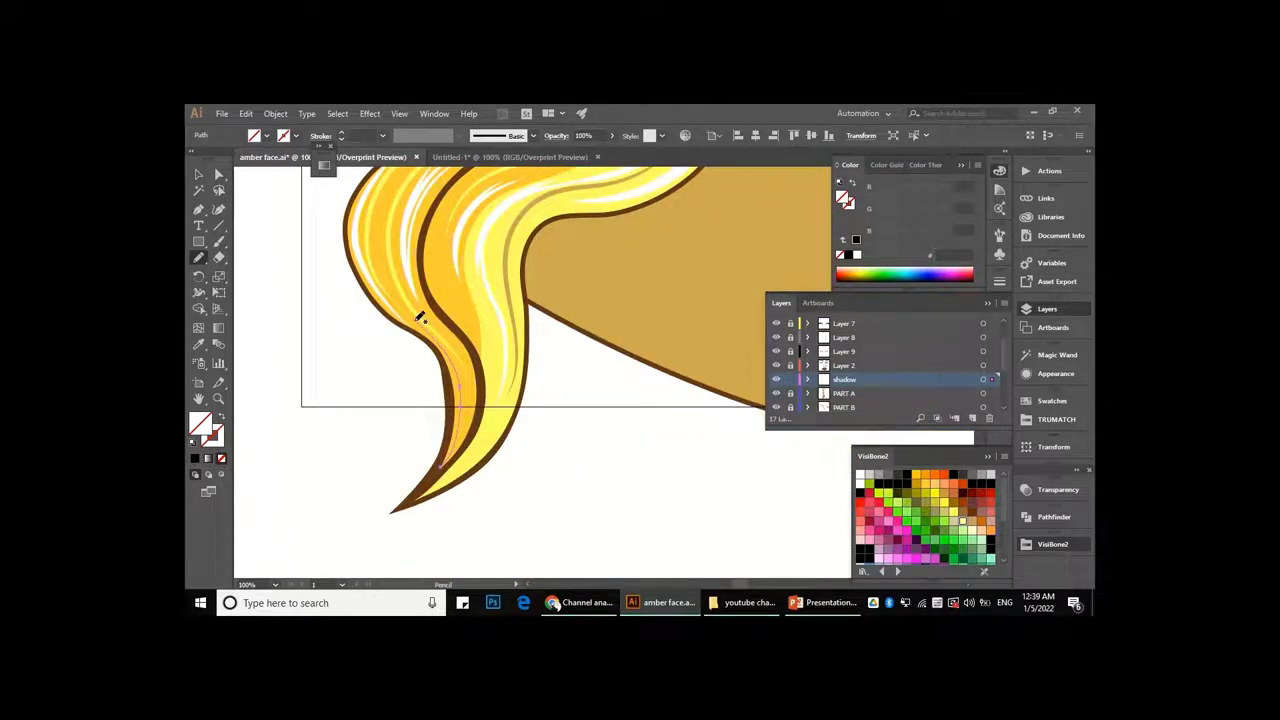
scroll(420, 316, "up", 1)
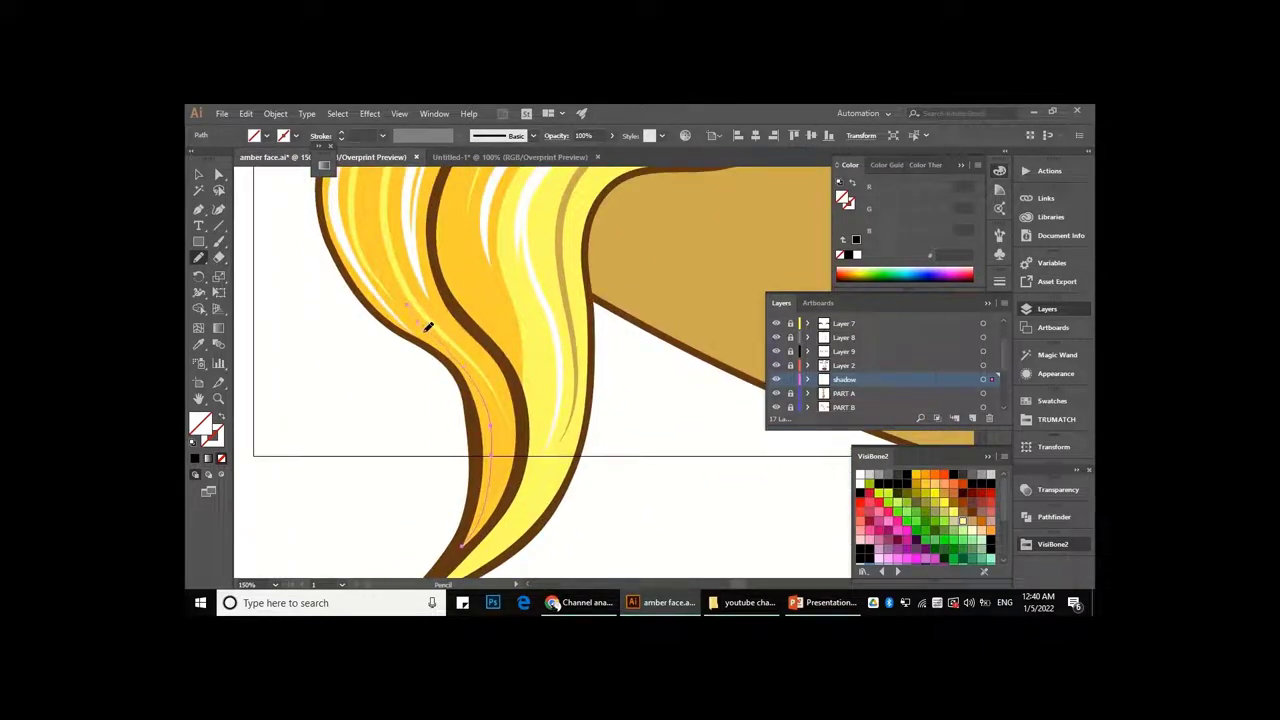
- Refine the strand by adding a Curvature point near its tip
key("a")
key("shift+grave")
left_click(495, 439)
scroll(583, 480, "down", 3)
scroll(571, 503, "down", 2)
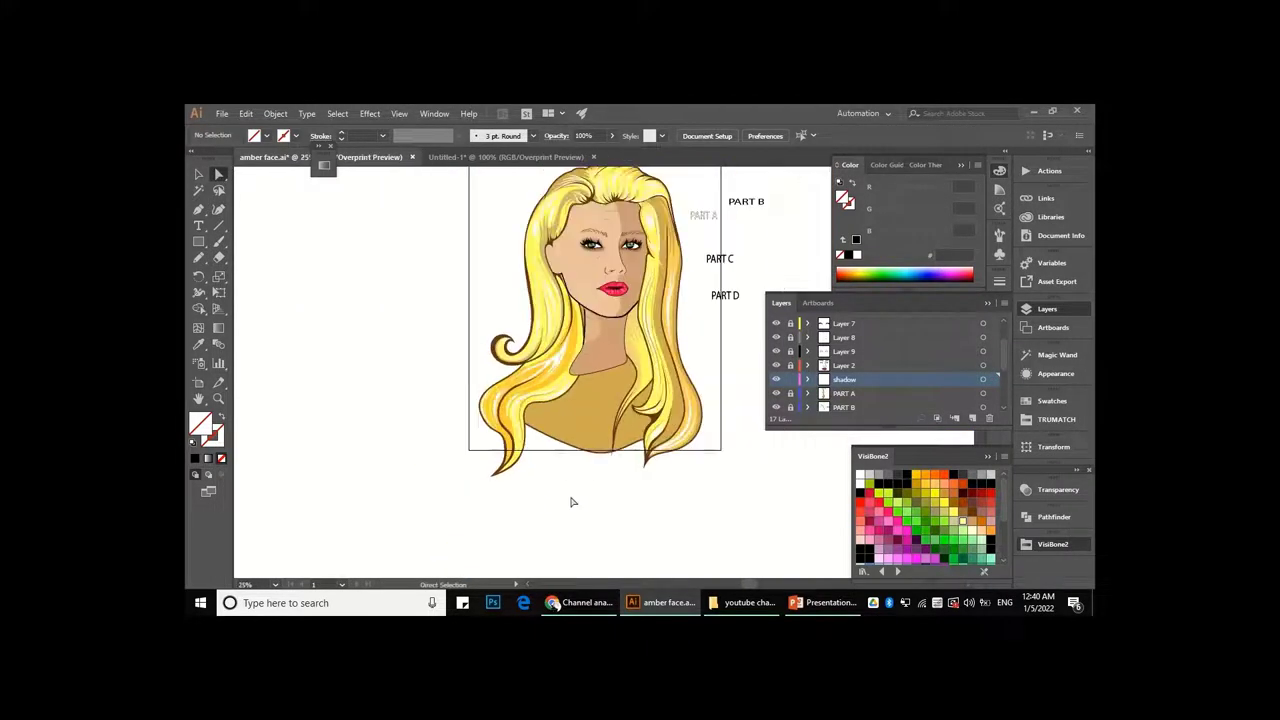
- Give the selected hair strand lines an 8 pt stroke in brown #663300
scroll(600, 480, "down", 1)
scroll(673, 408, "up", 1)
key("a")
scroll(673, 408, "up", 1)
left_click(383, 136)
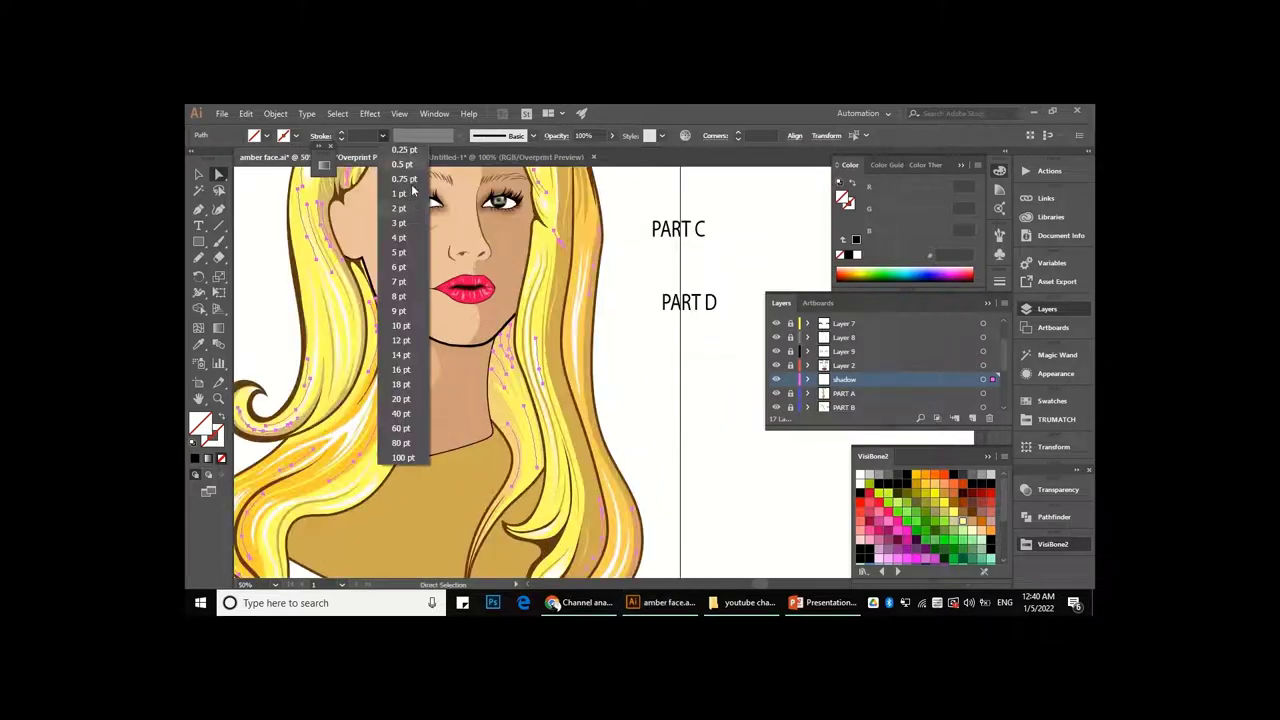
left_click(399, 208)
left_click(385, 138)
left_click(398, 296)
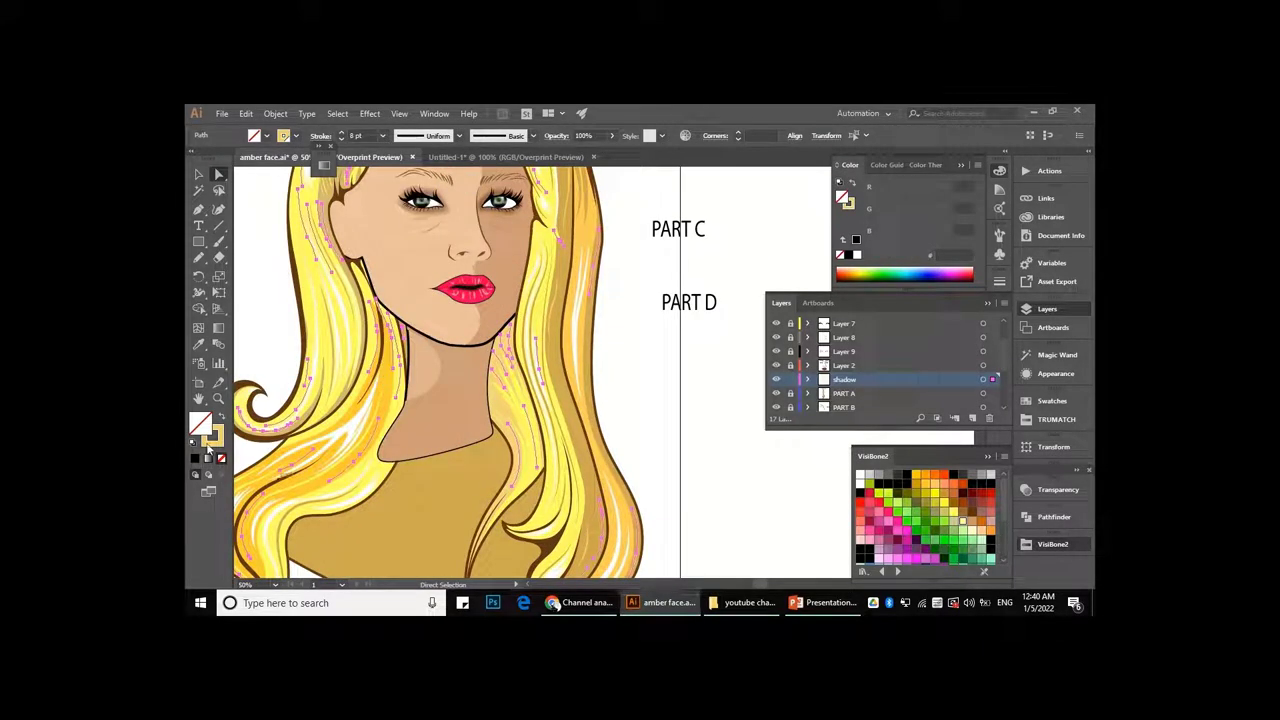
left_click(970, 514)
key("ctrl+shift+a")
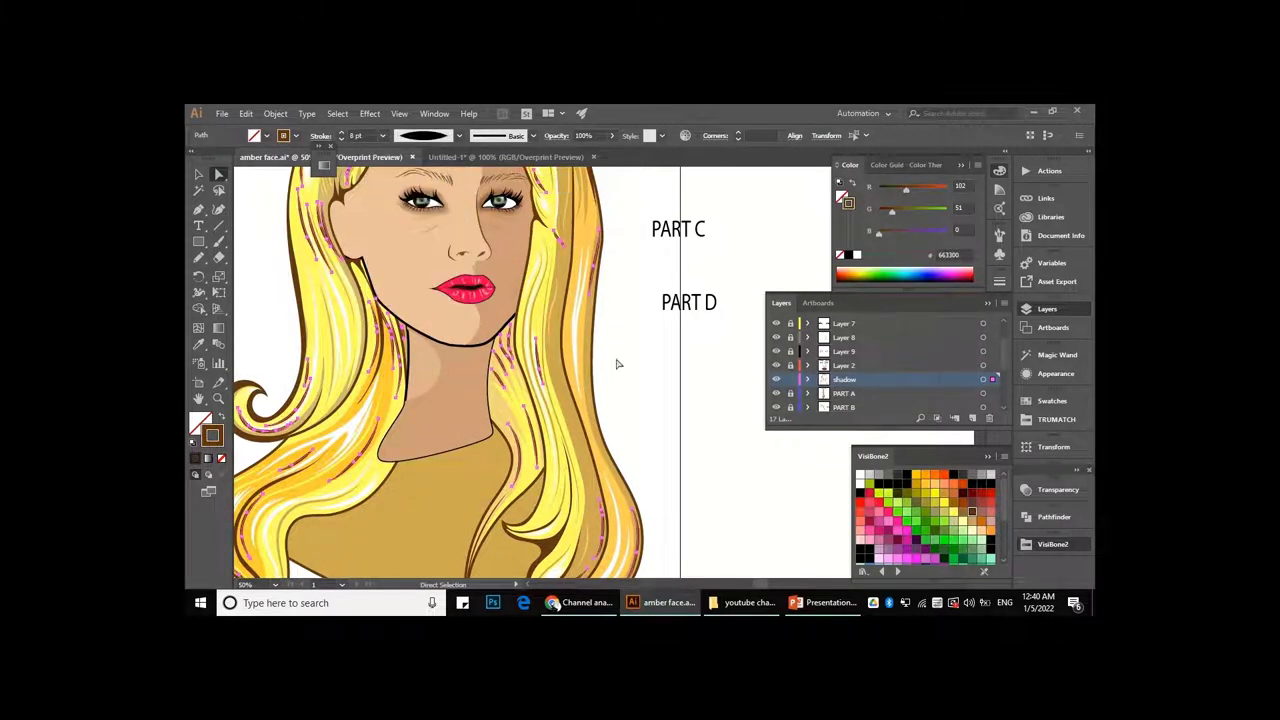
- Marquee-select the strand lines across the top of the hair
scroll(548, 185, "down", 2)
scroll(541, 198, "up", 2)
scroll(540, 205, "up", 2)
left_click_drag(686, 244, 327, 366)
- Thin the selected crown strands to a 4 pt stroke
key("v")
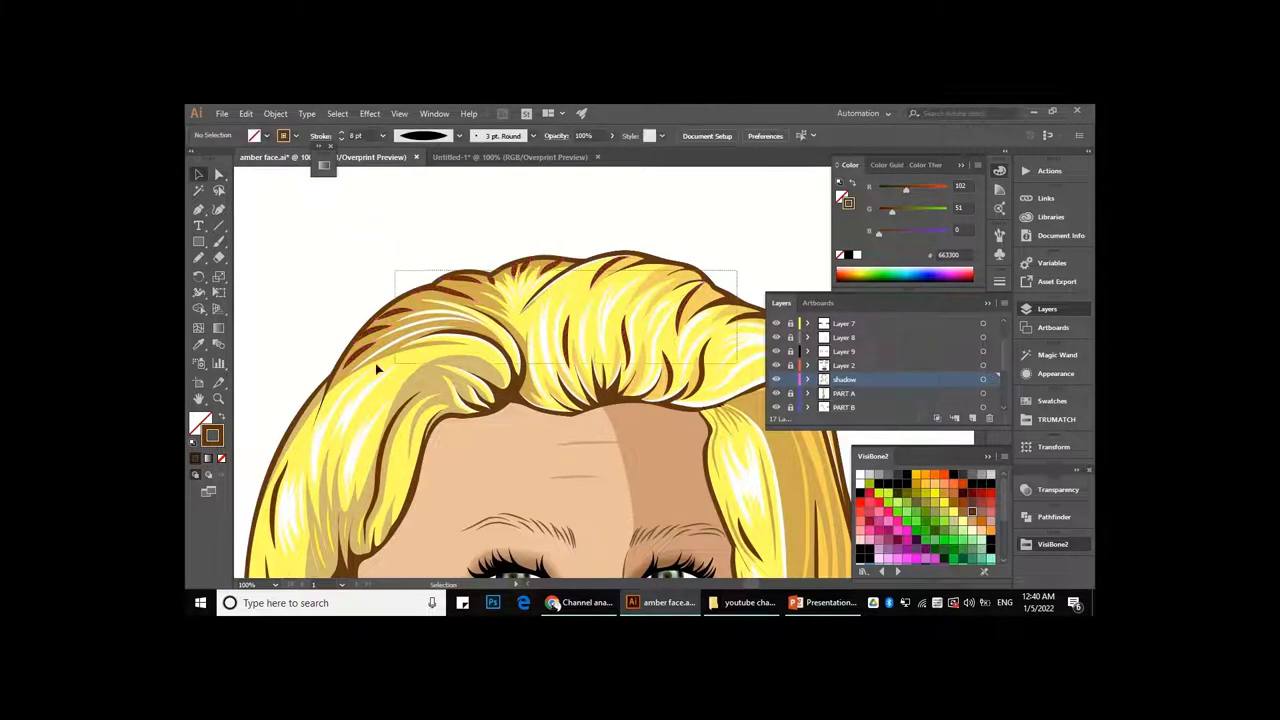
left_click(382, 135)
left_click(400, 236)
scroll(400, 229, "down", 2)
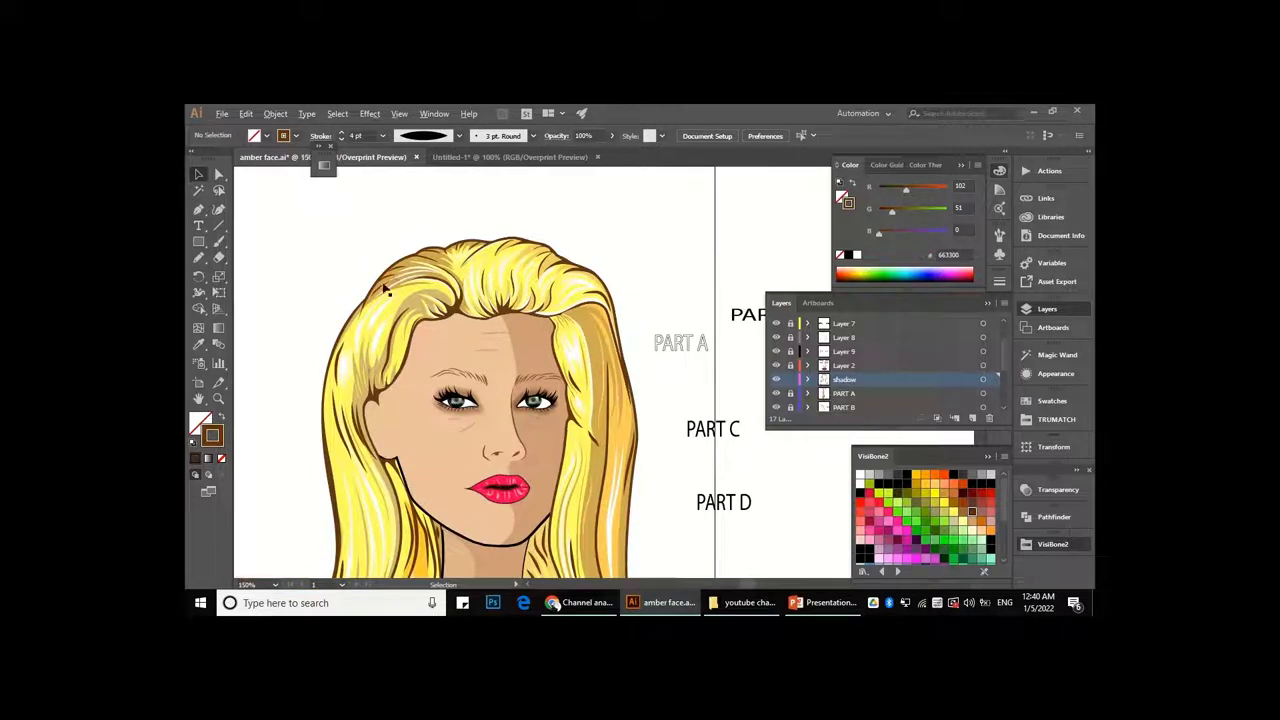
scroll(386, 286, "up", 3)
left_click_drag(350, 326, 423, 280)
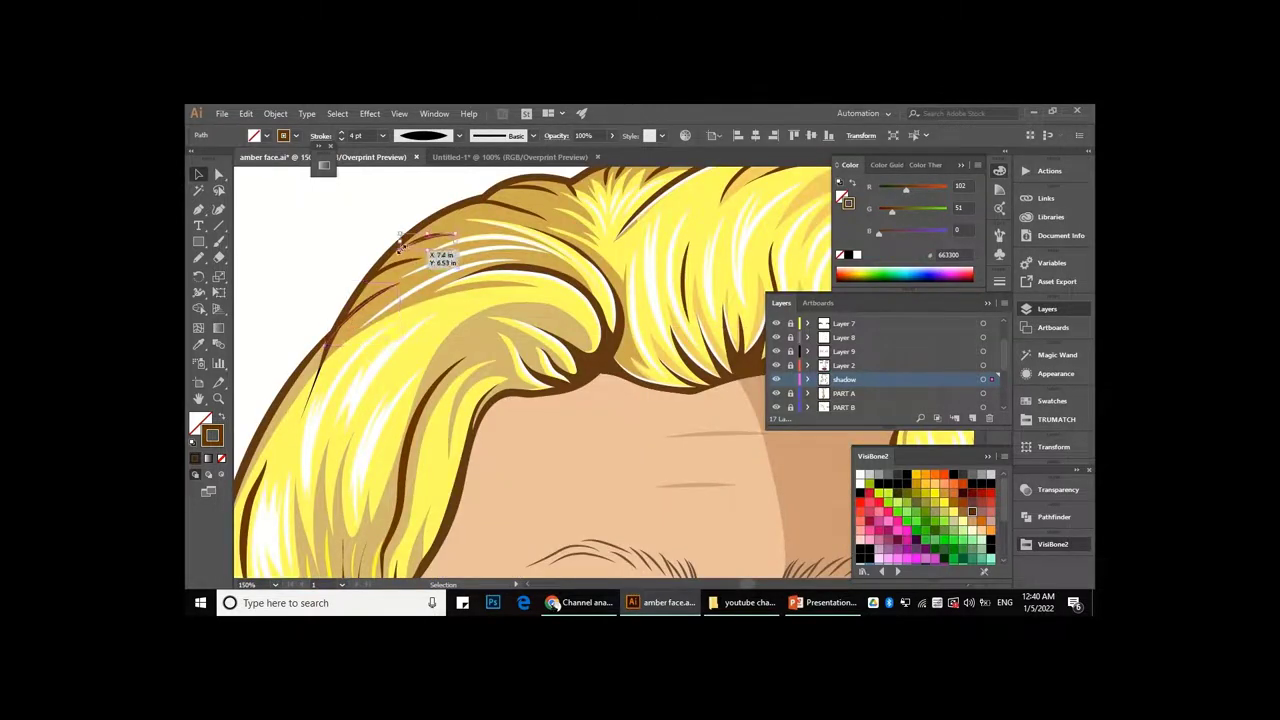
scroll(487, 283, "up", 5)
- Set a brown strand at the crown to a 2 pt stroke
key("a")
left_click(604, 314)
key("v")
scroll(546, 281, "down", 4)
scroll(546, 281, "up", 4)
mouse_move(395, 241)
left_mouse_down()
mouse_move(603, 313)
mouse_move(615, 265)
left_mouse_up()
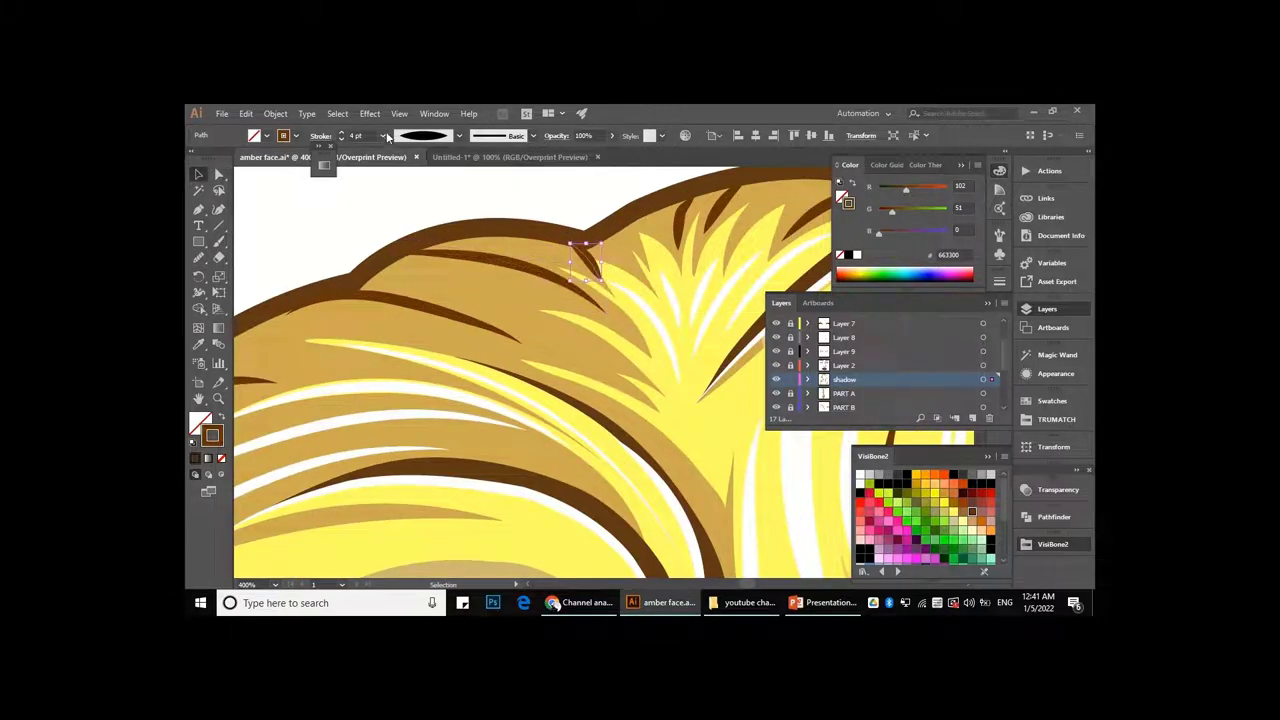
scroll(585, 271, "up", 3)
left_click(585, 271)
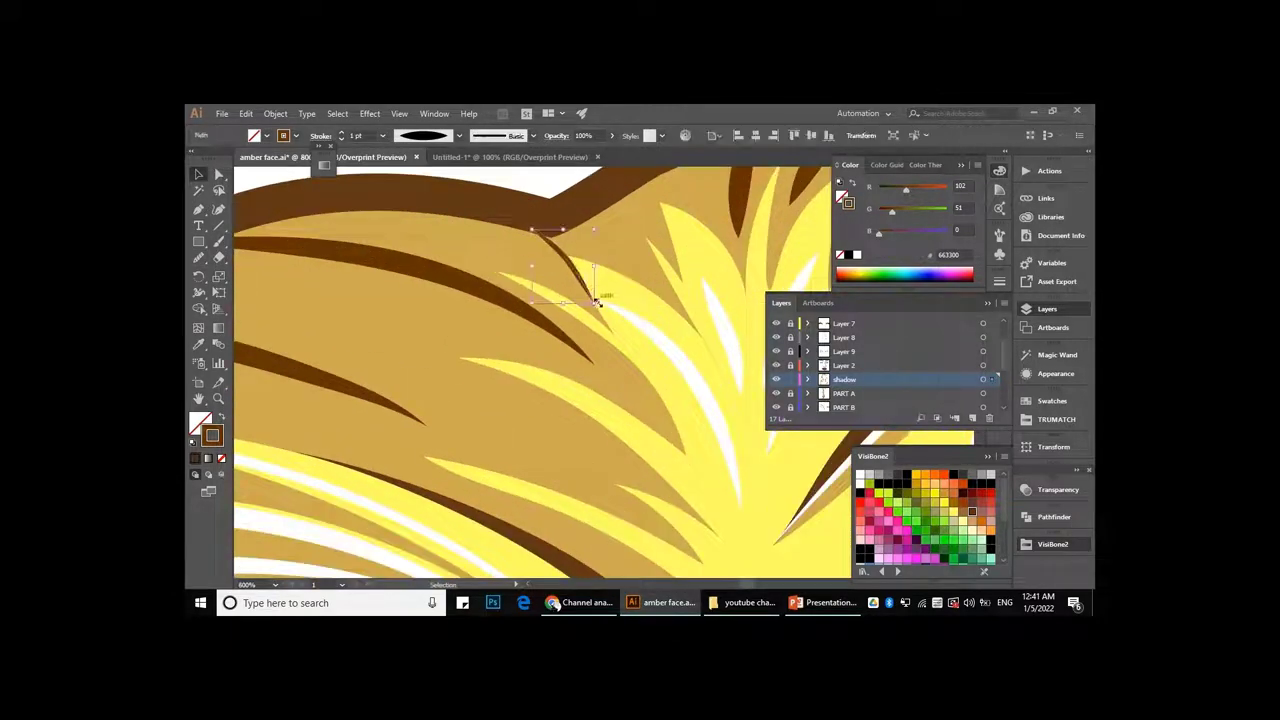
left_click(382, 135)
left_click(399, 208)
scroll(415, 232, "down", 4)
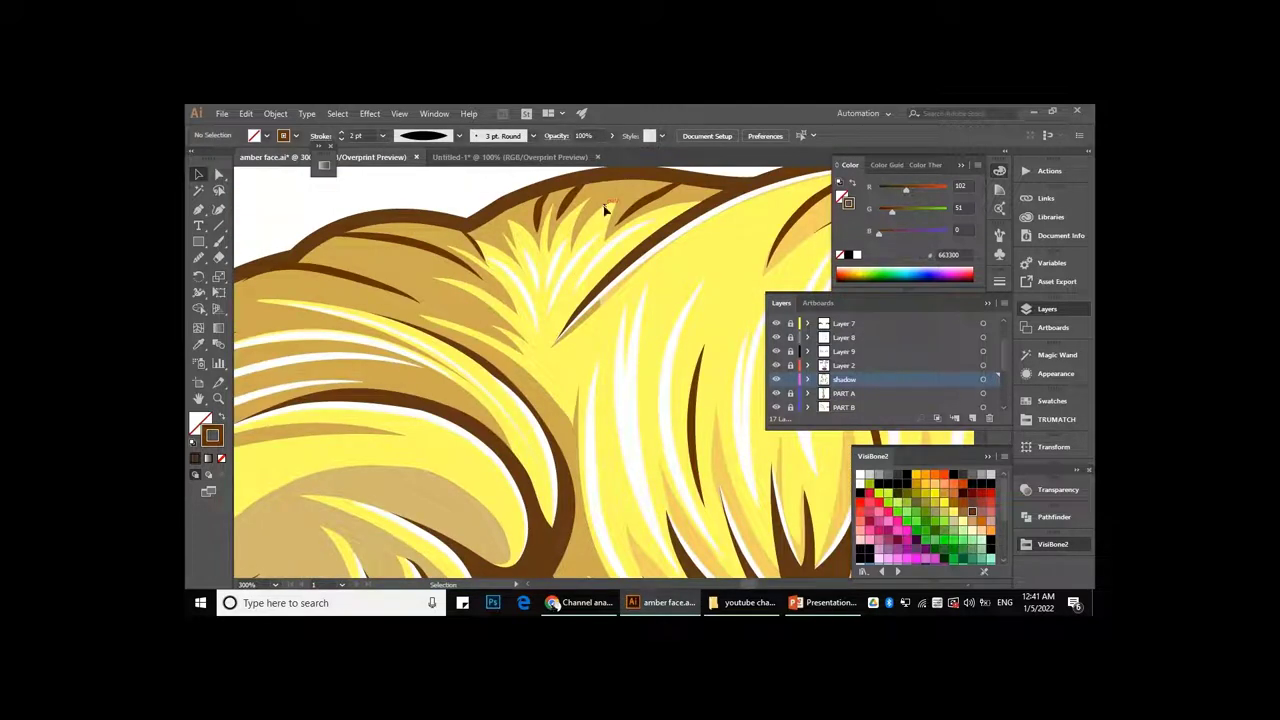
scroll(604, 210, "up", 1)
scroll(596, 240, "up", 1)
- Resize a crown strand, duplicate it further left, and pull its tip toward the outline
left_click(596, 240)
left_click_drag(502, 296, 471, 333)
left_click_drag(557, 270, 428, 286)
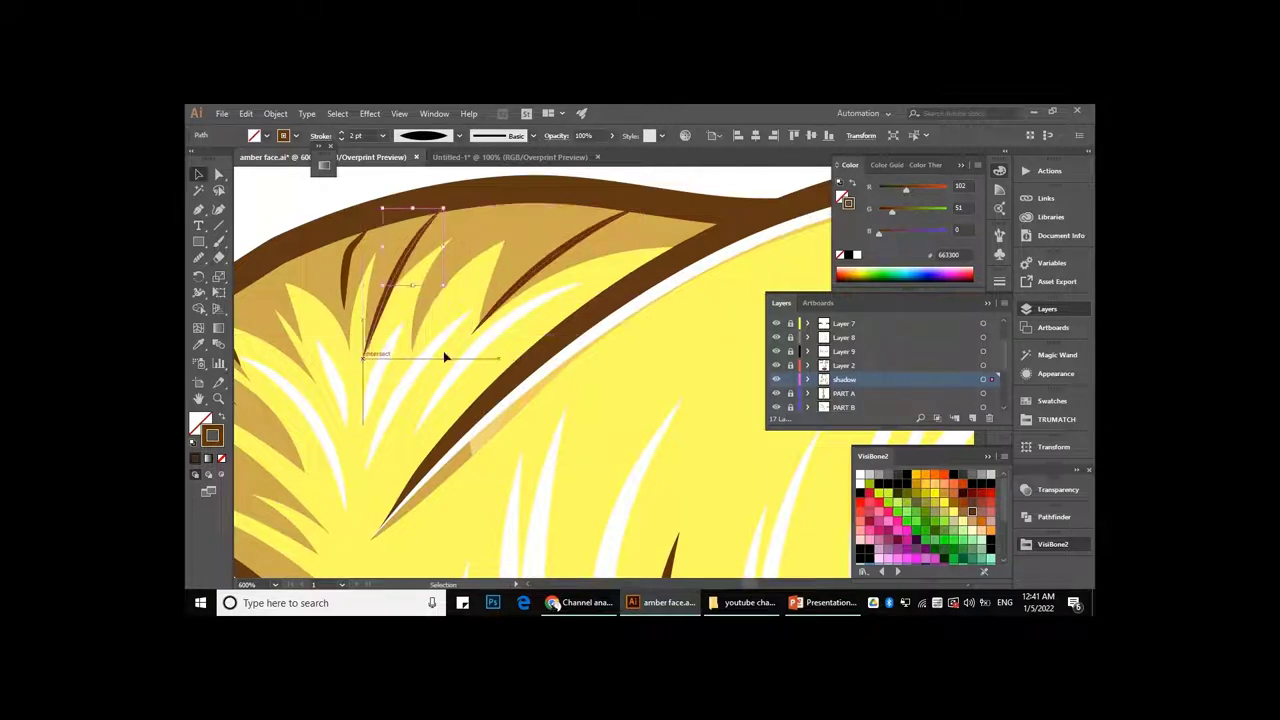
key("a")
left_click_drag(440, 205, 493, 201)
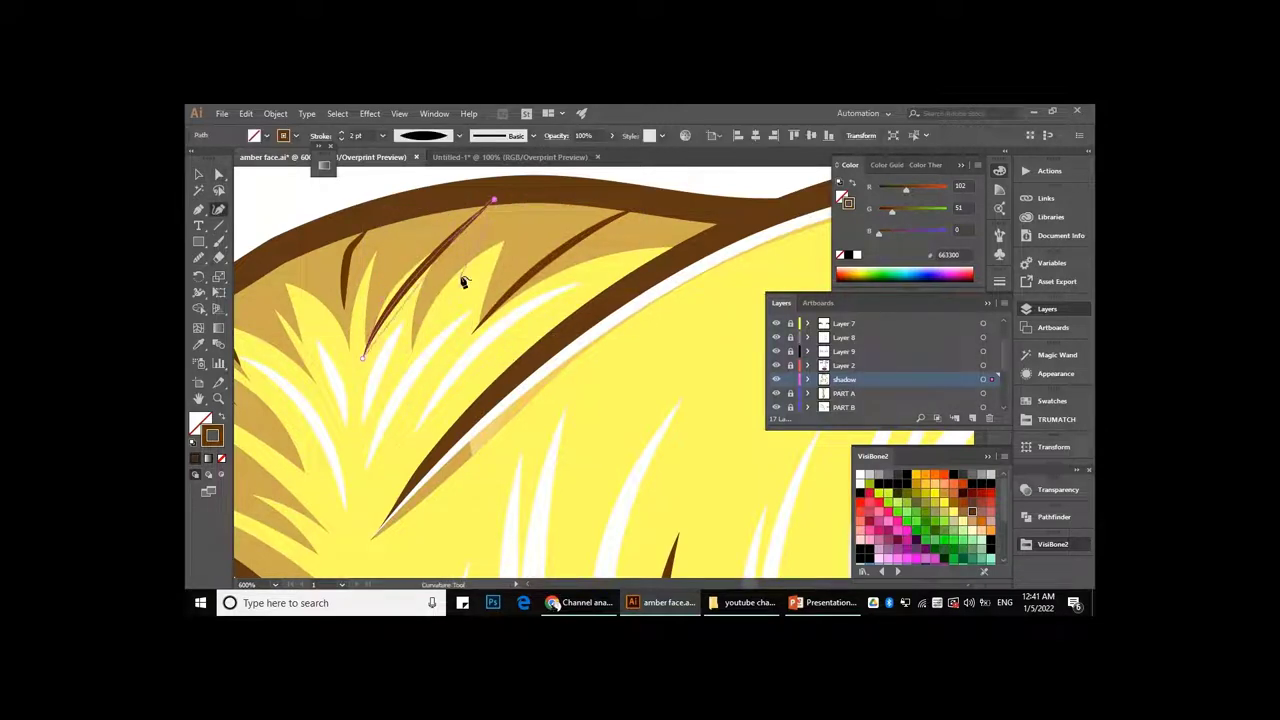
- Add a point to the copied curve and move its top point near the outline
key("plus")
left_click(429, 266)
left_click(735, 371)
key("shift+grave")
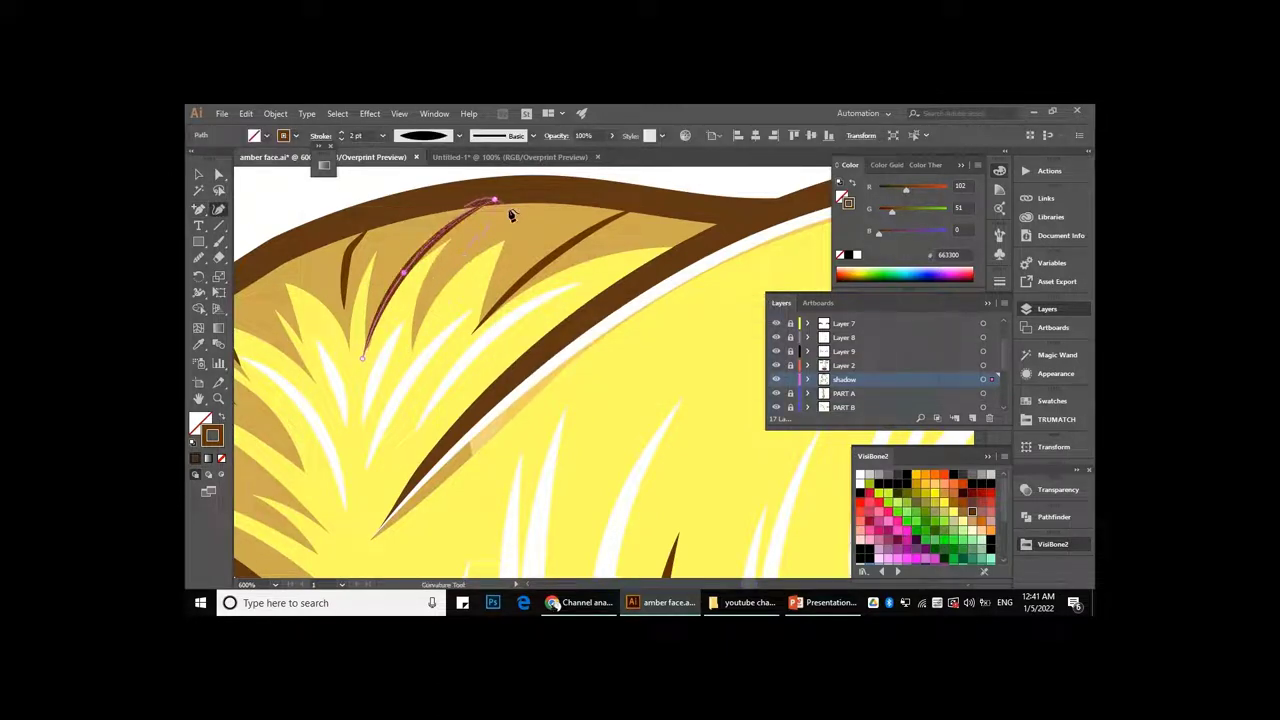
key("a")
left_click_drag(496, 203, 517, 207)
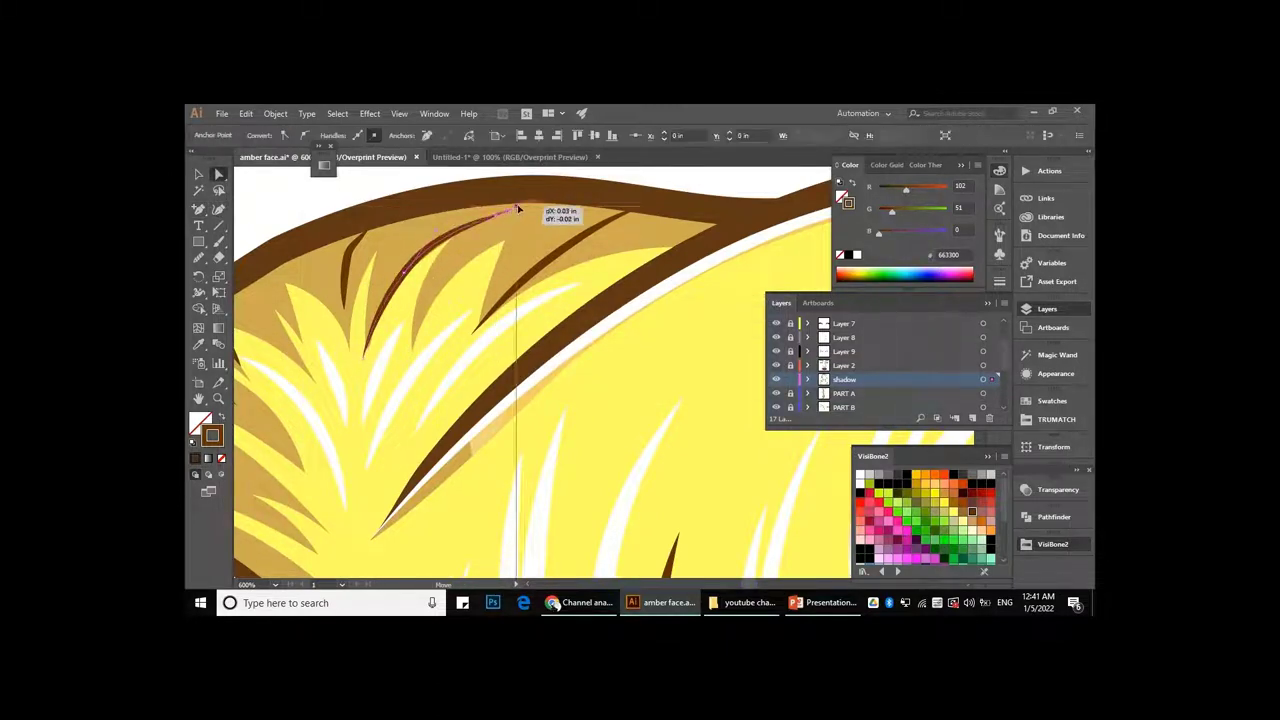
- Stretch another crown strand downward to lengthen it
scroll(423, 211, "left", 3)
left_click(440, 316)
key("v")
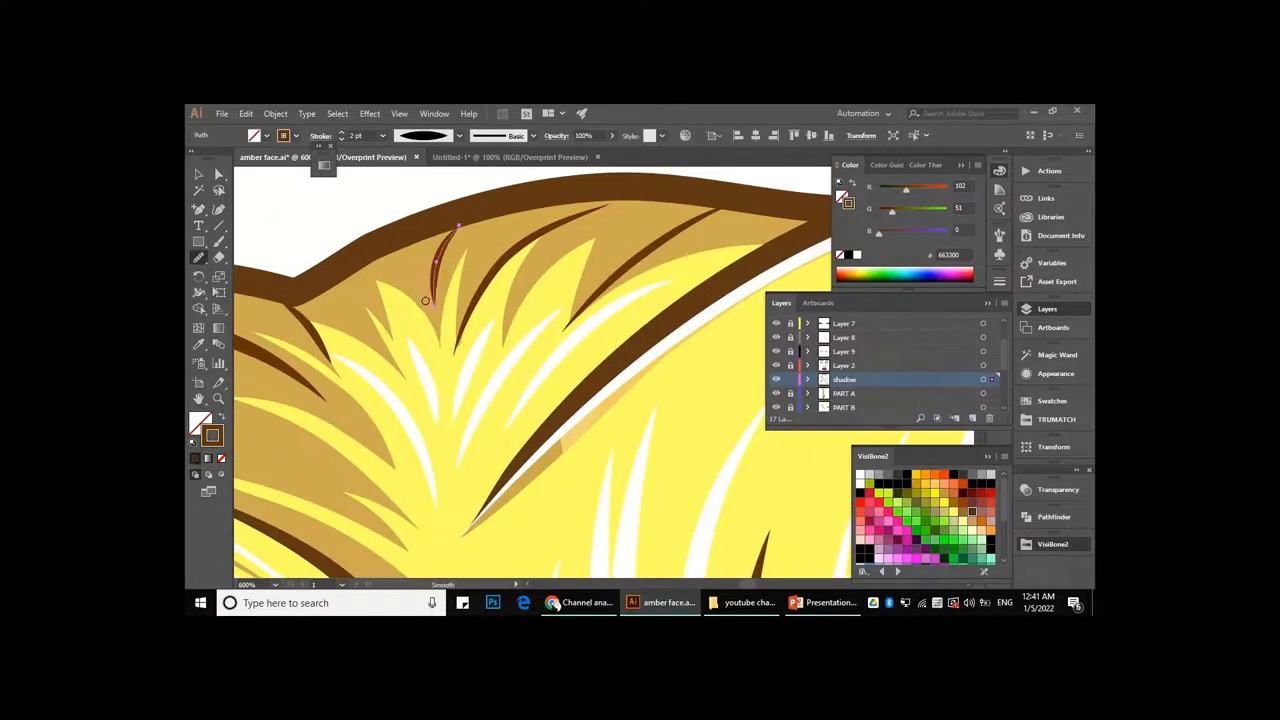
left_click_drag(455, 305, 463, 337)
scroll(465, 242, "down", 2)
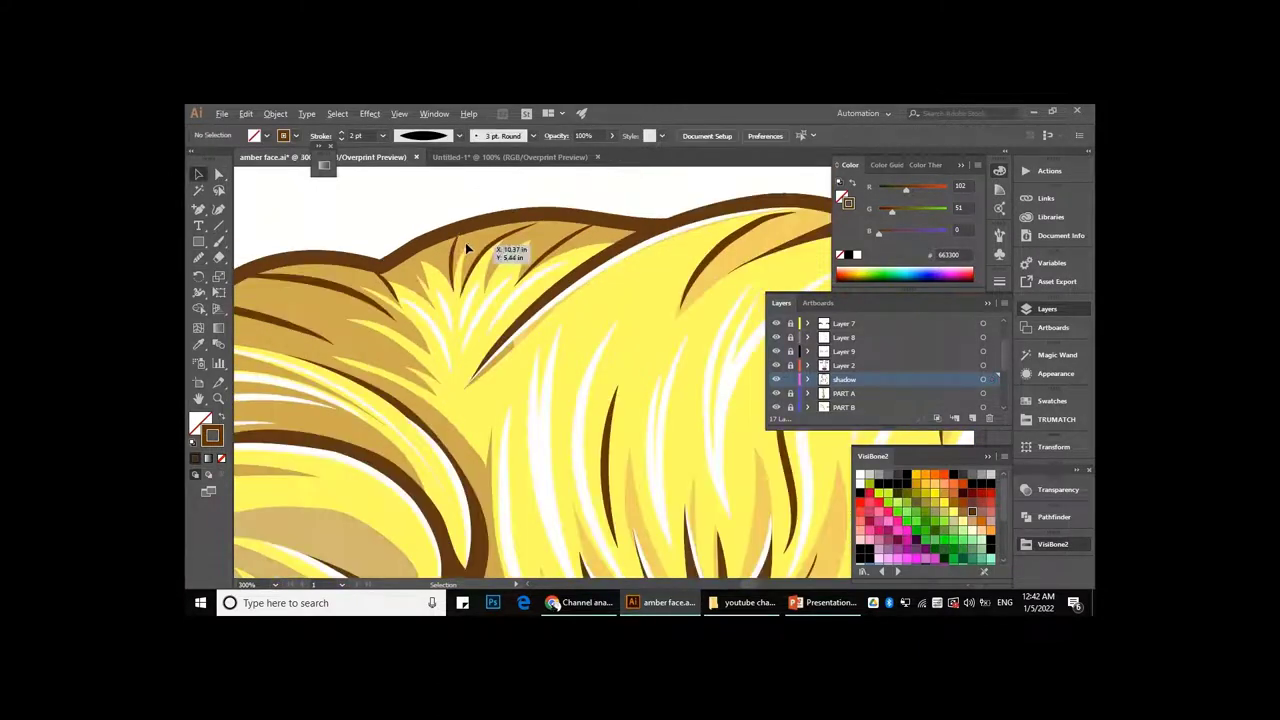
scroll(465, 242, "up", 2)
- Draw a new thin freehand strand line in the crown
key("a")
scroll(441, 277, "down", 1)
key("ctrl+shift+a")
scroll(441, 277, "down", 1)
scroll(380, 266, "up", 1)
scroll(373, 312, "down", 1)
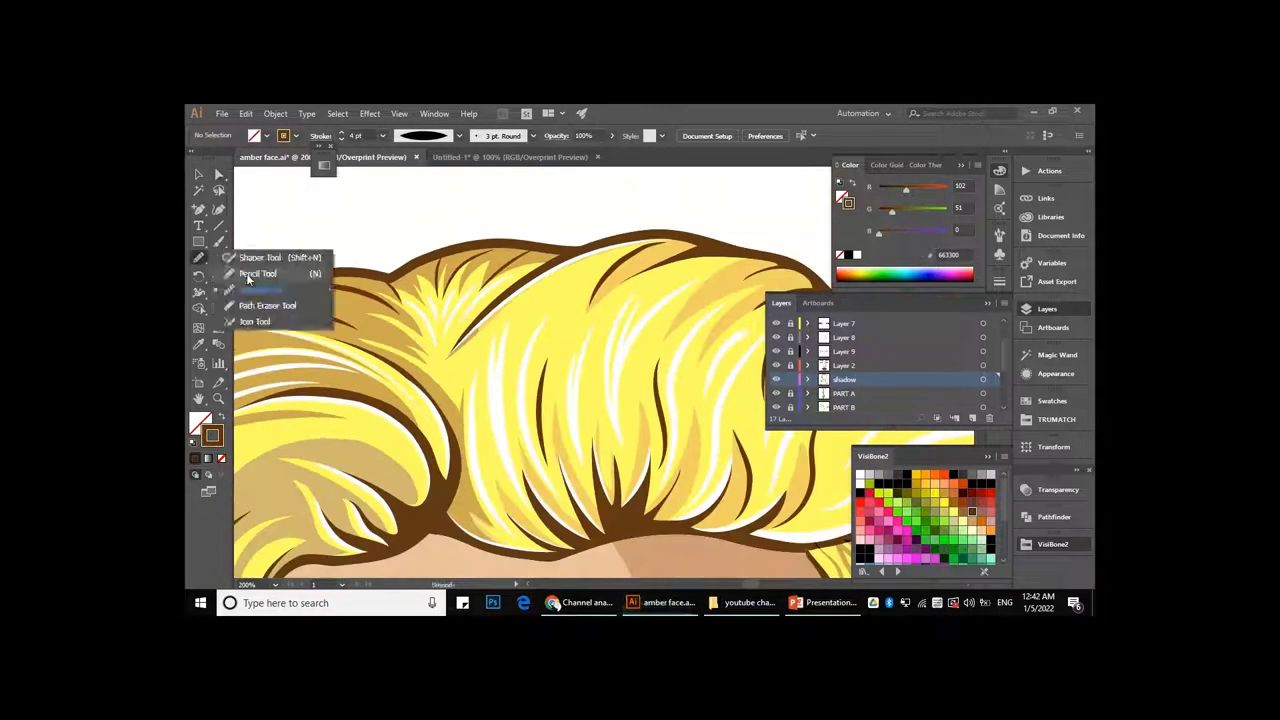
left_click(201, 258)
scroll(410, 318, "up", 1)
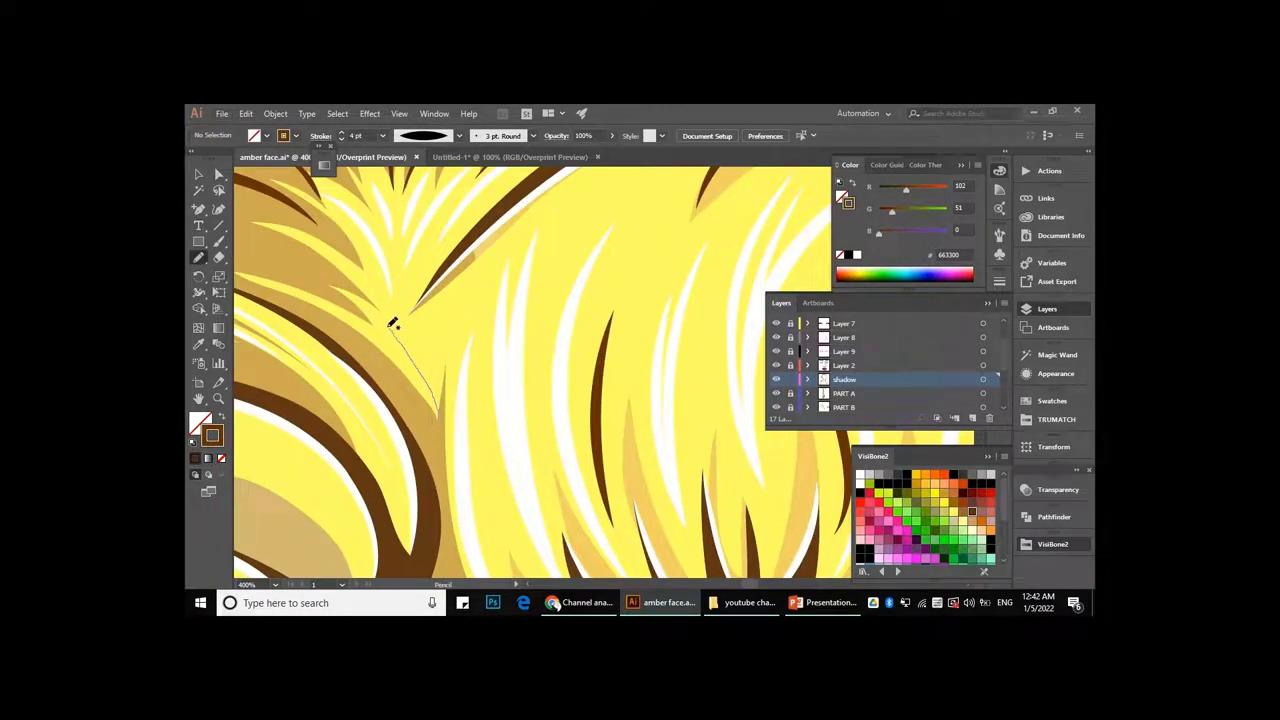
left_click_drag(394, 325, 368, 302)
scroll(470, 362, "up", 1)
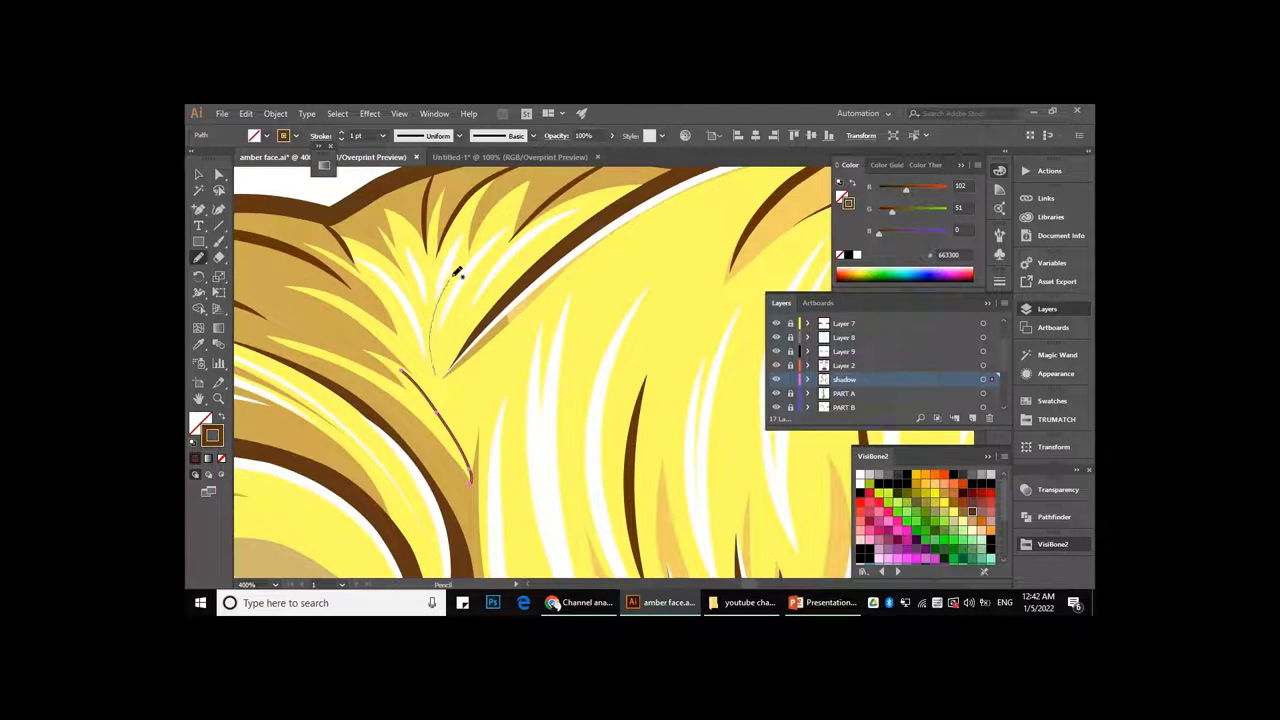
scroll(452, 279, "down", 1)
scroll(446, 334, "up", 1)
left_click_drag(517, 280, 580, 270)
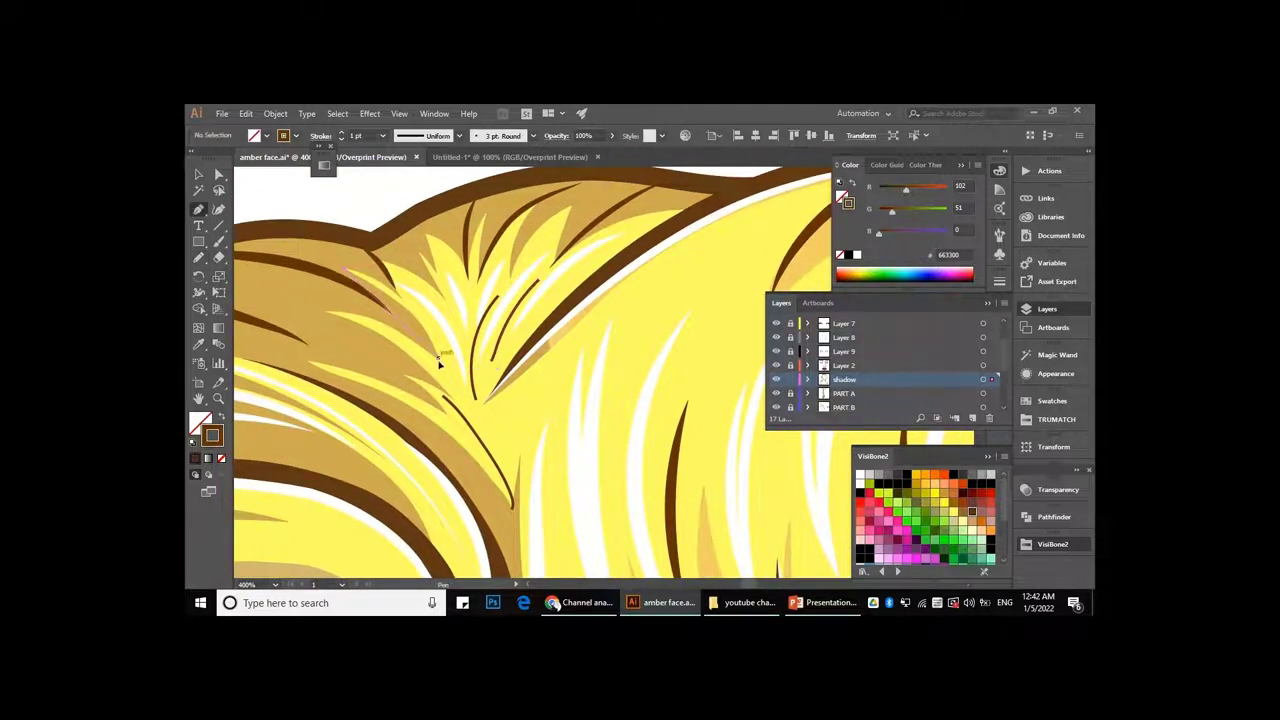
- Check a point on the freshly drawn crown strand, then clear the selection
left_click(459, 413)
scroll(465, 400, "down", 1)
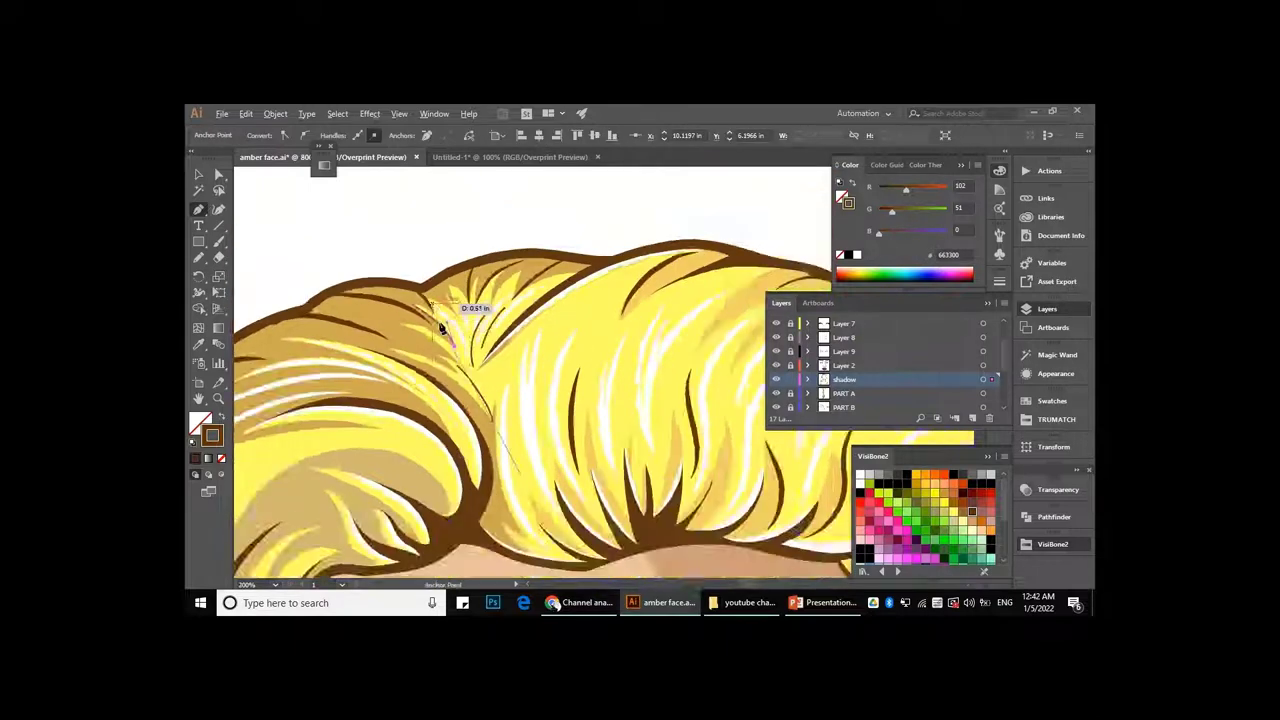
scroll(463, 398, "up", 2)
key("a")
scroll(540, 440, "down", 2)
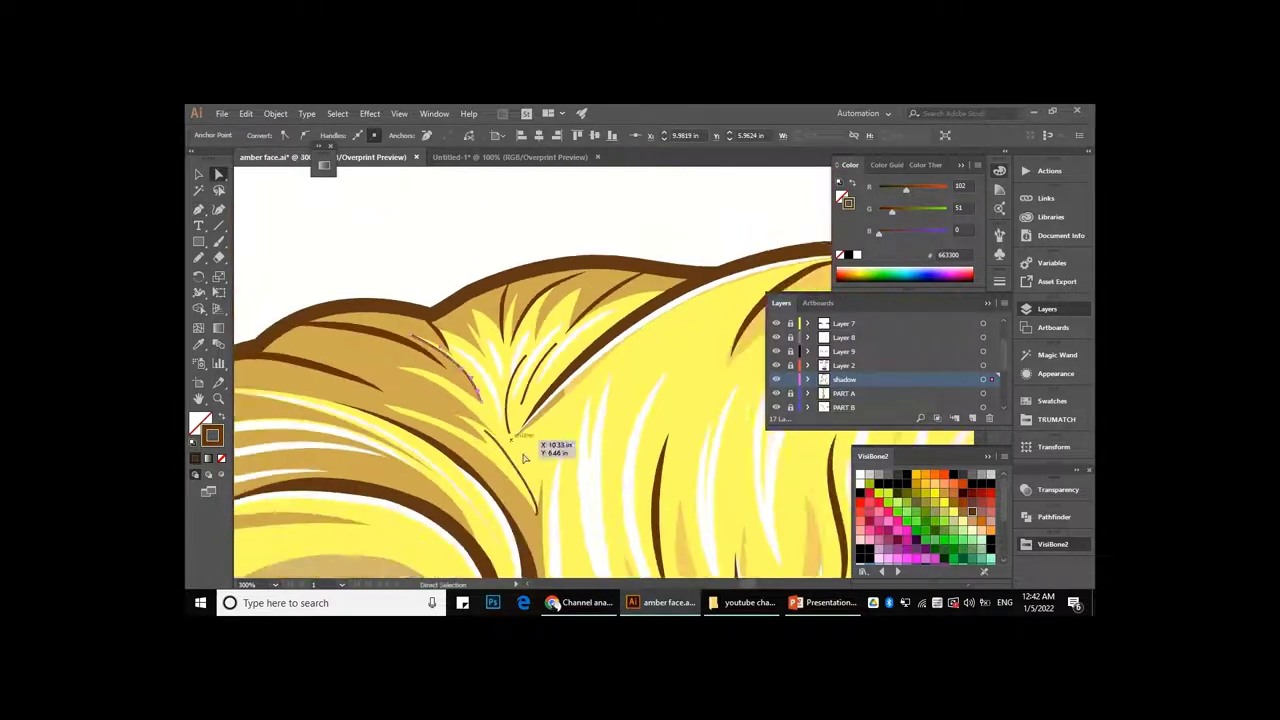
scroll(512, 410, "up", 1)
left_click(513, 408)
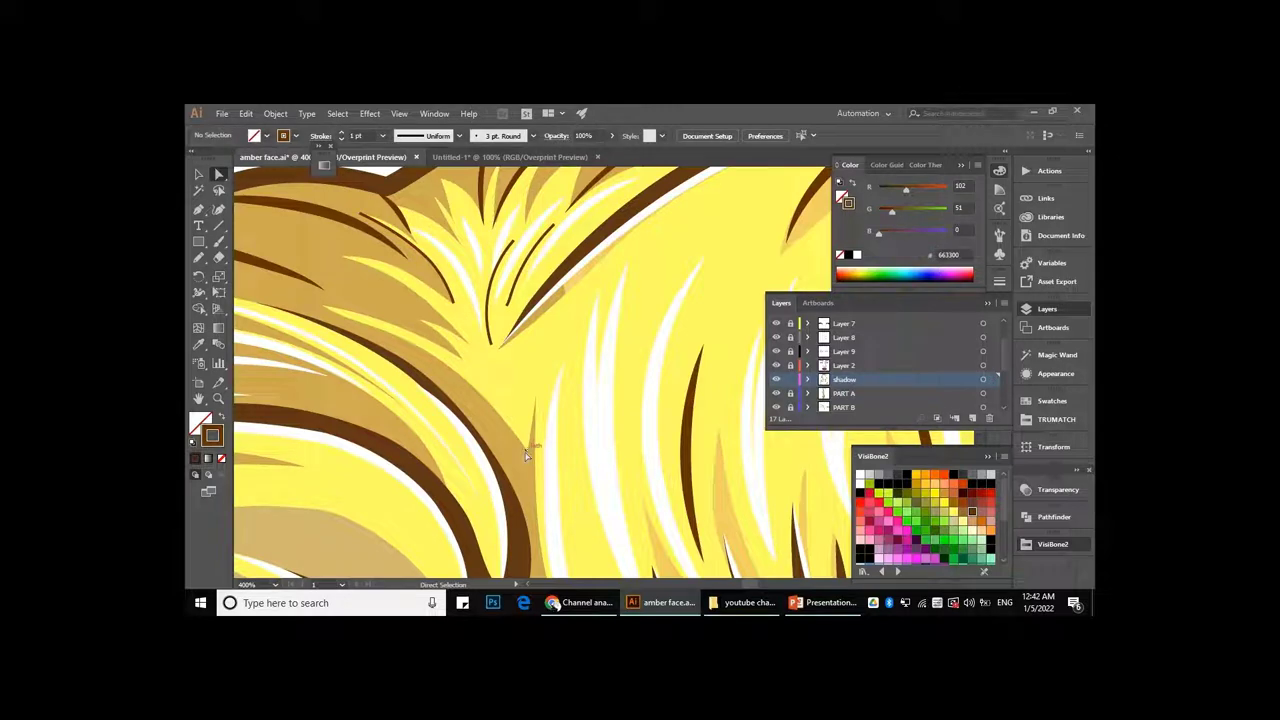
- Pen a long strand line through the crown and nudge its end point down
key("p")
left_click(526, 452)
left_click(315, 297)
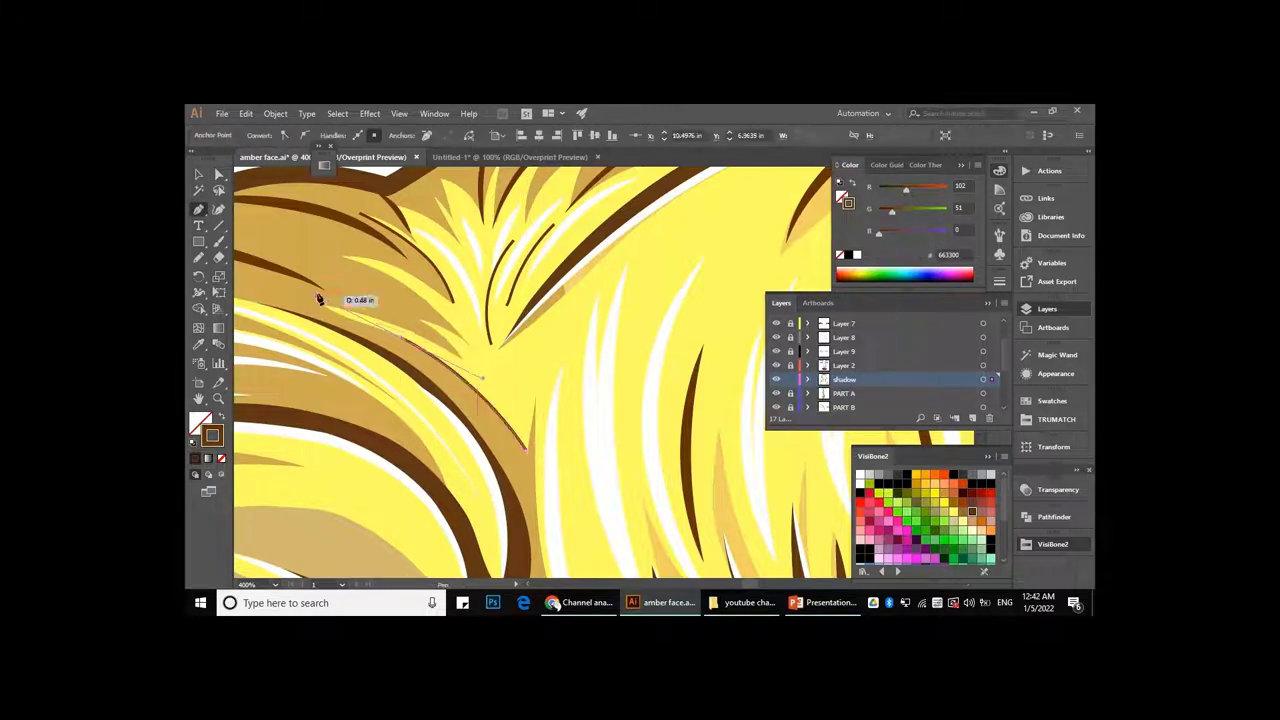
left_click(380, 270, "ctrl")
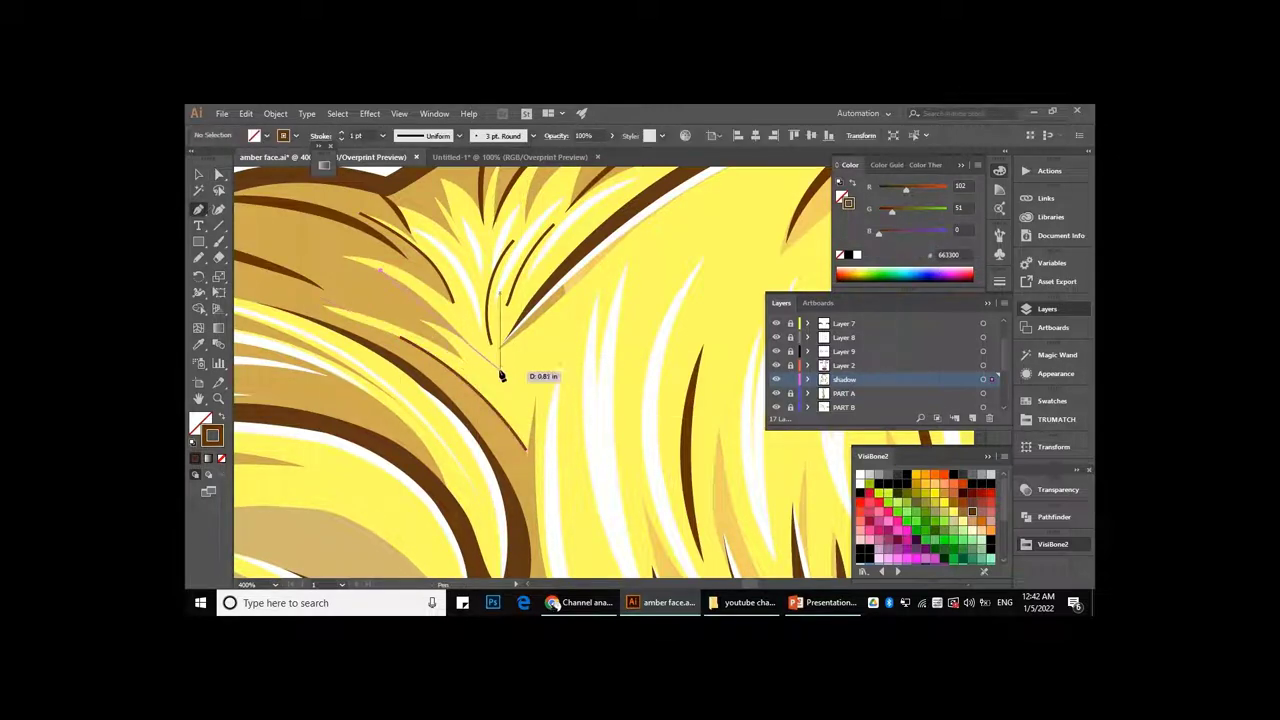
scroll(443, 329, "up", 2)
left_click(576, 451, "ctrl")
left_click_drag(576, 451, 572, 459)
scroll(423, 394, "down", 3)
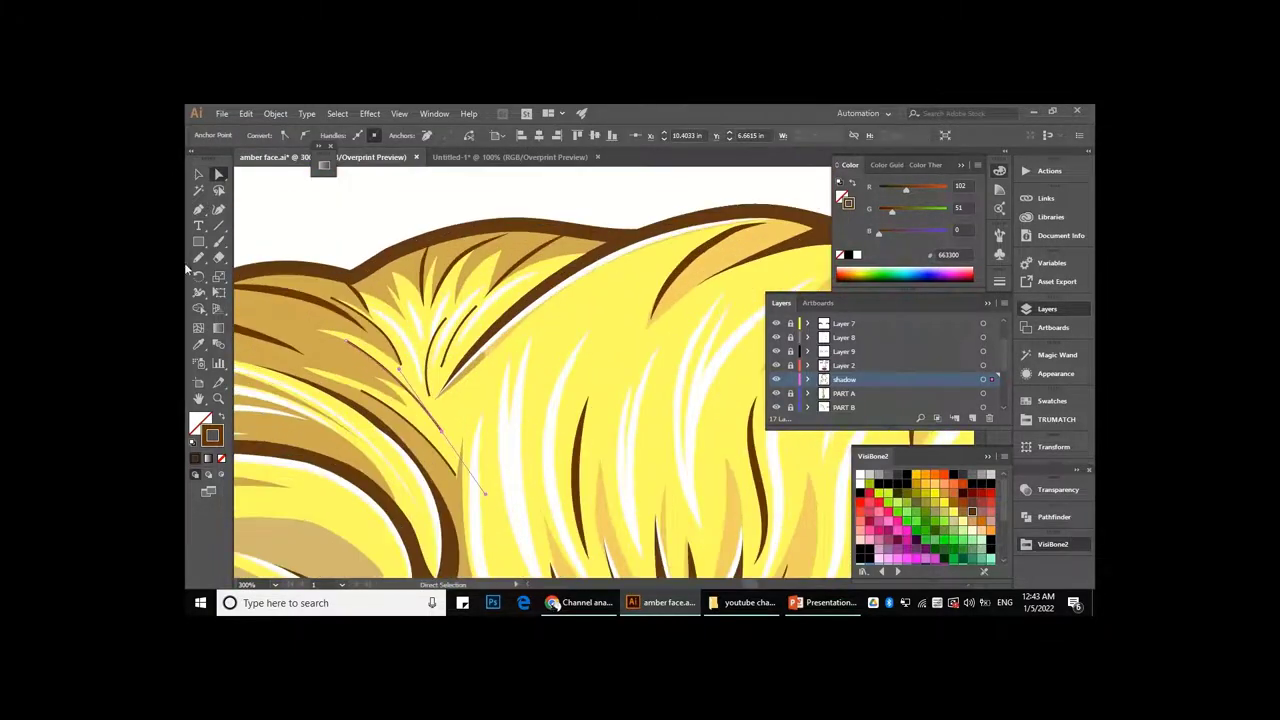
- Draw curved strand lines in the fringe and near the hair centre
left_click(198, 257)
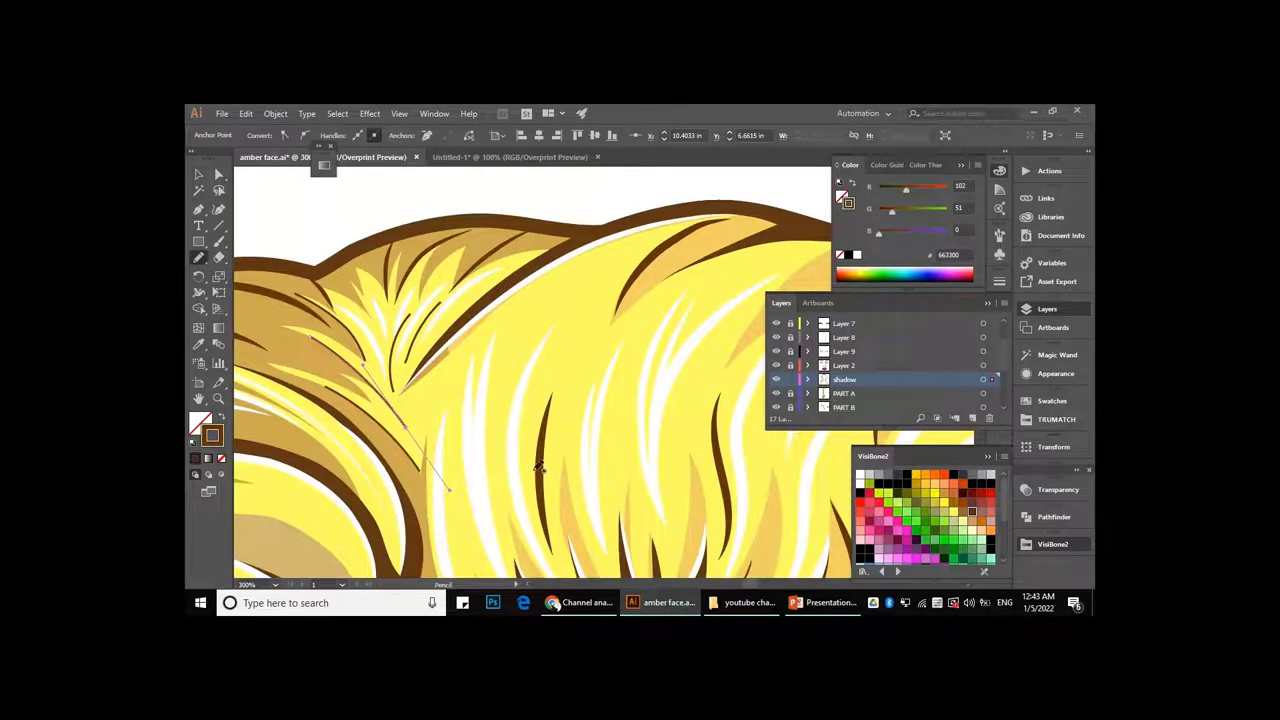
scroll(538, 468, "down", 3)
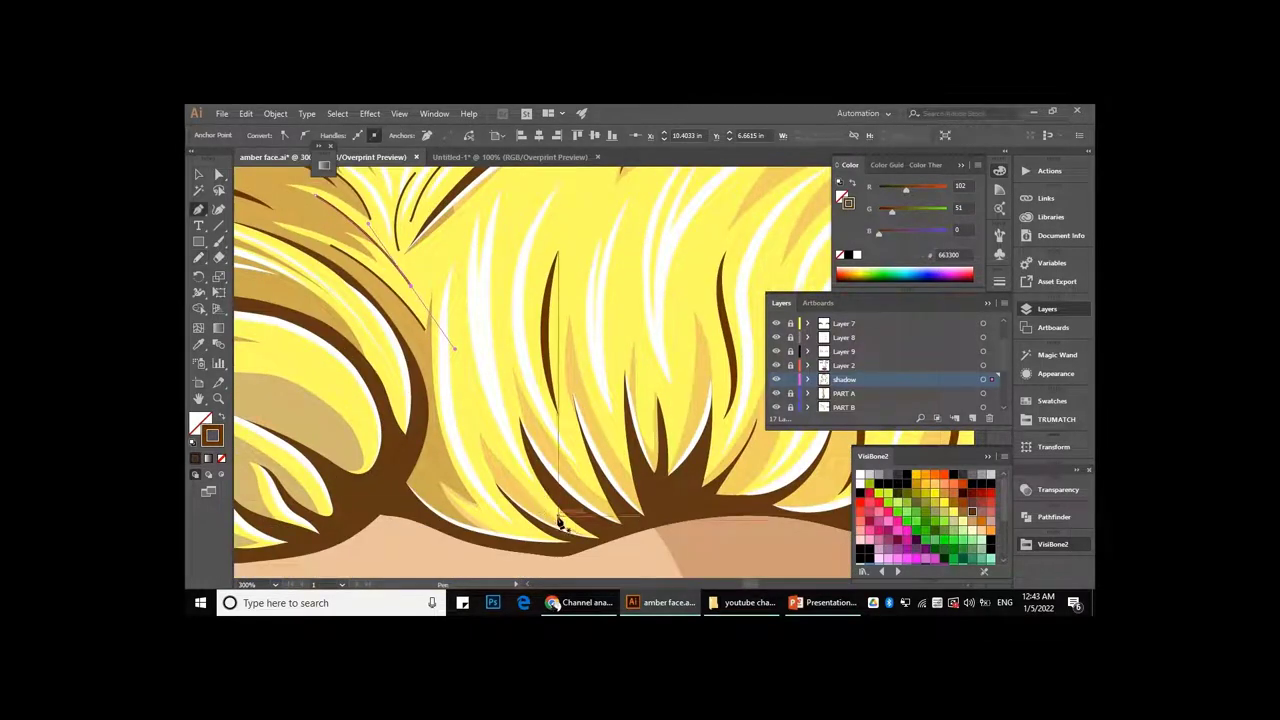
left_click_drag(562, 524, 466, 421)
left_click(466, 421)
scroll(463, 531, "up", 2, "alt")
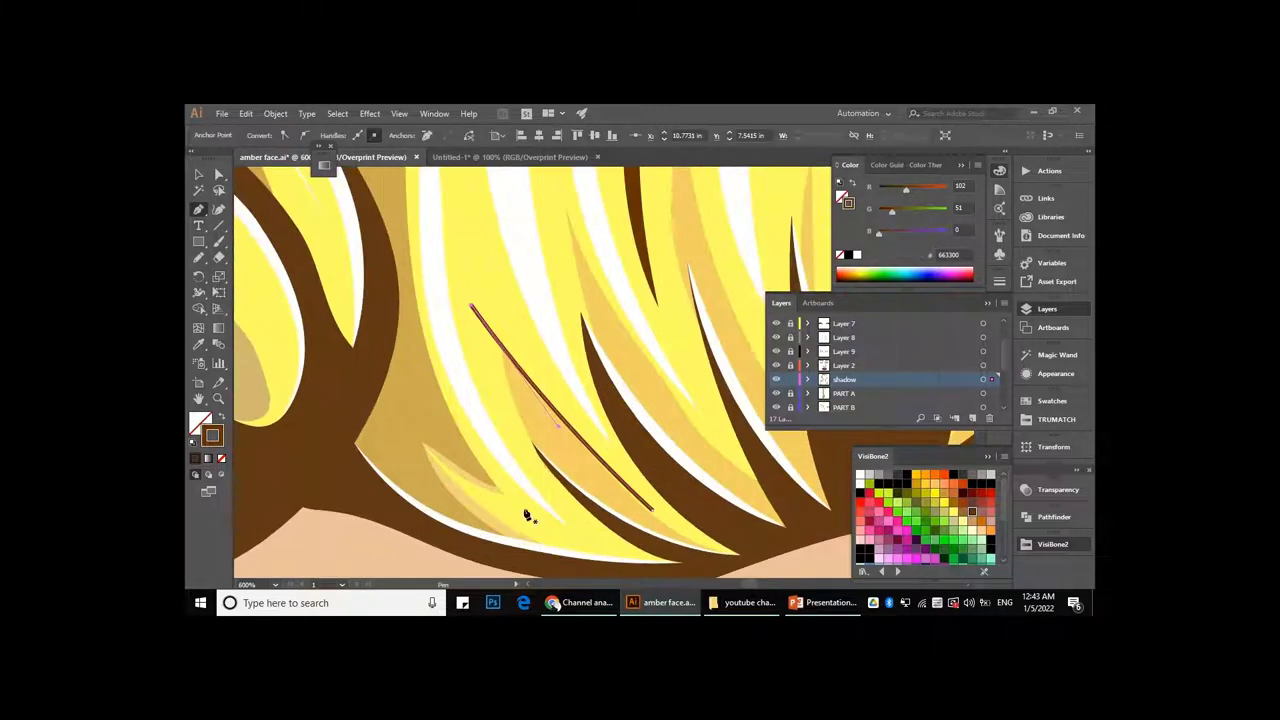
left_click_drag(505, 492, 420, 449)
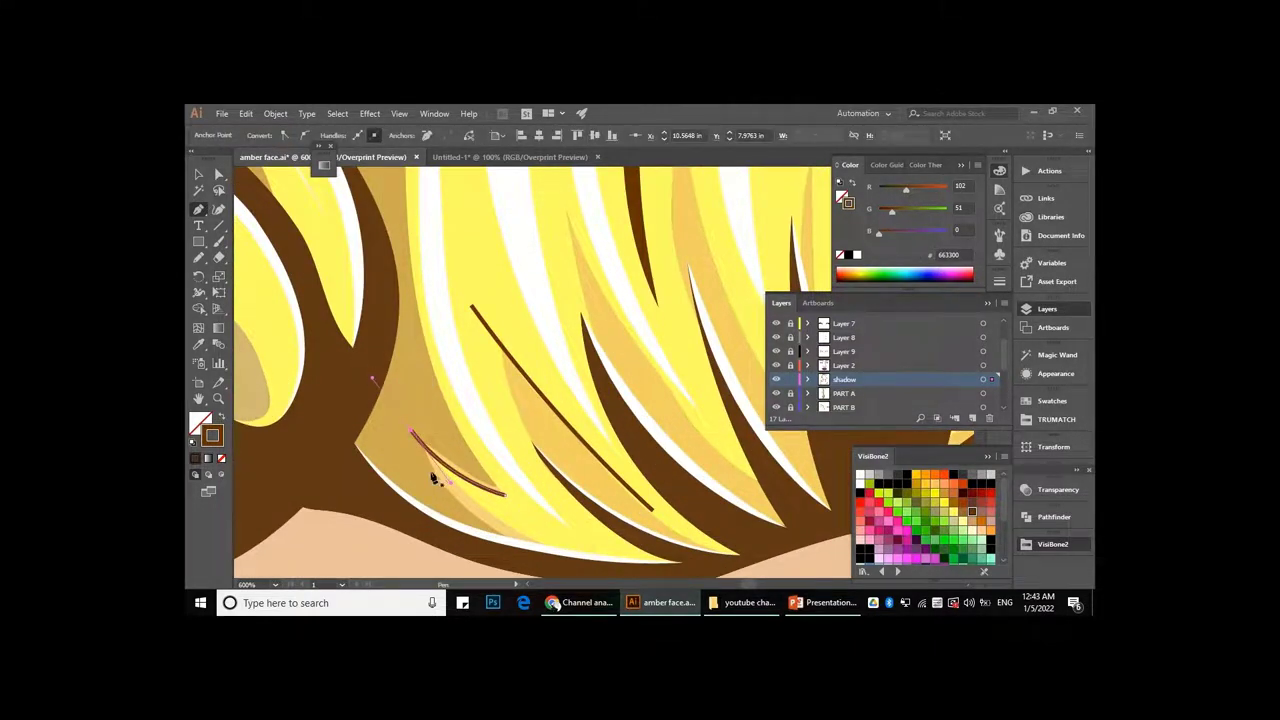
scroll(428, 471, "down", 5, "alt")
scroll(530, 500, "up", 4, "alt")
left_click_drag(530, 500, 533, 560)
scroll(533, 560, "down", 1, "alt")
left_click_drag(557, 400, 537, 306)
left_click_drag(514, 359, 542, 424)
scroll(542, 424, "down", 2, "alt")
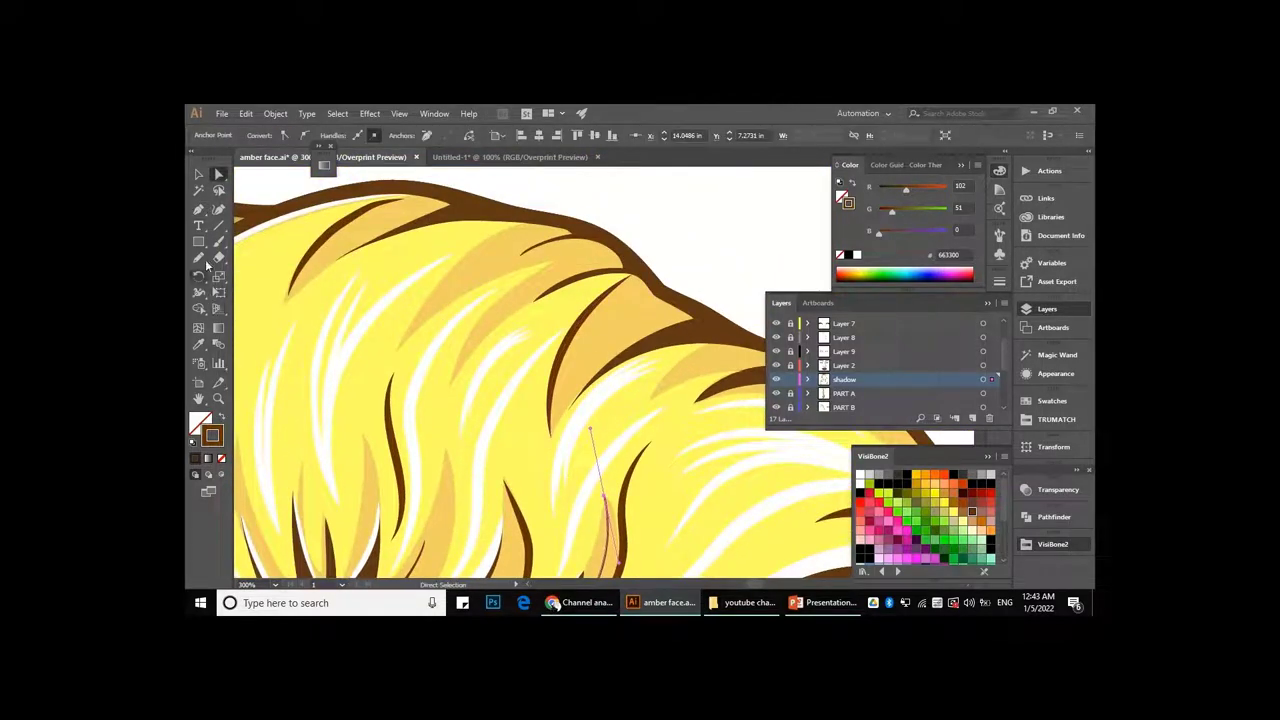
- Sketch a freehand strand sweeping up through the hair
key("n")
scroll(674, 313, "up", 4, "alt")
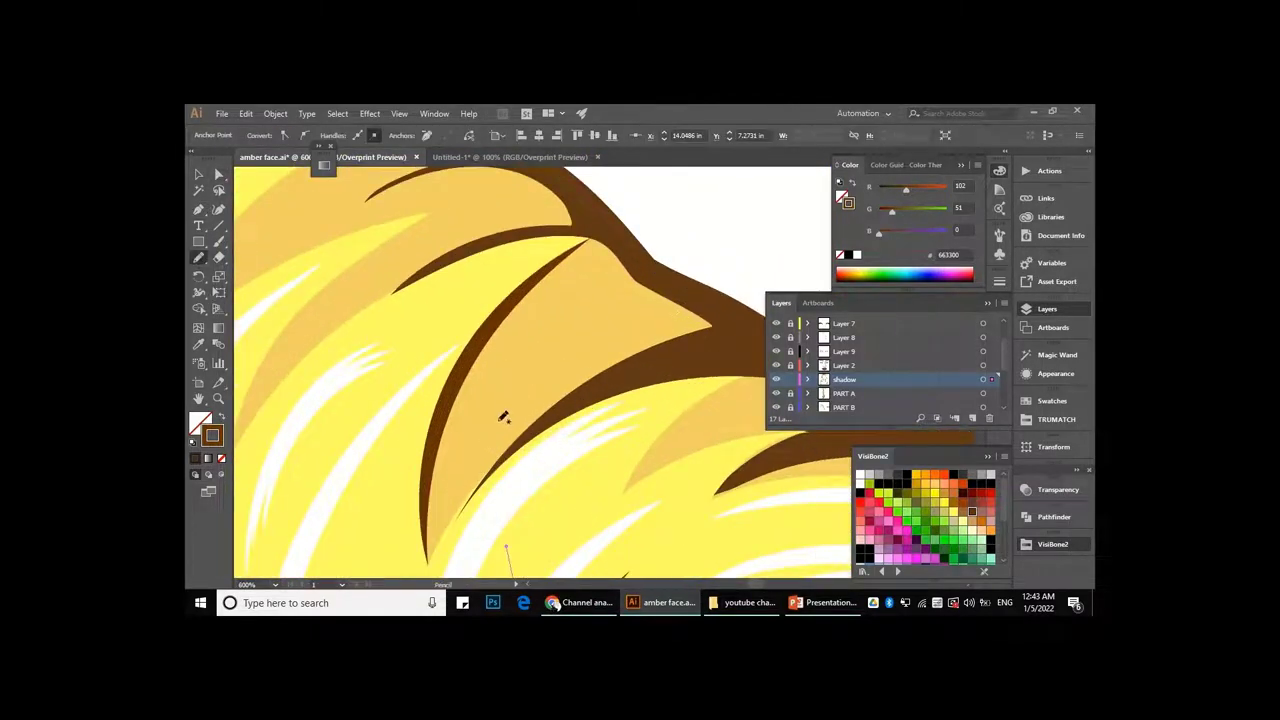
left_click_drag(503, 417, 695, 300)
scroll(695, 300, "down", 5, "alt")
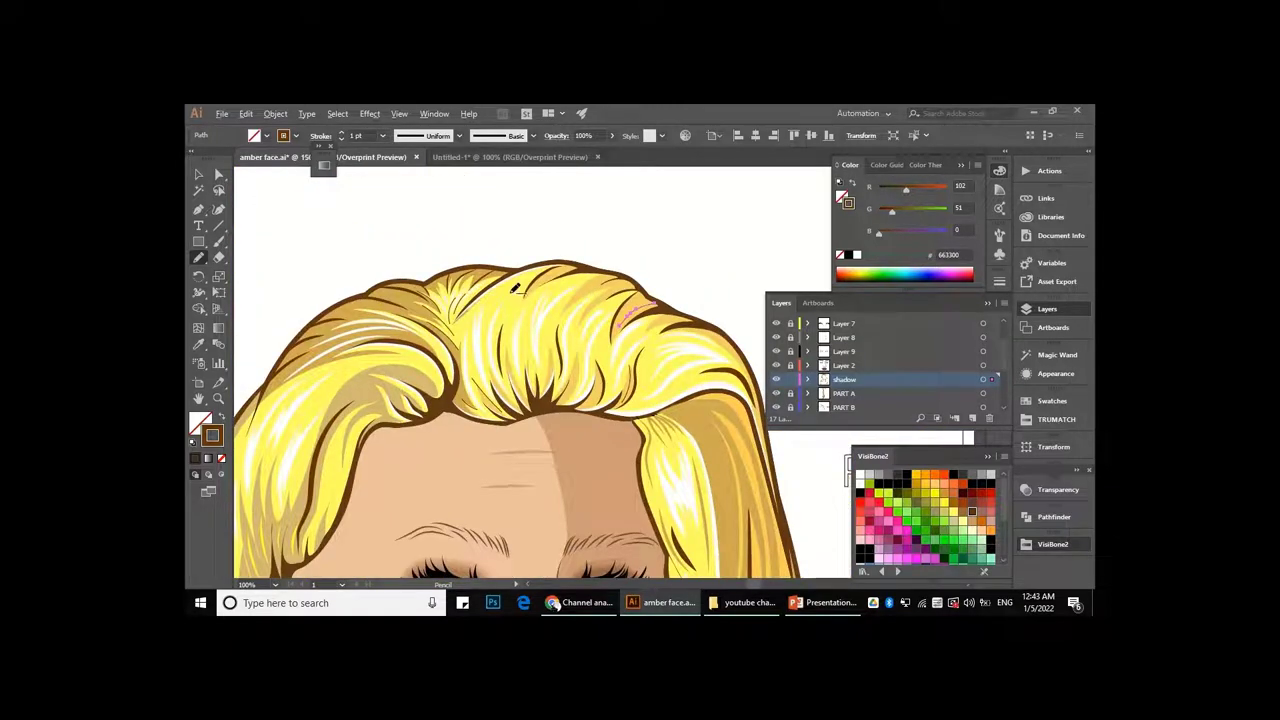
scroll(590, 295, "up", 1, "alt")
- Pen another strand curving toward the hair top and move its anchor down
key("p")
left_click(459, 413)
left_click_drag(530, 270, 634, 227)
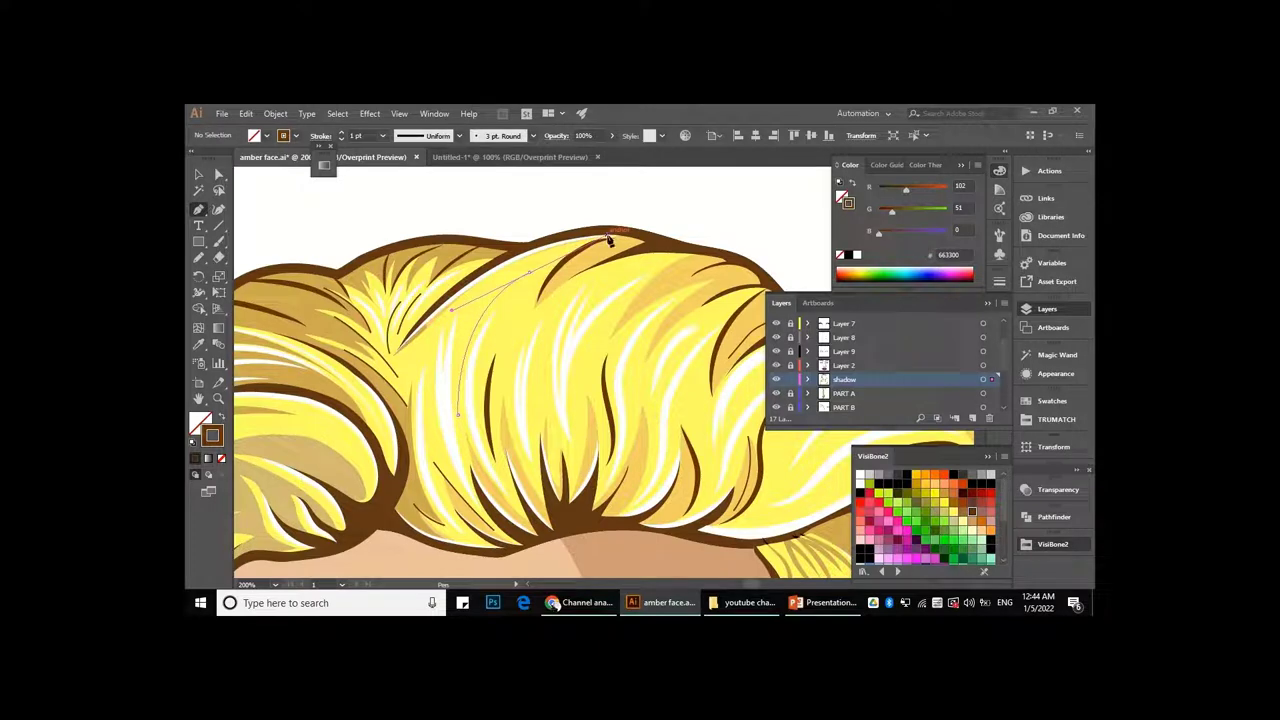
left_click(608, 240)
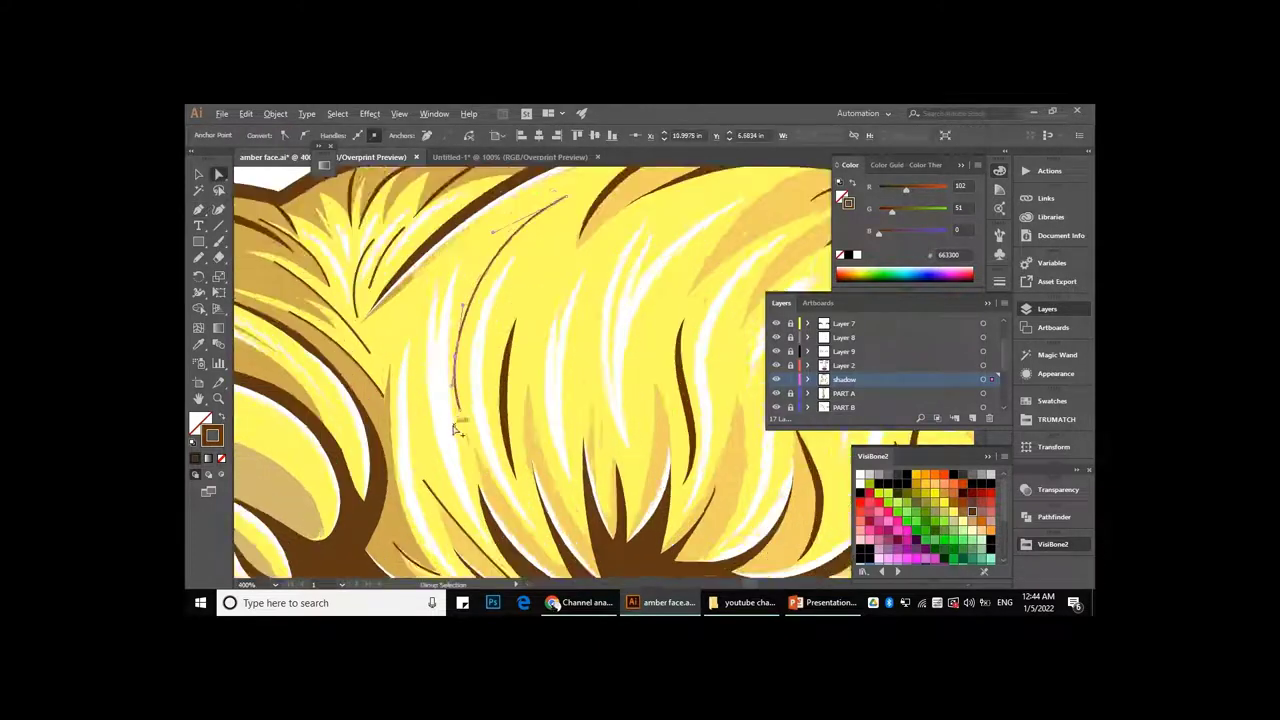
left_click_drag(460, 383, 477, 463)
- Zoom to review the hair and select the group of new strands
key("ctrl+minus")
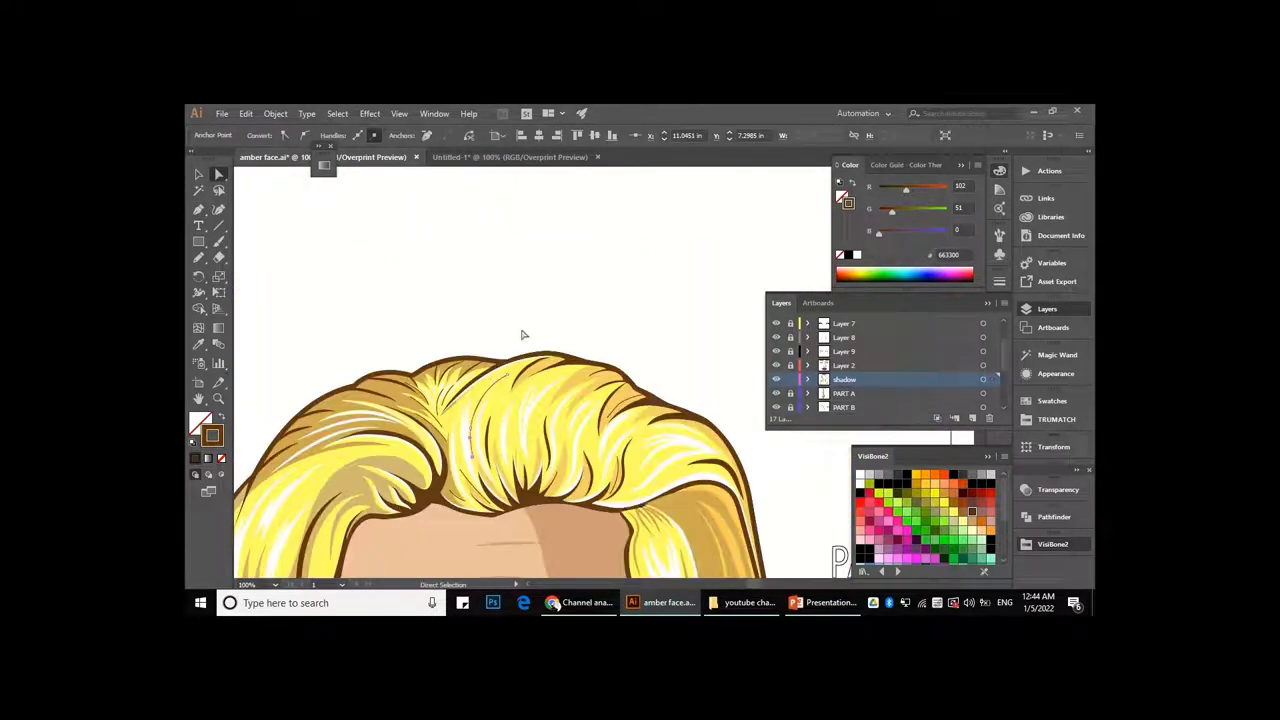
key("ctrl+plus")
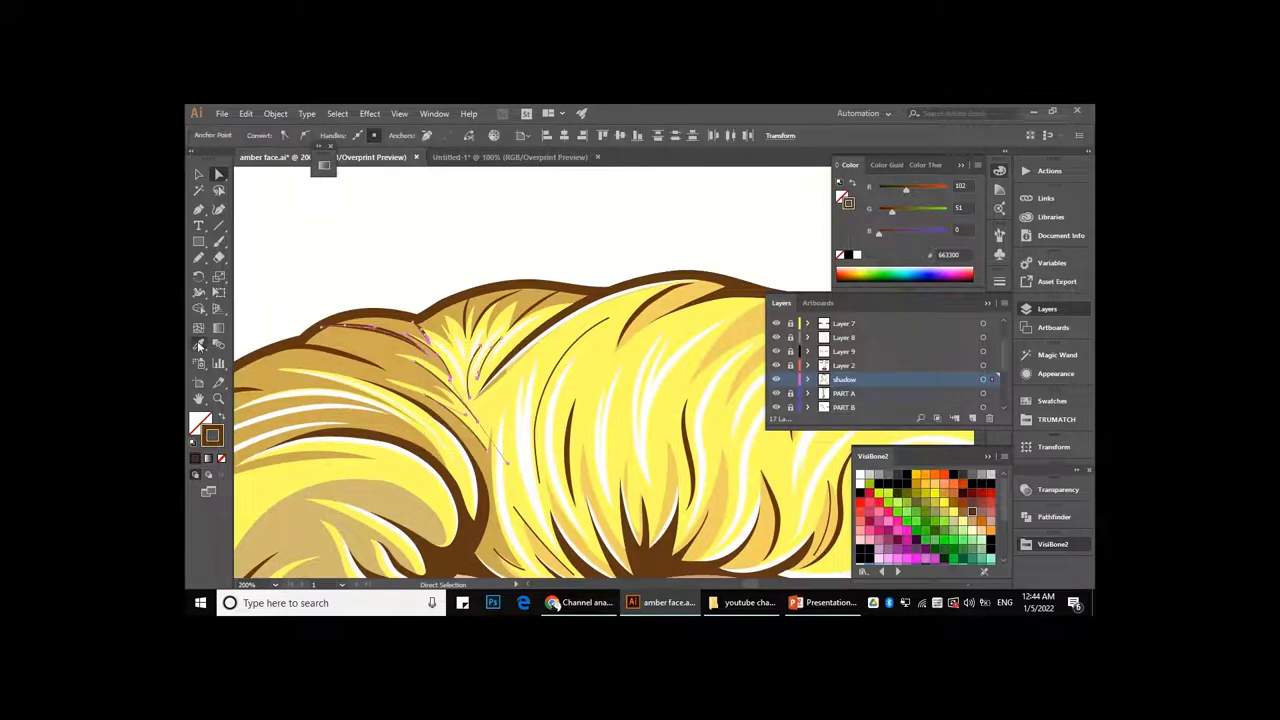
key("ctrl+plus")
left_click(430, 300)
- Apply the sampled 4 pt brown stroke to the new crown and fringe strands with the Eyedropper
left_click(440, 140)
key("ctrl+minus")
key("ctrl+plus")
key("ctrl+plus")
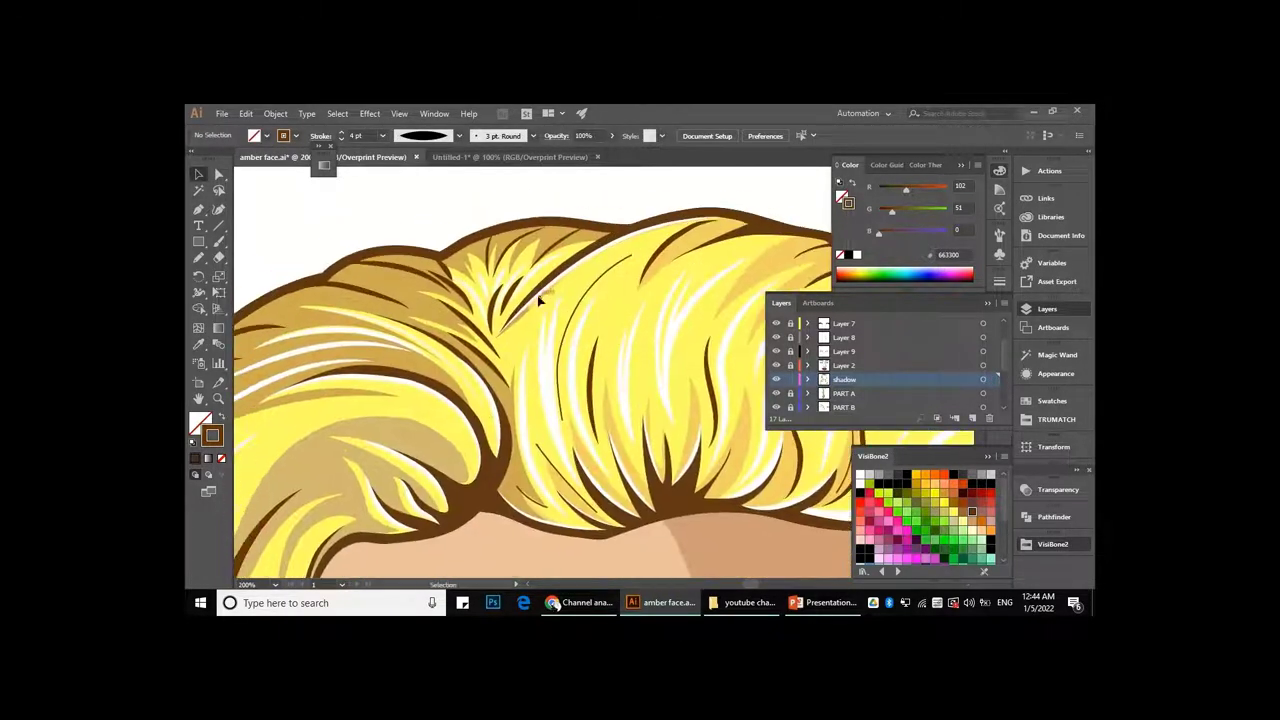
left_click_drag(462, 370, 460, 372)
key("ctrl+plus")
key("ctrl+plus")
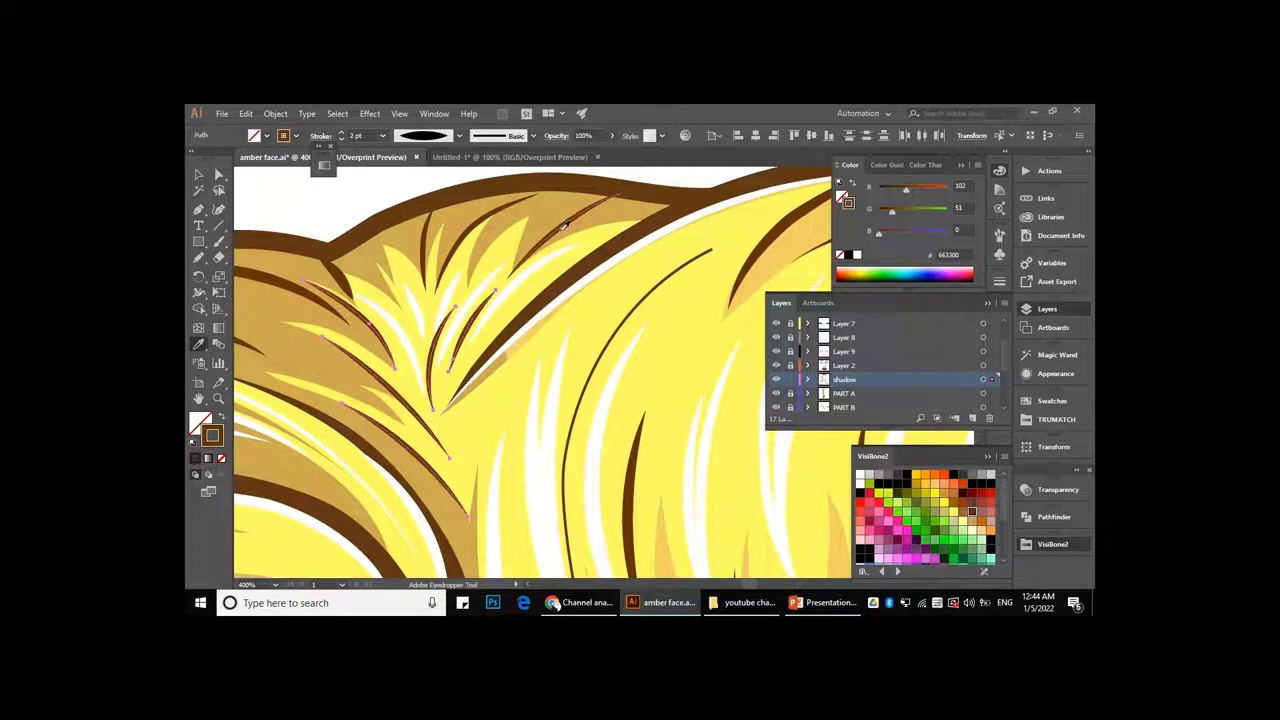
key("ctrl+minus")
key("ctrl+minus")
key("ctrl+minus")
key("ctrl+plus")
key("ctrl+plus")
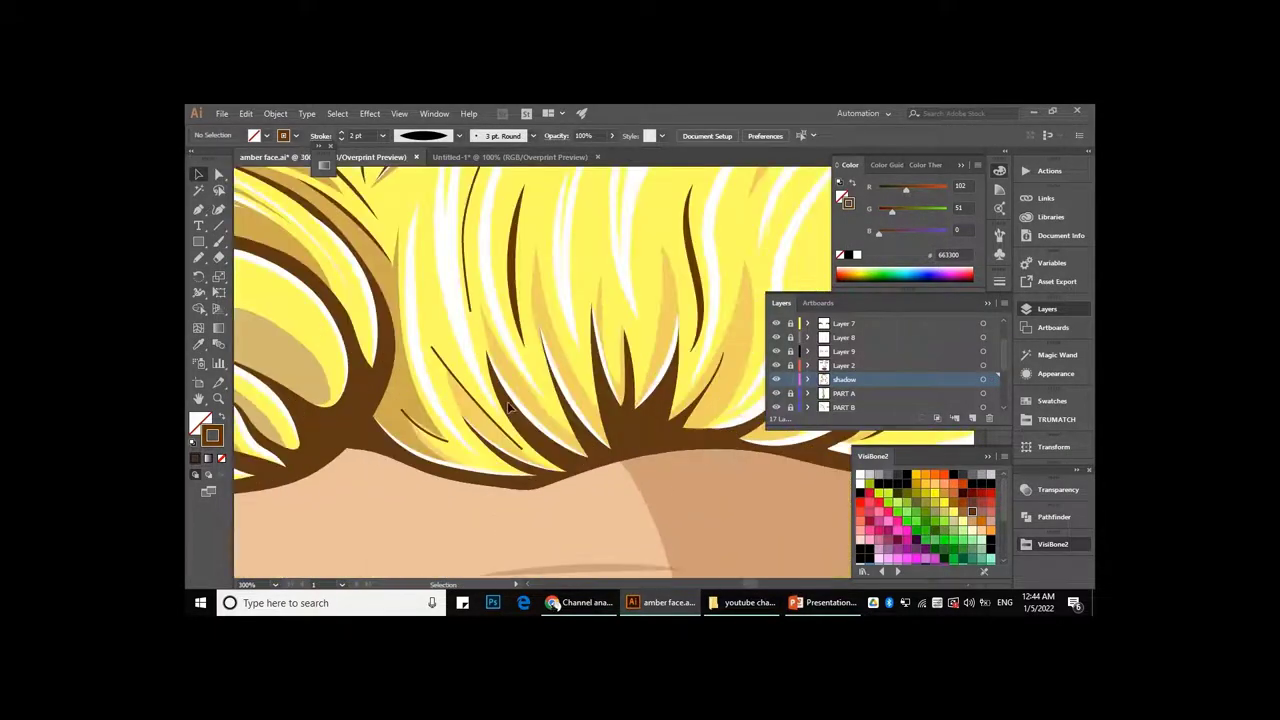
left_click(480, 286)
left_click(199, 345)
left_click(519, 262)
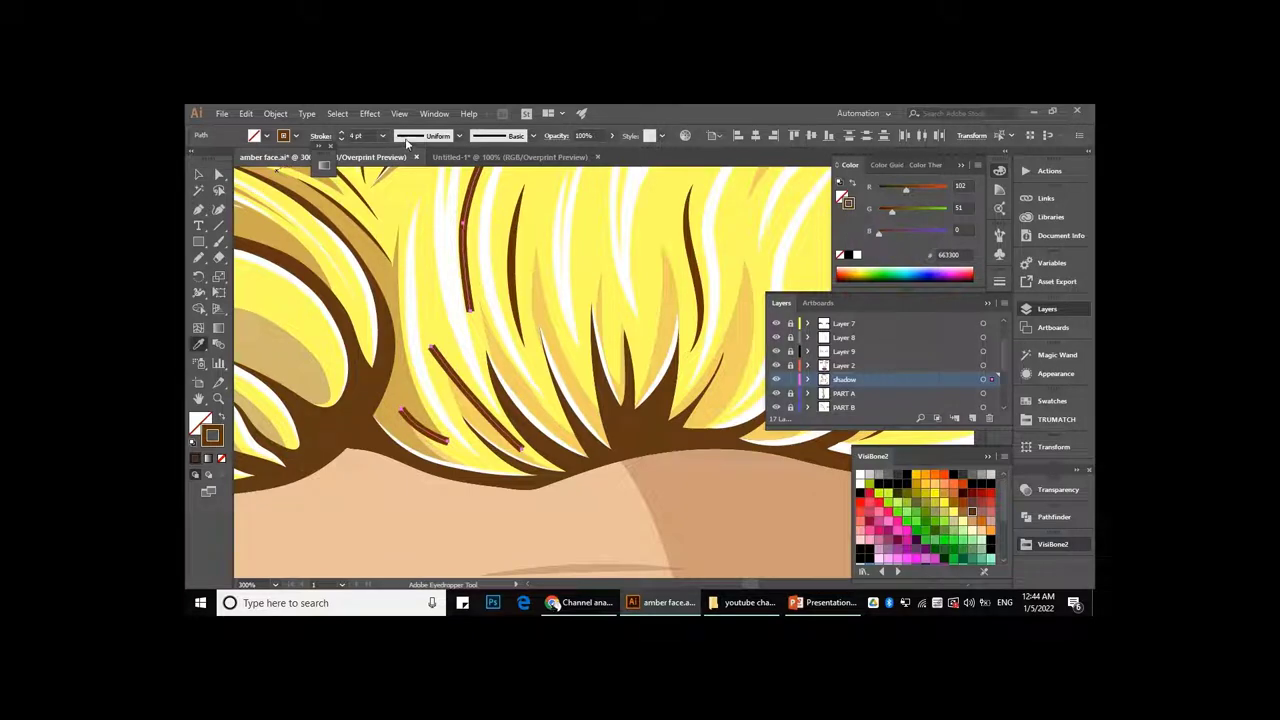
- Refine the new strands' anchors with the Direct Selection and Curvature tools, then deselect
key("ctrl+plus")
key("a")
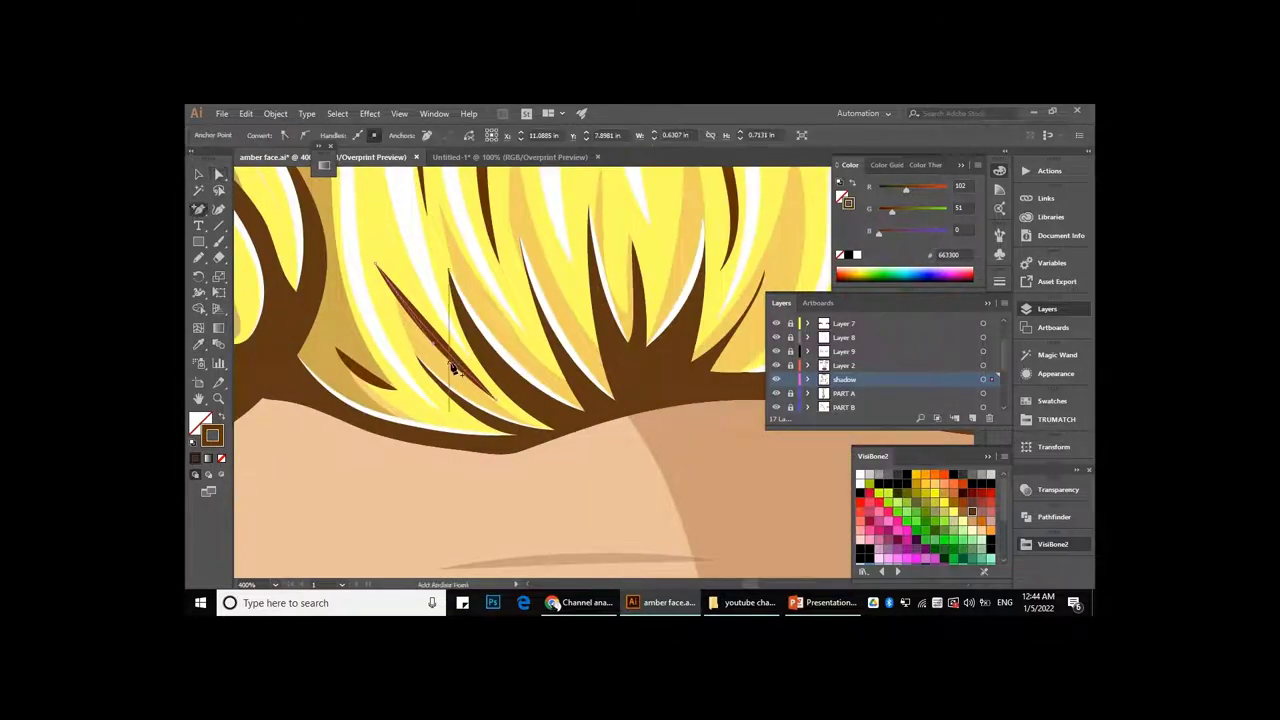
key("shift+grave")
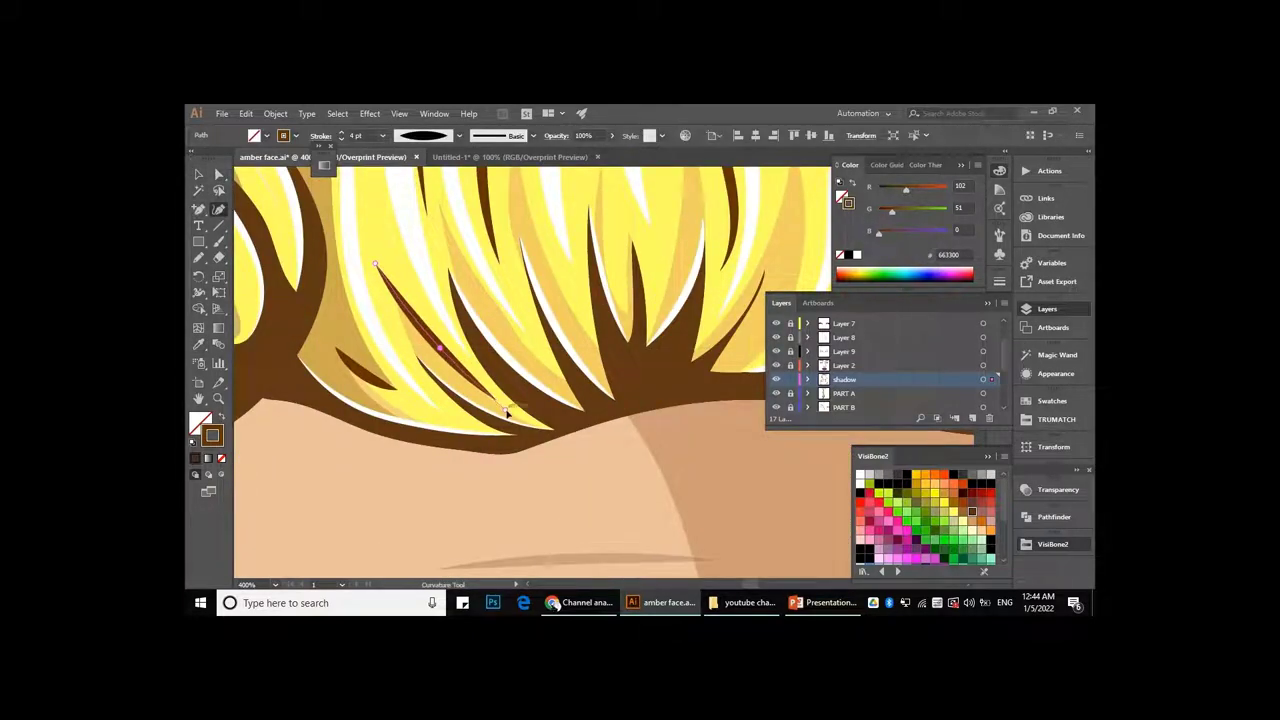
key("a")
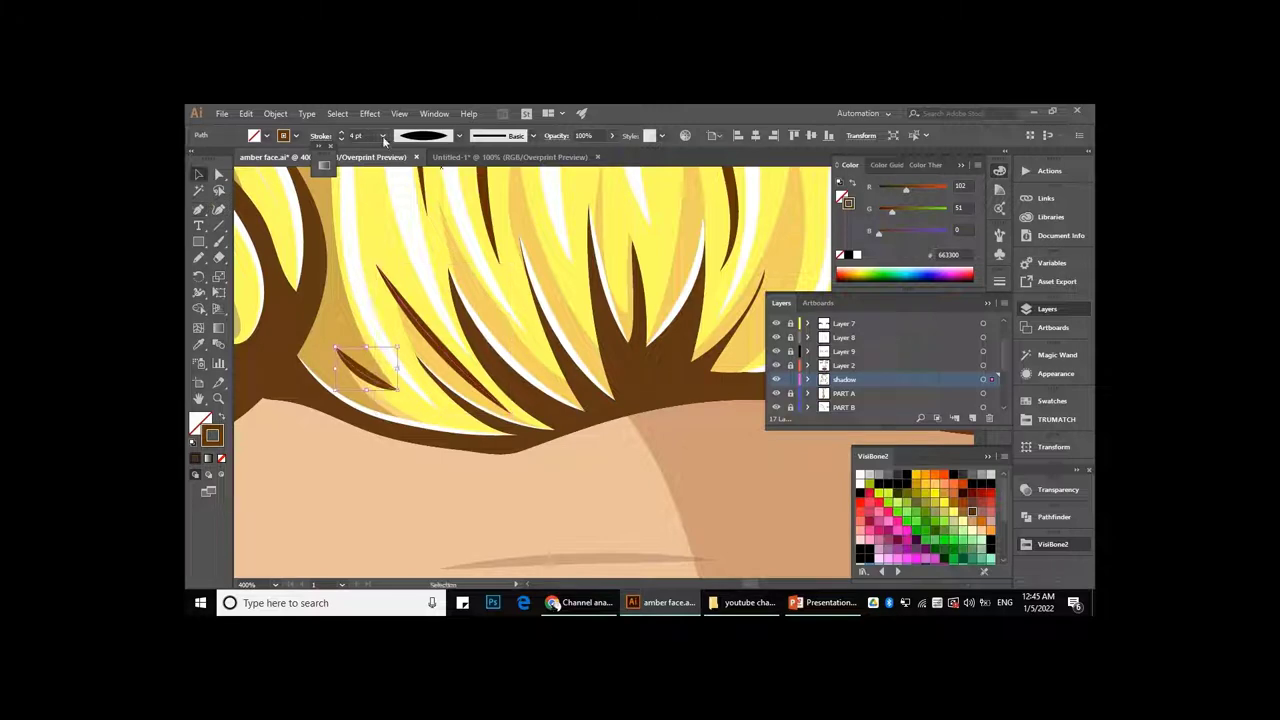
key("ctrl+minus")
key("ctrl+minus")
key("ctrl+minus")
key("ctrl+shift+a")
key("ctrl+plus")
key("ctrl+plus")
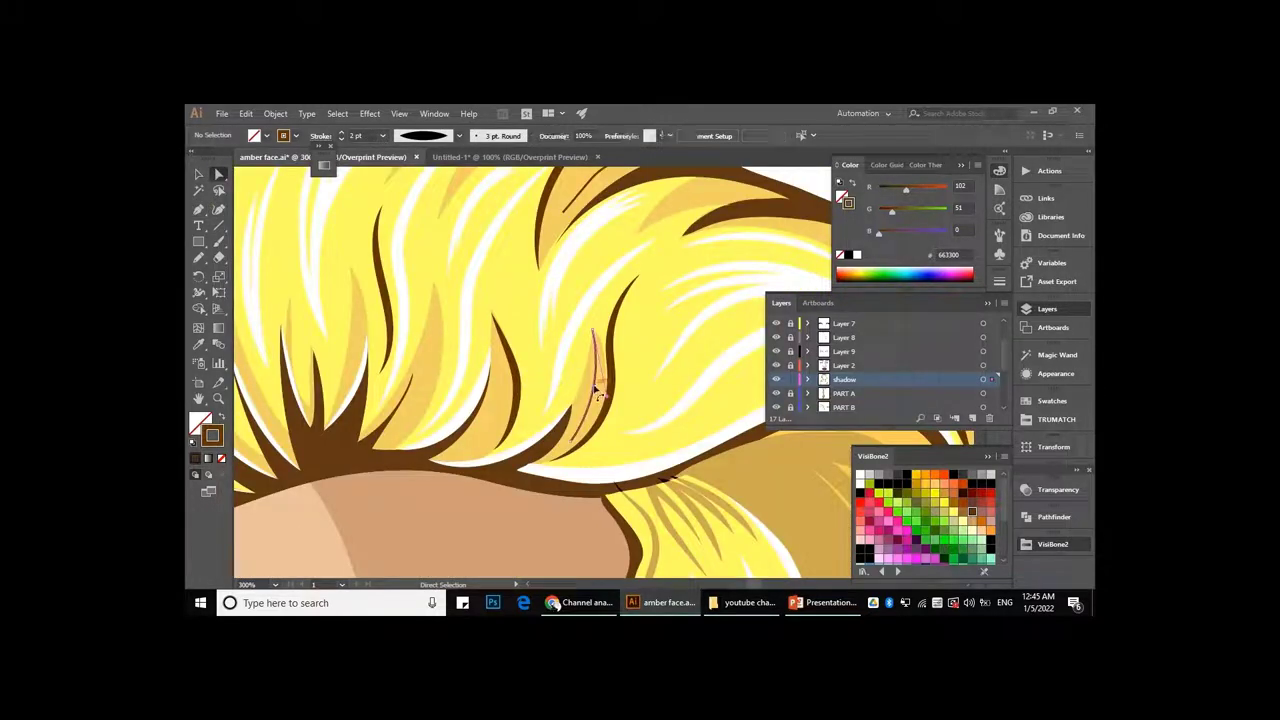
- Select the thin strands on the right side hair and sample the brown stroke onto them
left_click(597, 390)
key("ctrl+minus")
key("ctrl+minus")
key("v")
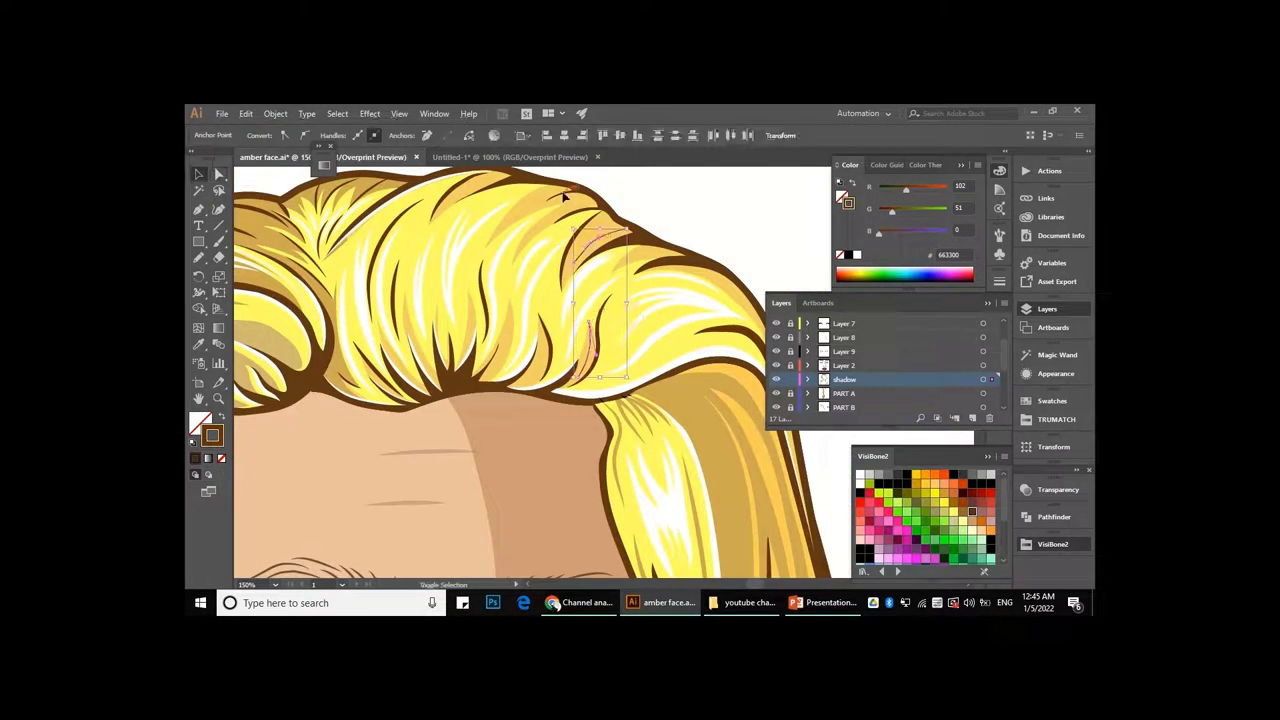
key("i")
key("ctrl+plus")
key("ctrl+plus")
key("ctrl+plus")
key("v")
key("ctrl+minus")
key("ctrl+minus")
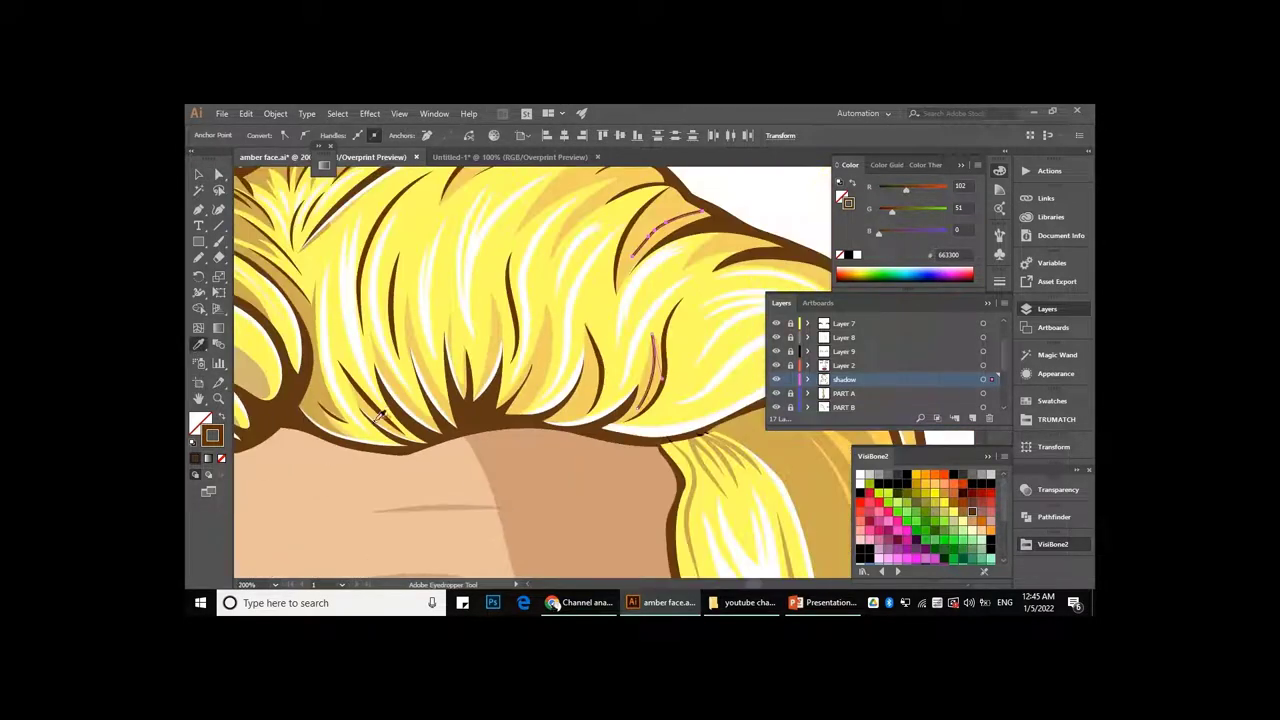
key("ctrl+minus")
key("ctrl+minus")
left_click(641, 230)
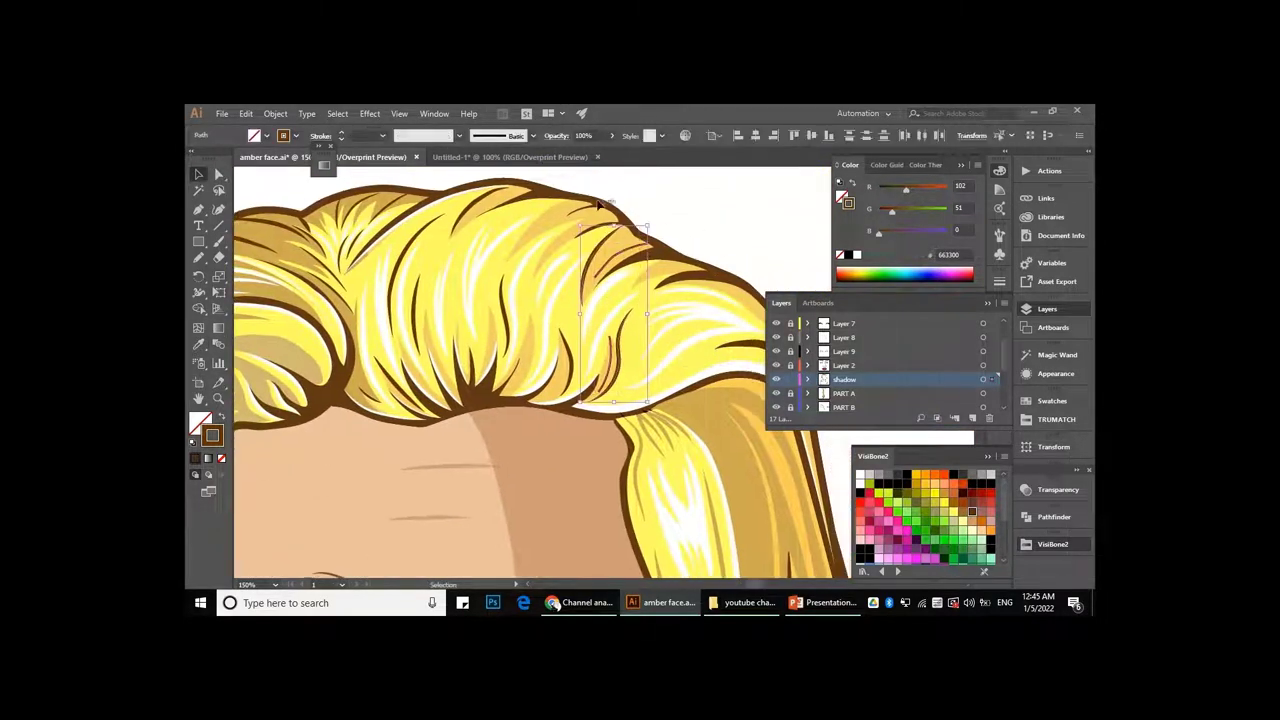
key("ctrl+minus")
key("ctrl+minus")
key("ctrl+minus")
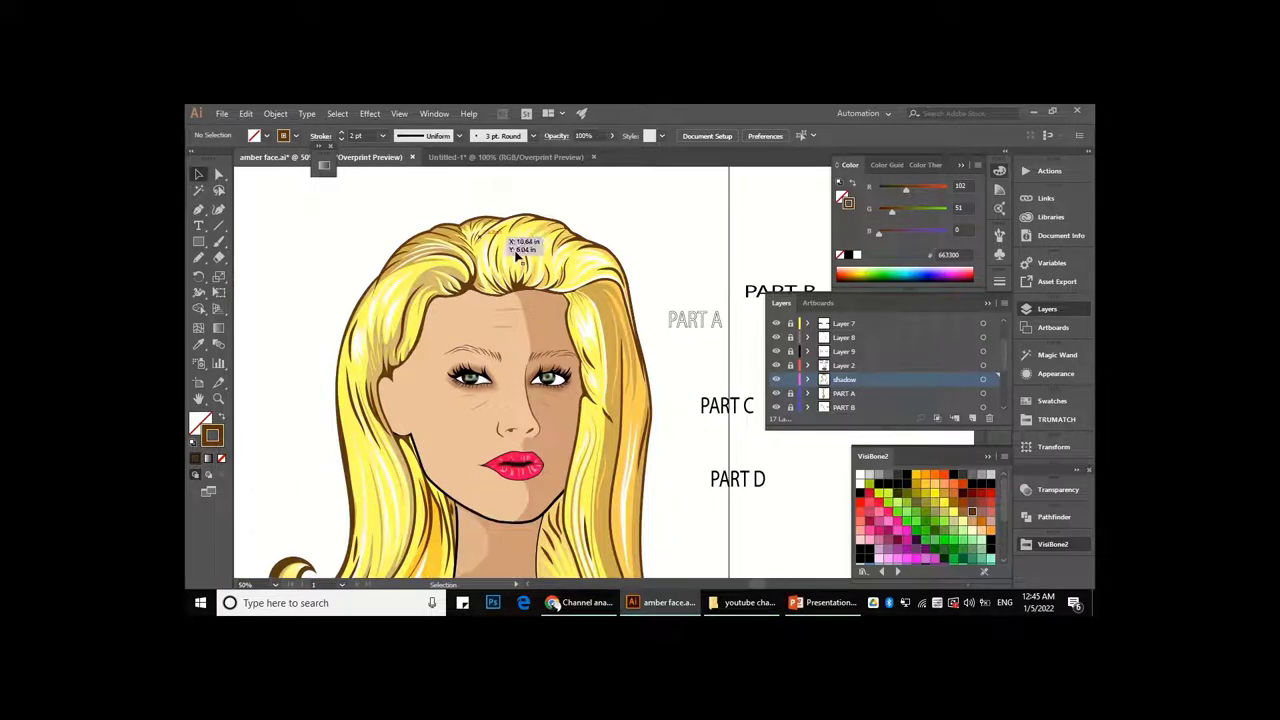
- Change the selected strand's stroke weight from the weight dropdown
key("ctrl+plus")
key("ctrl+plus")
left_click(383, 135)
left_click(399, 165)
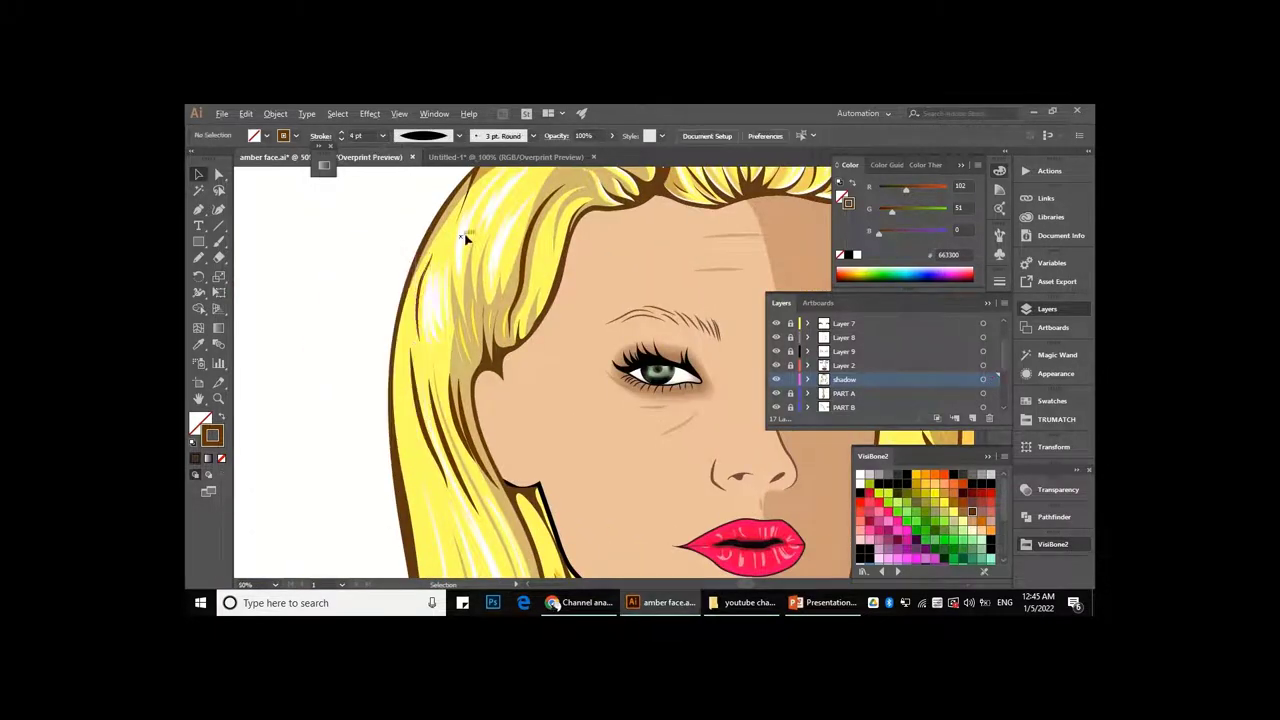
scroll(500, 350, "down", 3)
left_click(383, 135)
left_click(385, 136)
key("ctrl+minus")
key("ctrl+minus")
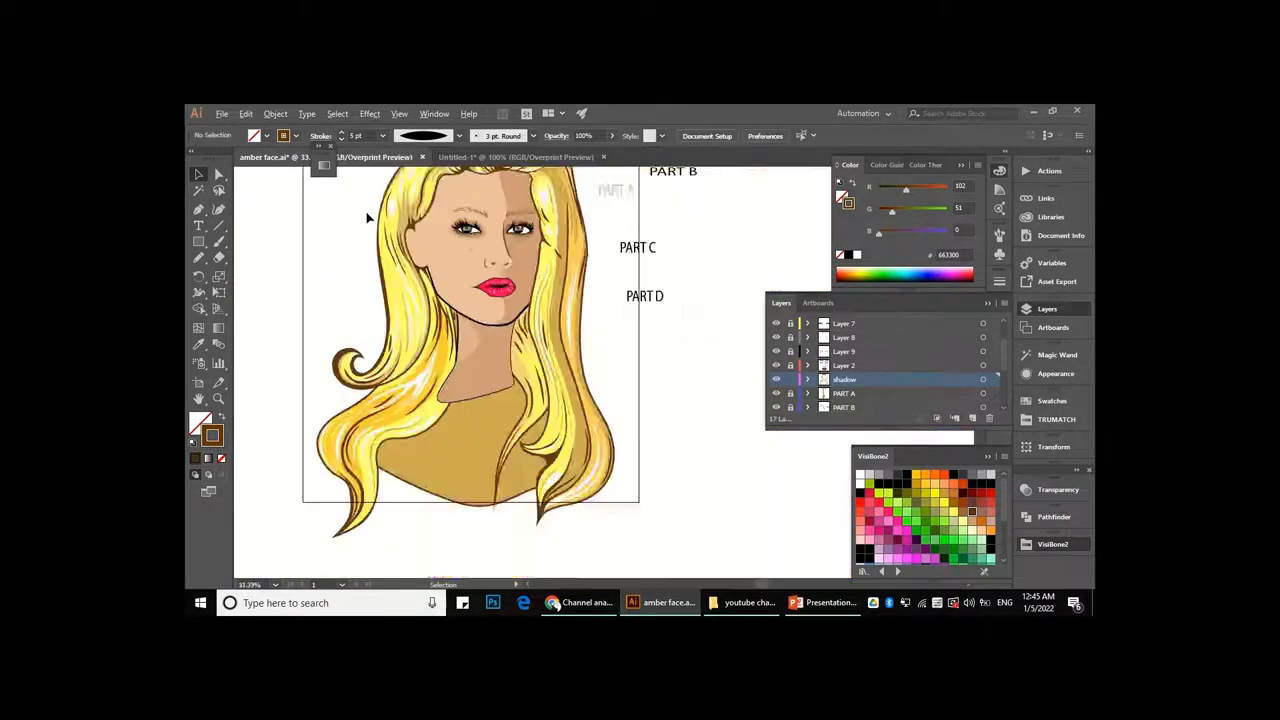
key("ctrl+plus")
key("ctrl+plus")
- Select the strand inside the hair curl and switch to the Eraser tool
left_click(366, 266)
key("ctrl+plus")
key("ctrl+plus")
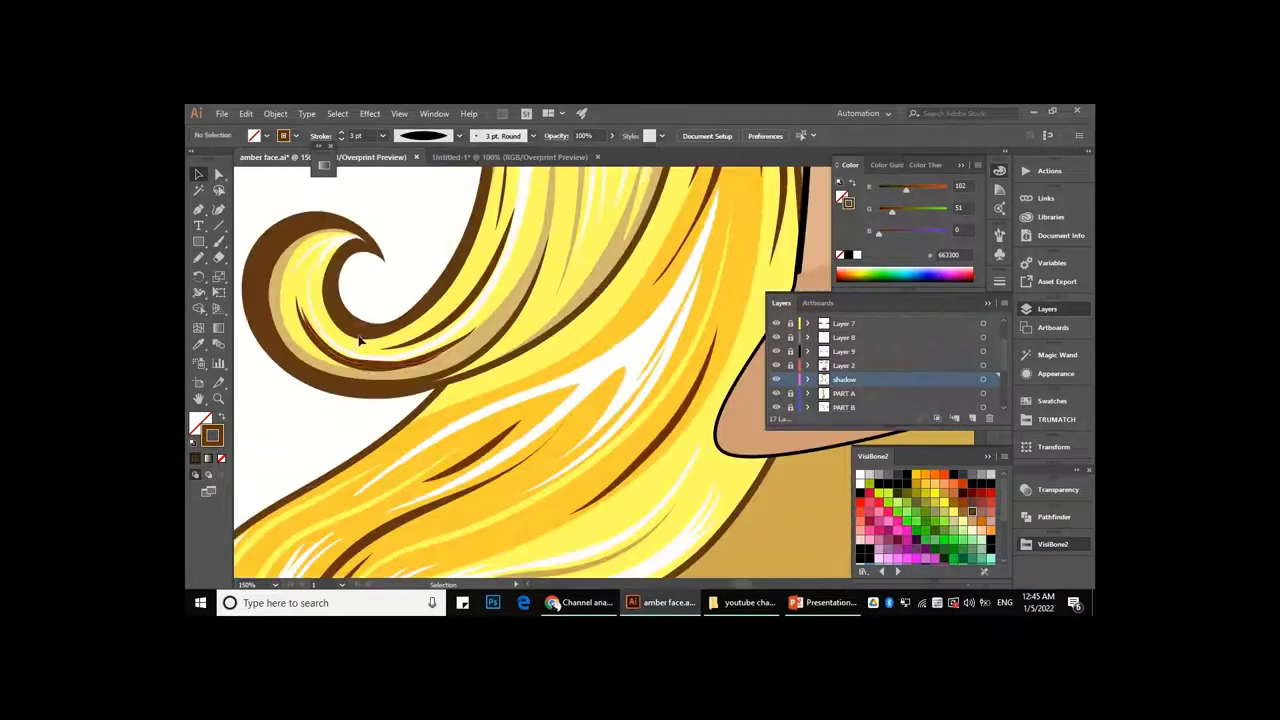
key("ctrl+plus")
key("ctrl+minus")
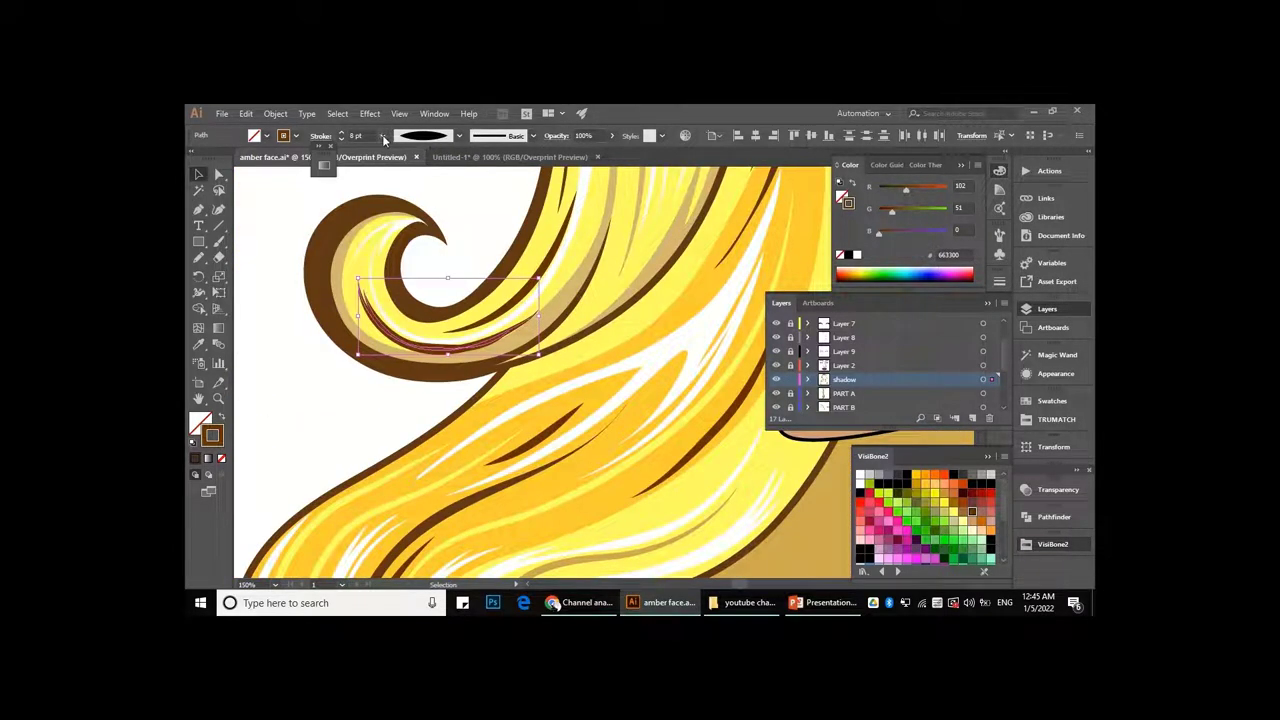
key("ctrl+plus")
key("ctrl+plus")
left_click(447, 350)
key("ctrl+minus")
key("shift+e")
key("ctrl+minus")
key("ctrl+minus")
key("ctrl+minus")
key("ctrl+minus")
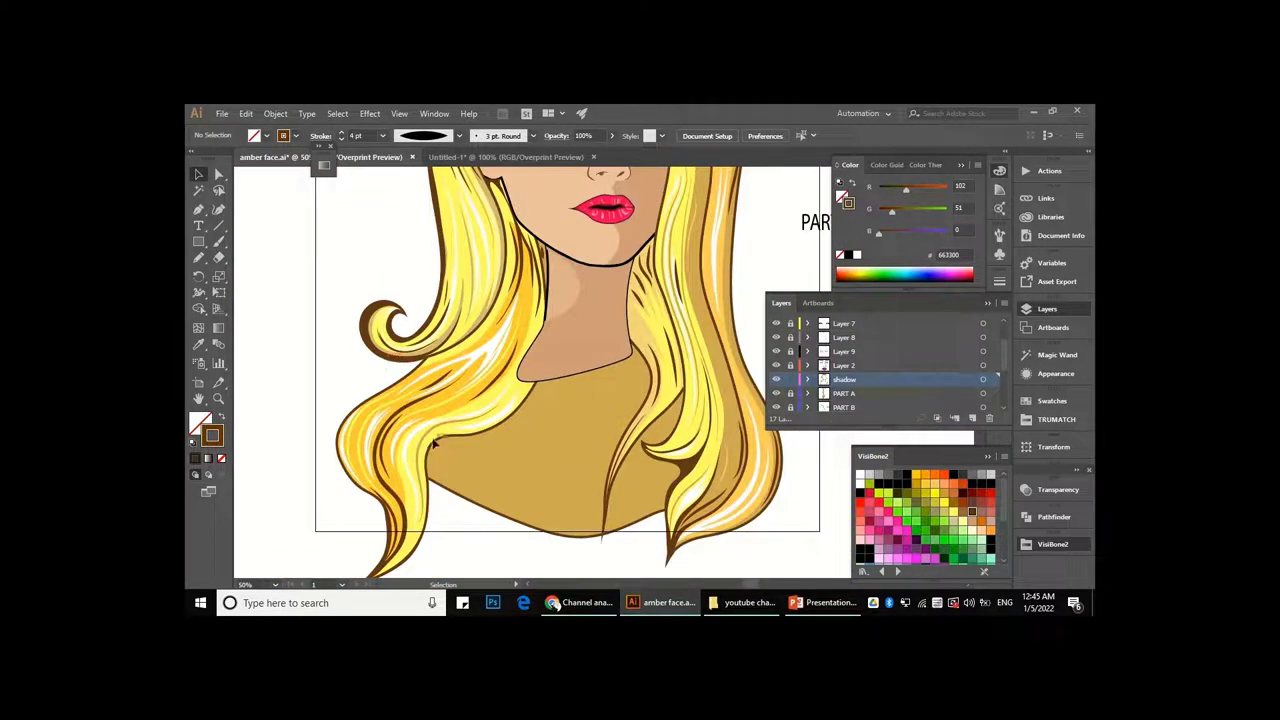
- Stretch the tip of the brown shadow strand further along the side hair
key("ctrl+plus")
key("a")
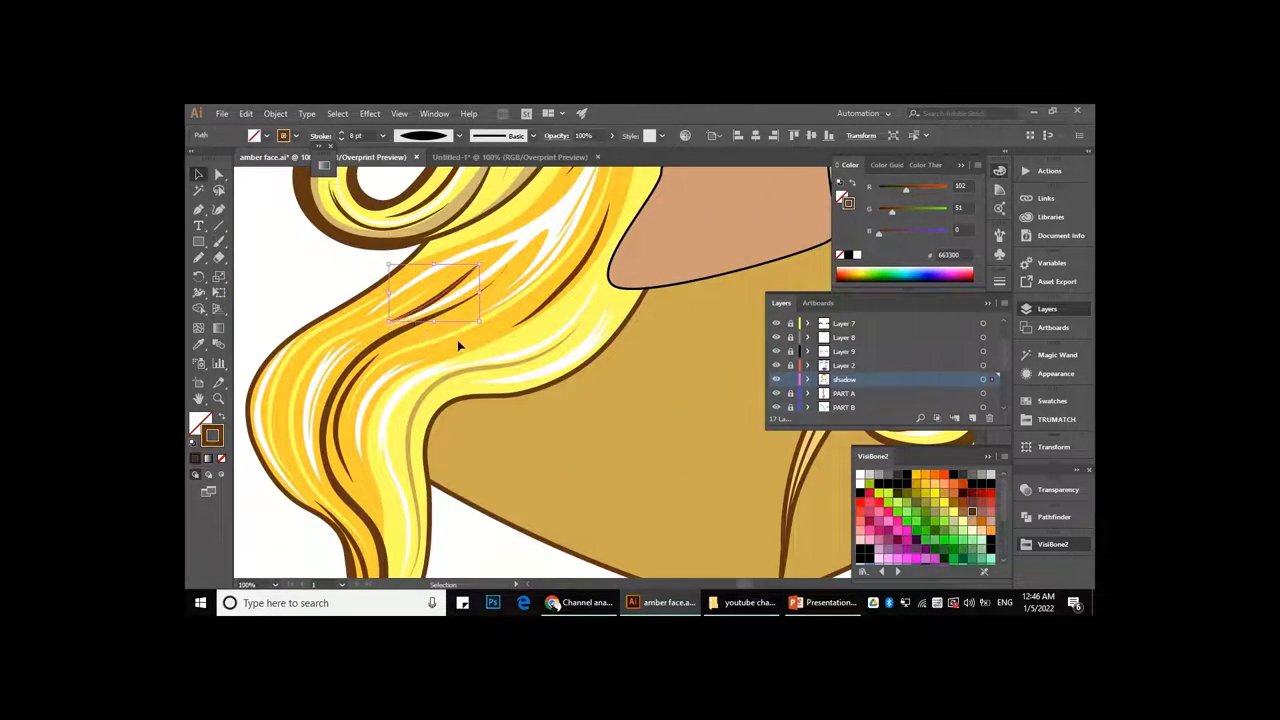
key("ctrl+plus")
key("ctrl+plus")
key("ctrl+plus")
key("a")
left_click(558, 256)
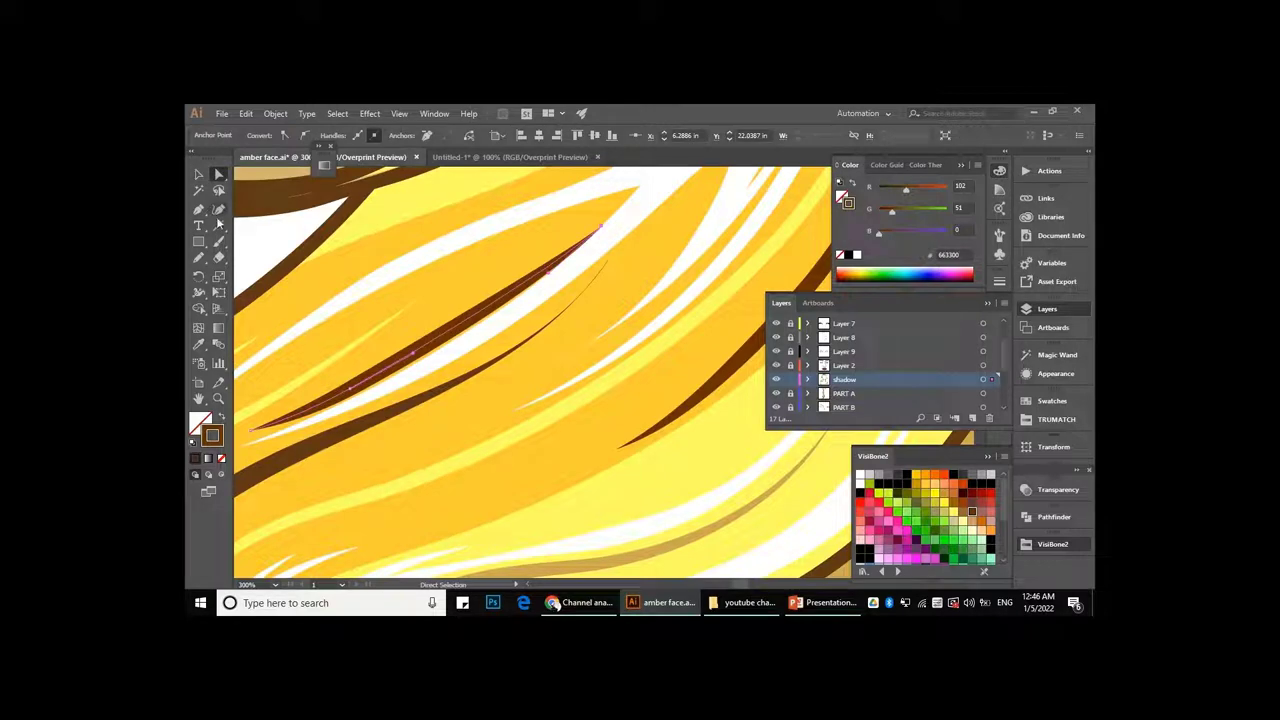
left_click_drag(367, 402, 352, 403)
key("ctrl+minus")
key("ctrl+minus")
key("ctrl+minus")
key("v")
key("ctrl+shift+a")
key("ctrl+minus")
key("ctrl+minus")
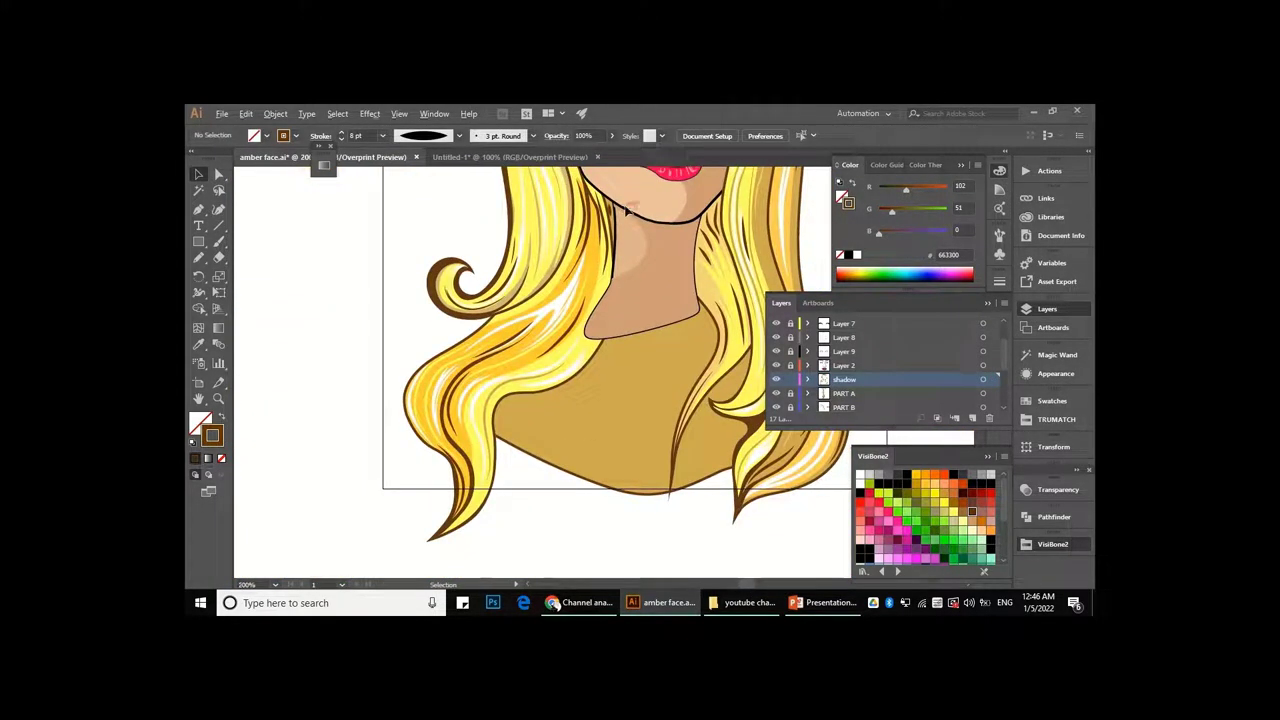
scroll(627, 210, "up", 5)
scroll(560, 260, "down", 3)
scroll(511, 302, "up", 2)
- Redraw the brown strand beside the neck with the Pencil at a 5 pt stroke
left_click(438, 290)
left_click(199, 259)
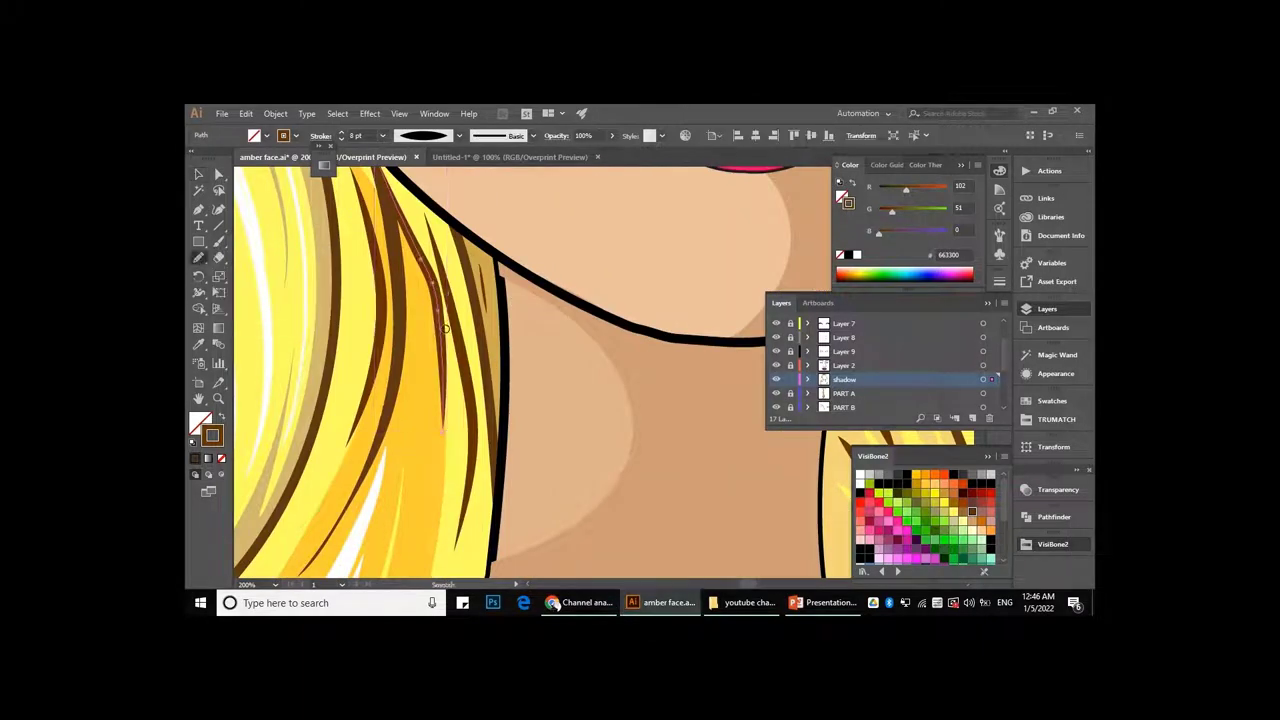
left_click_drag(428, 214, 470, 548)
left_click(387, 136)
left_click(400, 240)
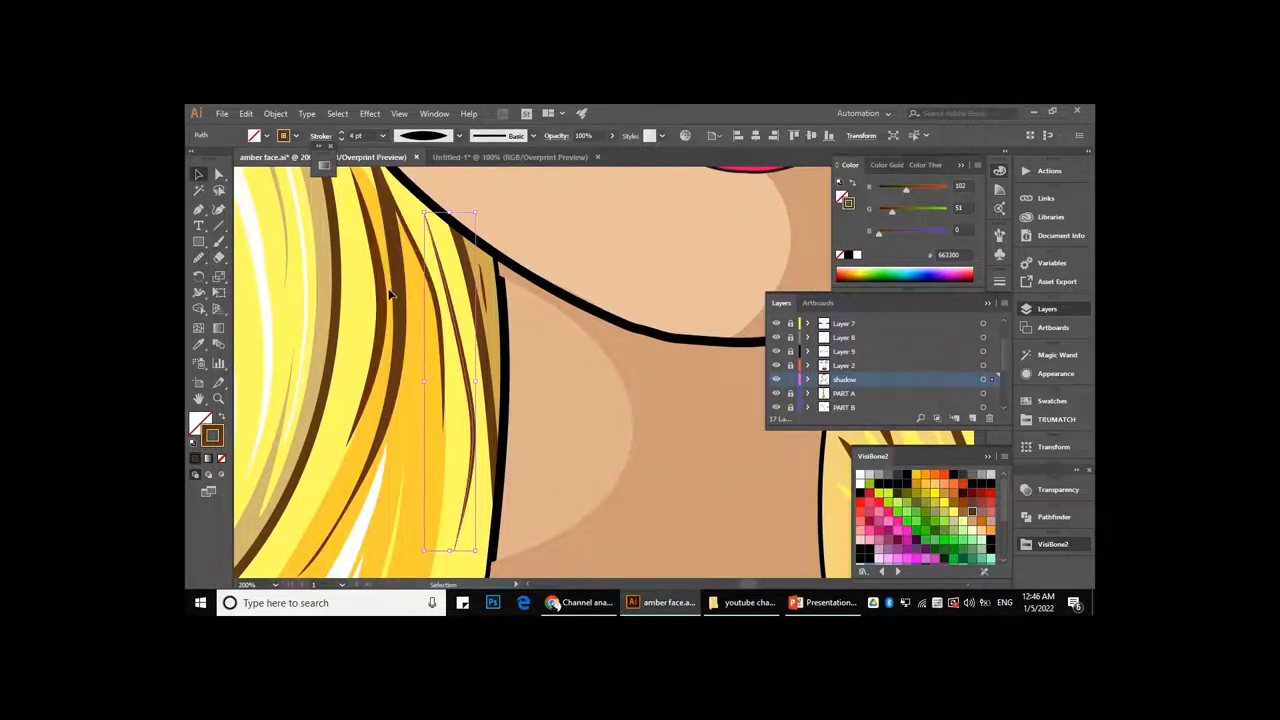
left_click(382, 136)
- Move an anchor point on the redrawn strand to refine its curve
left_click(409, 326)
scroll(380, 291, "down", 2)
scroll(364, 291, "up", 3)
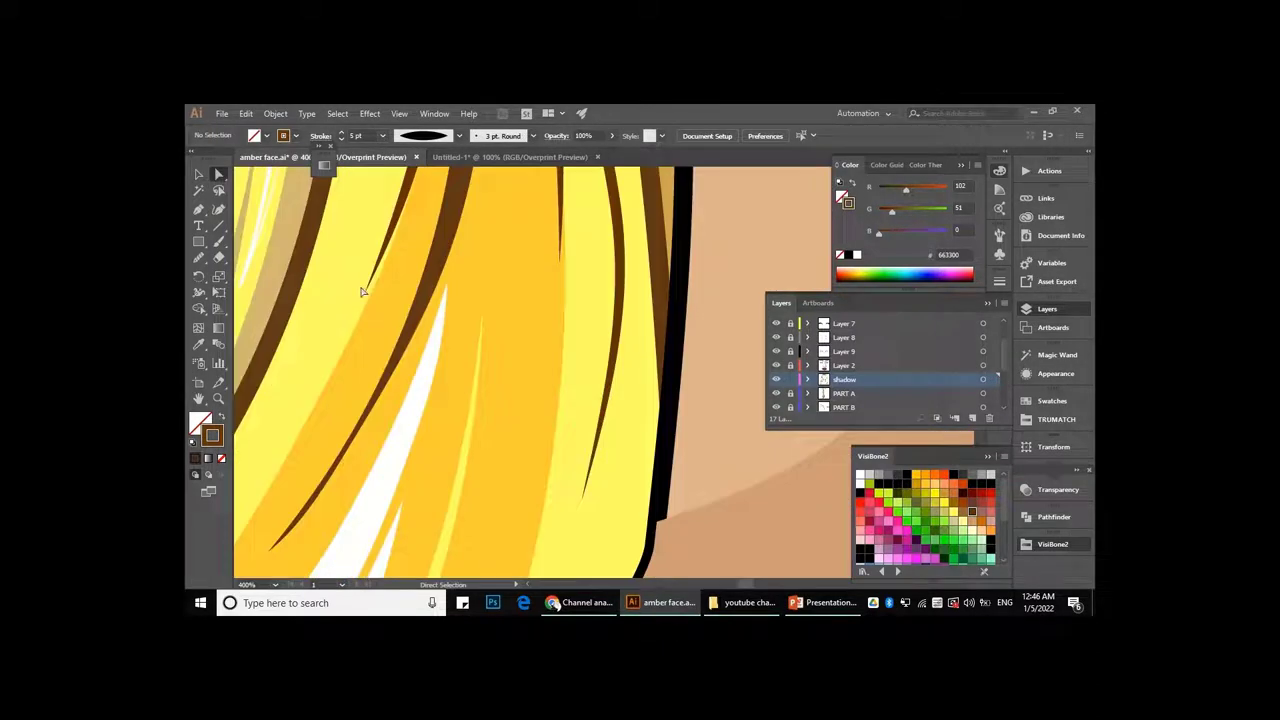
left_click_drag(365, 291, 368, 293)
scroll(372, 298, "down", 3)
scroll(445, 400, "down", 2)
scroll(445, 400, "down", 2)
scroll(445, 400, "up", 3)
left_click(447, 398)
- Thin the selected brown strand to 4 pt
key("v")
left_click(382, 136)
left_click(400, 242)
scroll(455, 265, "down", 3)
scroll(567, 371, "up", 3)
- Select another right-hair strand and inspect its stroke weight and anchors
left_click(546, 352)
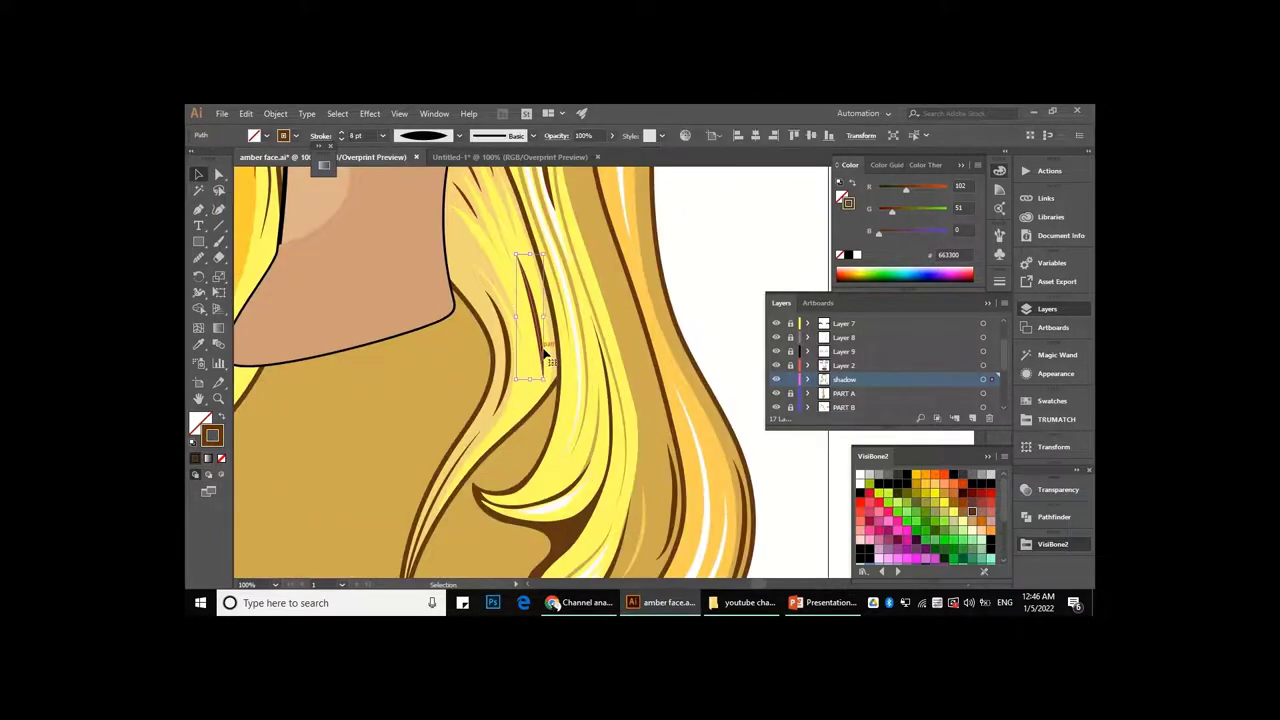
left_click(382, 136)
scroll(456, 324, "down", 3)
scroll(456, 324, "up", 4)
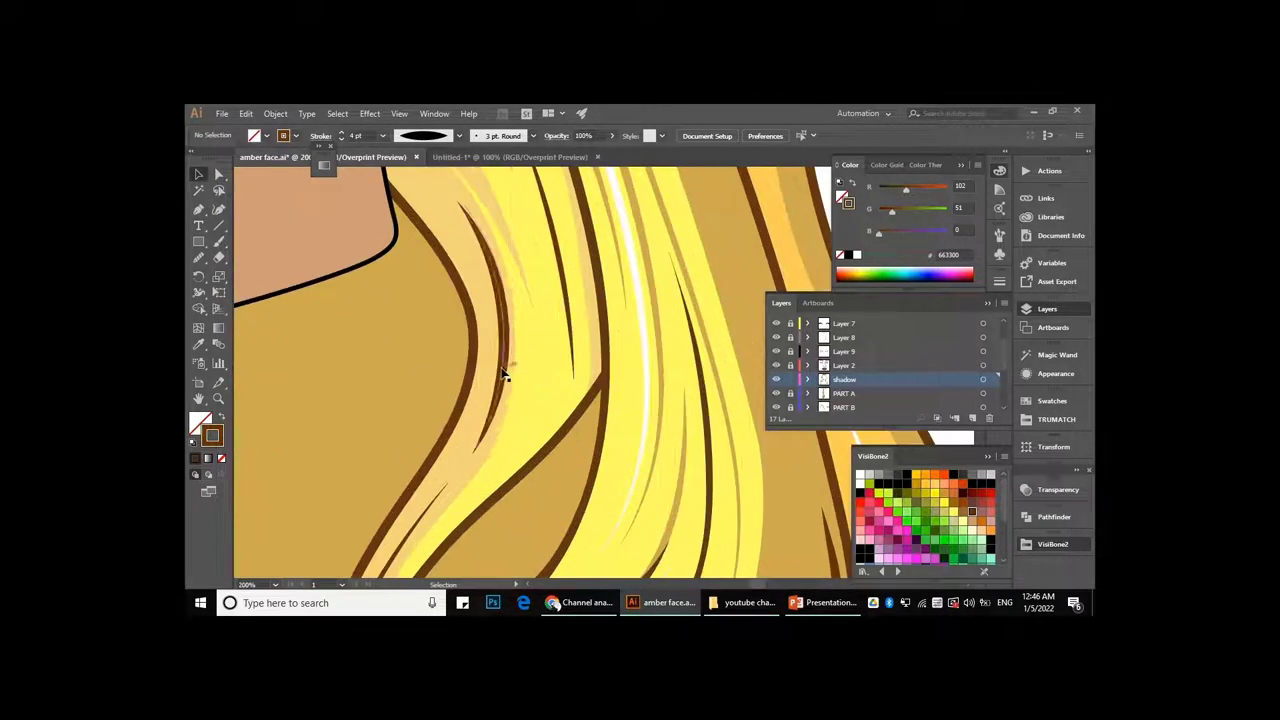
key("a")
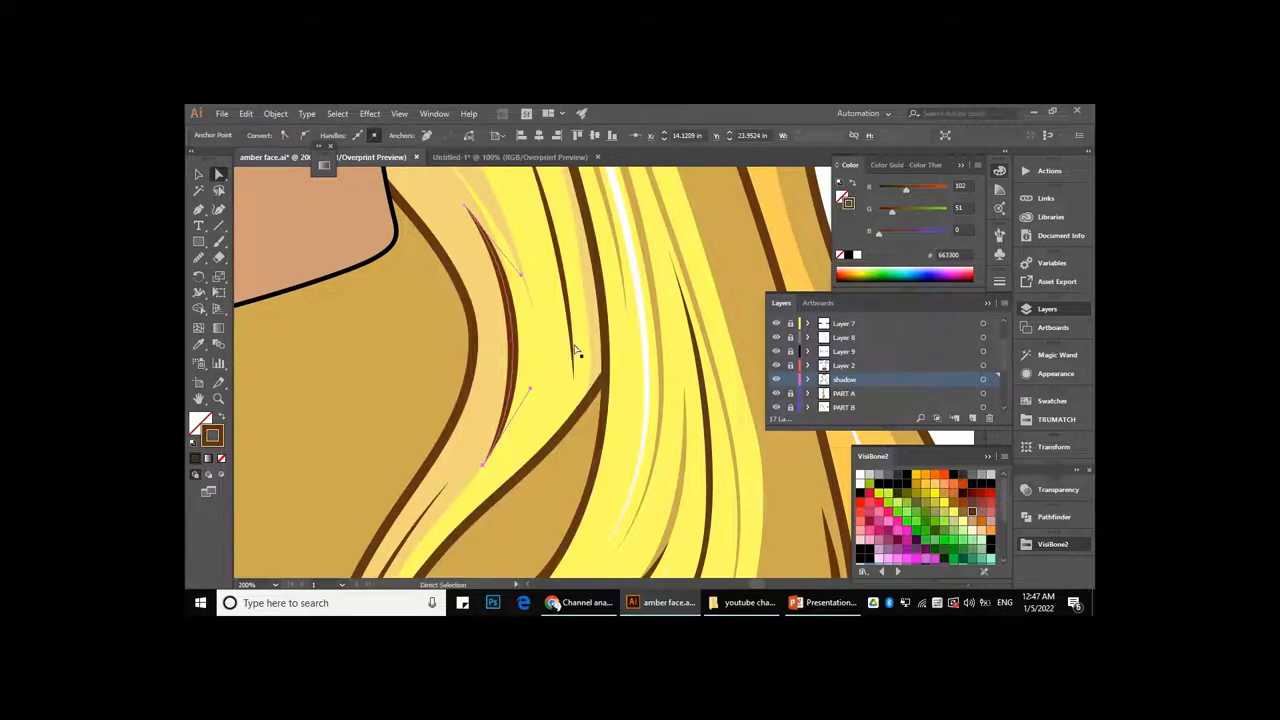
key("v")
left_click(382, 136)
scroll(575, 269, "down", 2)
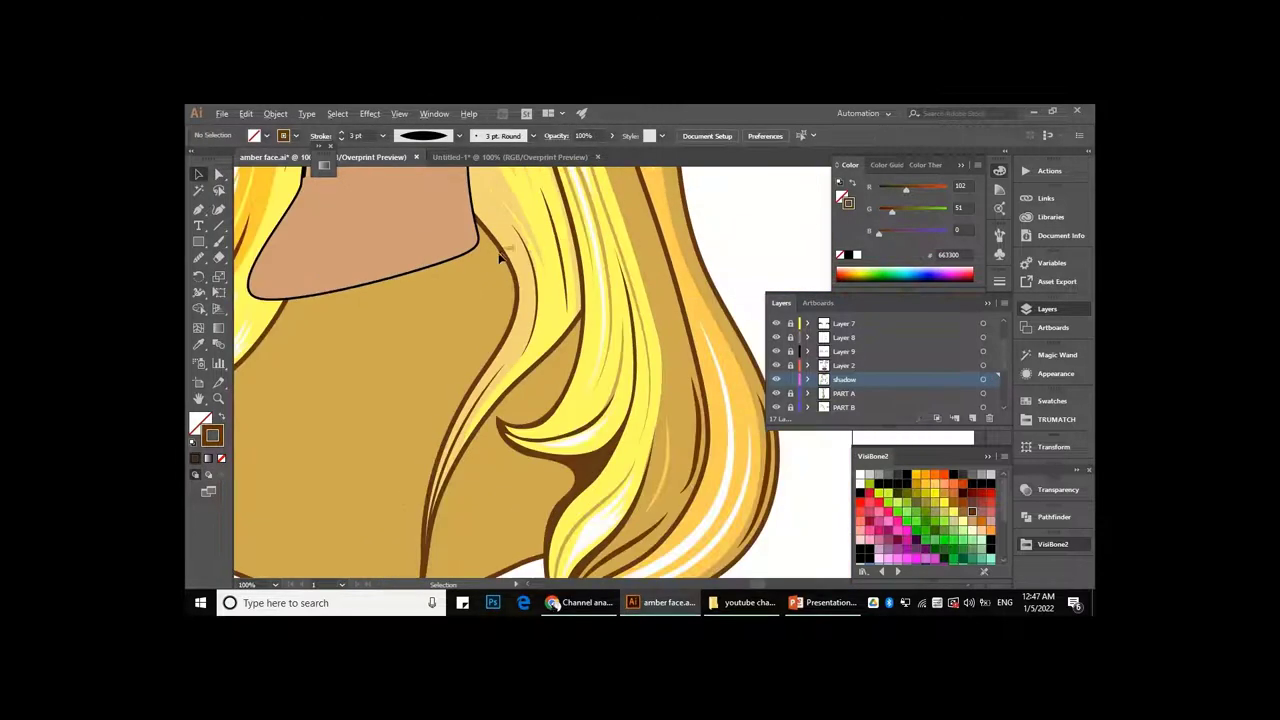
scroll(500, 258, "down", 2)
- Thin a strand in the right hair to 4 pt, then try it at 2 pt
left_click(641, 385)
scroll(508, 321, "up", 3)
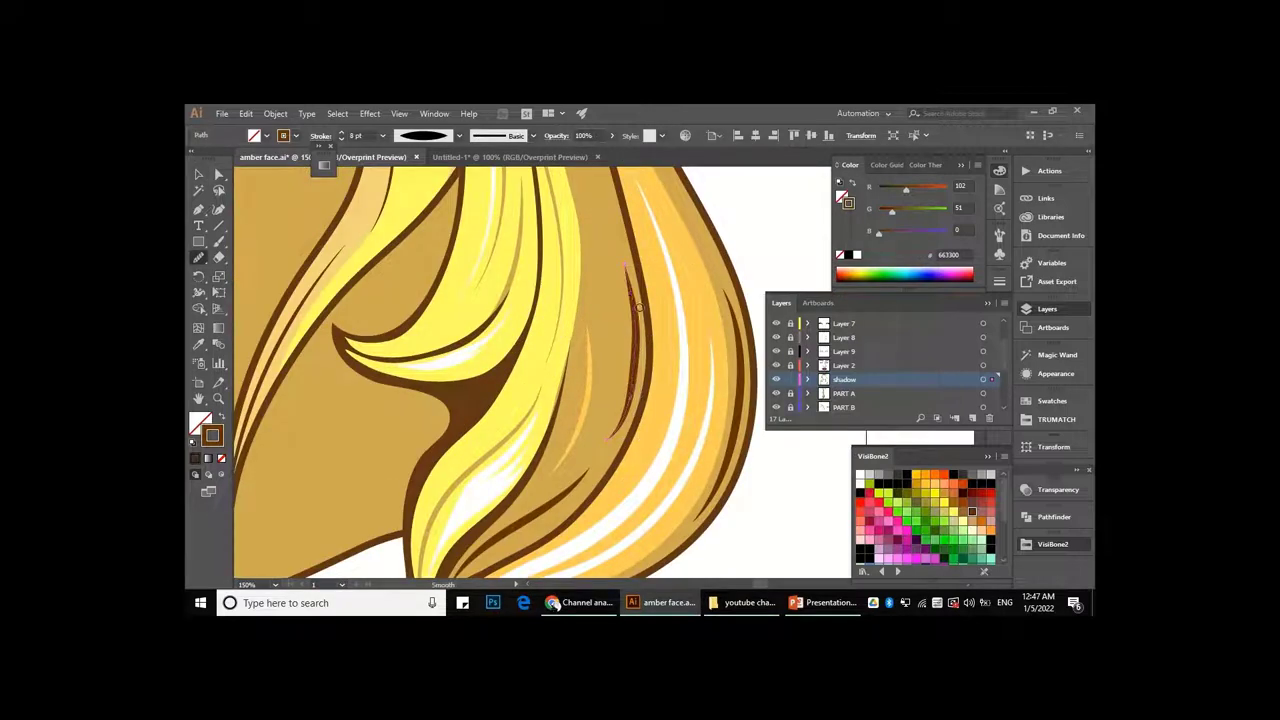
scroll(633, 300, "down", 2)
left_click(382, 136)
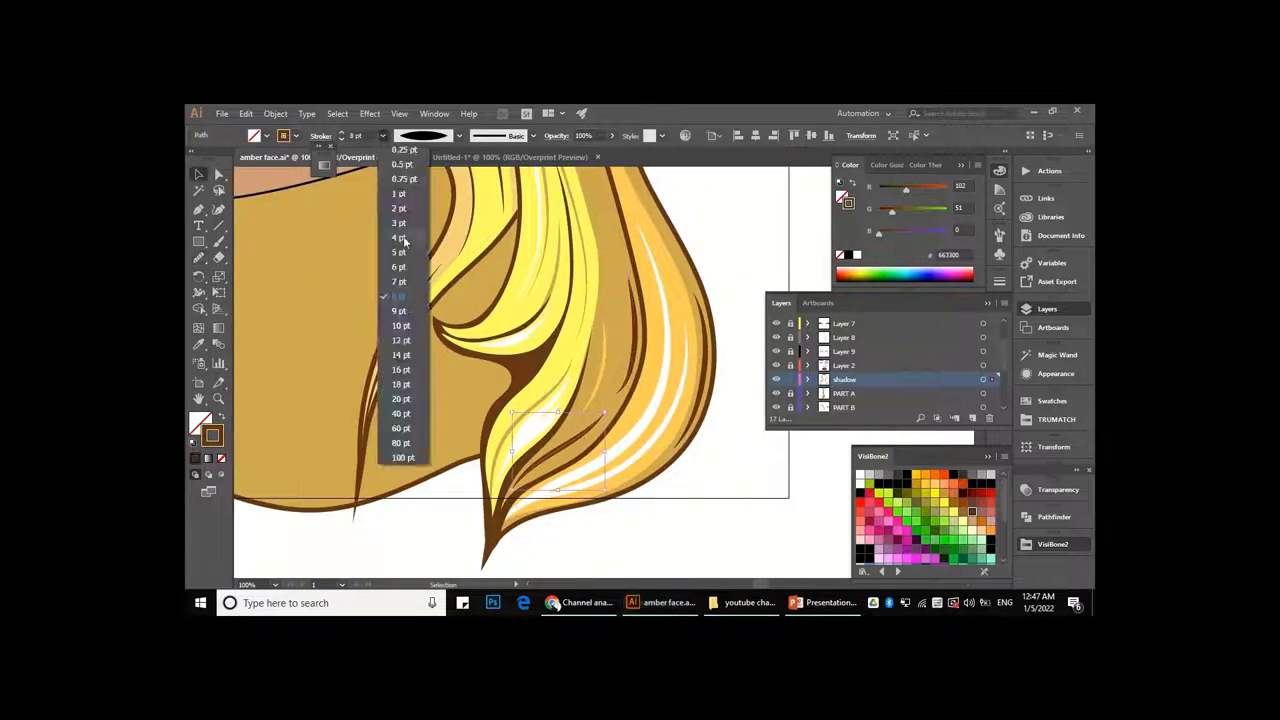
left_click(400, 231)
scroll(609, 378, "up", 2)
scroll(609, 378, "up", 3)
left_click(382, 136)
left_click(398, 215)
- Compare the strand at 8 pt by zooming in and out, then deselect it
key("ctrl+plus")
key("ctrl+plus")
key("ctrl+plus")
left_click(382, 136)
left_click(398, 296)
key("ctrl+minus")
key("ctrl+minus")
key("ctrl+minus")
key("ctrl+plus")
left_click(382, 136)
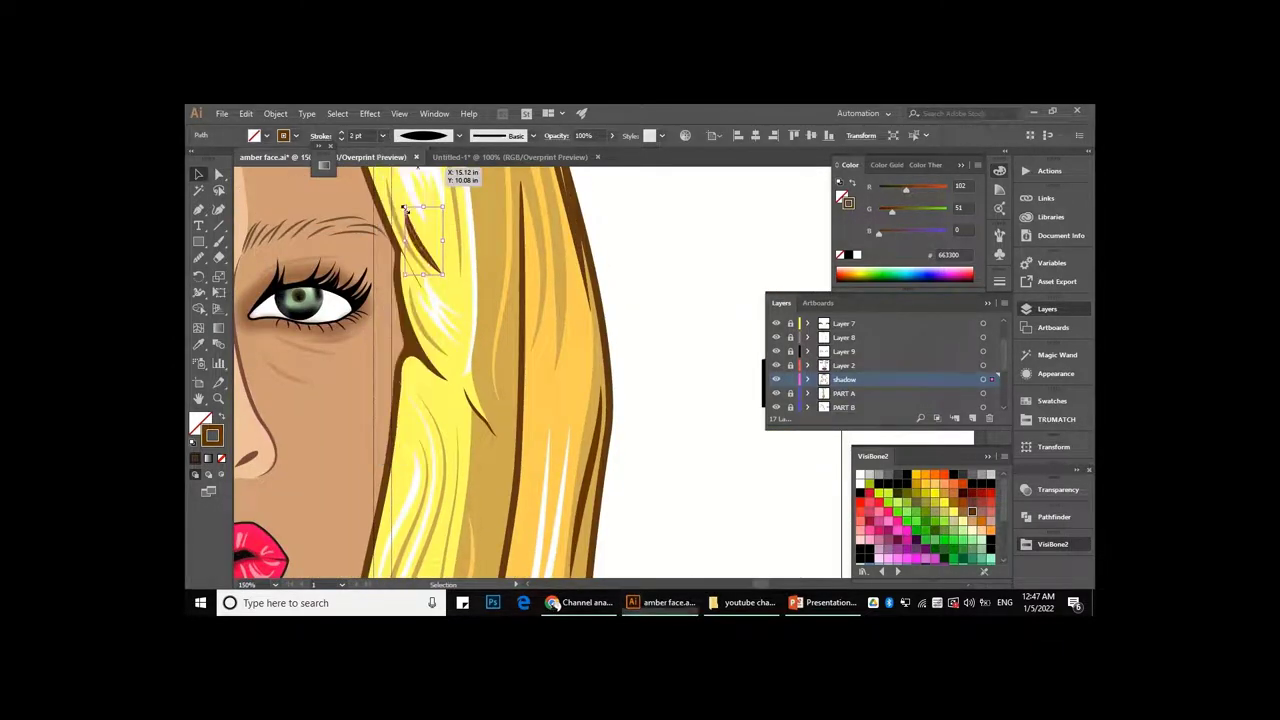
key("ctrl+minus")
key("ctrl+minus")
key("ctrl+plus")
left_click(382, 136)
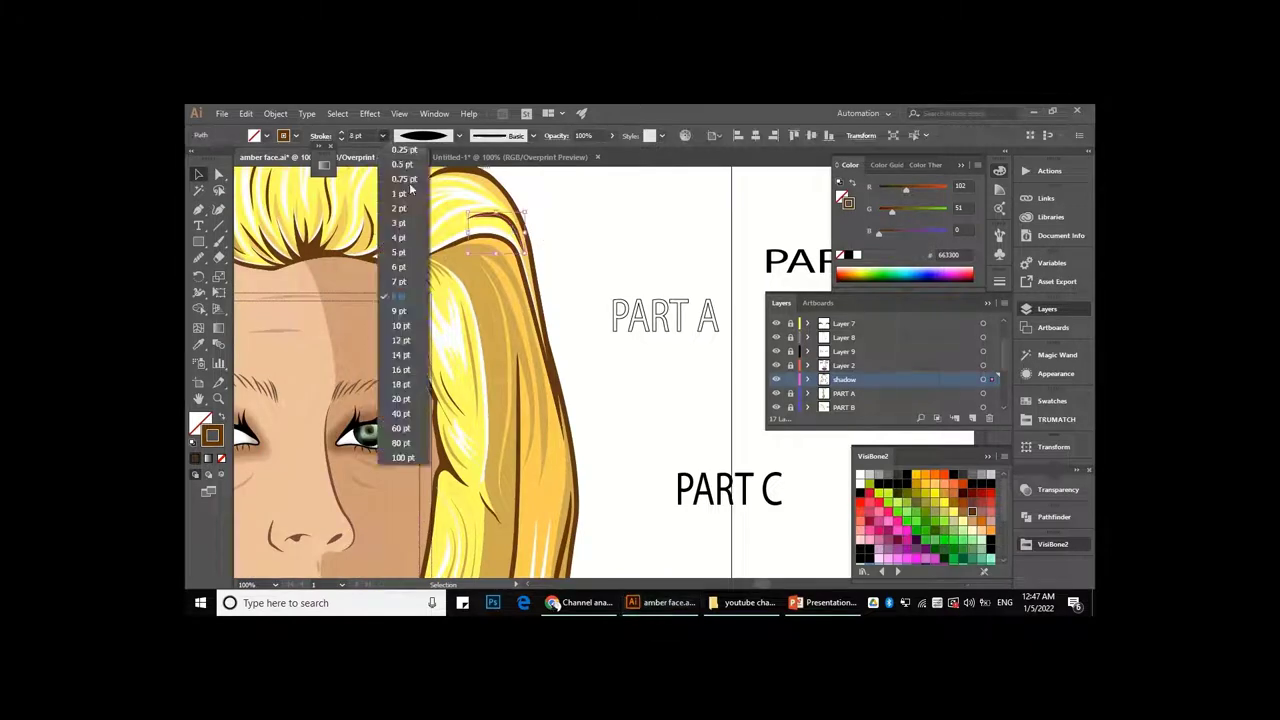
key("Escape")
key("ctrl+minus")
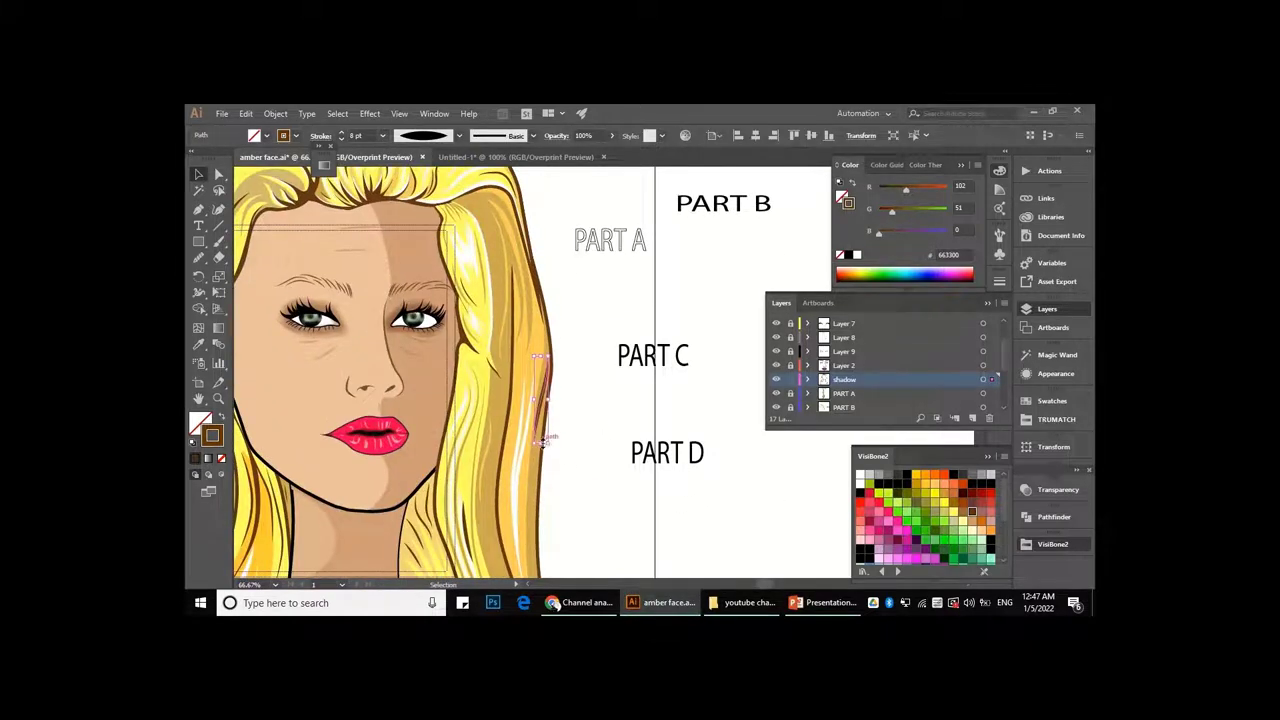
left_click(567, 437)
key("ctrl+minus")
key("ctrl+minus")
- Draw a curved strand path across the hair curl with the Pen tool
key("ctrl+plus")
key("ctrl+plus")
key("ctrl+plus")
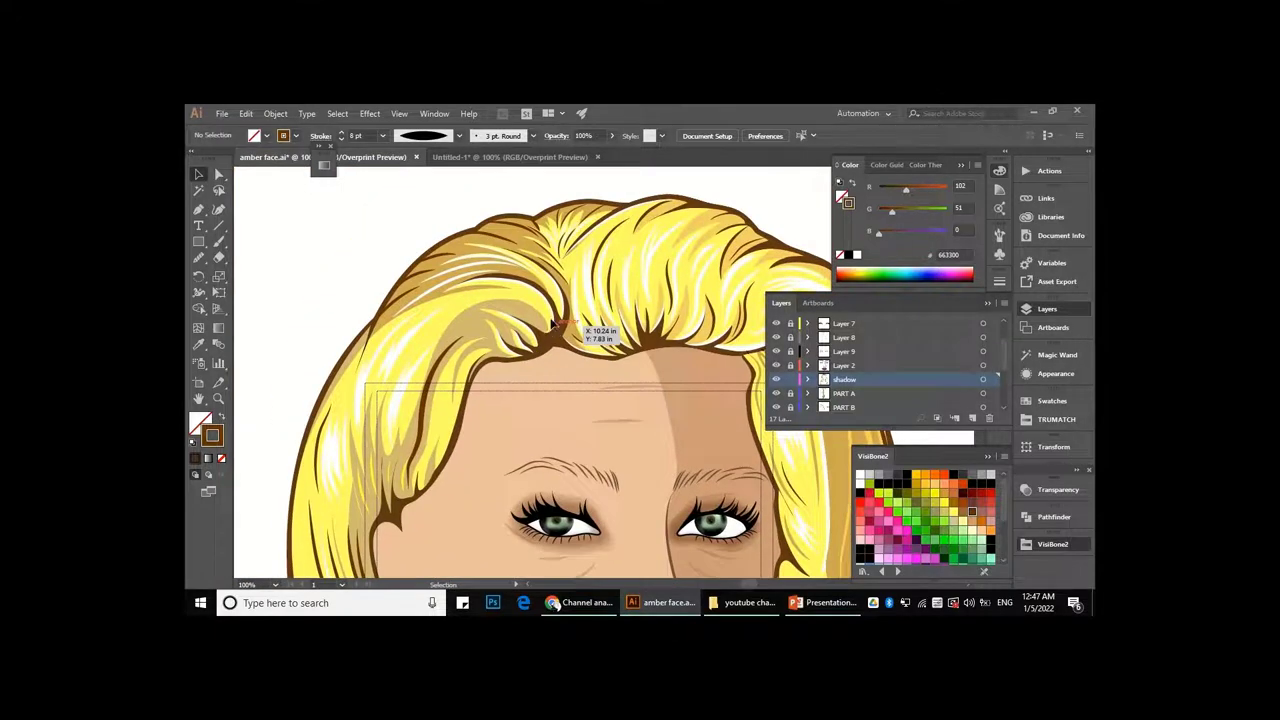
scroll(552, 305, "down", 2)
scroll(540, 299, "up", 4)
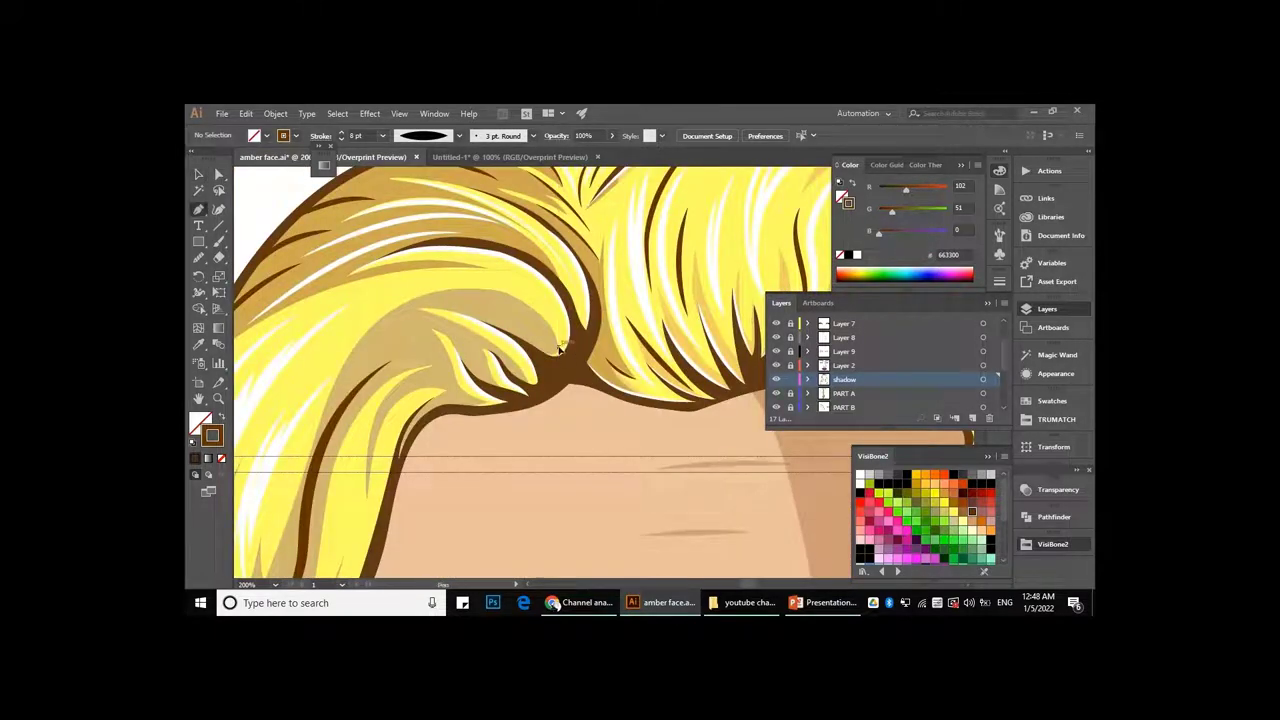
left_click(558, 347)
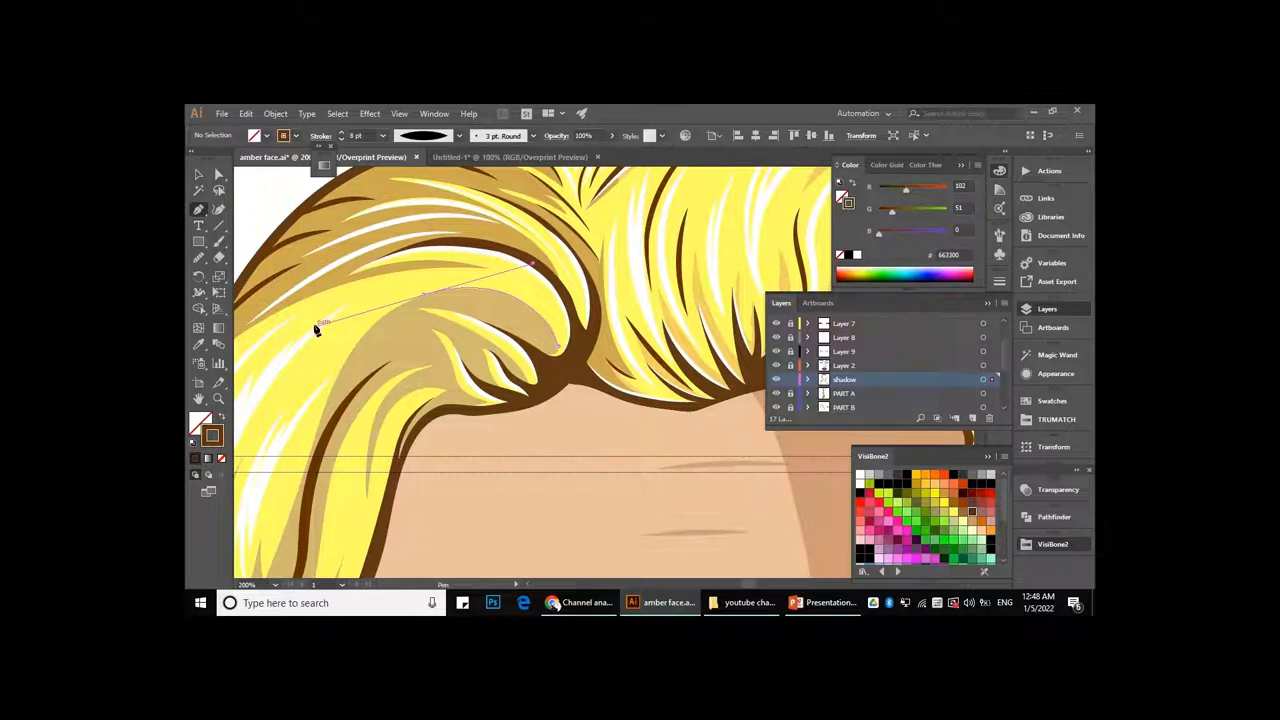
key("ctrl")
scroll(364, 312, "up", 2)
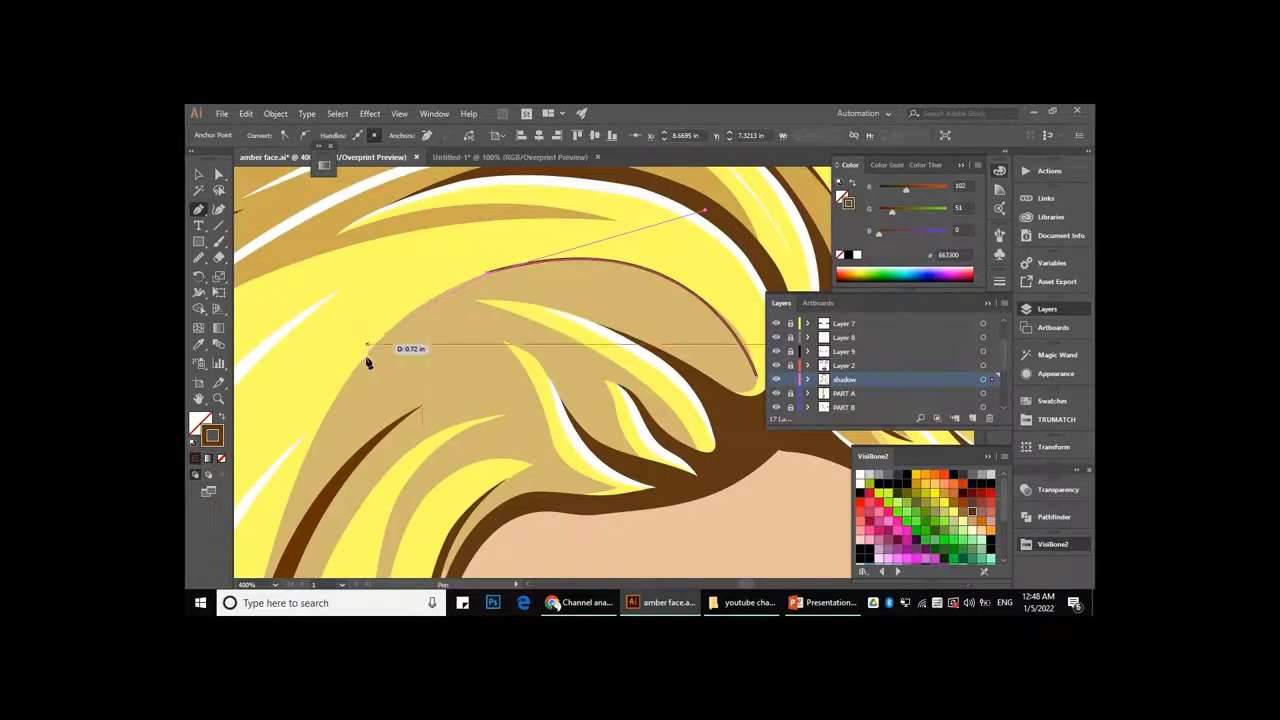
left_click_drag(329, 412, 277, 500)
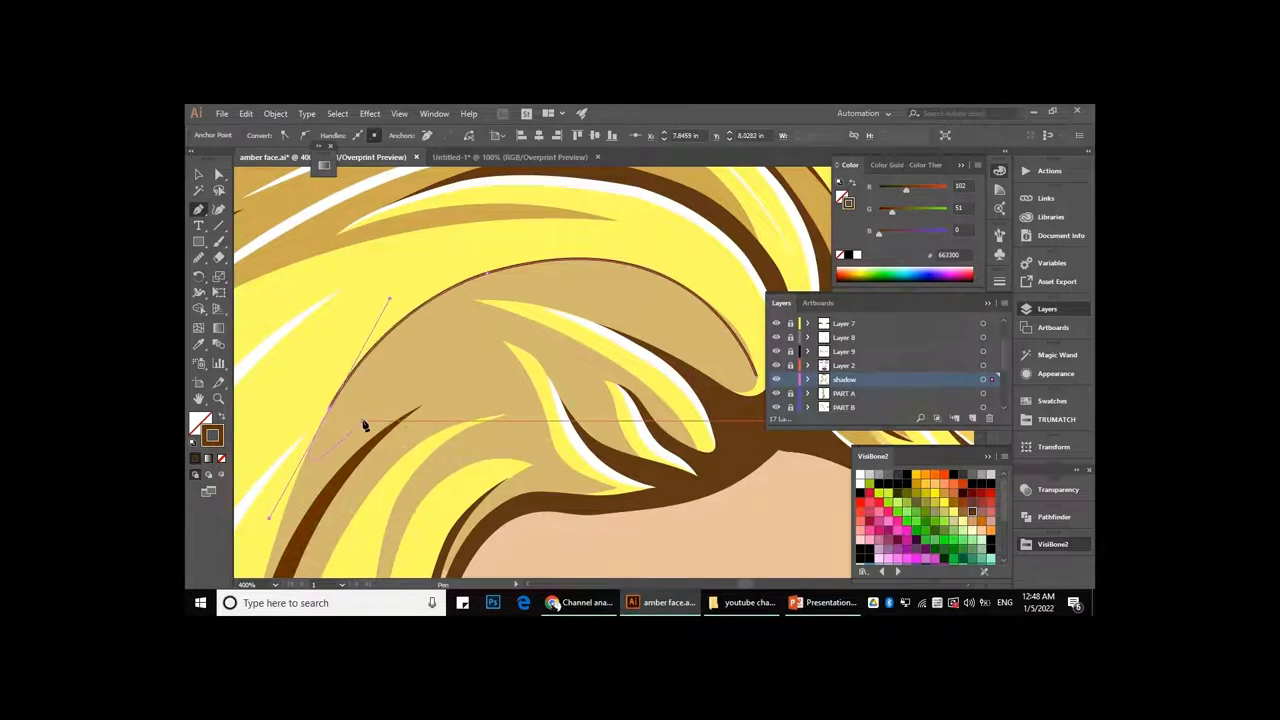
scroll(363, 423, "down", 3)
scroll(535, 410, "up", 3)
- Smooth the strand's curve with the Curvature tool
key("shift+asciitilde")
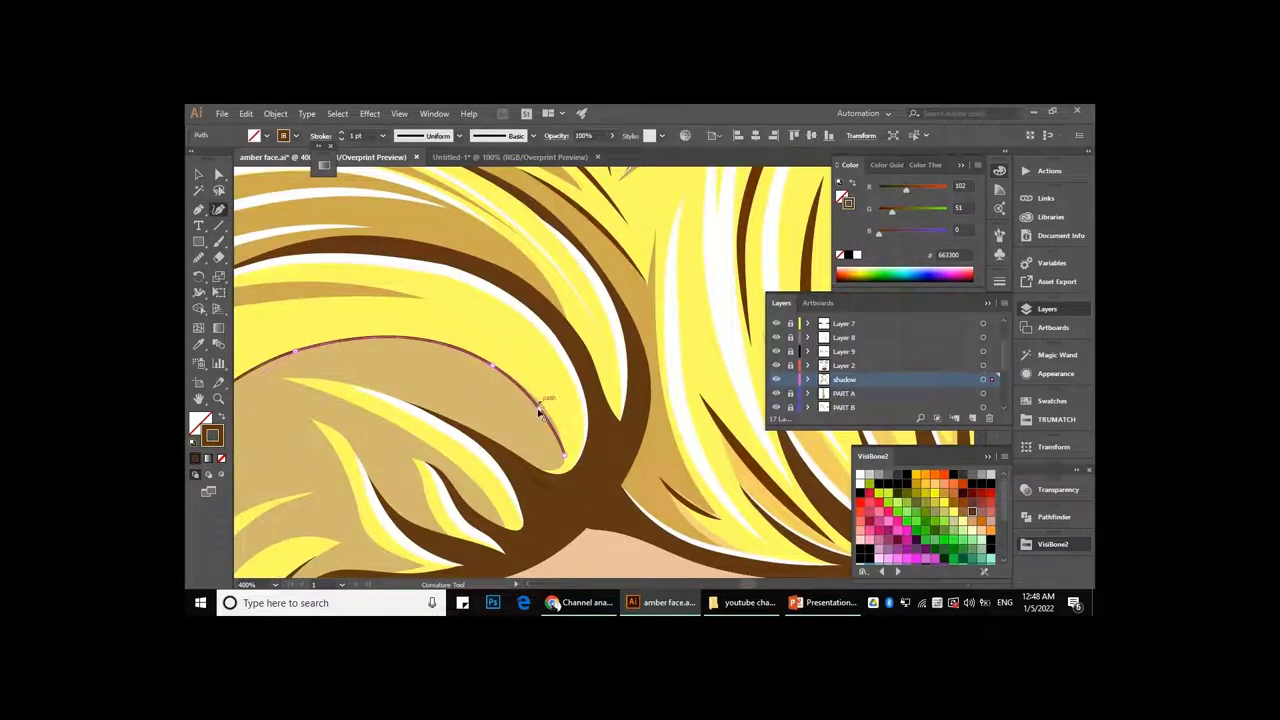
scroll(371, 386, "left", 3)
left_click(612, 318)
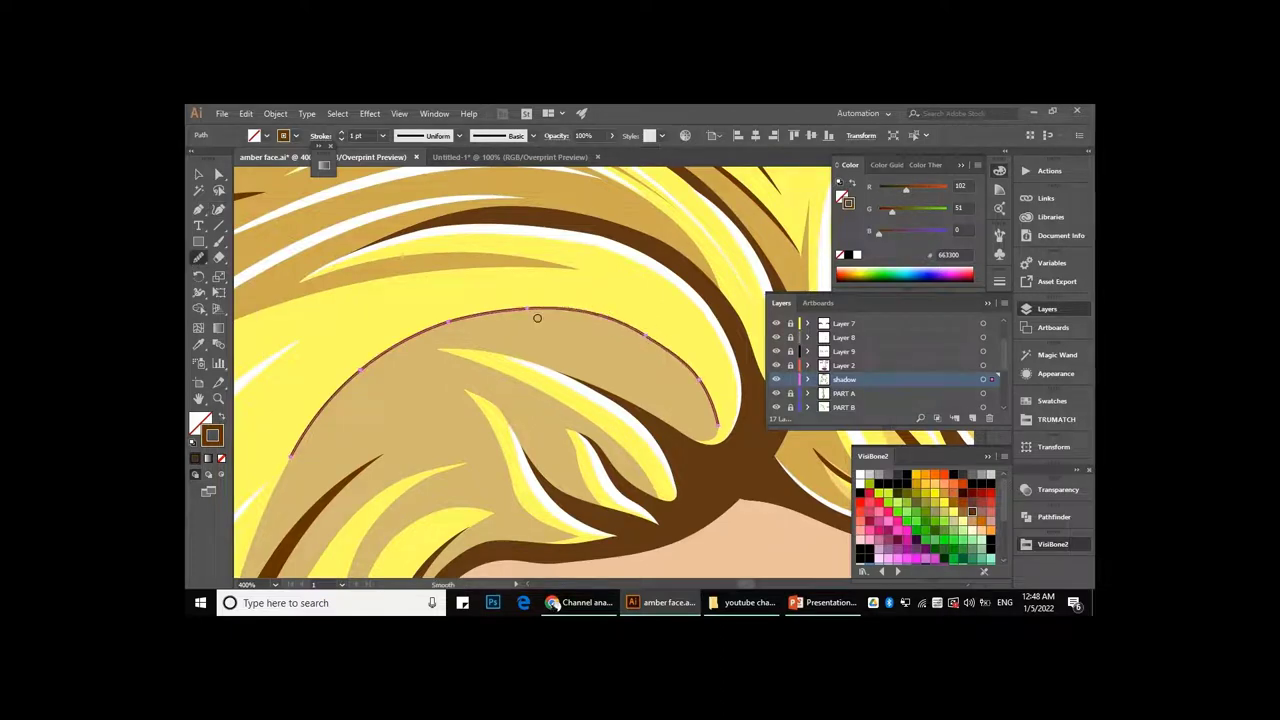
scroll(537, 318, "down", 3)
- Give the new strand a 4 pt stroke with a tapered width profile
key("v")
left_click(459, 135)
left_click(420, 172)
left_click(382, 135)
left_click(420, 250)
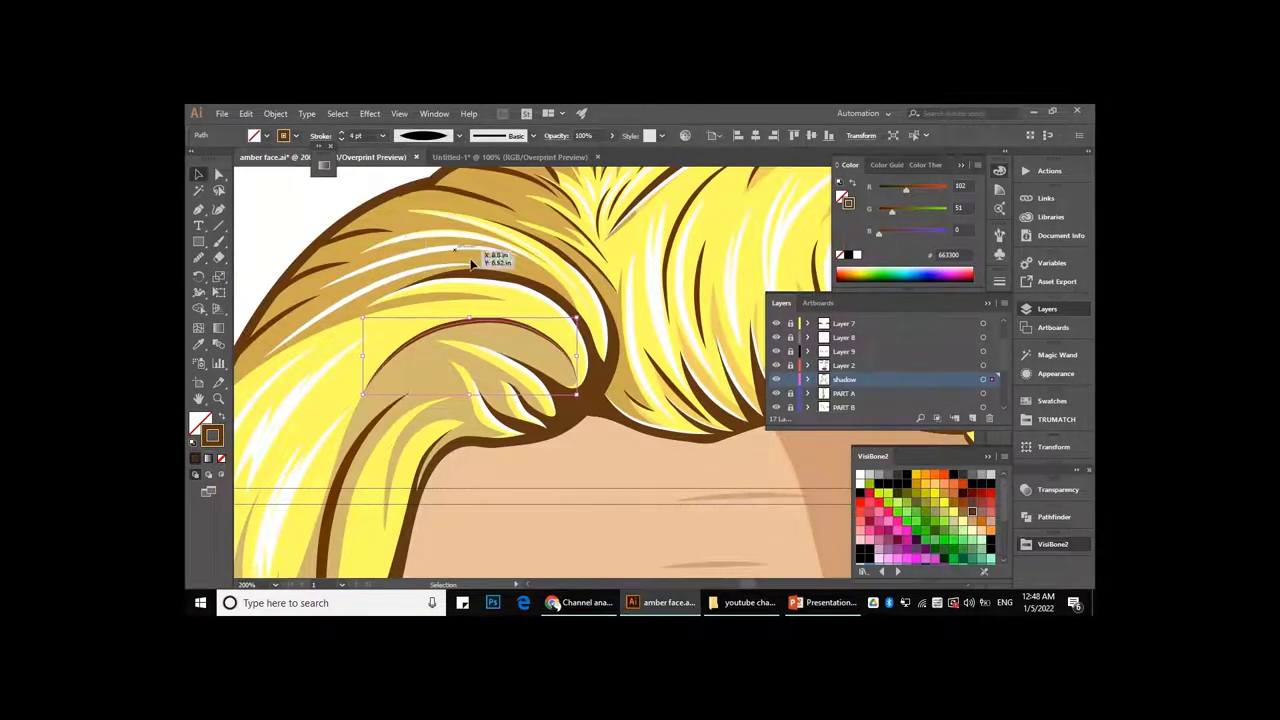
key("ctrl+shift+a")
scroll(603, 348, "down", 2)
scroll(603, 348, "down", 2)
- Draw a curved strand line up through the left side hair toward the hair edge
scroll(571, 400, "up", 3)
scroll(517, 388, "down", 1)
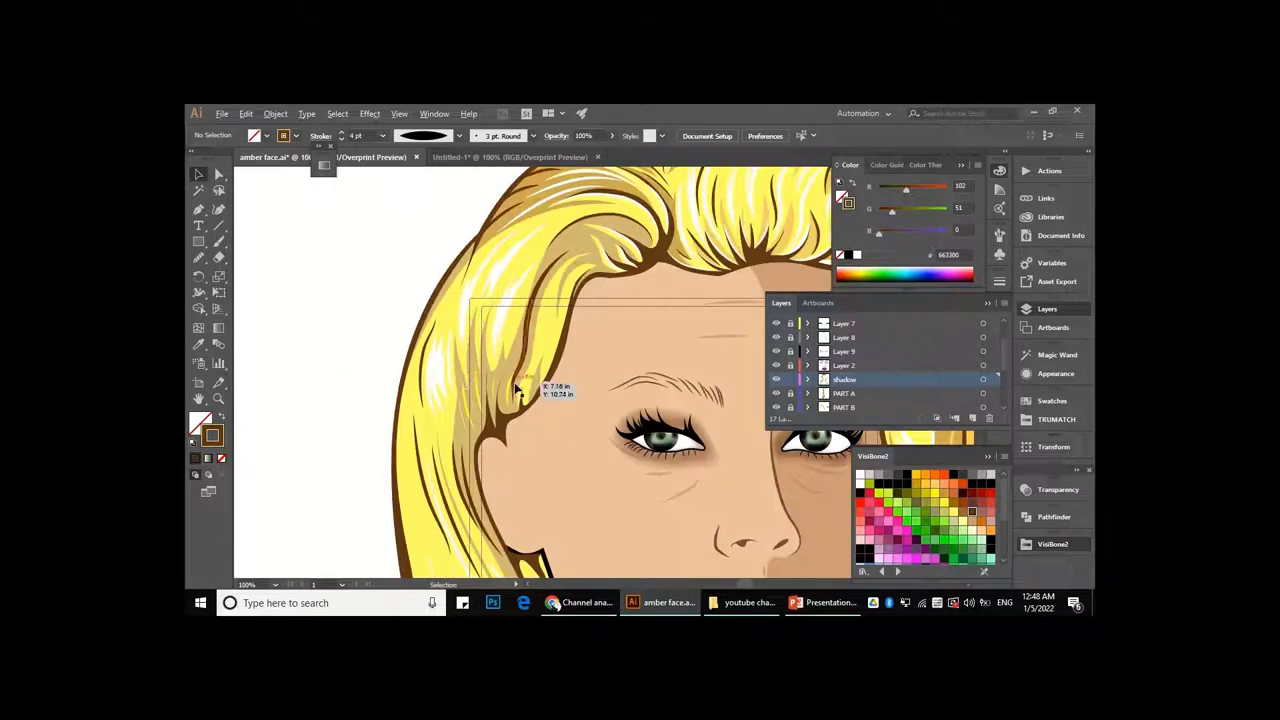
scroll(465, 473, "up", 1)
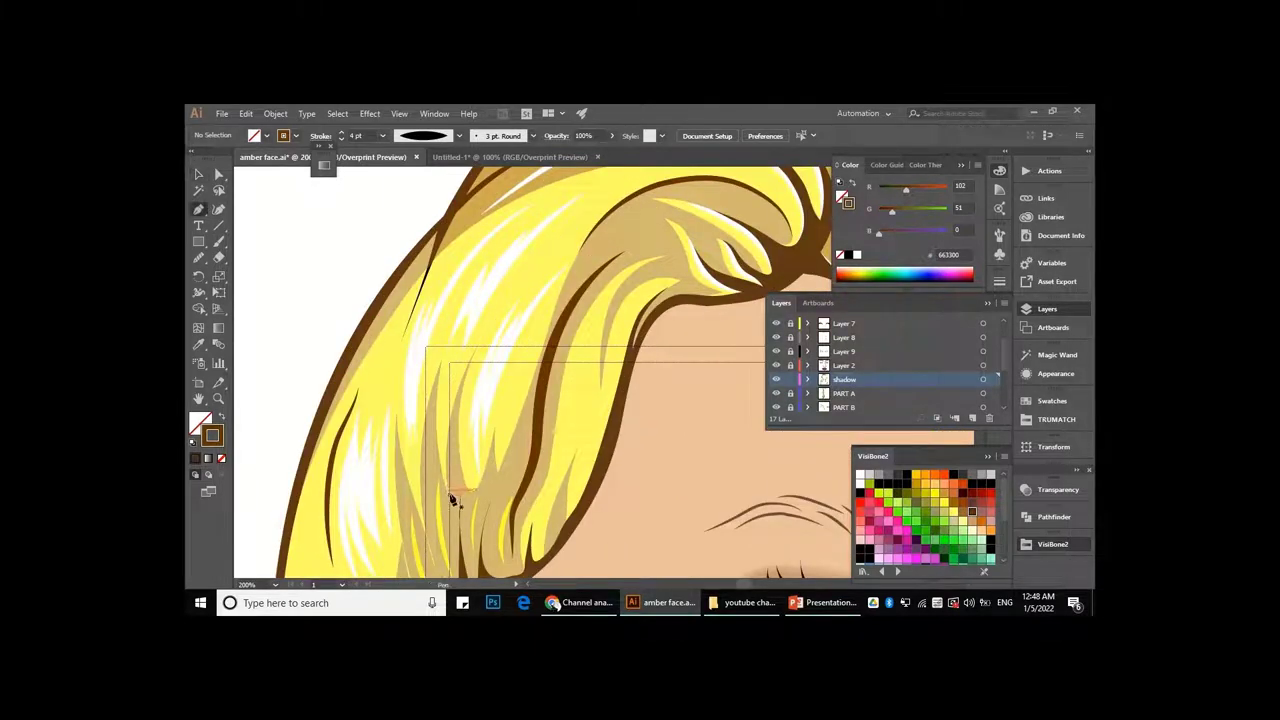
left_click(452, 500)
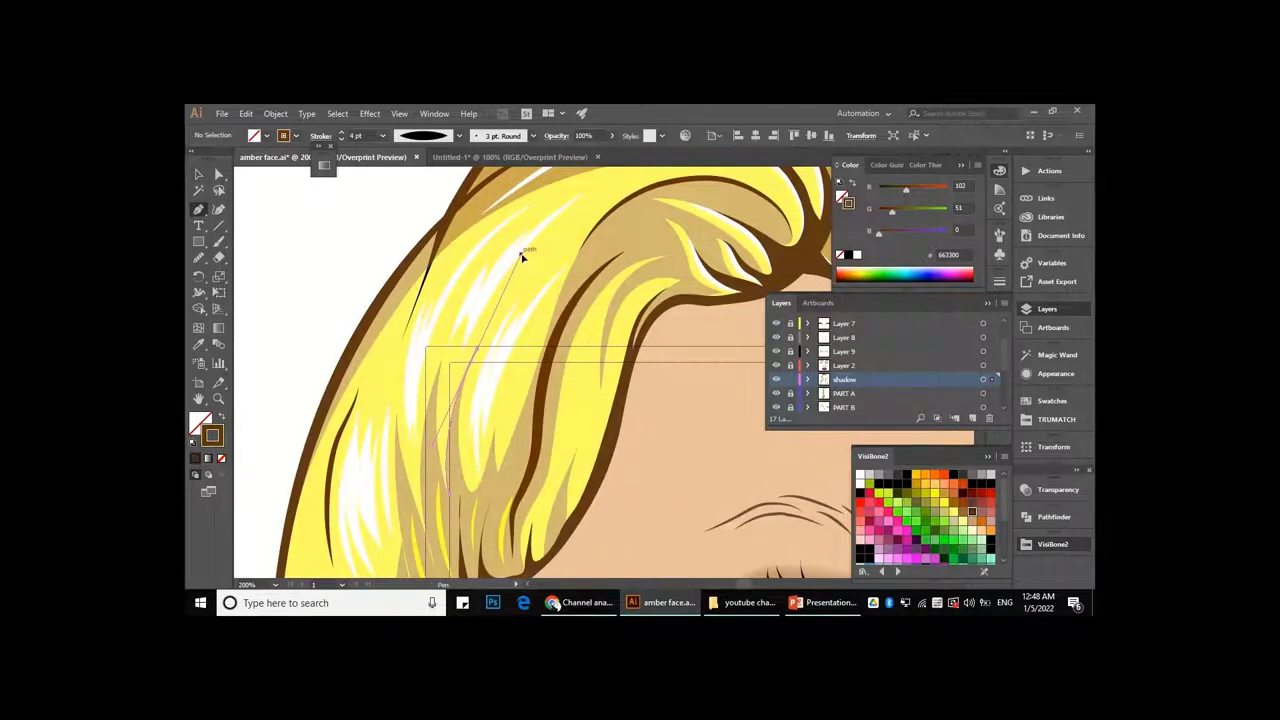
left_click_drag(531, 250, 565, 229)
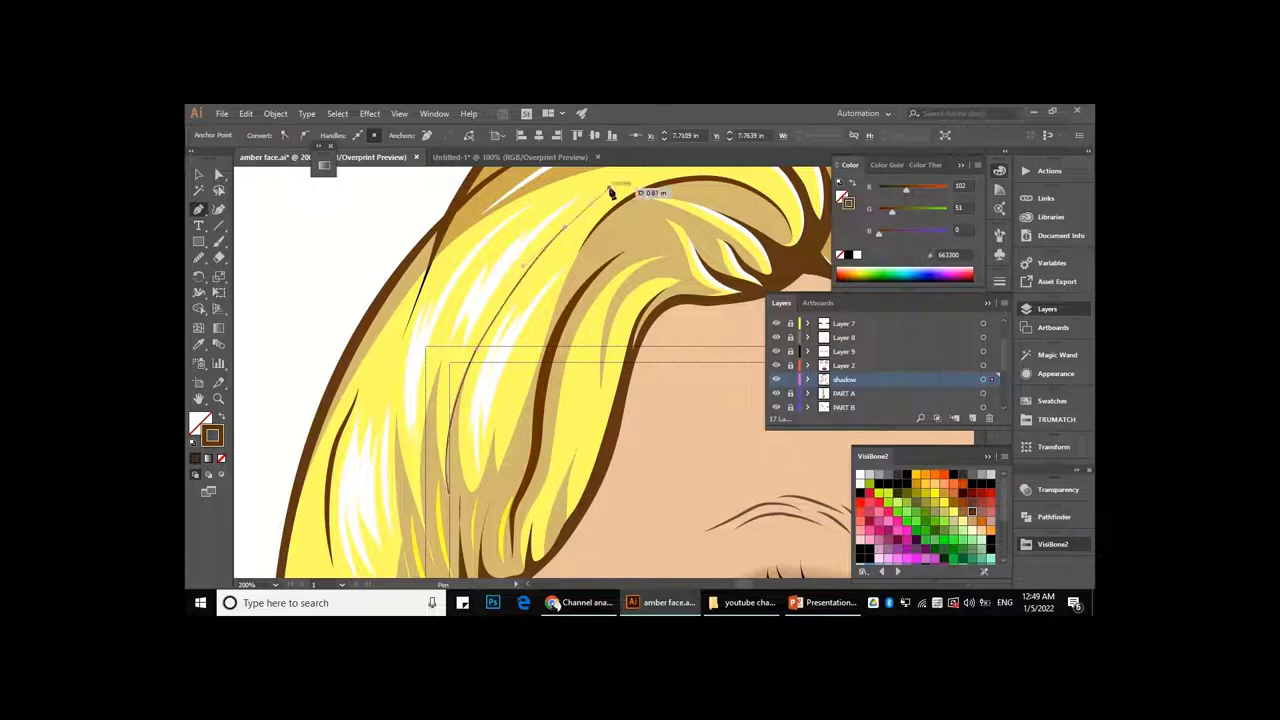
key("v")
scroll(548, 240, "down", 2)
scroll(463, 418, "up", 2)
scroll(466, 514, "down", 1)
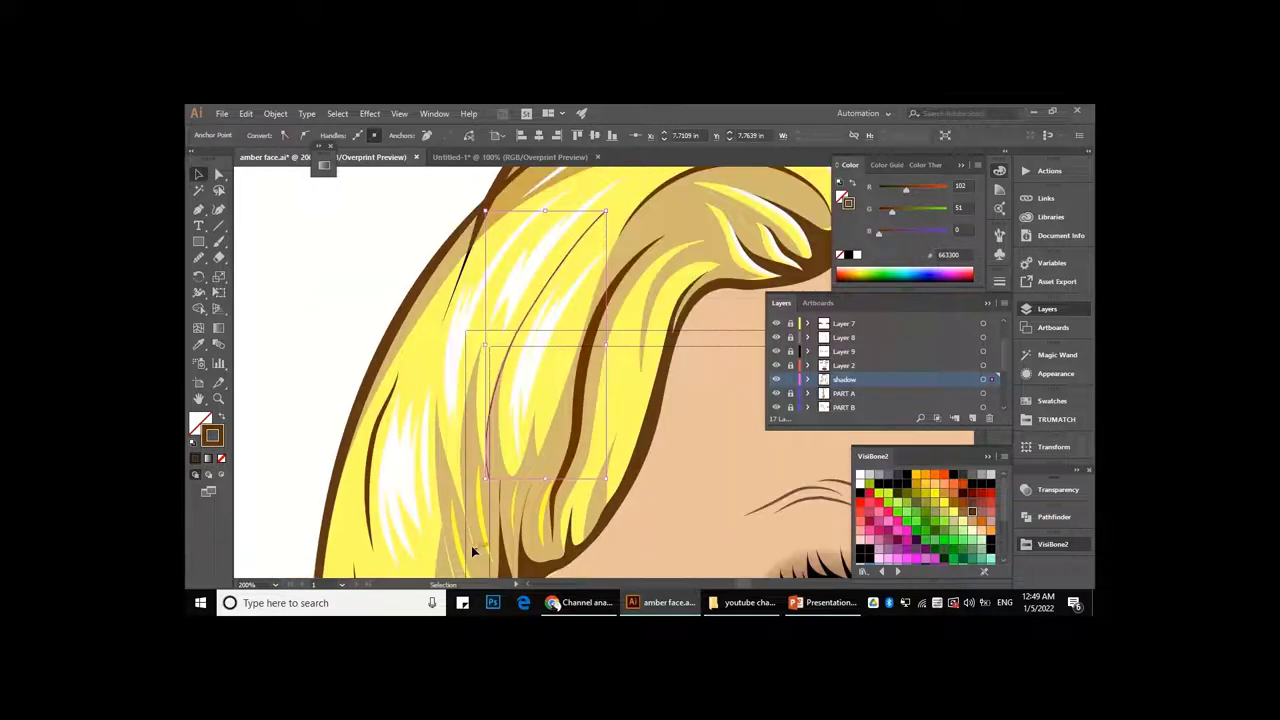
- Draw two more strand lines in the left hair, one reaching the hair edge
key("p")
left_click(465, 515)
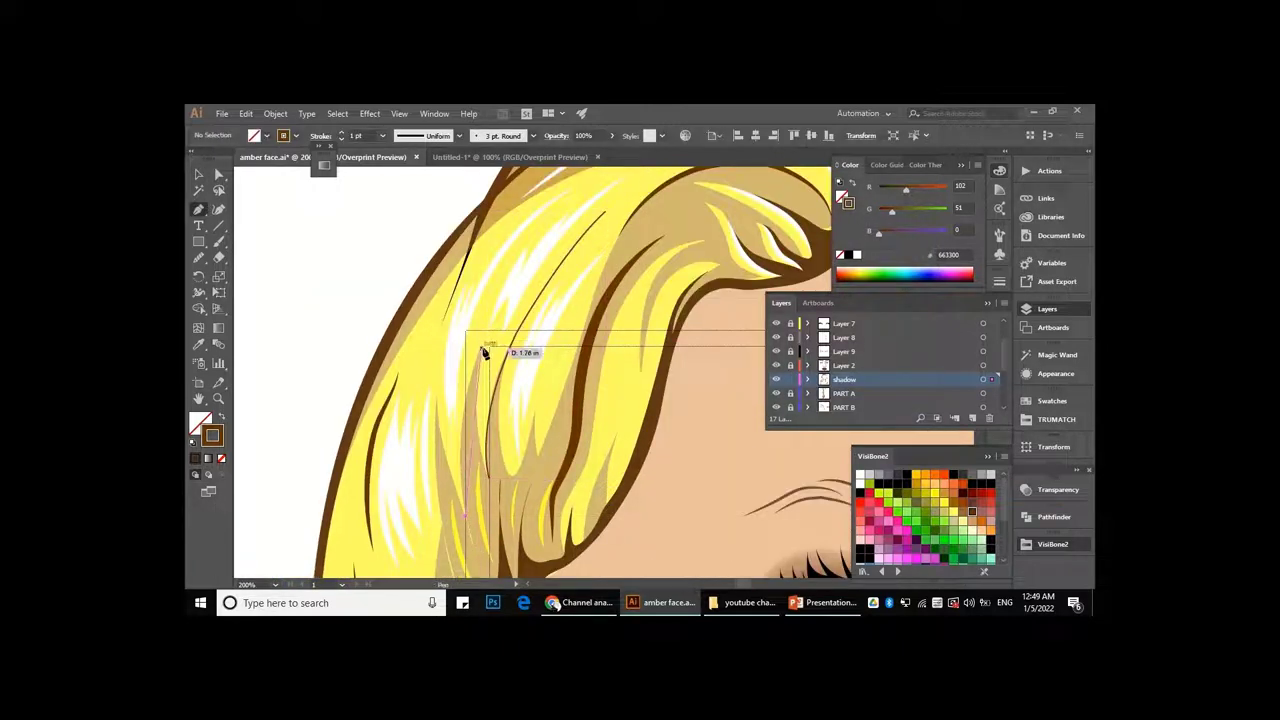
left_click(511, 271)
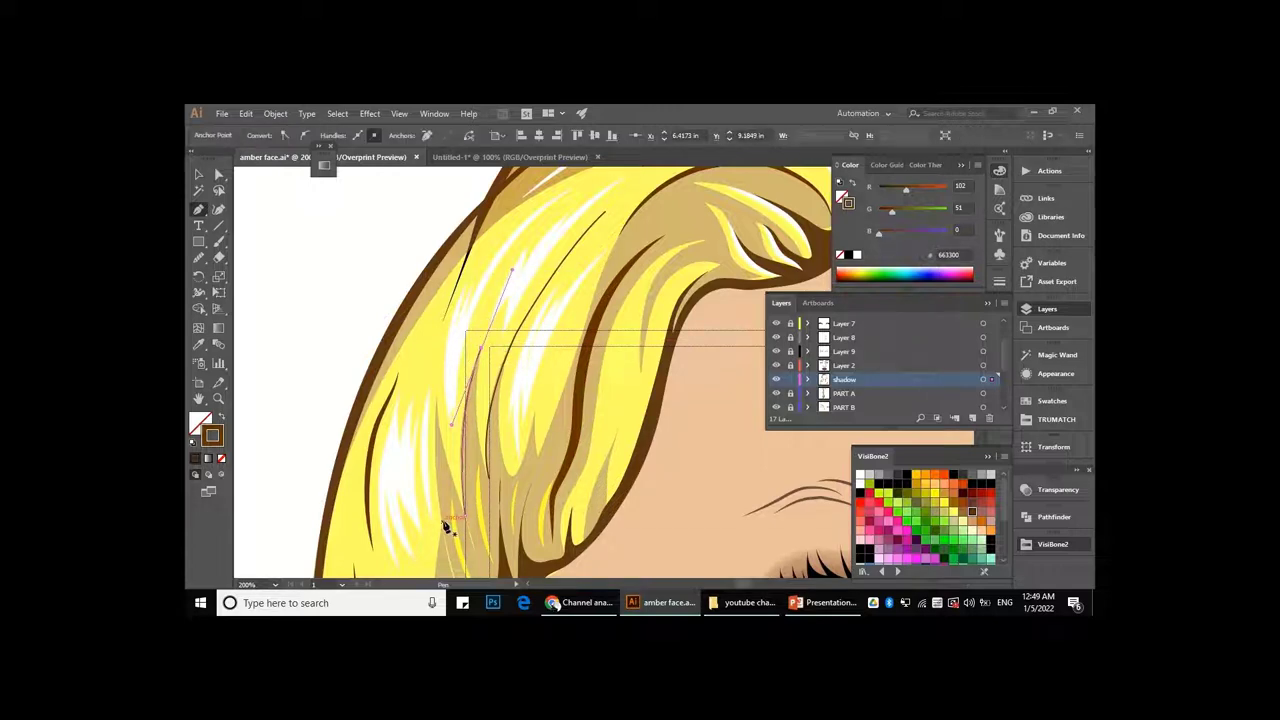
key("Escape")
left_click(444, 348)
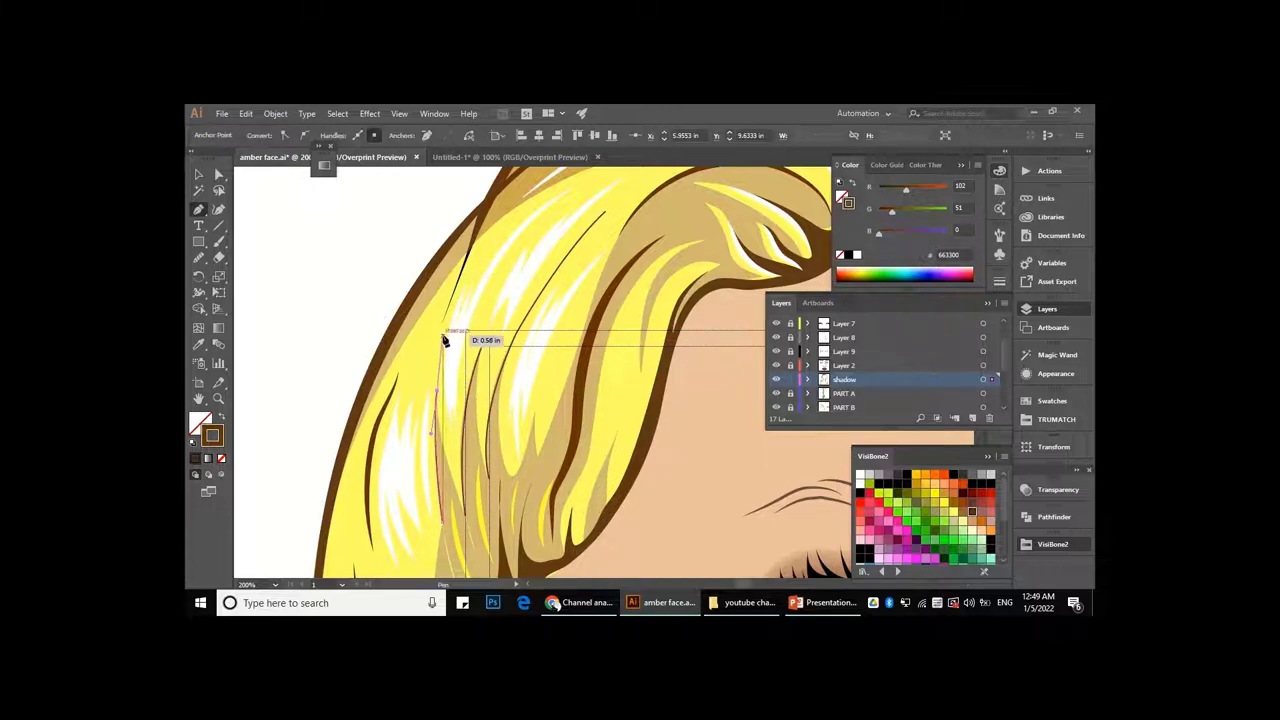
key("ctrl+minus")
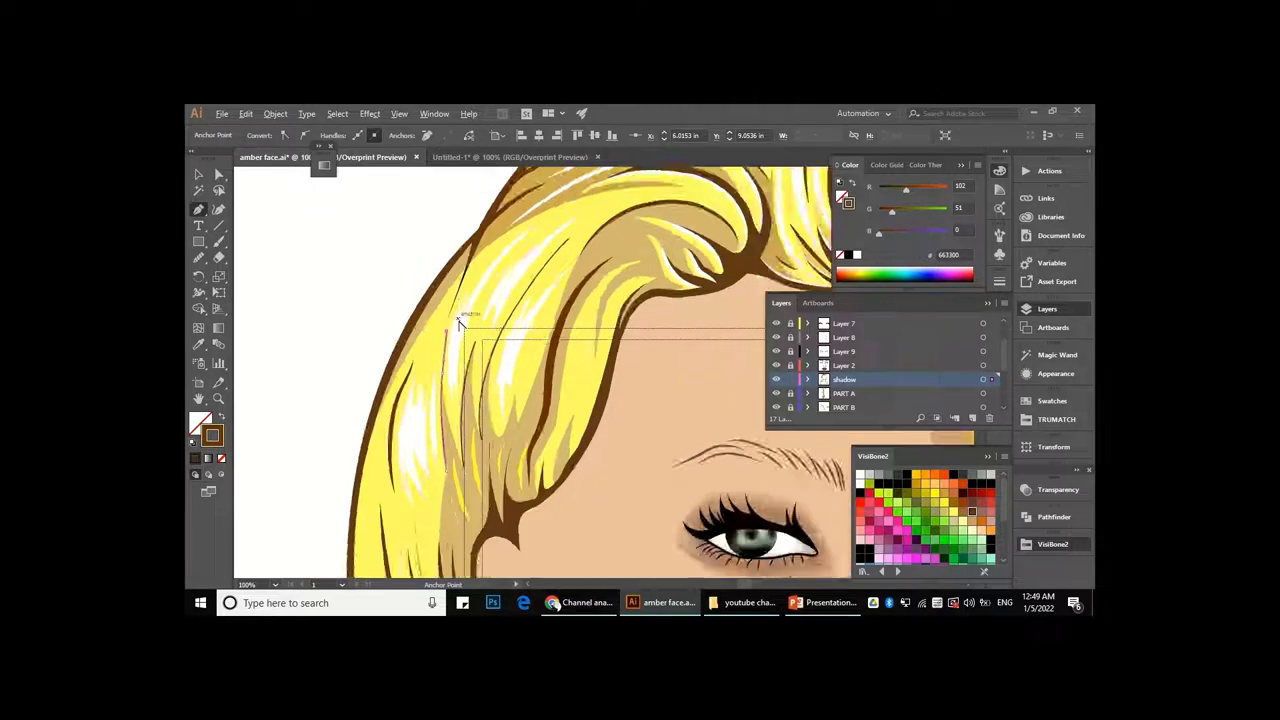
- Give the new strands a 4 pt stroke with tapered ends
key("ctrl+plus")
key("ctrl+minus")
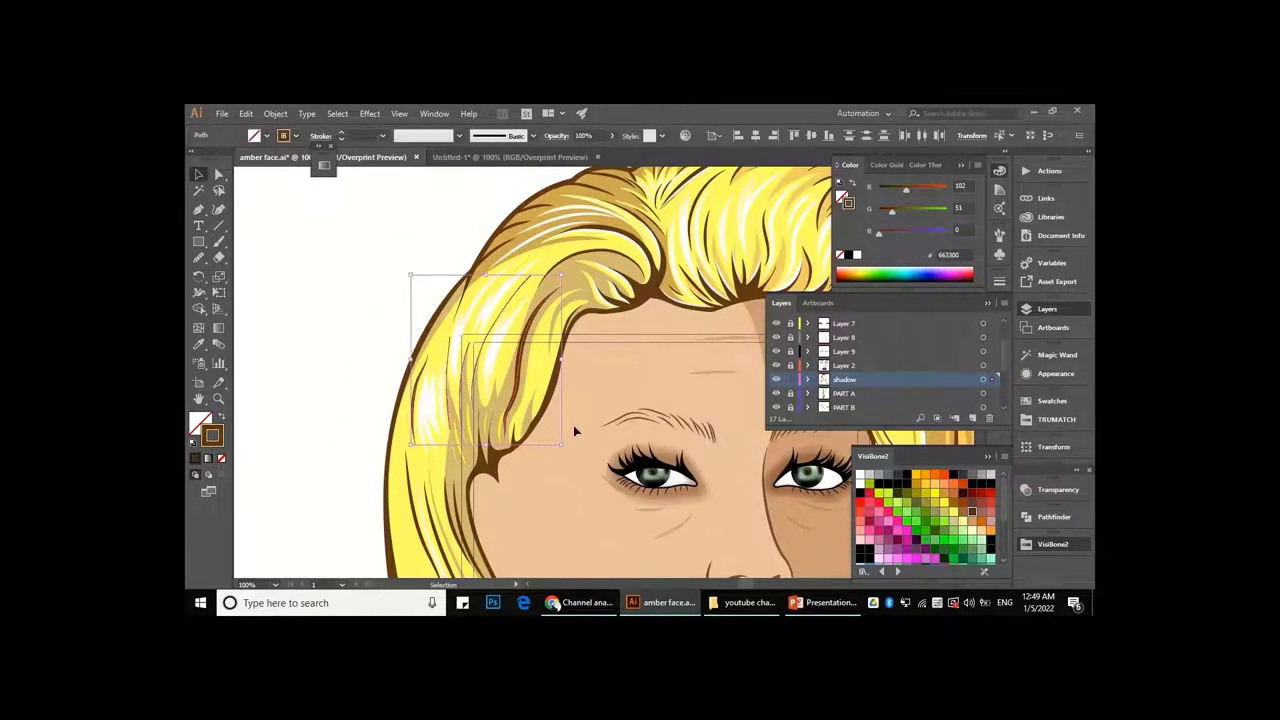
left_click(458, 135)
left_click(381, 135)
left_click(400, 248)
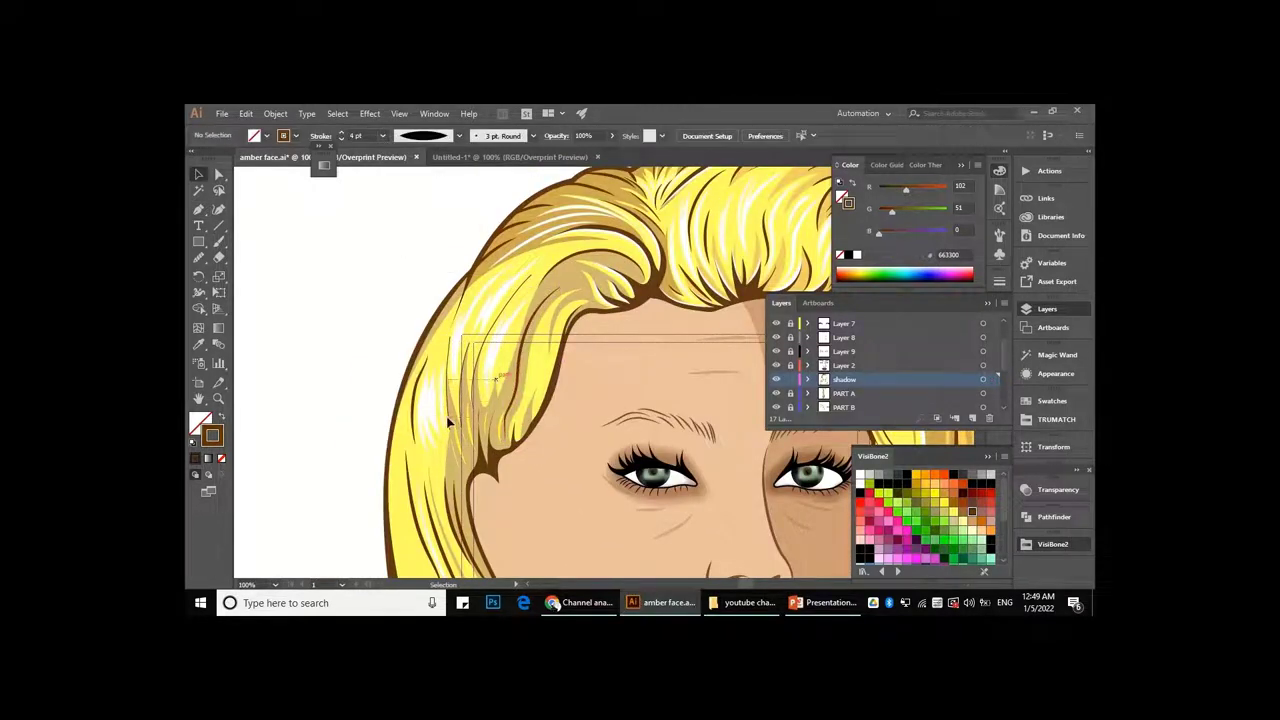
left_click(449, 410)
- Apply the tapered width profile at 5 pt to the strand, then deselect it
key("ctrl+plus")
key("ctrl+plus")
left_click(432, 135)
left_click(432, 178)
left_click(381, 135)
left_click(400, 248)
key("ctrl+shift+a")
key("ctrl+minus")
key("ctrl+minus")
key("ctrl+minus")
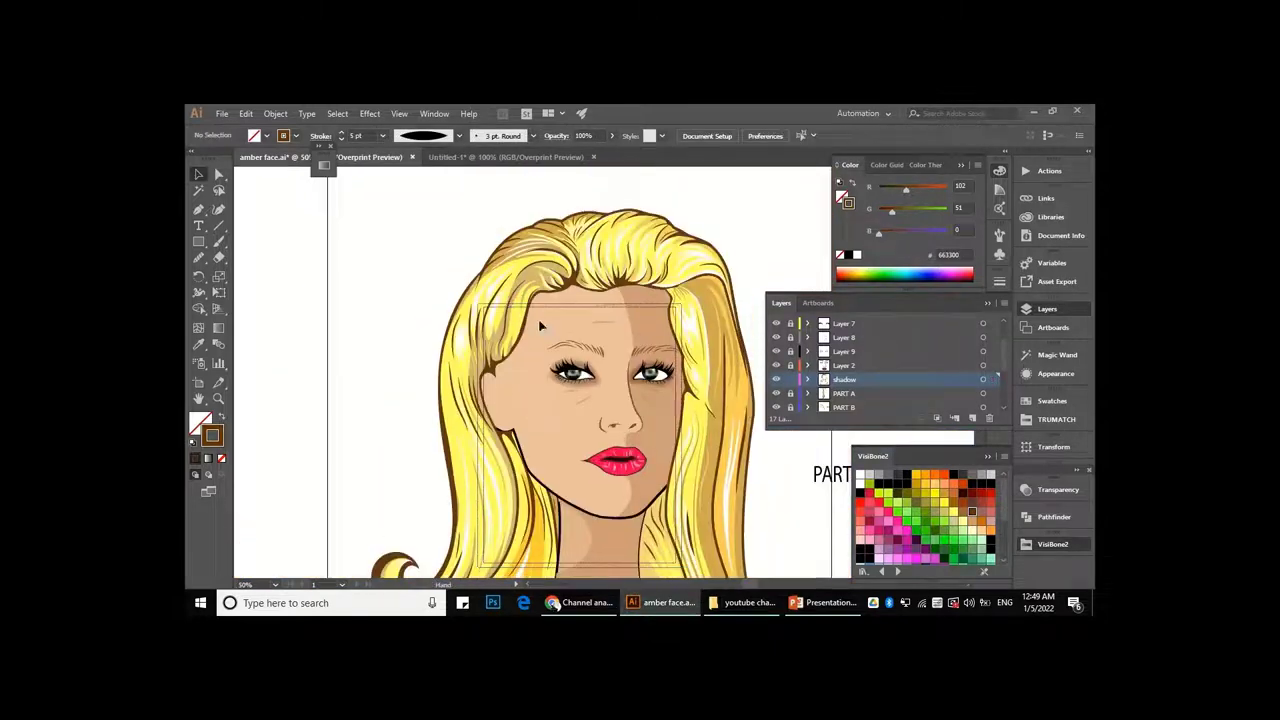
- Draw a Pen path curving along the hair swoop toward the left hair
scroll(548, 315, "up", 4)
key("p")
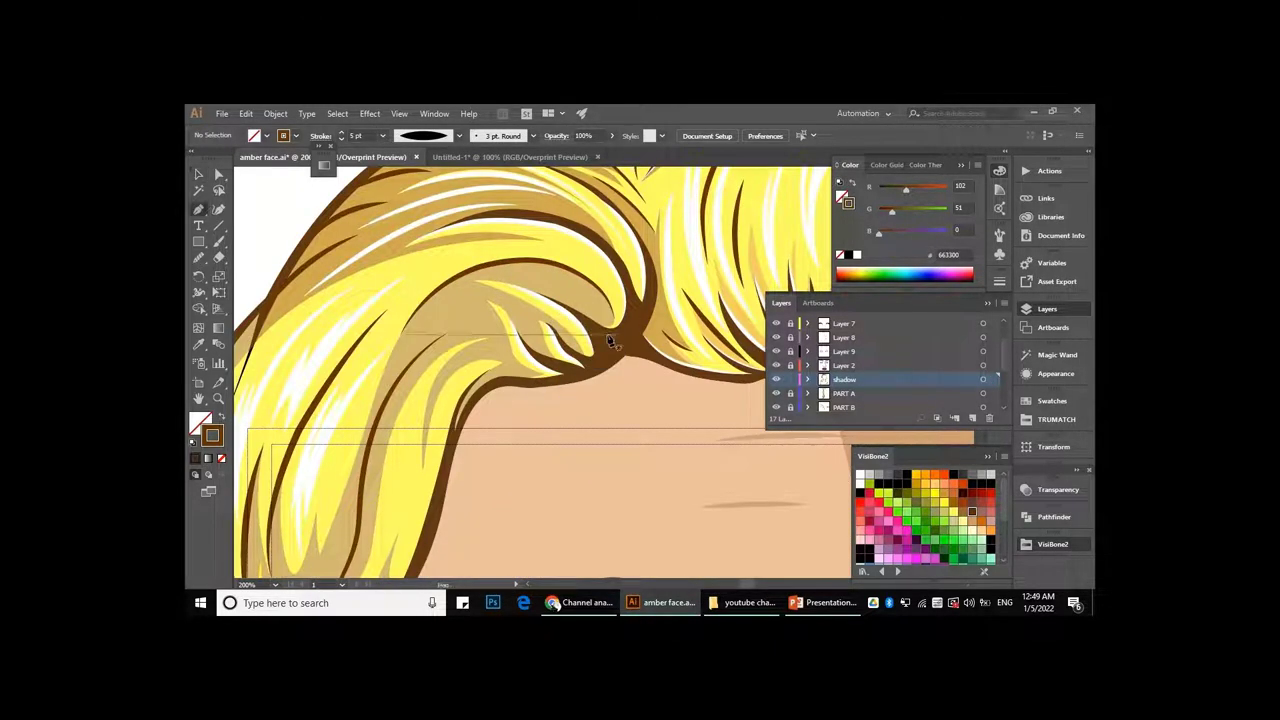
left_click_drag(555, 237, 555, 285)
left_click(480, 259)
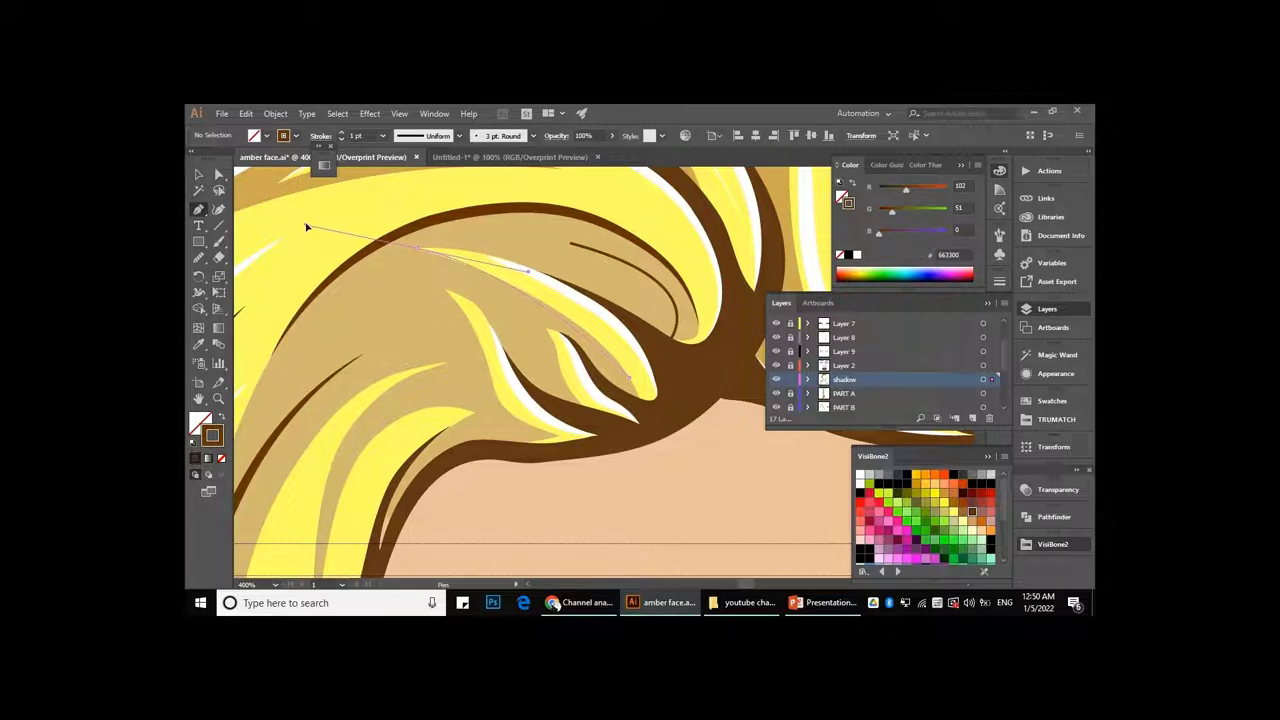
left_click_drag(324, 234, 366, 262)
scroll(419, 252, "down", 1)
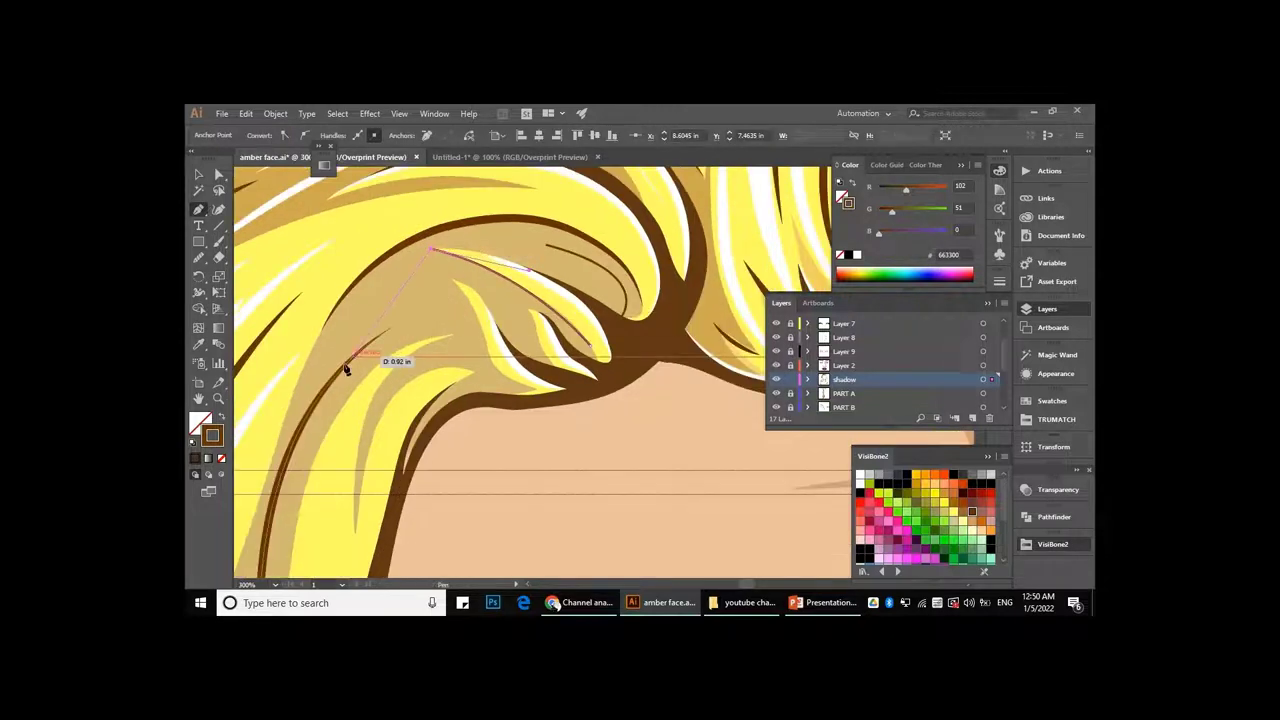
- Smooth the strand's curve with the Curvature tool, then reselect the strand
left_click(218, 209)
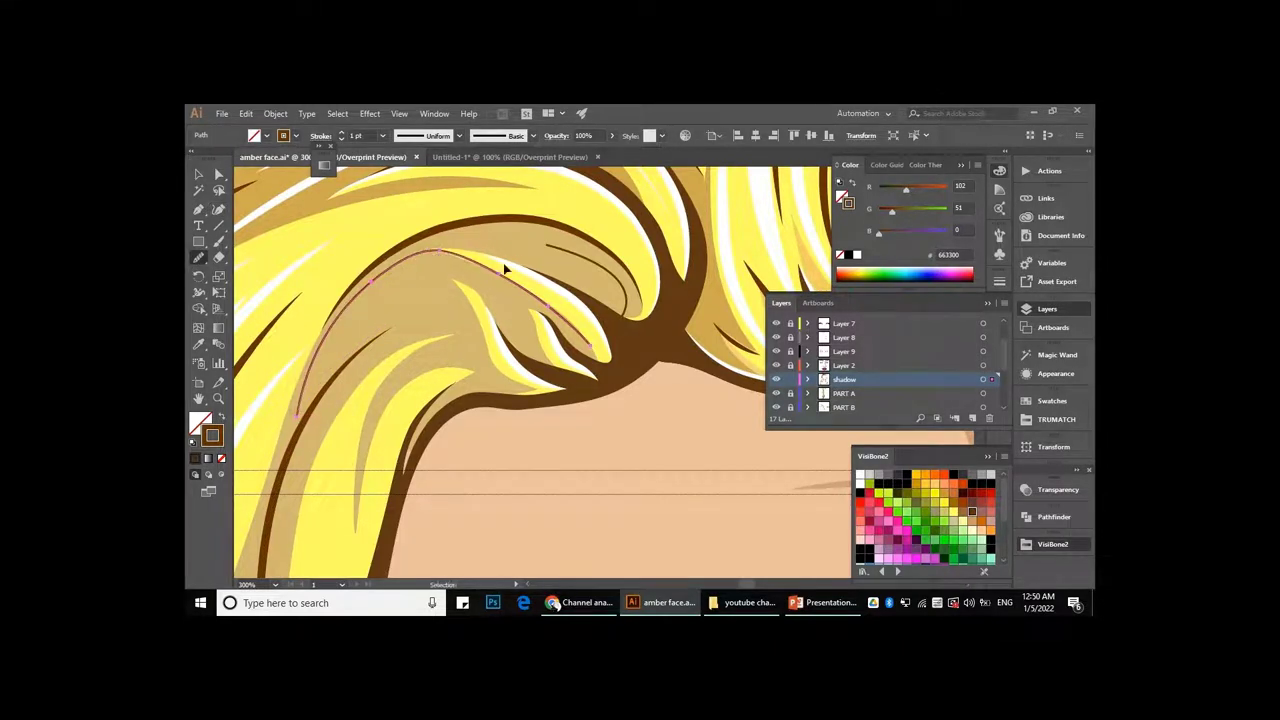
scroll(511, 263, "down", 3)
key("v")
left_click(671, 366)
scroll(512, 318, "up", 3)
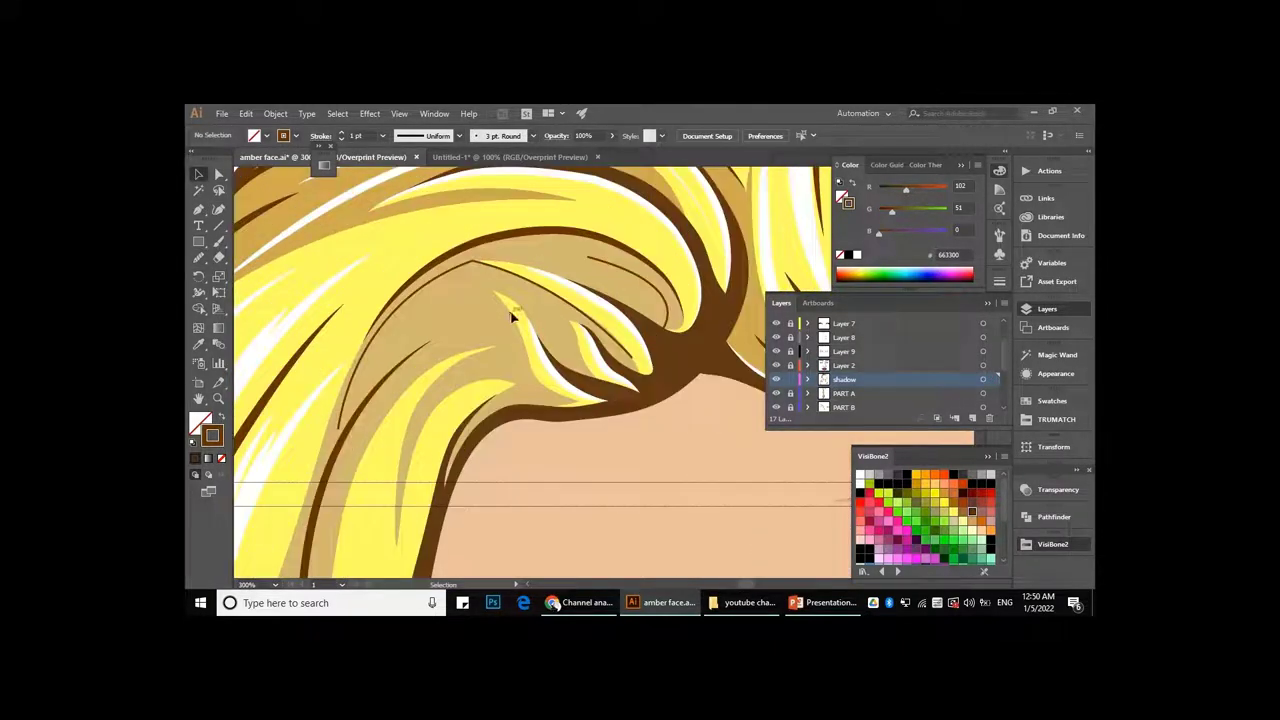
left_click(479, 265)
key("v")
scroll(486, 286, "up", 2)
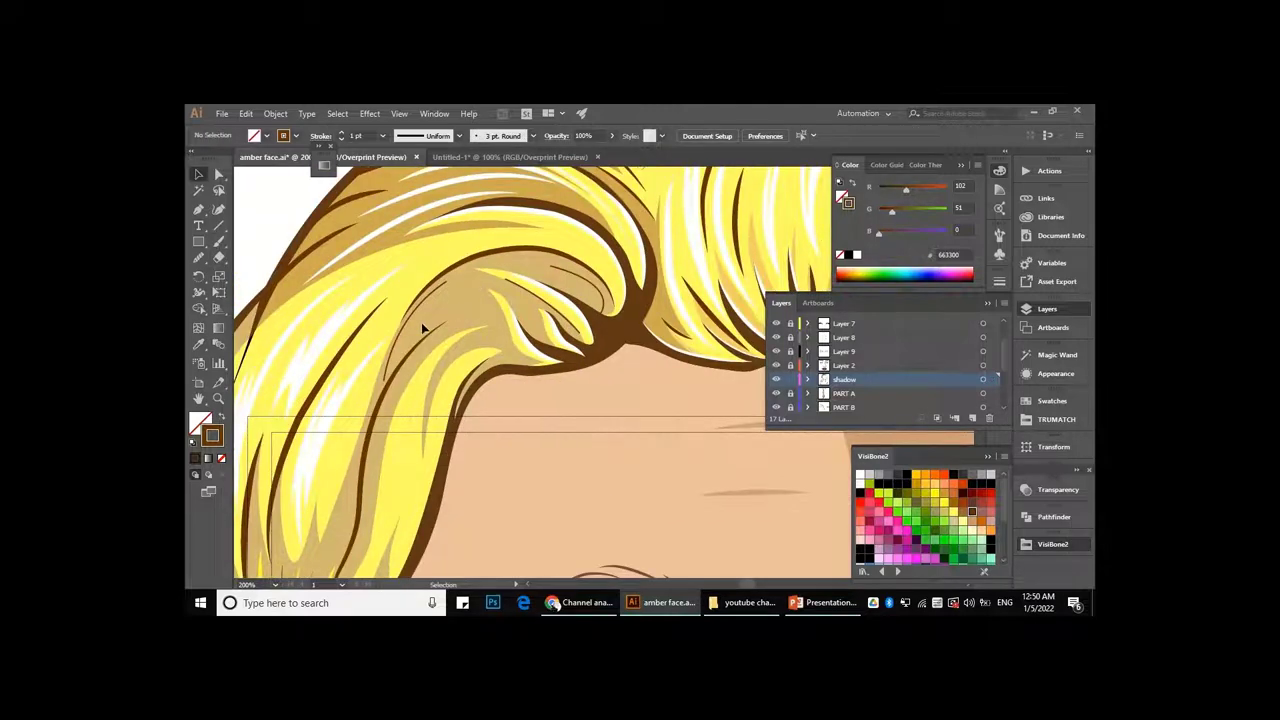
scroll(427, 324, "down", 2)
- Confirm the eraser size in Eraser Tool Options and inspect the strand's end
double_click(219, 257)
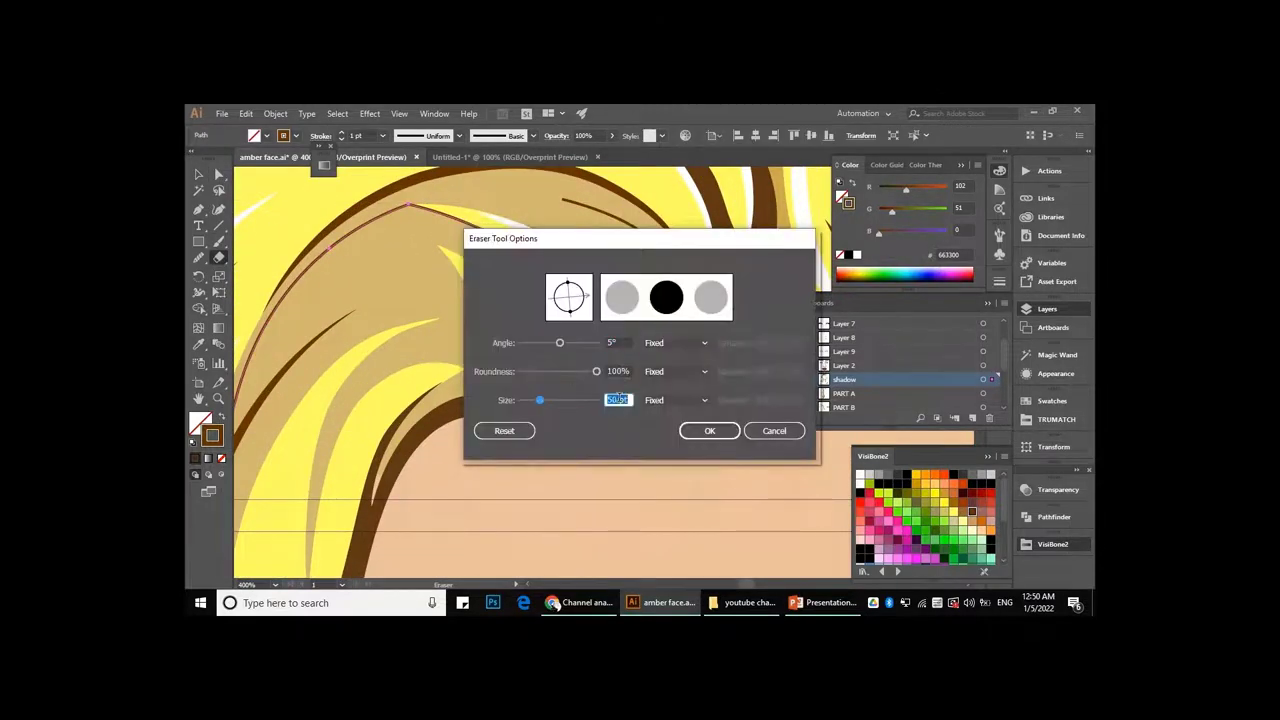
key("Return")
key("v")
scroll(547, 259, "up", 2)
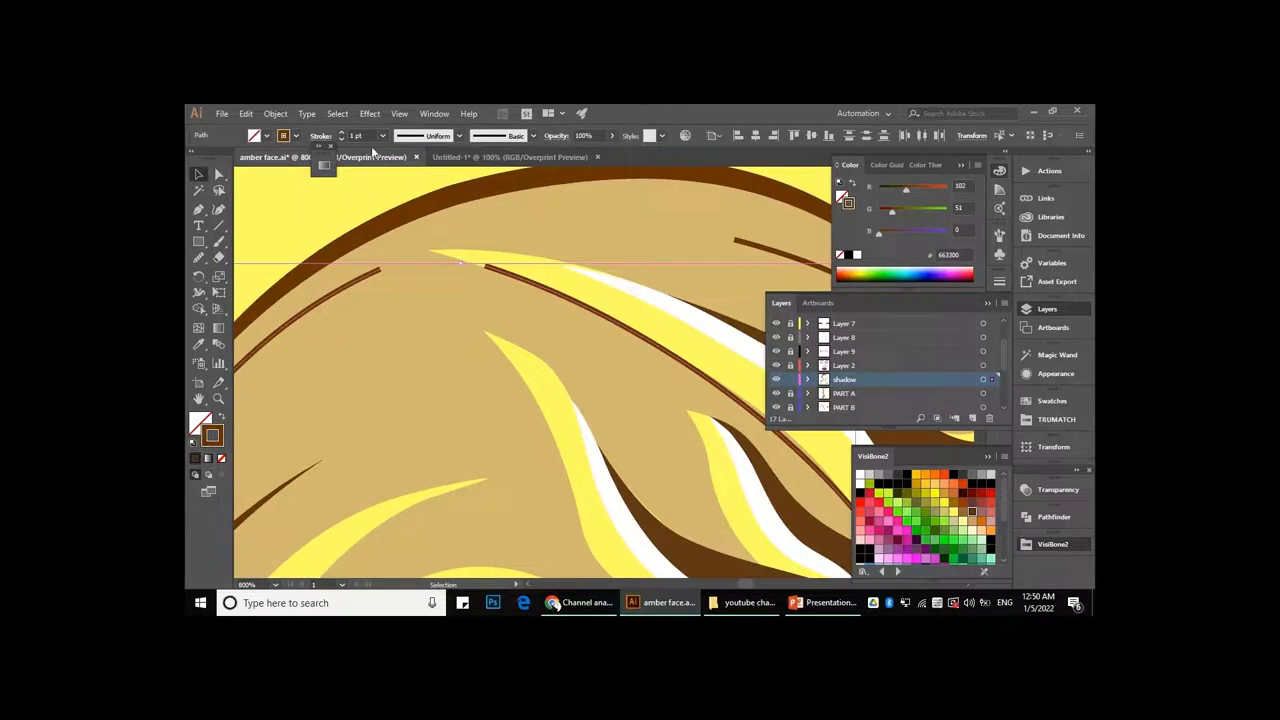
scroll(403, 238, "down", 4)
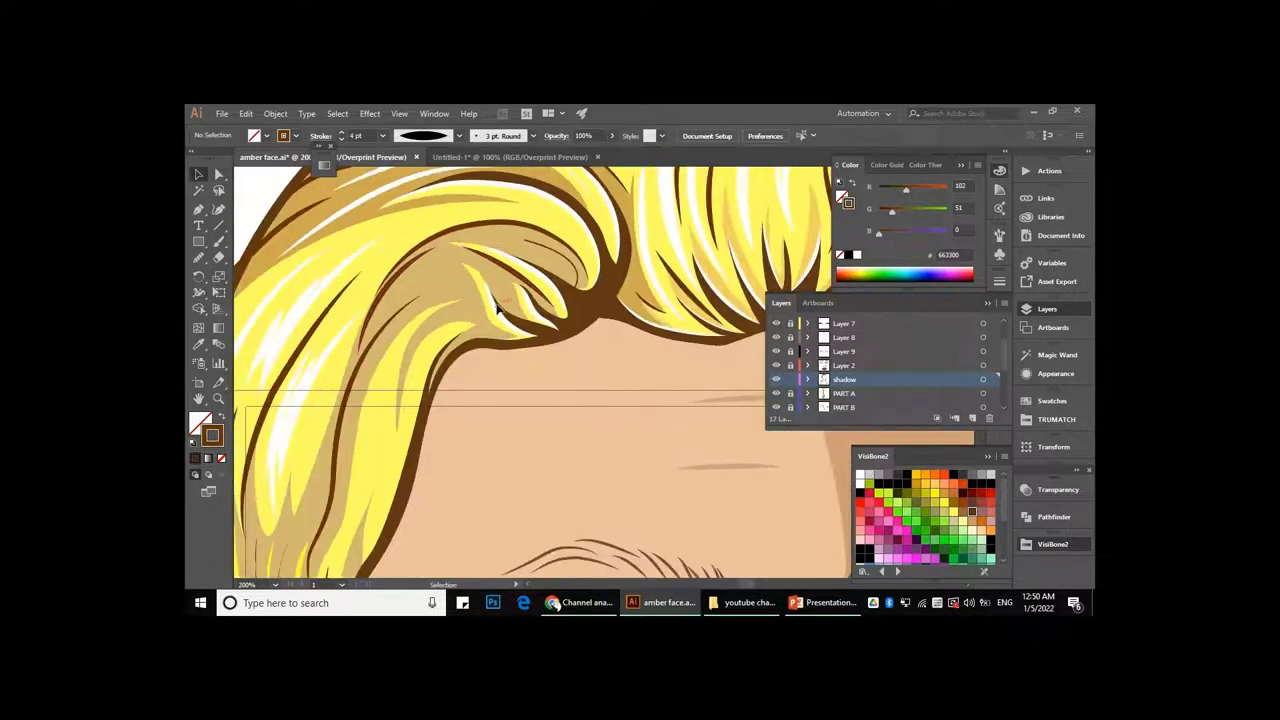
scroll(497, 310, "up", 2)
- Select a segment of the strand path with Direct Selection, then deselect it
key("a")
left_click(371, 205)
scroll(533, 267, "down", 1)
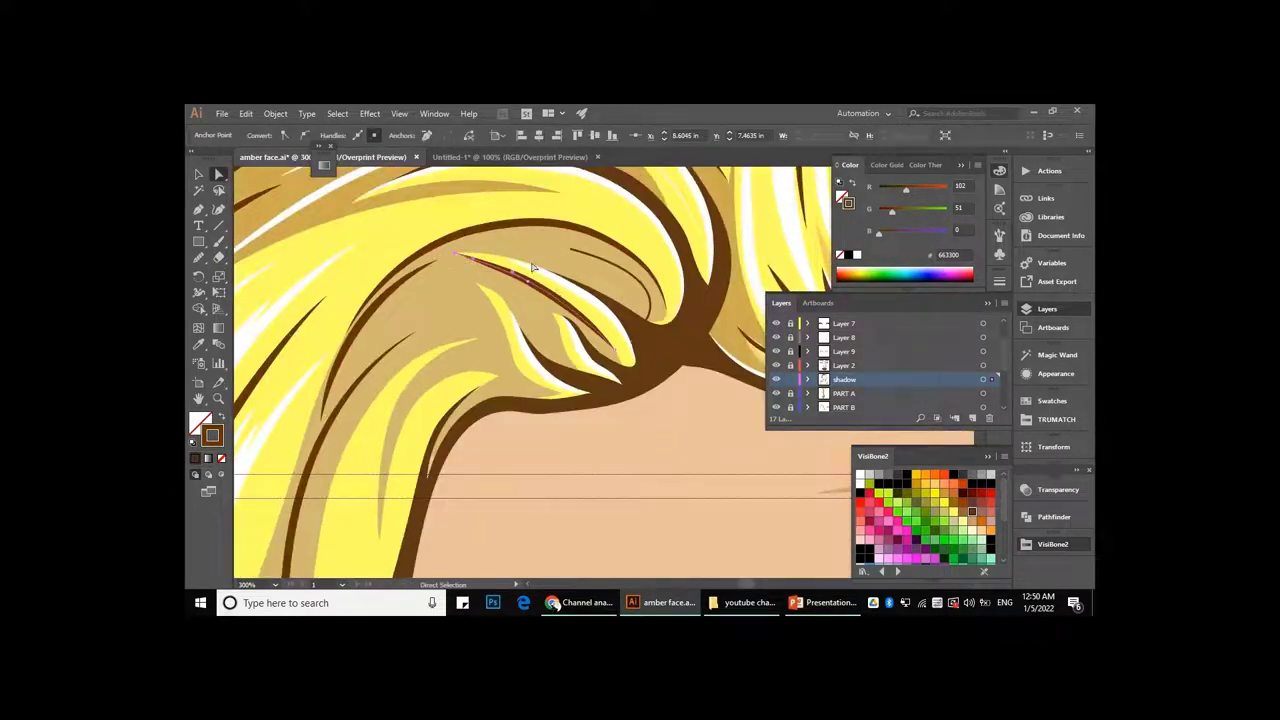
key("v")
left_click(527, 285)
scroll(485, 301, "down", 2)
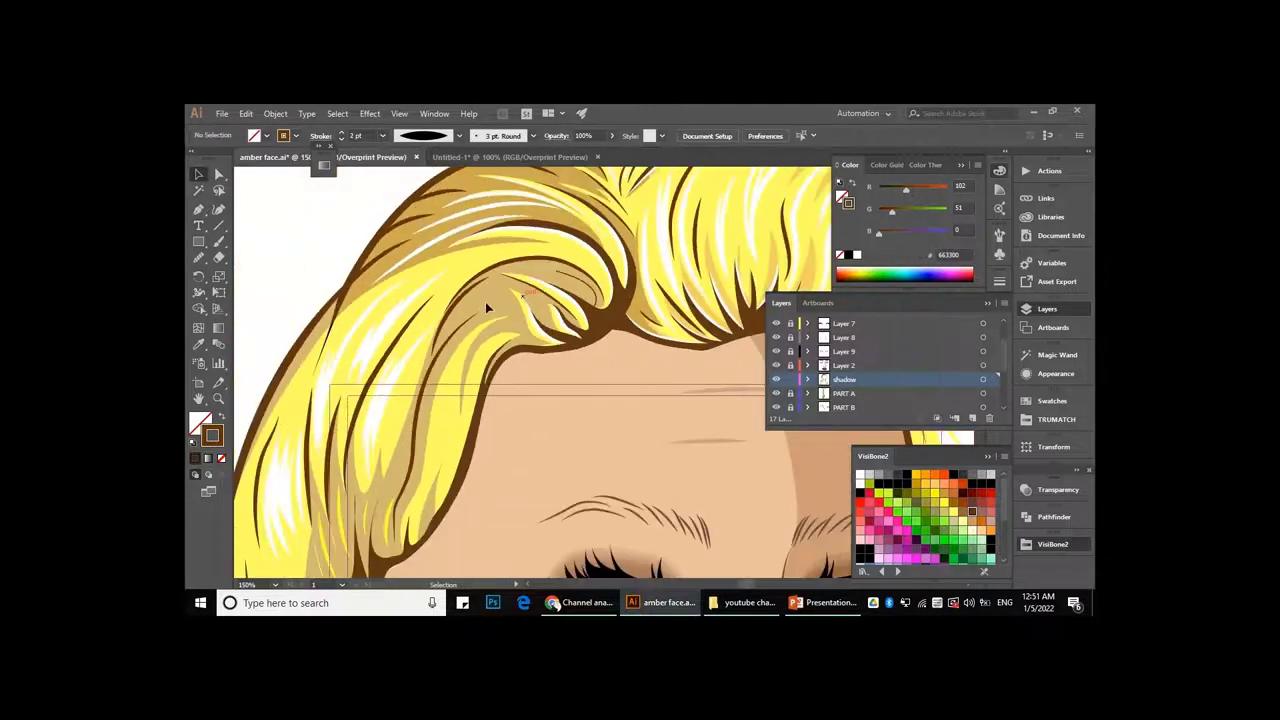
scroll(485, 301, "up", 2)
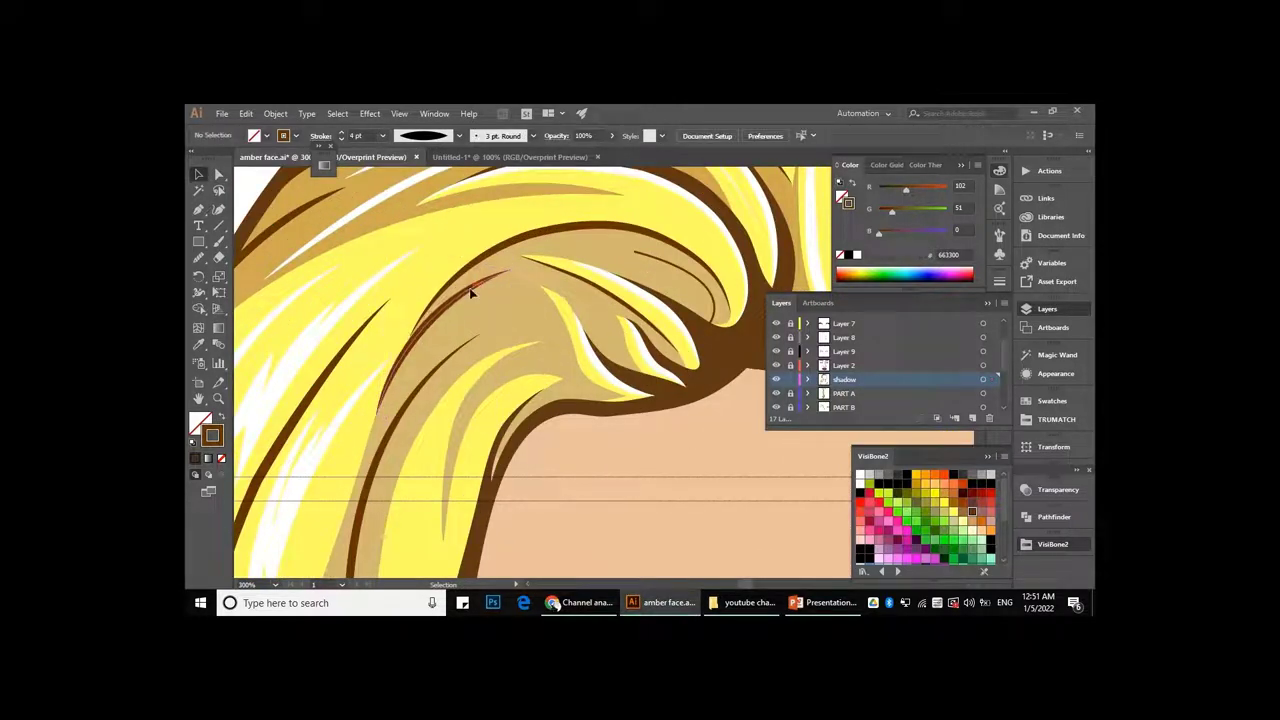
scroll(509, 320, "down", 2)
- Stretch the brown strand shape further down the hair and dismiss the alert
left_click(406, 373)
left_click_drag(406, 373, 412, 405)
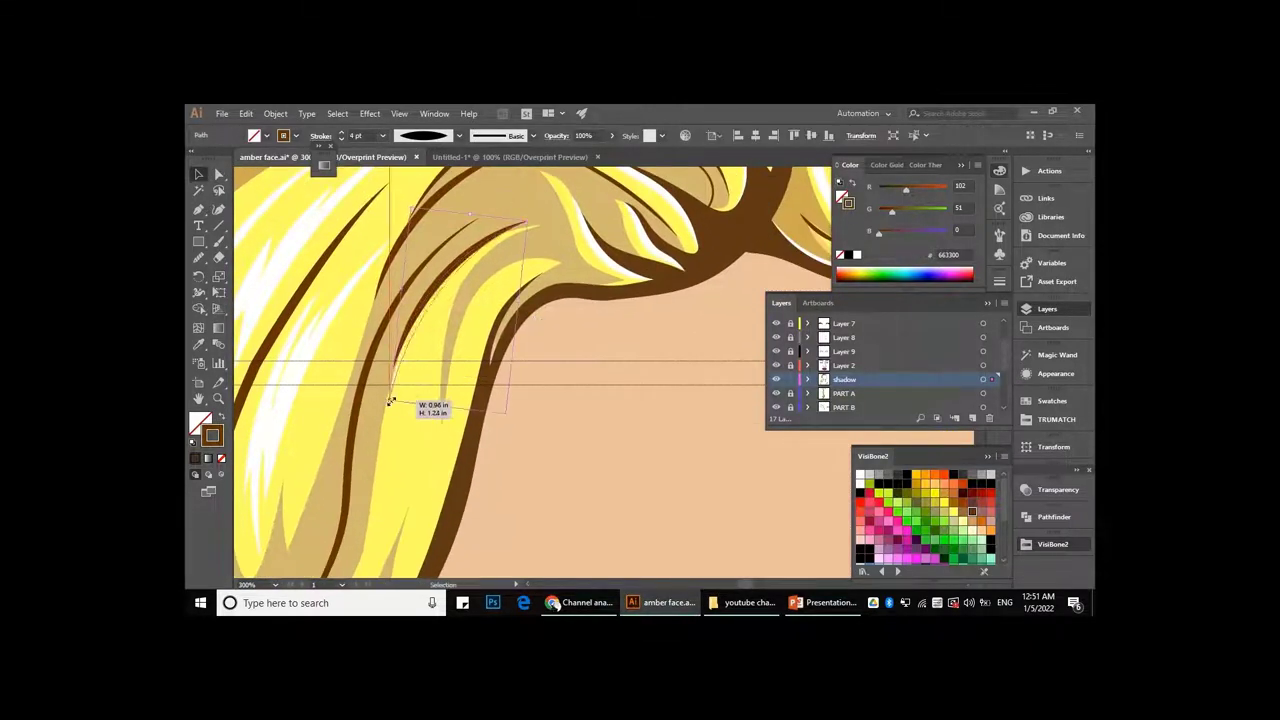
left_click(445, 300)
key("Return")
key("shift+grave")
scroll(497, 245, "up", 3)
- Drag the strand's edge anchor to narrow its tip, then deselect
key("a")
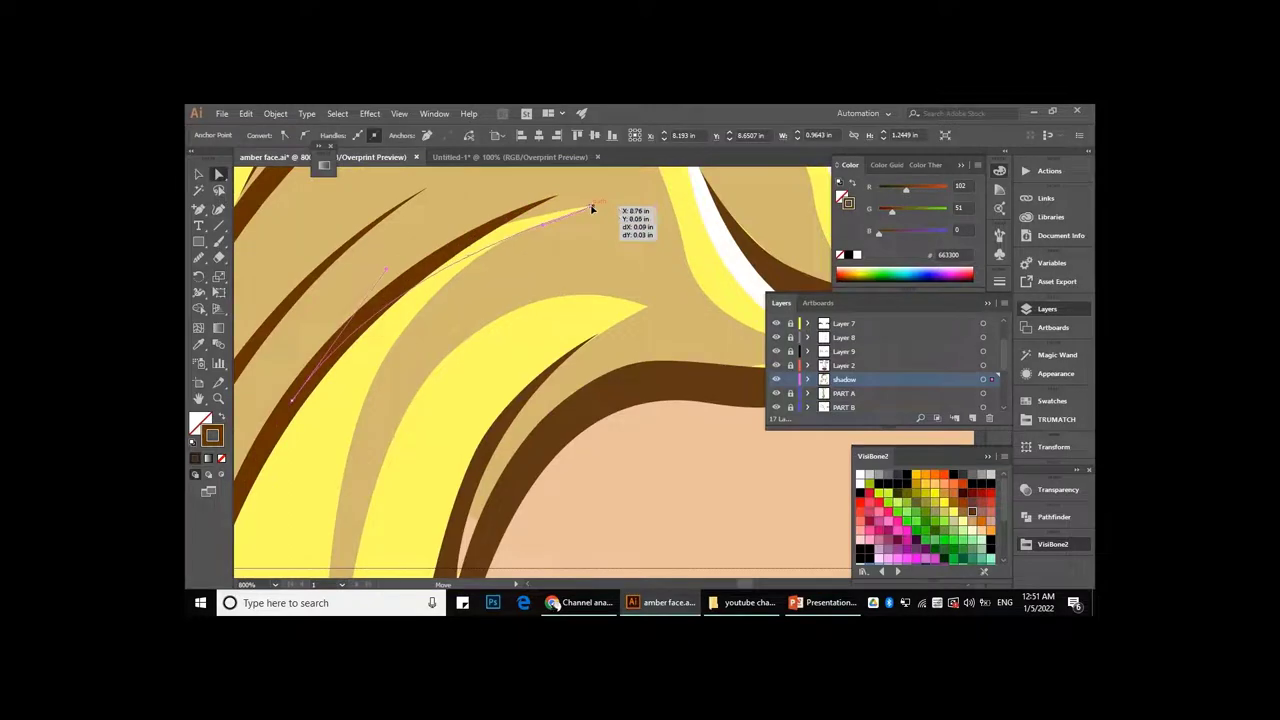
left_click_drag(440, 278, 432, 257)
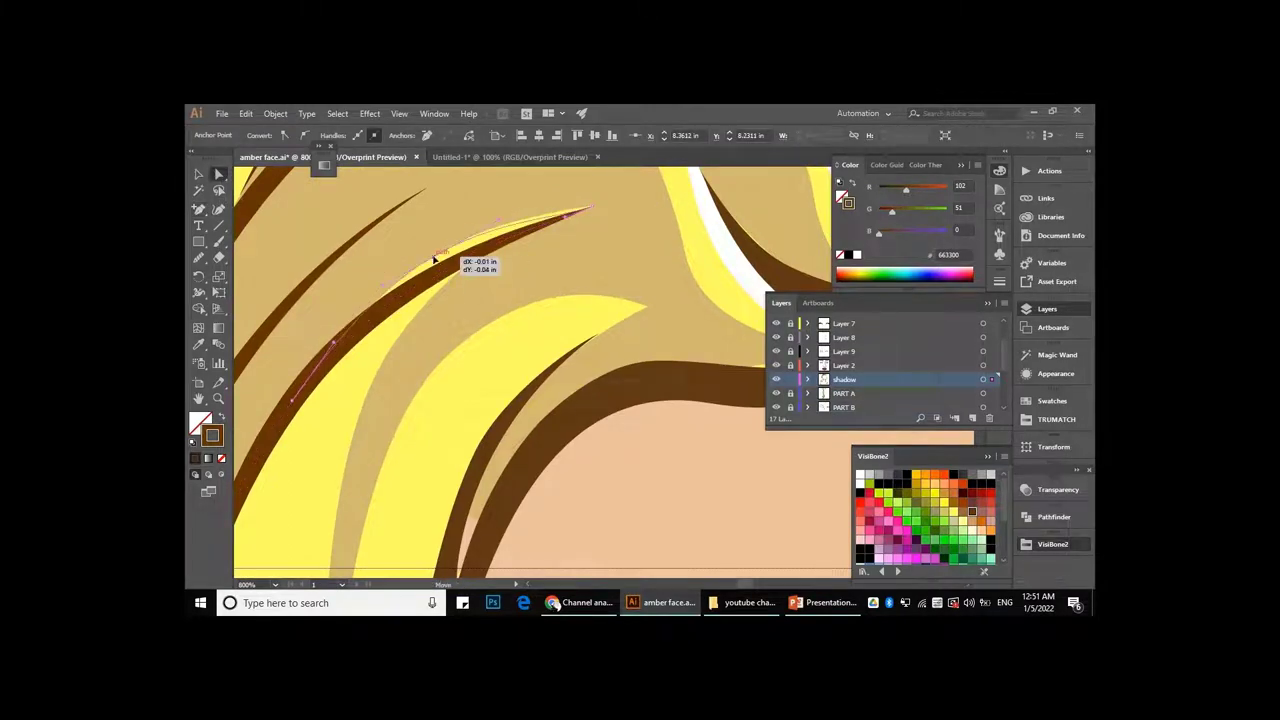
left_click(590, 208)
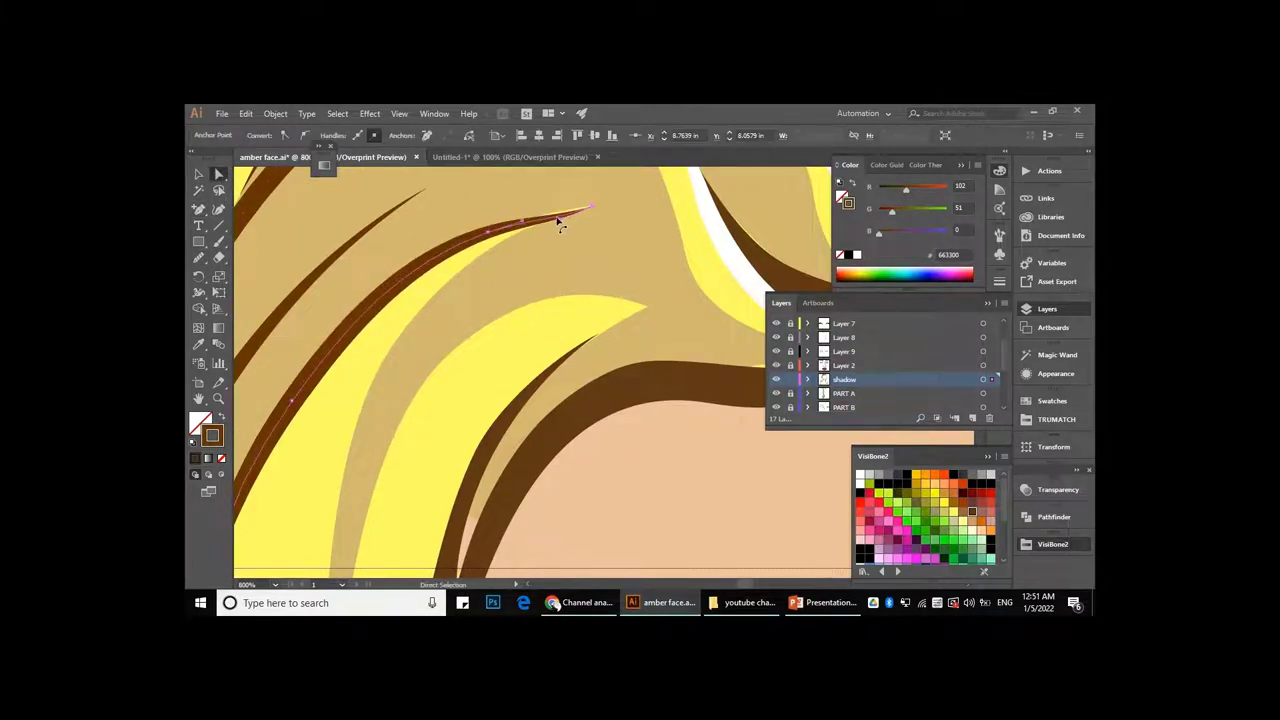
scroll(600, 208, "down", 3)
scroll(491, 302, "up", 2)
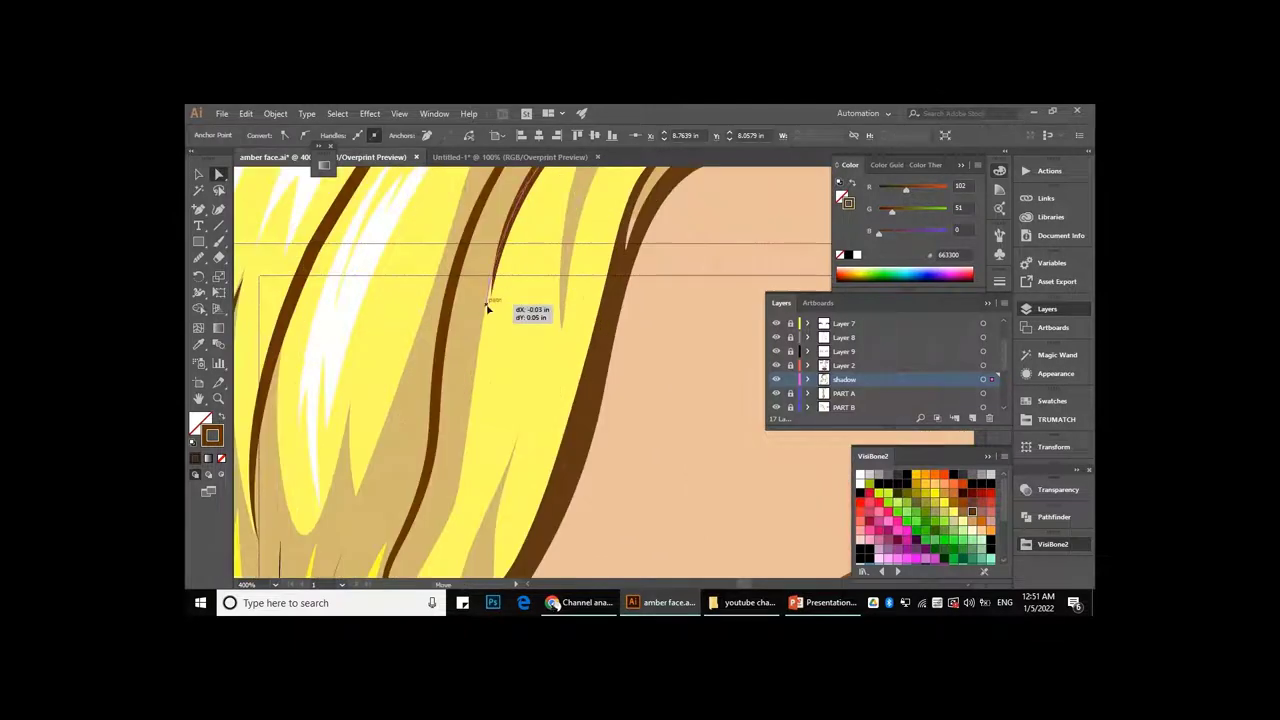
scroll(501, 316, "down", 3)
key("ctrl+shift+a")
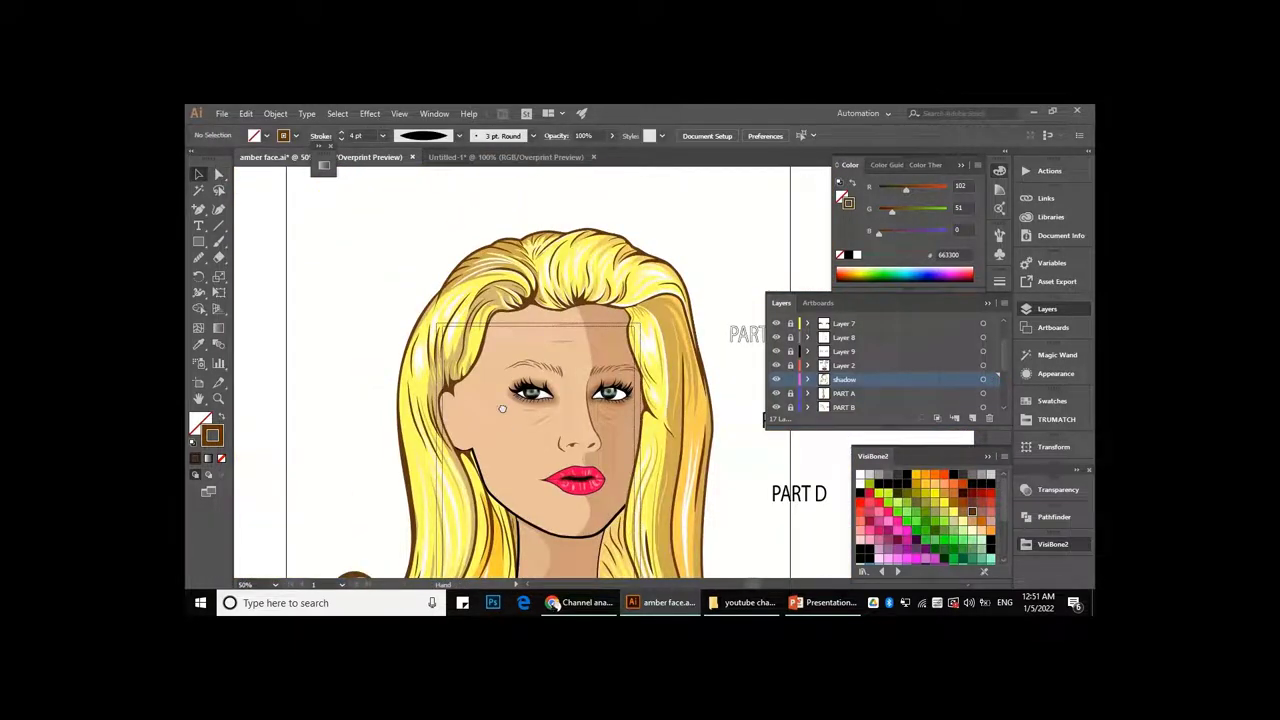
- Select an anchor on a hair strand, inspect it, then deselect
scroll(419, 364, "up", 2)
key("a")
left_click(429, 343)
scroll(430, 340, "up", 2)
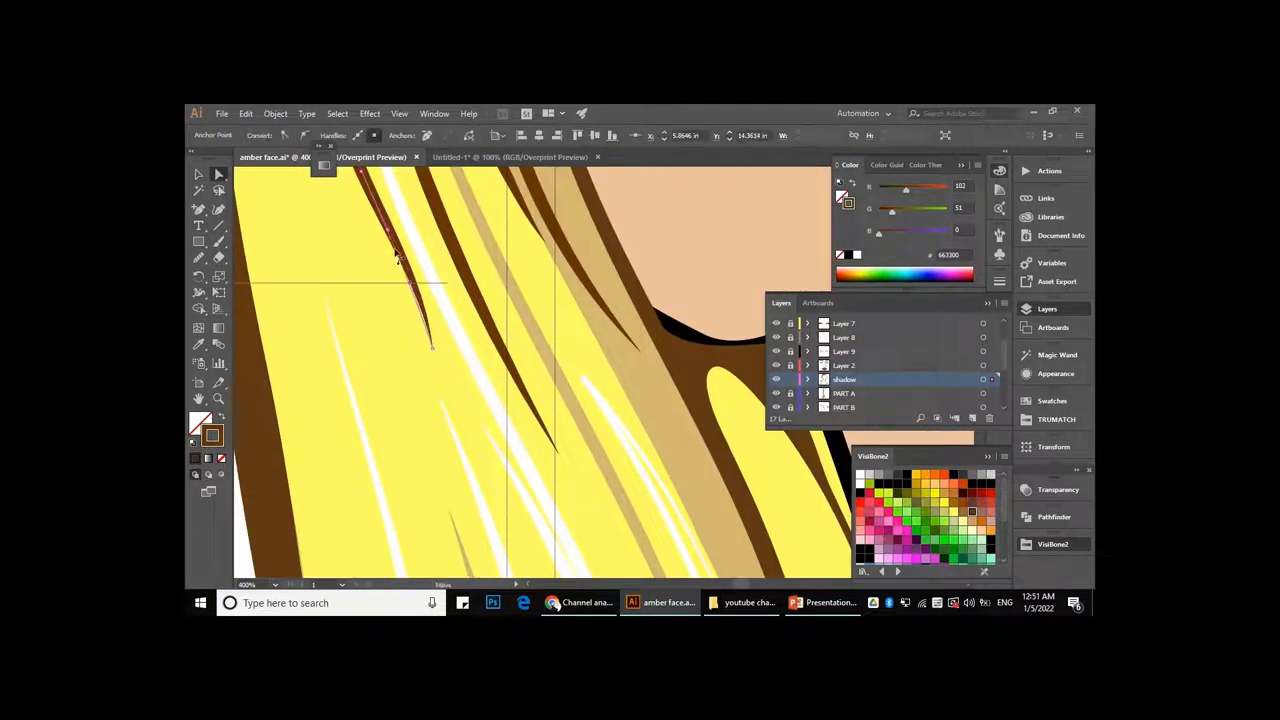
scroll(410, 286, "down", 3)
key("ctrl+shift+a")
scroll(549, 371, "up", 2)
scroll(481, 368, "down", 2)
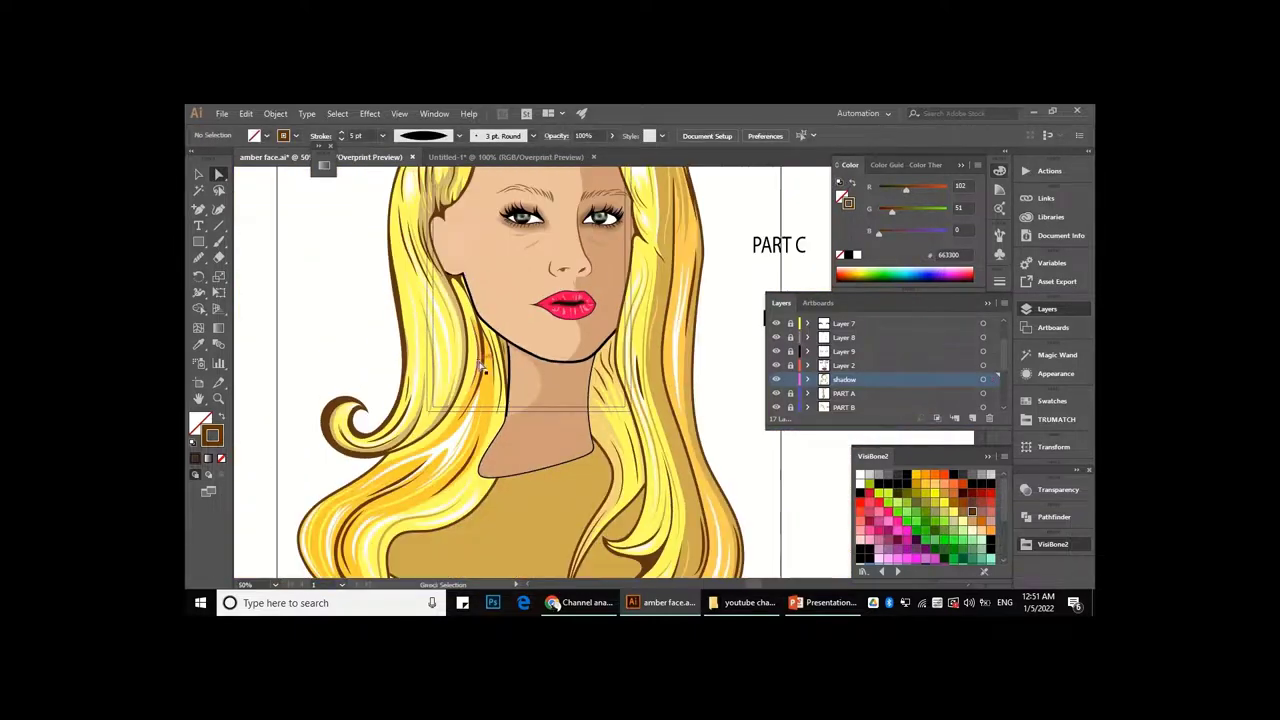
scroll(481, 368, "up", 1)
scroll(629, 380, "down", 3)
scroll(666, 251, "up", 4)
- Select the strand curve on the right side hair
key("v")
left_click(652, 338)
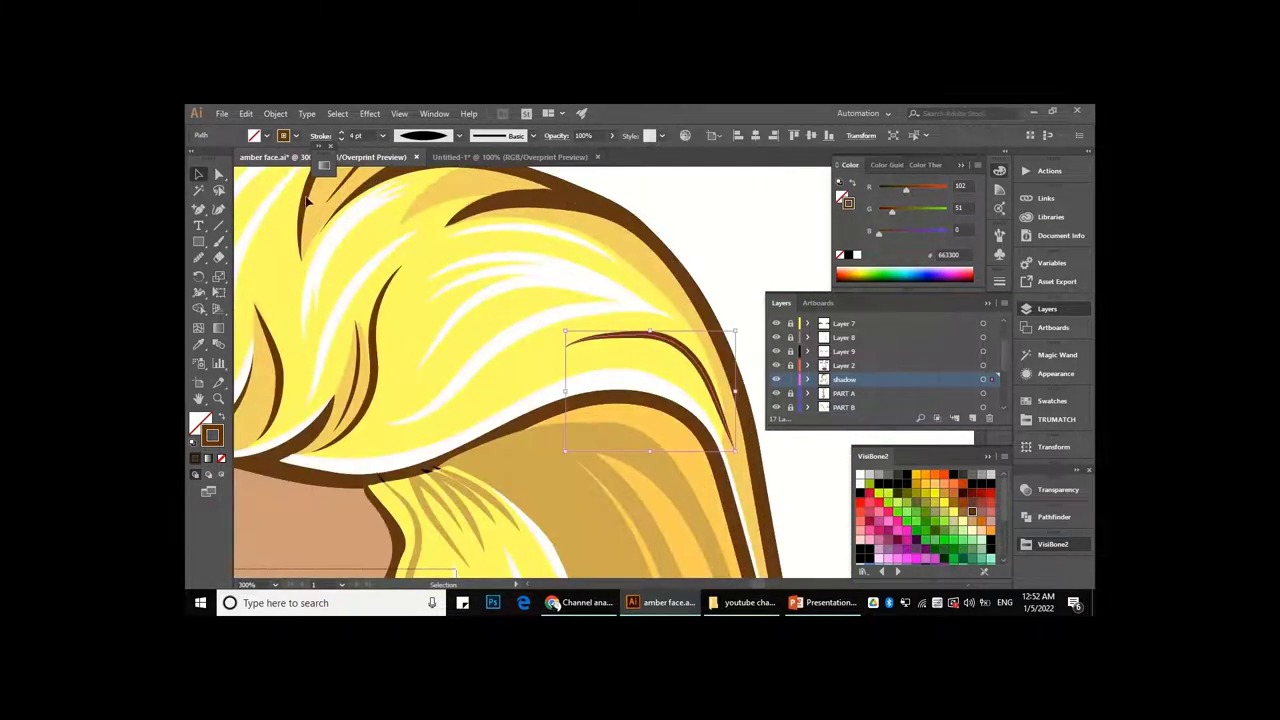
key("v")
key("ctrl+shift+a")
scroll(639, 274, "down", 3)
scroll(563, 266, "up", 2)
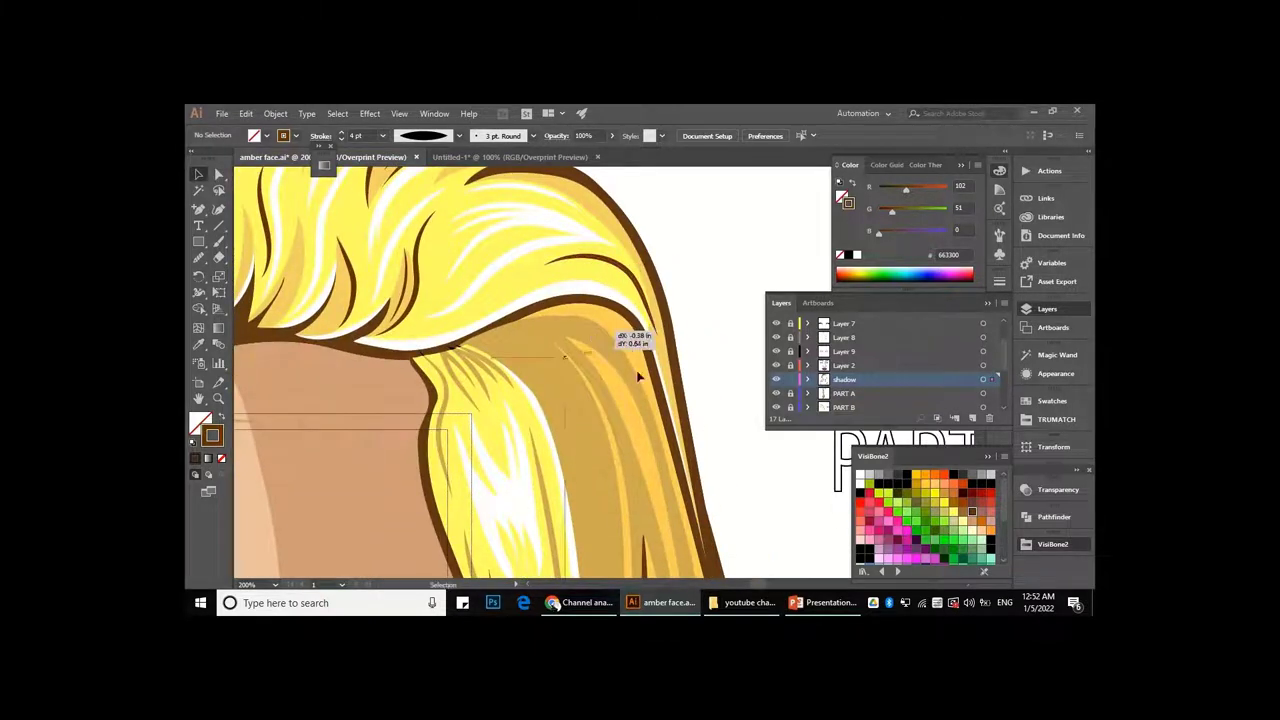
left_click(614, 378)
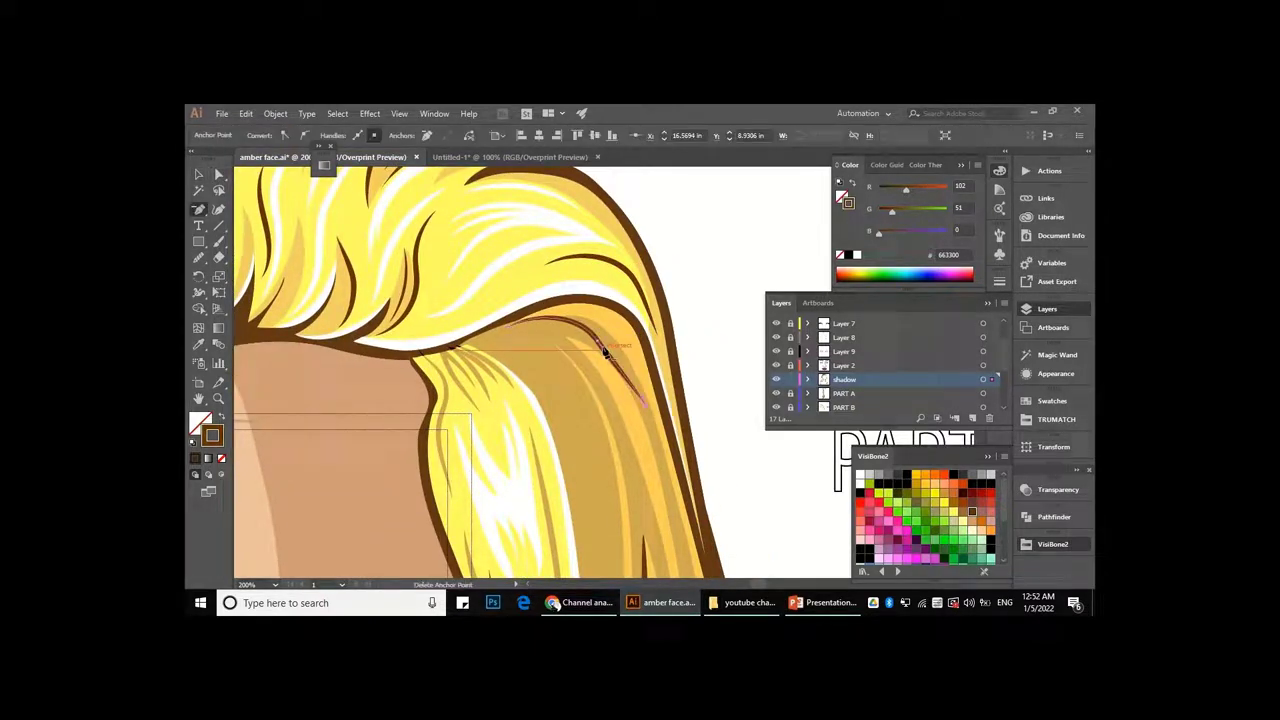
- Drag an anchor to extend the strand curve down the side hair
key("a")
scroll(513, 323, "up", 3)
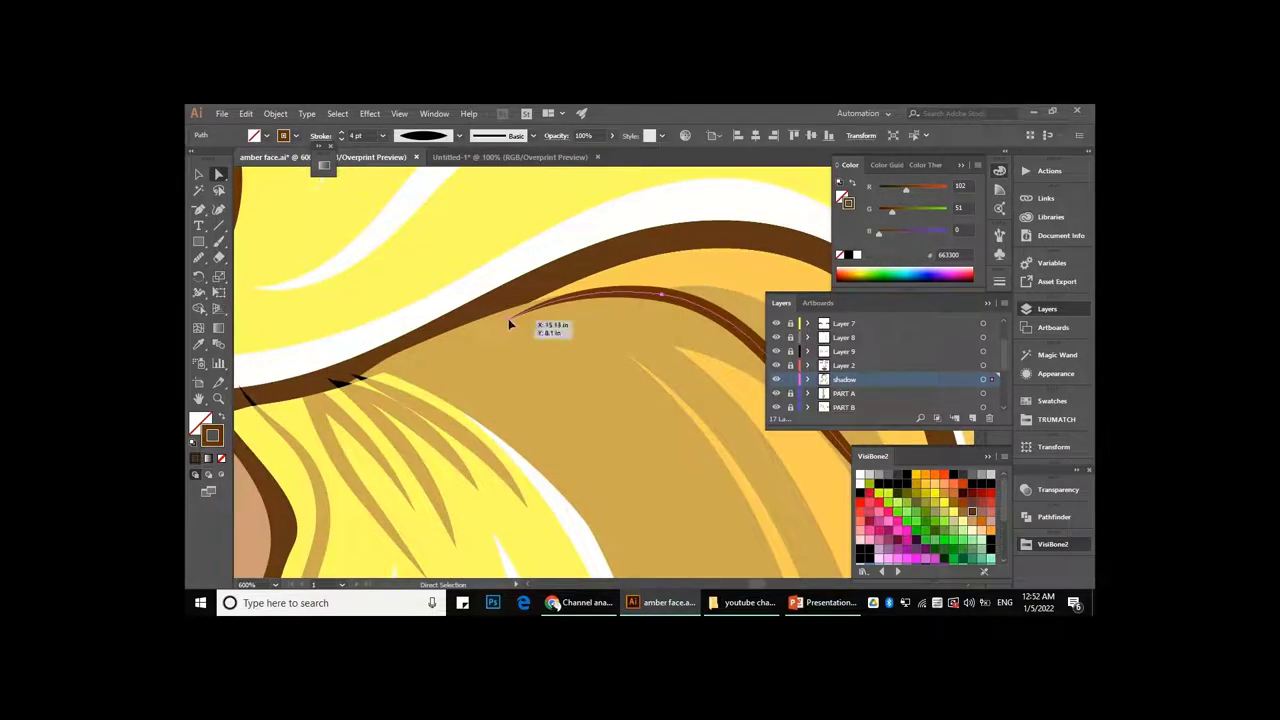
left_click(509, 322)
scroll(515, 320, "up", 1)
scroll(471, 322, "down", 2)
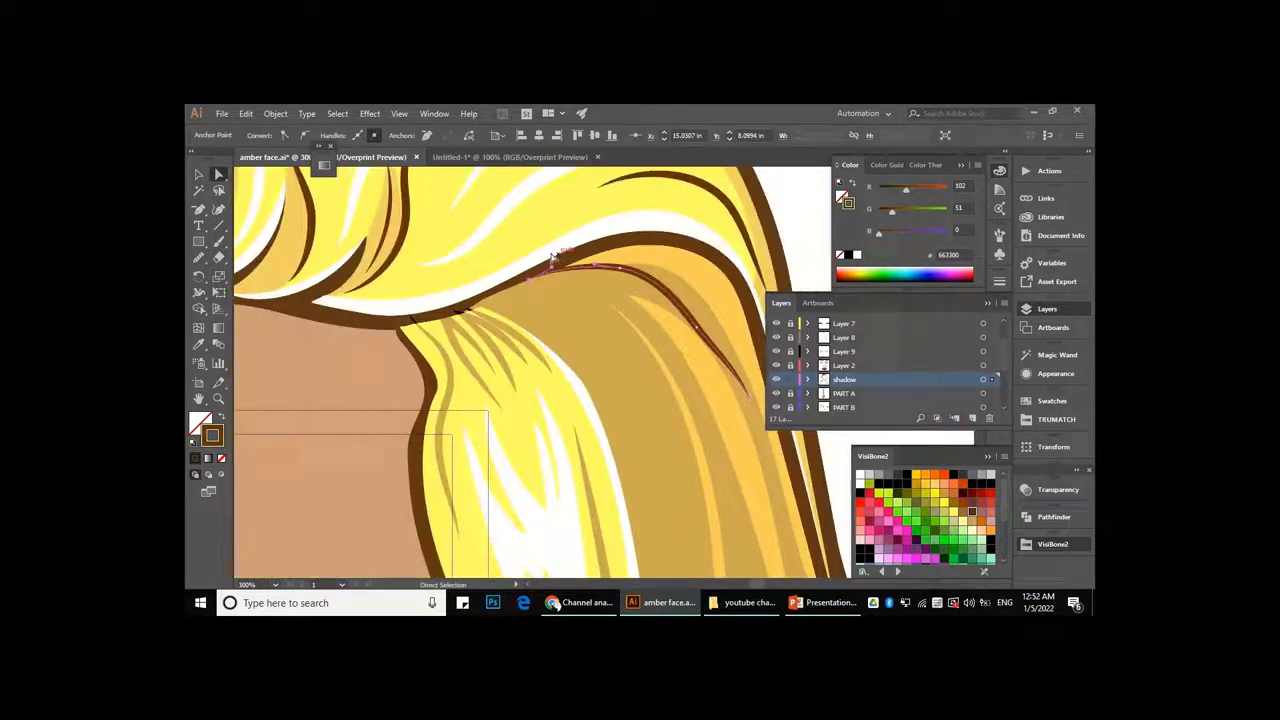
left_click_drag(471, 322, 588, 288)
key("shift+grave")
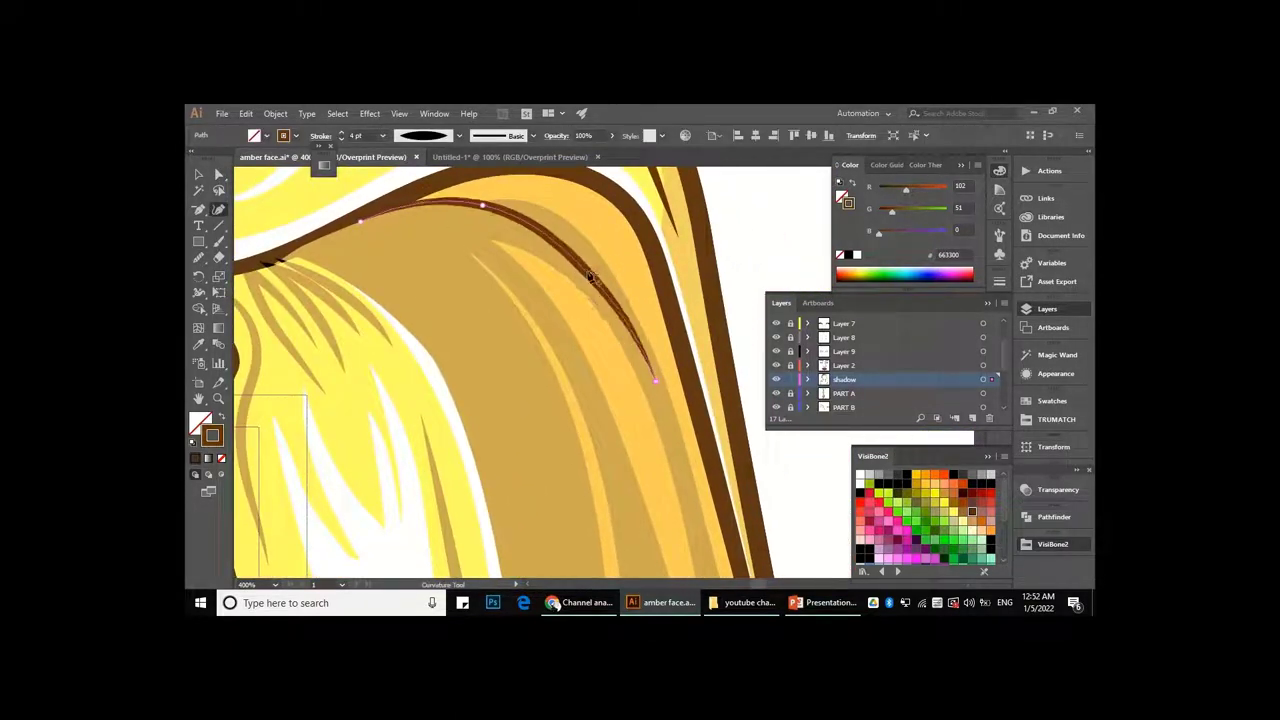
scroll(662, 364, "down", 2)
scroll(658, 304, "up", 3)
scroll(620, 355, "down", 2)
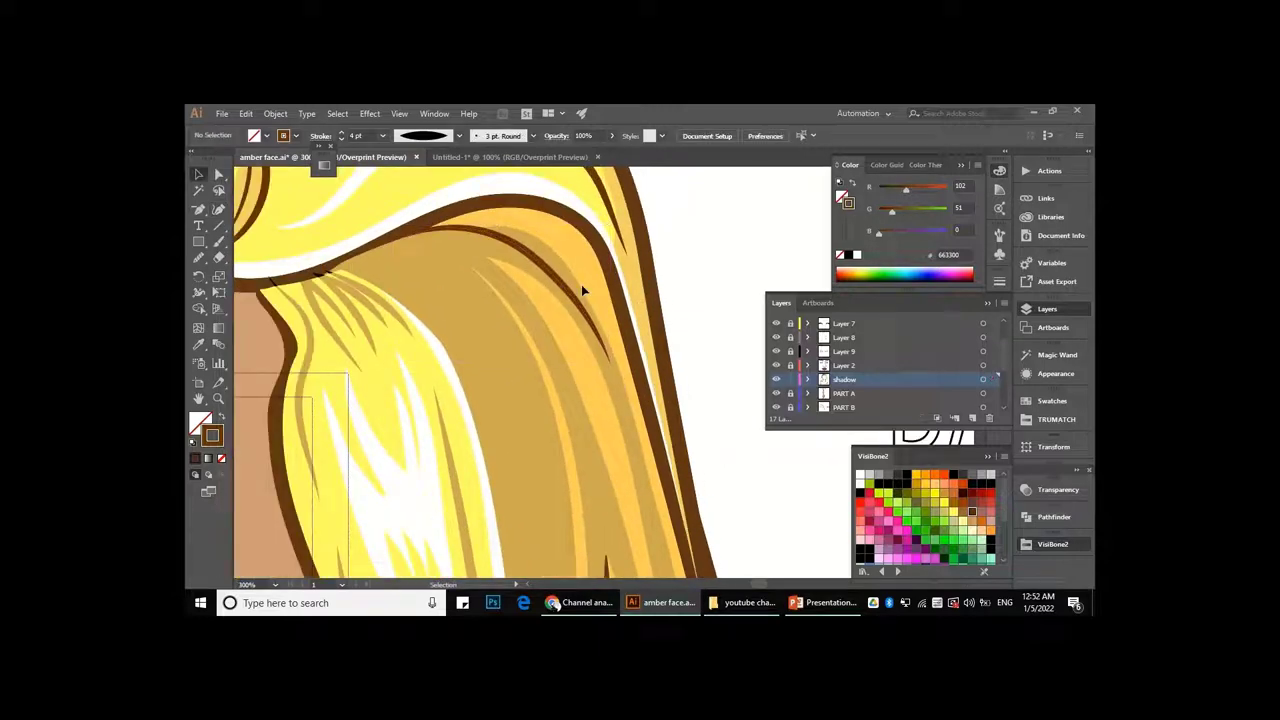
- Reshape the toned strand on the side hair with the Curvature tool into the shadow strand
left_click(640, 280)
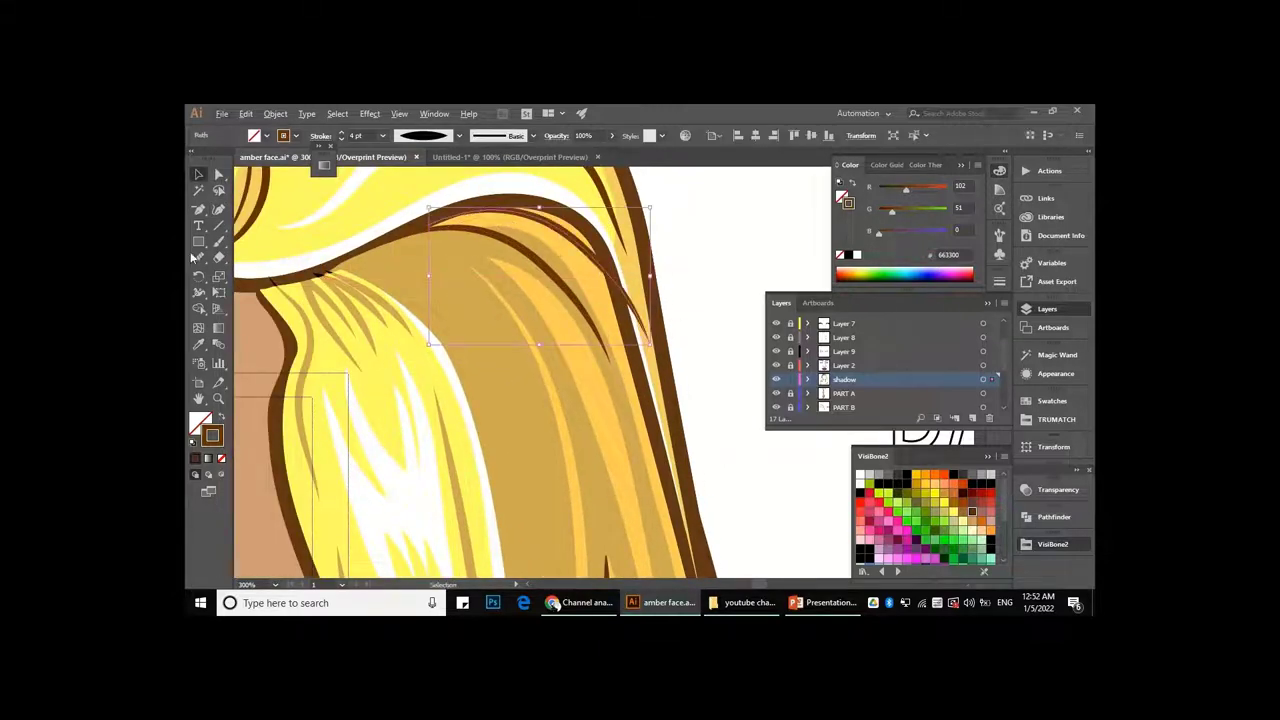
key("a")
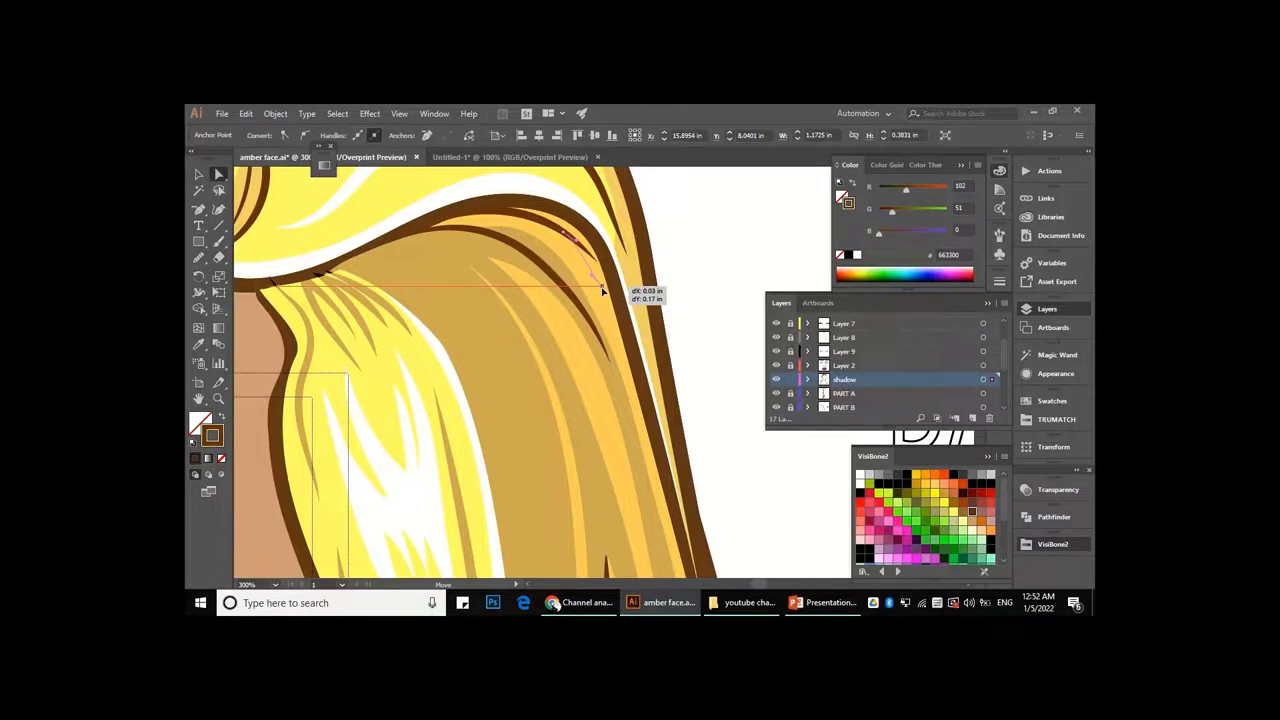
left_click(219, 209)
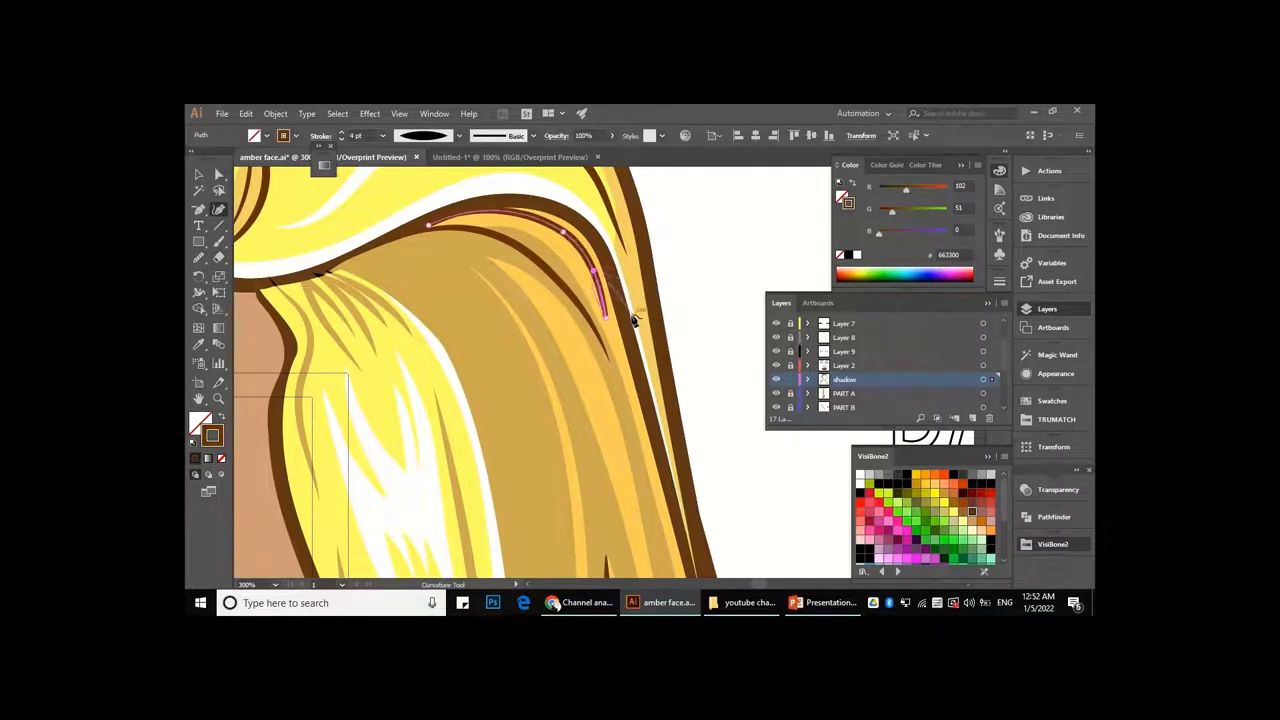
key("v")
key("ctrl+minus")
key("ctrl+plus")
key("ctrl+plus")
scroll(598, 245, "up", 3)
- Move the dark brown shadow strand into place on the hair
key("a")
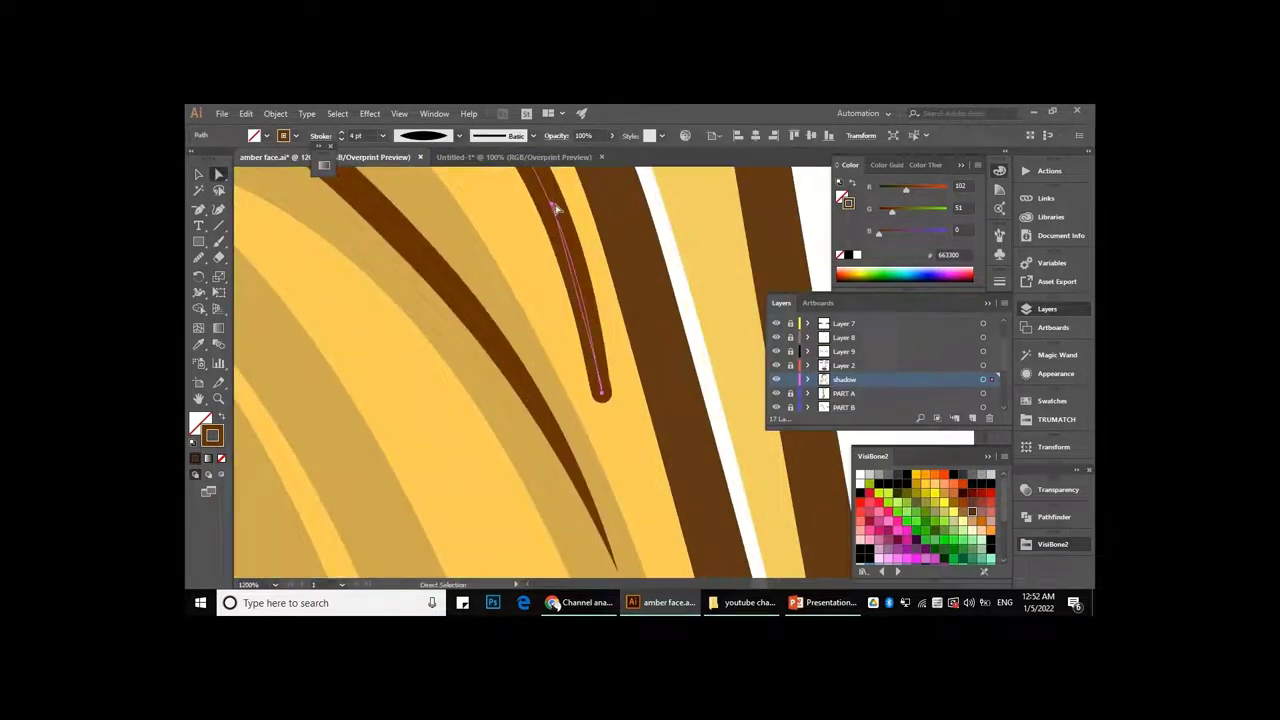
key("v")
scroll(556, 207, "down", 3)
scroll(551, 337, "down", 3)
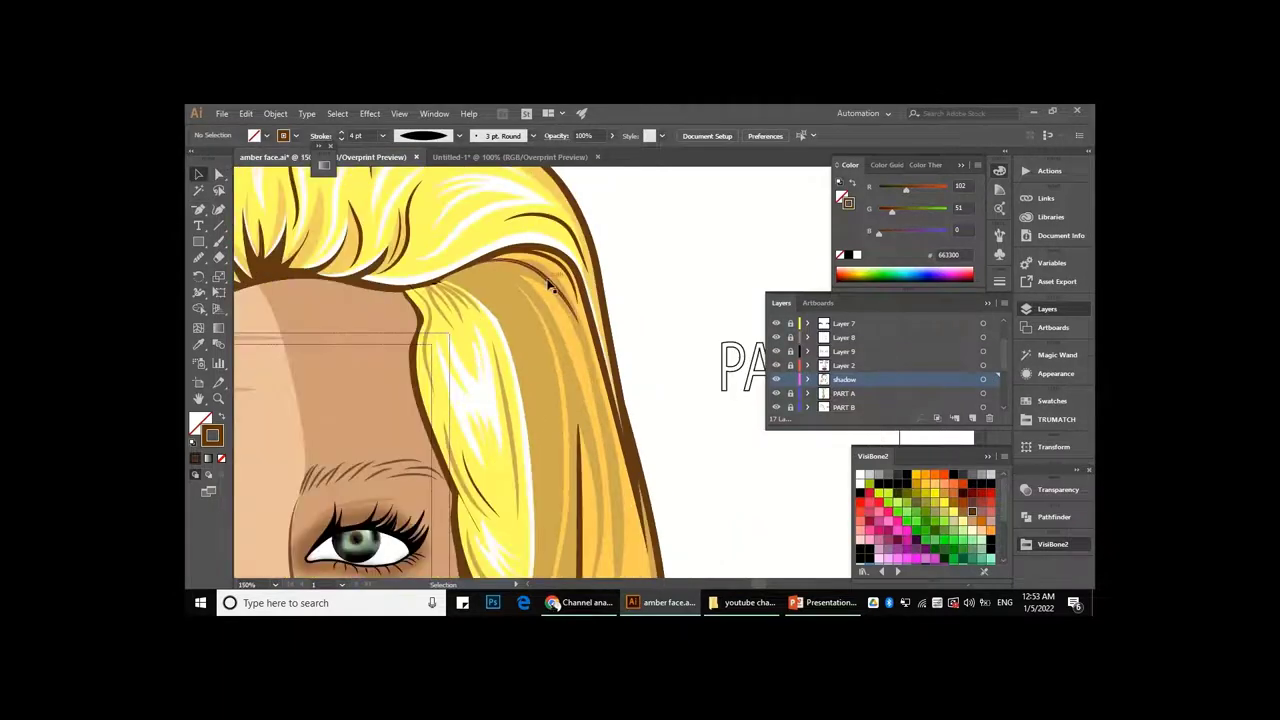
mouse_move(534, 290)
left_mouse_down()
mouse_move(567, 341)
mouse_move(552, 357)
mouse_move(570, 383)
left_mouse_up()
- Draw a brown strand line from the hairline down through the hair, ending in a smooth curve
key("ctrl+shift+a")
scroll(570, 345, "up", 3)
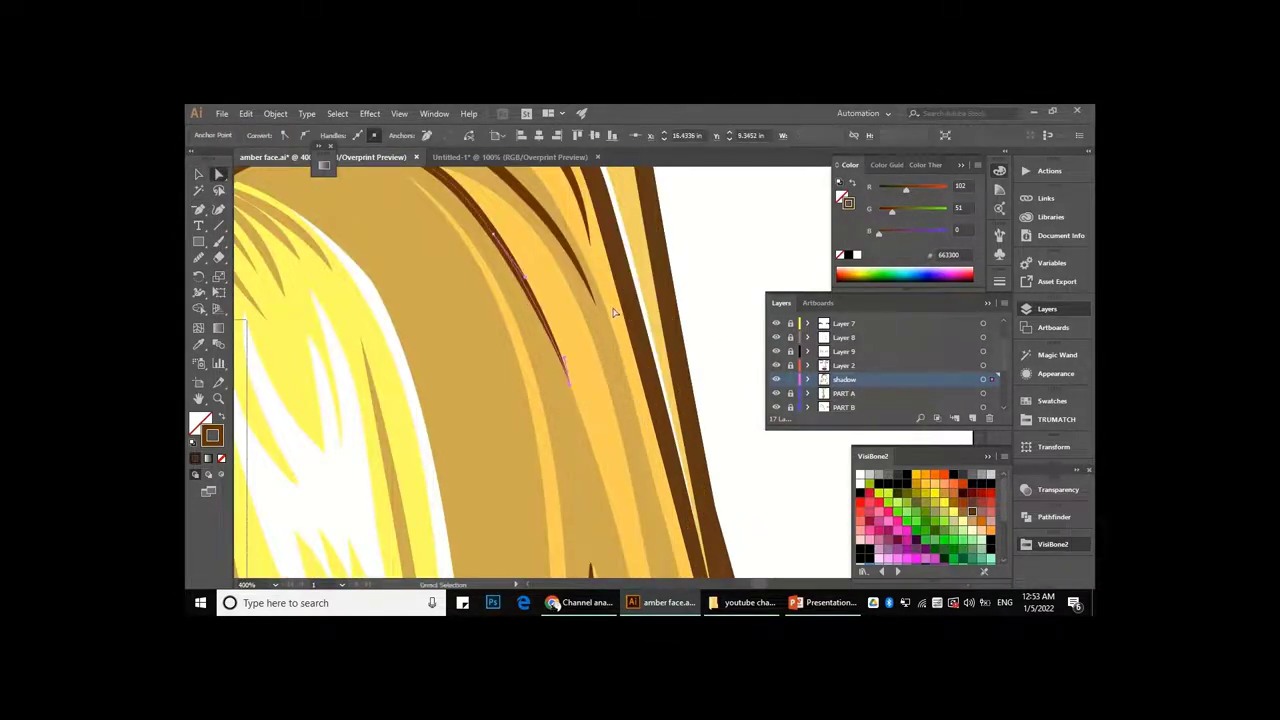
scroll(560, 300, "down", 2)
key("ctrl+shift+a")
scroll(545, 240, "down", 2)
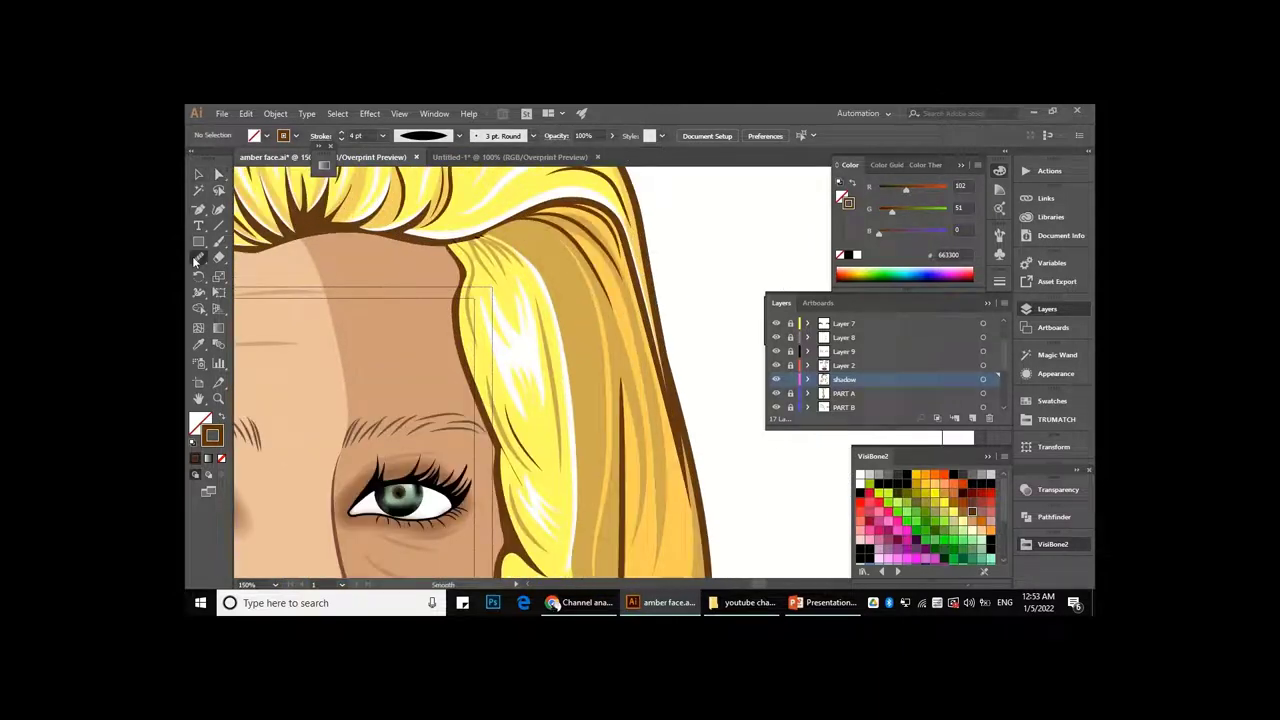
scroll(529, 286, "up", 3)
scroll(510, 250, "up", 2)
scroll(494, 223, "up", 2)
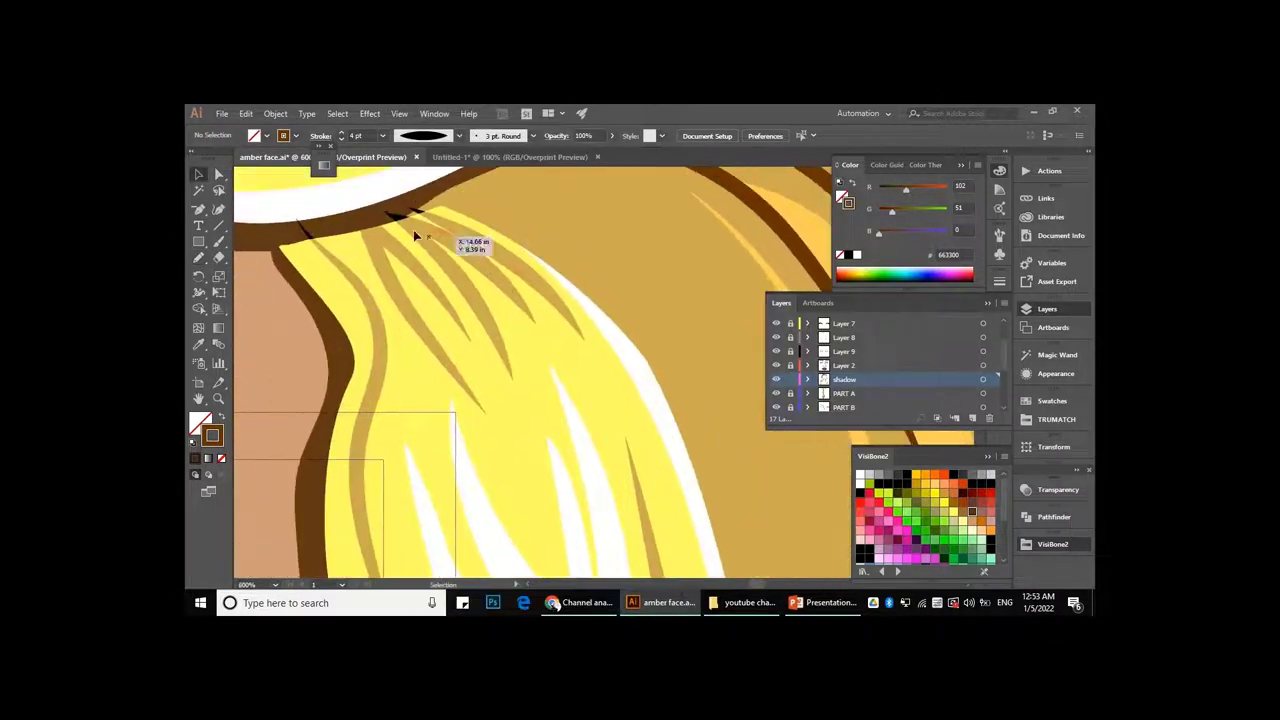
left_click_drag(201, 209, 250, 209)
scroll(348, 203, "up", 2)
left_click(383, 190)
scroll(586, 434, "down", 2)
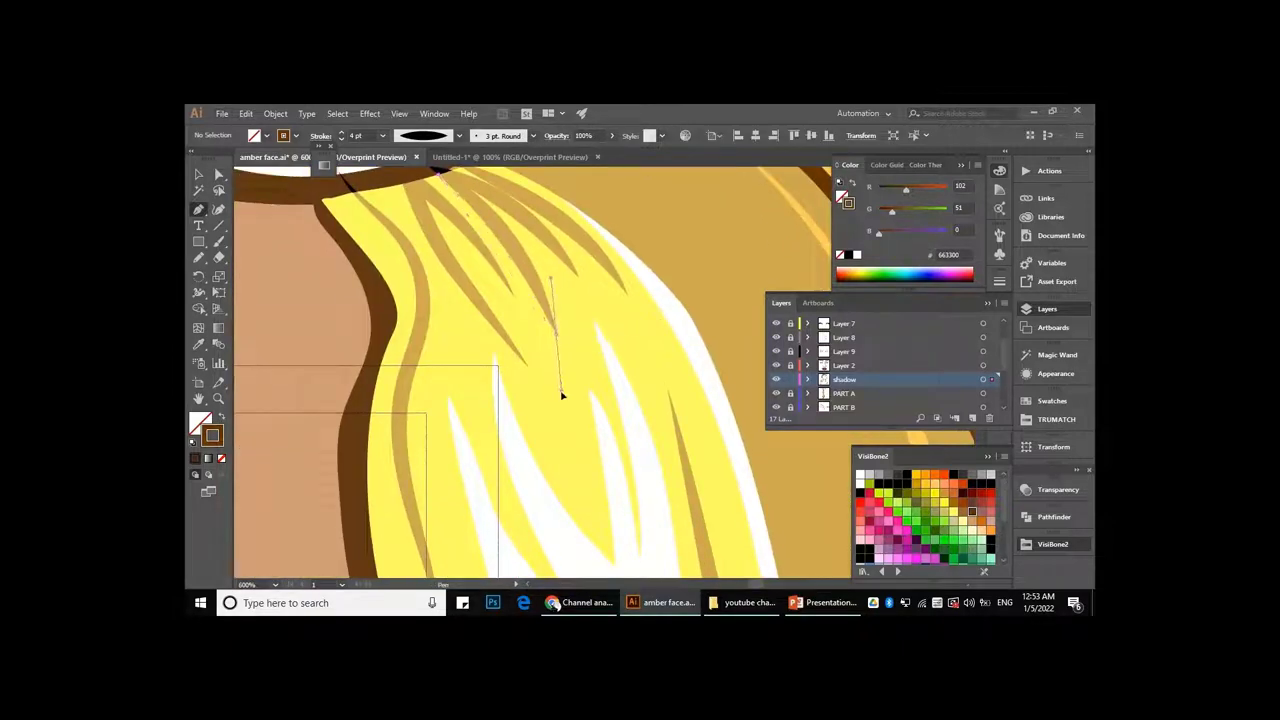
left_click(556, 334)
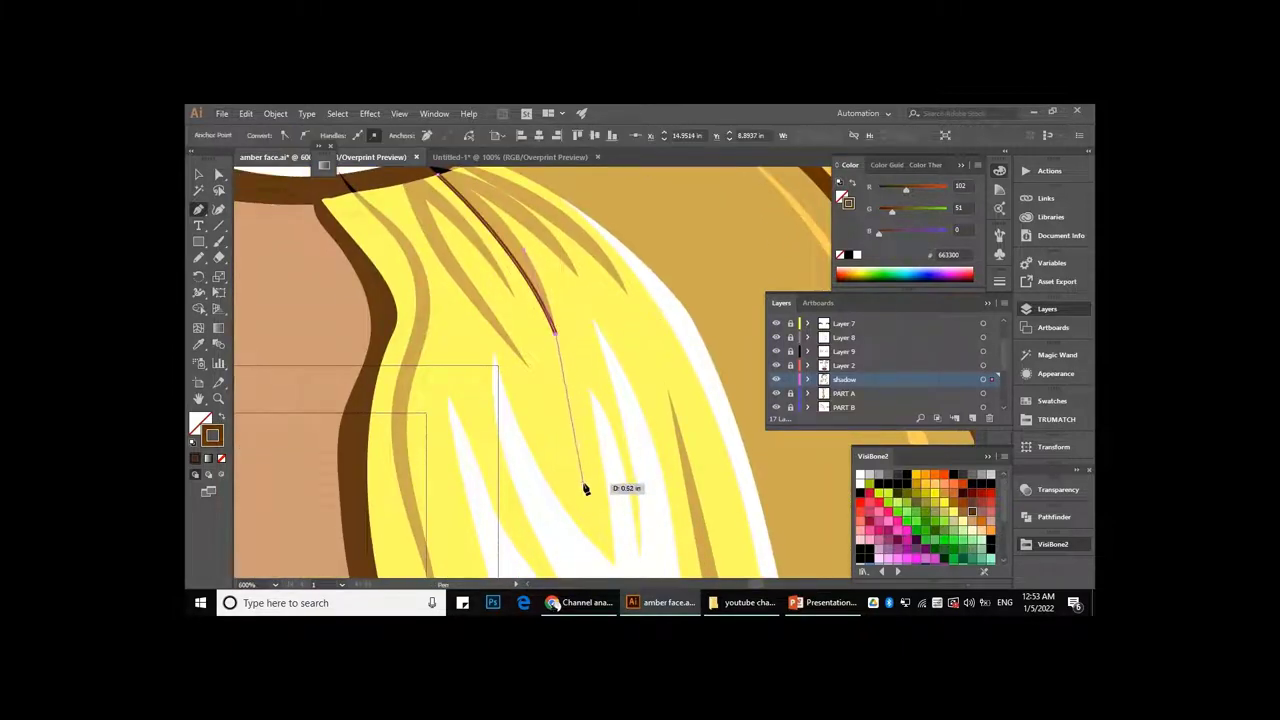
left_click_drag(586, 491, 586, 526)
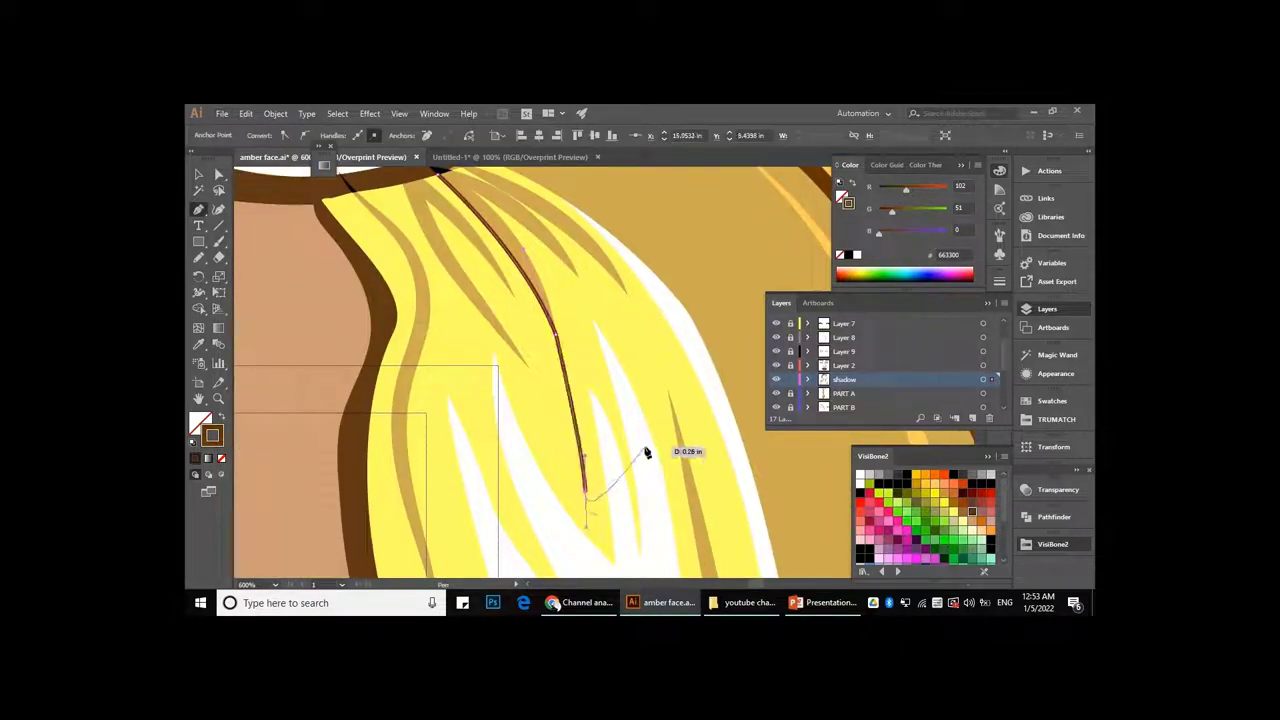
key("Escape")
- Draw a second, shorter strand line beside it and add an anchor point on the strand
left_click(428, 205)
left_click(578, 436)
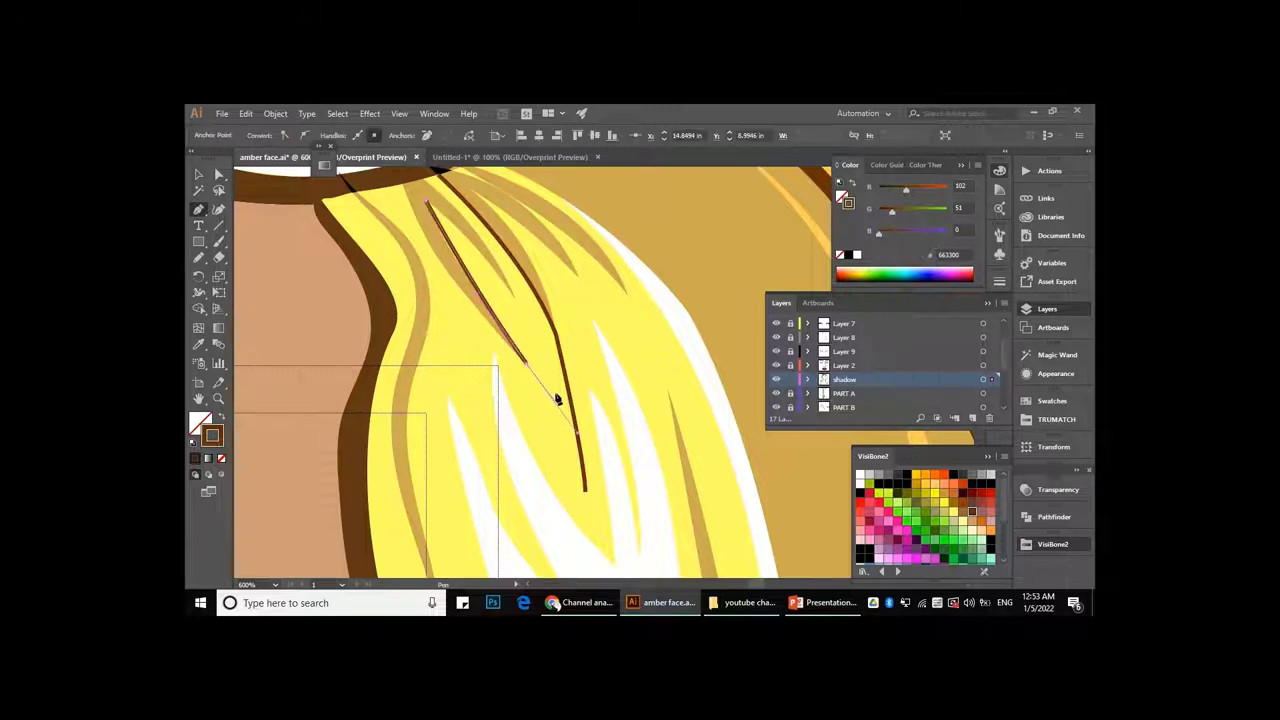
key("ctrl+equal")
key("plus")
left_click(470, 278)
key("Return")
left_click(470, 278)
left_click(723, 370)
- Bend the longer strand into a smoother curve and reposition its endpoint
key("shift+grave")
scroll(484, 278, "up", 3)
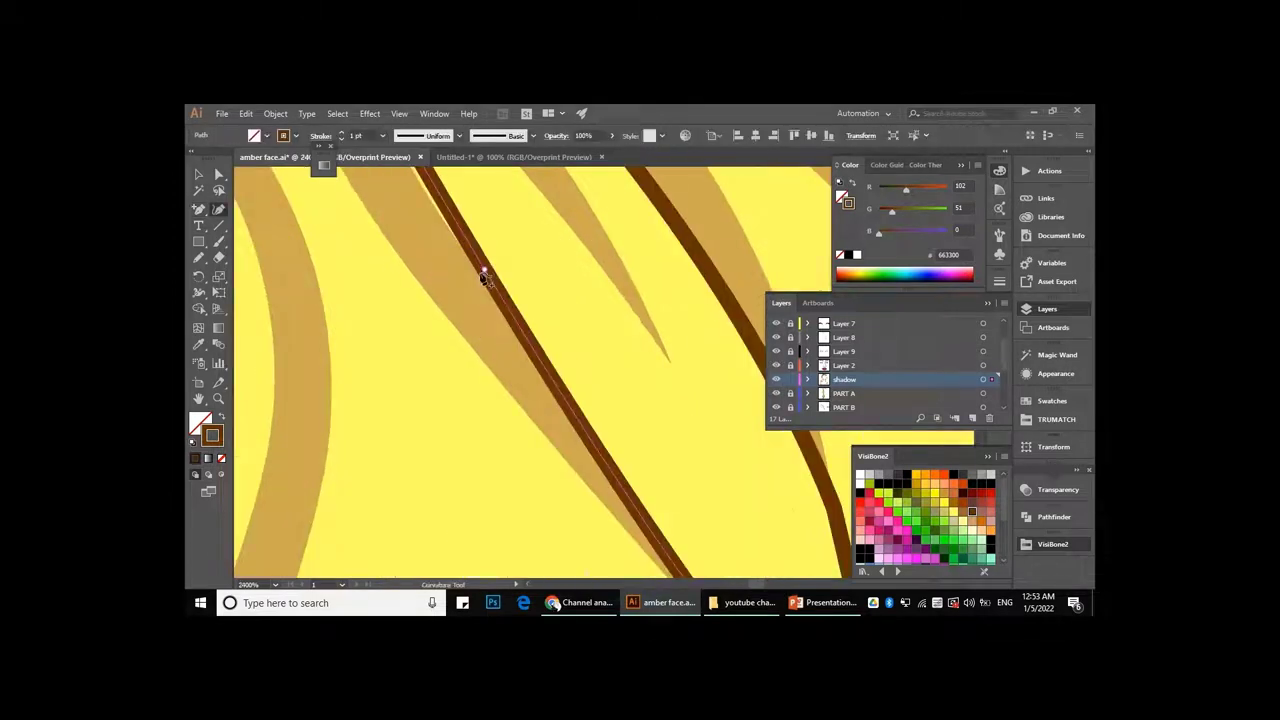
scroll(470, 258, "down", 3)
scroll(451, 257, "down", 2)
scroll(523, 360, "up", 3)
key("a")
left_click_drag(497, 349, 511, 367)
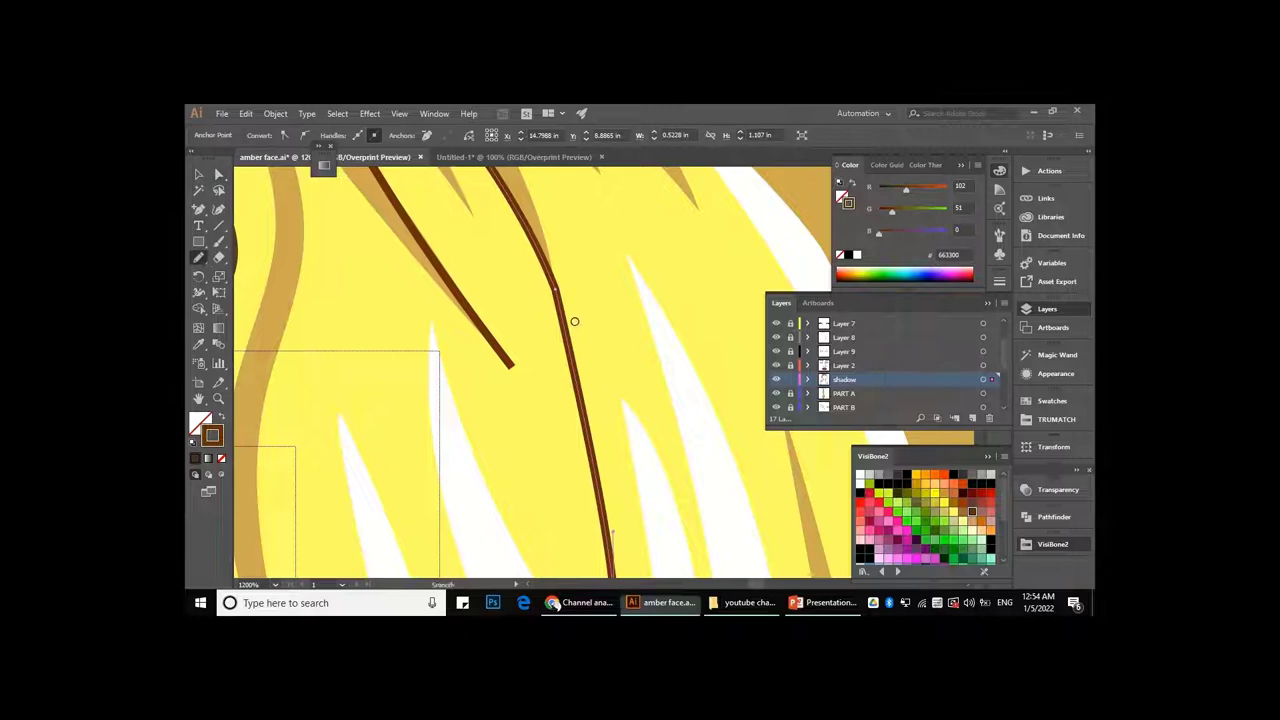
left_click(574, 321)
scroll(574, 321, "down", 2)
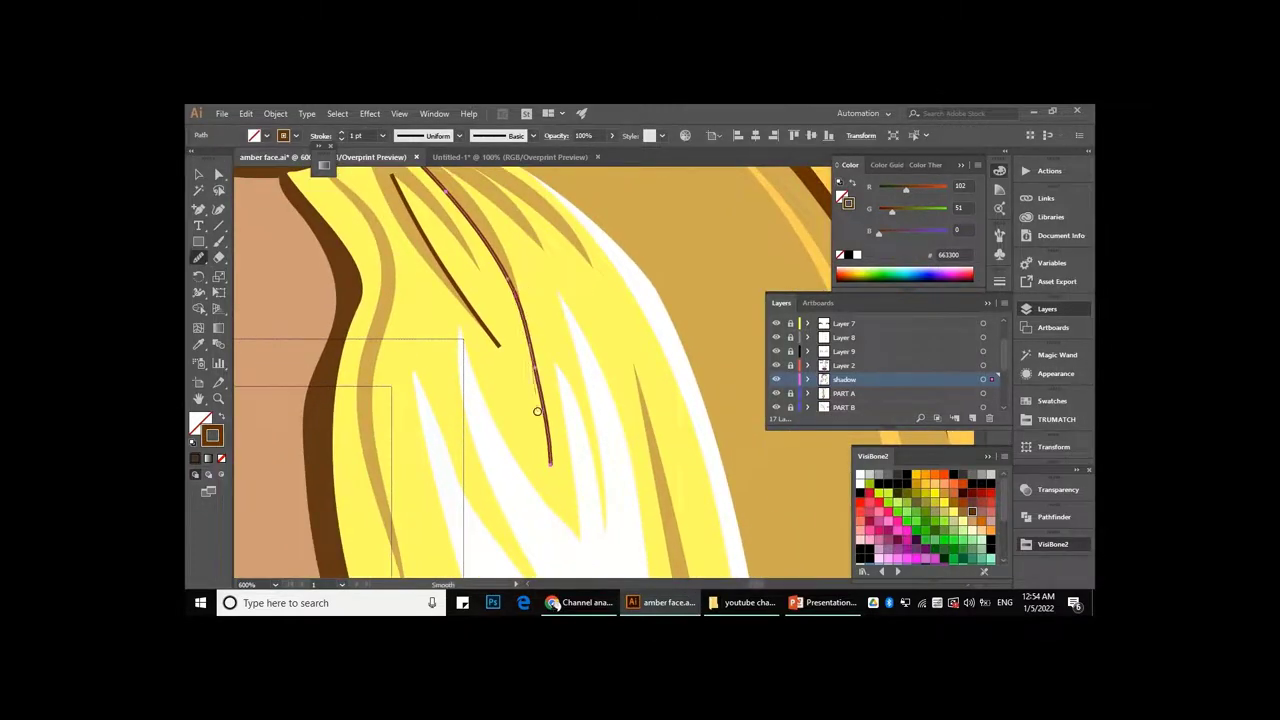
scroll(540, 376, "down", 1)
scroll(595, 347, "down", 1)
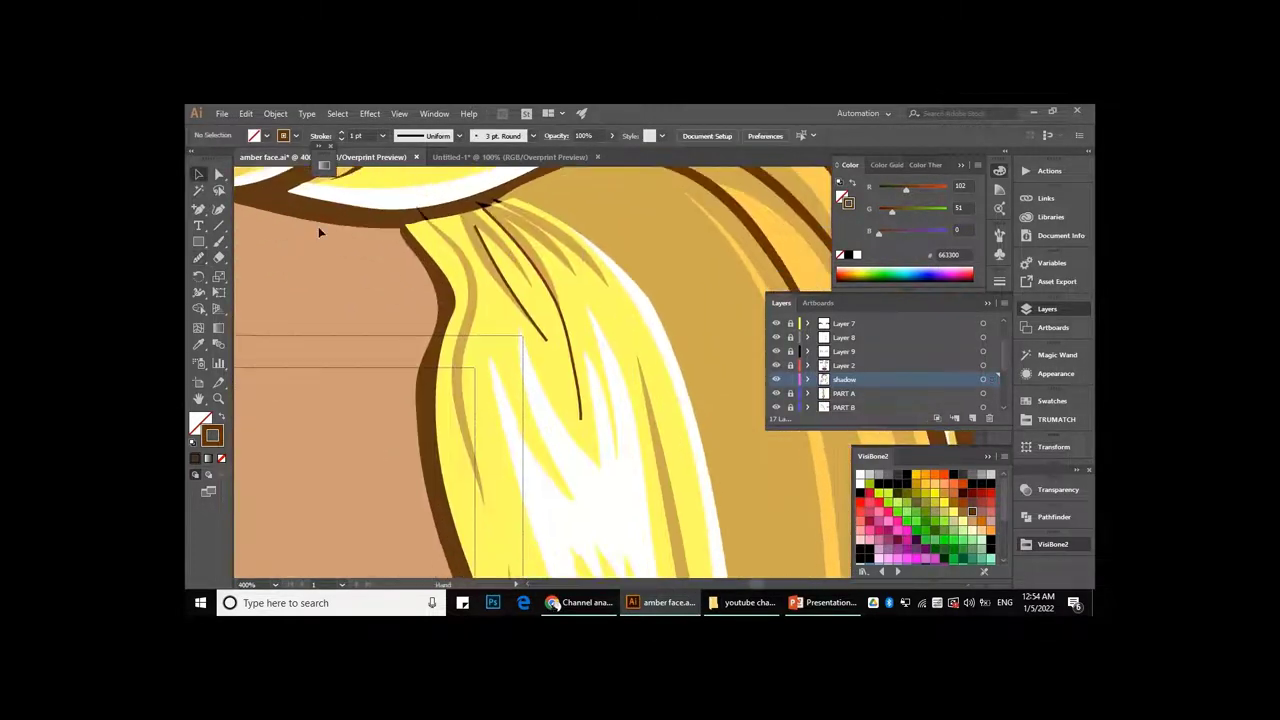
left_click_drag(198, 257, 265, 268)
- Sketch thin brown strand lines with the Pencil down the side hair near the temple
left_click_drag(483, 331, 484, 332)
scroll(529, 323, "down", 1)
scroll(529, 323, "down", 1)
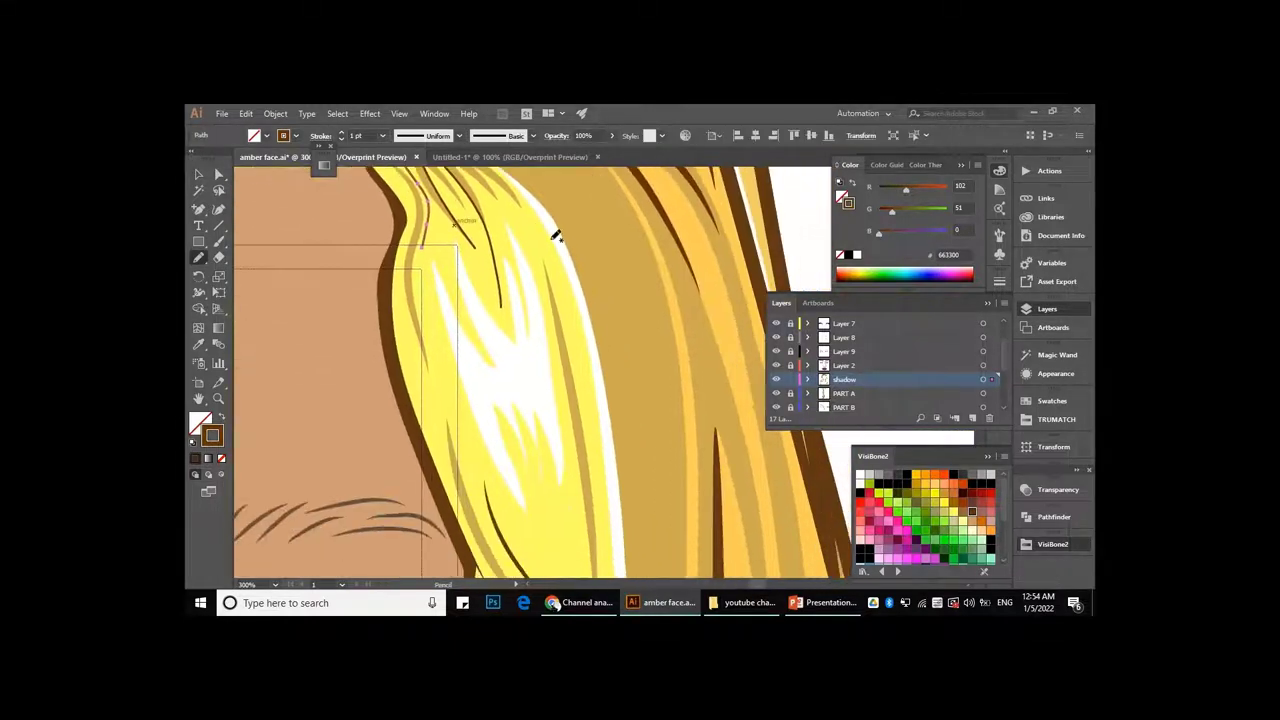
scroll(517, 334, "down", 2)
scroll(512, 301, "up", 1)
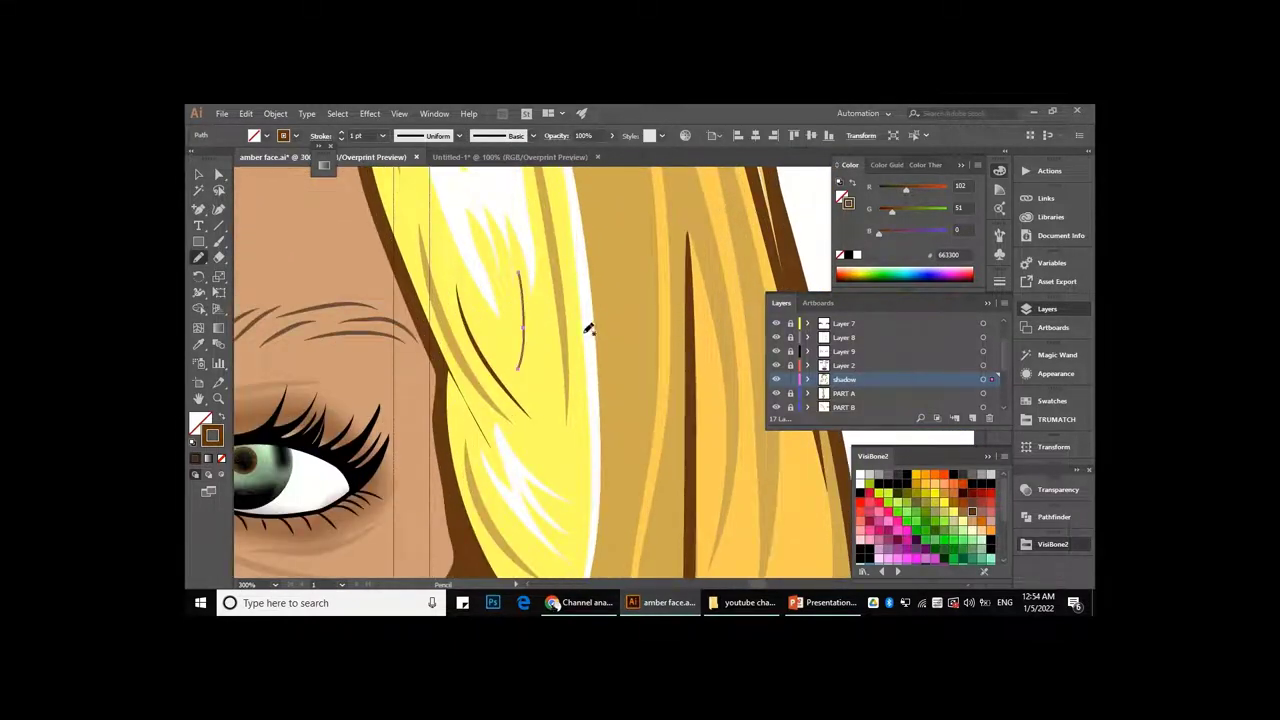
scroll(592, 333, "down", 2)
scroll(525, 333, "up", 2)
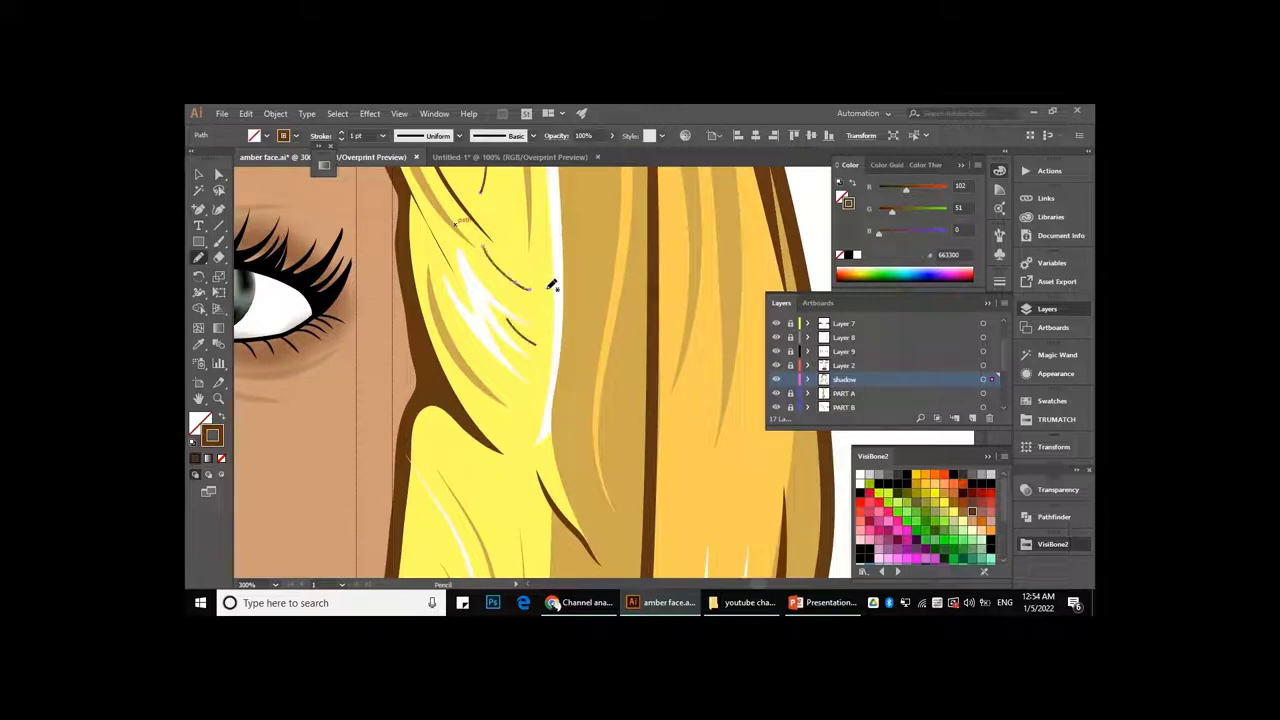
scroll(551, 288, "down", 2)
scroll(551, 290, "up", 2)
scroll(551, 292, "down", 2)
scroll(551, 296, "up", 3)
scroll(551, 296, "down", 2)
left_click_drag(484, 206, 504, 252)
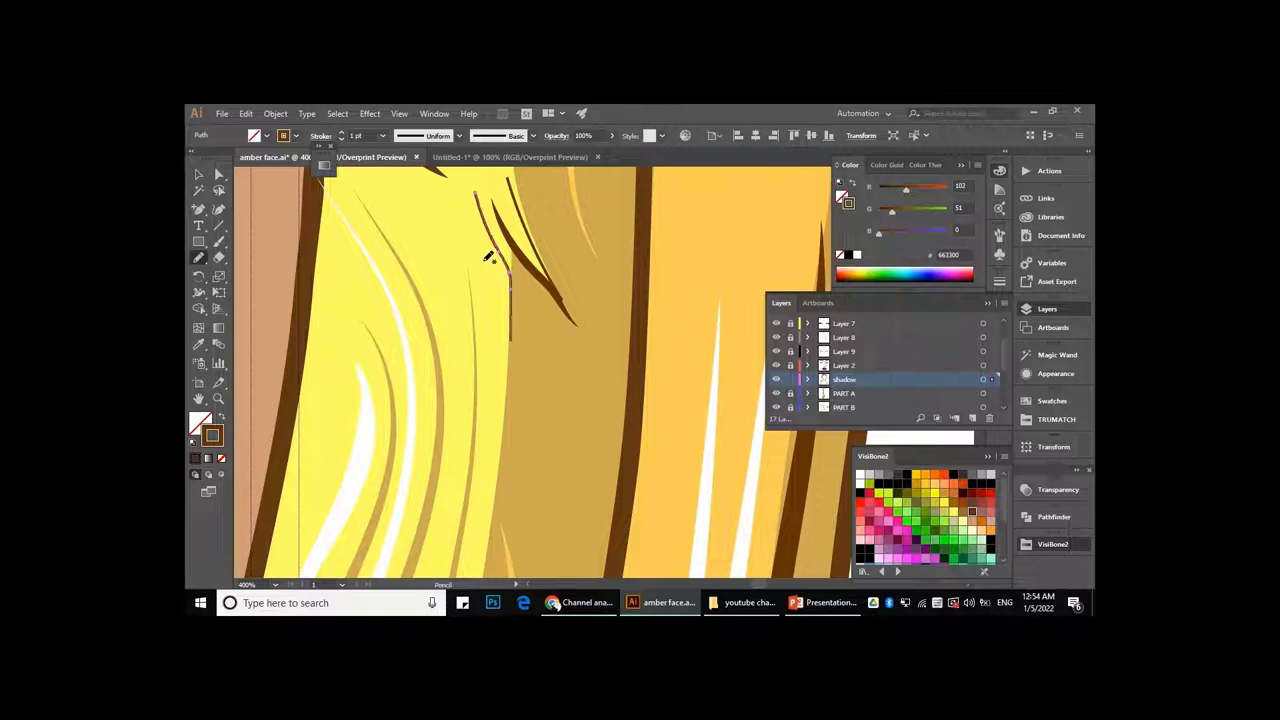
scroll(501, 283, "down", 2)
scroll(505, 265, "down", 1)
scroll(505, 255, "up", 1)
scroll(500, 244, "up", 2)
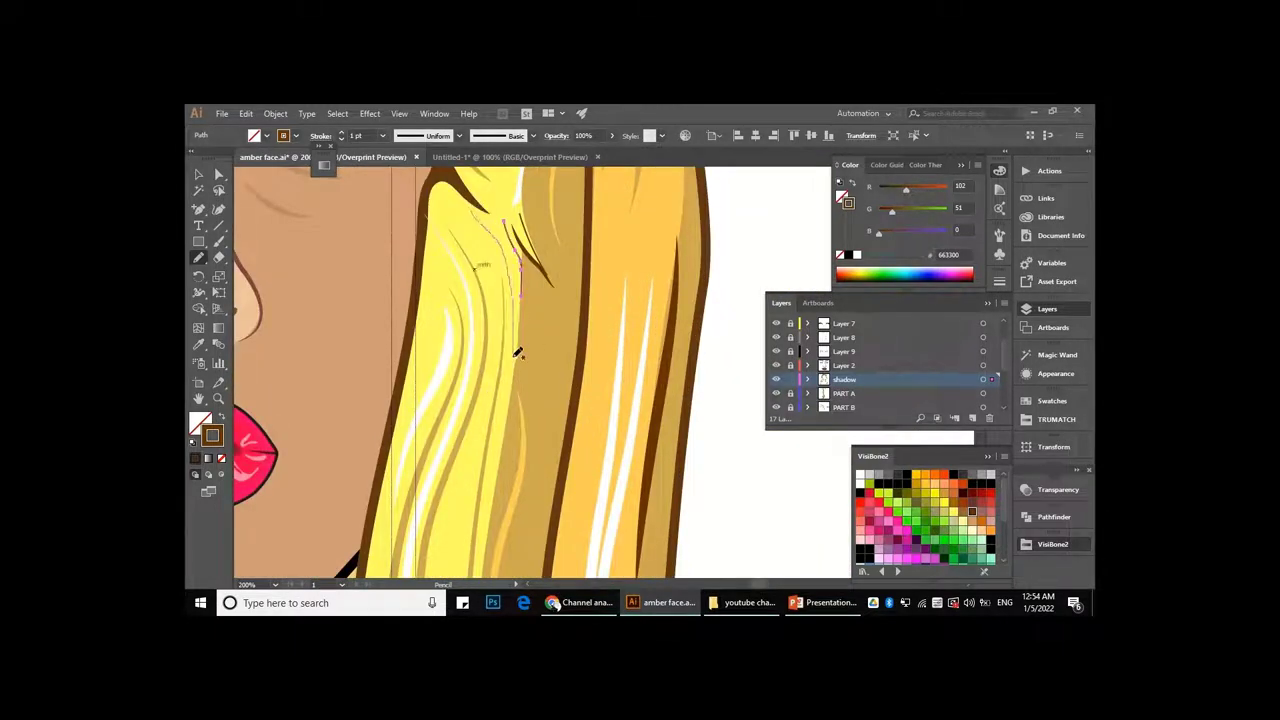
scroll(530, 395, "down", 2)
scroll(531, 251, "up", 2)
- Give the new pencil strand a 2 pt tapered stroke
key("v")
left_click(490, 240)
left_click(382, 135)
left_click(400, 208)
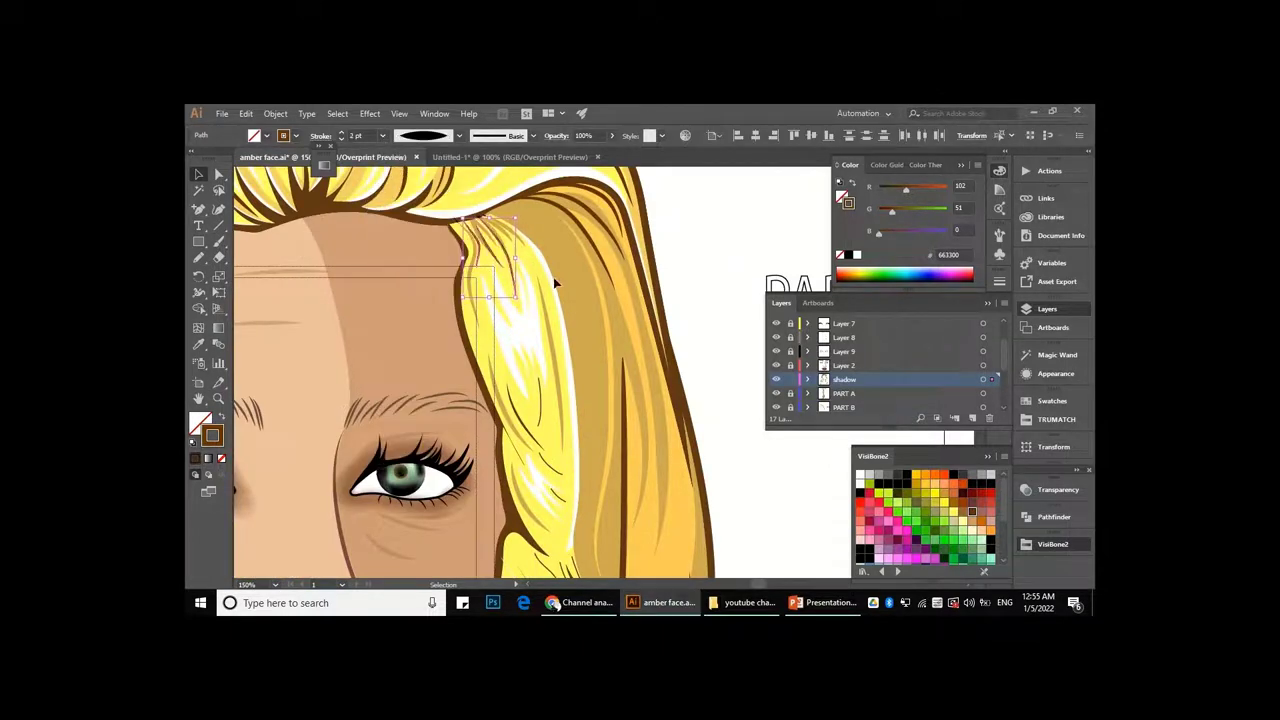
- Inspect the strands beside the eye by selecting a strand anchor and two strand paths
scroll(521, 265, "down", 1)
scroll(521, 265, "down", 1)
scroll(519, 270, "up", 3)
scroll(517, 278, "up", 1)
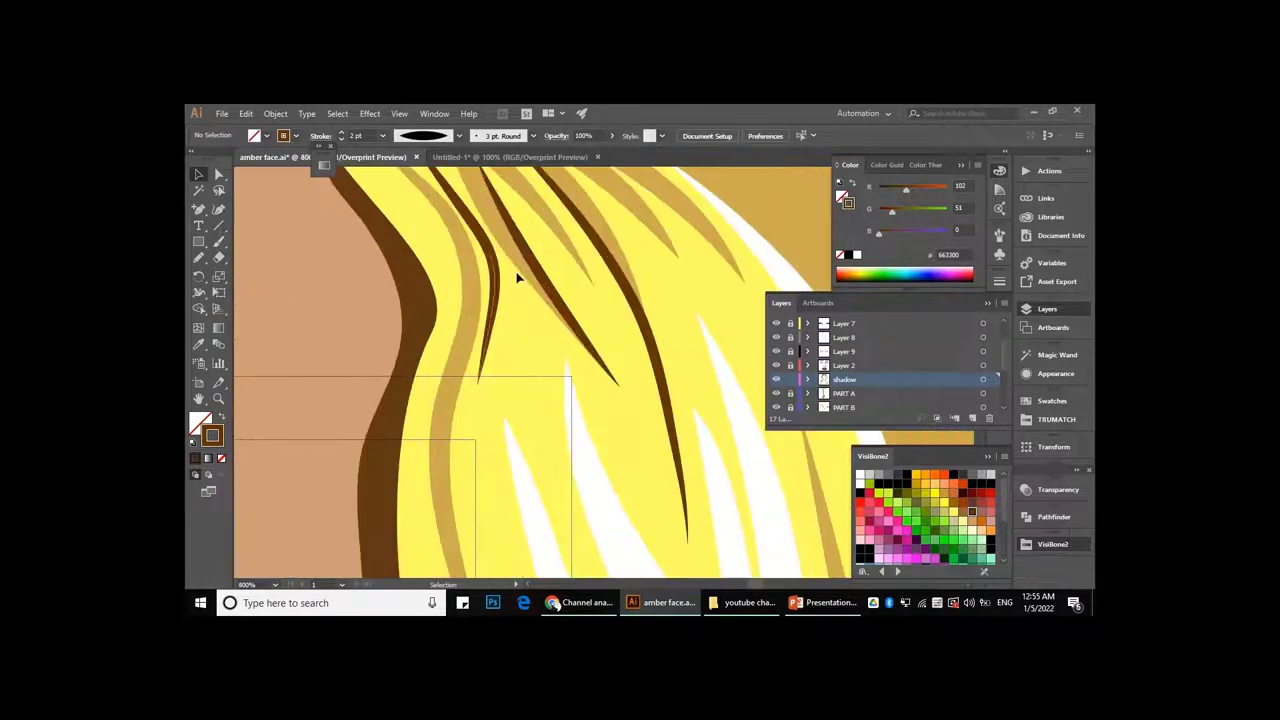
scroll(510, 300, "up", 1)
key("a")
scroll(495, 275, "up", 1)
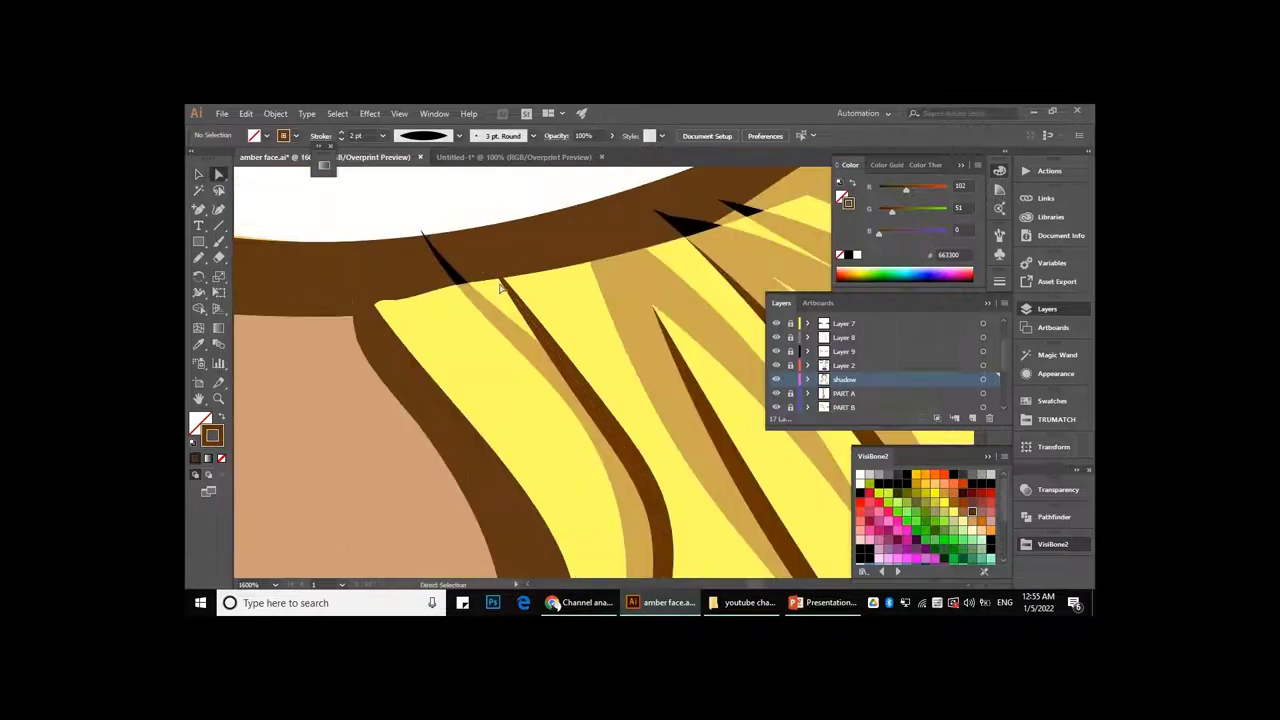
left_click(487, 264)
scroll(505, 295, "down", 1)
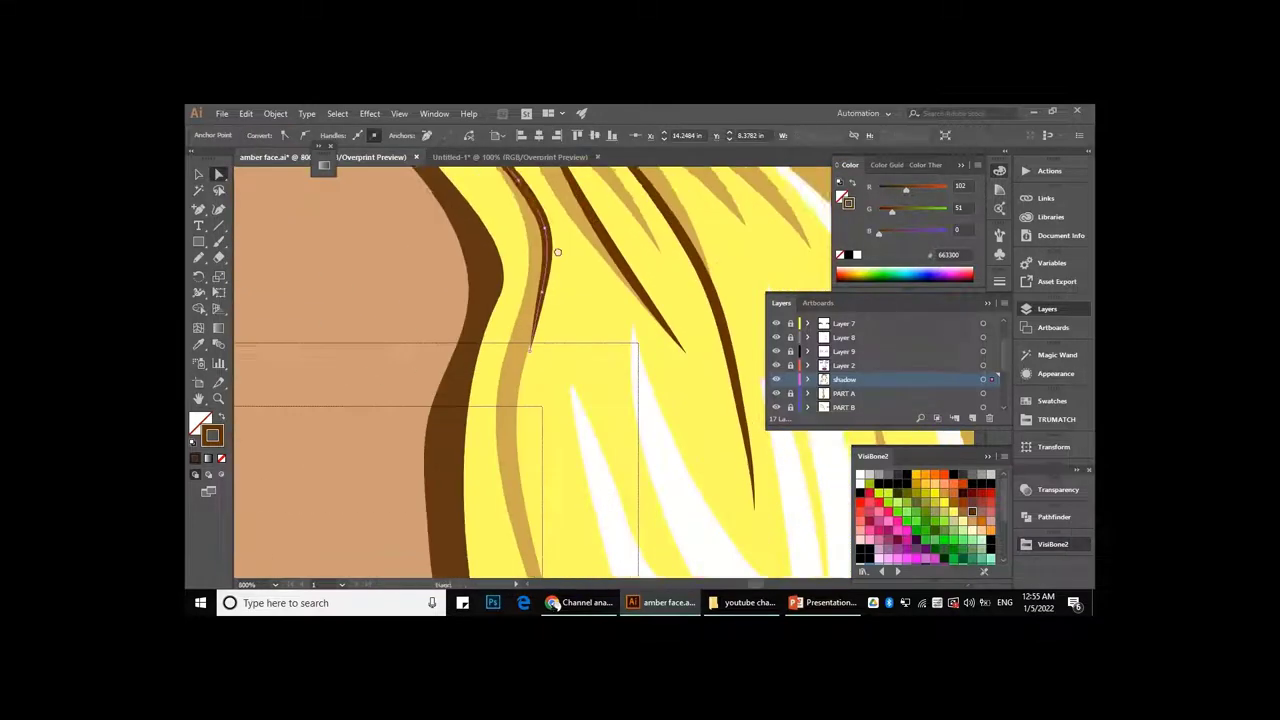
scroll(521, 314, "down", 1)
left_click(560, 289)
scroll(560, 290, "down", 1)
scroll(540, 290, "down", 1)
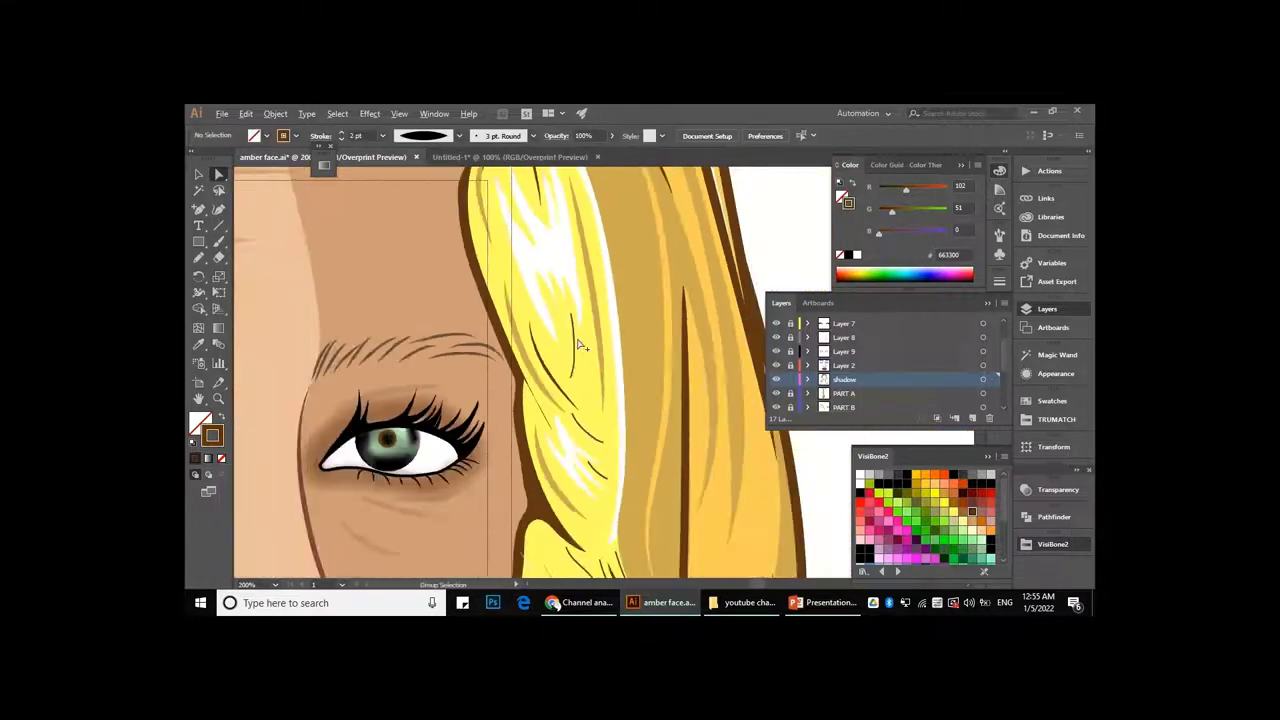
left_click_drag(534, 277, 570, 390)
scroll(563, 383, "down", 3)
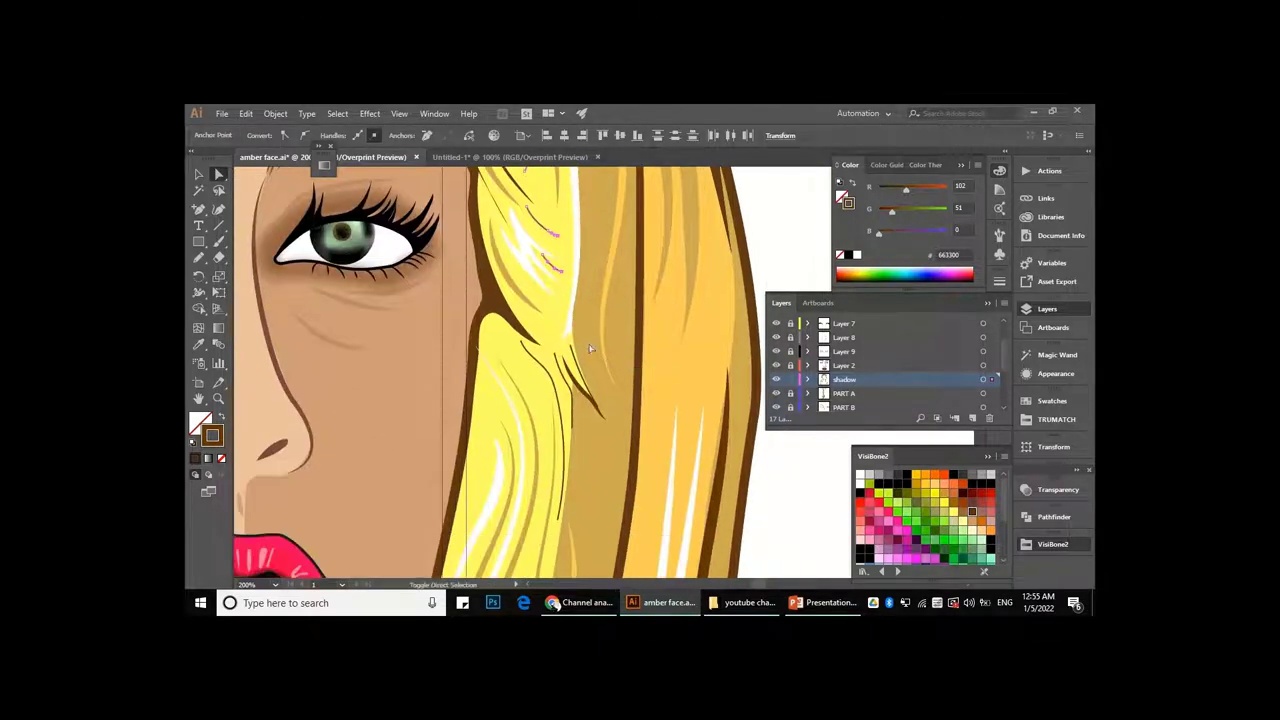
- Apply a tapered width profile to a side hair strand
key("v")
left_click(543, 434)
left_click(459, 135)
left_click(382, 135)
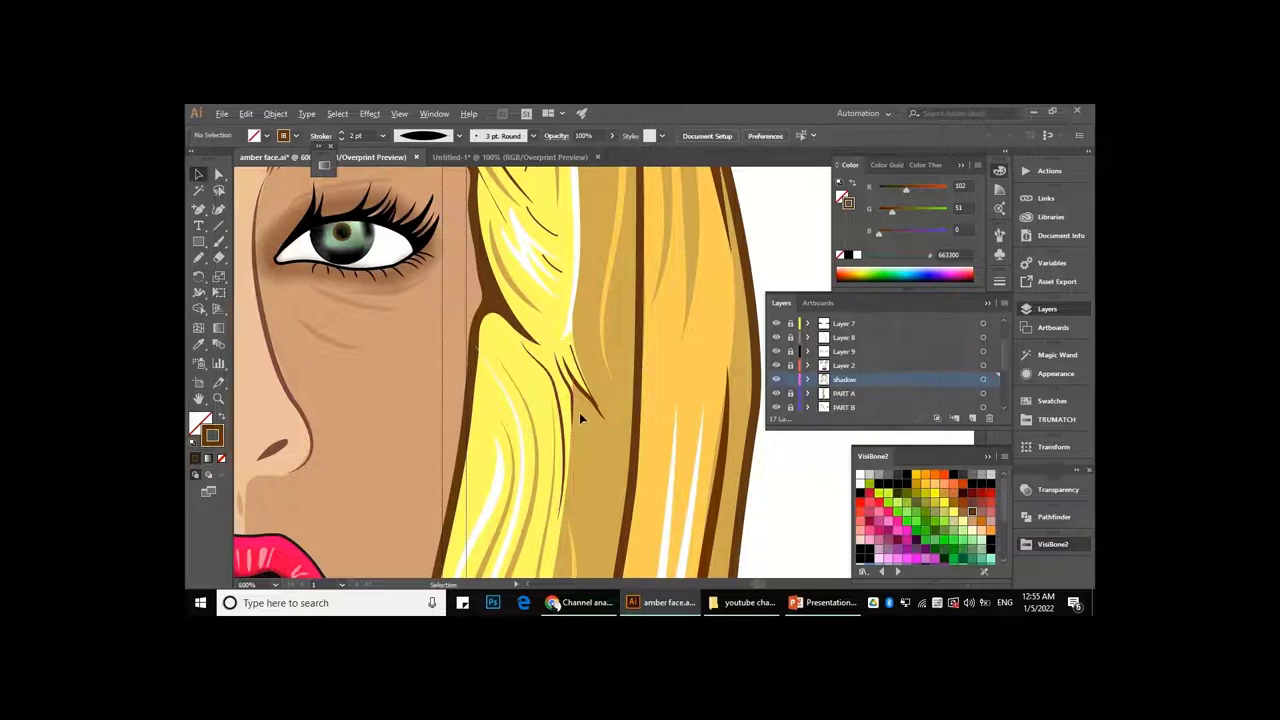
- Give the new hair strand a 2 pt stroke with a tapered width profile
scroll(578, 437, "up", 3)
left_click_drag(198, 257, 245, 273)
scroll(561, 312, "up", 2)
key("v")
left_click(559, 325)
key("v")
left_click(459, 135)
left_click(427, 177)
- Lengthen the strand by raising its top end and bend it through an added anchor
scroll(584, 222, "up", 2)
key("a")
left_click_drag(503, 277, 503, 177)
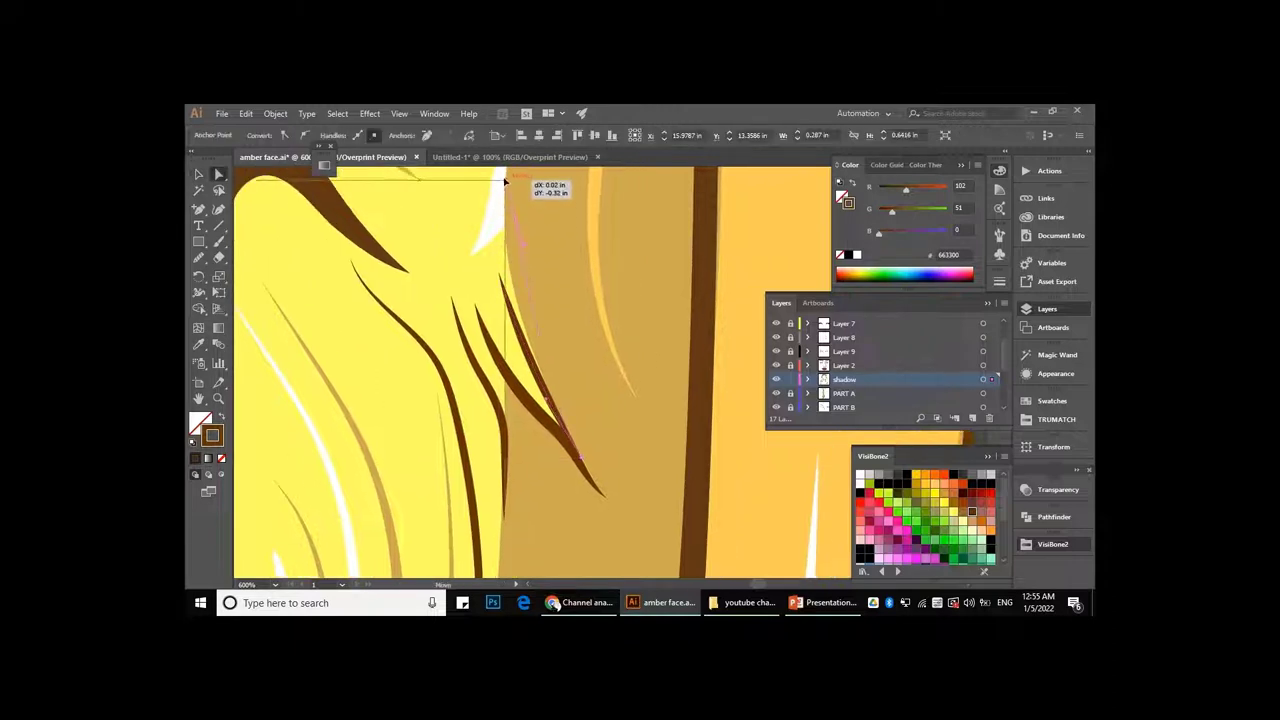
scroll(514, 194, "up", 2)
key("plus")
left_click(533, 310)
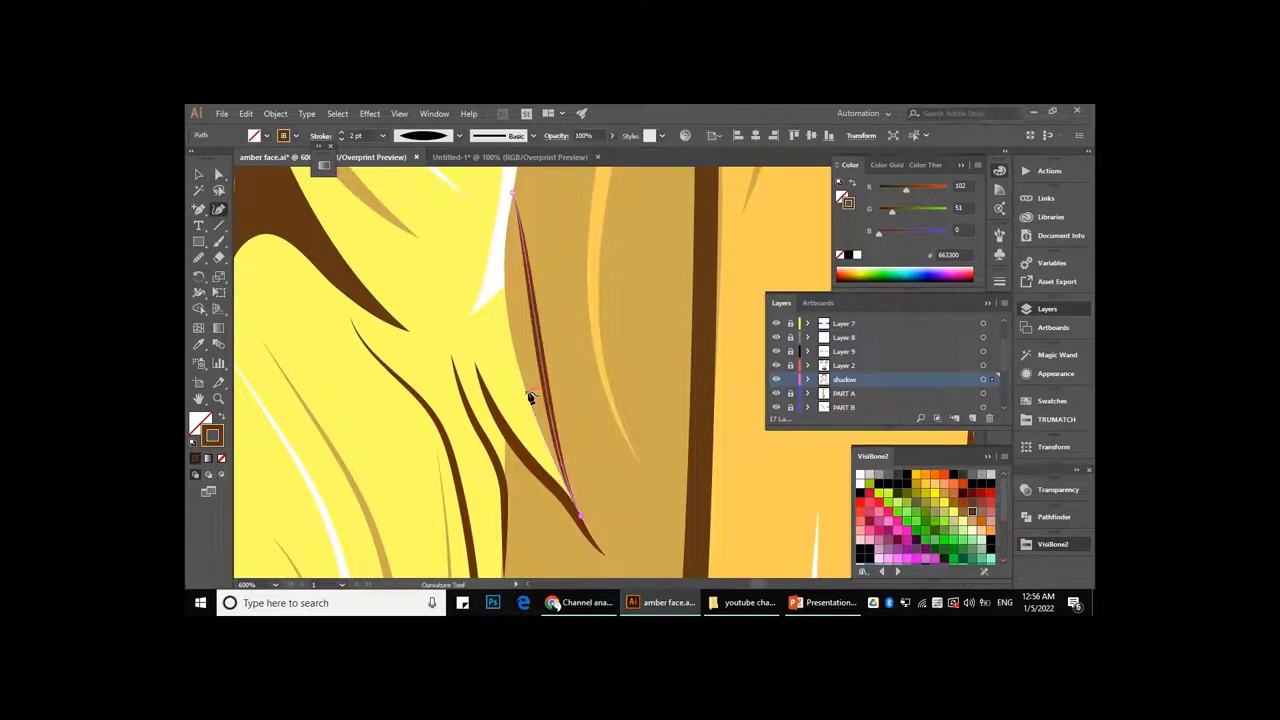
left_click(218, 209)
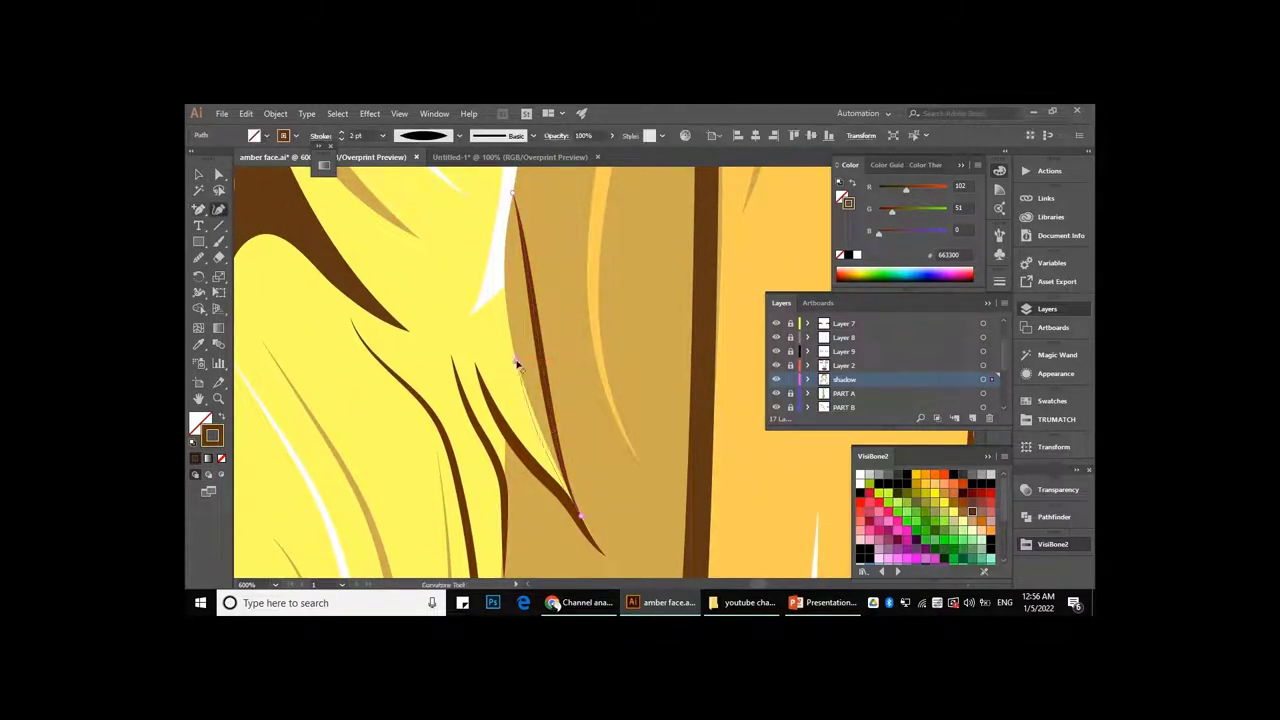
left_click(516, 364)
scroll(555, 403, "left", 5)
scroll(555, 403, "right", 4)
- Reshape a brown strand's end by moving its tip anchor point
key("v")
left_click(493, 347)
key("v")
scroll(547, 323, "down", 3)
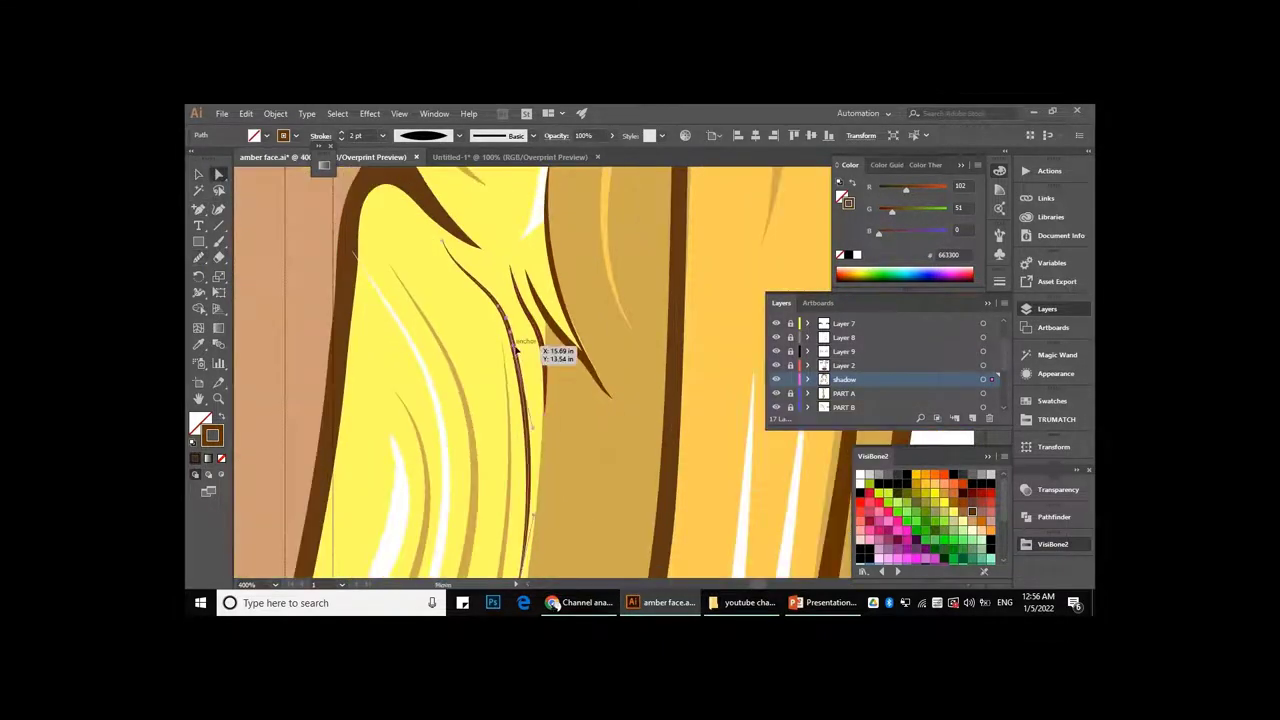
left_click(494, 340)
scroll(530, 368, "down", 2)
scroll(530, 368, "up", 3)
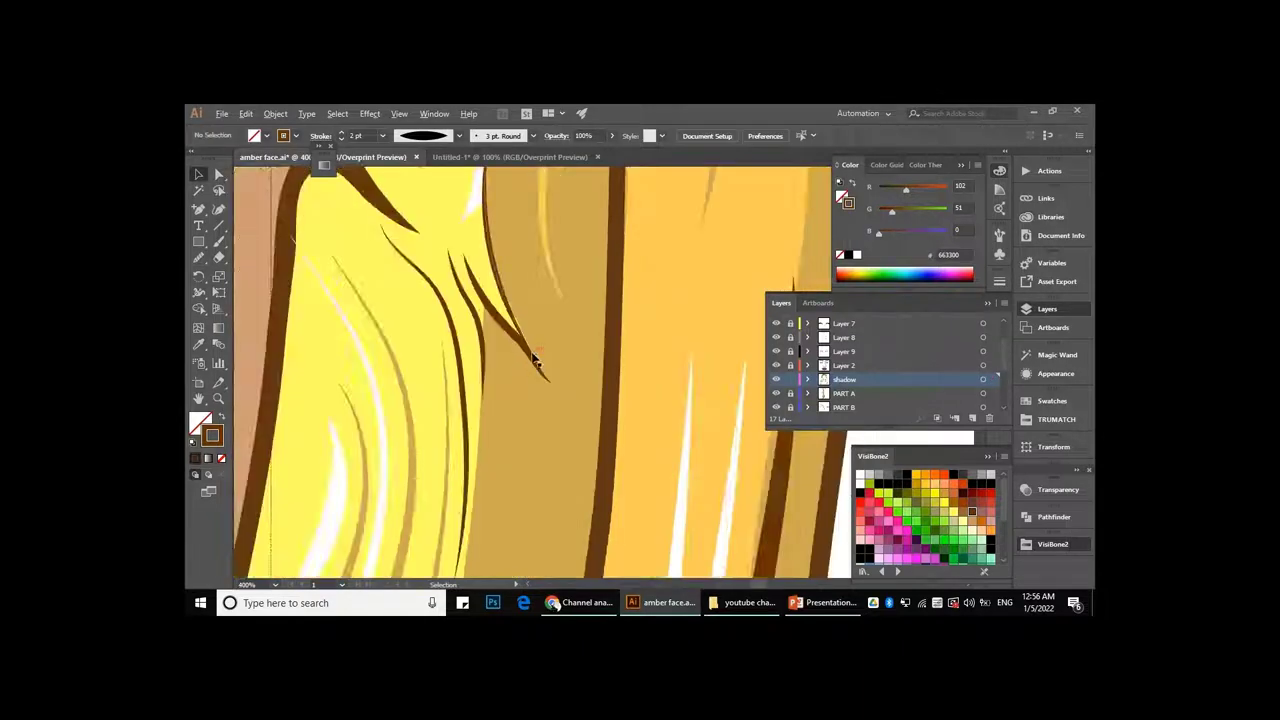
scroll(530, 368, "up", 2)
key("a")
scroll(563, 409, "up", 2)
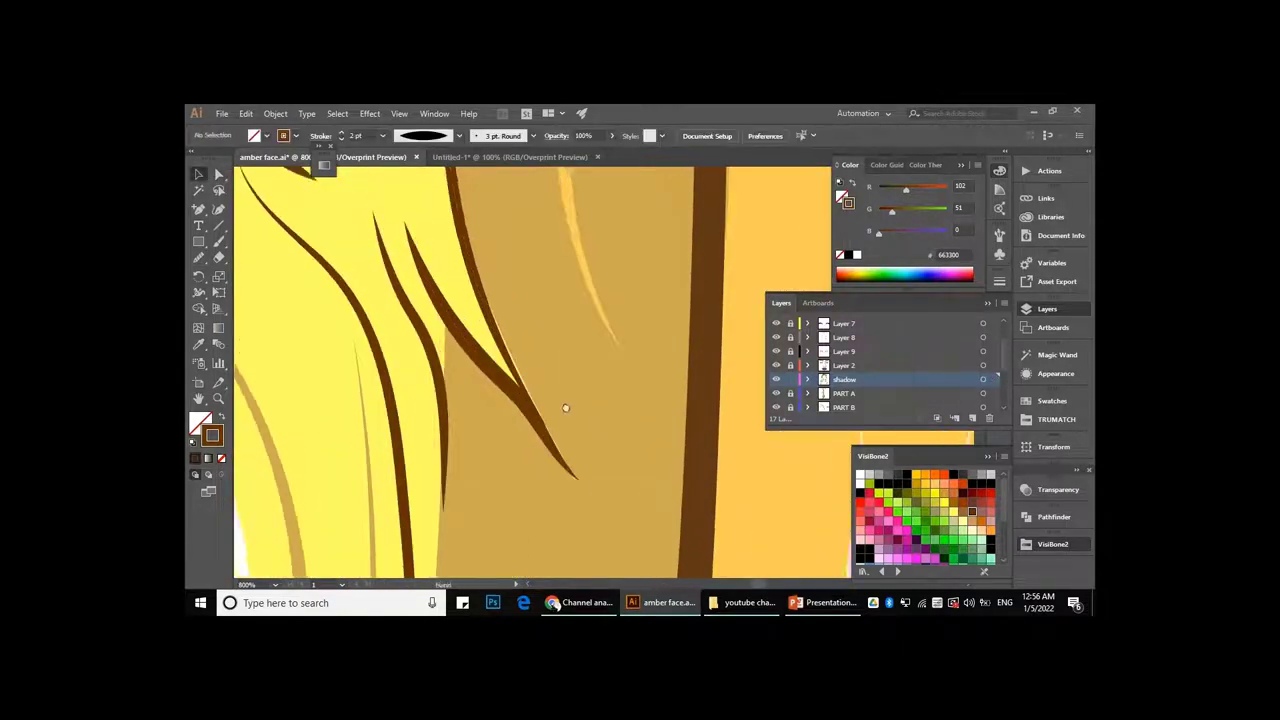
scroll(567, 450, "up", 2)
left_click_drag(566, 452, 606, 543)
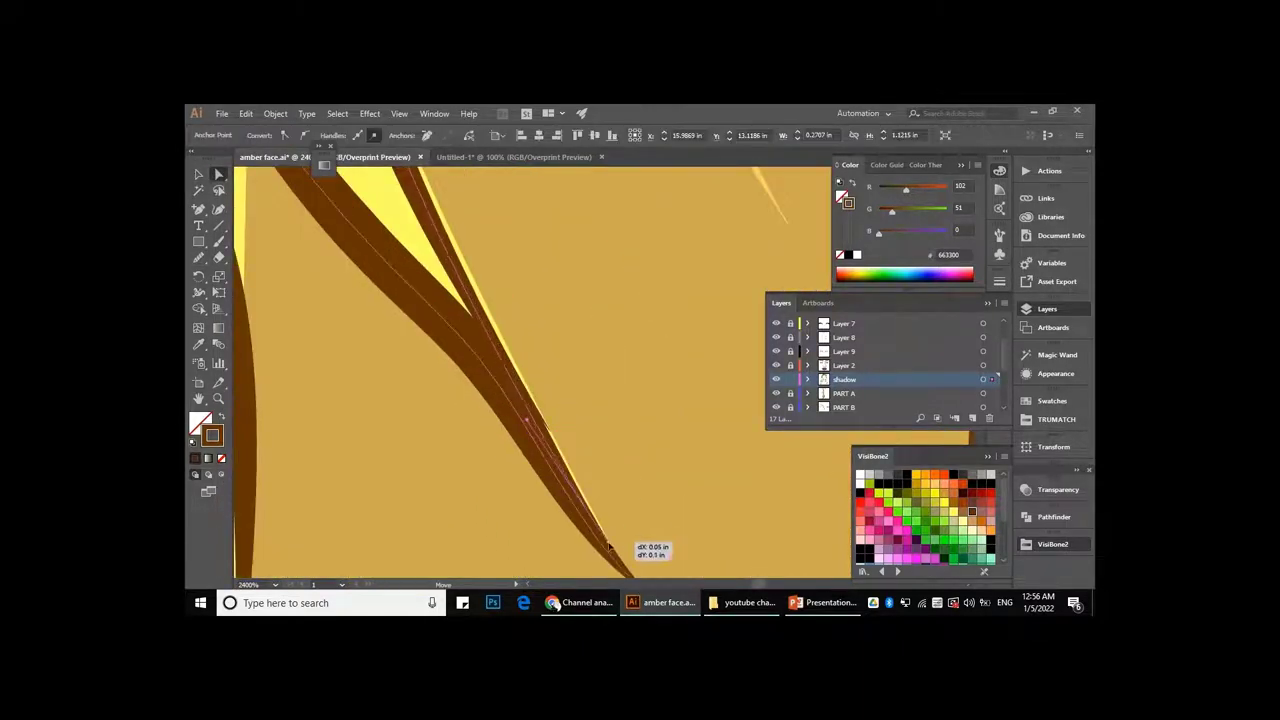
- Check the thin hair-strand paths beside the eye by selecting them
scroll(530, 427, "down", 3)
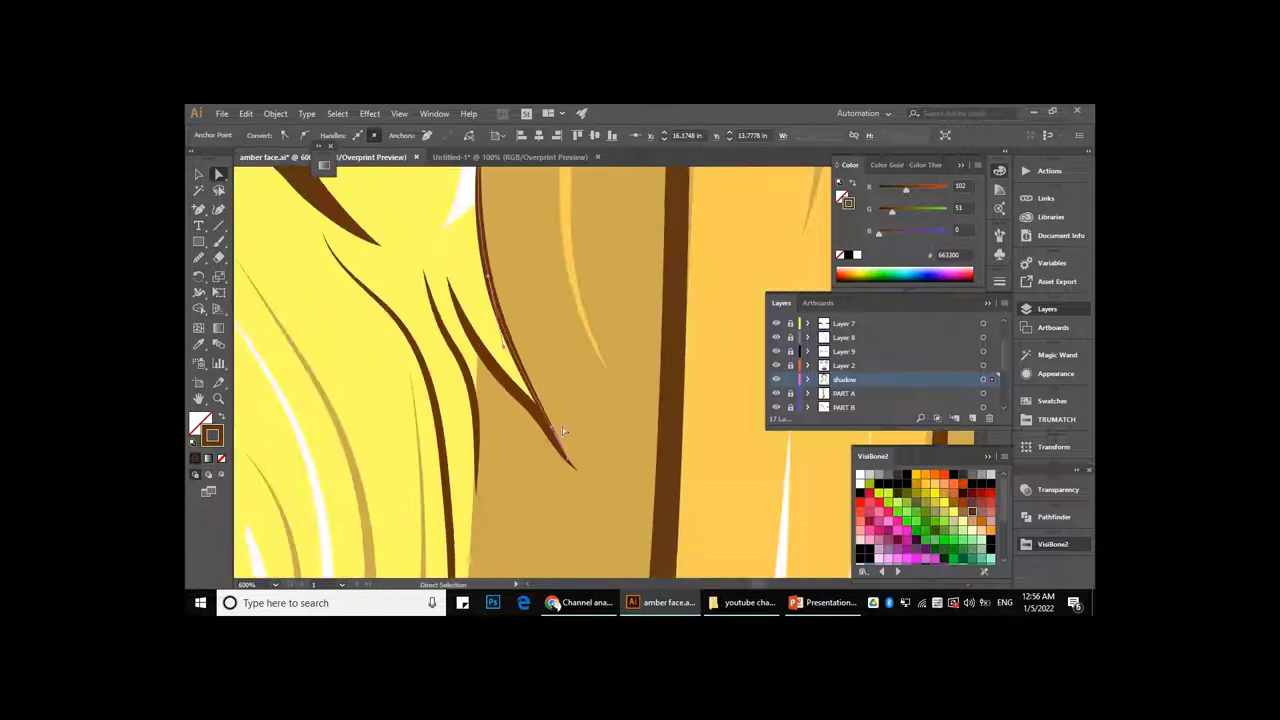
scroll(530, 427, "down", 3)
scroll(530, 427, "down", 1)
scroll(604, 347, "up", 3)
left_click(540, 340)
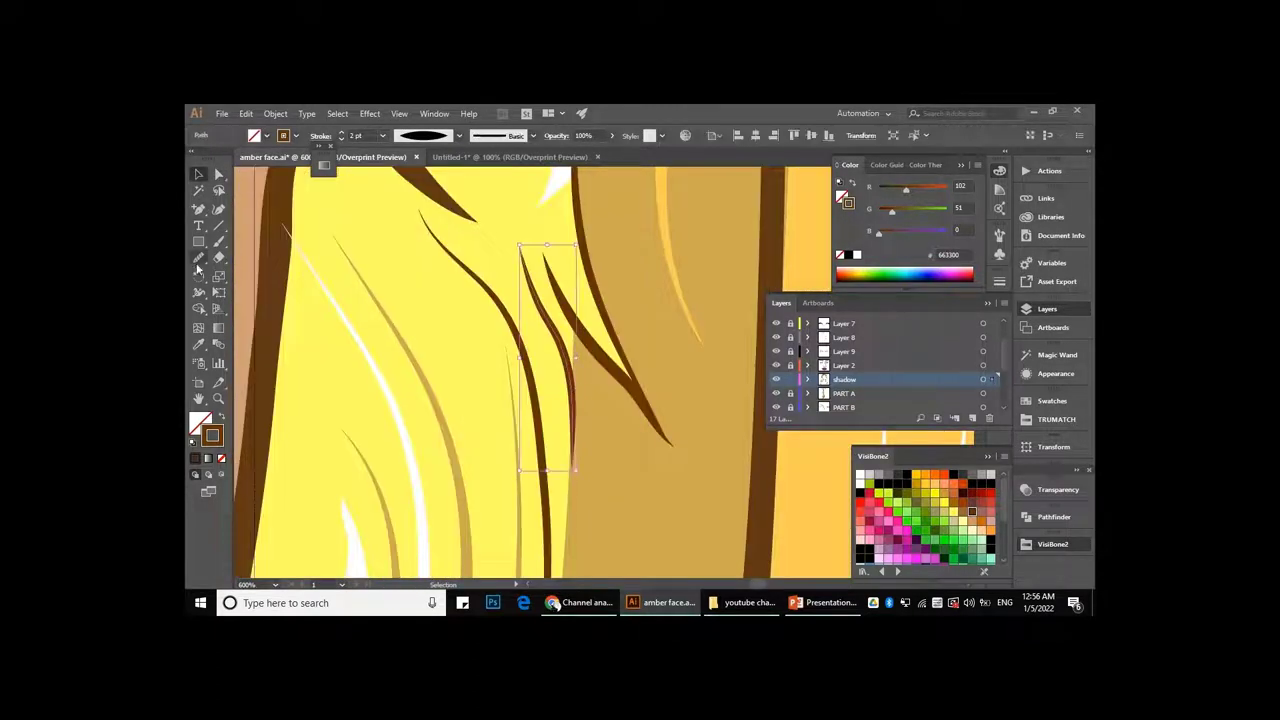
scroll(577, 397, "down", 3)
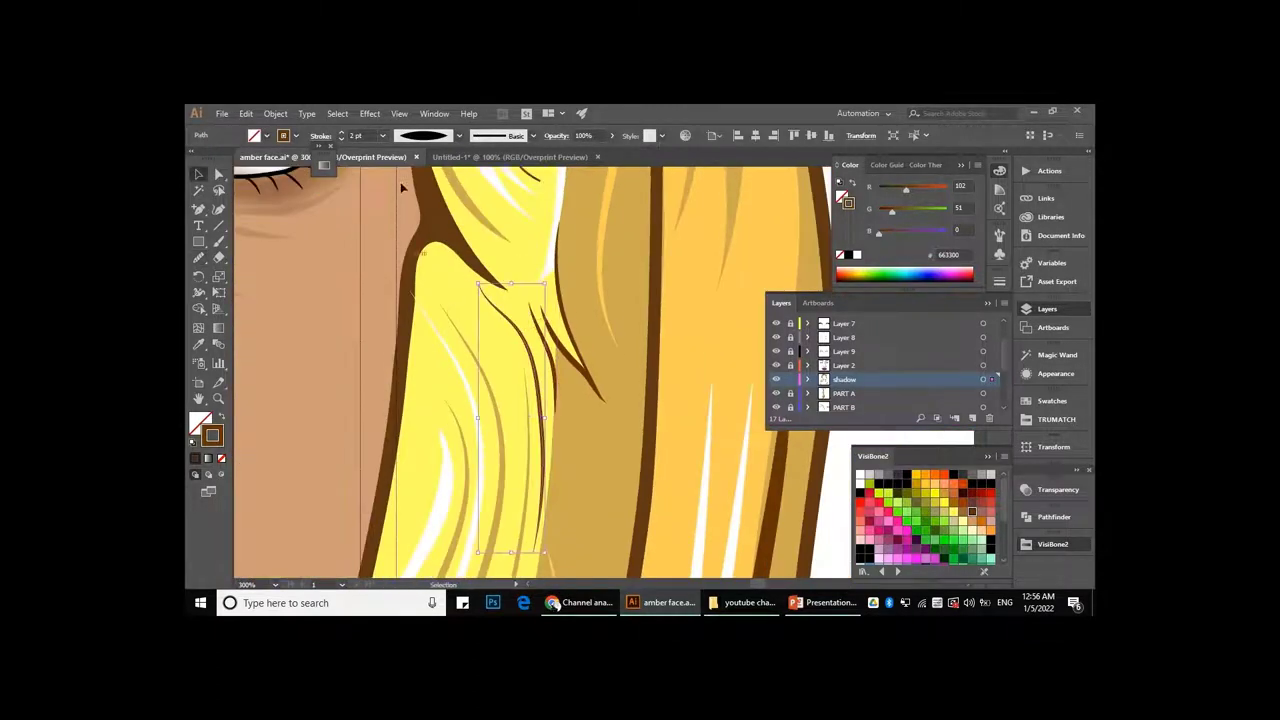
scroll(580, 442, "down", 2)
scroll(580, 442, "up", 2)
left_click(540, 390)
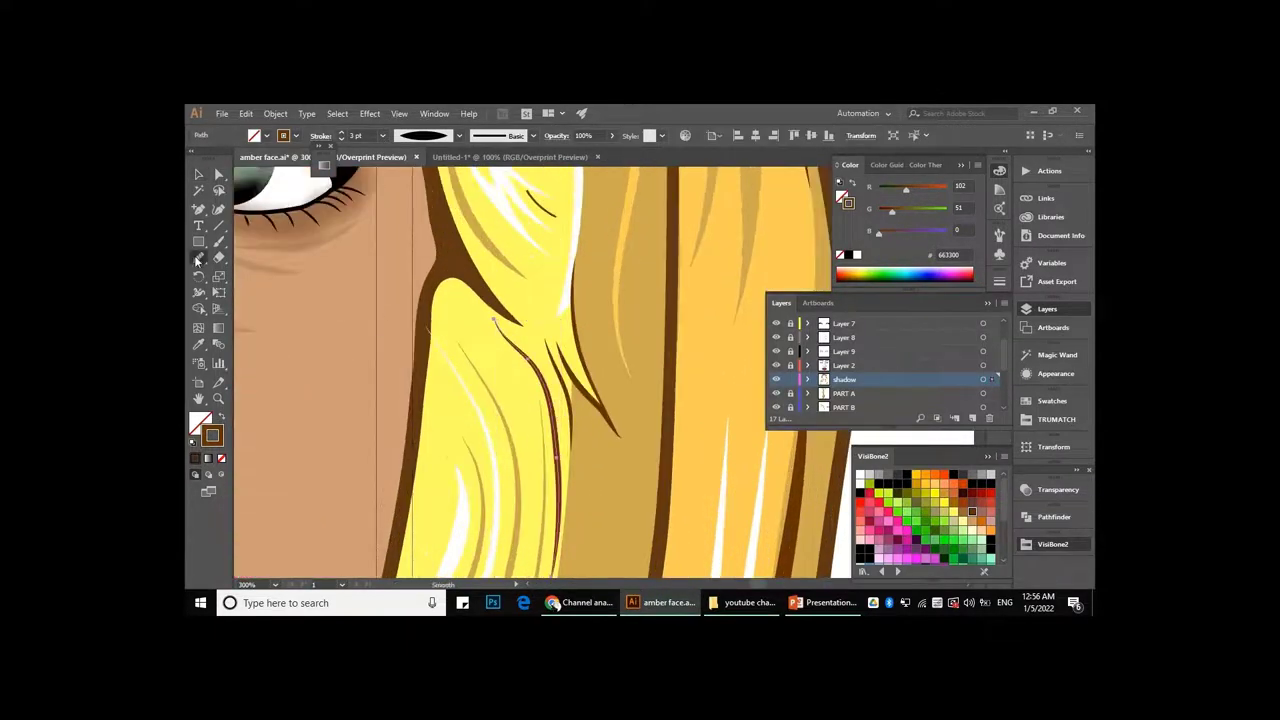
scroll(619, 347, "down", 2)
scroll(619, 347, "up", 2)
- Set a group of hair strands to a 4 pt tapered stroke
key("v")
left_click(575, 440)
left_click(383, 135)
left_click(395, 241)
left_click(459, 135)
left_click(420, 185)
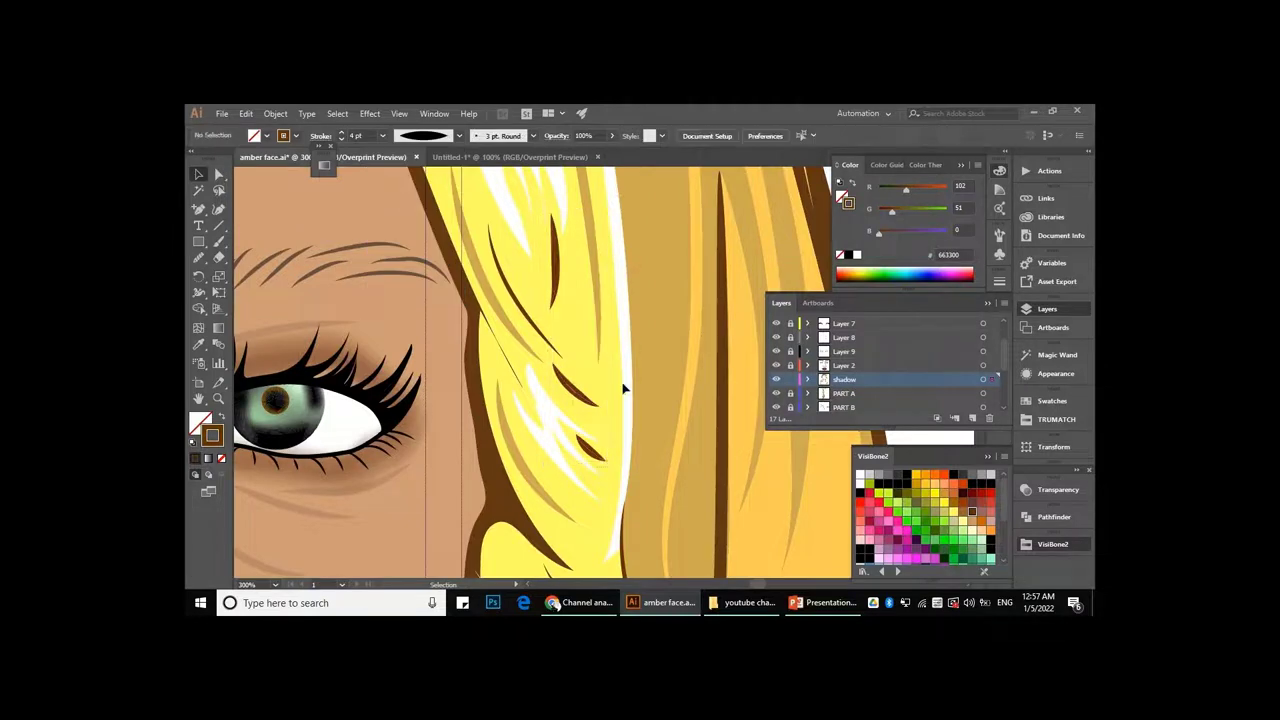
- Set the upper hair strand's stroke weight to 2 pt
left_click(590, 410)
left_click(383, 135)
left_click(555, 260)
left_click(383, 135)
left_click(400, 208)
scroll(553, 305, "down", 3)
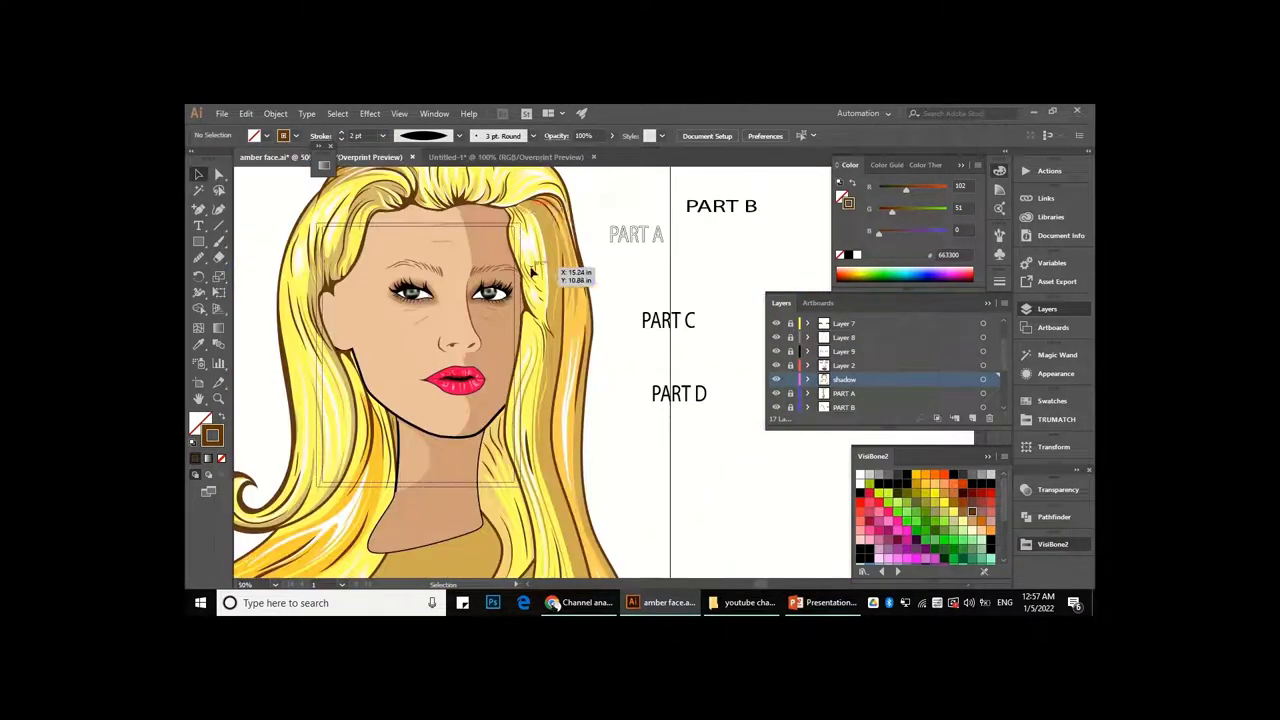
scroll(540, 270, "up", 2)
scroll(529, 252, "up", 2)
scroll(537, 251, "down", 3)
scroll(550, 300, "down", 1)
scroll(557, 330, "up", 3)
- Place a copy of the small hair strand beside the original
left_click(570, 330)
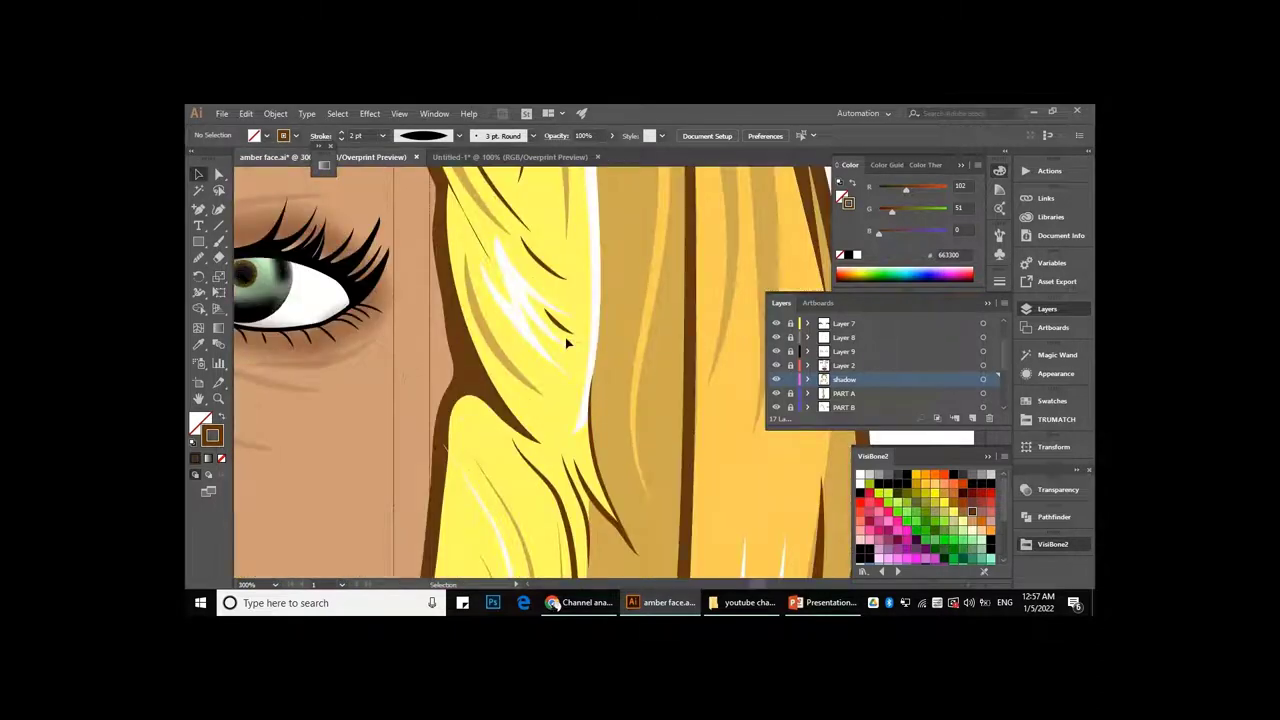
scroll(570, 335, "up", 2)
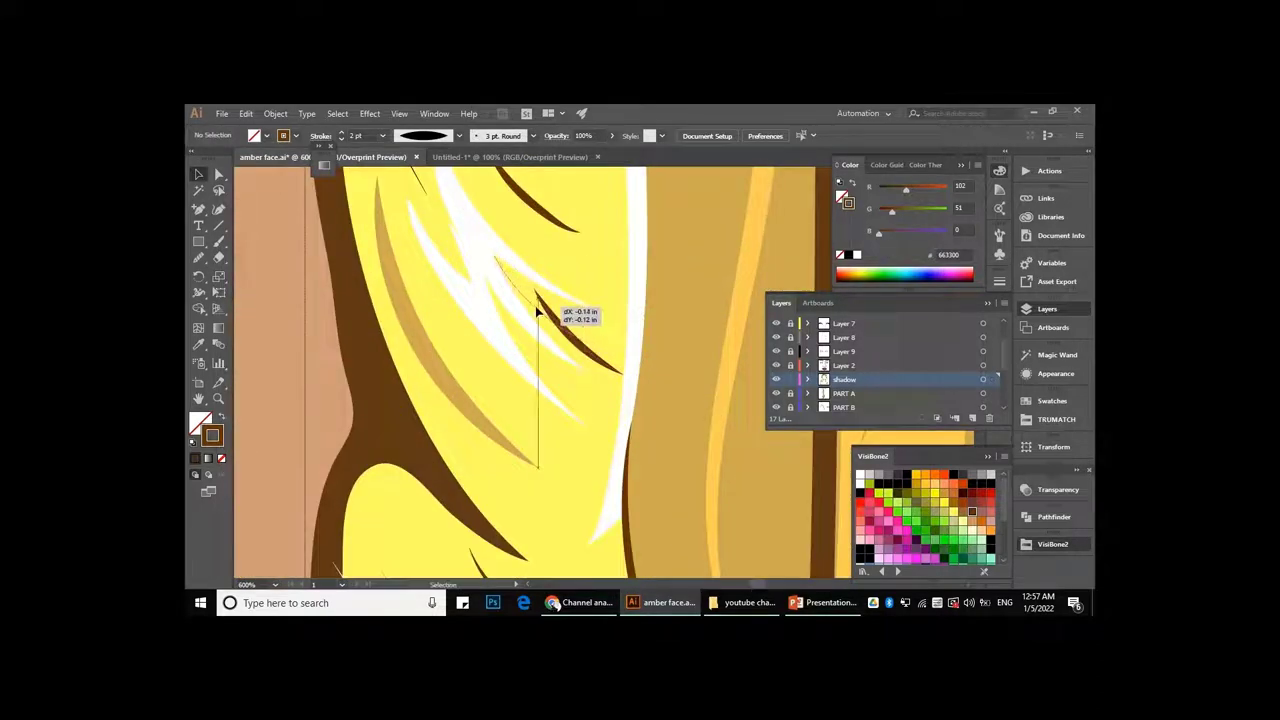
key("a")
key("v")
mouse_move(543, 329)
left_mouse_down()
mouse_move(535, 360)
mouse_move(586, 412)
left_mouse_up()
key("a")
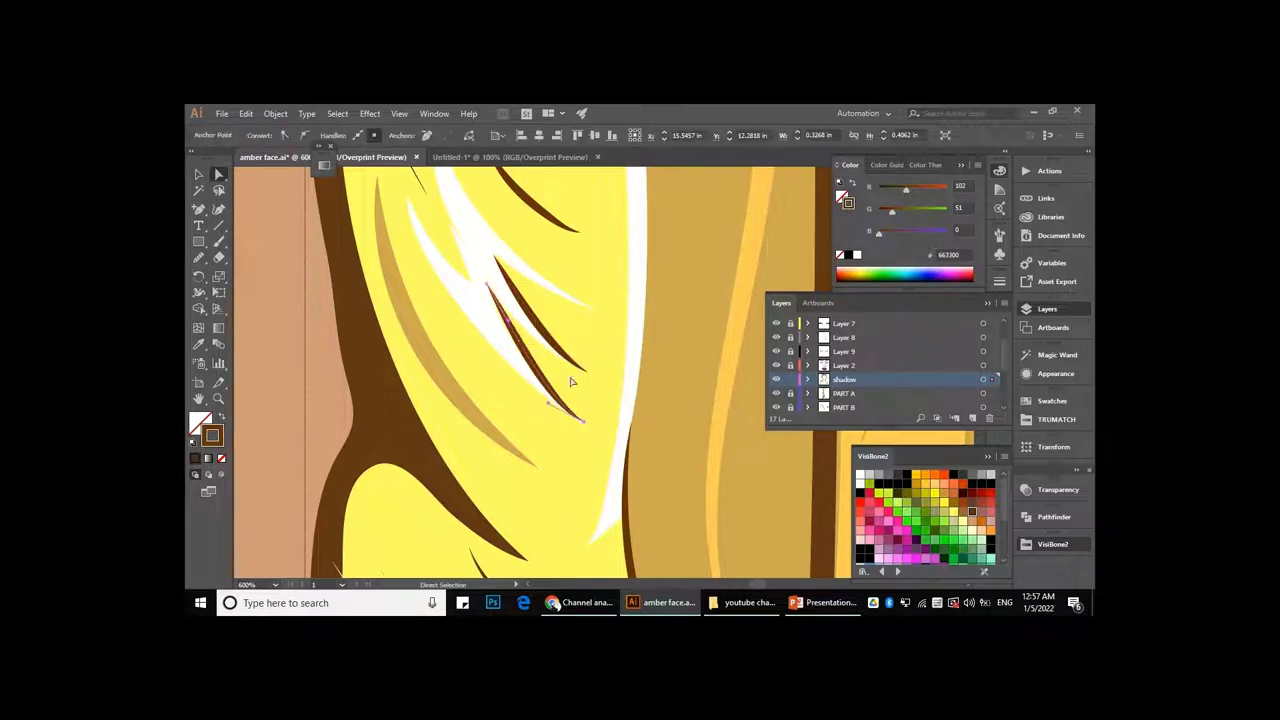
key("ctrl+shift+a")
scroll(520, 330, "down", 3)
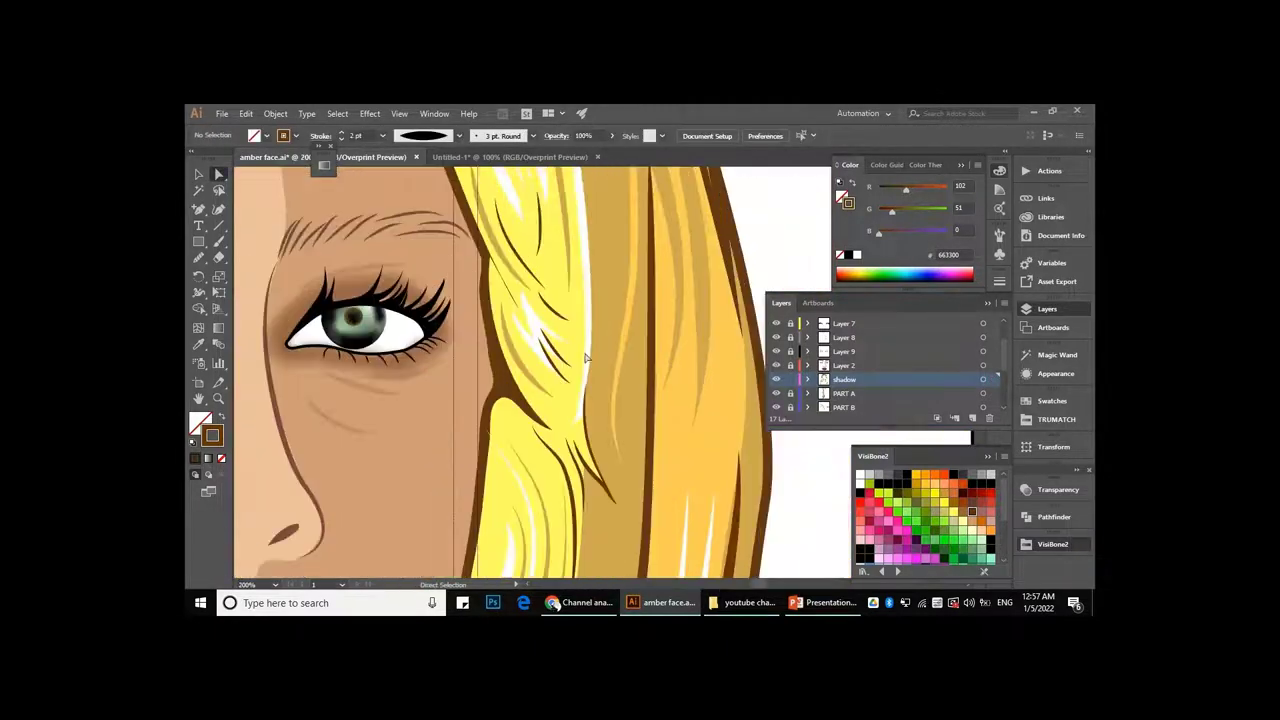
scroll(590, 347, "up", 3)
- Scale the copied strand larger downward and set its stroke to 3 pt
key("v")
left_click(589, 347)
left_click_drag(592, 362, 608, 404)
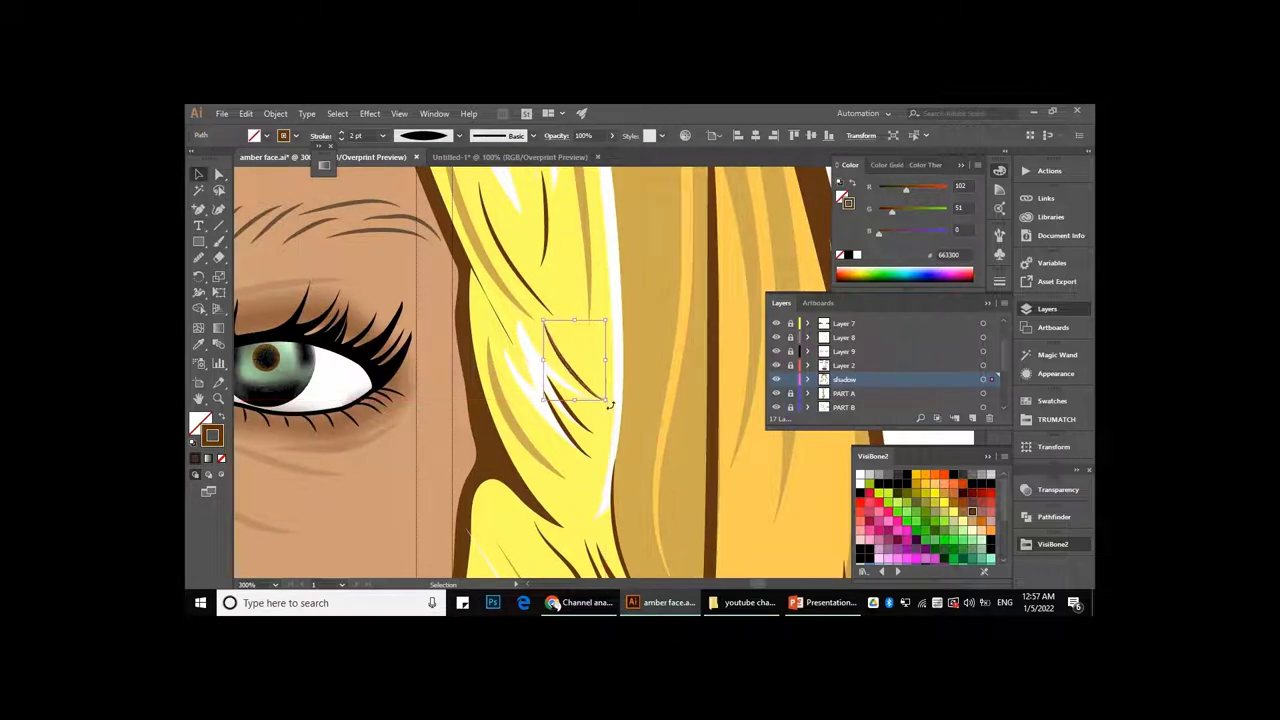
left_click(382, 135)
left_click(421, 220)
key("ctrl+shift+a")
- Extend a strand by pulling one of its anchor points downward
scroll(540, 352, "down", 3)
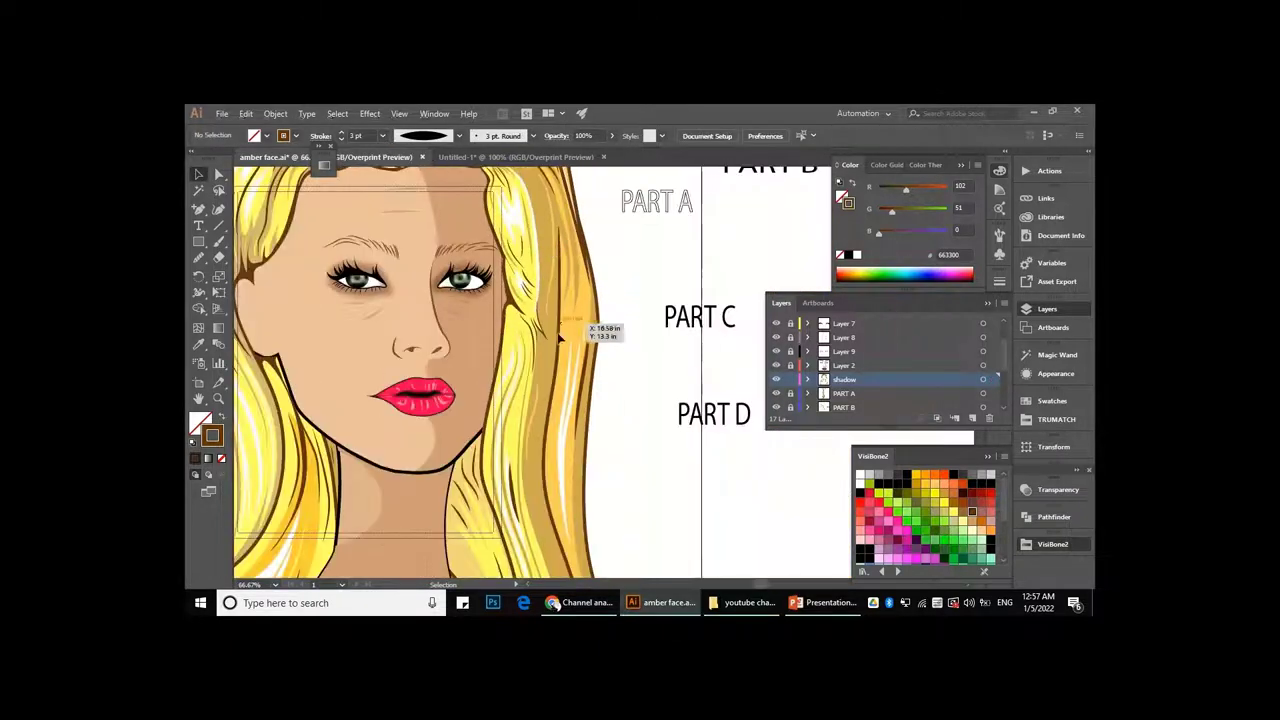
scroll(540, 352, "up", 2)
key("a")
scroll(510, 300, "up", 2)
left_click(497, 270)
scroll(497, 270, "up", 3)
left_click_drag(501, 336, 508, 378)
scroll(500, 340, "down", 2)
scroll(500, 320, "down", 1)
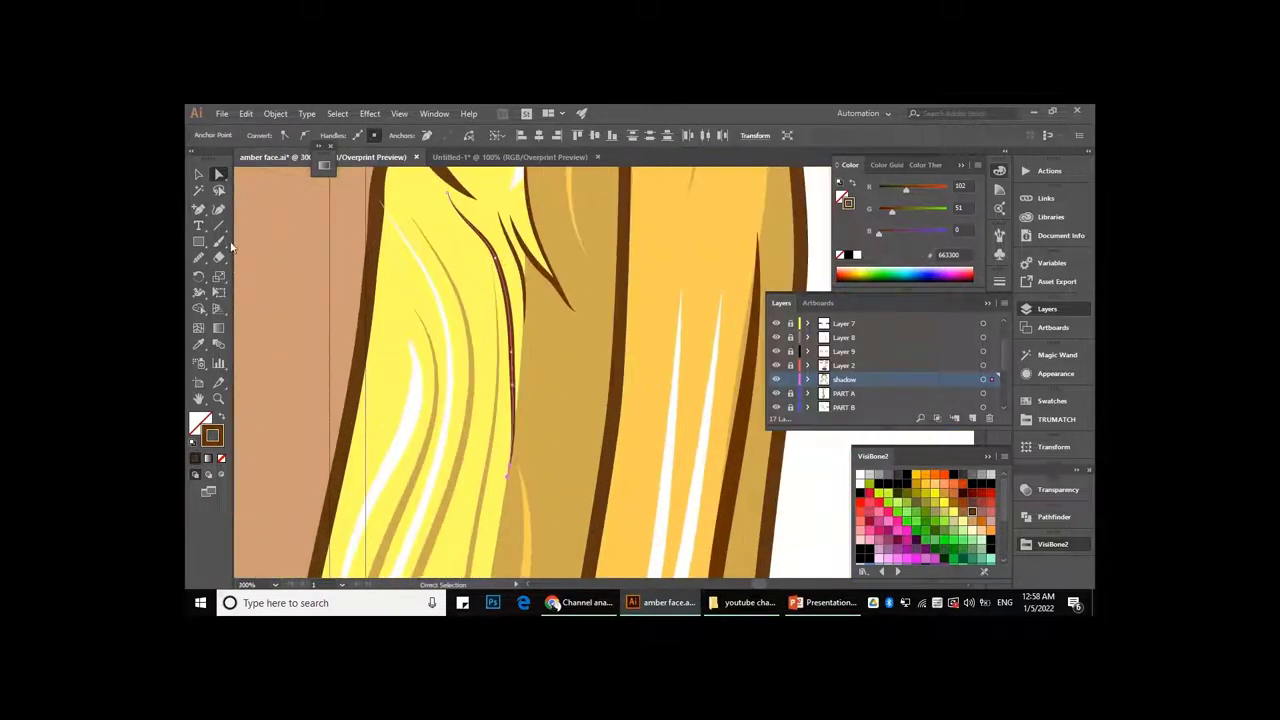
- Run the Smooth tool along the long side-hair strand to even its curve
left_click(506, 289)
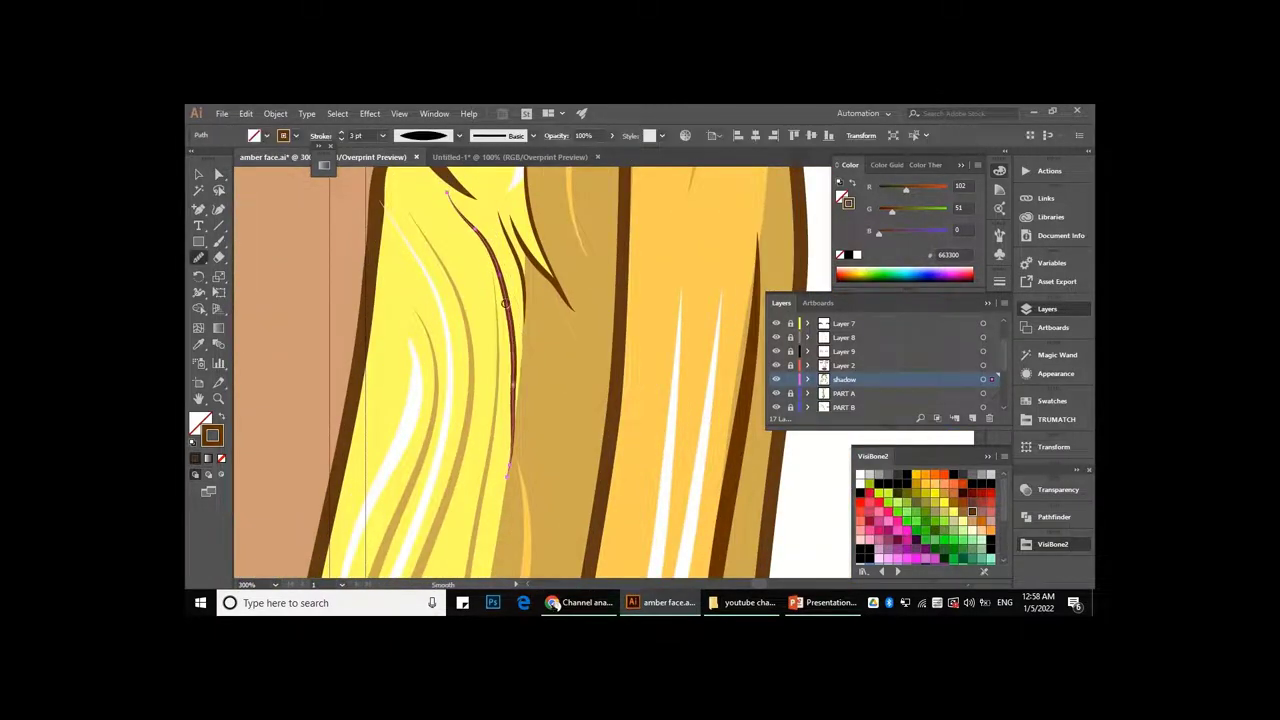
scroll(511, 353, "down", 2)
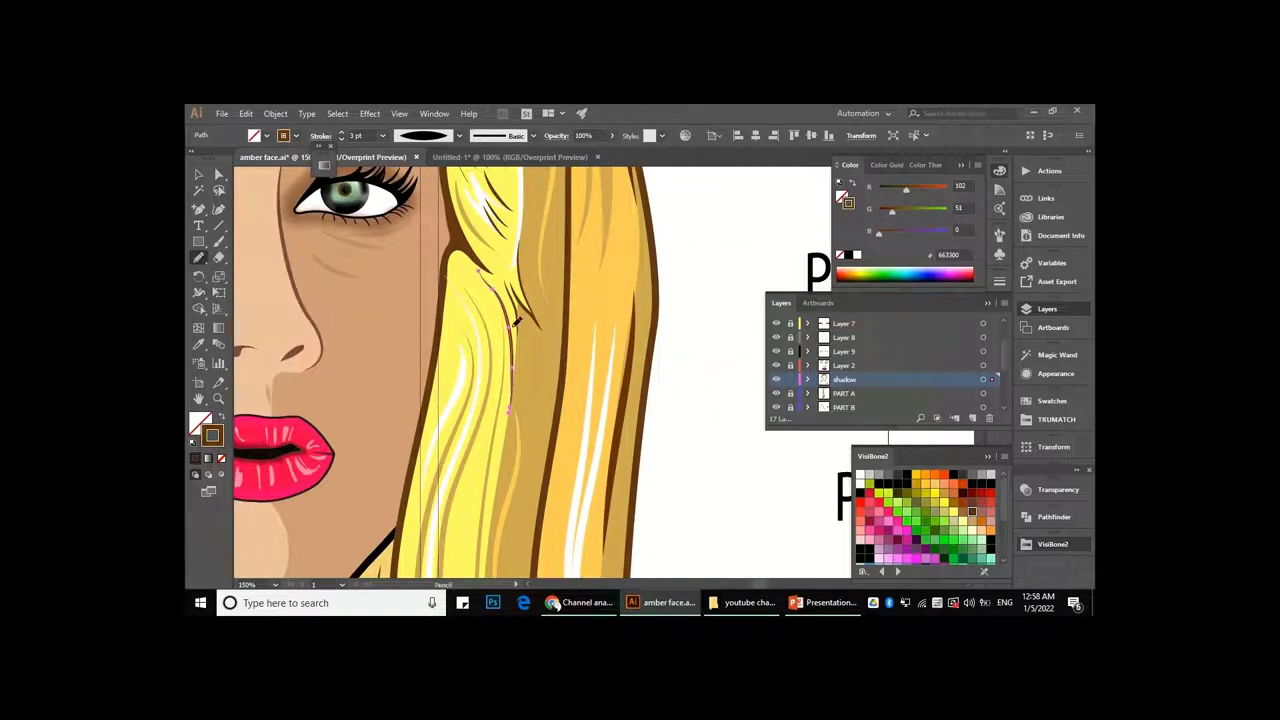
scroll(519, 364, "up", 1)
left_click_drag(198, 257, 250, 291)
scroll(530, 374, "up", 1)
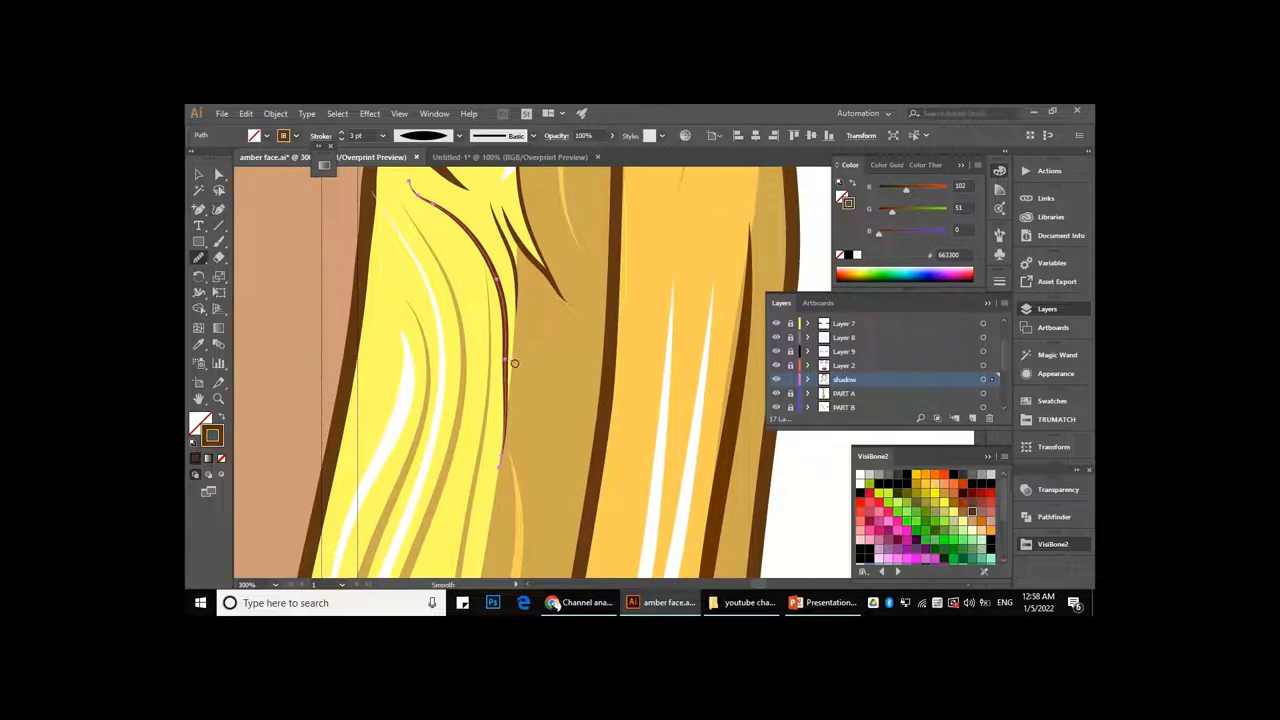
scroll(514, 363, "up", 2)
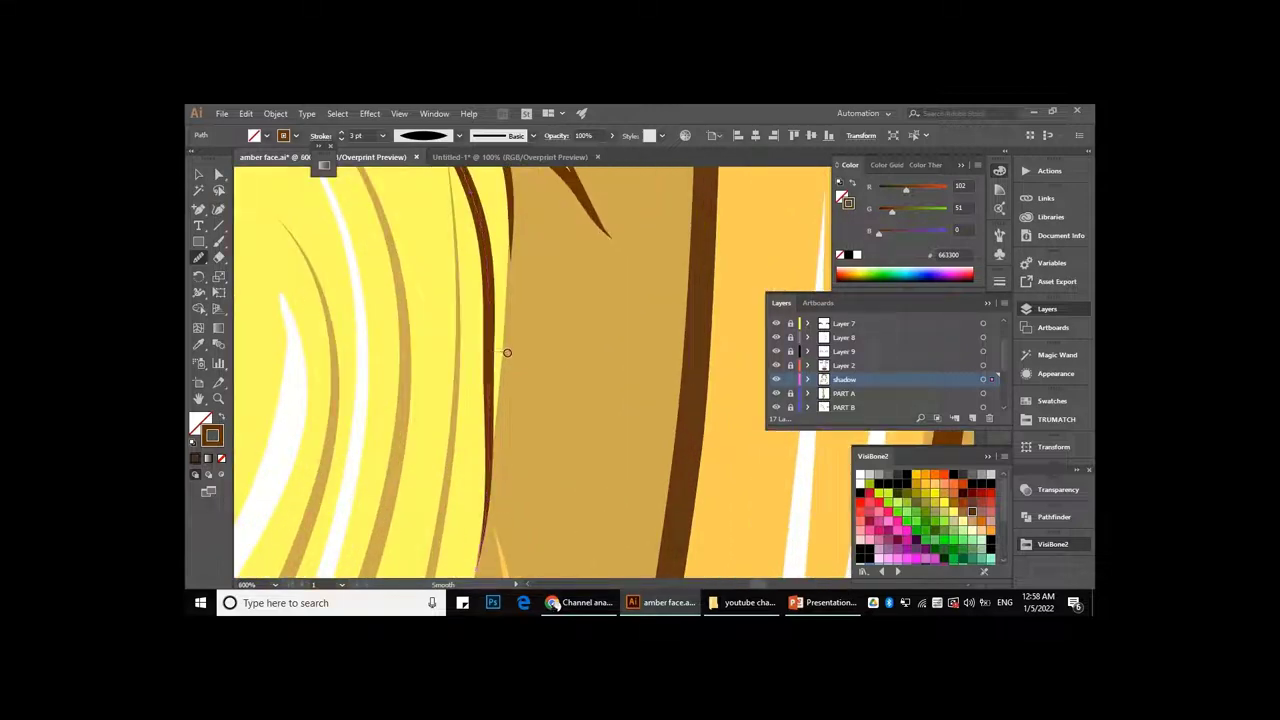
scroll(508, 330, "down", 3)
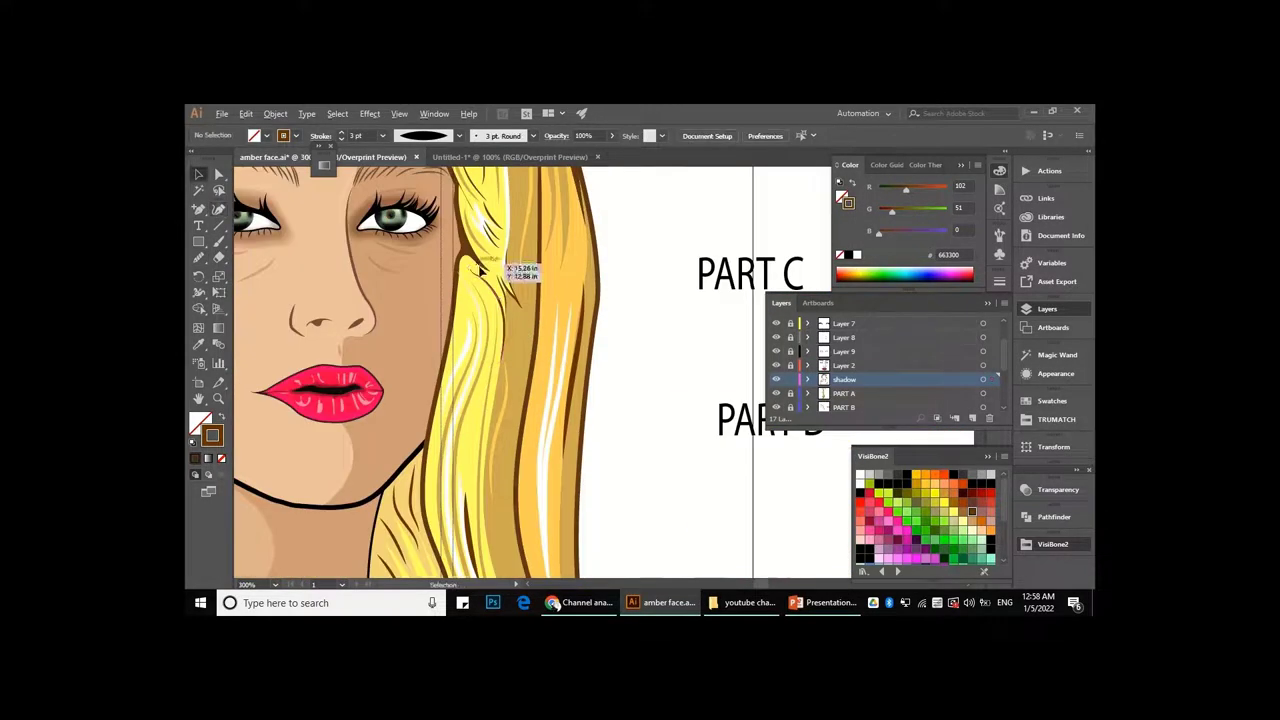
scroll(514, 266, "up", 3)
- Check the side-hair highlight paths by selecting them and their anchors, then deselect
key("v")
left_click(443, 266)
scroll(443, 266, "down", 3)
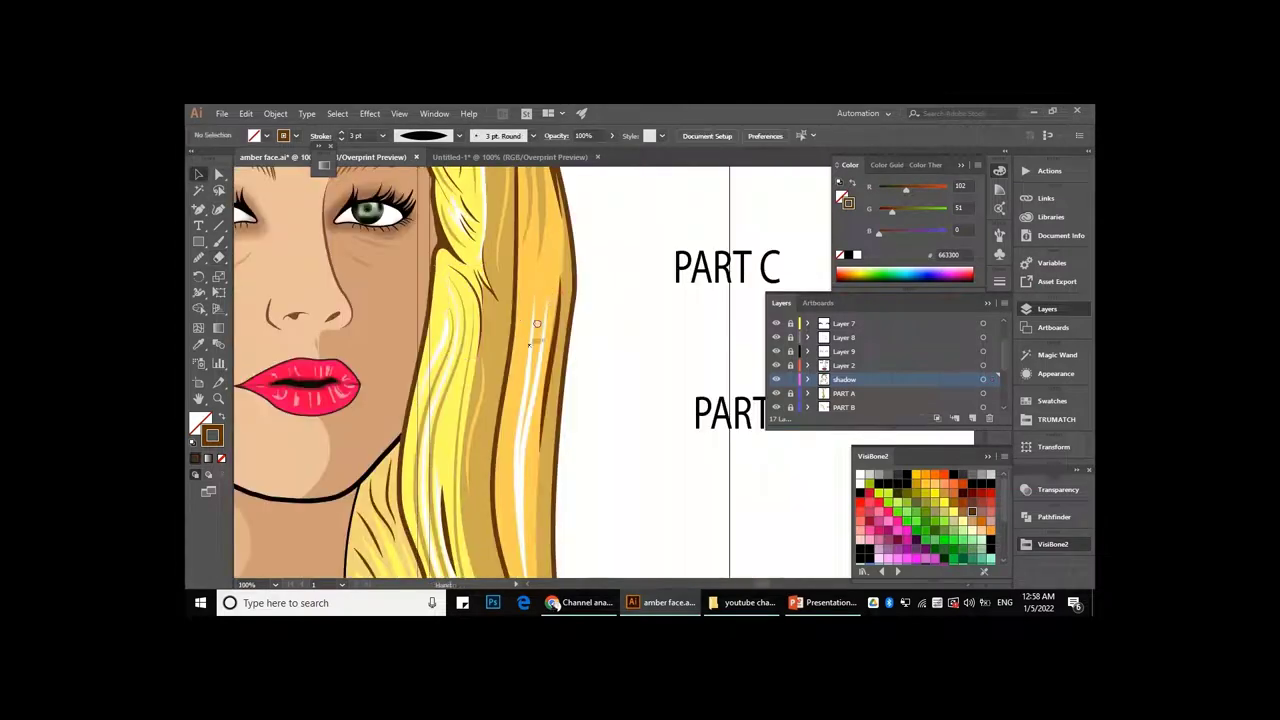
scroll(503, 268, "up", 2)
left_click_drag(503, 255, 363, 457)
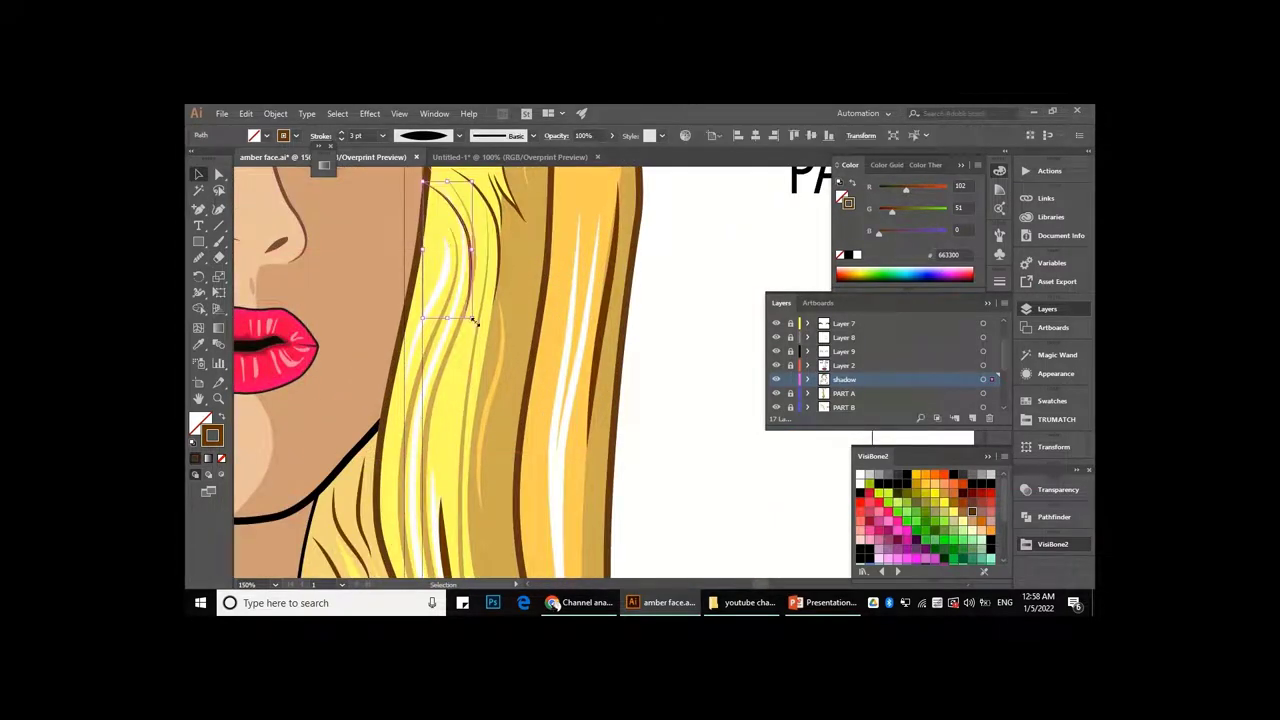
left_click(491, 249)
key("a")
scroll(448, 272, "up", 3)
left_click(425, 245)
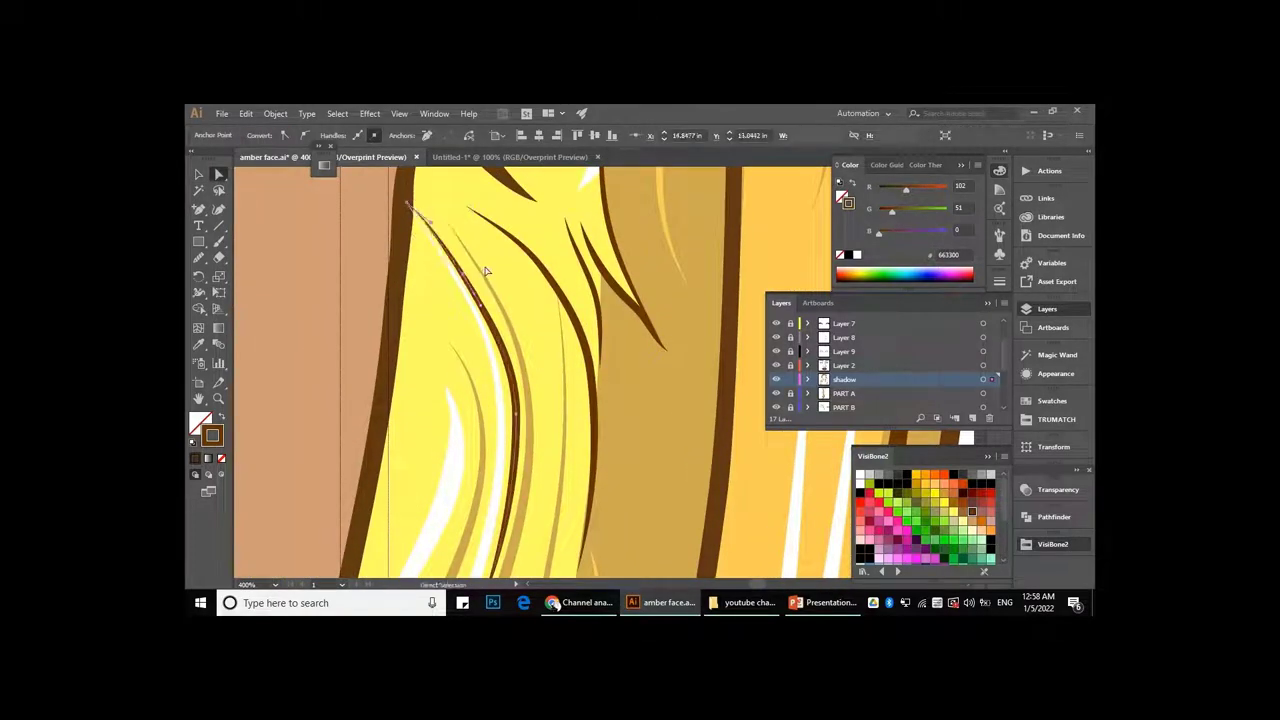
key("v")
key("ctrl+shift+a")
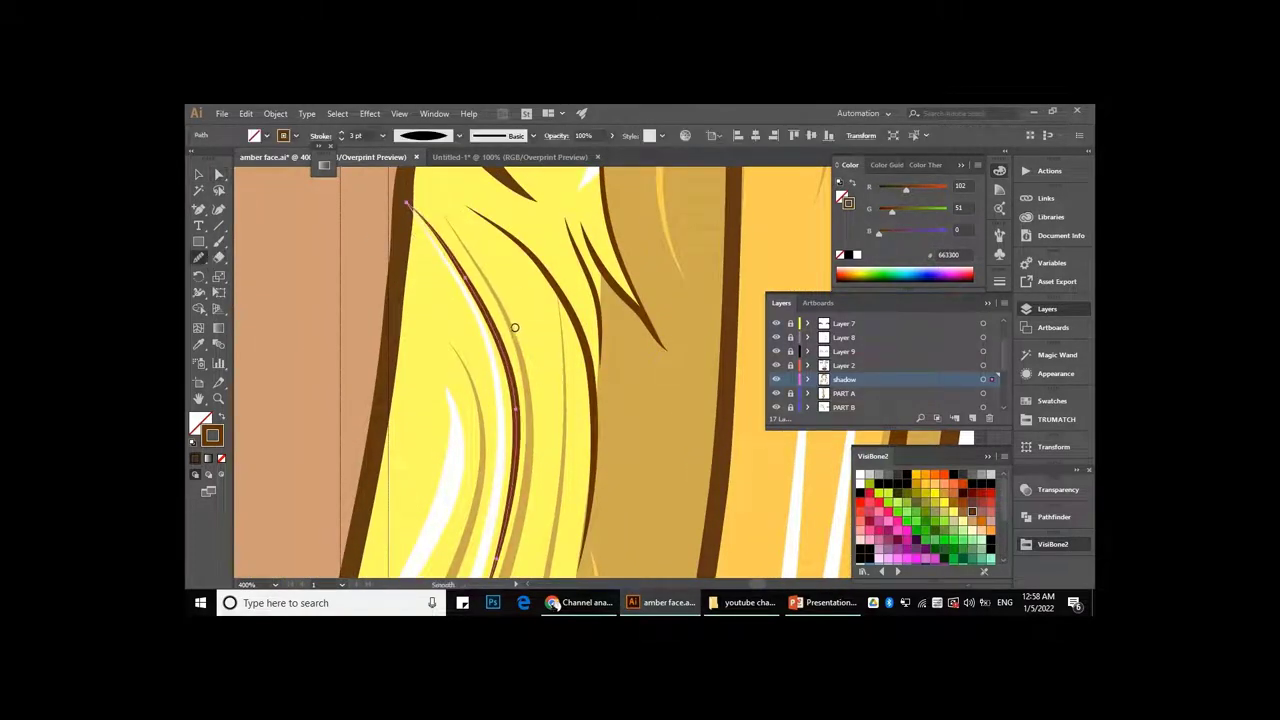
scroll(514, 329, "down", 3)
scroll(570, 362, "down", 2)
scroll(569, 362, "up", 2)
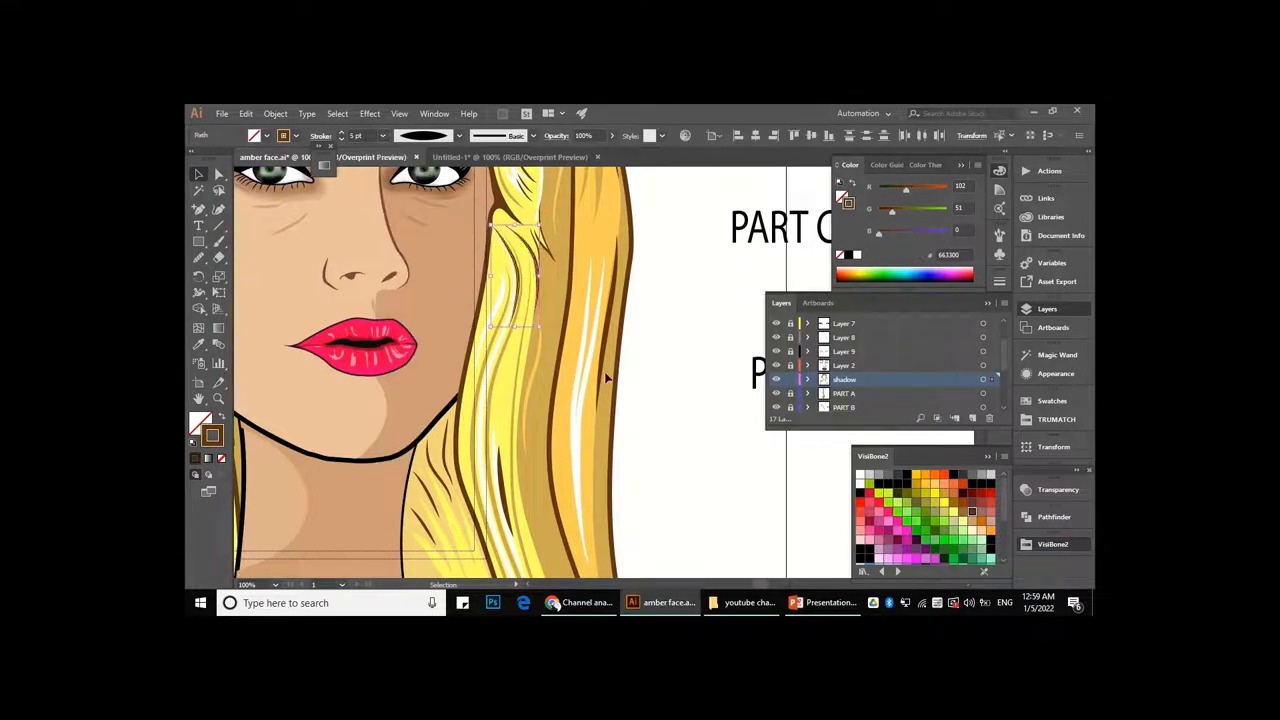
scroll(598, 365, "down", 2)
scroll(523, 338, "up", 2)
- Change the lower-lock strand's stroke weight to 4 pt, then to 5 pt
key("a")
key("v")
left_click(382, 135)
left_click(400, 241)
scroll(505, 234, "down", 2)
left_click(382, 135)
left_click(400, 256)
scroll(622, 401, "down", 2)
scroll(622, 401, "up", 4)
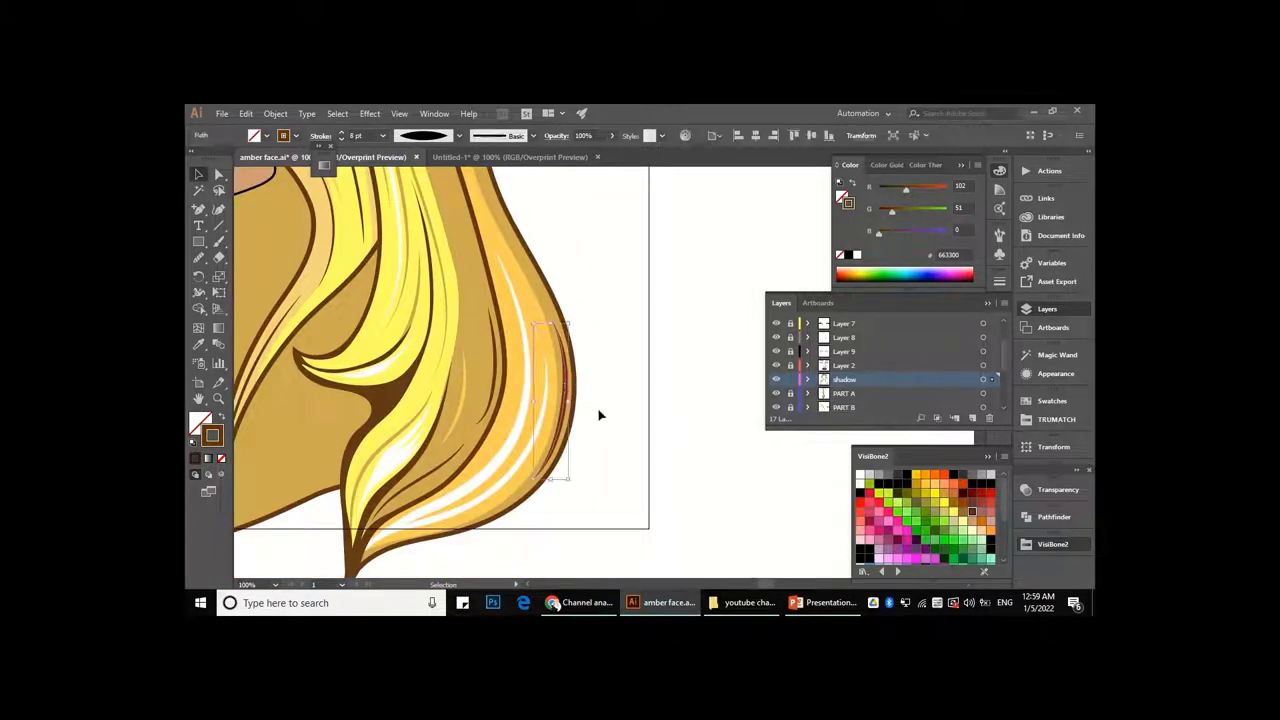
- Nudge a brown strand upward in the lower right lock and inspect its anchor points
mouse_move(600, 414)
left_mouse_down()
mouse_move(460, 432)
mouse_move(595, 373)
left_mouse_up()
scroll(595, 373, "up", 3)
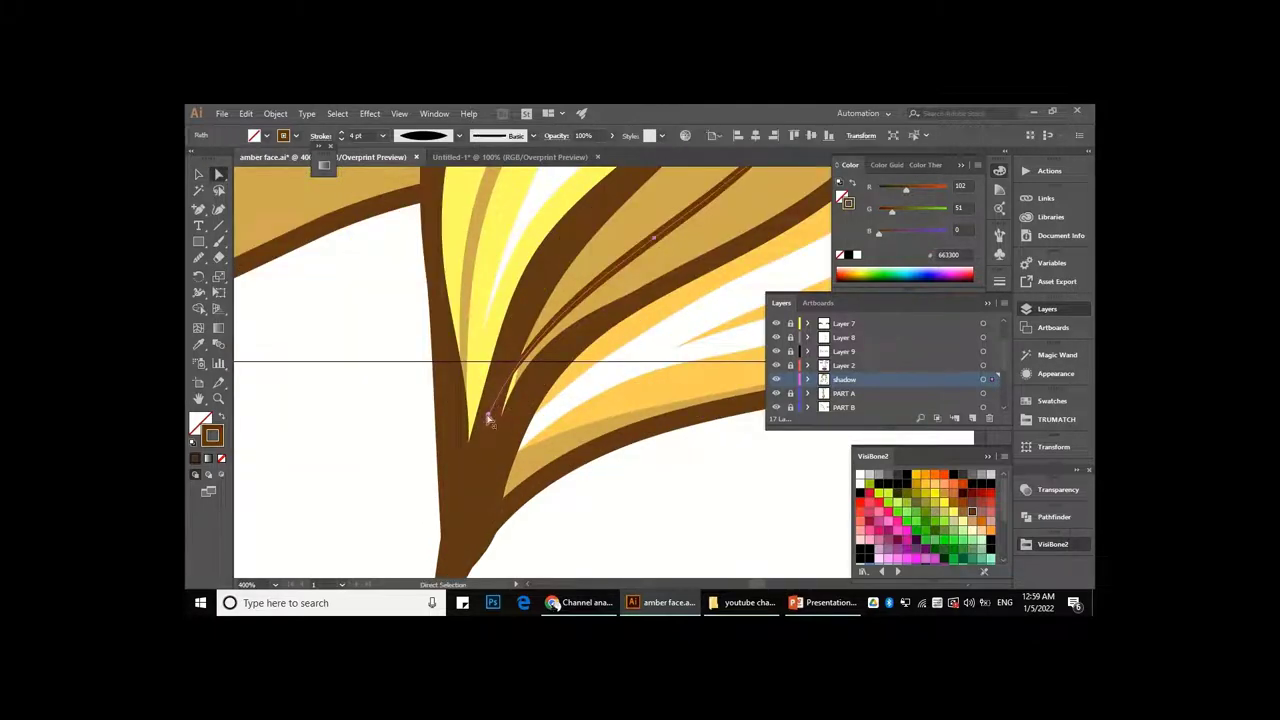
key("a")
left_click(532, 363)
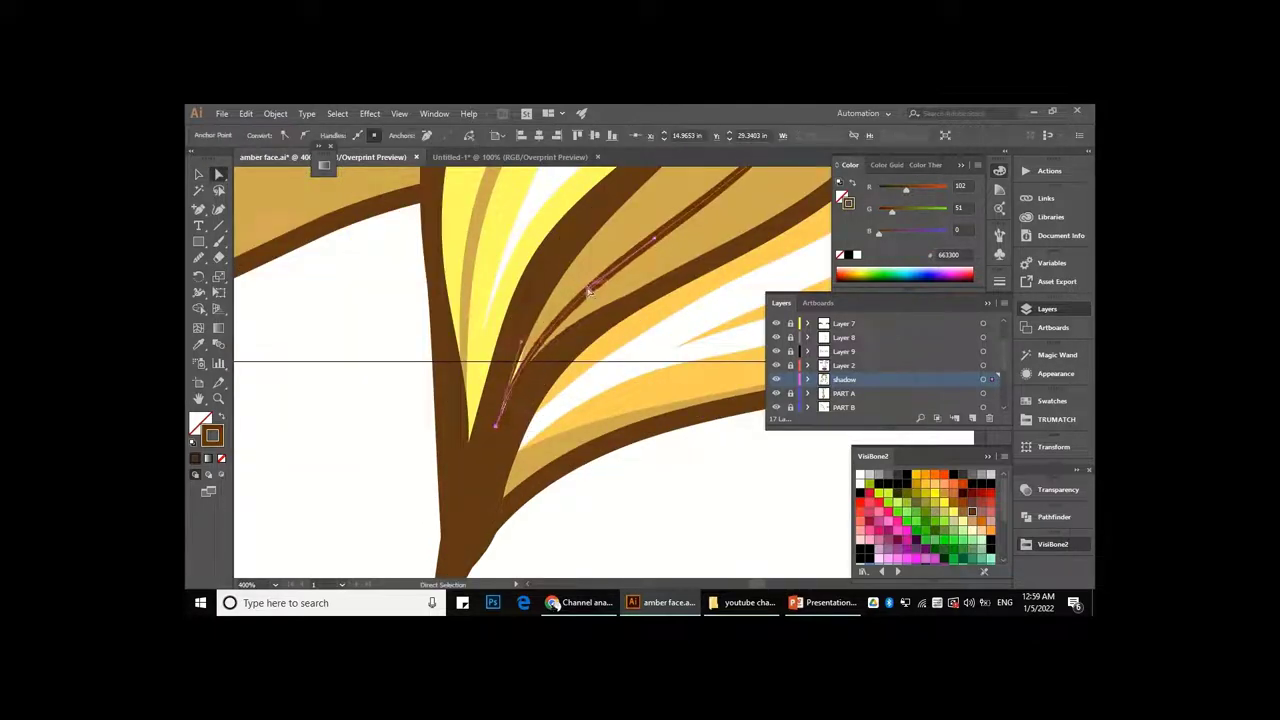
scroll(515, 350, "down", 2)
scroll(513, 357, "down", 2)
key("v")
scroll(513, 357, "up", 1)
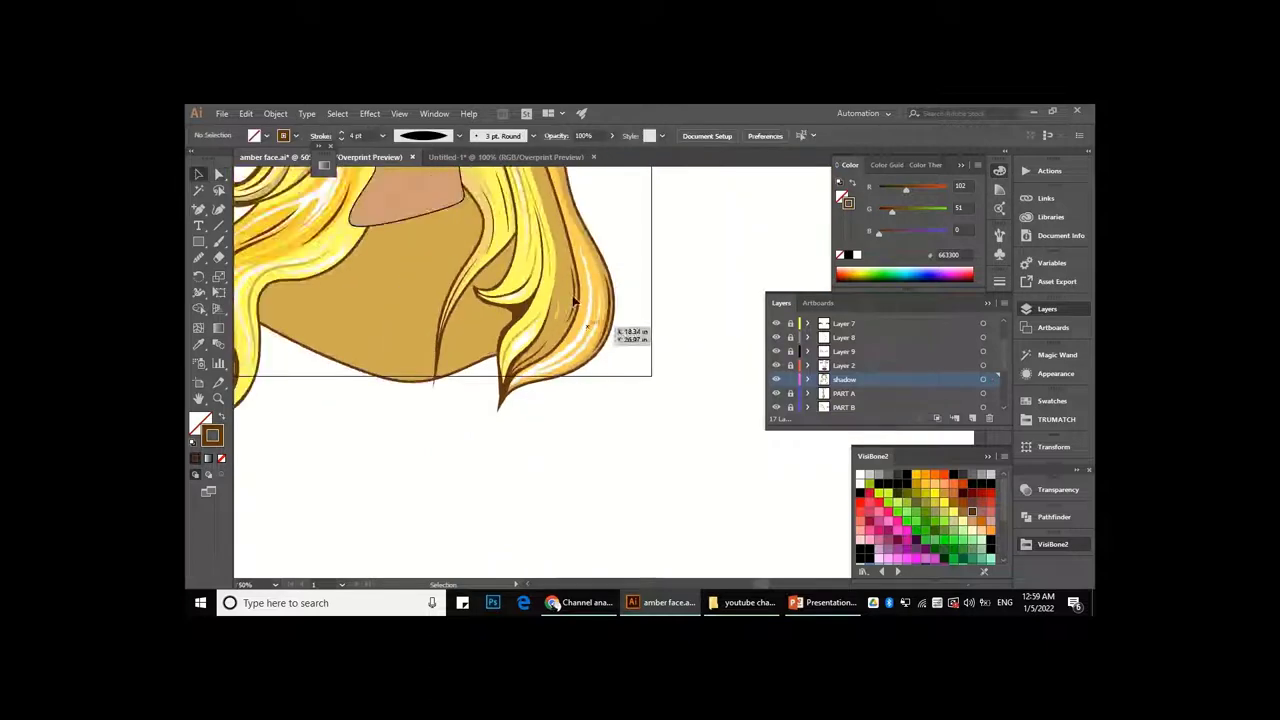
scroll(513, 357, "up", 1)
- Select and check a thin brown strand line, then deselect and review the hair
left_click(578, 410)
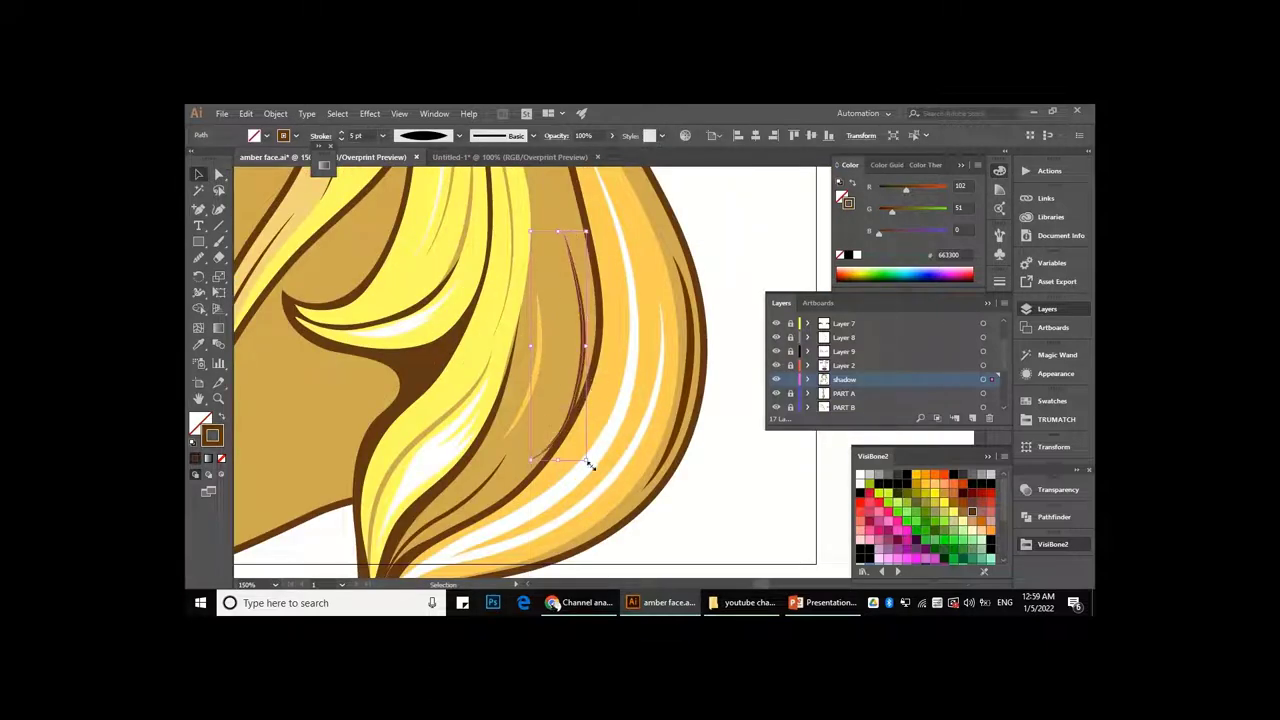
scroll(563, 420, "down", 3)
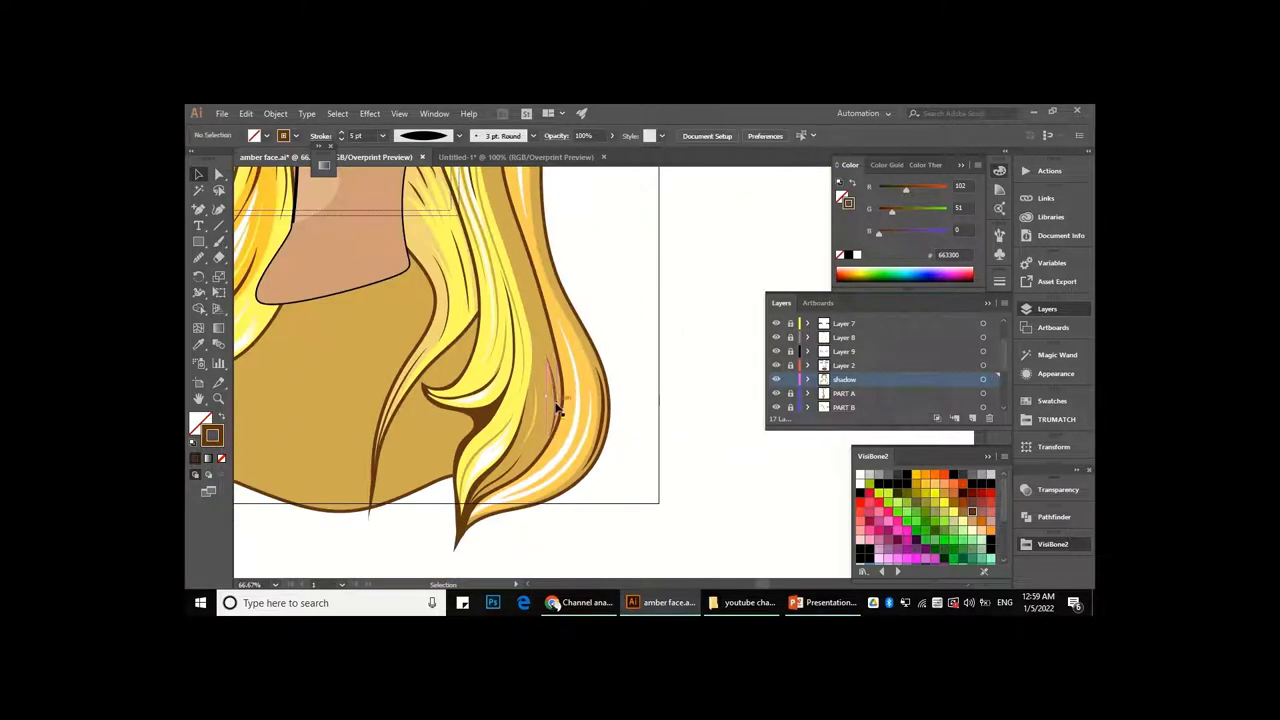
left_click(593, 373)
scroll(593, 373, "up", 1)
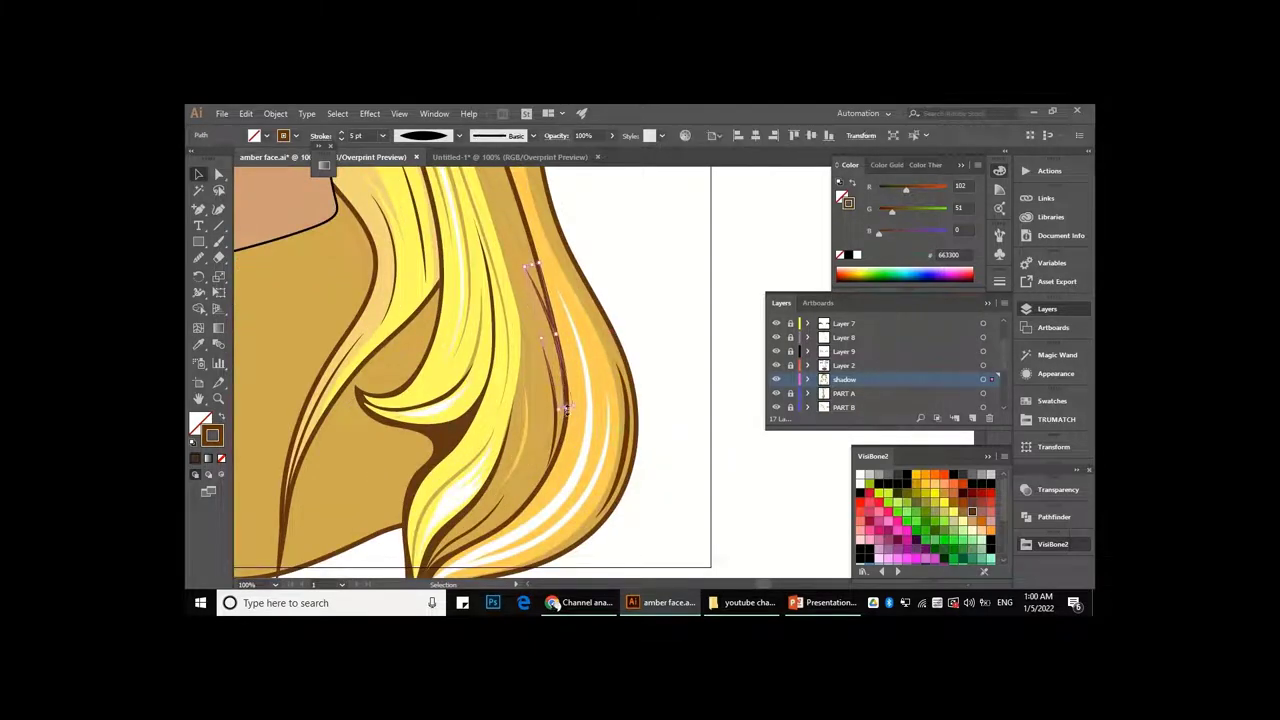
scroll(594, 349, "down", 1)
scroll(540, 390, "up", 2)
scroll(506, 349, "up", 1)
scroll(506, 349, "up", 1)
scroll(571, 323, "down", 2)
scroll(527, 300, "down", 1)
scroll(525, 300, "up", 2)
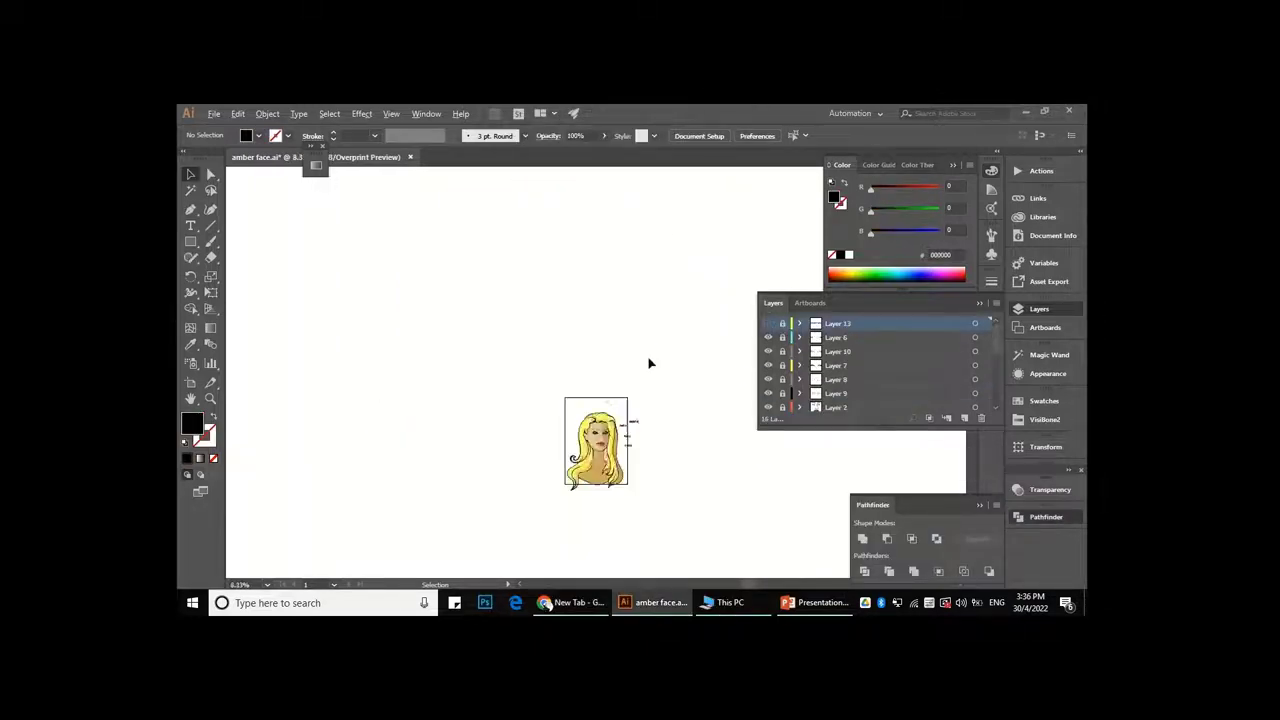
- Collapse the PART D layer and zoom in on the face and hair
scroll(651, 194, "up", 2)
scroll(651, 194, "up", 2)
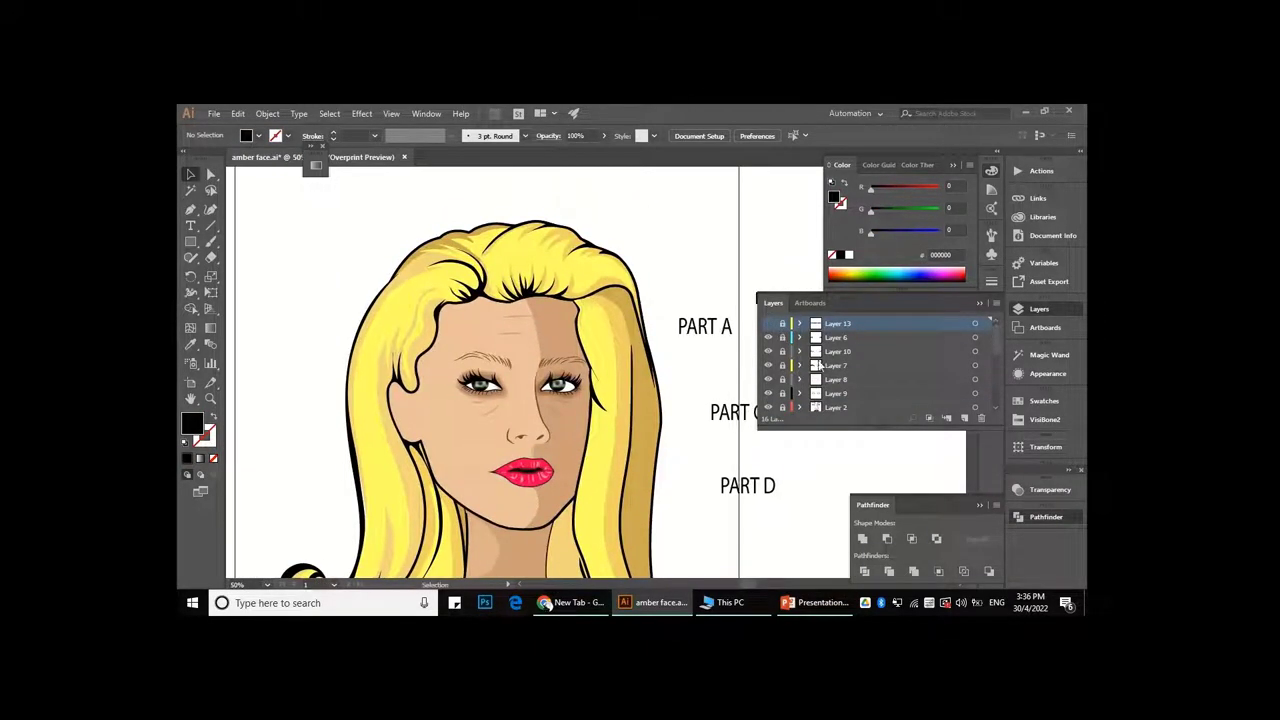
scroll(803, 358, "down", 3)
left_click(800, 335)
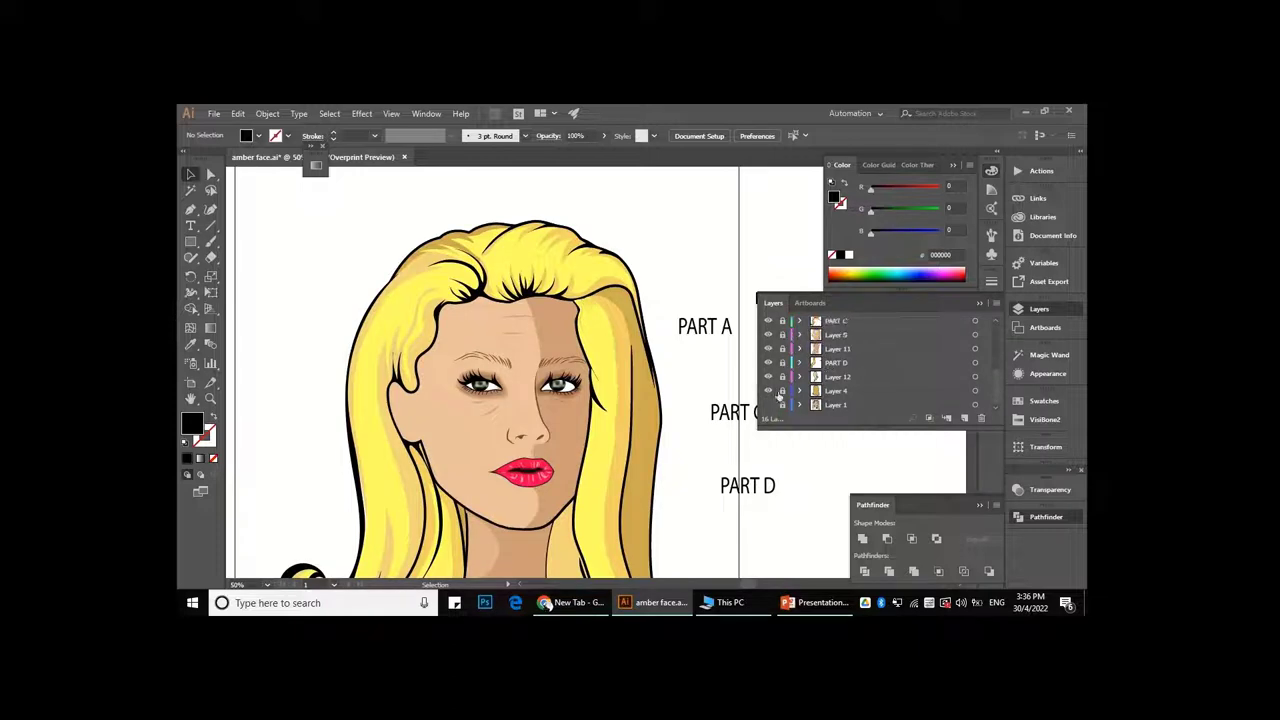
key("ctrl+0")
key("ctrl+equal")
key("ctrl+1")
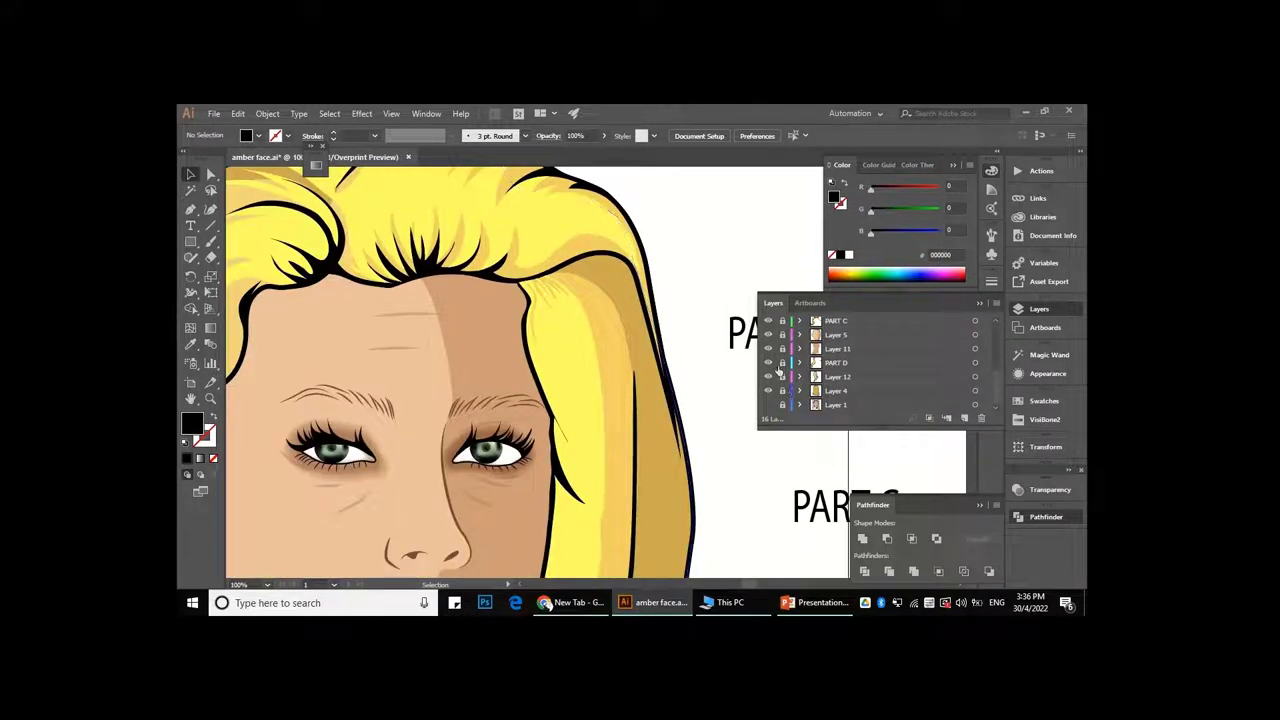
scroll(822, 358, "up", 2)
- Target the PART A layer, select the right side hair shape and choose the Pencil tool
left_click(835, 376)
left_click(625, 333)
left_click(191, 257)
key("ctrl+equal")
key("a")
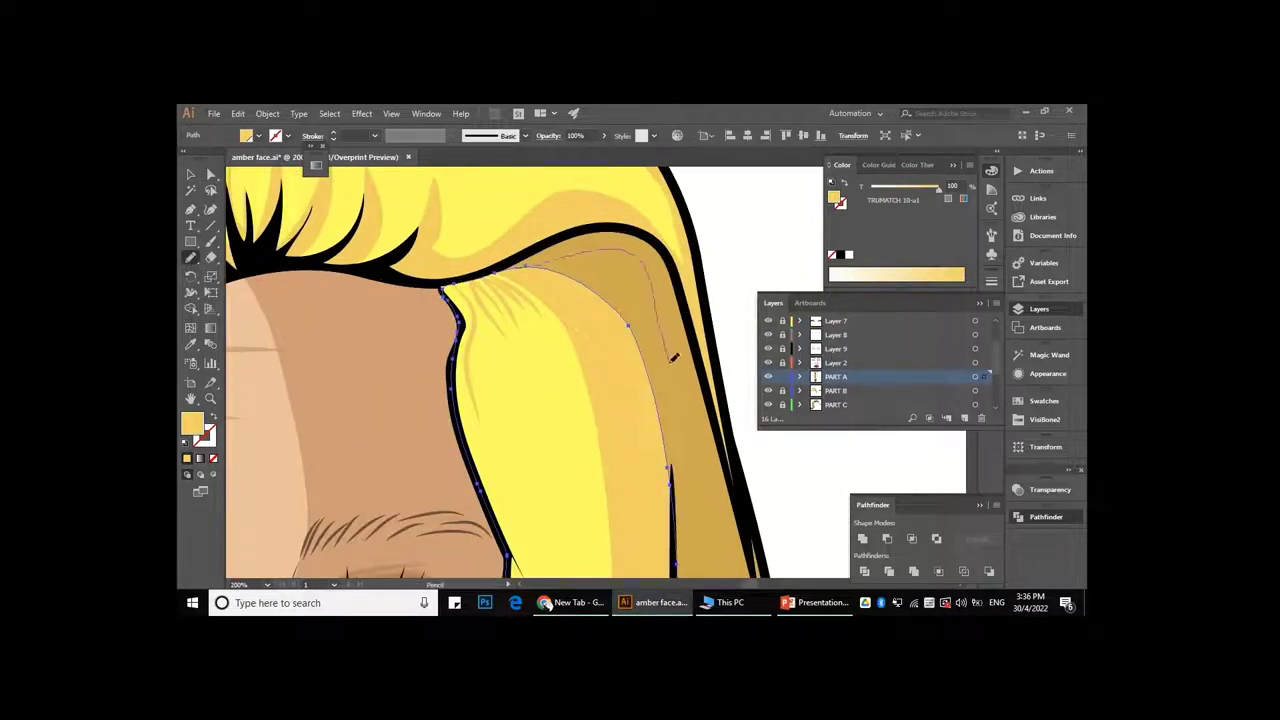
key("ctrl+minus")
key("ctrl+equal")
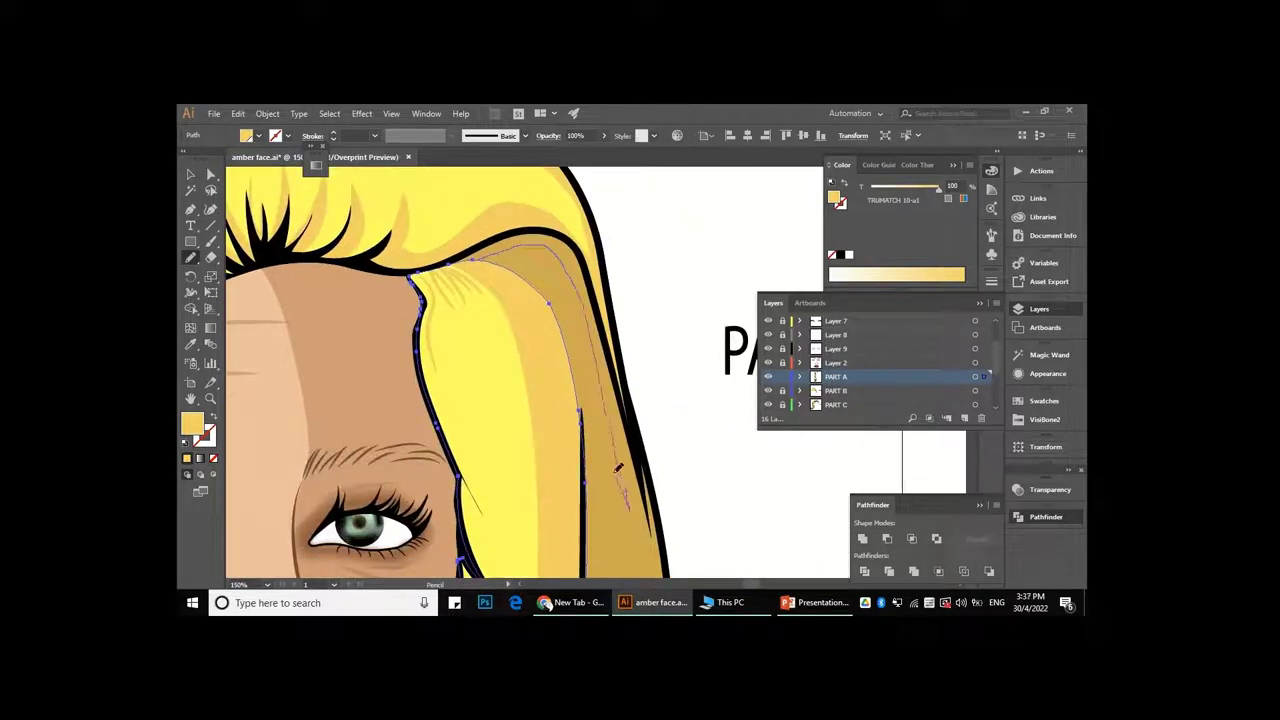
key("ctrl+minus")
key("ctrl+minus")
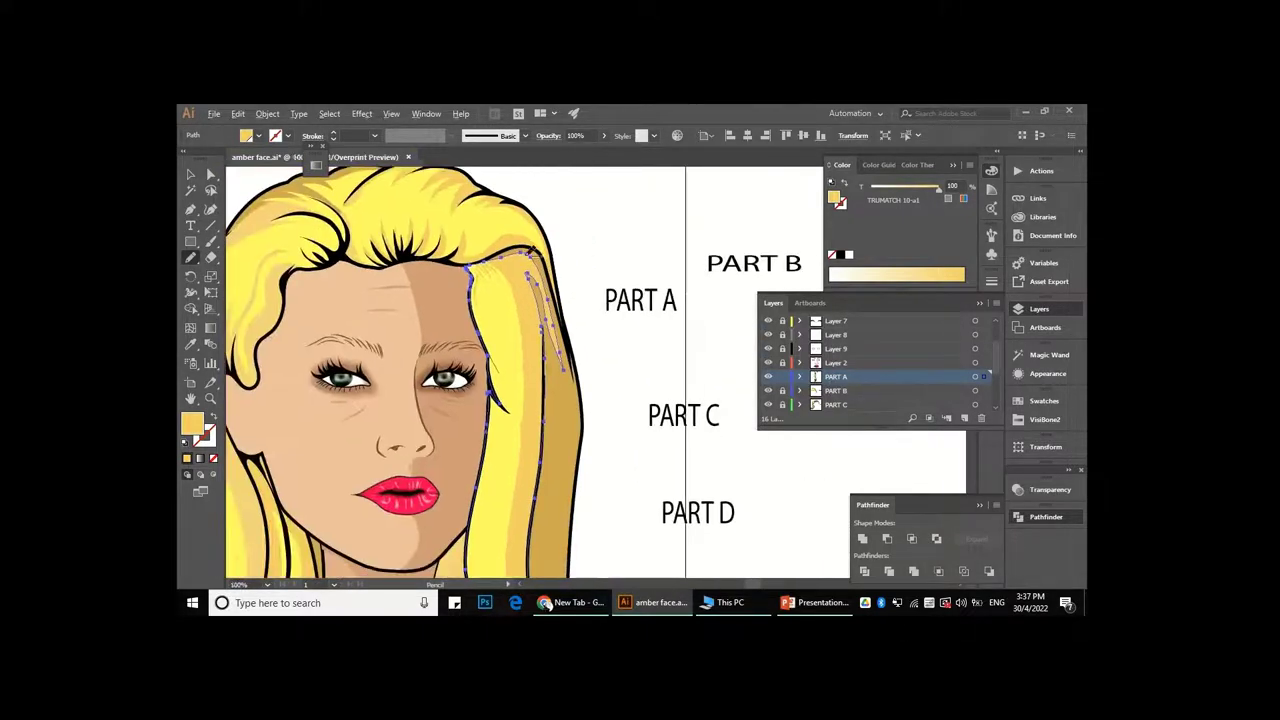
key("ctrl+equal")
key("ctrl+equal")
key("ctrl+equal")
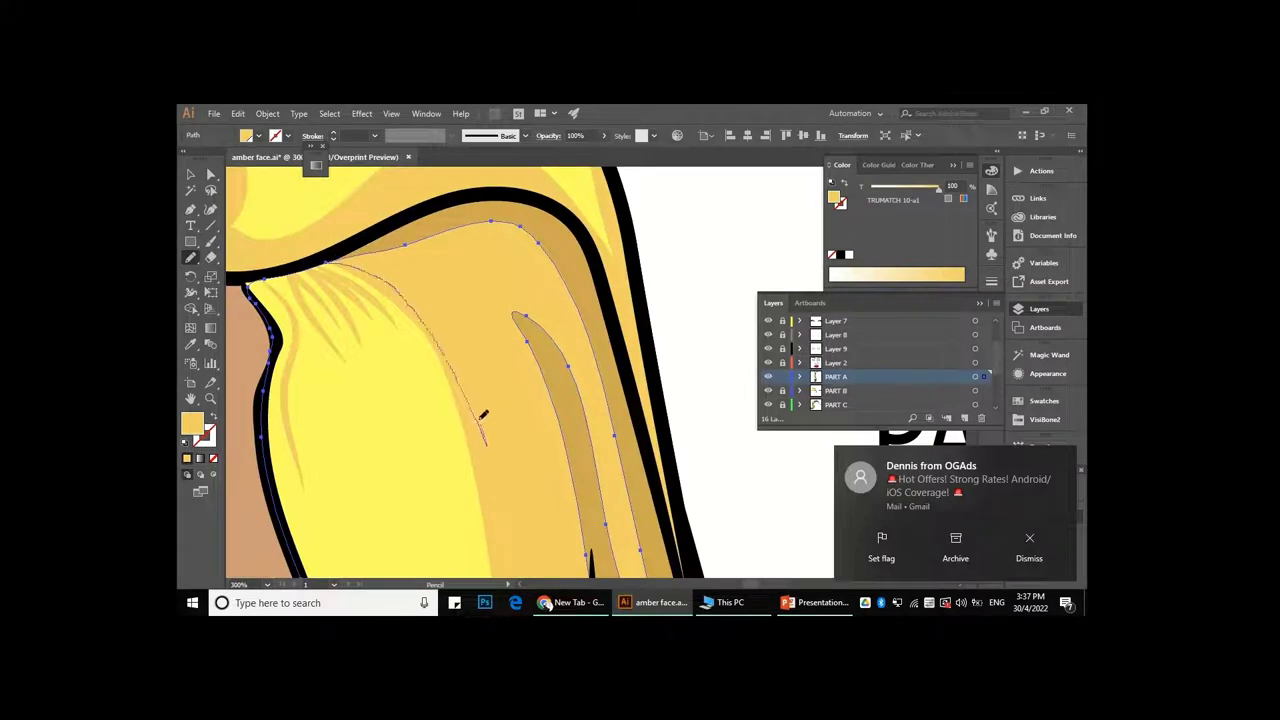
key("ctrl+minus")
key("ctrl+minus")
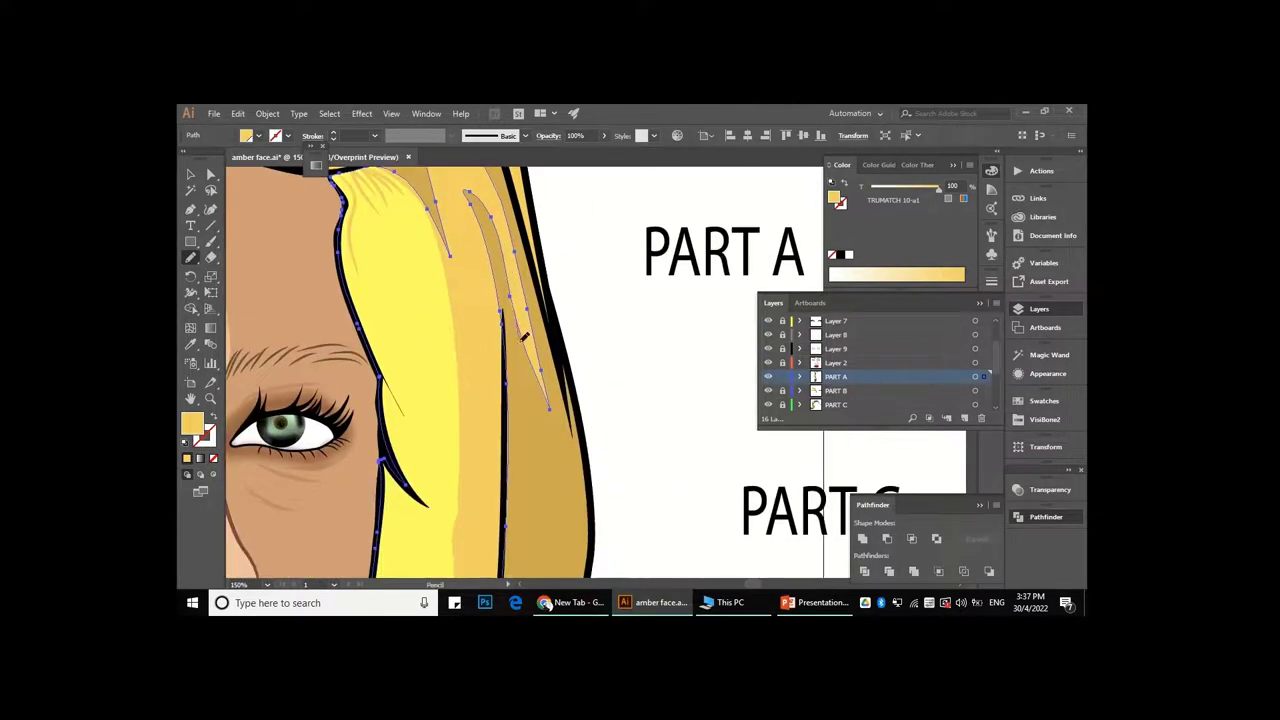
- Pencil-draw a toned strand shape down the right side hair beside the face
left_click_drag(541, 490, 548, 380)
scroll(540, 362, "down", 1)
left_click_drag(201, 259, 245, 292)
scroll(504, 273, "down", 3)
scroll(475, 418, "up", 4)
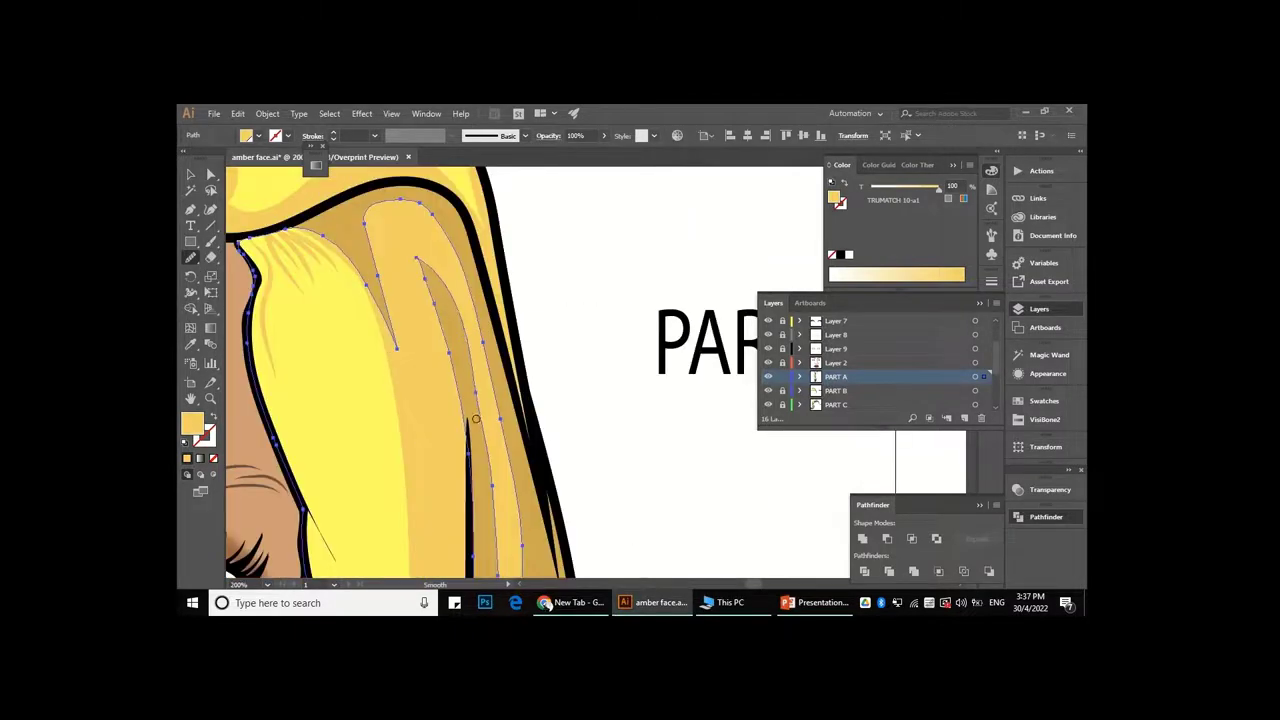
scroll(360, 261, "up", 2)
scroll(360, 261, "down", 4)
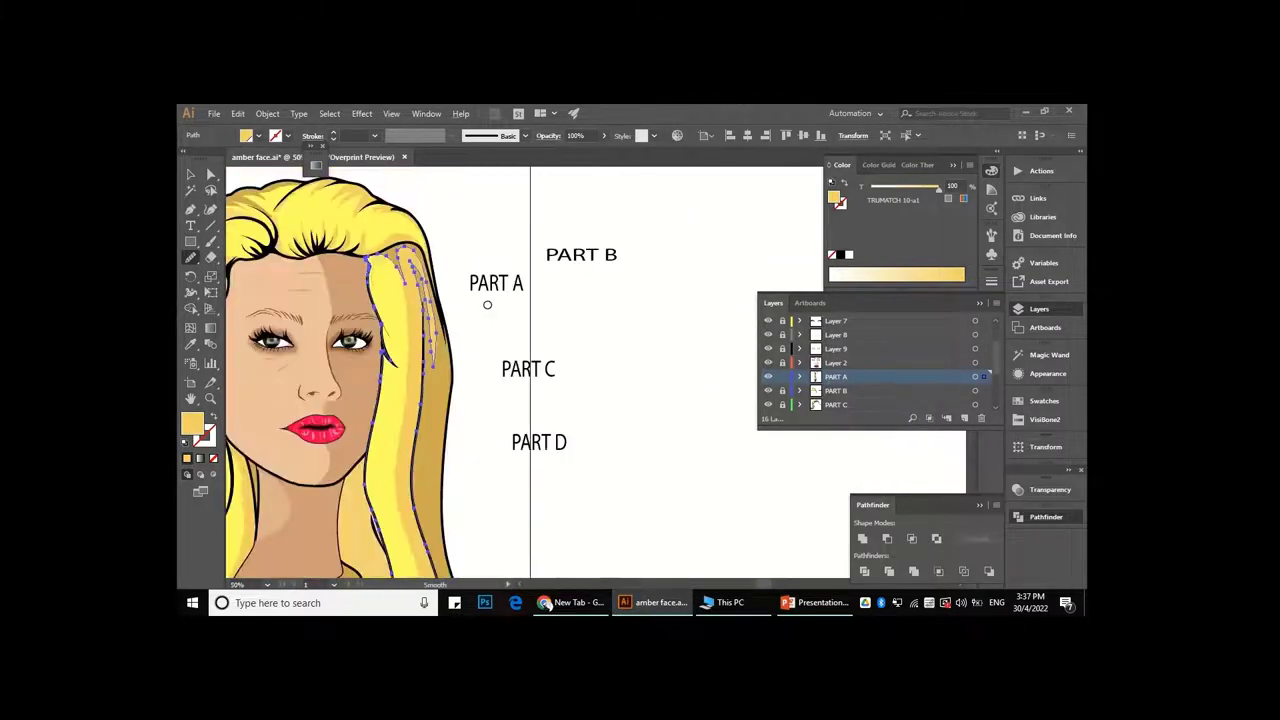
- Return to the Pencil tool to add another strand in the upper right-side hair near the temple
key("a")
scroll(430, 336, "up", 2)
left_click_drag(190, 257, 240, 266)
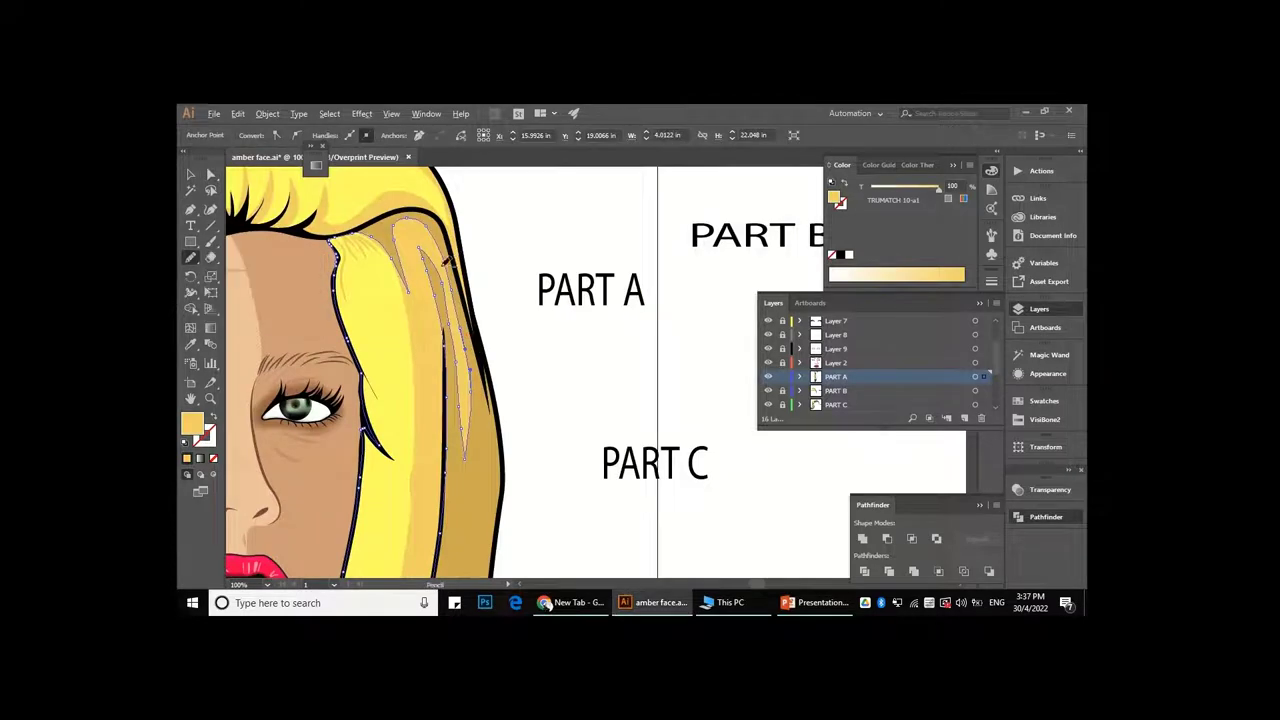
scroll(428, 225, "up", 2)
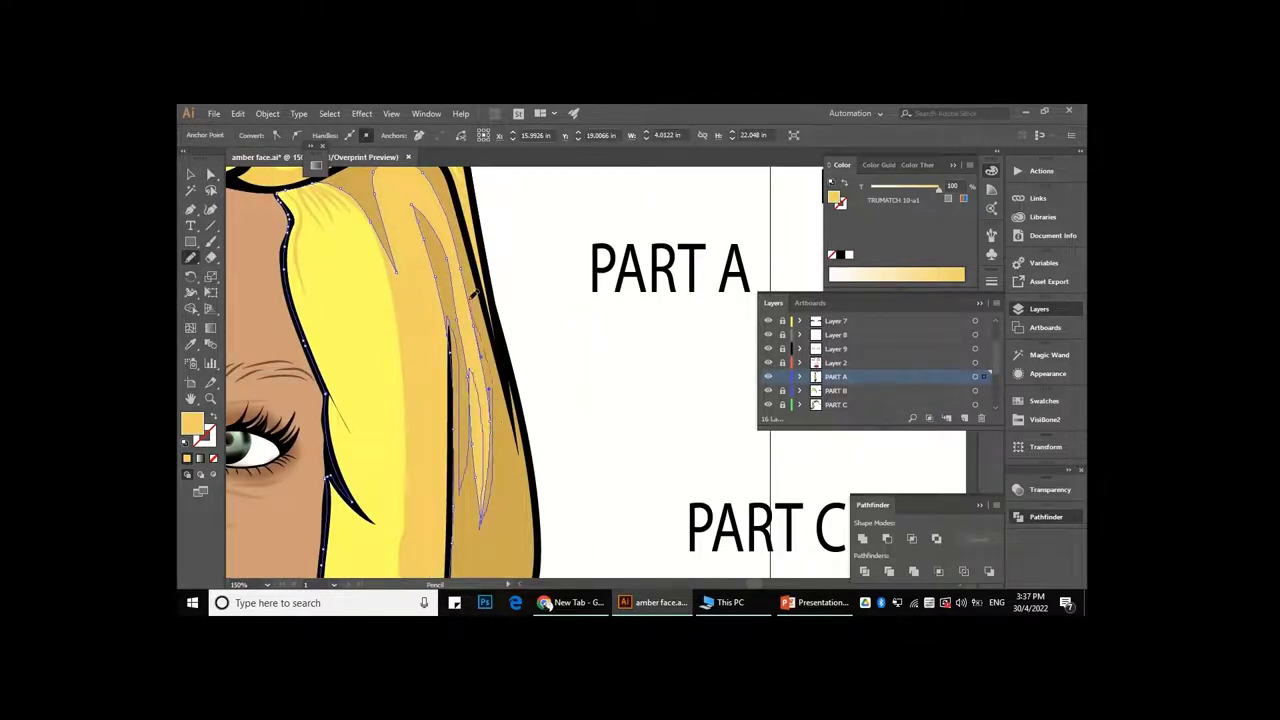
scroll(473, 293, "down", 3)
scroll(475, 290, "up", 3)
scroll(440, 200, "down", 2)
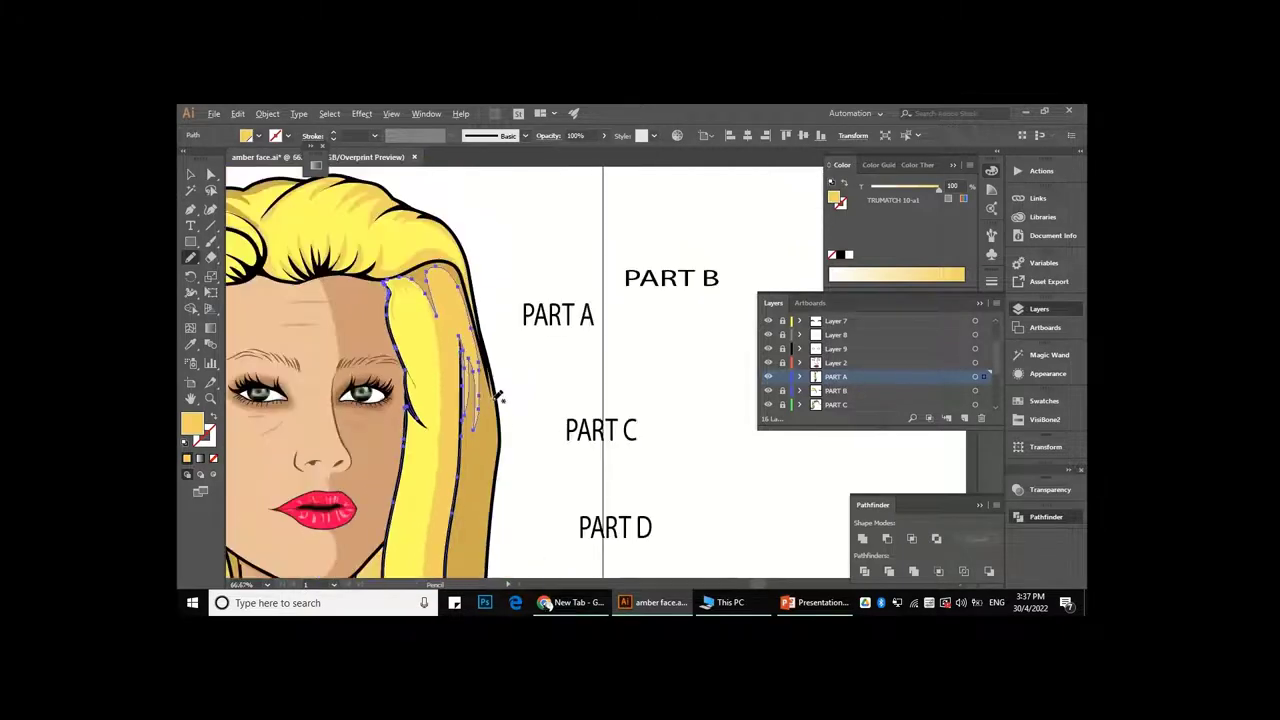
scroll(440, 200, "down", 1)
key("a")
scroll(535, 420, "up", 1)
scroll(450, 292, "up", 2)
- Reshape the strand shapes with the Curvature Tool and smooth them with the Smooth tool
left_click(450, 292)
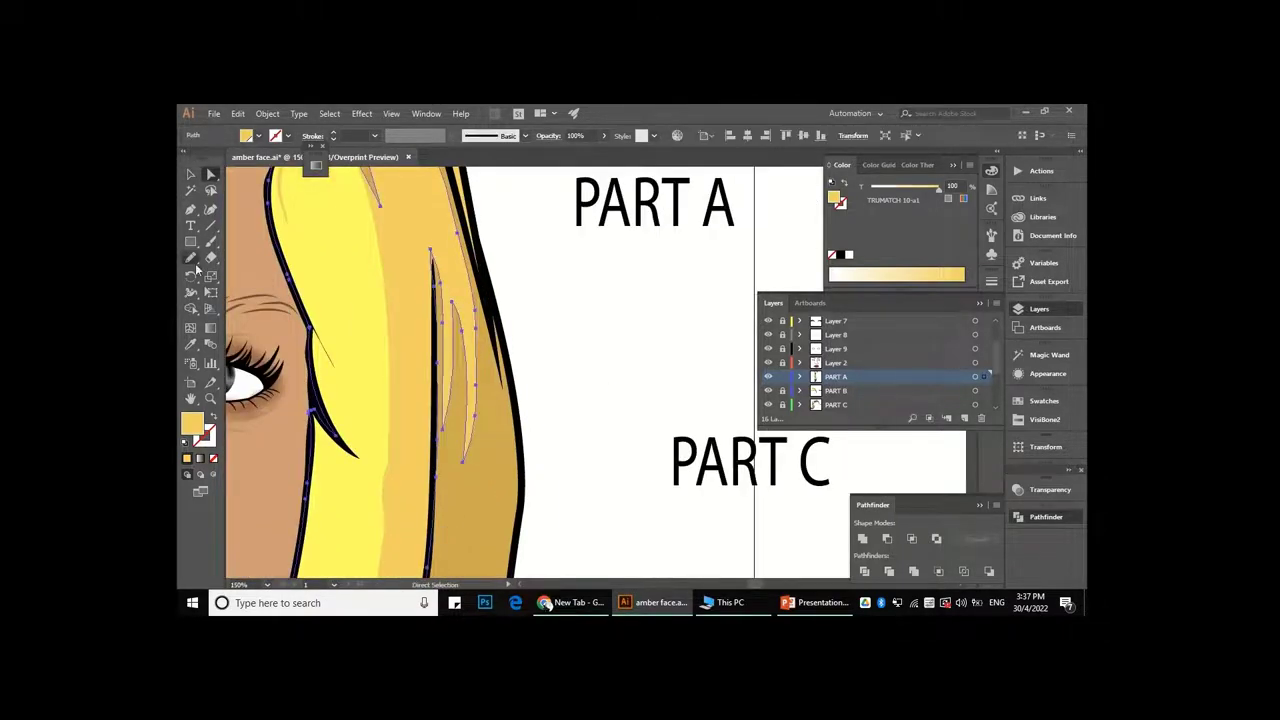
key("shift+grave")
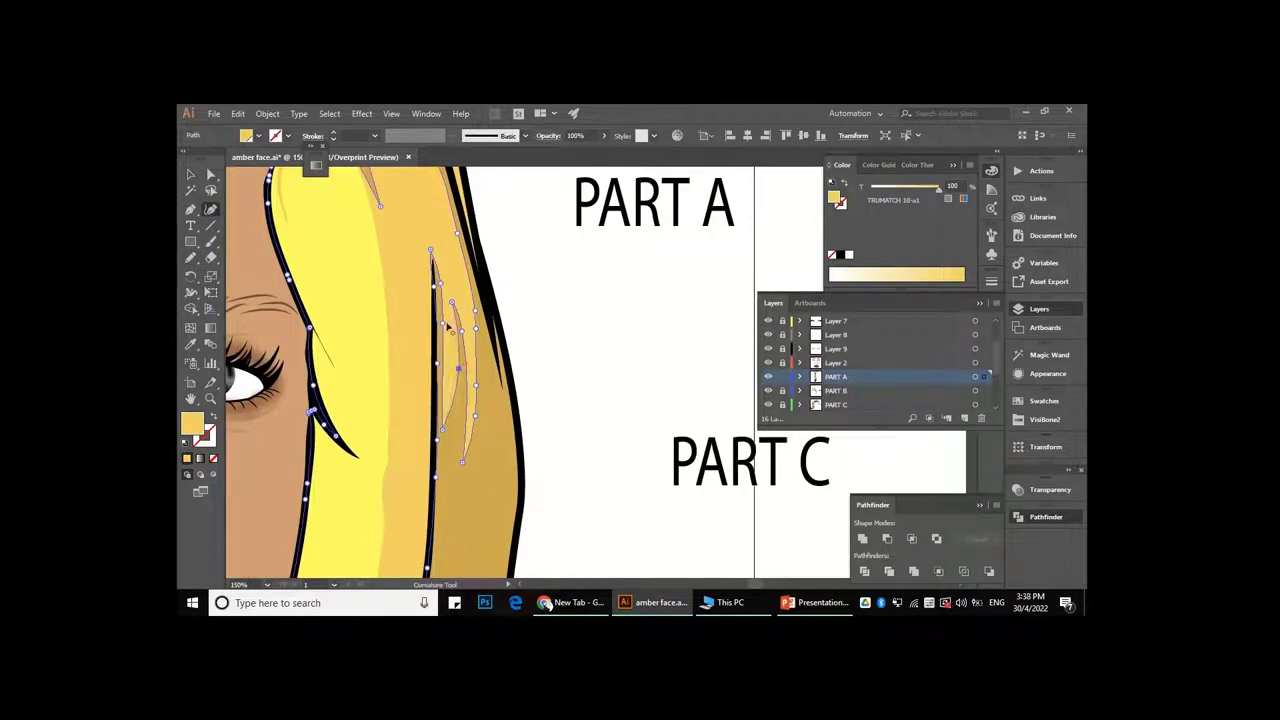
left_click(191, 257)
left_click(255, 287)
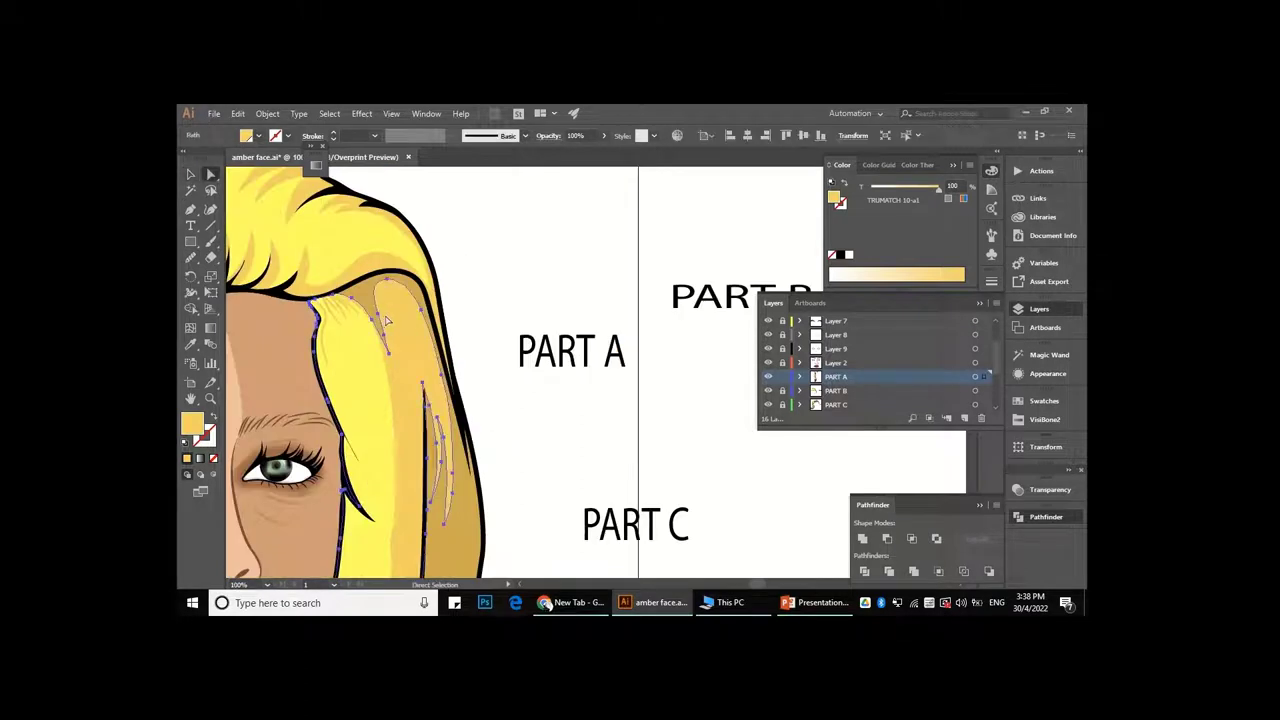
key("ctrl+plus")
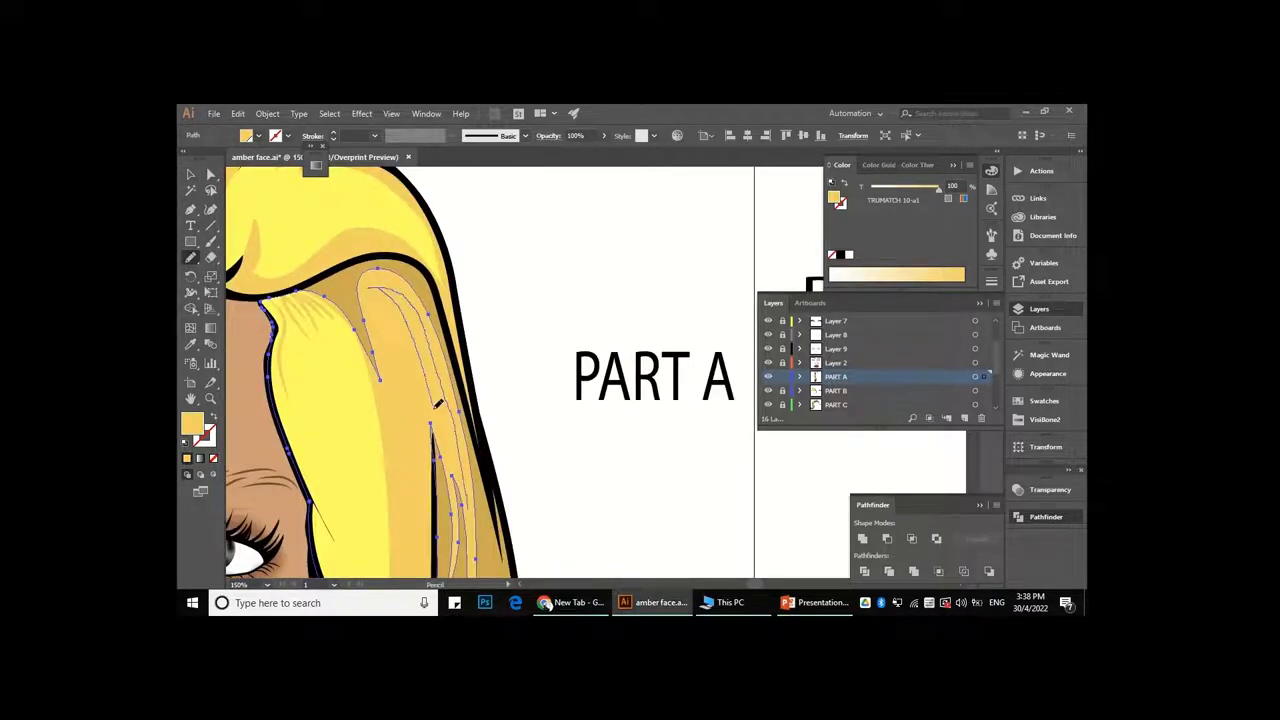
key("ctrl+minus")
key("ctrl+minus")
left_click_drag(210, 257, 240, 290)
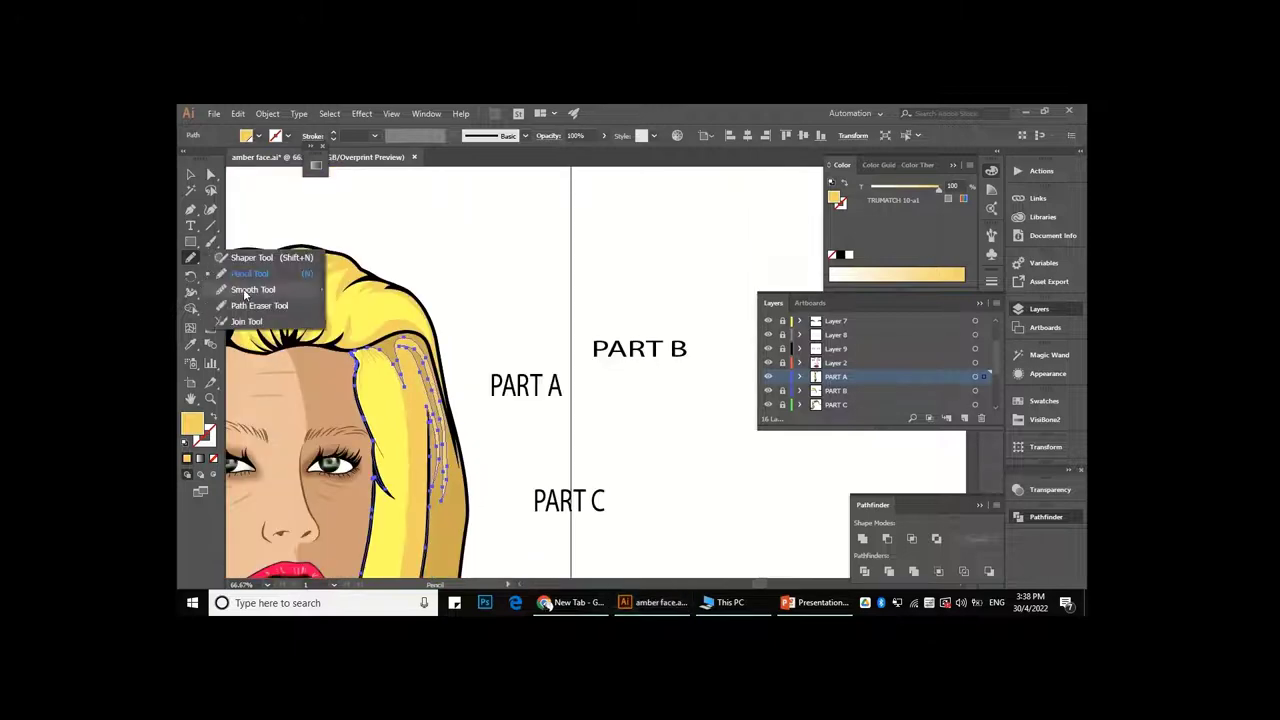
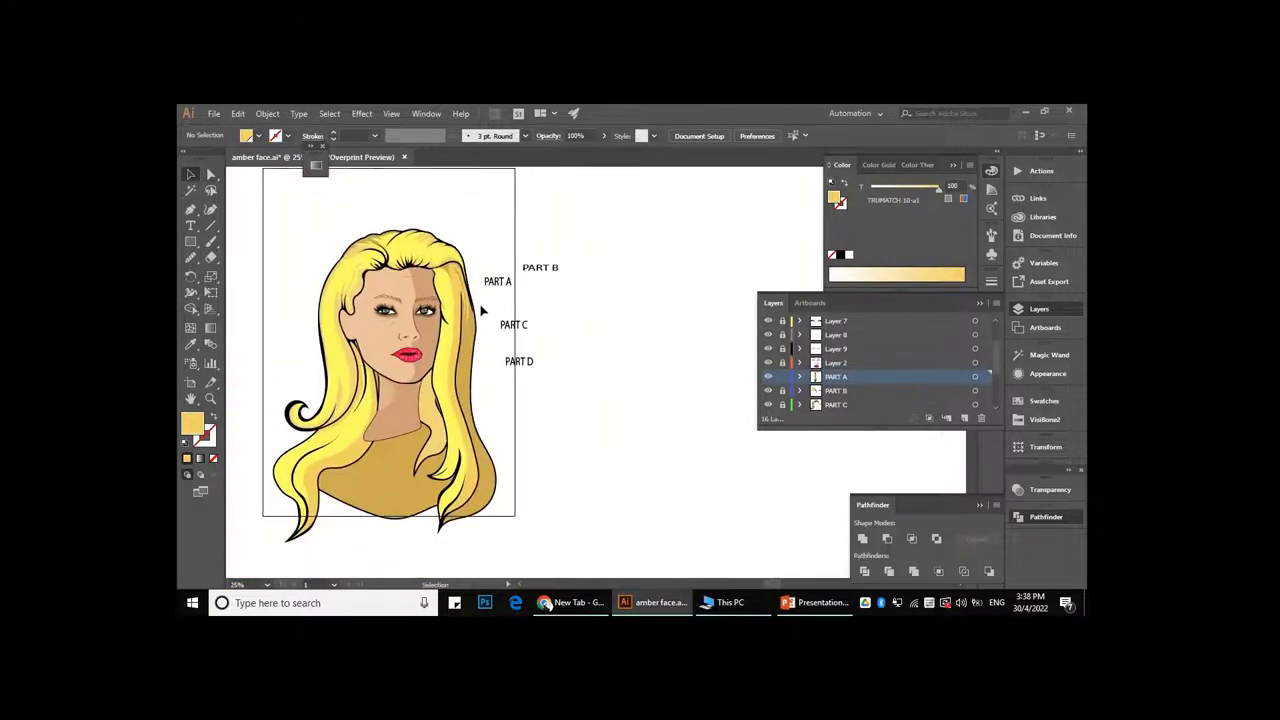
- Select the black hair spike beside the eye and reshape it with the Pencil tool
scroll(457, 343, "up", 4)
key("a")
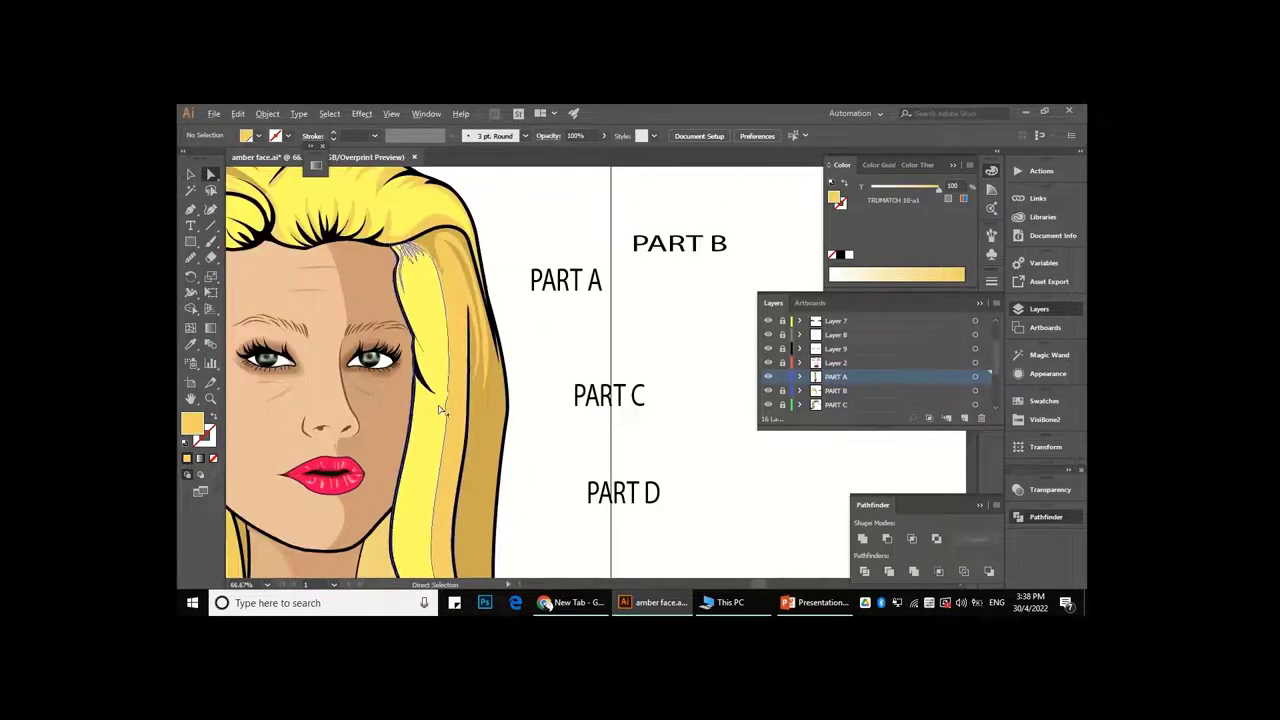
left_click(440, 420)
left_click(190, 258)
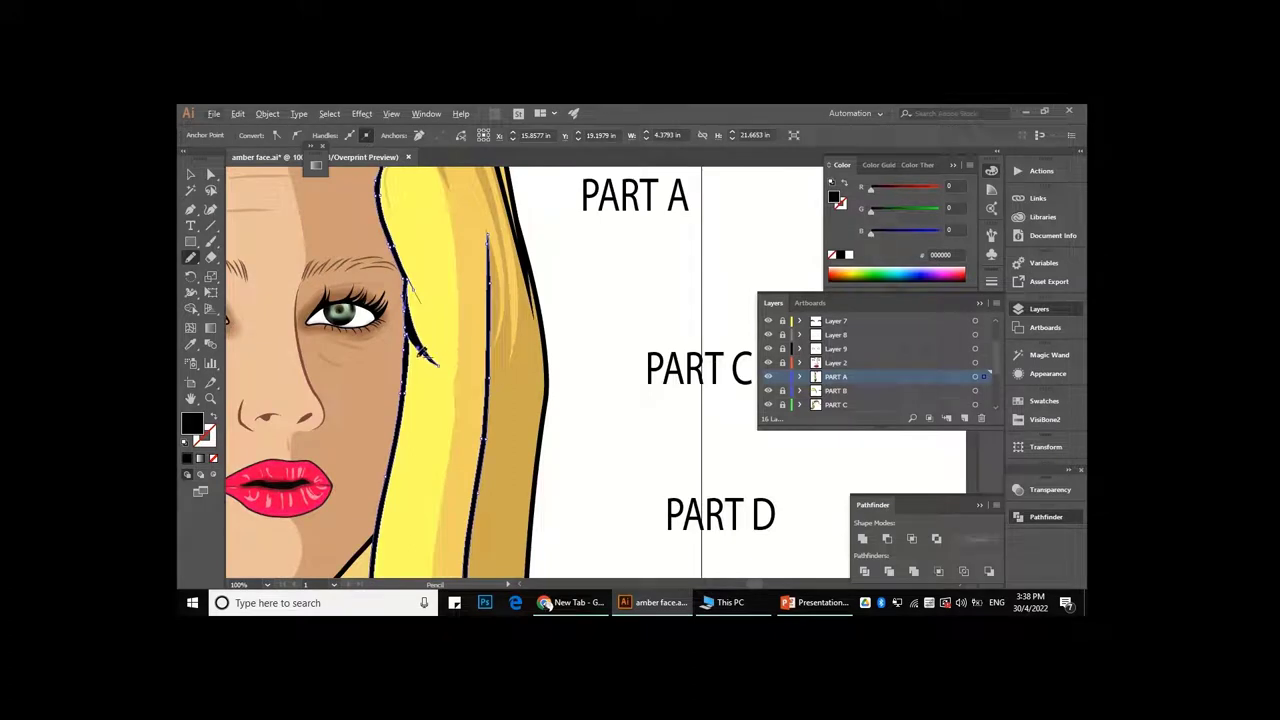
scroll(420, 352, "up", 1)
scroll(420, 352, "up", 2)
scroll(408, 357, "down", 1)
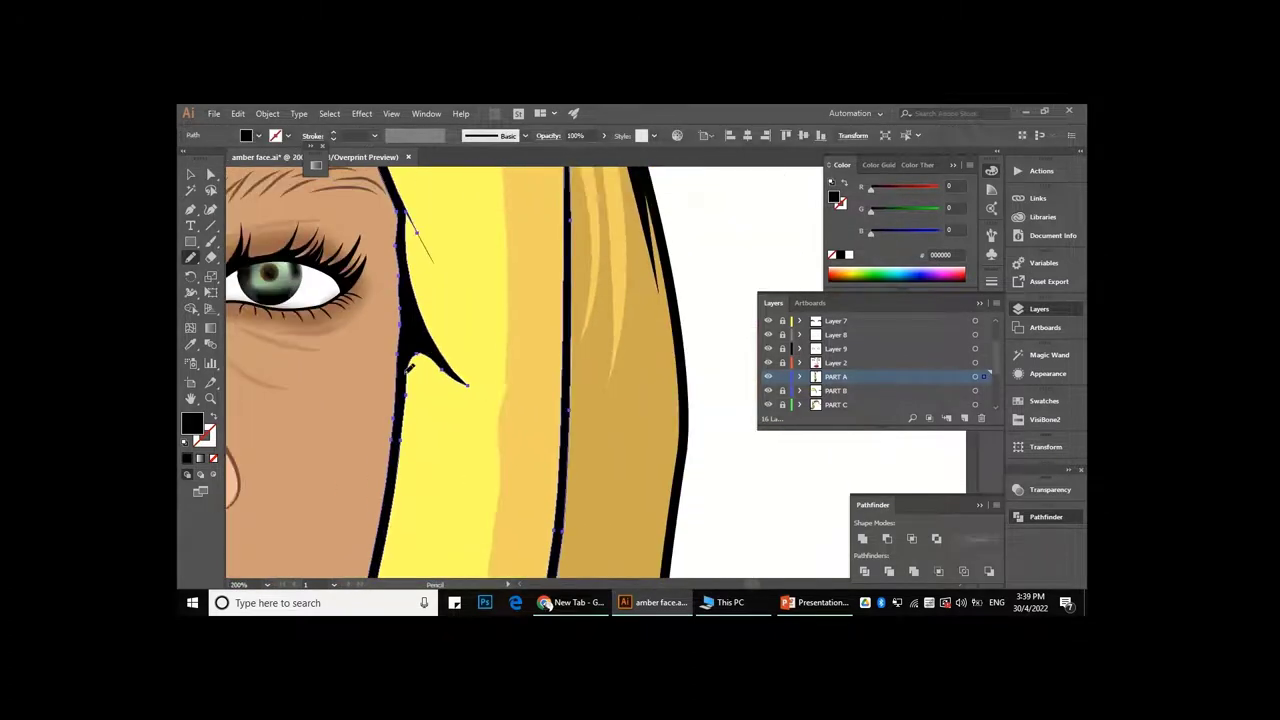
scroll(412, 320, "down", 2)
scroll(412, 320, "up", 3)
scroll(412, 320, "up", 1)
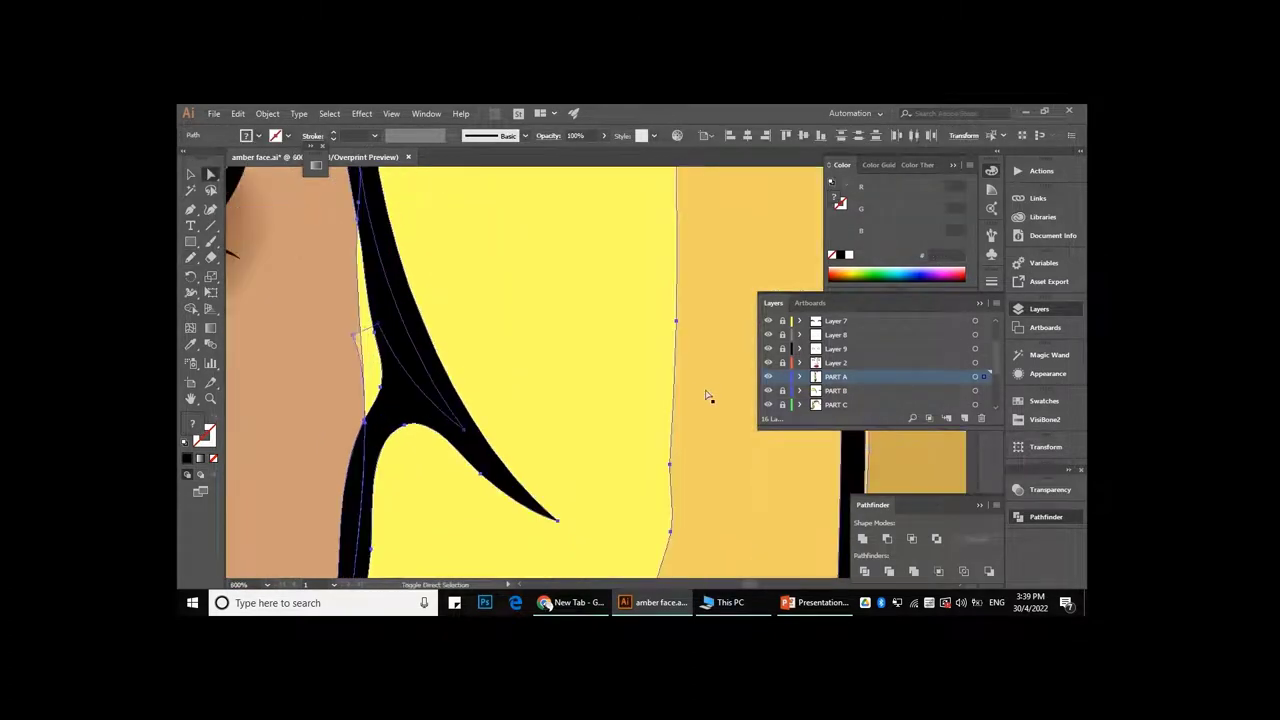
left_click(192, 312)
scroll(360, 334, "up", 2)
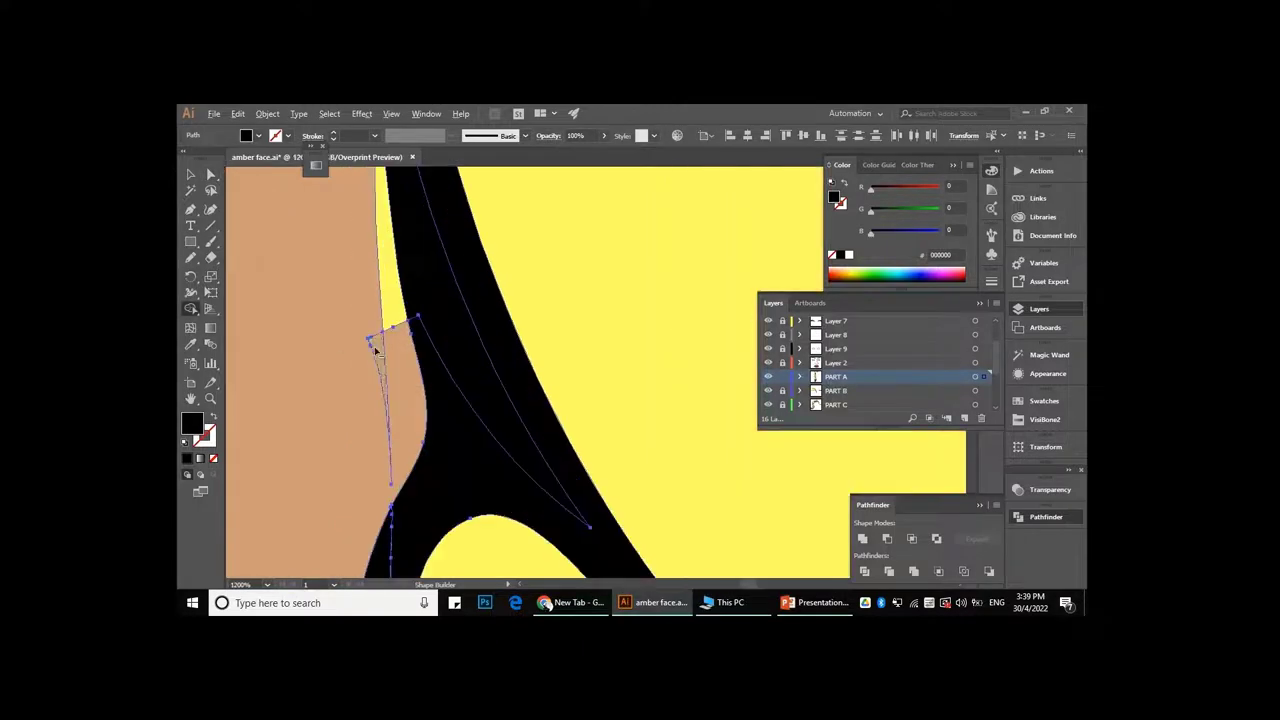
- Select the yellow hair strand and redraw its edge with the Pencil tool
key("a")
scroll(386, 308, "down", 4)
scroll(386, 308, "down", 1)
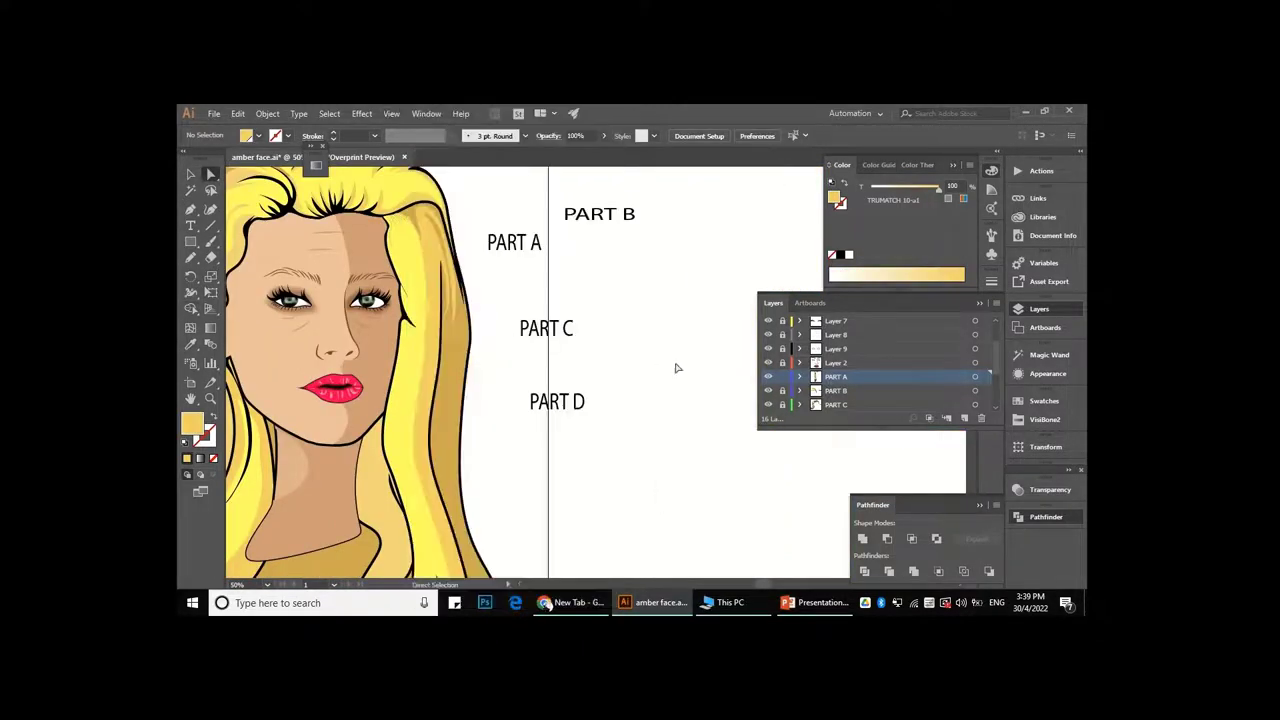
scroll(443, 308, "up", 2)
scroll(443, 308, "down", 2)
scroll(540, 310, "down", 1)
scroll(634, 430, "up", 2)
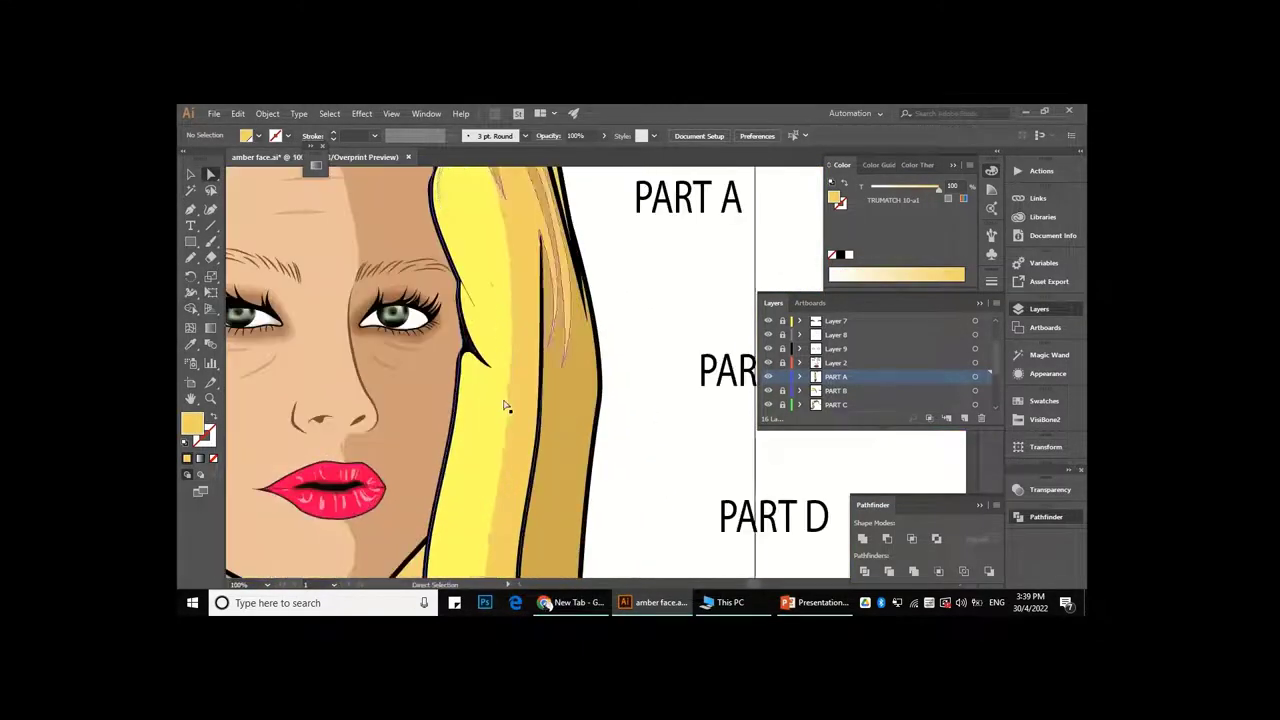
left_click(490, 300)
left_click(191, 258)
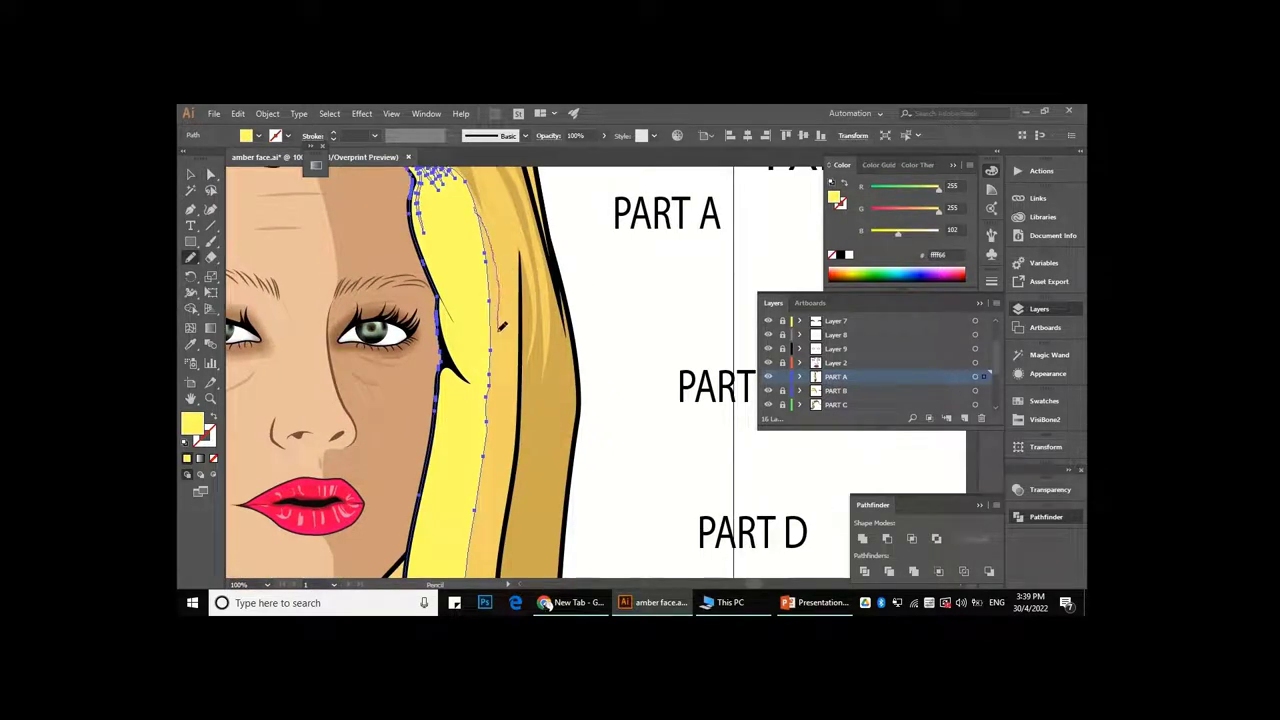
scroll(488, 492, "down", 2)
scroll(450, 250, "up", 1)
scroll(478, 400, "down", 1)
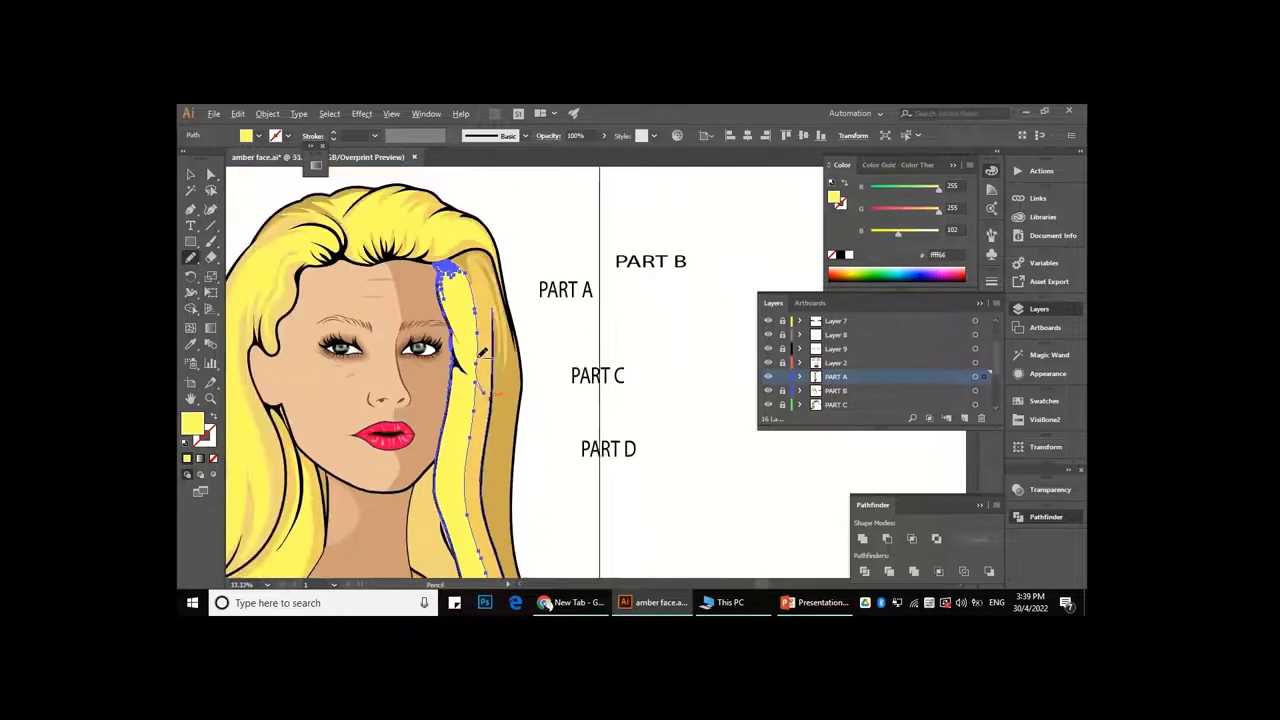
scroll(551, 380, "down", 1)
- Deselect the strand and expand the PART A layer's contents in the Layers panel
key("v")
left_click(603, 300)
scroll(603, 300, "up", 2)
scroll(602, 495, "down", 1)
scroll(440, 175, "down", 1)
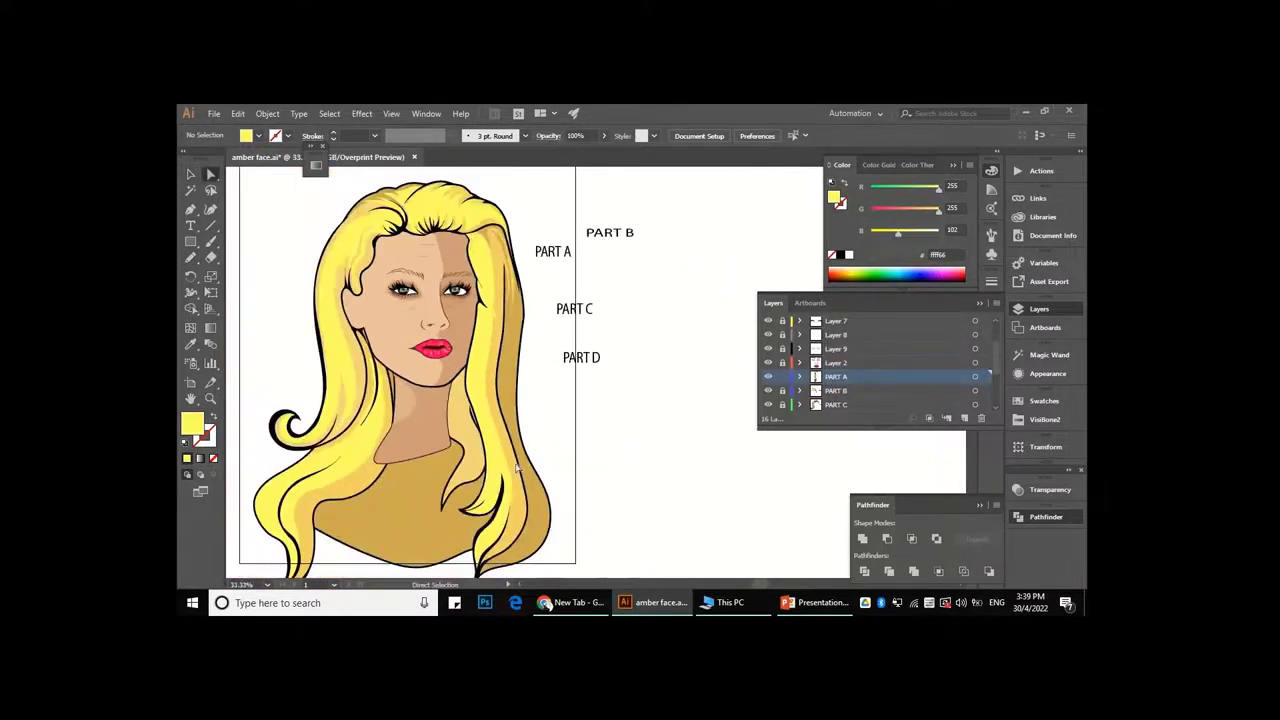
scroll(431, 435, "up", 2)
scroll(508, 485, "down", 1)
key("a")
left_click(799, 378)
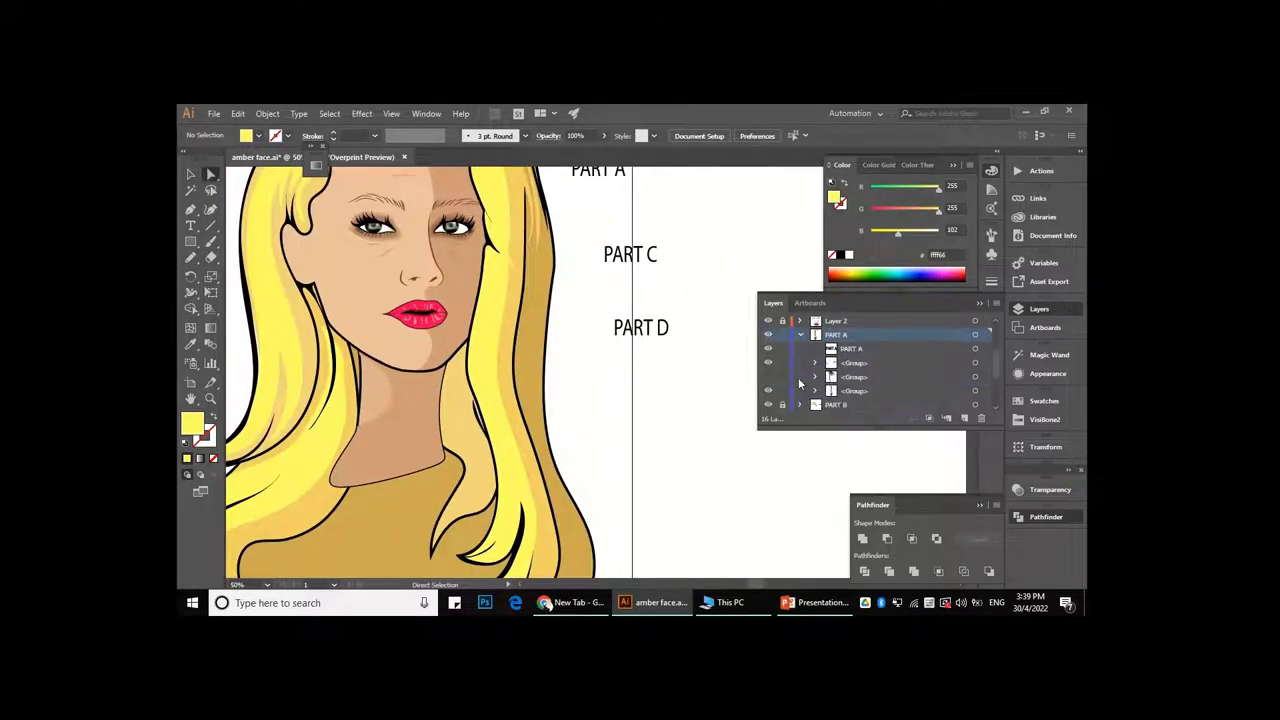
- Draw two curved strand lines from beside the eye down along the hair
key("ctrl+minus")
scroll(557, 290, "up", 1)
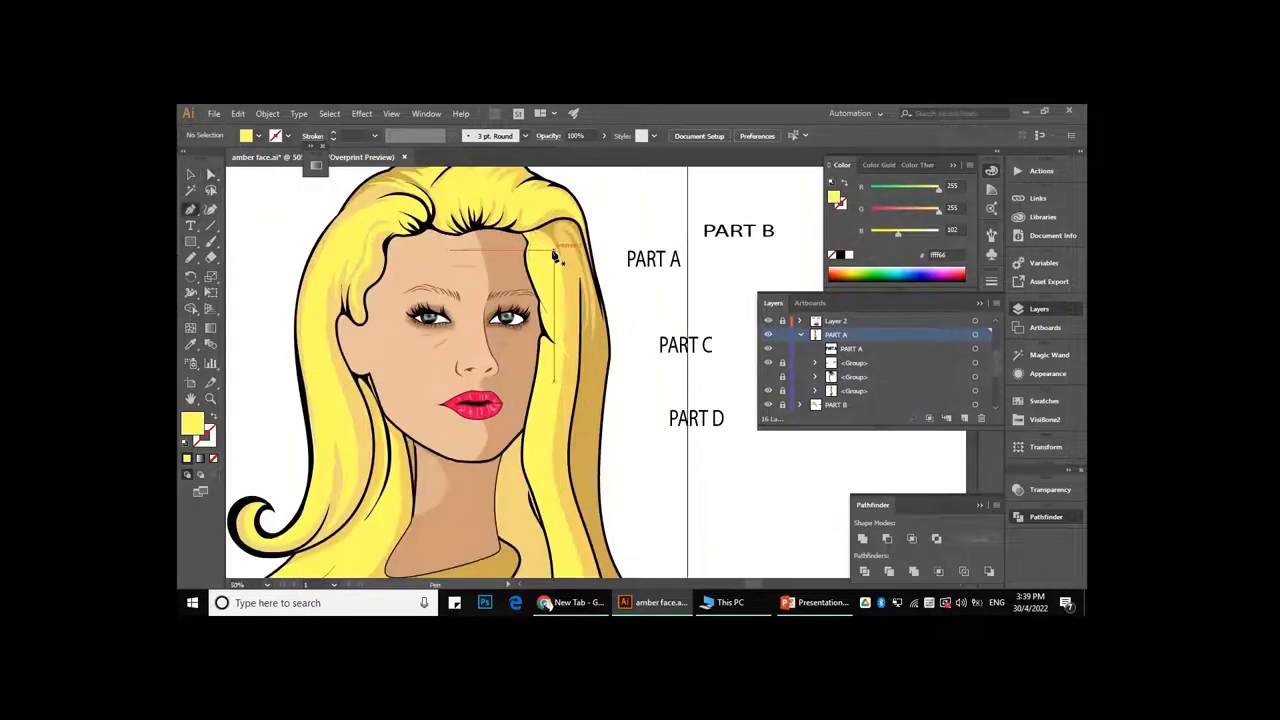
scroll(557, 290, "up", 1)
scroll(557, 290, "up", 2)
left_click(517, 300)
mouse_move(558, 391)
left_mouse_down()
mouse_move(593, 396)
mouse_move(596, 431)
left_mouse_up()
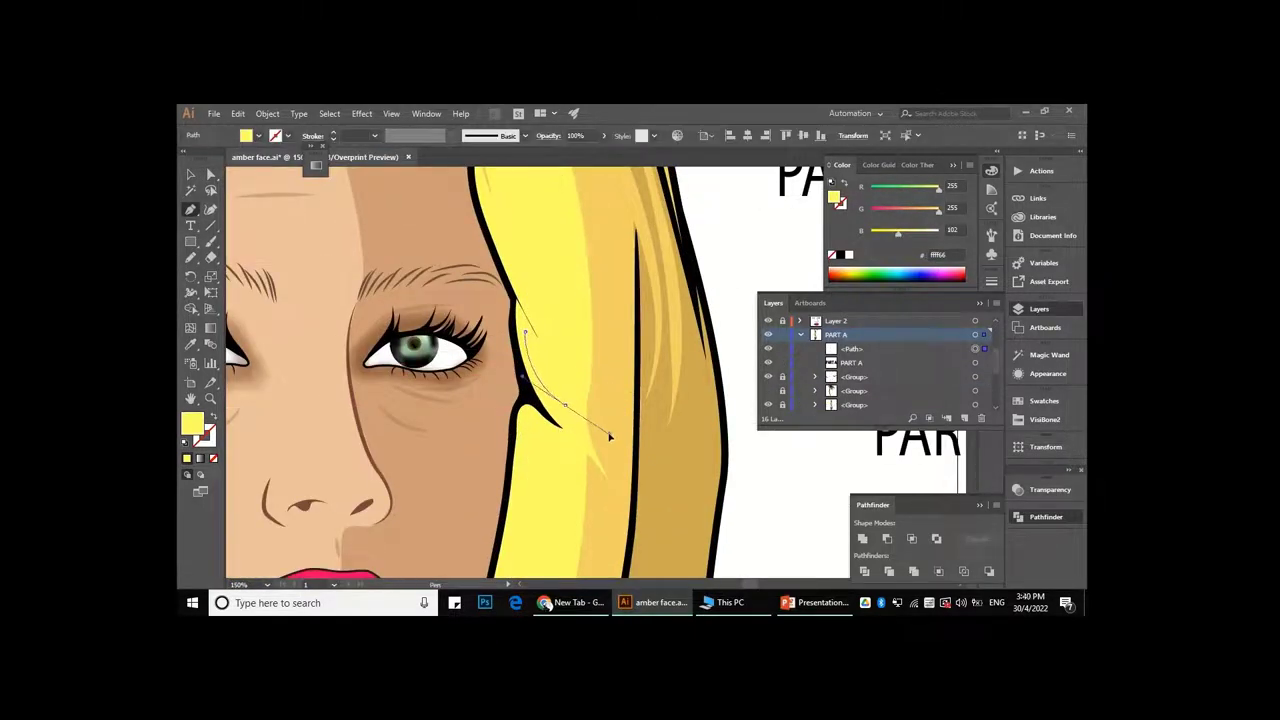
scroll(586, 423, "down", 1)
scroll(560, 400, "up", 1)
left_click(517, 293)
left_click_drag(566, 398, 577, 407)
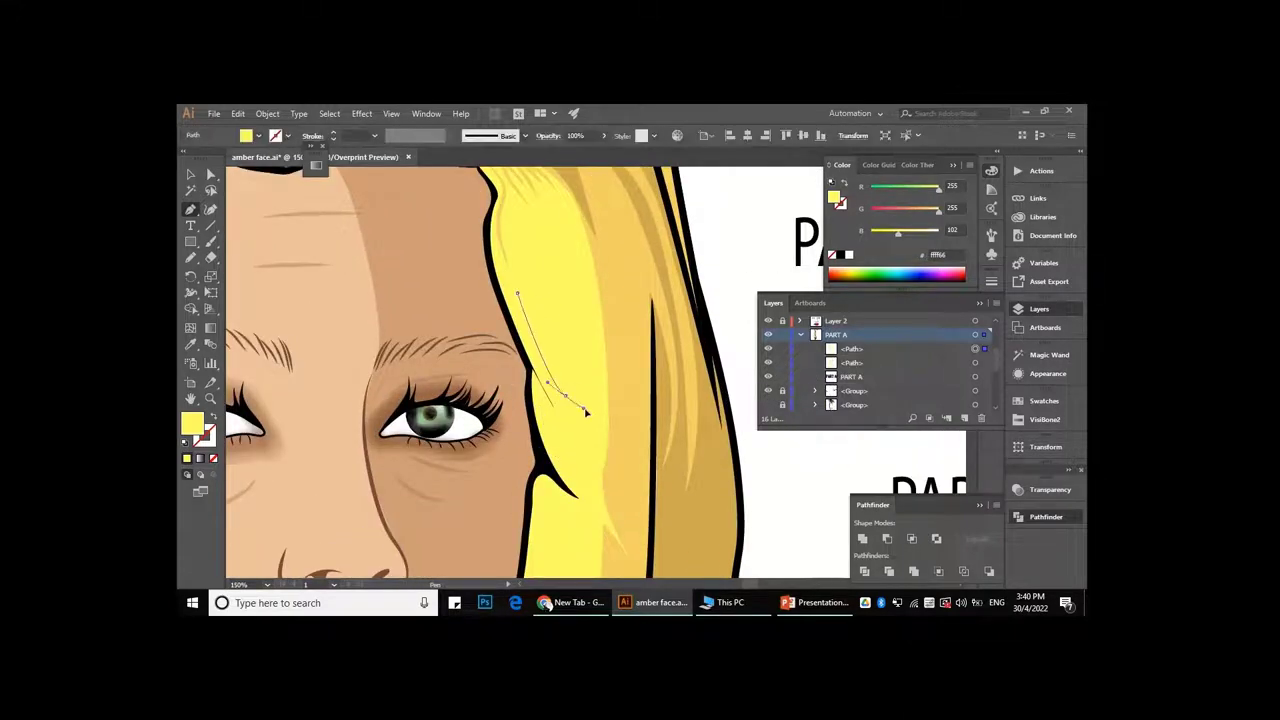
- Draw a long curved strand from the hair top down toward the neck
left_click_drag(565, 213, 590, 460)
scroll(597, 450, "down", 3)
scroll(602, 357, "down", 2)
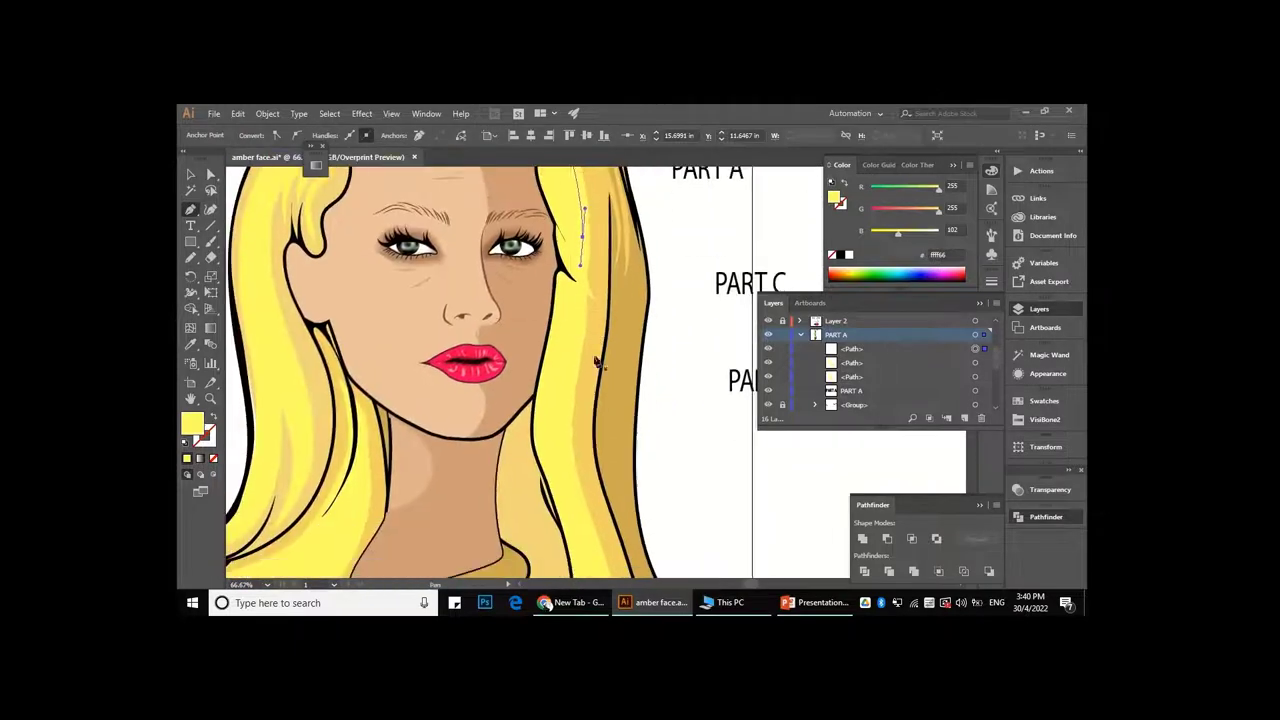
scroll(578, 300, "up", 2)
scroll(568, 285, "down", 2)
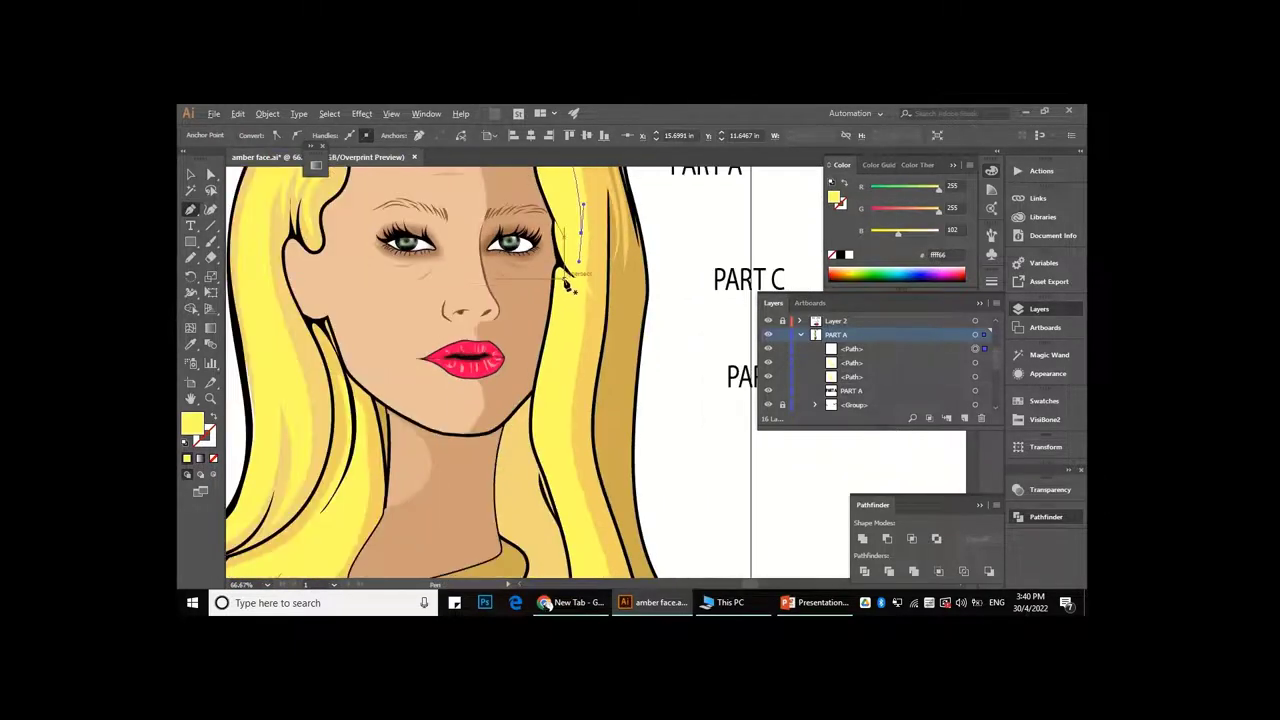
left_click_drag(570, 450, 563, 532)
scroll(570, 450, "down", 1)
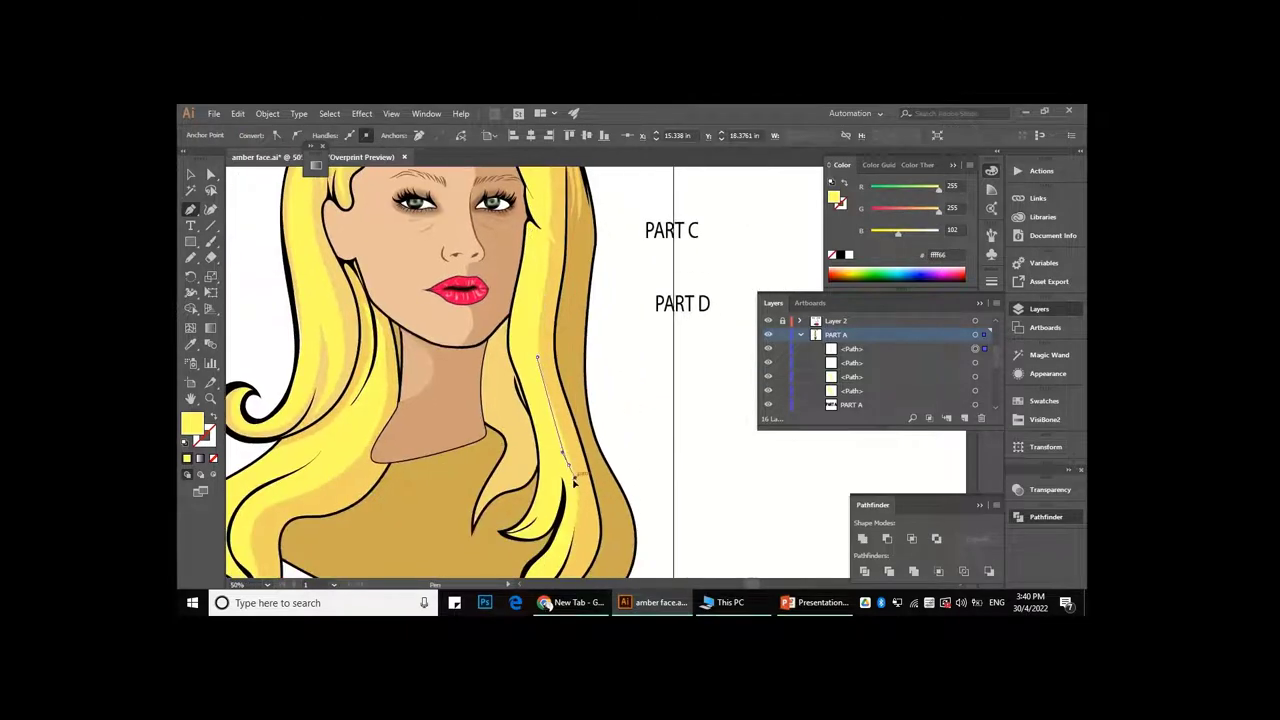
left_click_drag(568, 464, 575, 476)
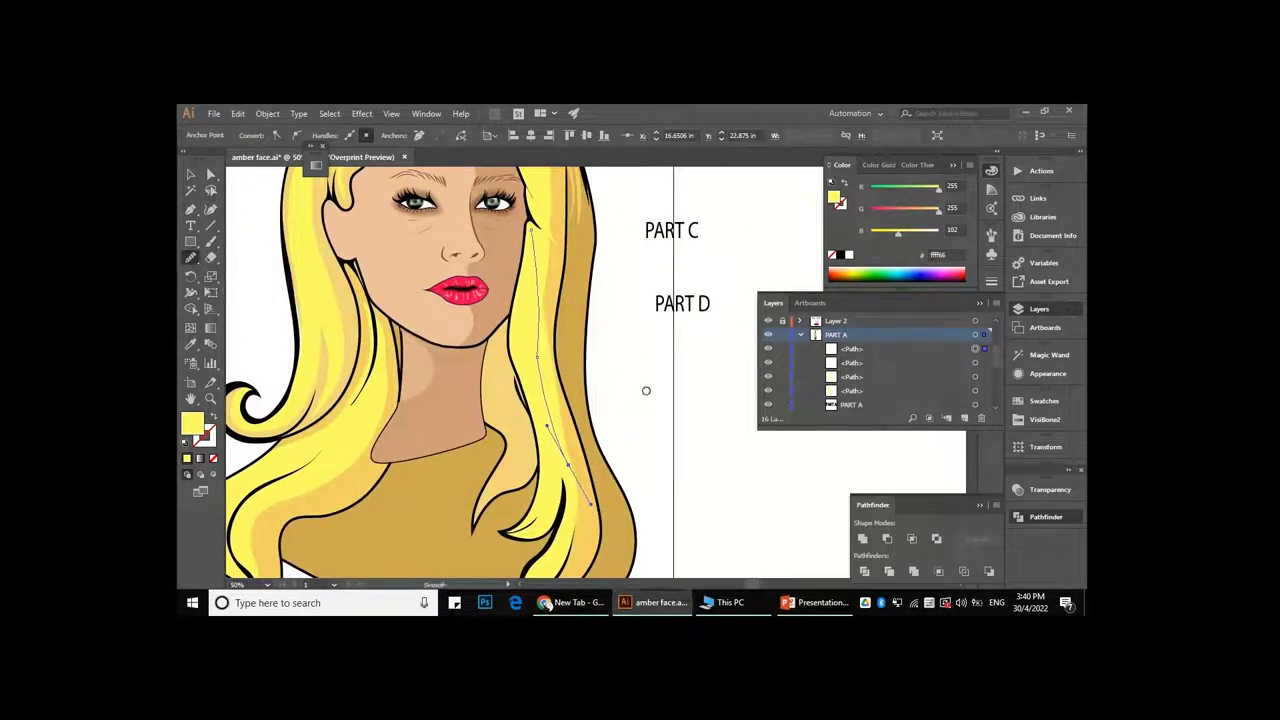
- Finish the strand path, clear the selection, and reselect the new strand paths
key("a")
scroll(650, 433, "down", 3)
scroll(650, 433, "up", 3)
left_click_drag(650, 433, 652, 482)
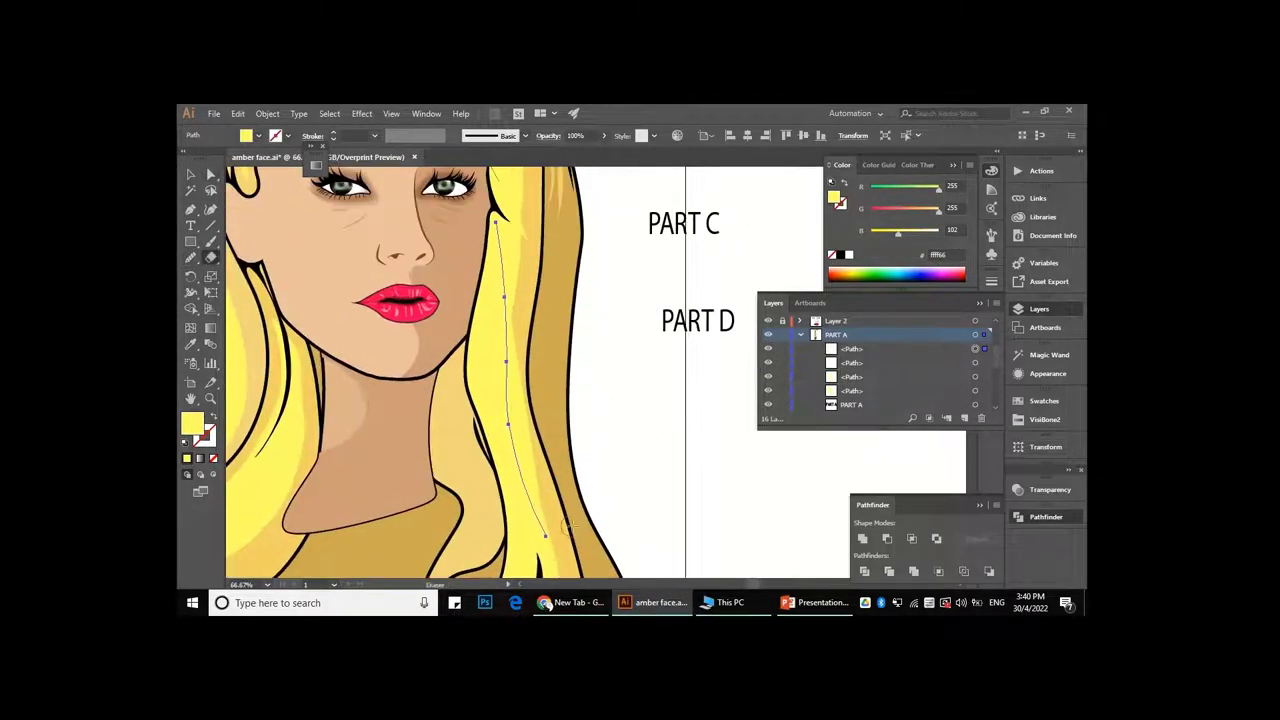
left_click(614, 417)
left_click(510, 428)
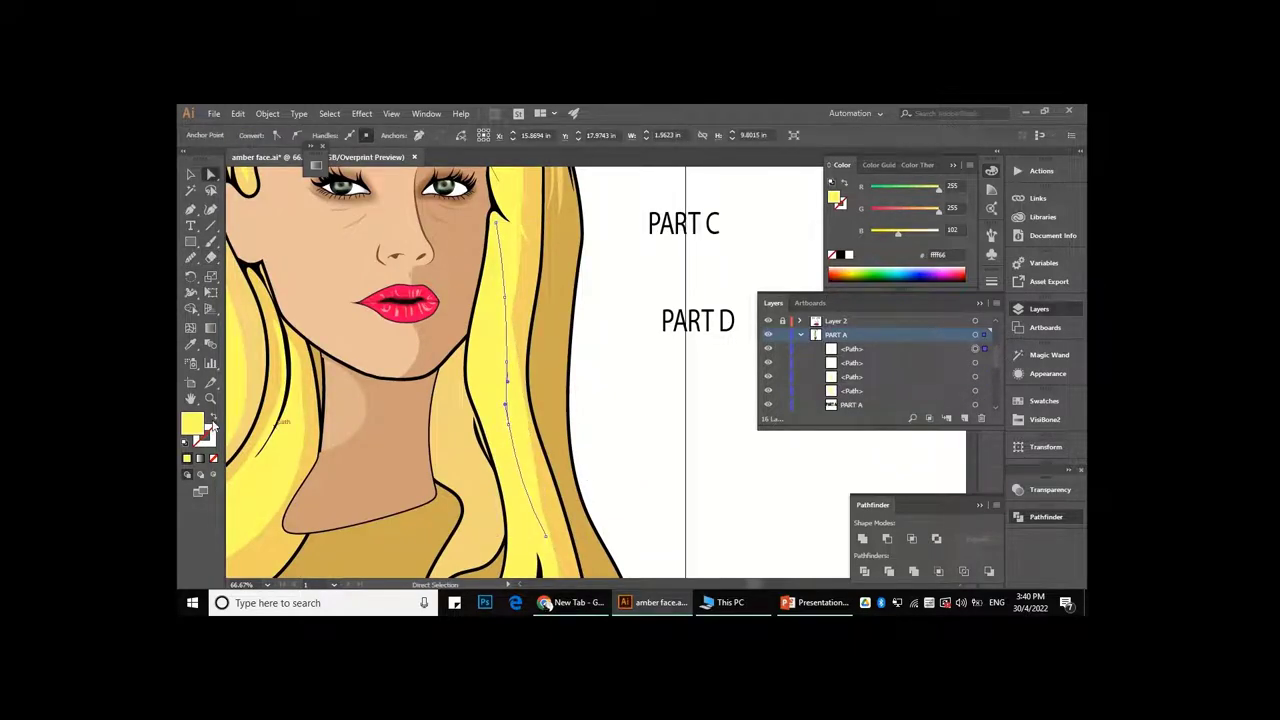
- Set the new strand paths' fill to None
scroll(590, 450, "down", 2)
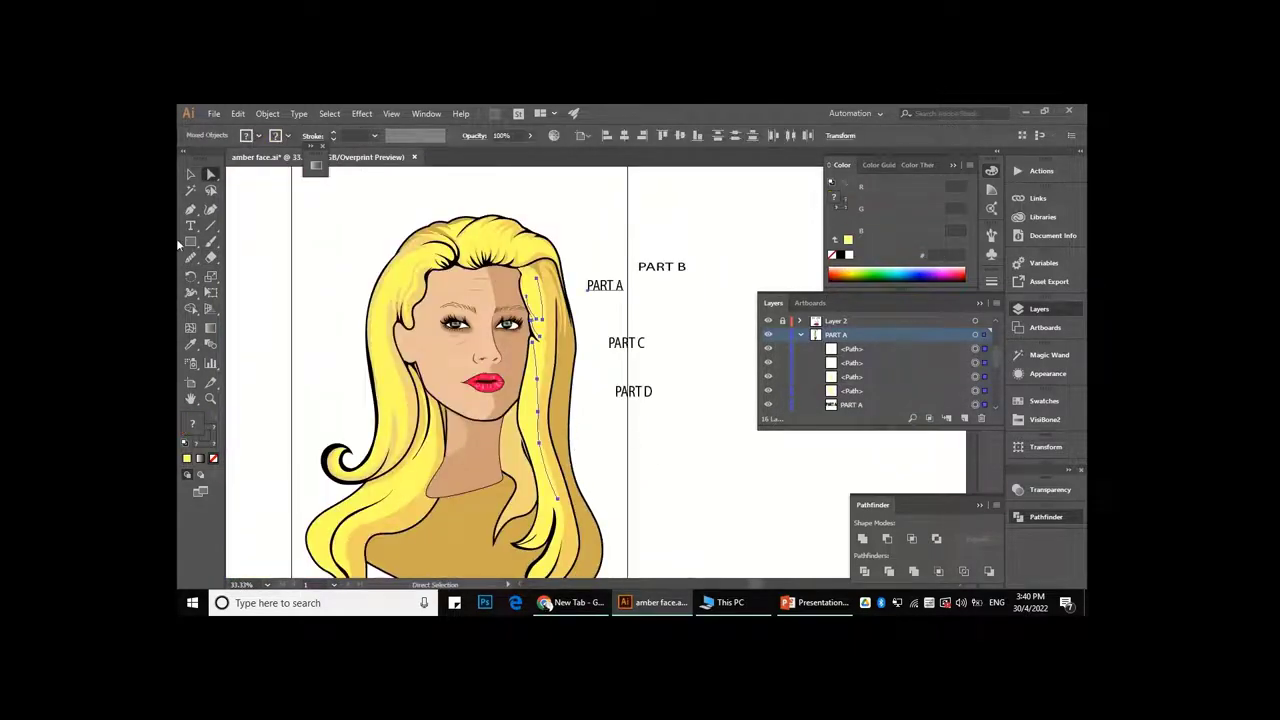
left_click(200, 460)
left_click(213, 458)
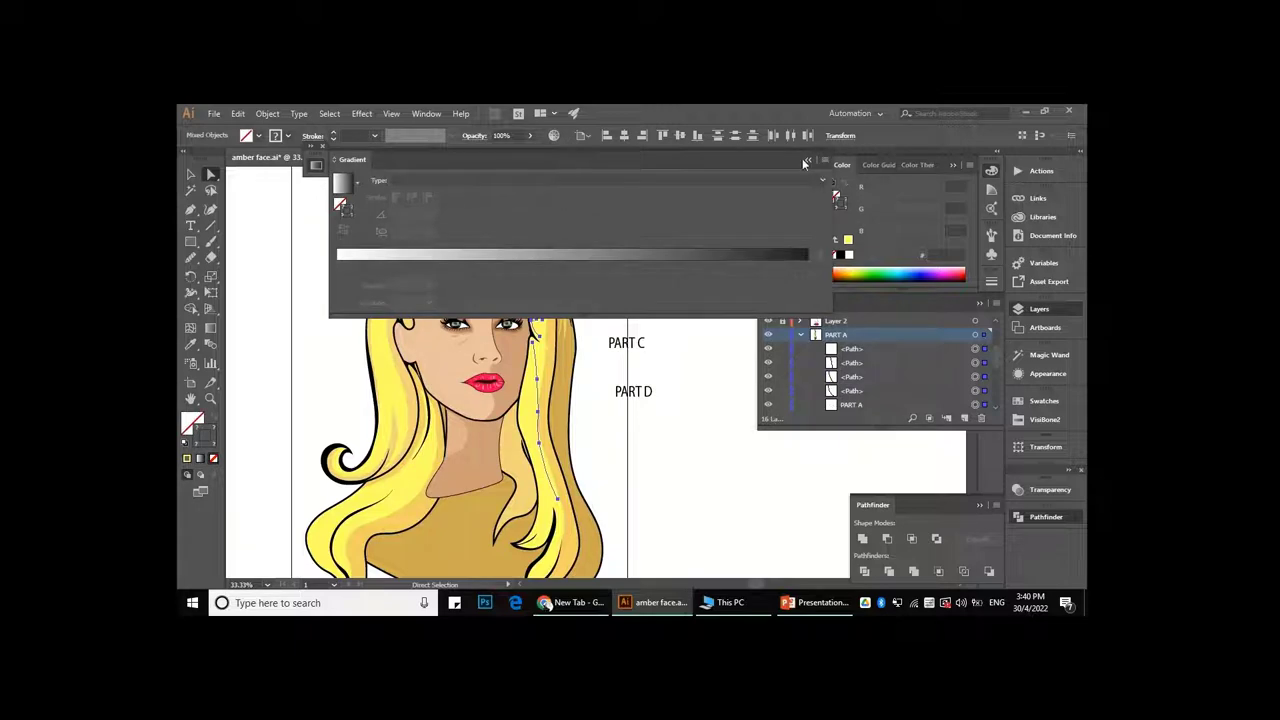
scroll(503, 268, "up", 5)
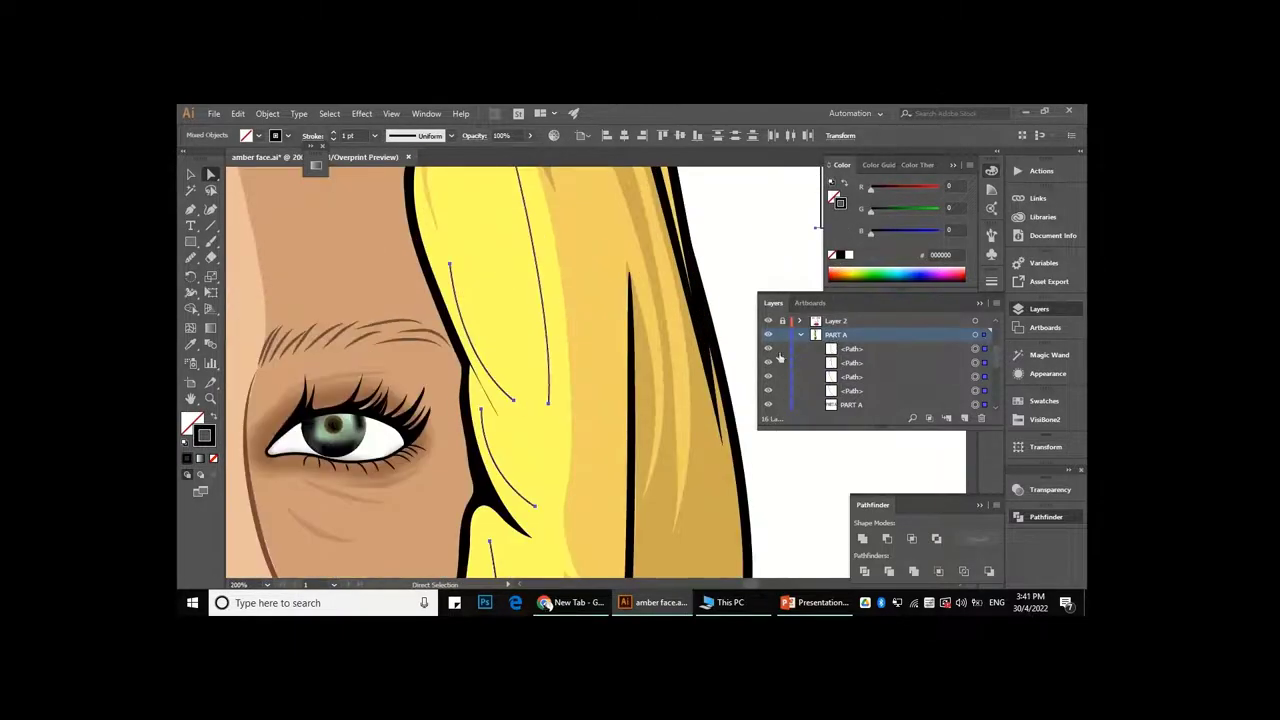
key("ctrl+minus")
key("ctrl+minus")
key("ctrl+minus")
scroll(850, 370, "down", 2)
key("ctrl+minus")
key("ctrl+minus")
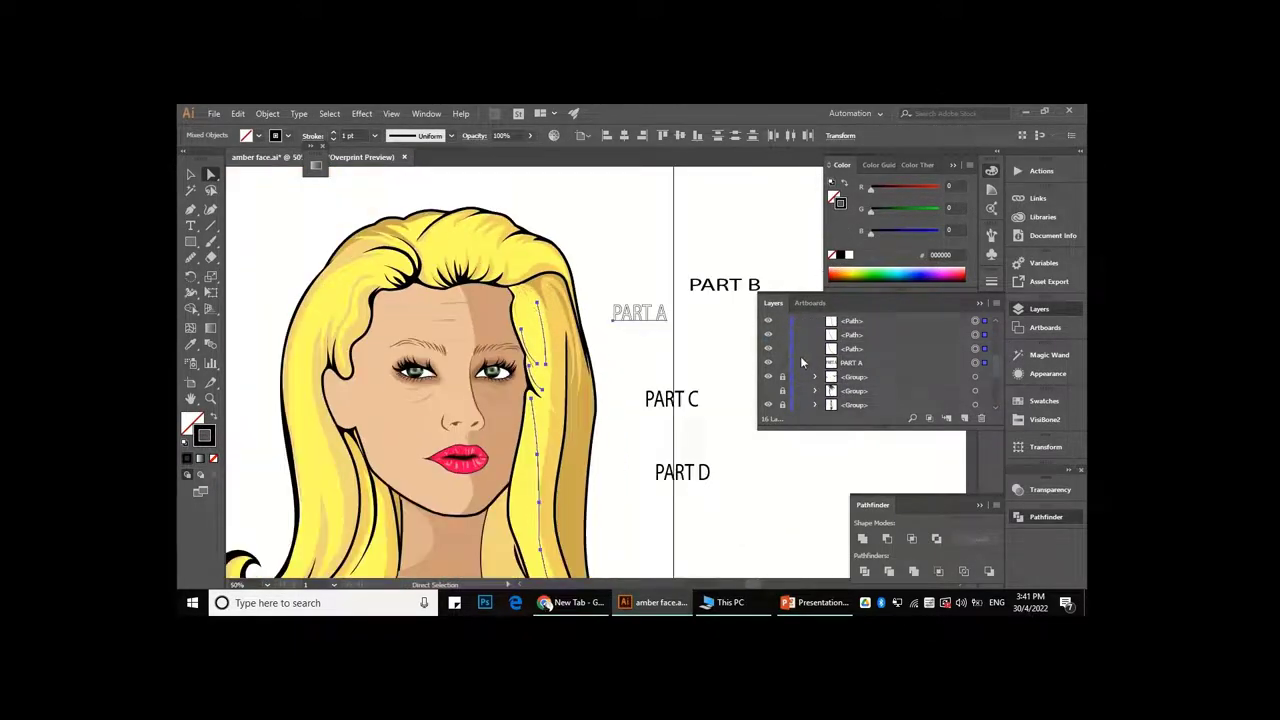
left_click(639, 313, "shift")
key("ctrl+minus")
- Give the strand strokes a 4 pt weight and a tapered width profile
left_click(375, 135)
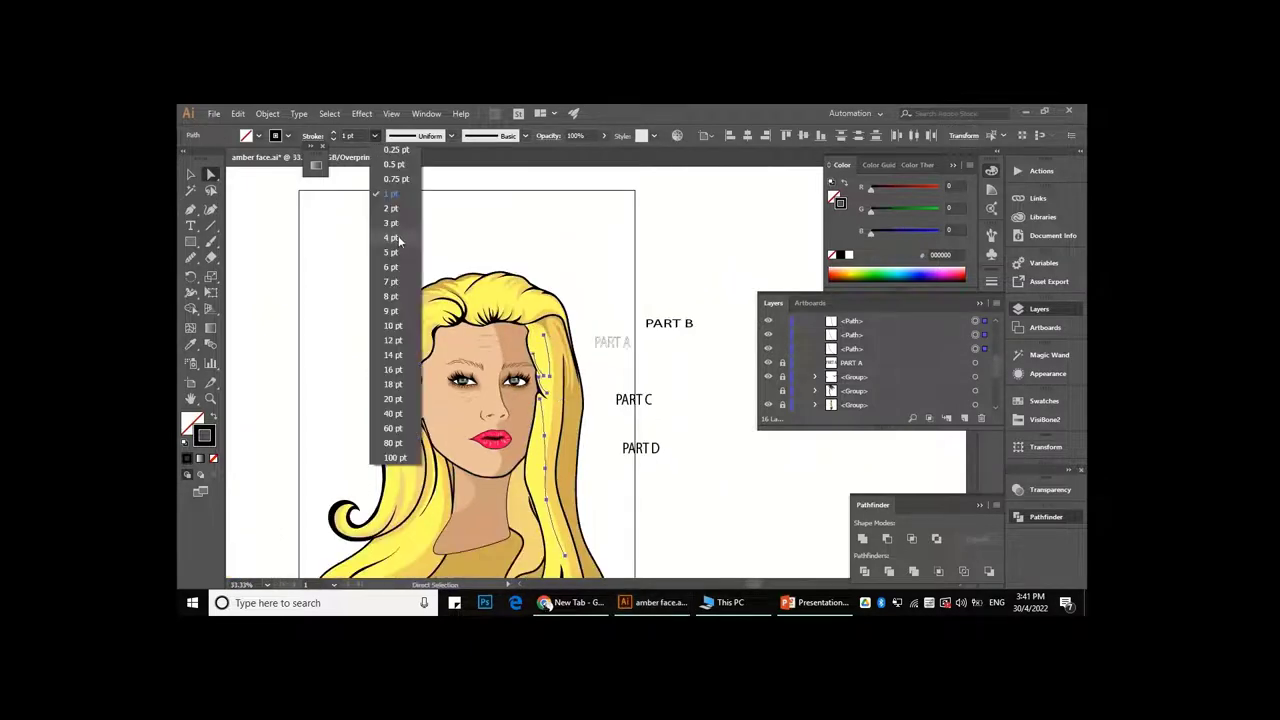
left_click(398, 240)
key("ctrl+plus")
key("ctrl+plus")
left_click(418, 135)
left_click(415, 170)
key("ctrl+minus")
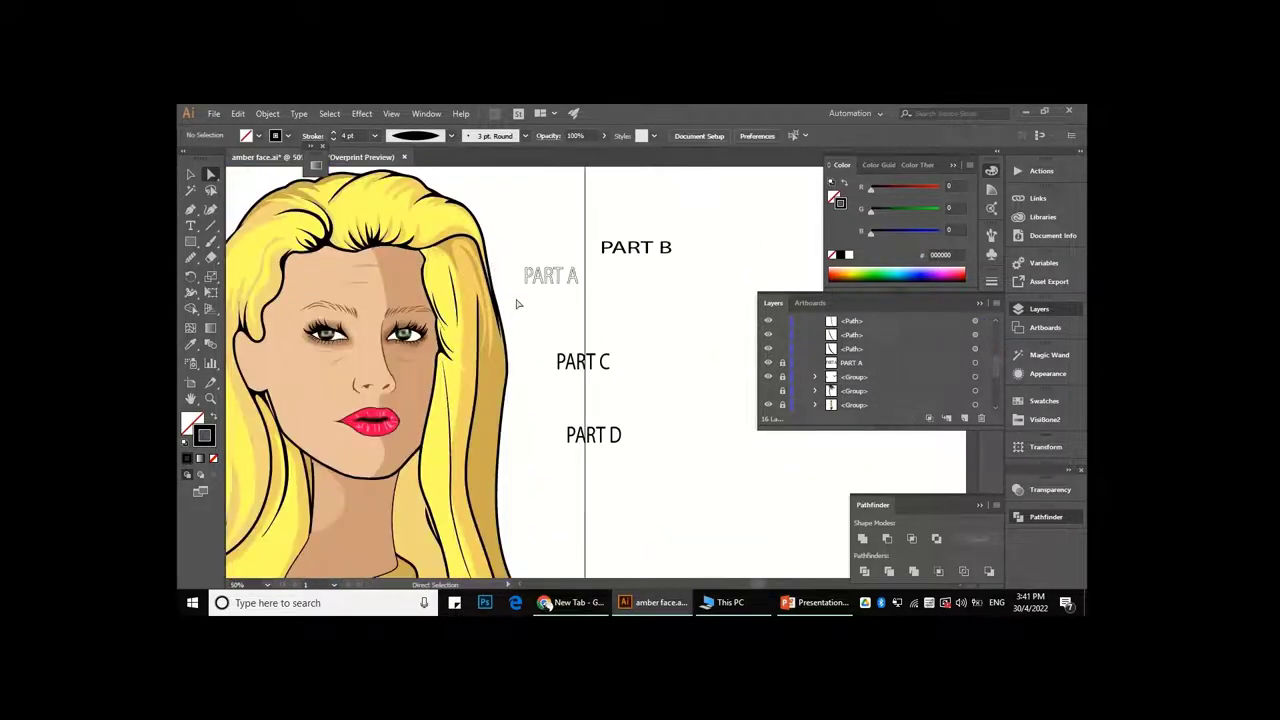
key("ctrl+plus")
left_click_drag(191, 257, 250, 270)
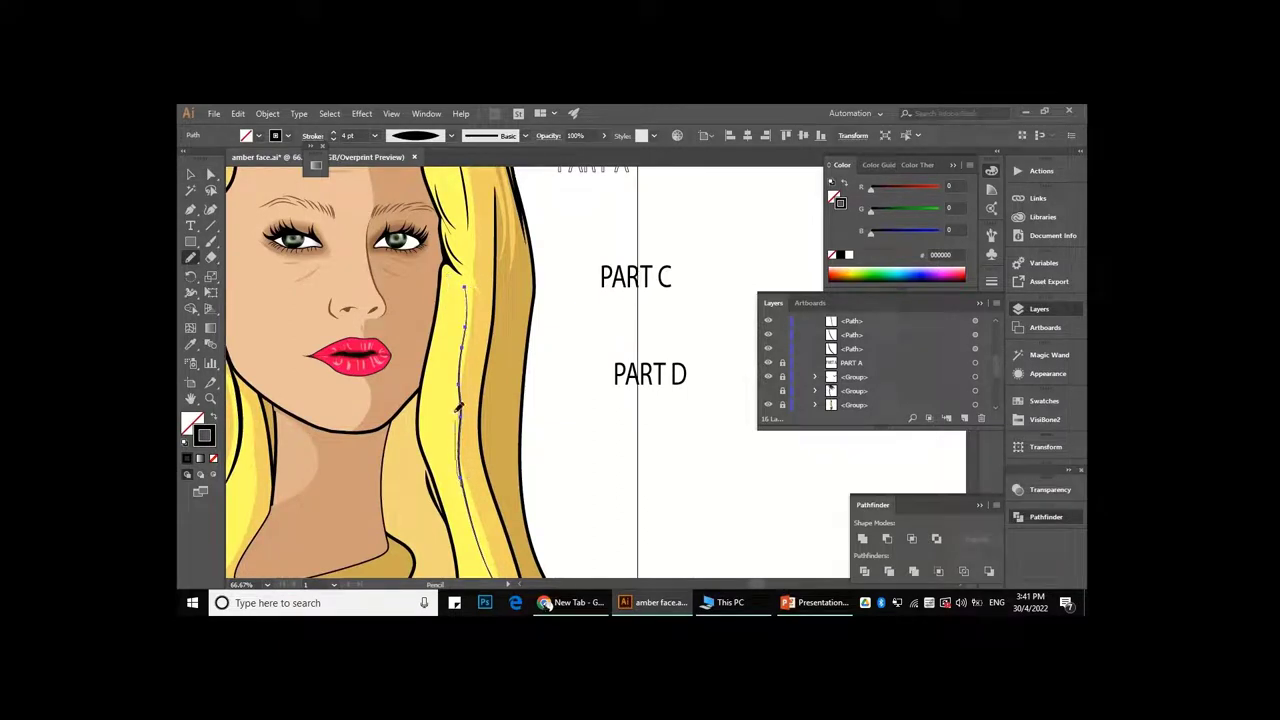
- Draw a thin freehand highlight line down the hair beside the cheek
scroll(479, 424, "down", 2)
scroll(521, 392, "down", 2)
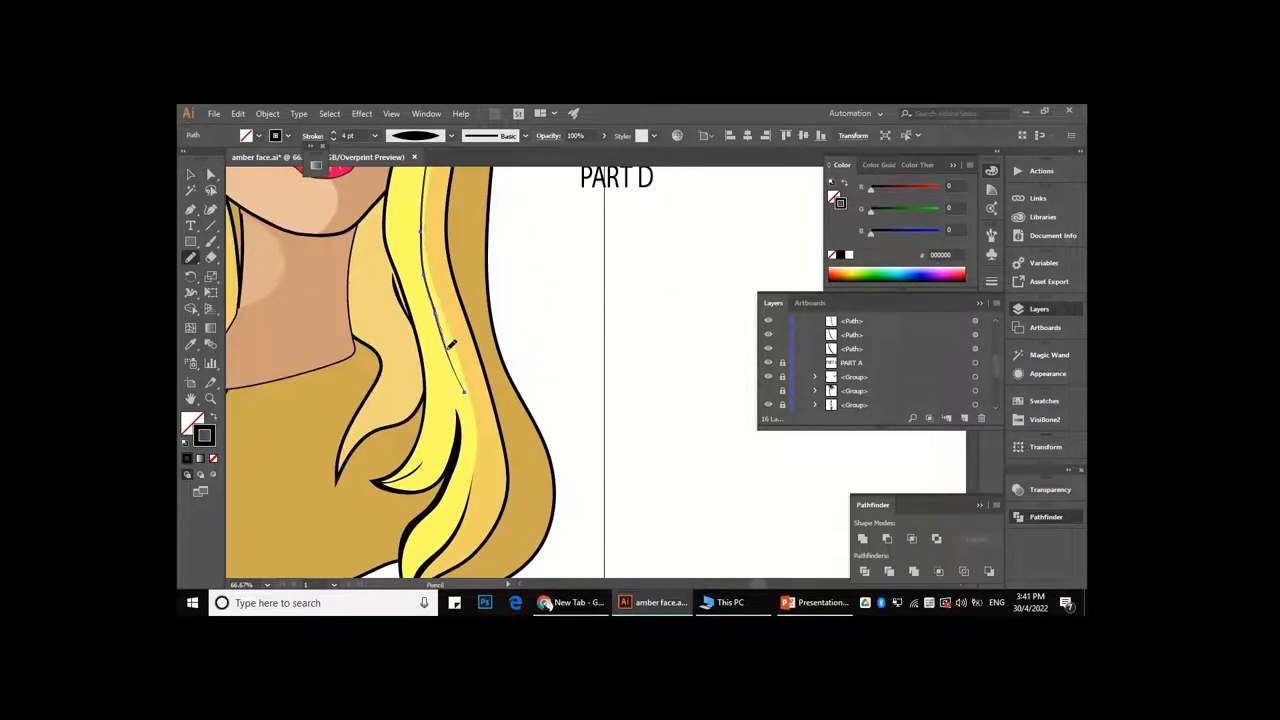
scroll(510, 400, "up", 2)
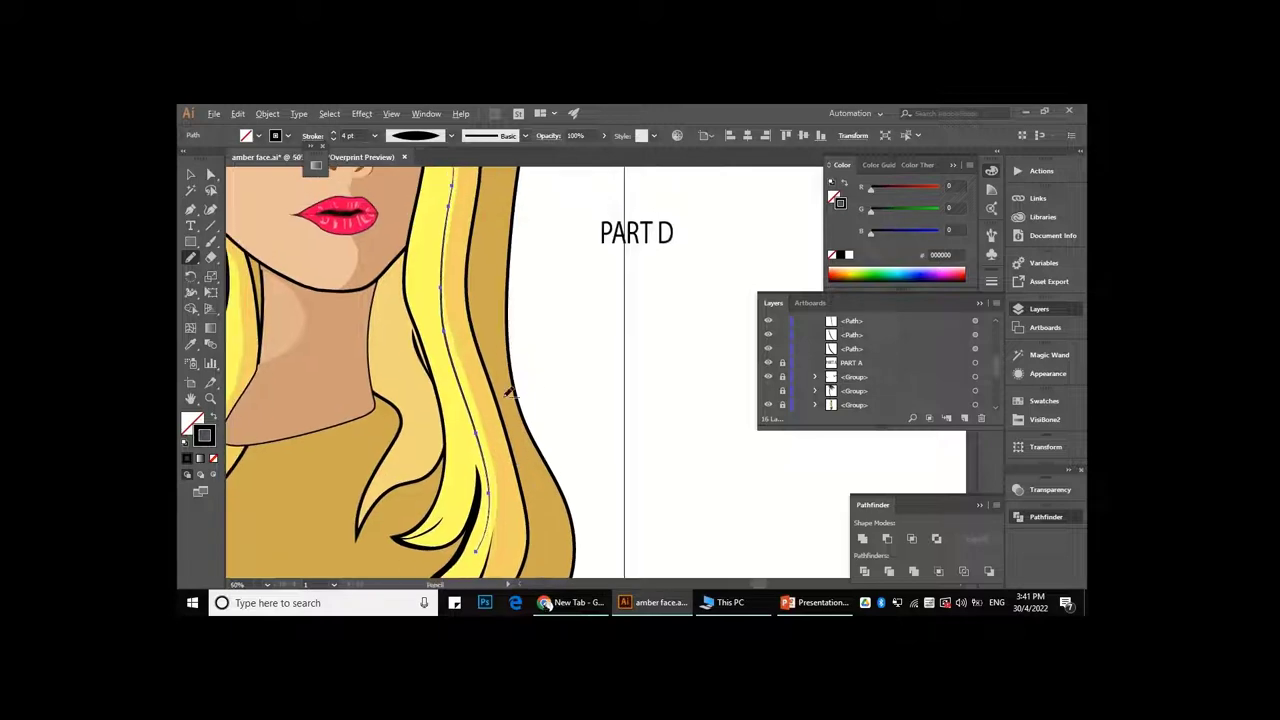
scroll(517, 366, "up", 3)
key("ctrl+plus")
key("ctrl+plus")
key("ctrl+plus")
scroll(447, 265, "down", 1)
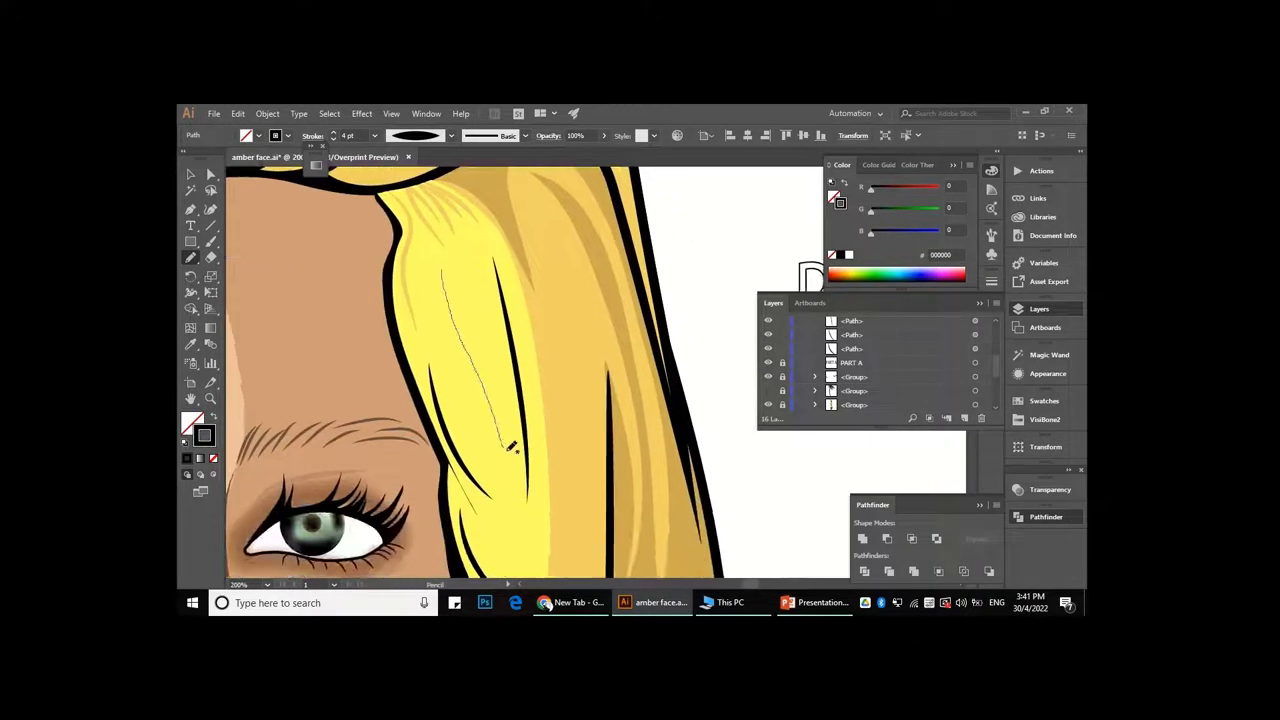
key("ctrl+minus")
key("ctrl+minus")
key("ctrl+minus")
key("ctrl+plus")
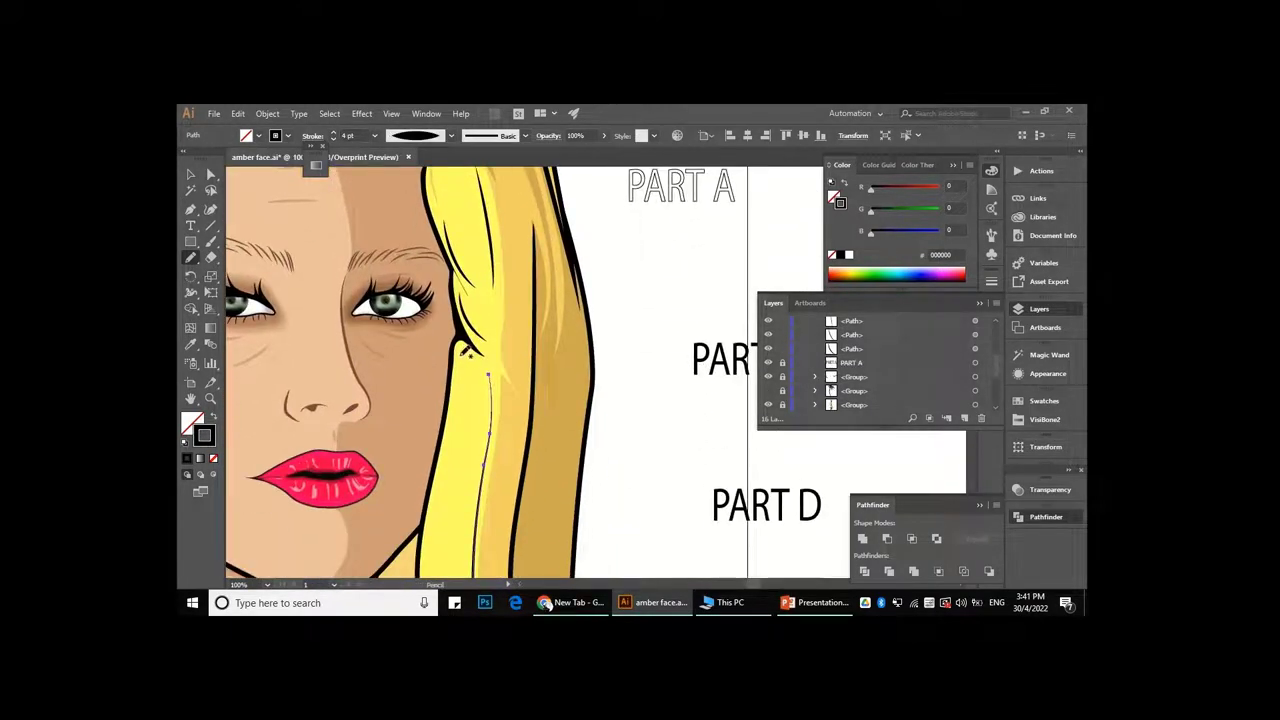
key("ctrl+minus")
key("a")
key("p")
key("ctrl+minus")
left_click(189, 258)
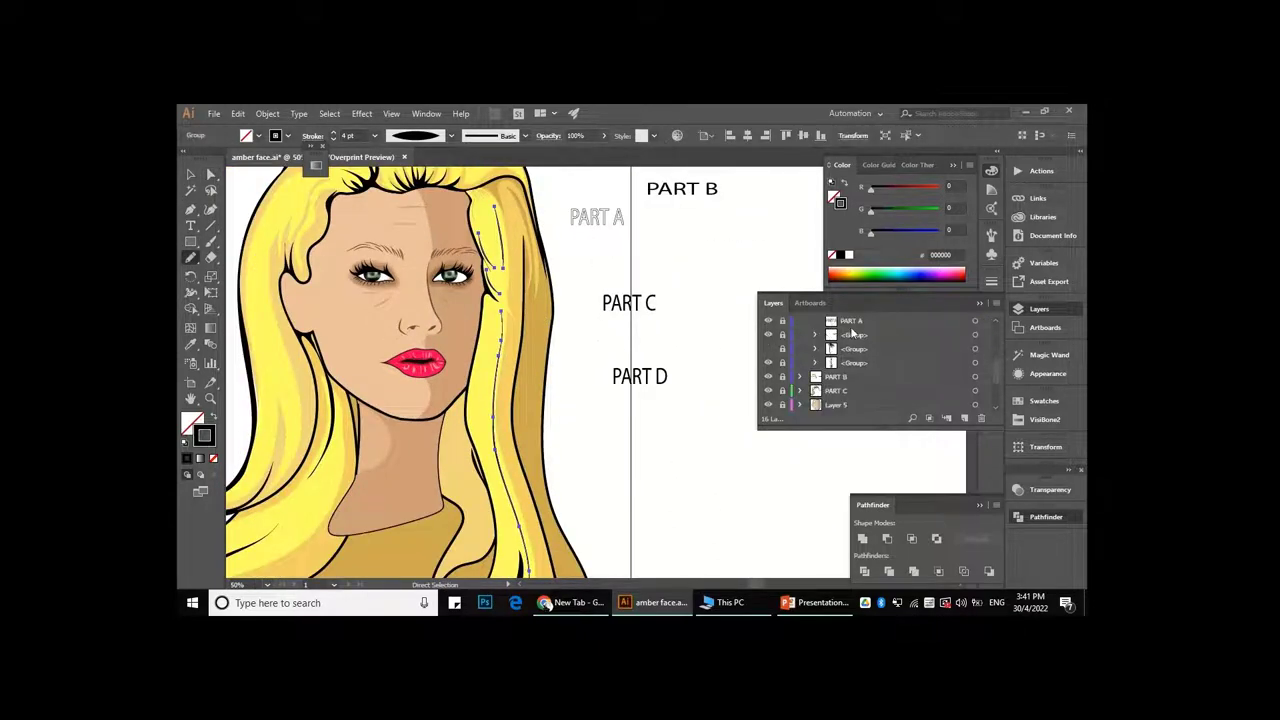
key("ctrl+plus")
key("ctrl+plus")
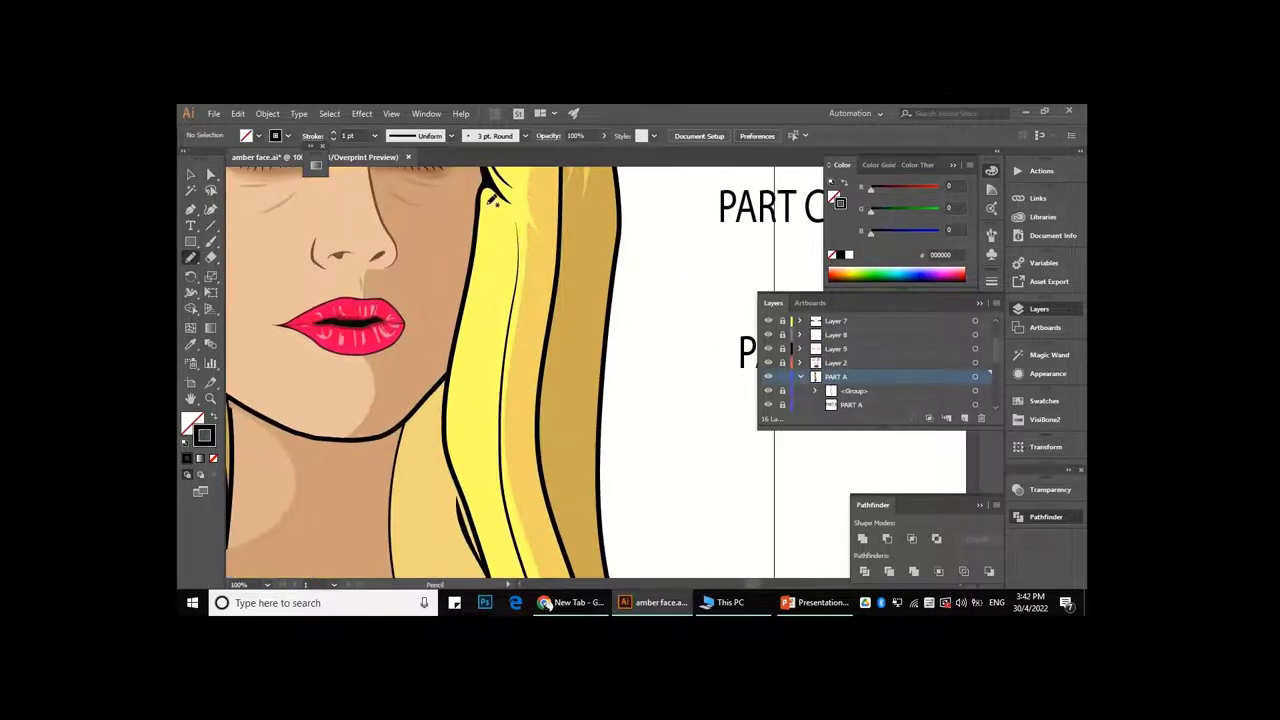
left_click_drag(479, 450, 484, 498)
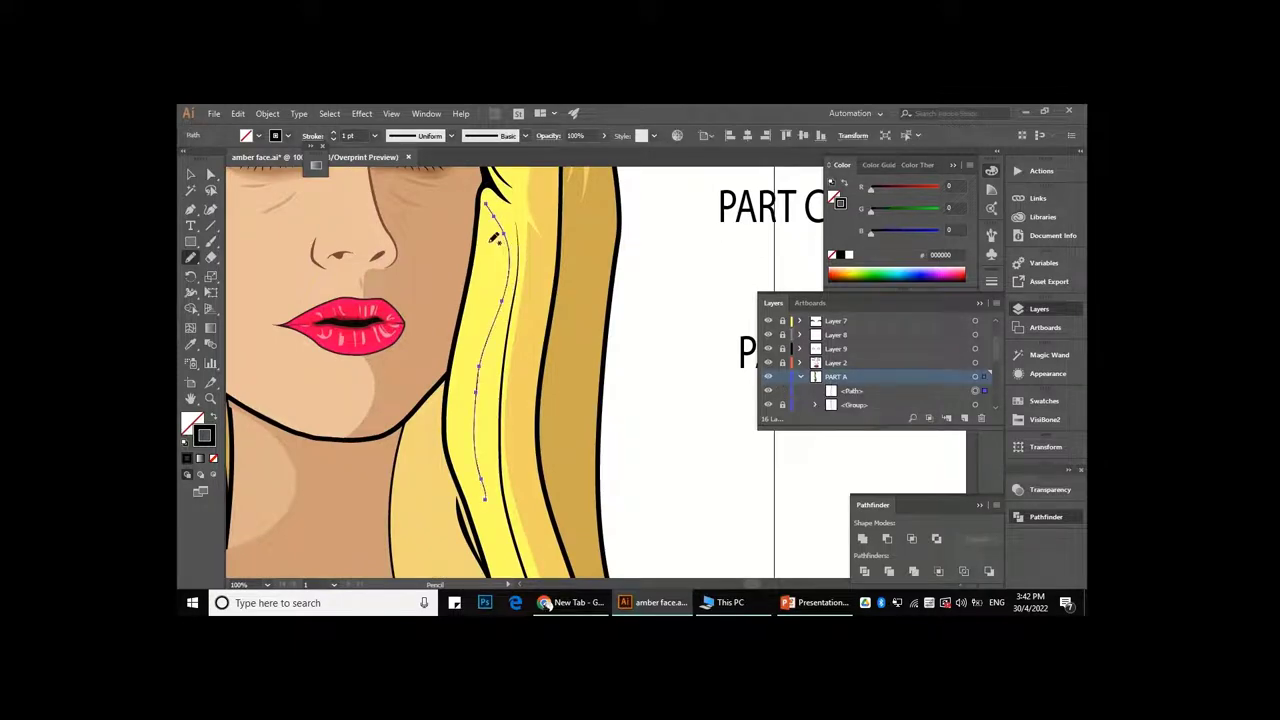
- Give the hair line a 6 pt 3 pt Round brush stroke and deselect it
key("ctrl+minus")
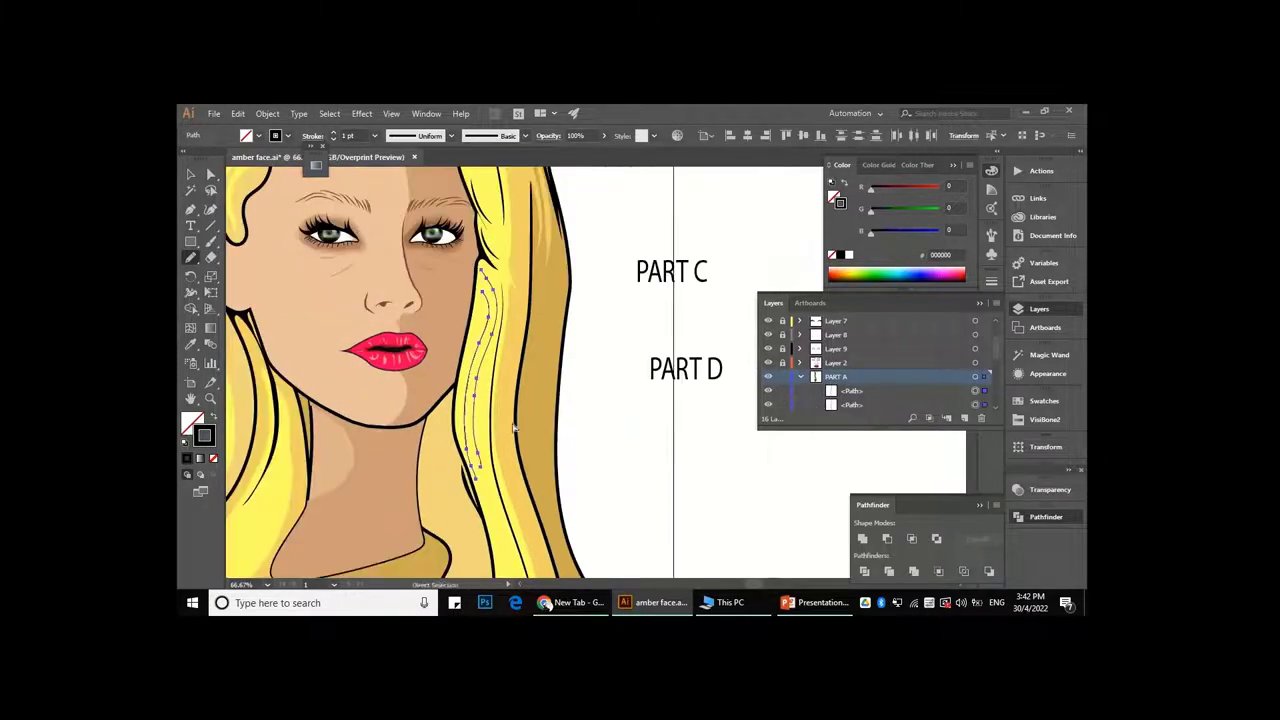
left_click(370, 135)
left_click(428, 135)
key("ctrl+shift+a")
key("ctrl+0")
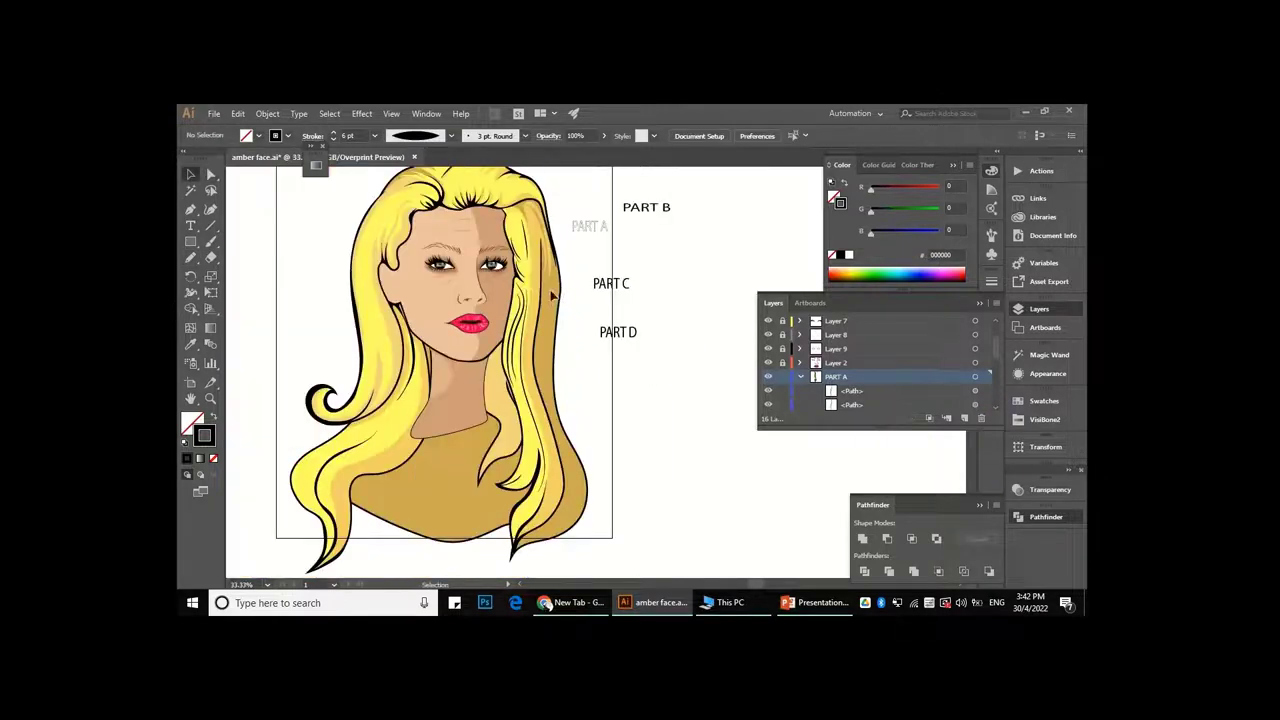
- Draw another Pencil line along the lower hair strand near the chin
key("ctrl+1")
left_click(465, 393)
left_click_drag(190, 257, 252, 268)
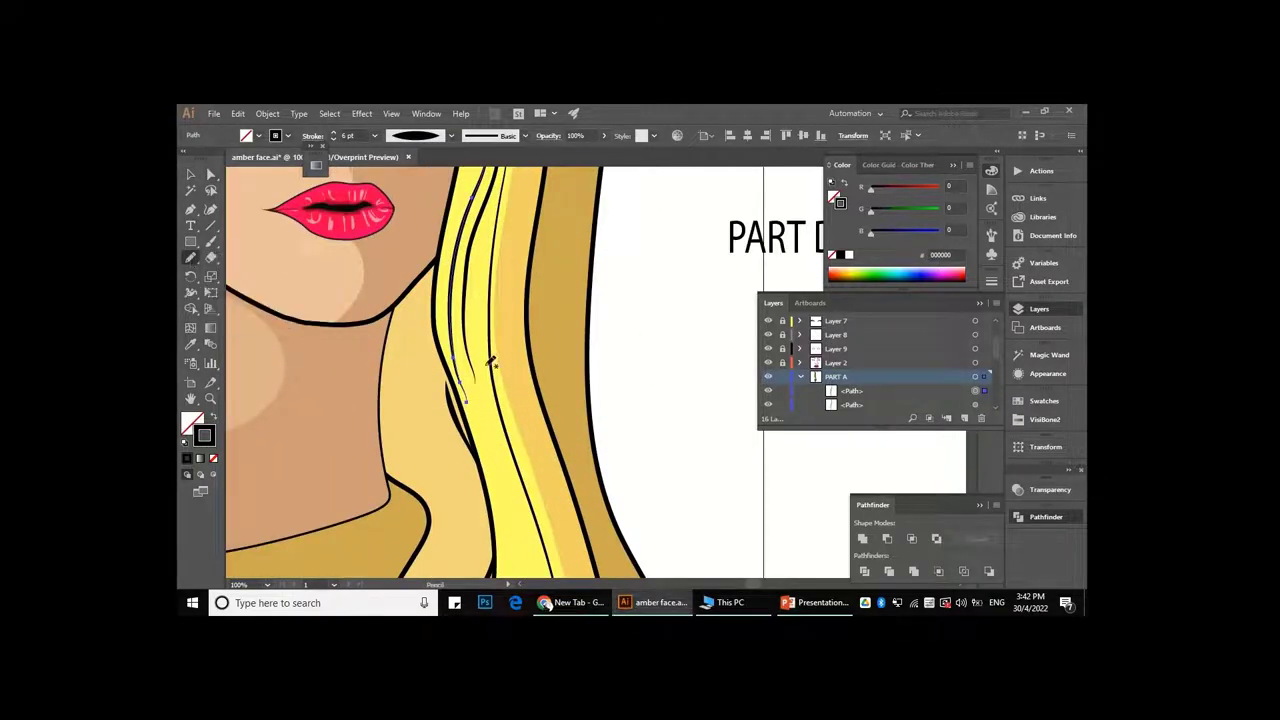
scroll(498, 430, "down", 1)
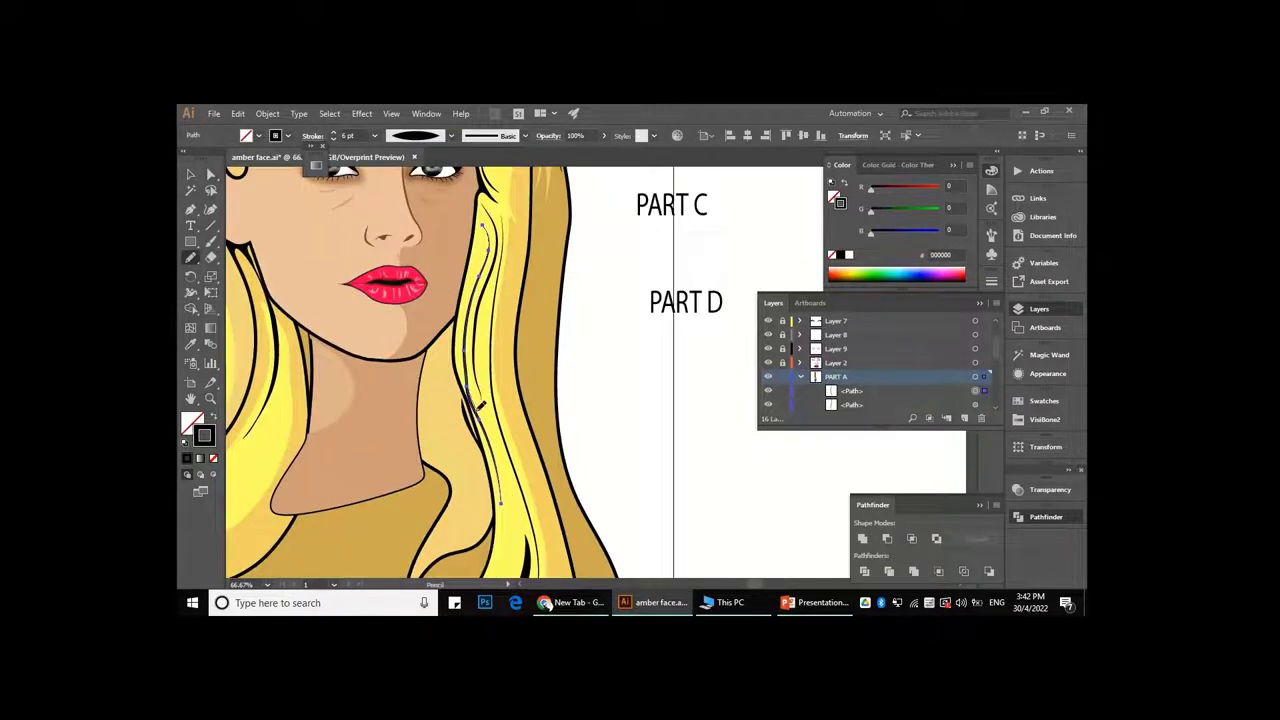
left_click(482, 405)
scroll(482, 405, "down", 1)
scroll(586, 437, "up", 1)
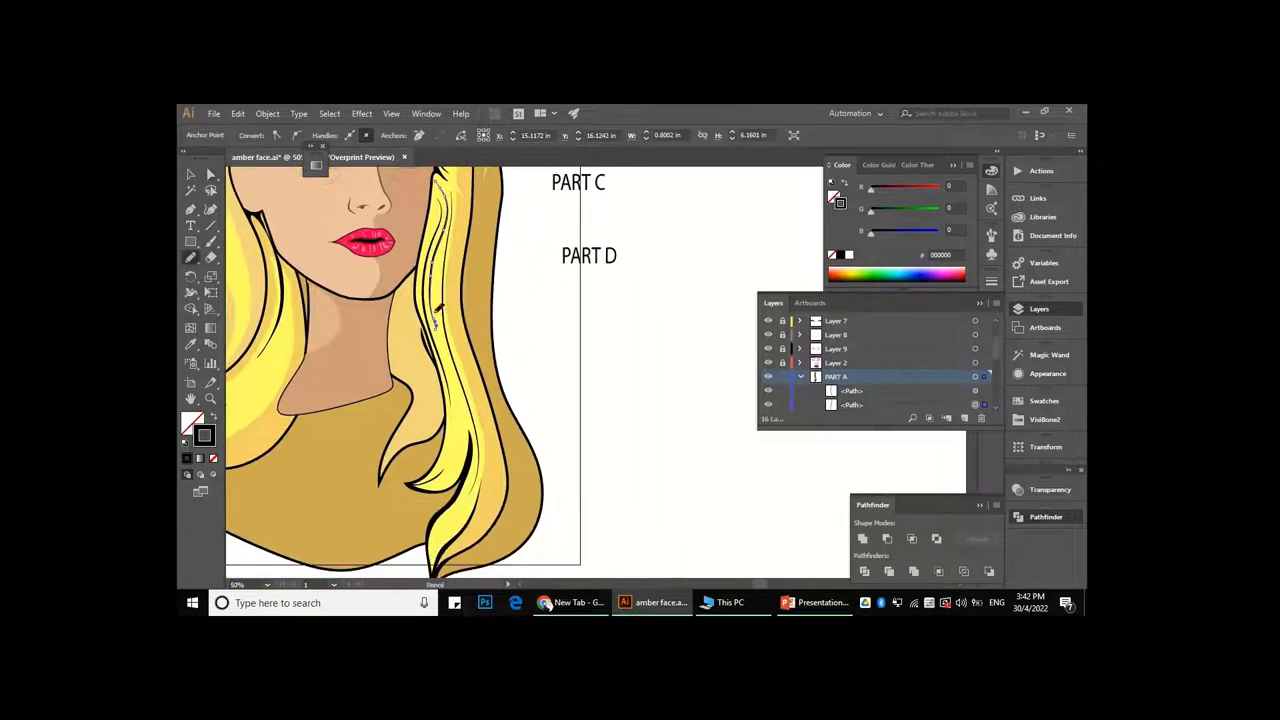
left_click_drag(449, 459, 449, 360)
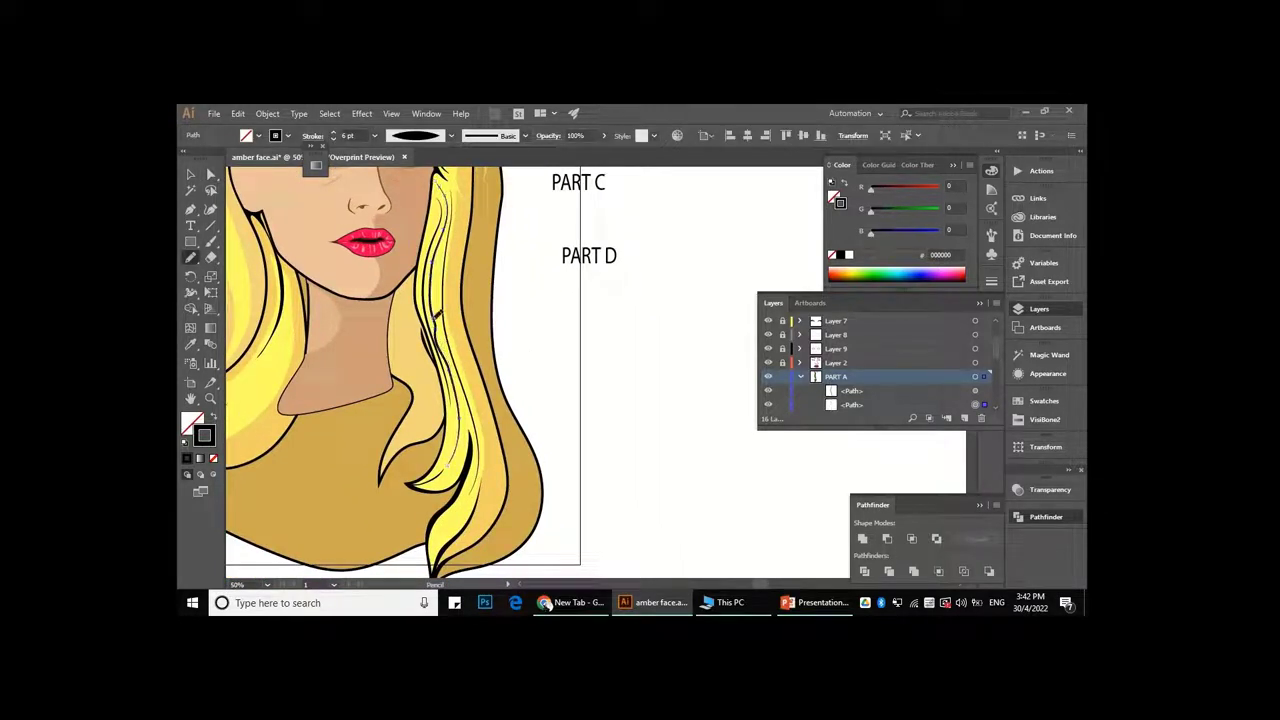
scroll(500, 330, "down", 1)
scroll(530, 345, "down", 1)
- Select the hair group right of the face and set its stroke weight to 3 pt
key("v")
scroll(519, 352, "up", 1)
left_click(466, 390)
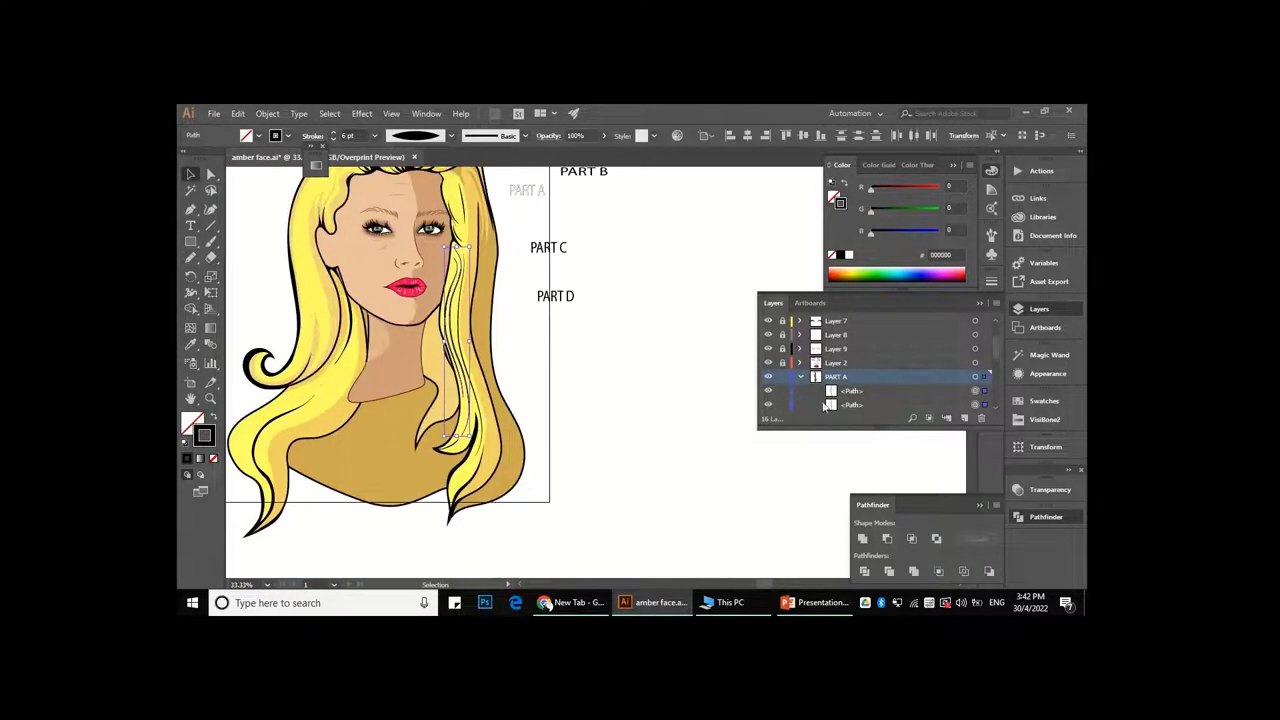
scroll(410, 210, "down", 1)
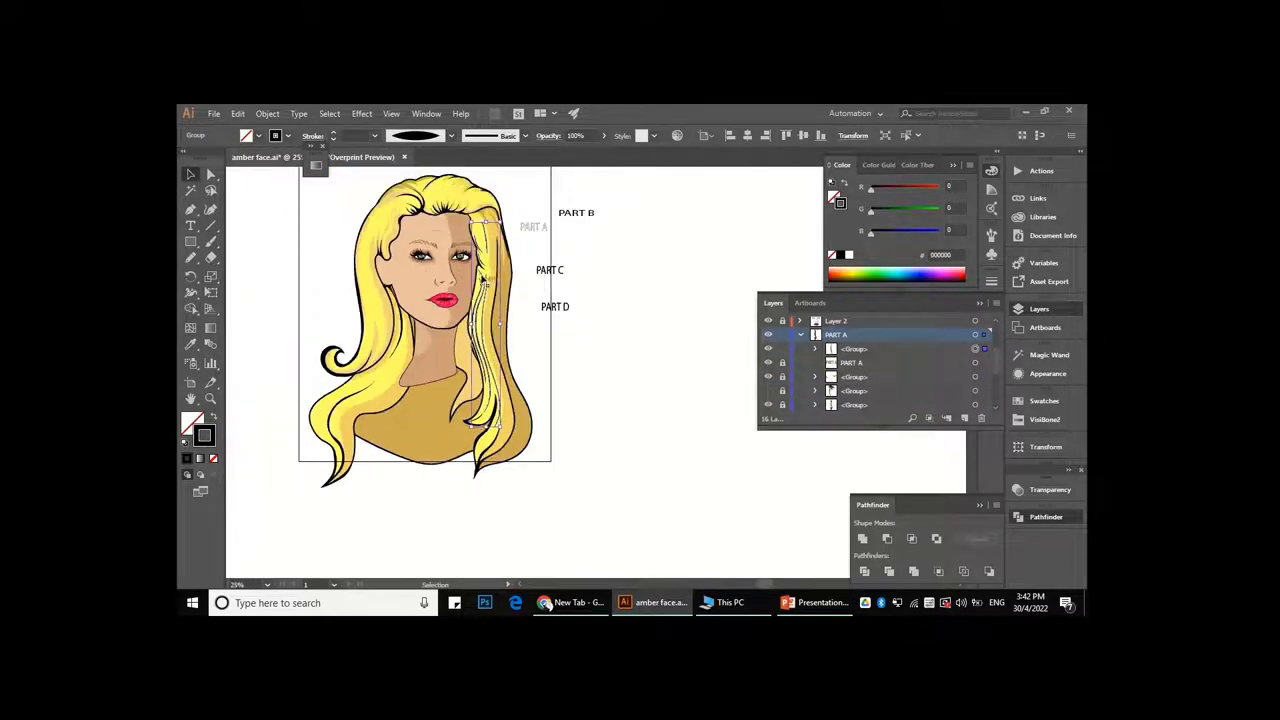
scroll(410, 207, "up", 2)
scroll(430, 262, "down", 1)
scroll(410, 280, "up", 1)
scroll(400, 287, "down", 2)
scroll(450, 287, "up", 2)
scroll(520, 287, "up", 1)
scroll(581, 287, "up", 1)
left_click(581, 287)
left_click(536, 263)
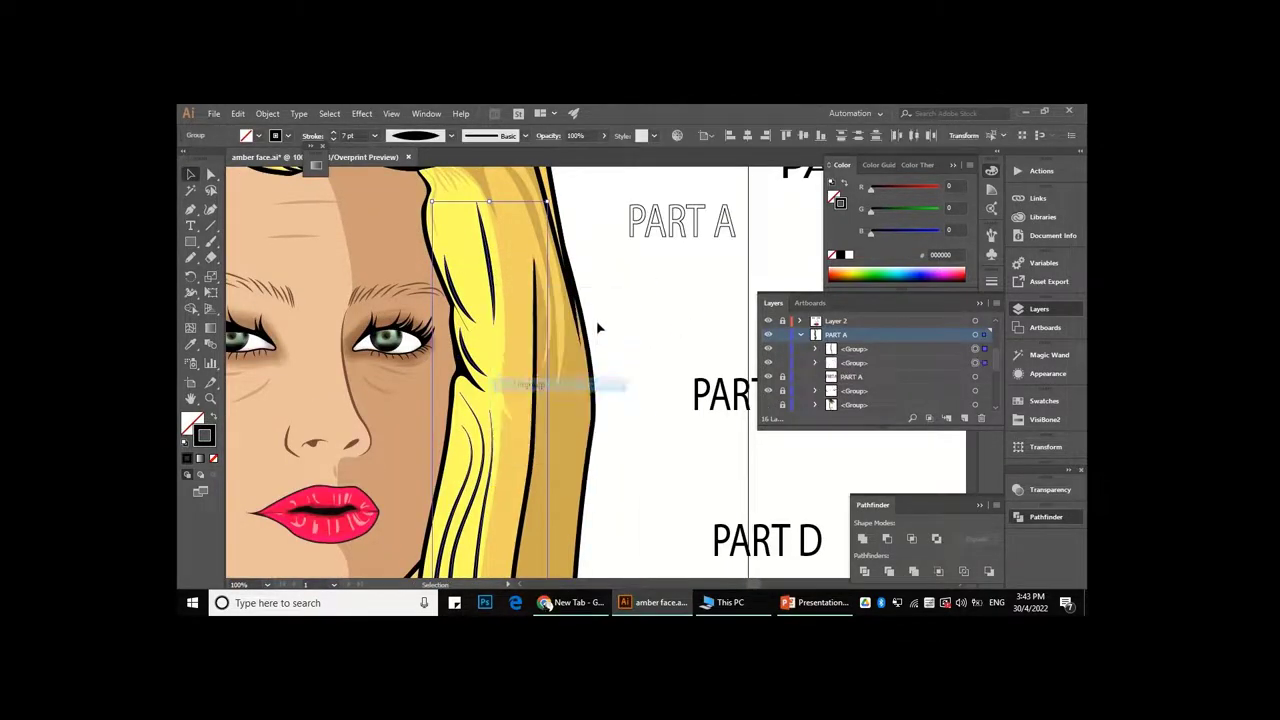
left_click(374, 135)
left_click(395, 232)
scroll(577, 471, "down", 3)
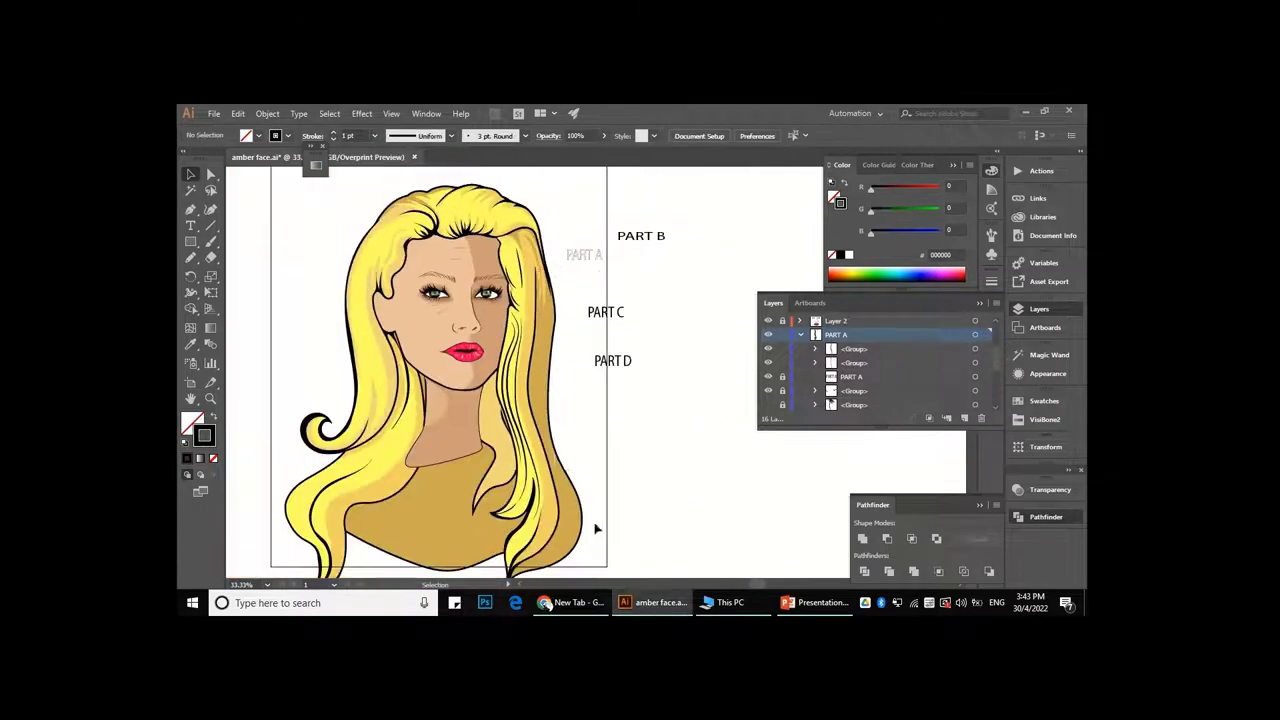
scroll(534, 420, "down", 1)
left_click(558, 358)
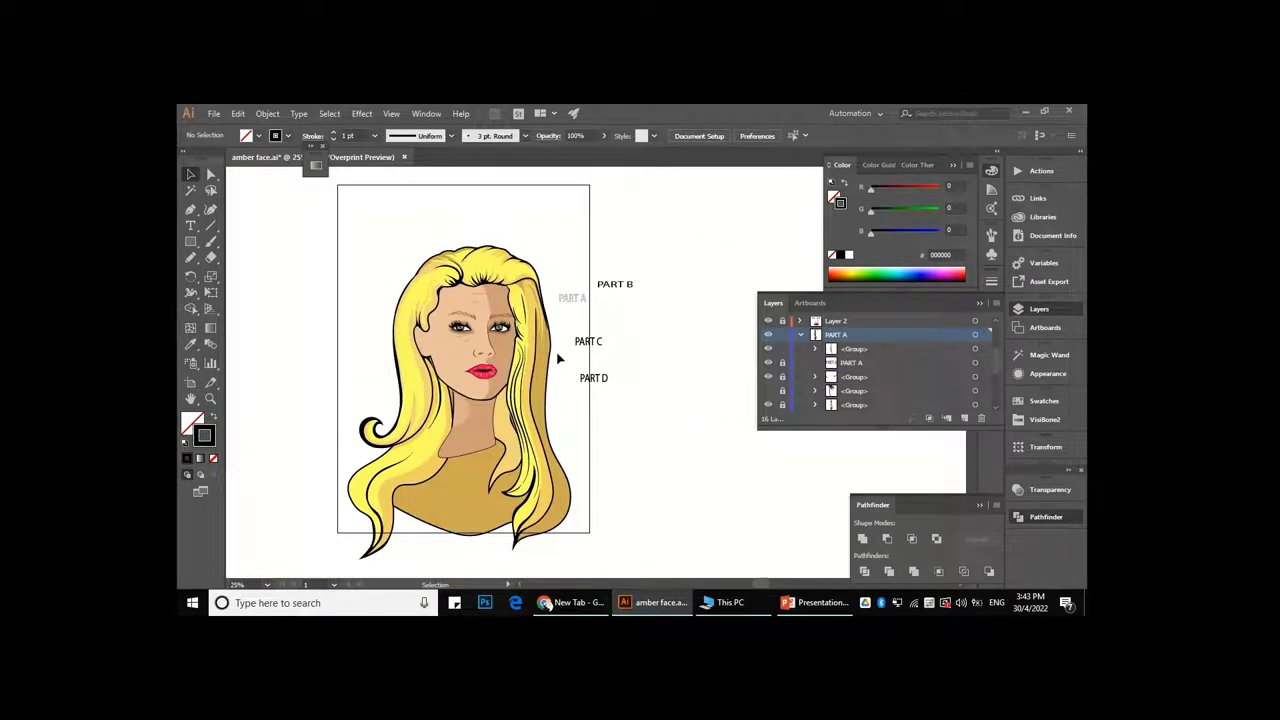
- Expand the hair group's tapered strokes into filled shapes from the Object menu
scroll(789, 349, "up", 2)
key("ctrl+plus")
key("ctrl+plus")
key("ctrl+plus")
key("ctrl+plus")
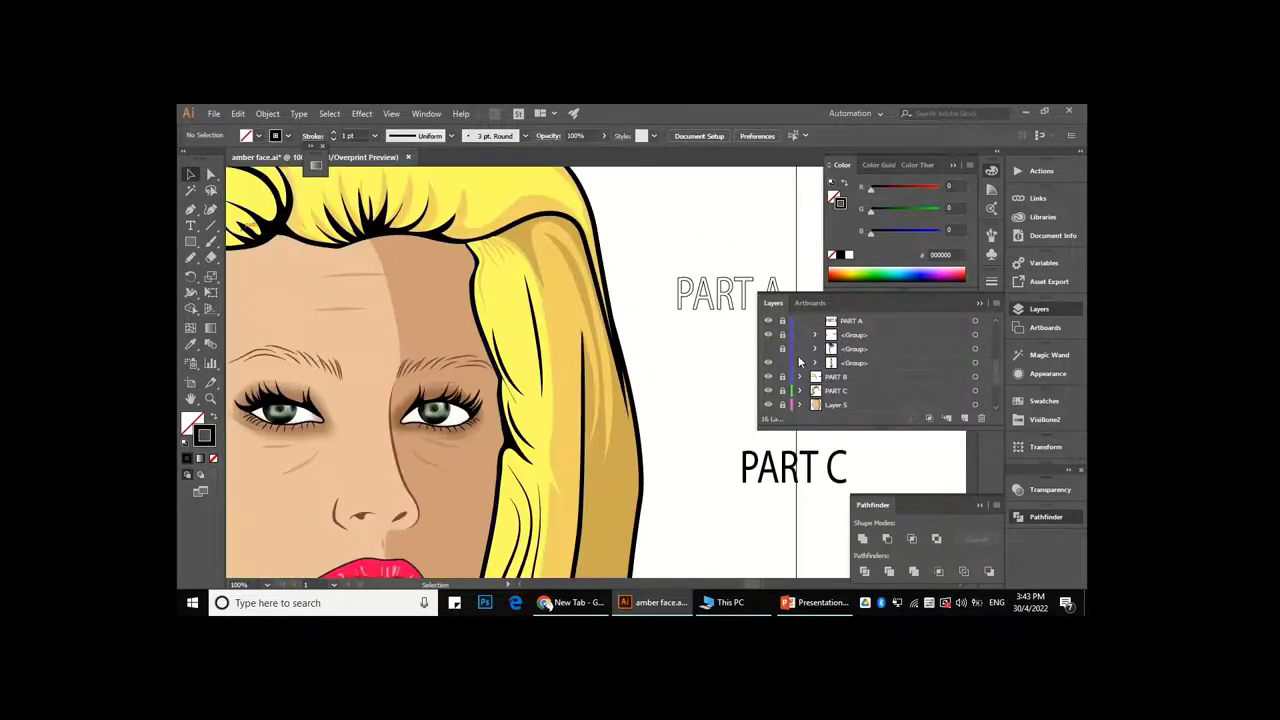
left_click(267, 113)
key("Escape")
left_click(537, 316)
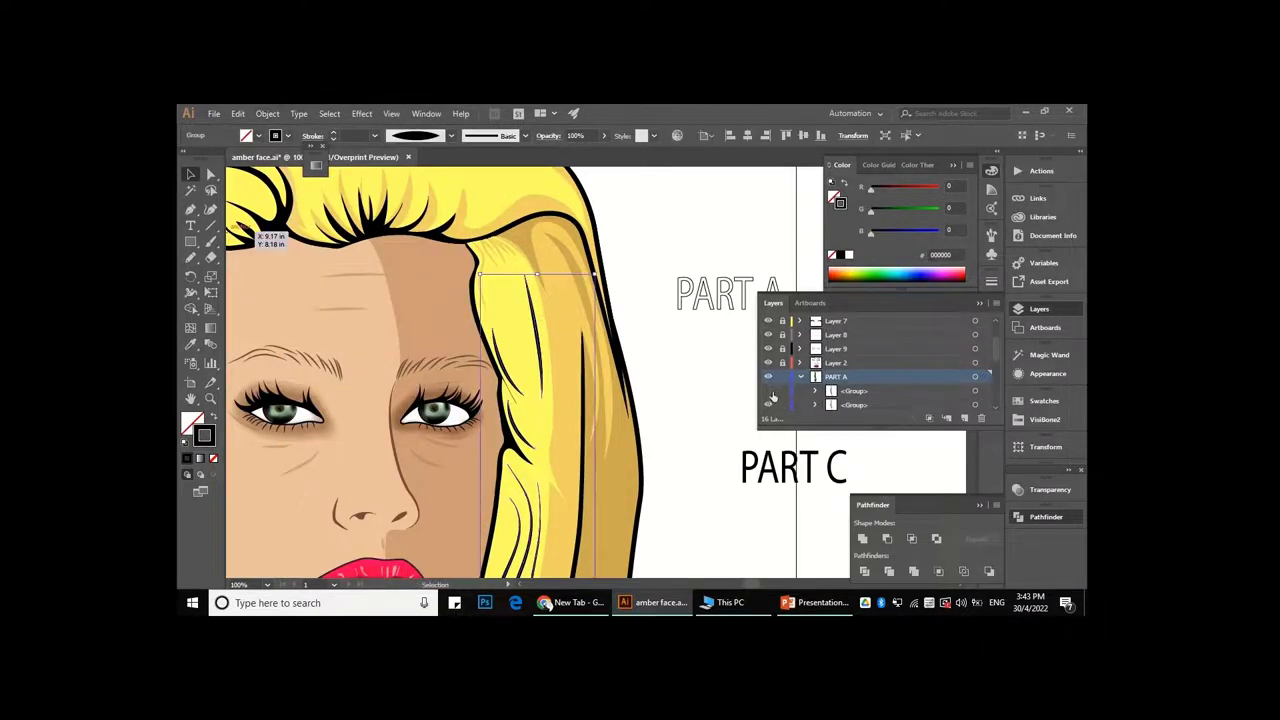
left_click(267, 113)
left_click(326, 191)
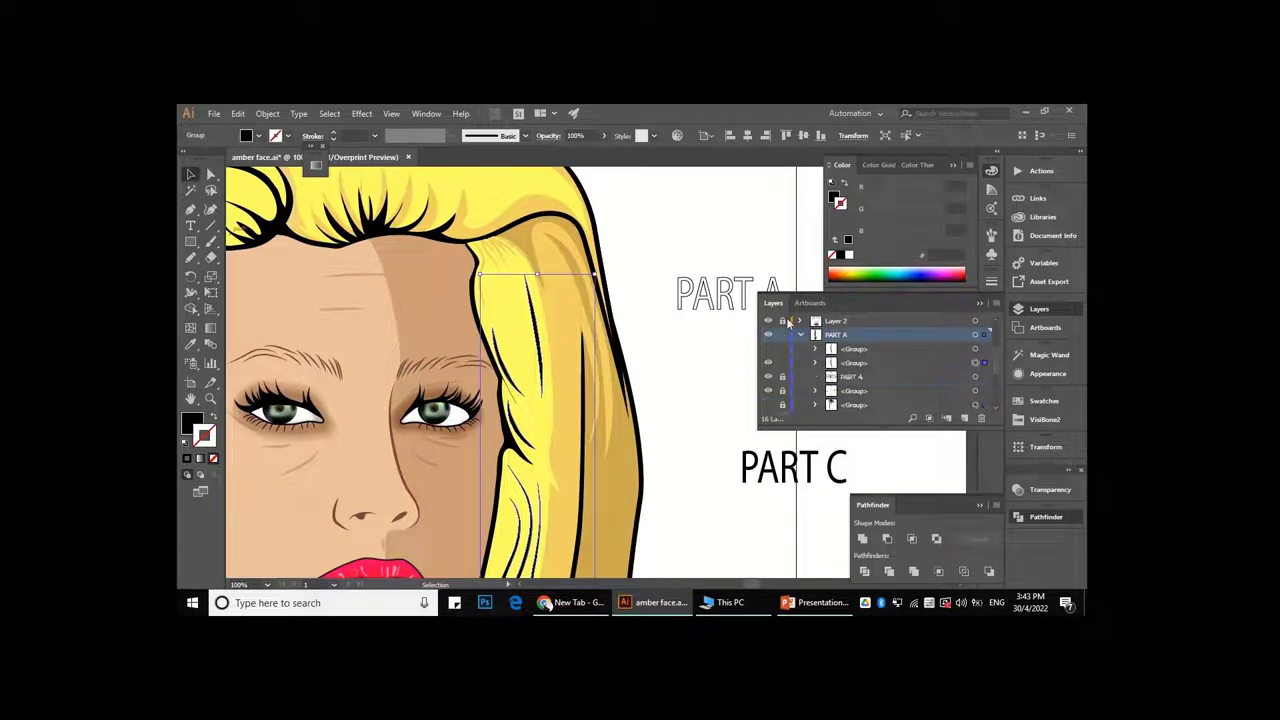
- Select the right-side hair path and split its strand regions with the Shape Builder
key("a")
left_click(522, 345)
scroll(522, 345, "up", 3)
key("shift+m")
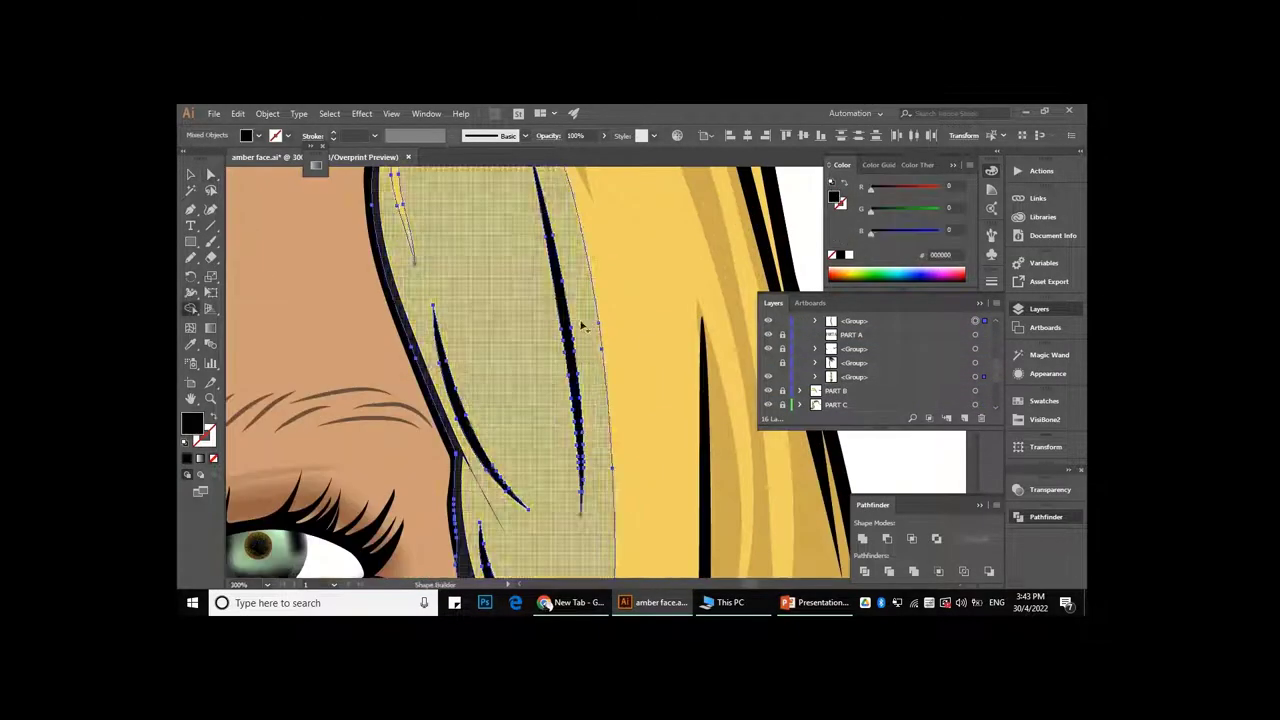
scroll(812, 388, "down", 2)
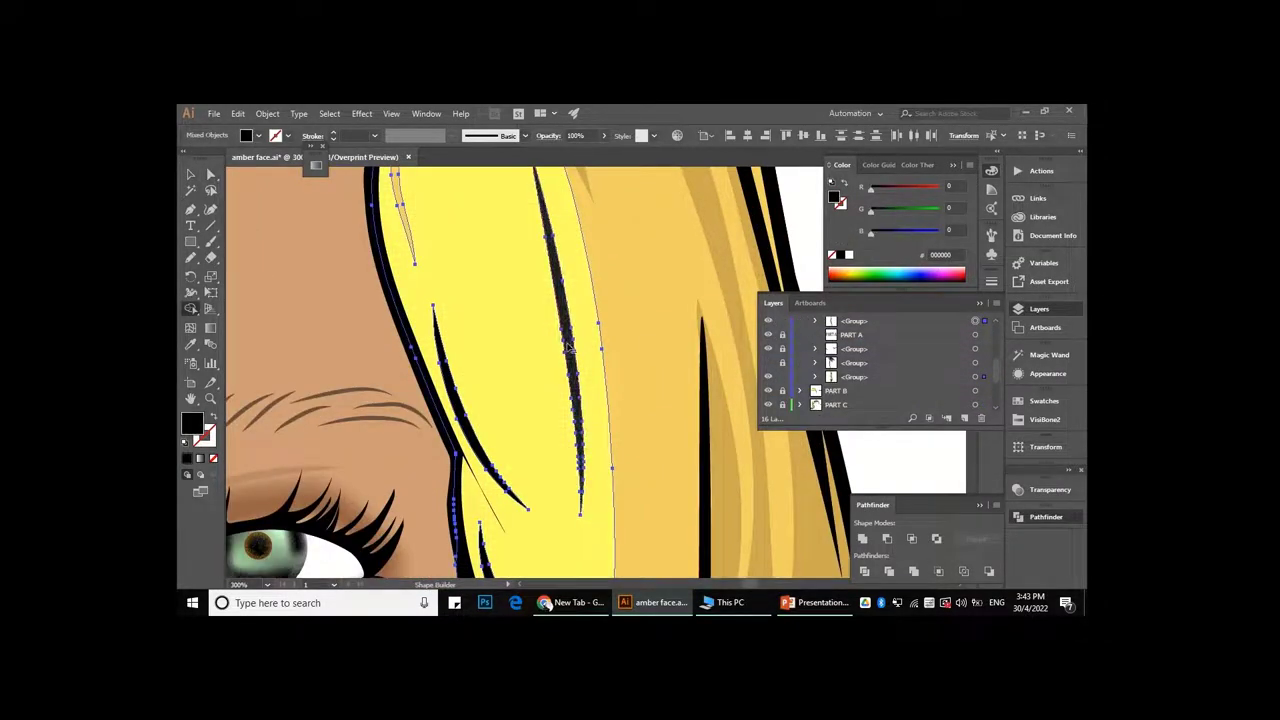
scroll(566, 347, "up", 2)
scroll(534, 494, "down", 4)
scroll(531, 492, "up", 2)
scroll(540, 470, "down", 2)
scroll(550, 450, "down", 1)
scroll(563, 435, "up", 5)
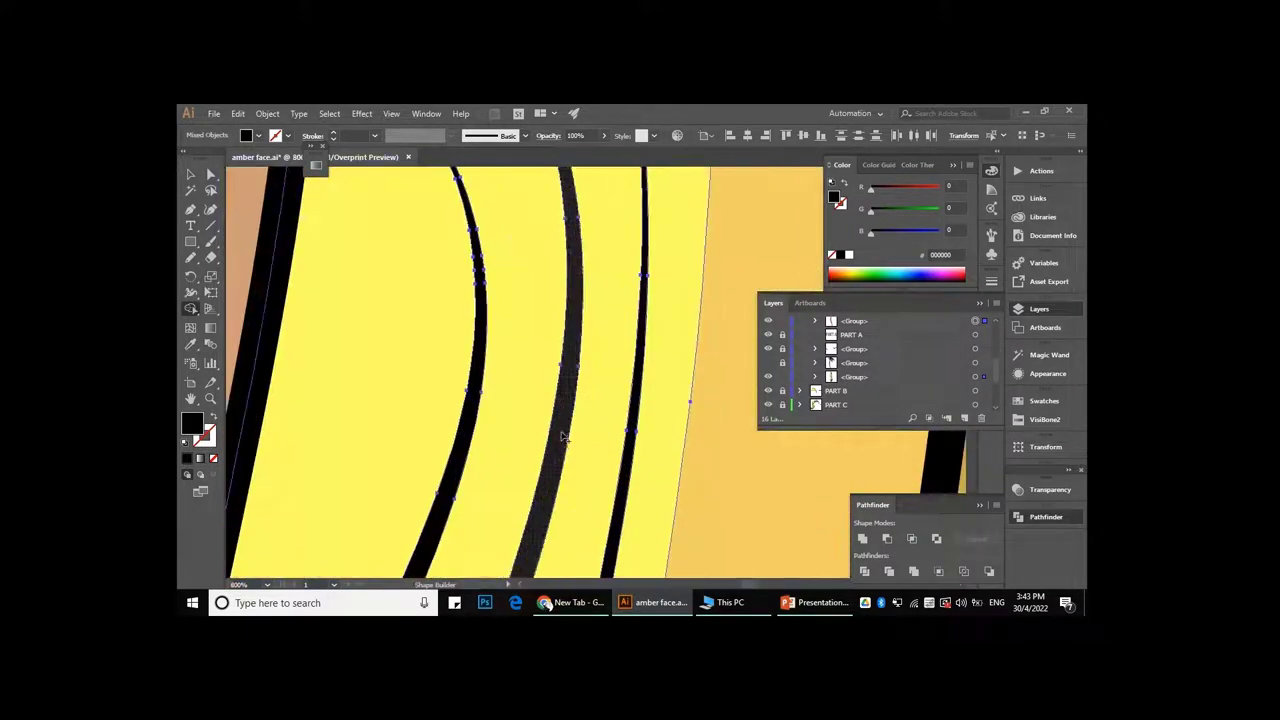
scroll(570, 400, "down", 2)
scroll(588, 334, "down", 4)
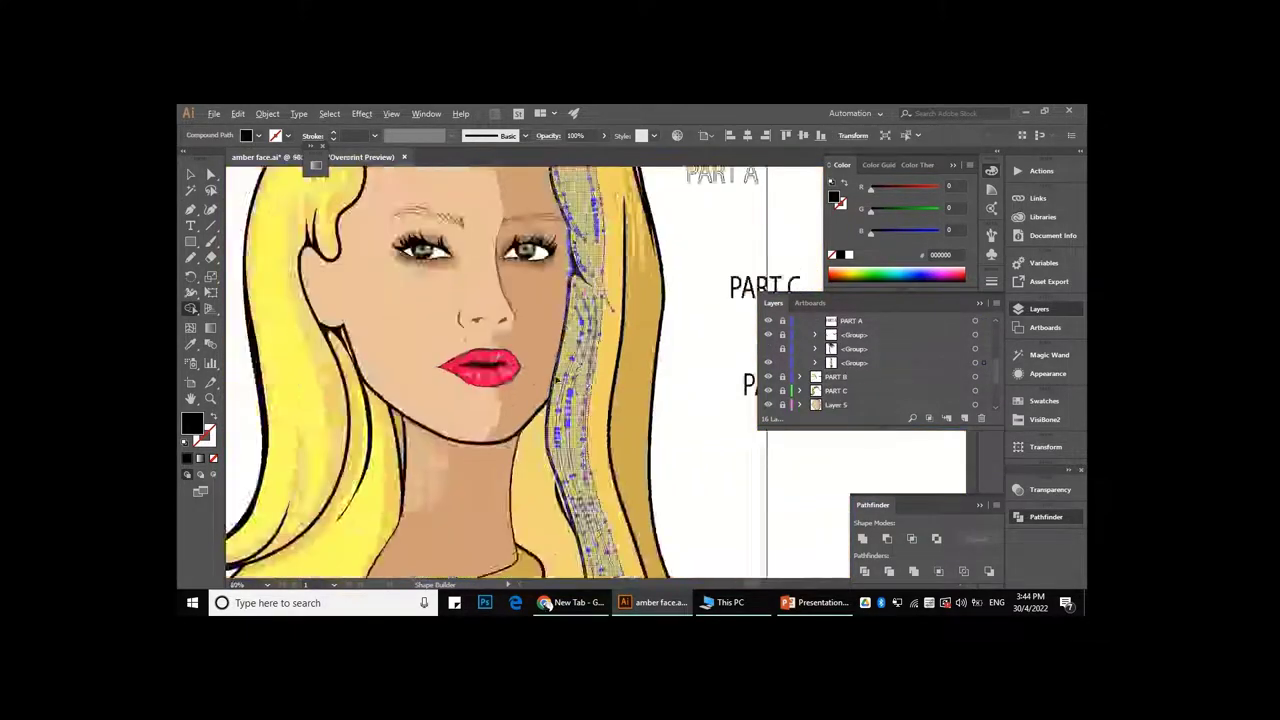
scroll(690, 408, "down", 2)
- Deselect the hair, then collapse and select the PART A layer
key("v")
scroll(690, 408, "down", 1)
left_click(799, 320)
left_click(800, 338)
left_click(800, 338)
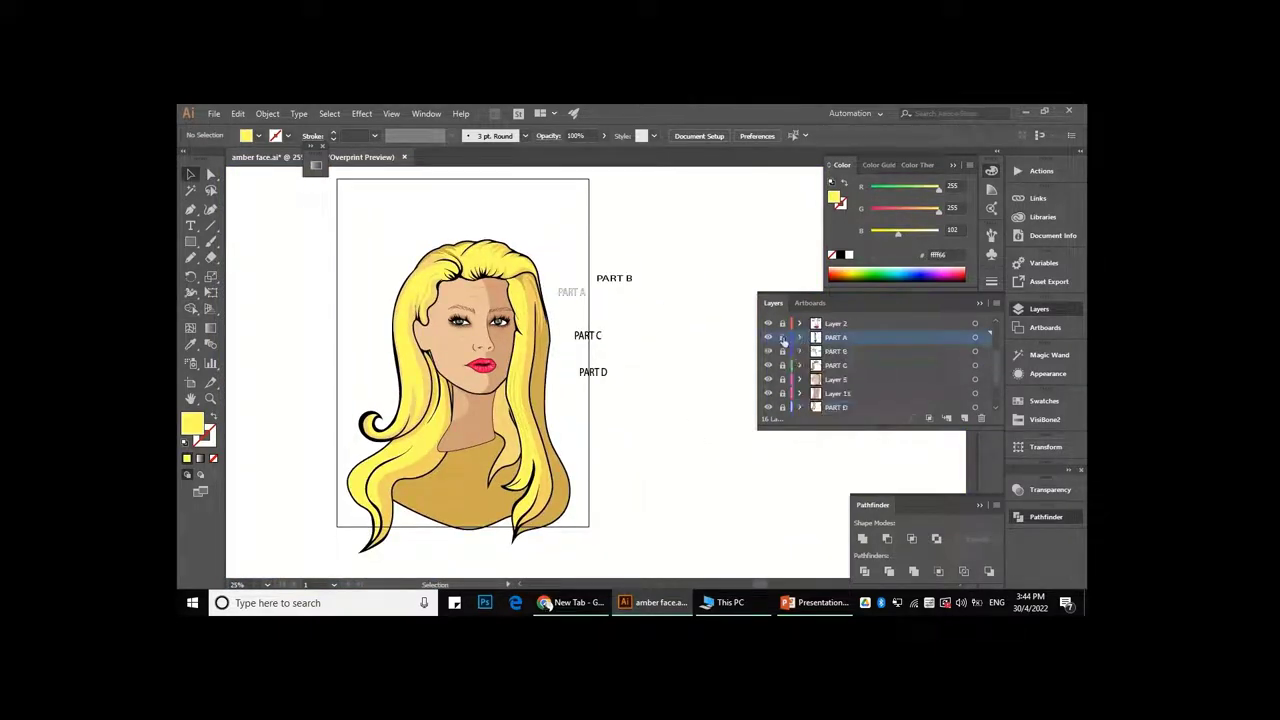
scroll(531, 307, "up", 6)
left_click(561, 387)
key("i")
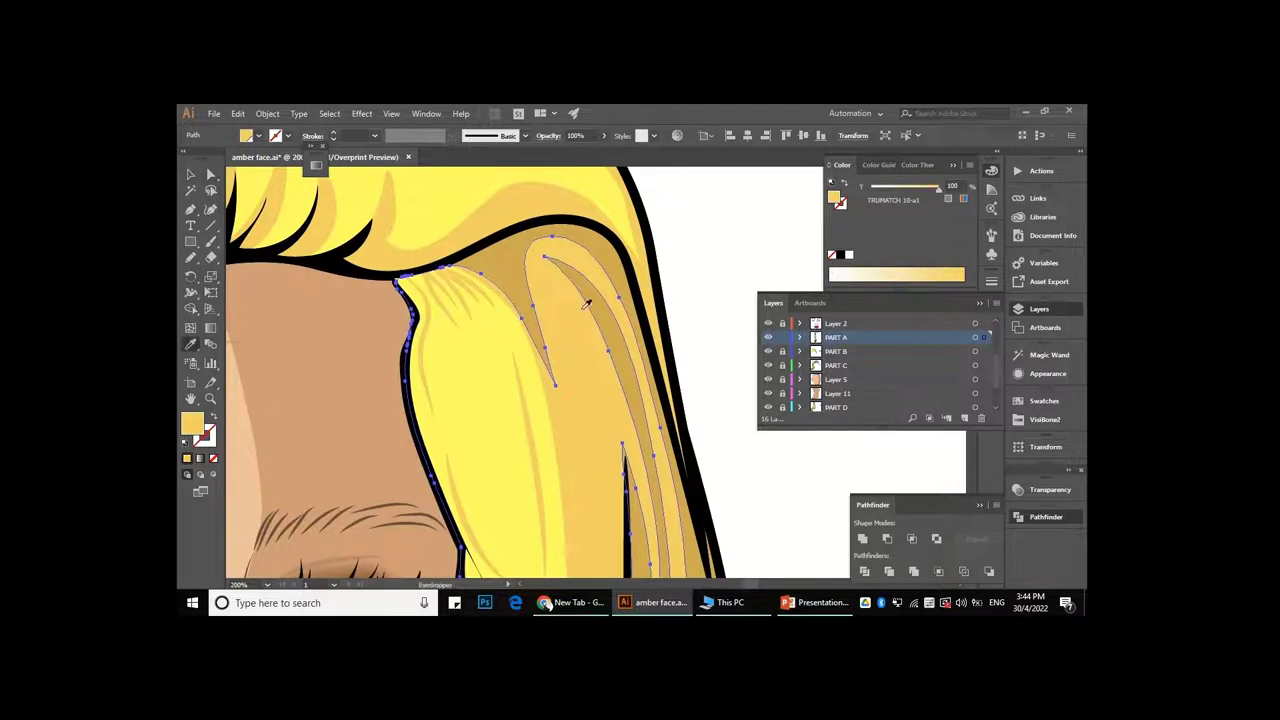
left_click(423, 333)
scroll(480, 340, "down", 3)
scroll(520, 335, "down", 2)
key("v")
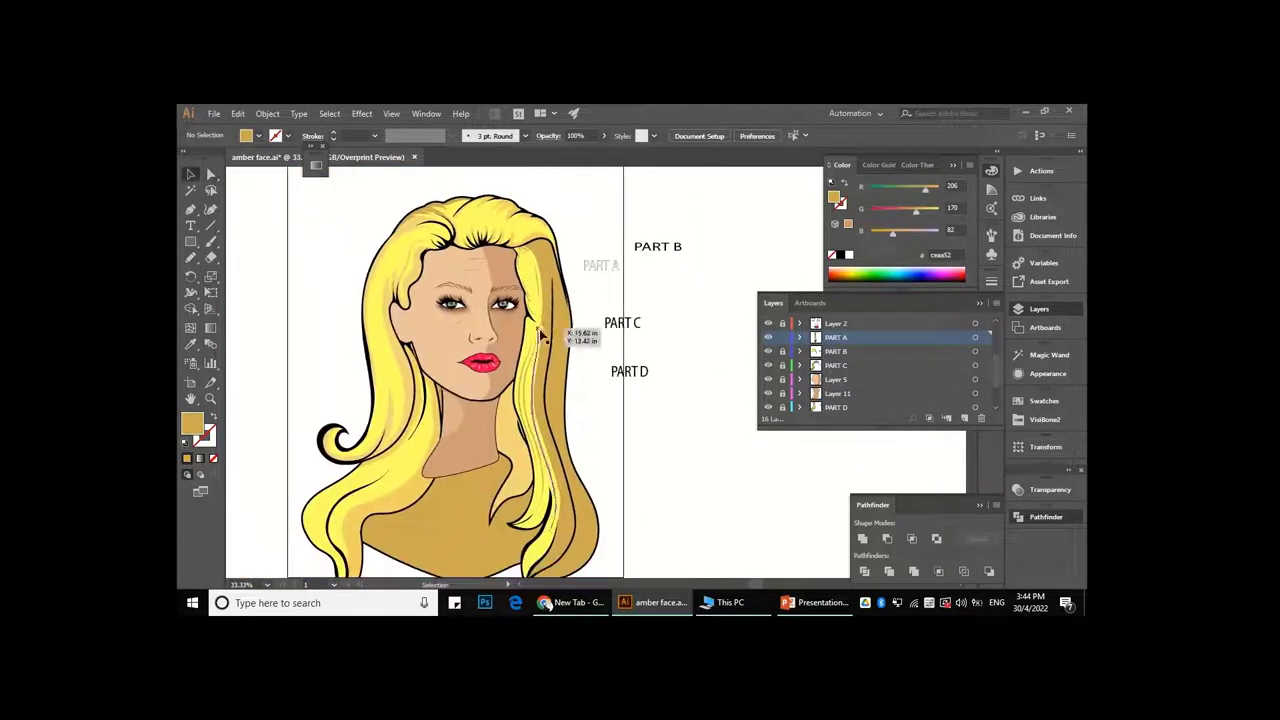
left_click(543, 333)
key("a")
scroll(536, 357, "up", 3)
left_click(536, 357)
left_click(1040, 401)
left_click(963, 465)
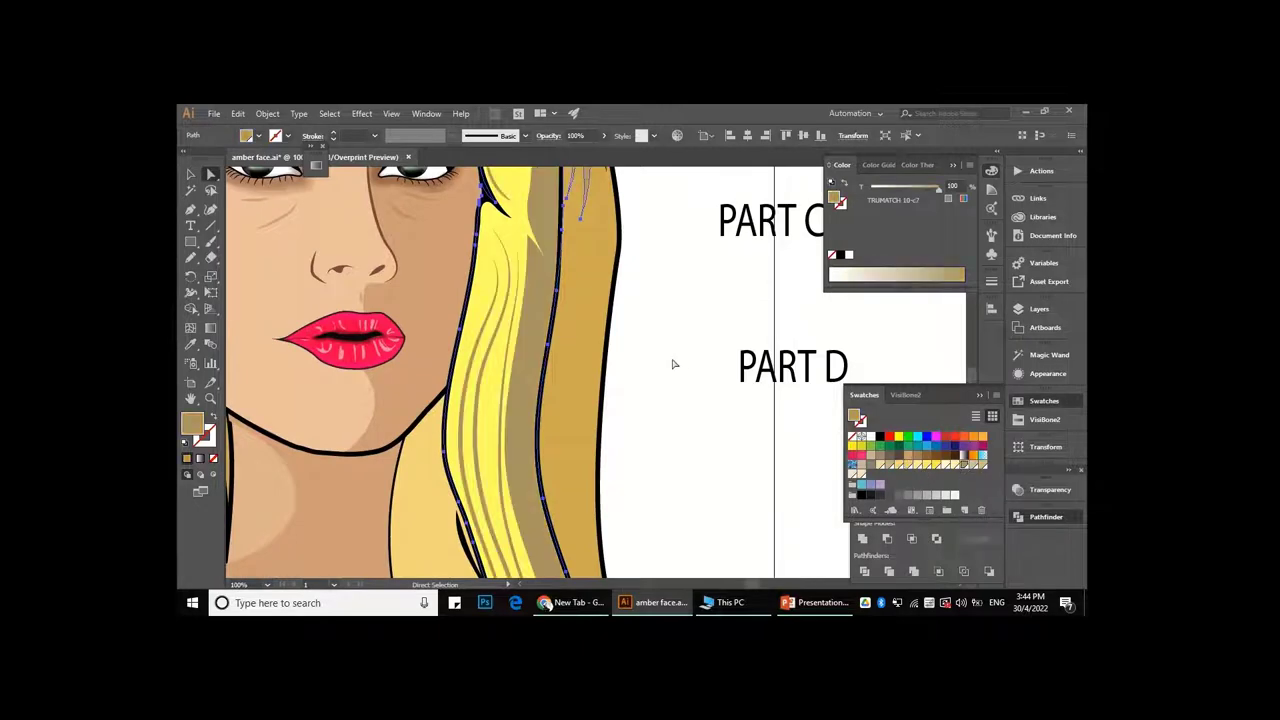
left_click(672, 360)
scroll(672, 360, "down", 3)
scroll(594, 386, "down", 2)
scroll(508, 313, "up", 4)
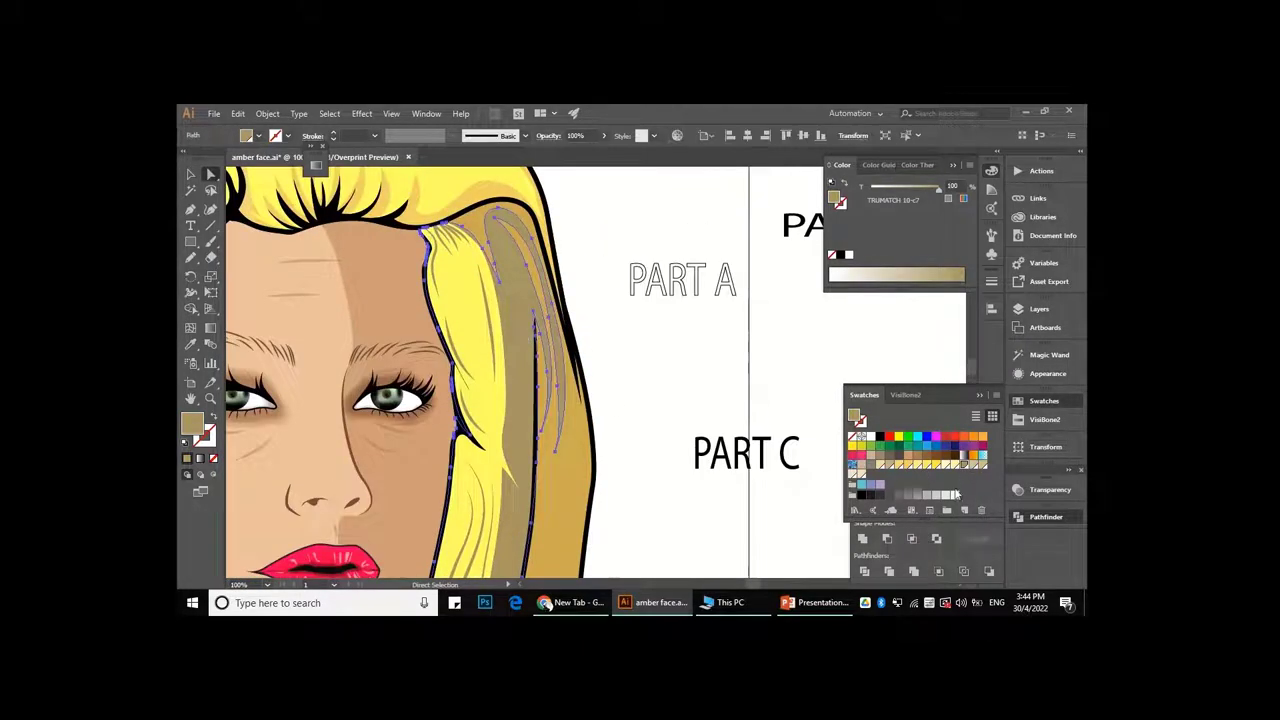
scroll(680, 374, "down", 2)
scroll(601, 374, "down", 2)
scroll(601, 374, "up", 1)
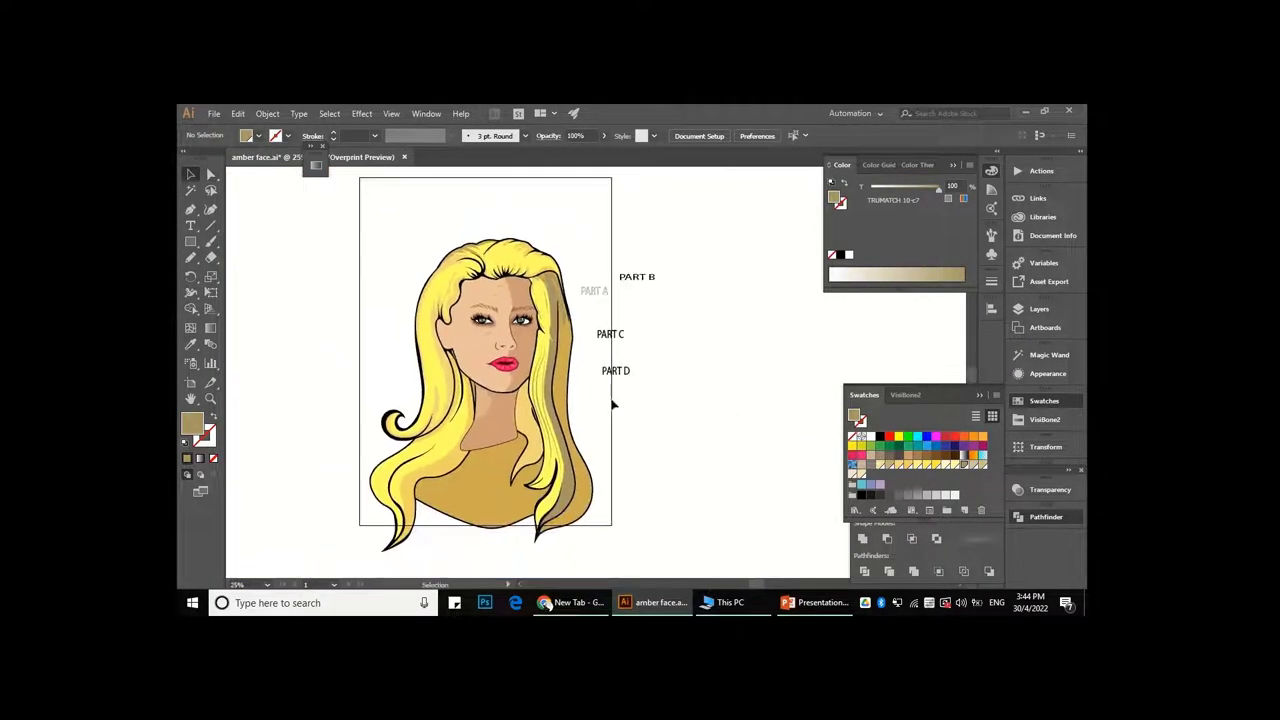
scroll(612, 402, "up", 2)
left_click(1035, 310)
left_click(801, 323)
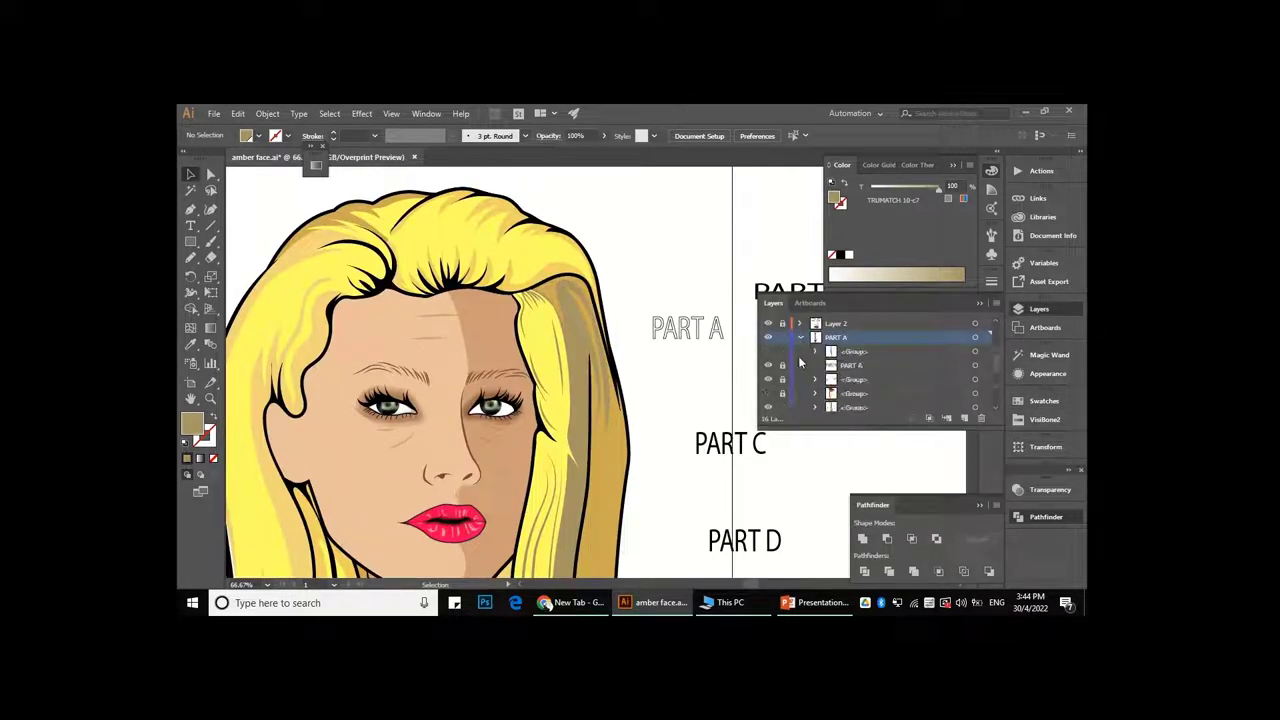
scroll(631, 410, "up", 2)
key("a")
scroll(636, 325, "down", 2)
left_click(190, 209)
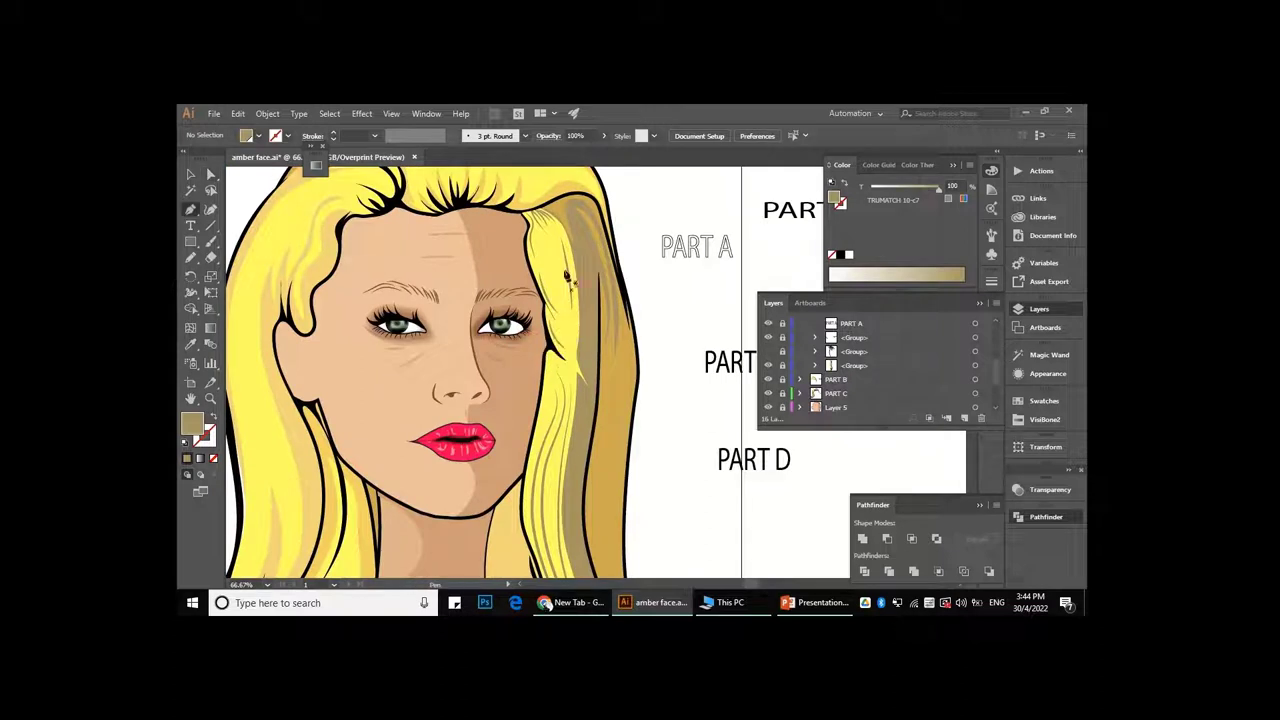
scroll(560, 282, "up", 1)
- Draw a curved path along the darker hair strand on the right of the face
left_click(578, 216)
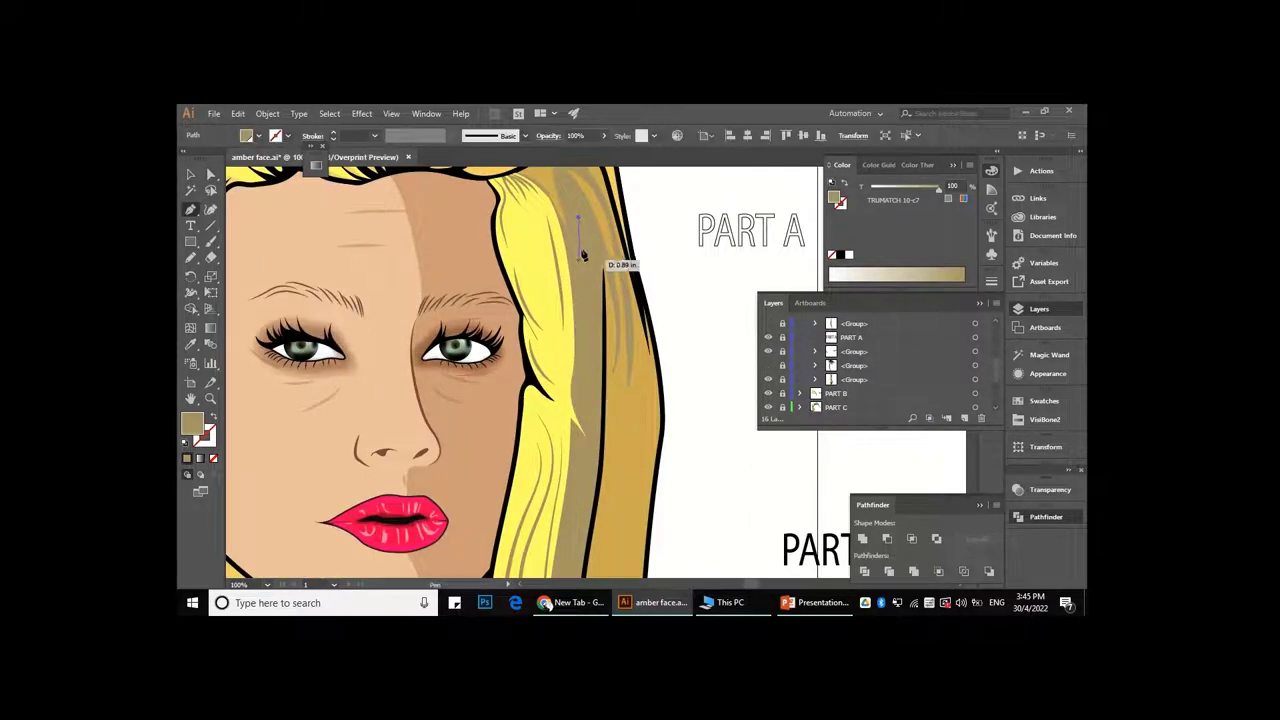
left_click_drag(591, 377, 600, 362)
left_click_drag(594, 441, 608, 447)
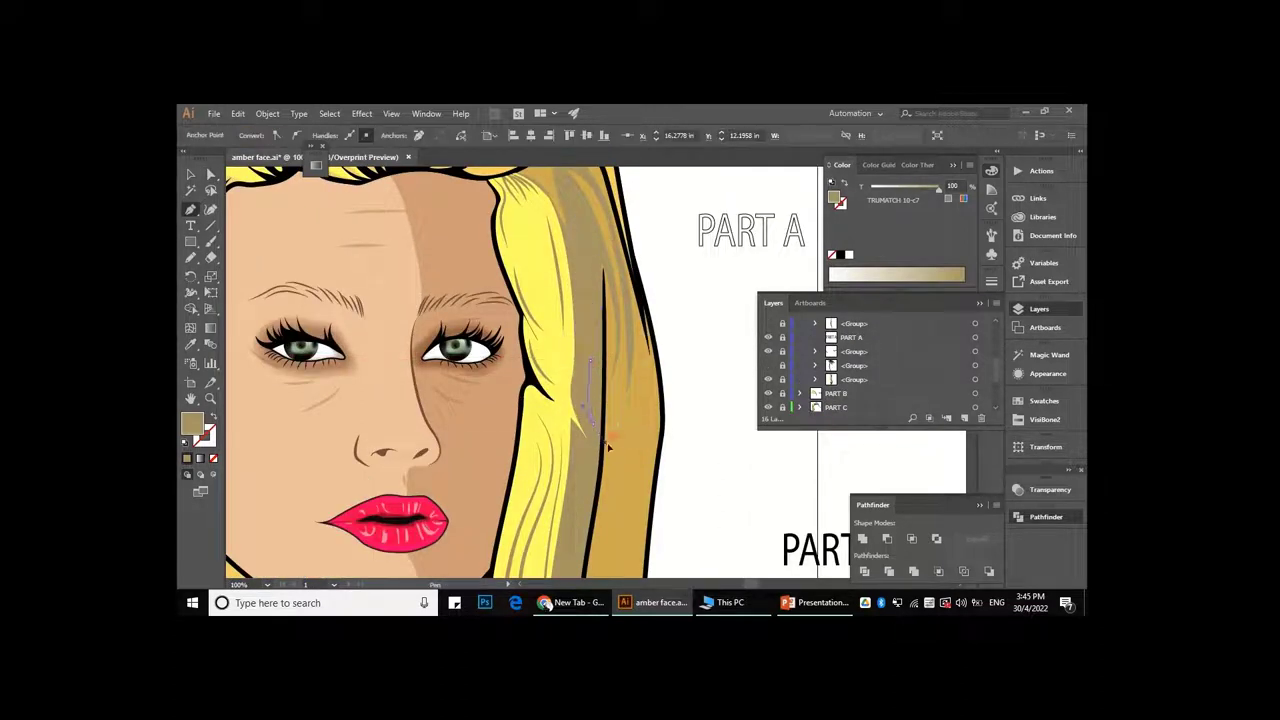
left_click_drag(190, 257, 290, 291)
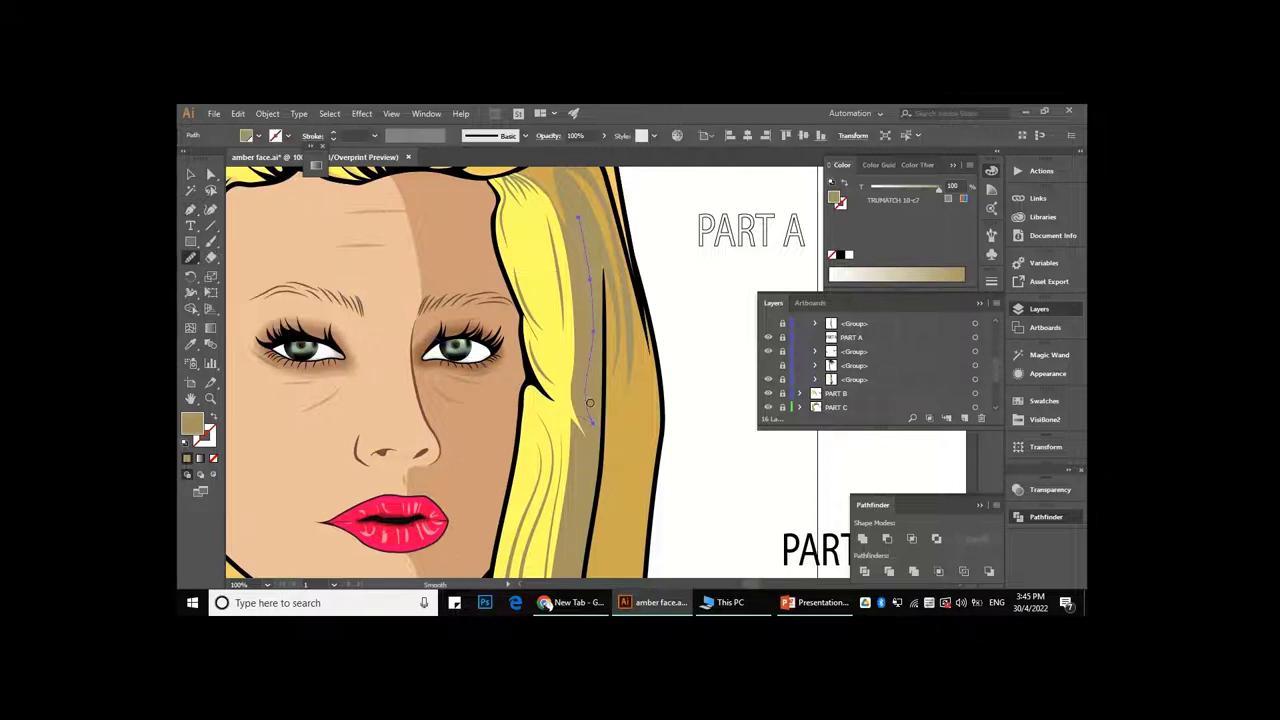
left_click_drag(591, 441, 590, 370)
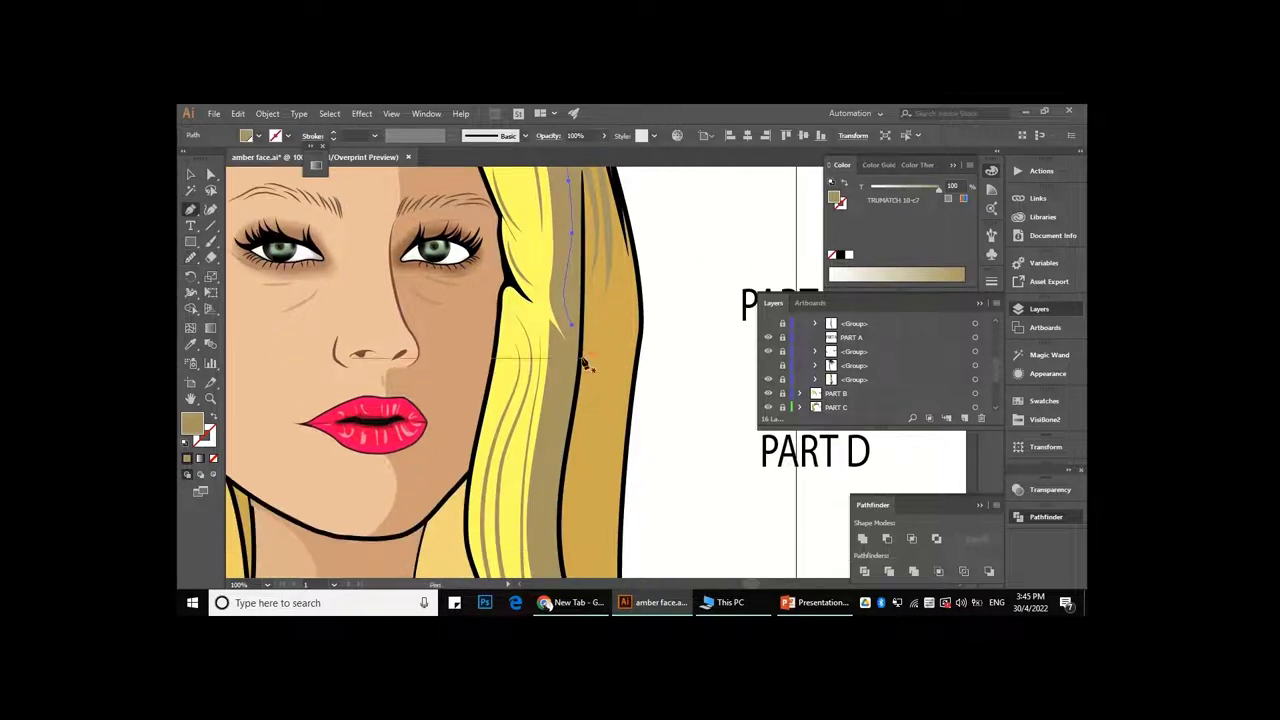
left_click_drag(190, 257, 250, 266)
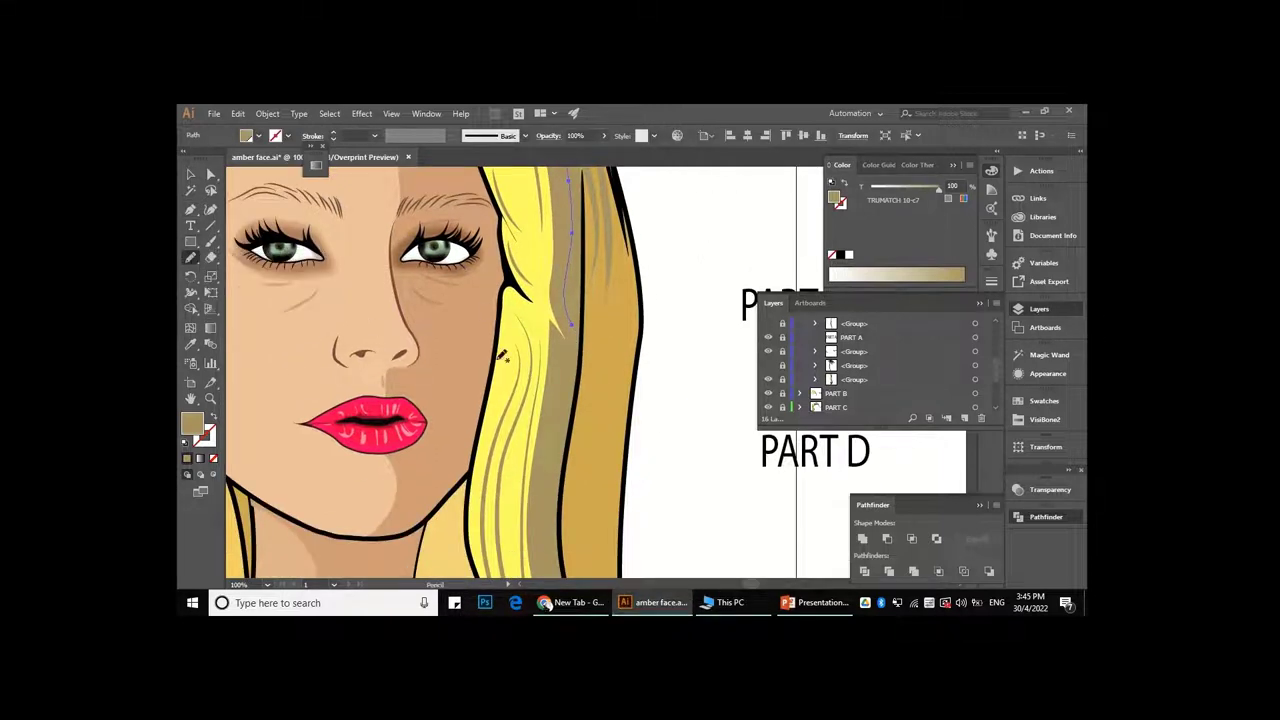
key("ctrl+equal")
key("ctrl+equal")
key("ctrl+minus")
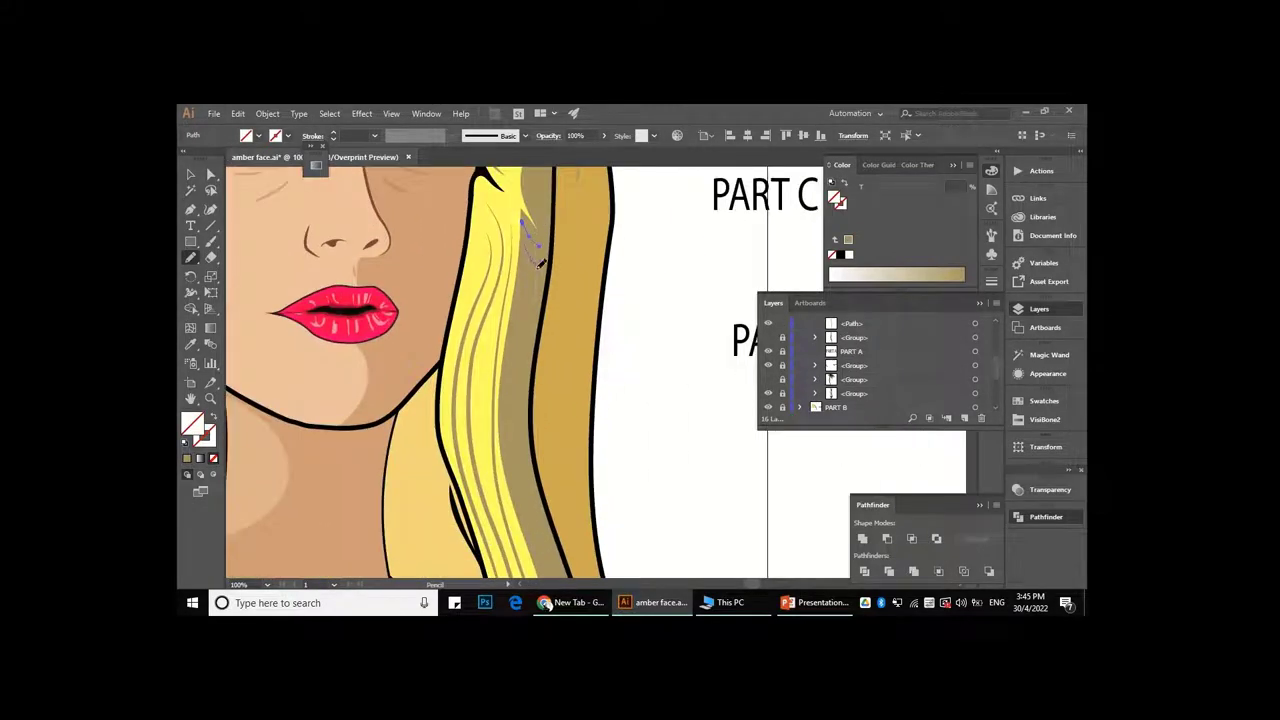
key("ctrl+minus")
key("ctrl+minus")
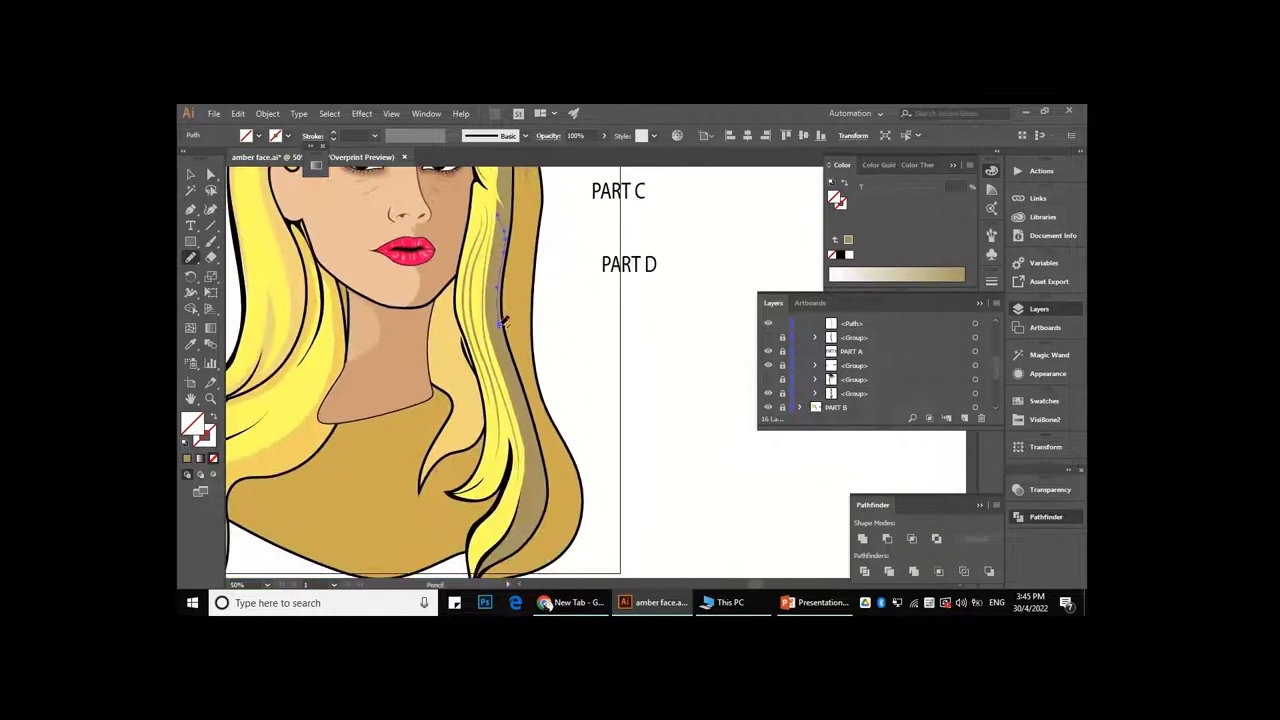
key("ctrl+minus")
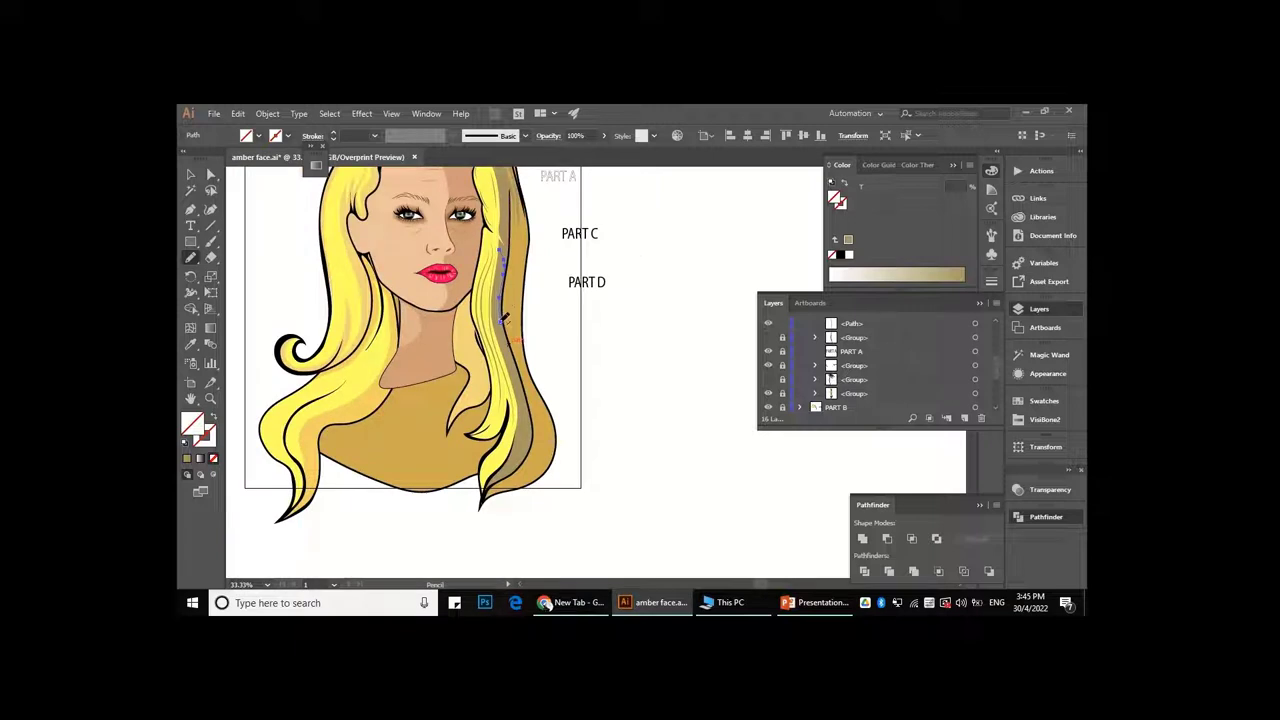
key("ctrl+plus")
key("ctrl+plus")
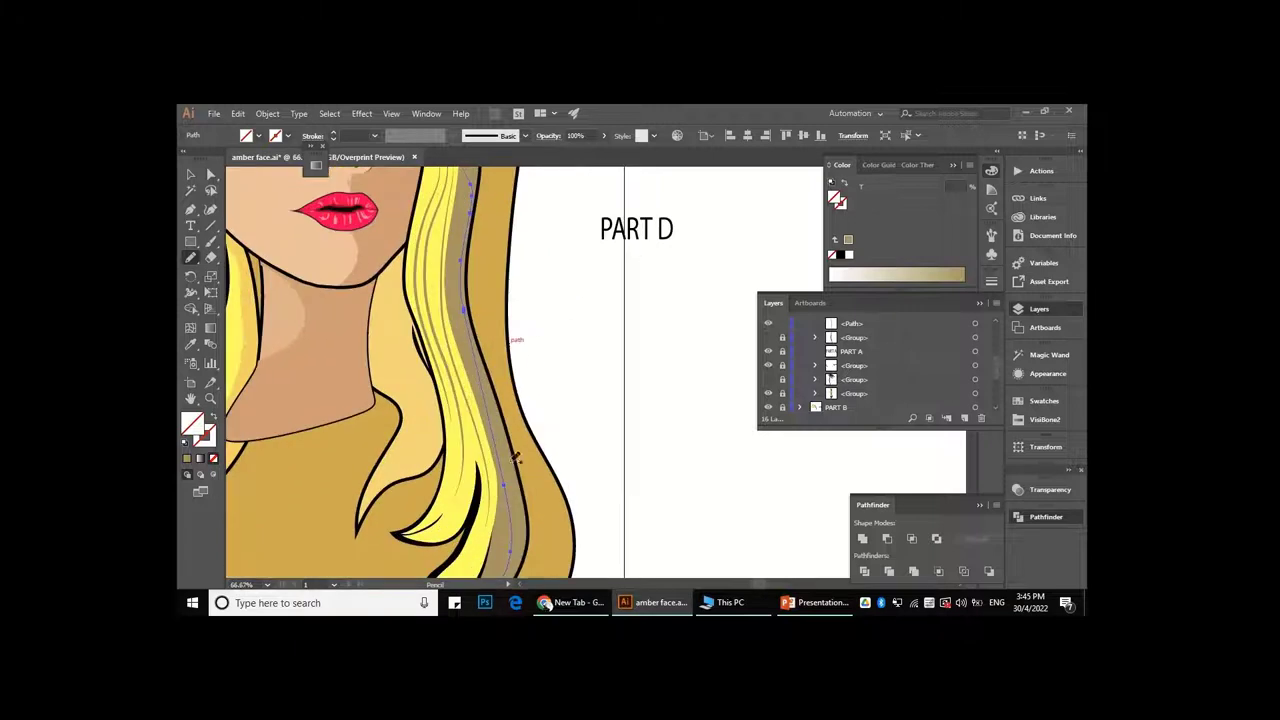
scroll(481, 271, "up", 2)
- Give the drawn hair strand path no fill and a black stroke
key("a")
left_click(581, 344)
scroll(467, 259, "up", 1)
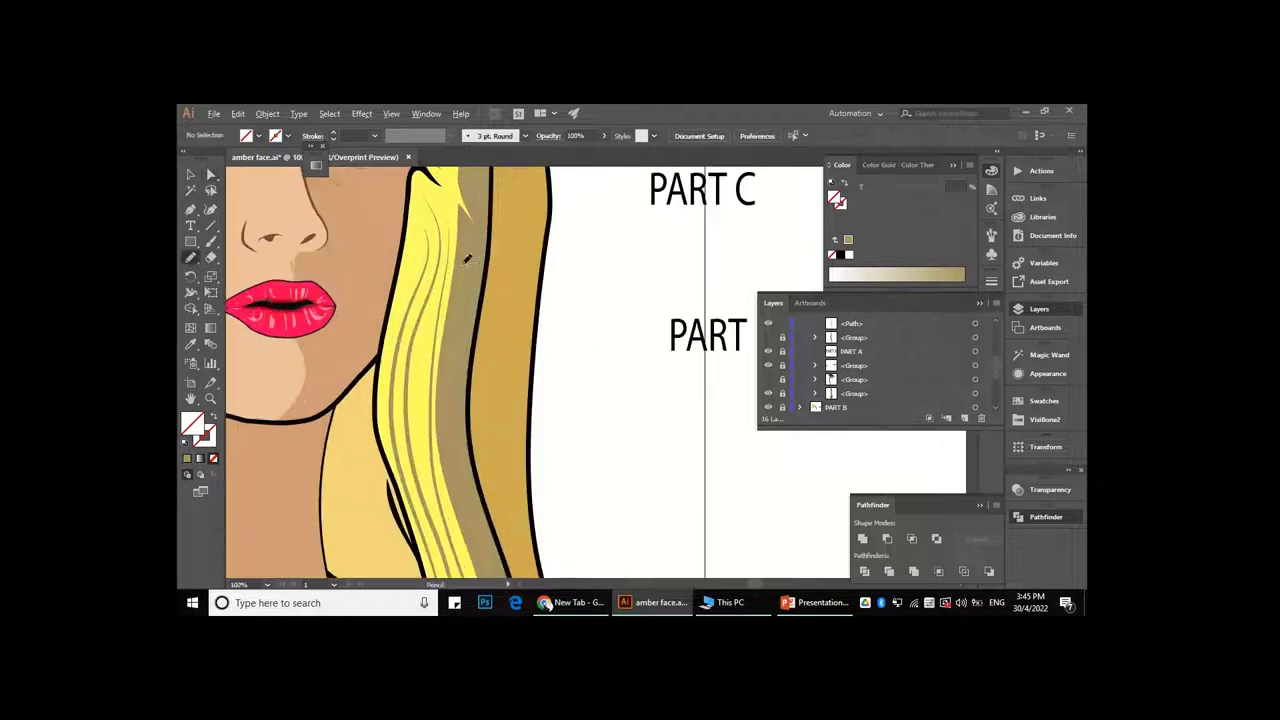
left_click(490, 285, "ctrl")
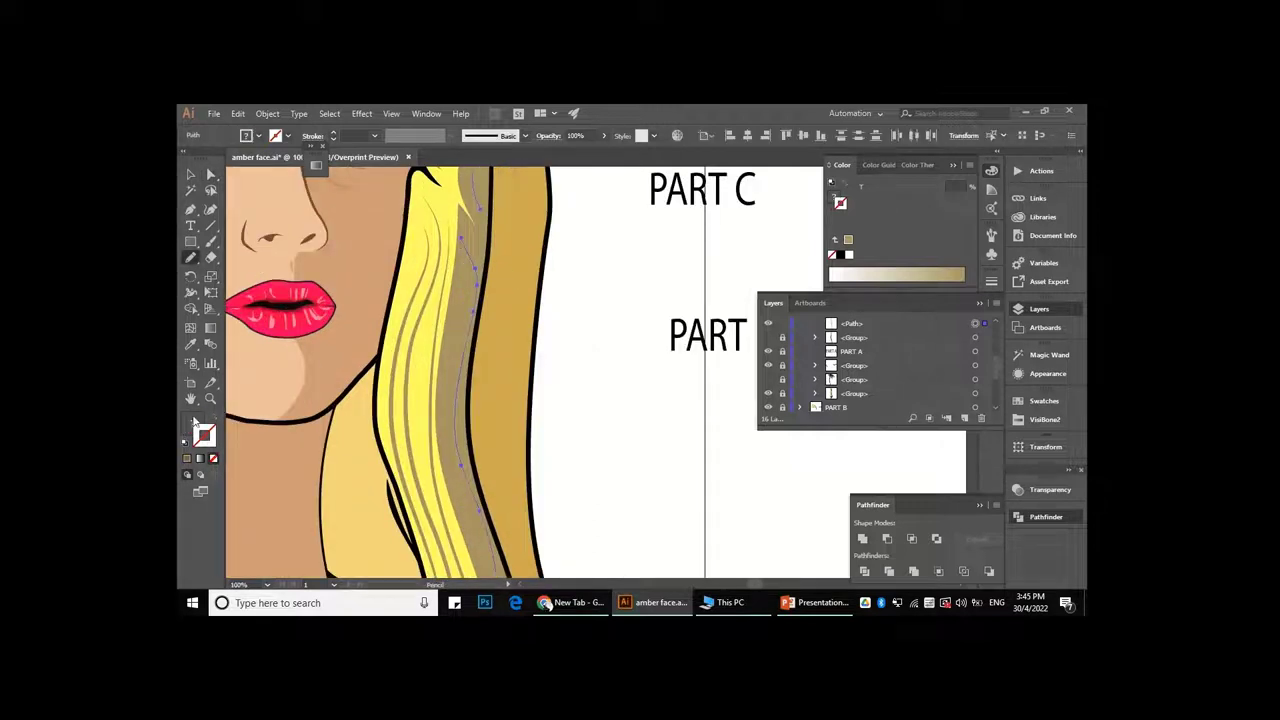
left_click(199, 458)
left_click(212, 458)
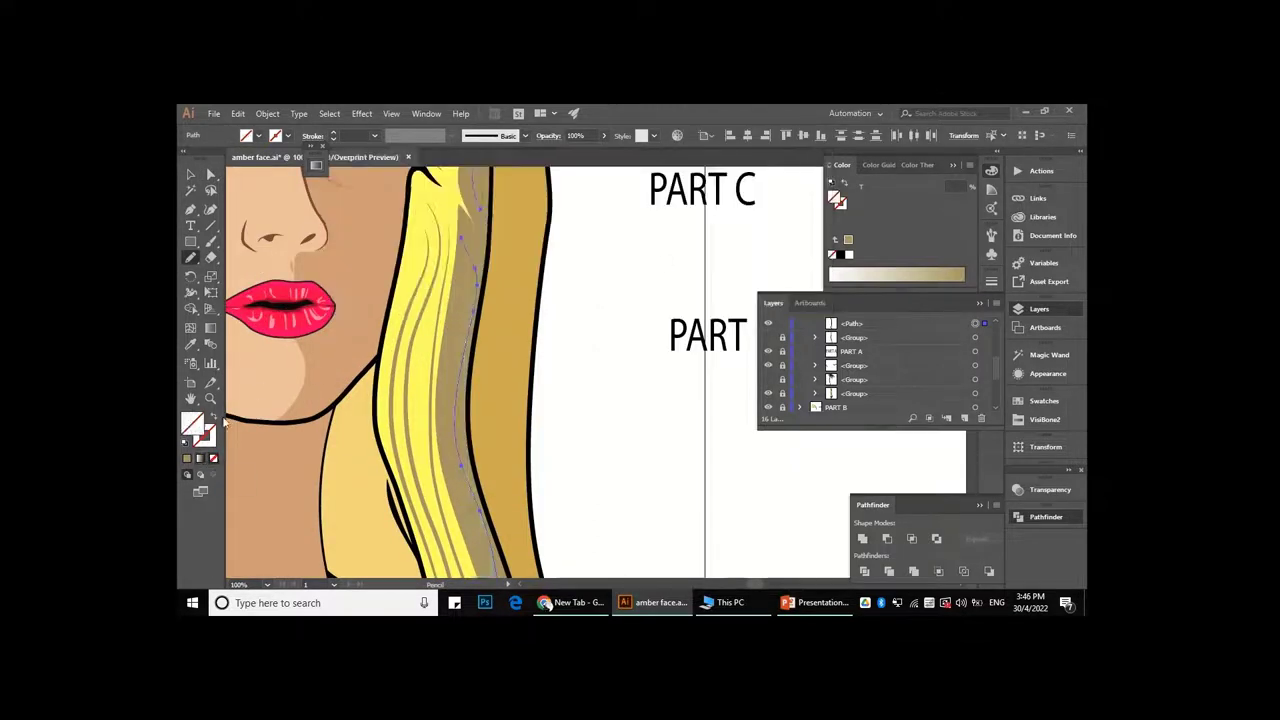
left_click(846, 255)
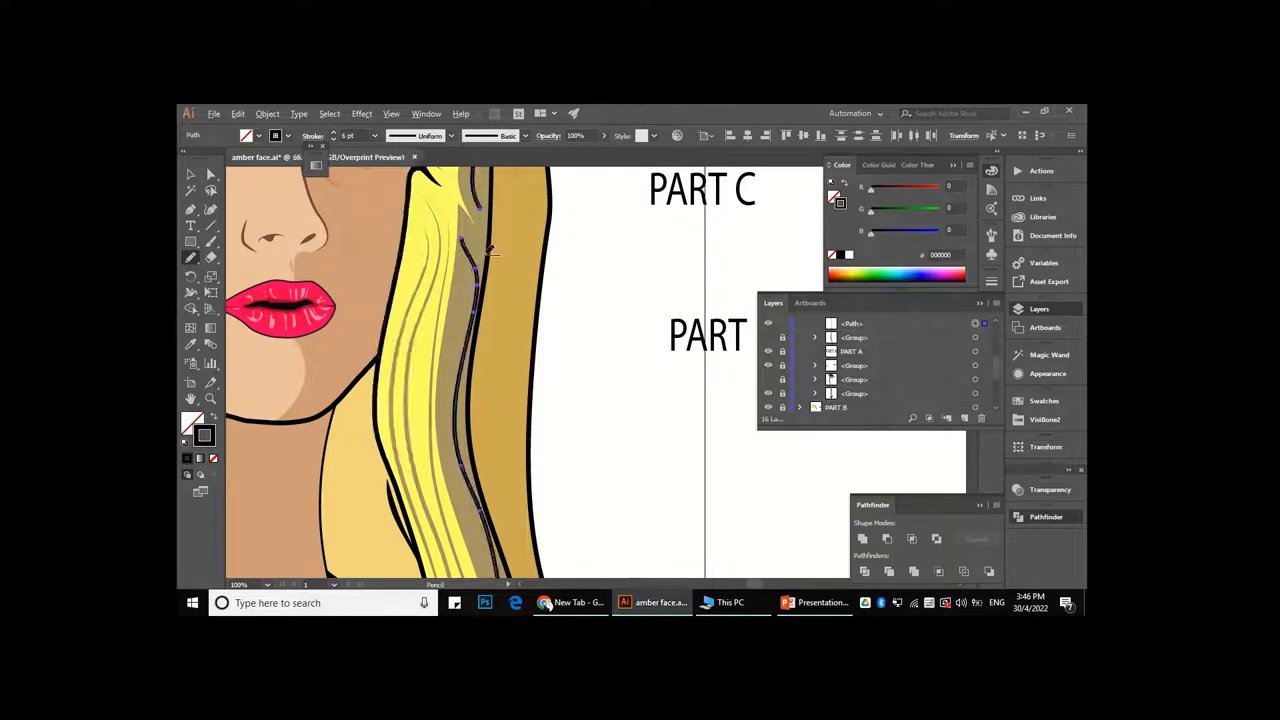
- Reshape the black hair strand line by dragging its anchor points
scroll(560, 343, "down", 2)
scroll(560, 343, "up", 1)
key("a")
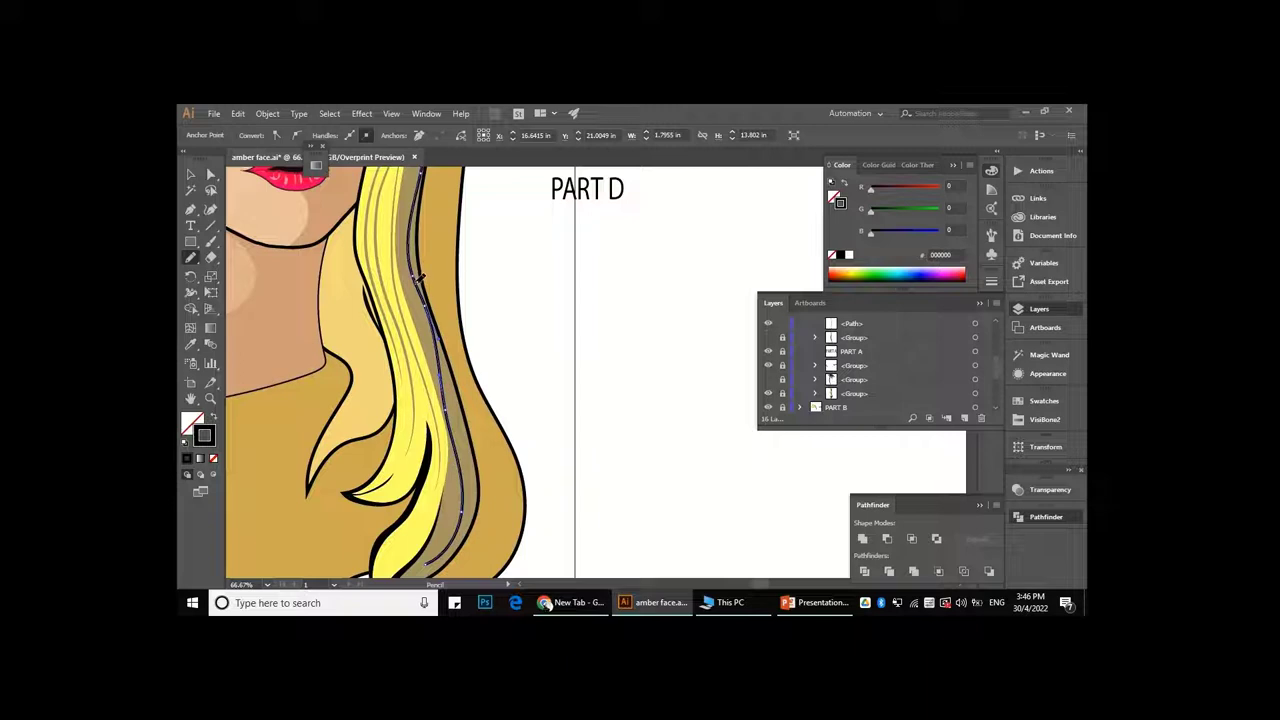
scroll(376, 322, "down", 1)
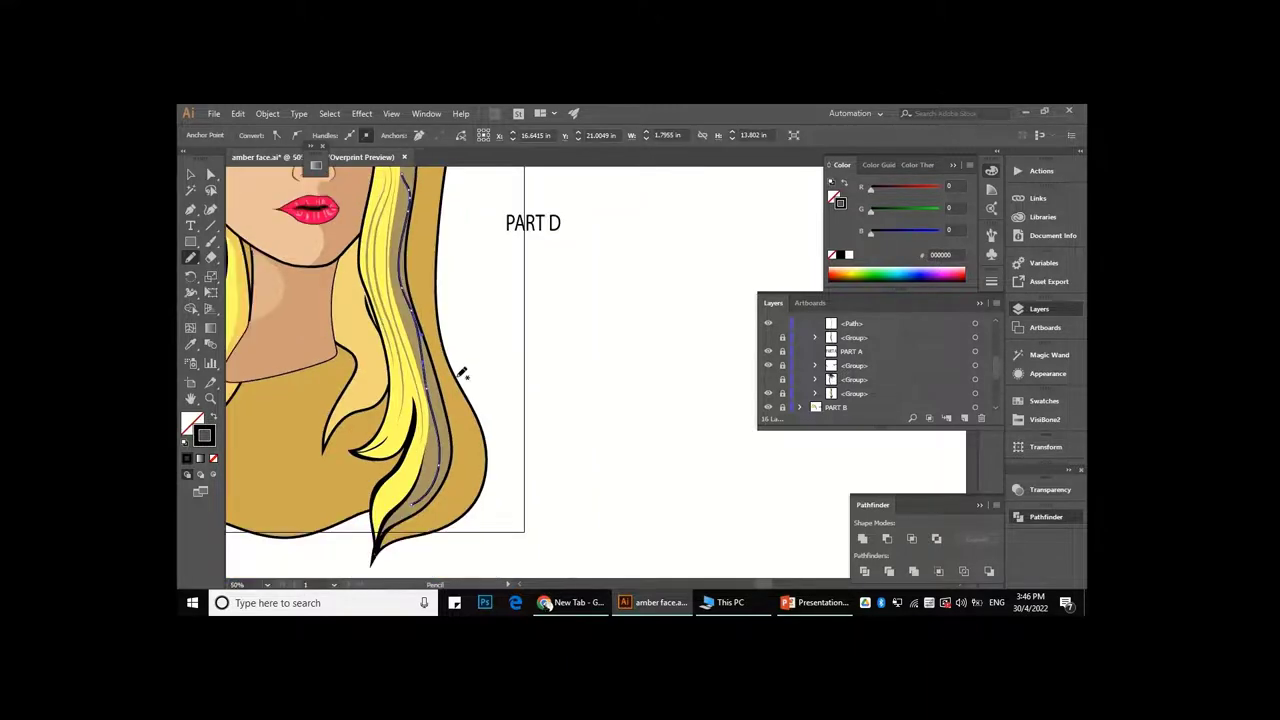
scroll(462, 373, "up", 1)
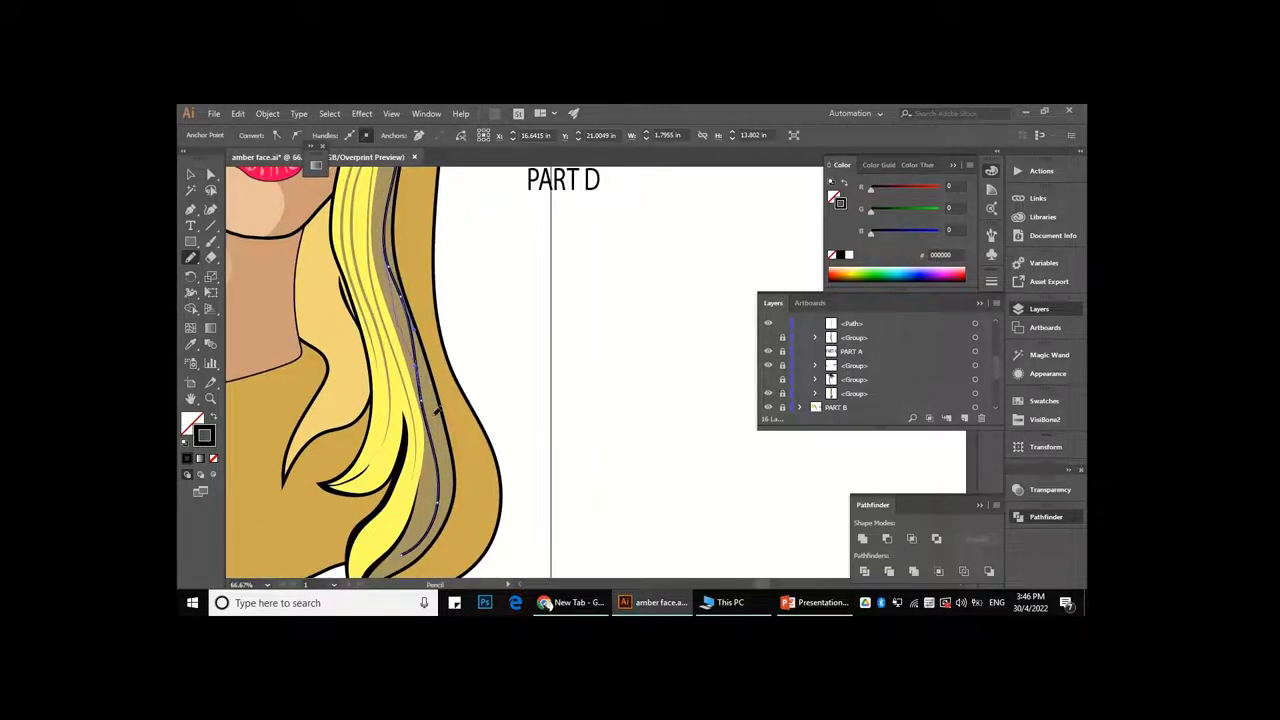
left_click_drag(437, 409, 452, 410)
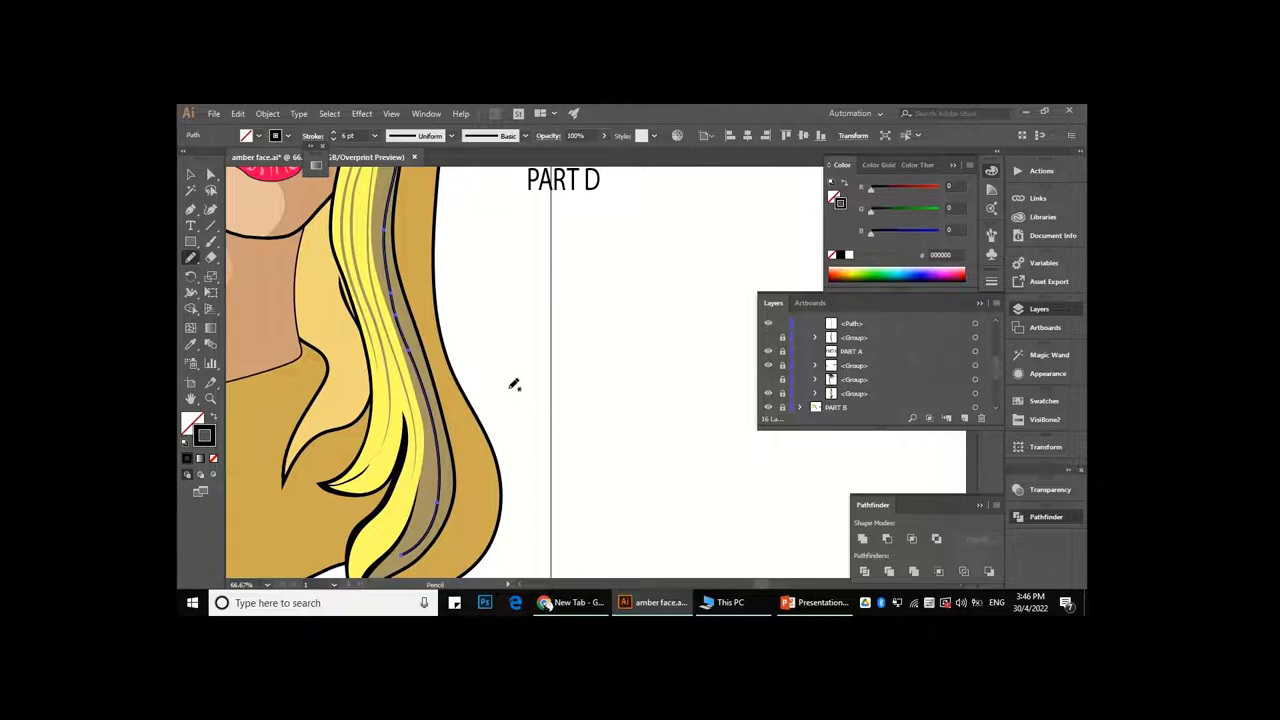
scroll(500, 420, "down", 1)
scroll(483, 449, "up", 1)
scroll(440, 300, "down", 1)
scroll(451, 306, "down", 1)
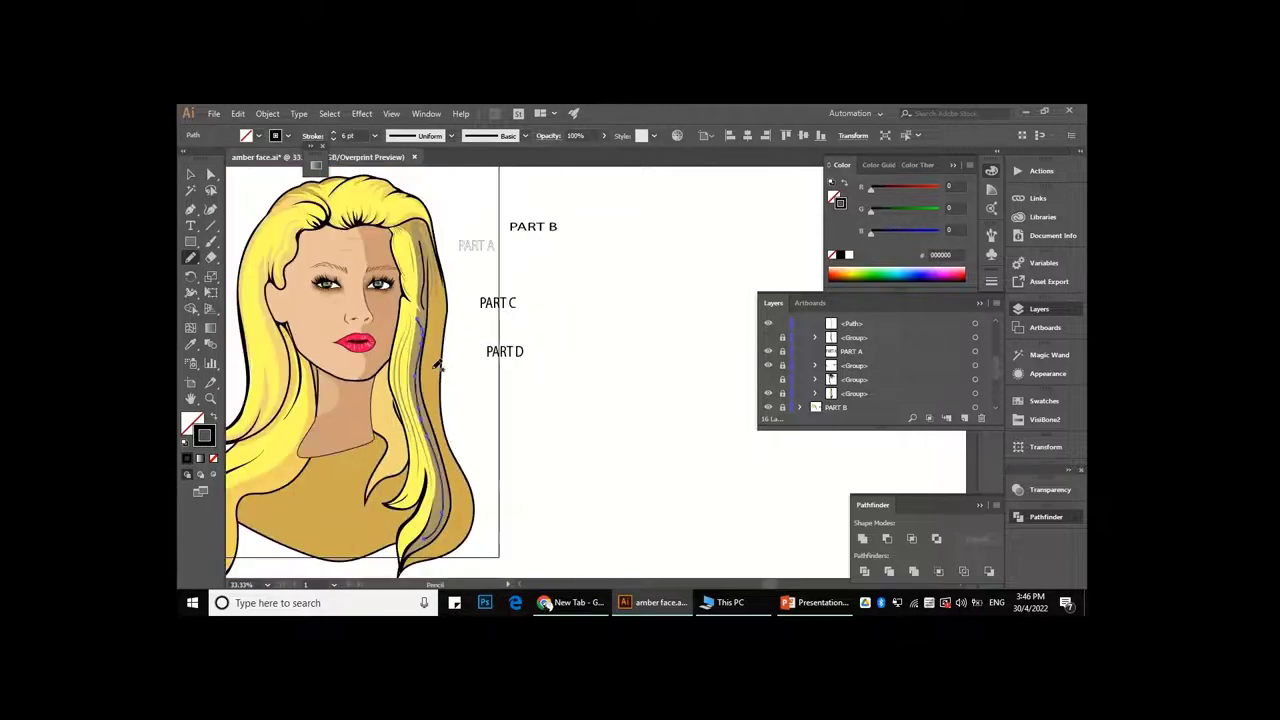
scroll(441, 374, "up", 1)
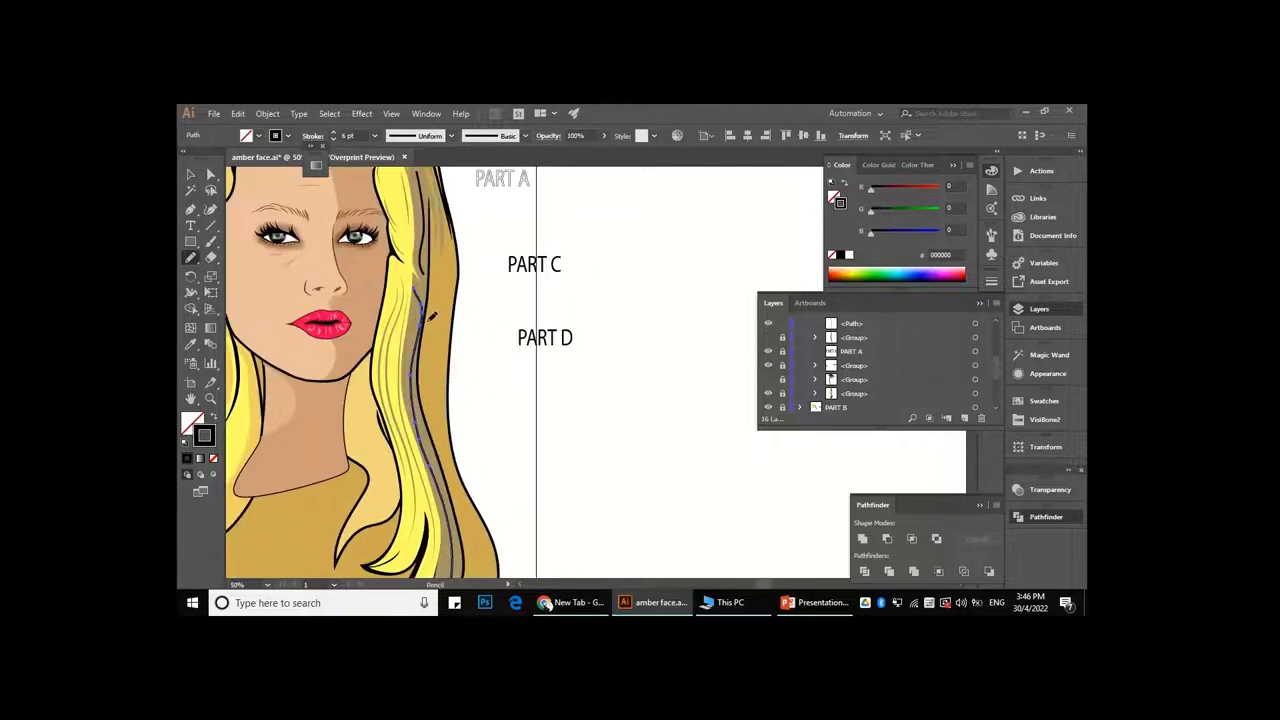
- Draw and redraw another pencil line along the hair strand
left_click_drag(190, 257, 250, 285)
key("ctrl+shift+a")
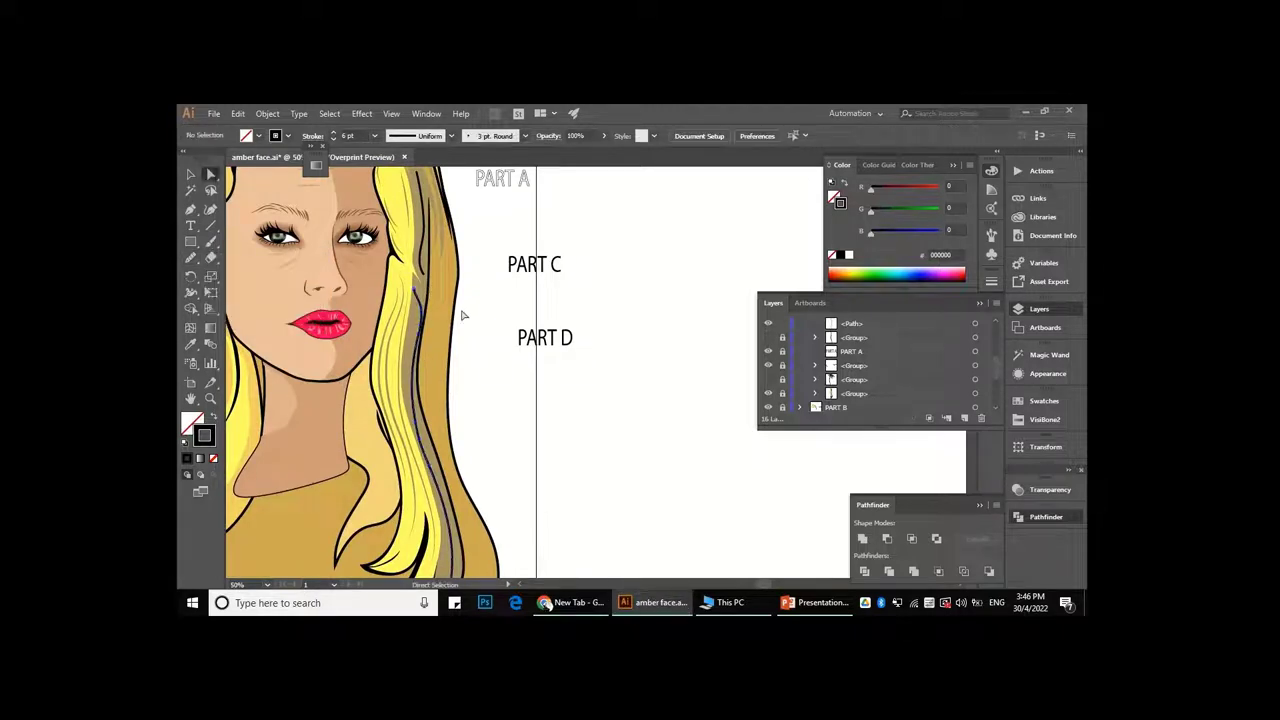
scroll(457, 310, "down", 1)
scroll(457, 330, "up", 3)
left_click_drag(190, 257, 250, 273)
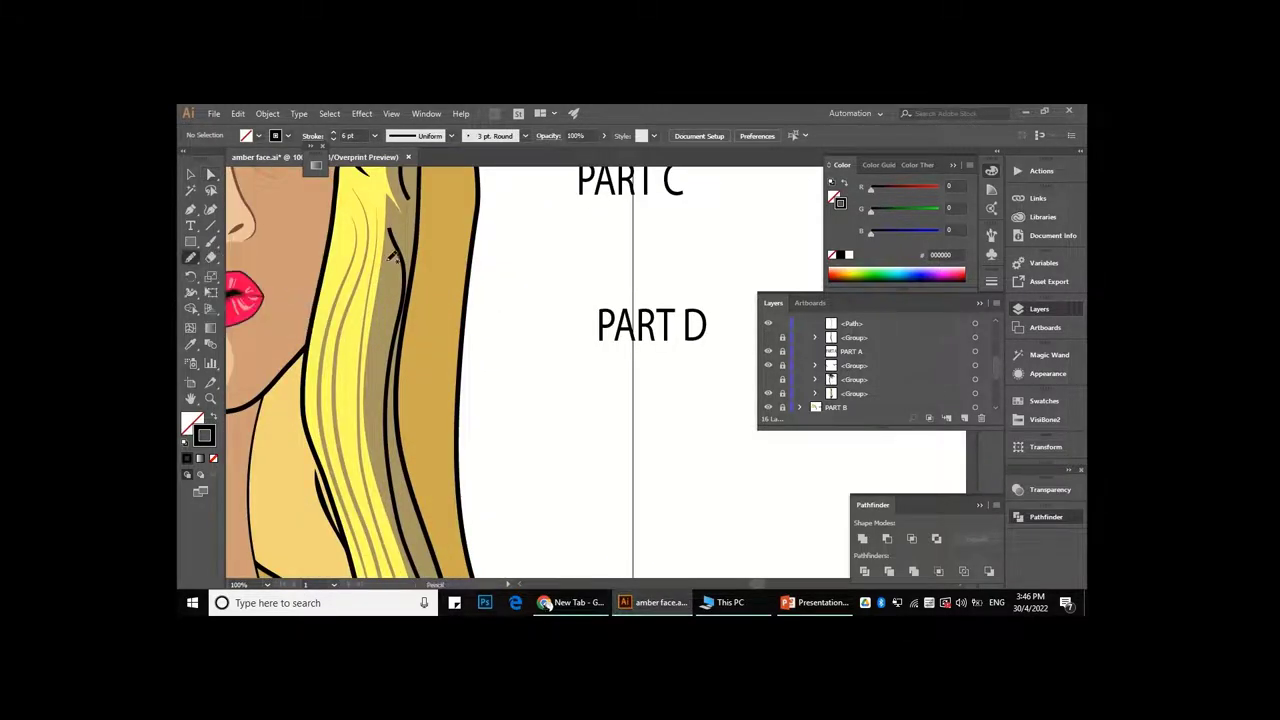
left_click_drag(378, 405, 386, 262)
scroll(386, 300, "down", 2)
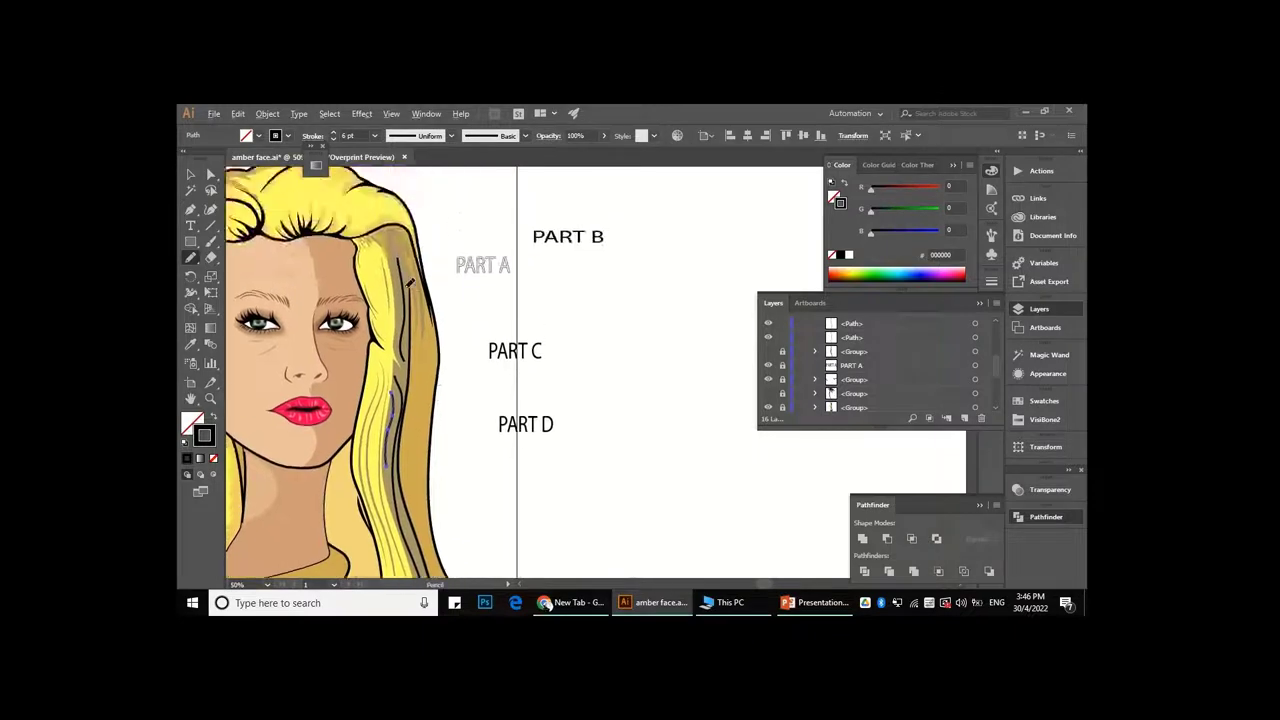
scroll(386, 300, "up", 2)
scroll(386, 300, "up", 1)
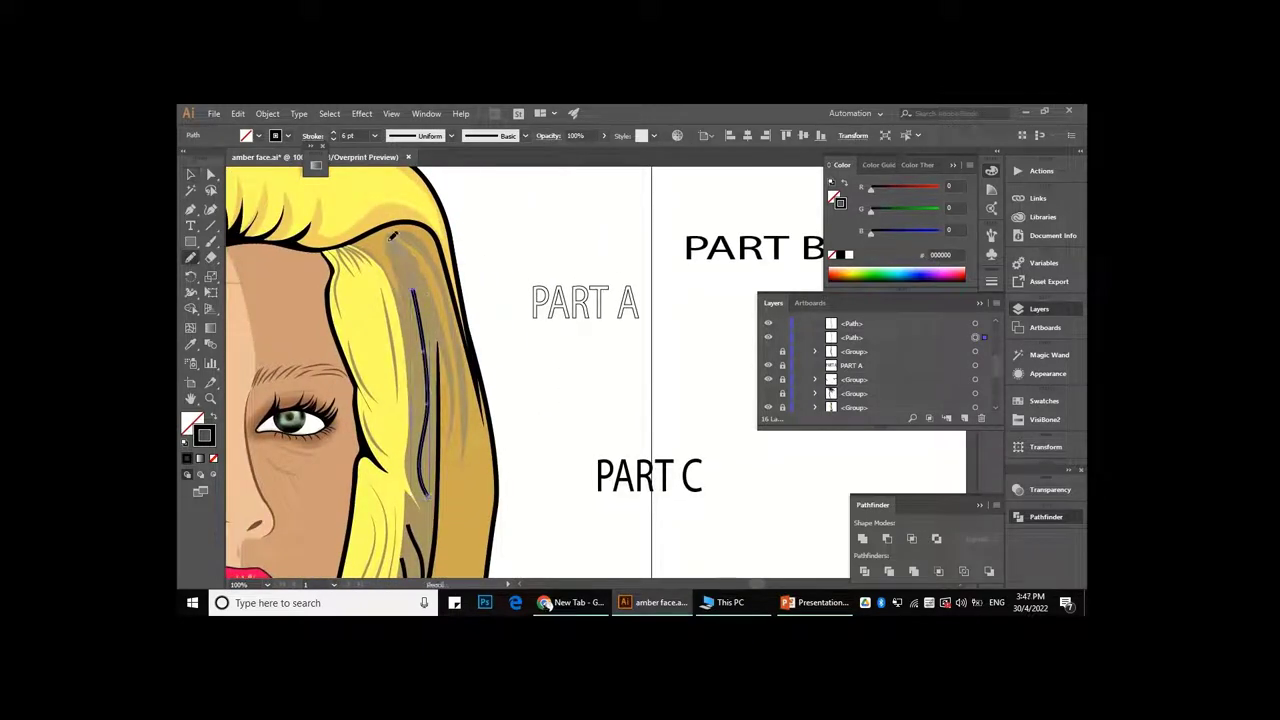
left_click_drag(430, 300, 408, 256)
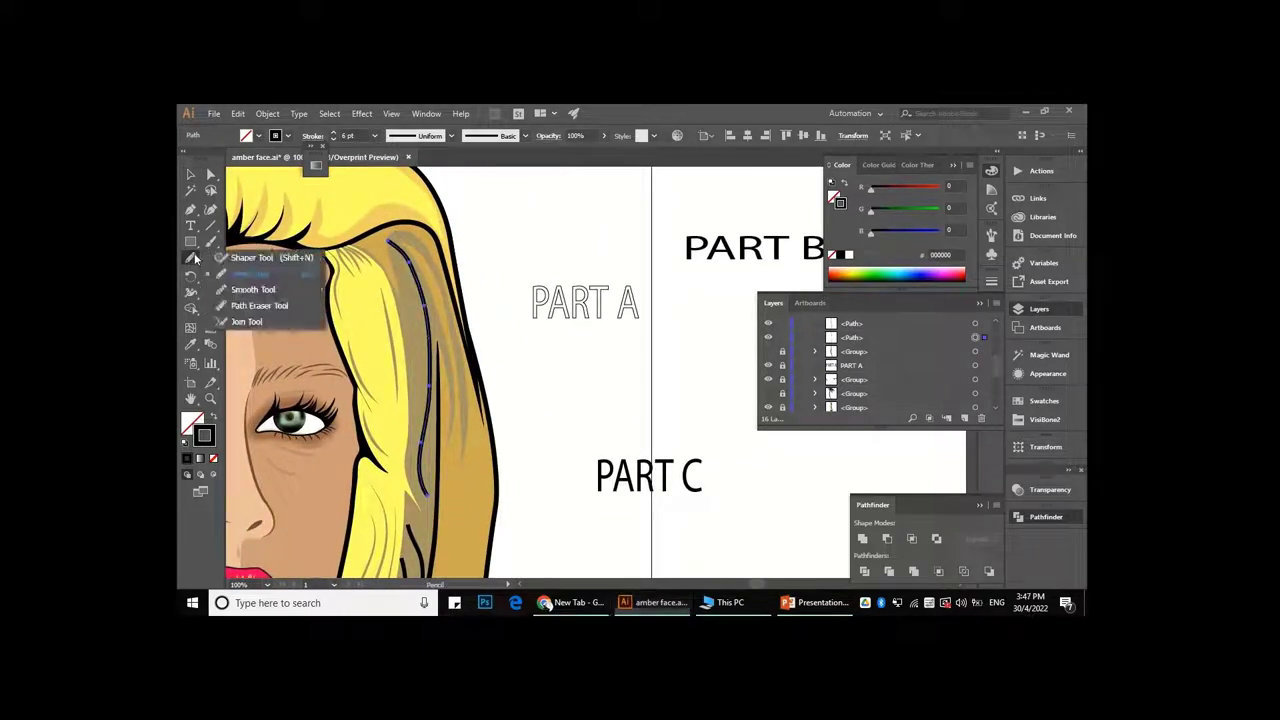
- Pencil more lines along the brown hair strand and toward its tip
key("a")
scroll(465, 430, "down", 3)
scroll(465, 430, "down", 2)
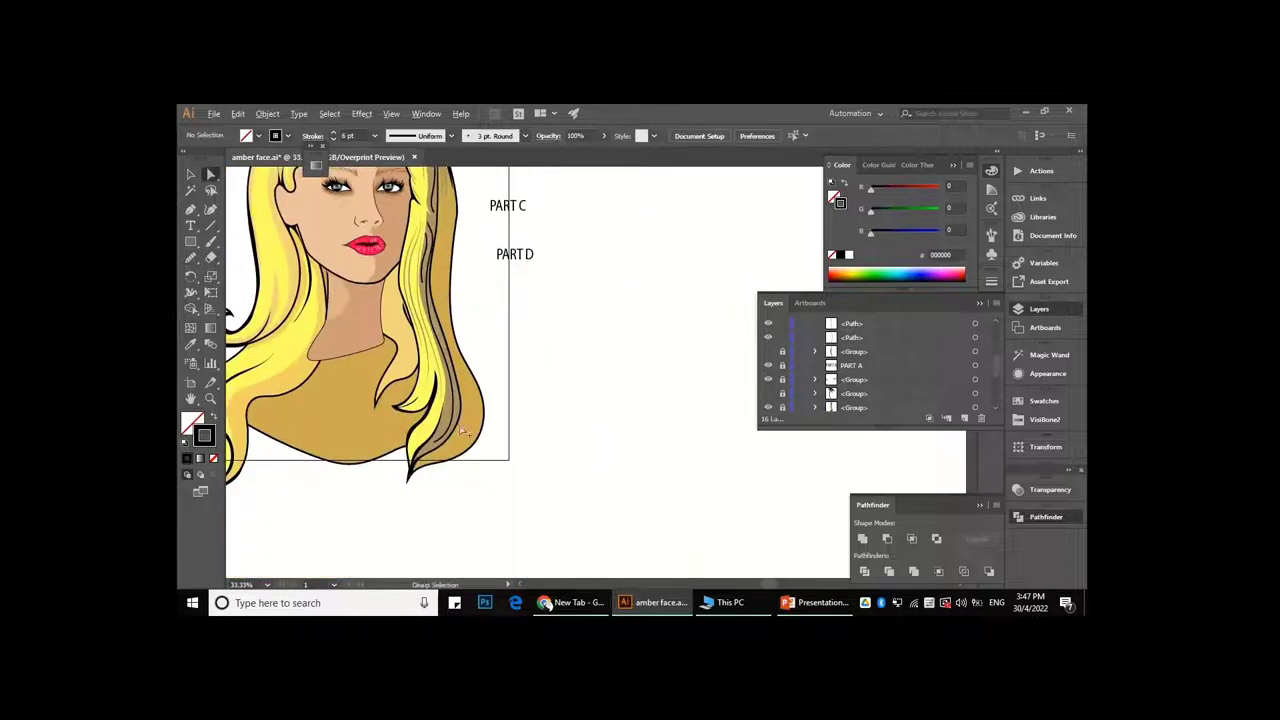
scroll(465, 430, "up", 3)
left_click(190, 257)
left_click(250, 271)
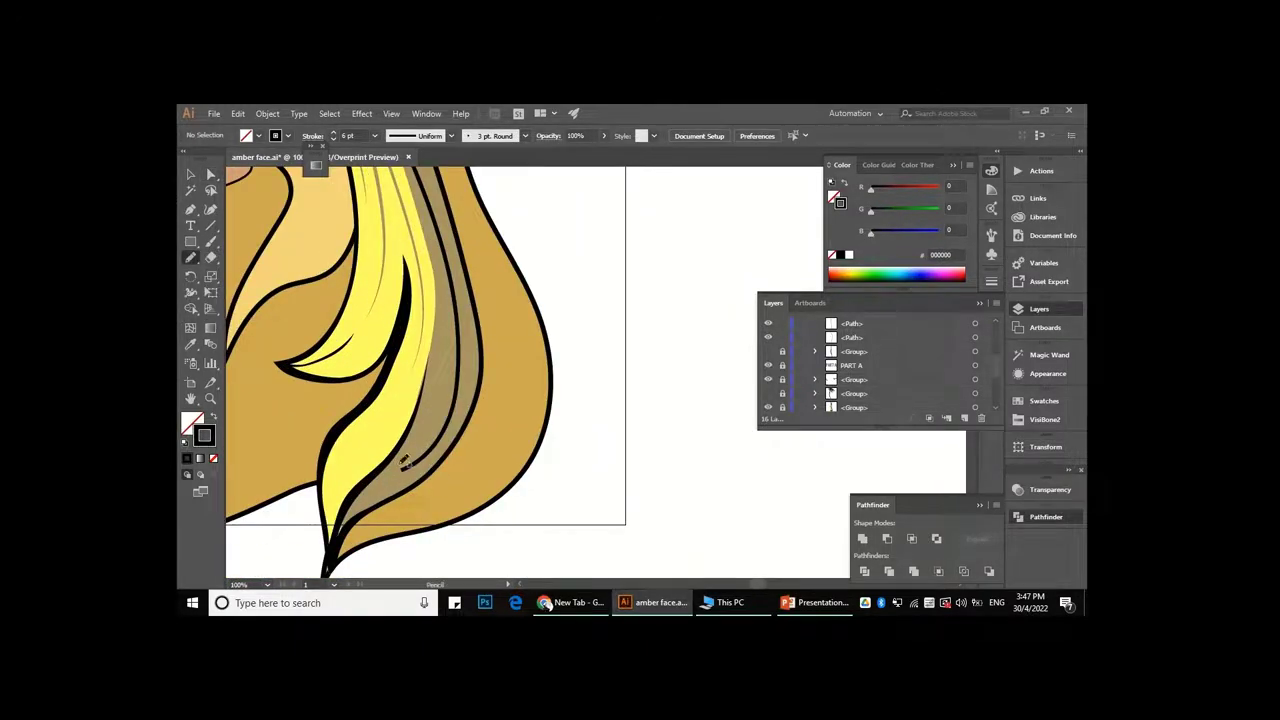
left_click_drag(446, 335, 414, 445)
scroll(415, 432, "down", 1)
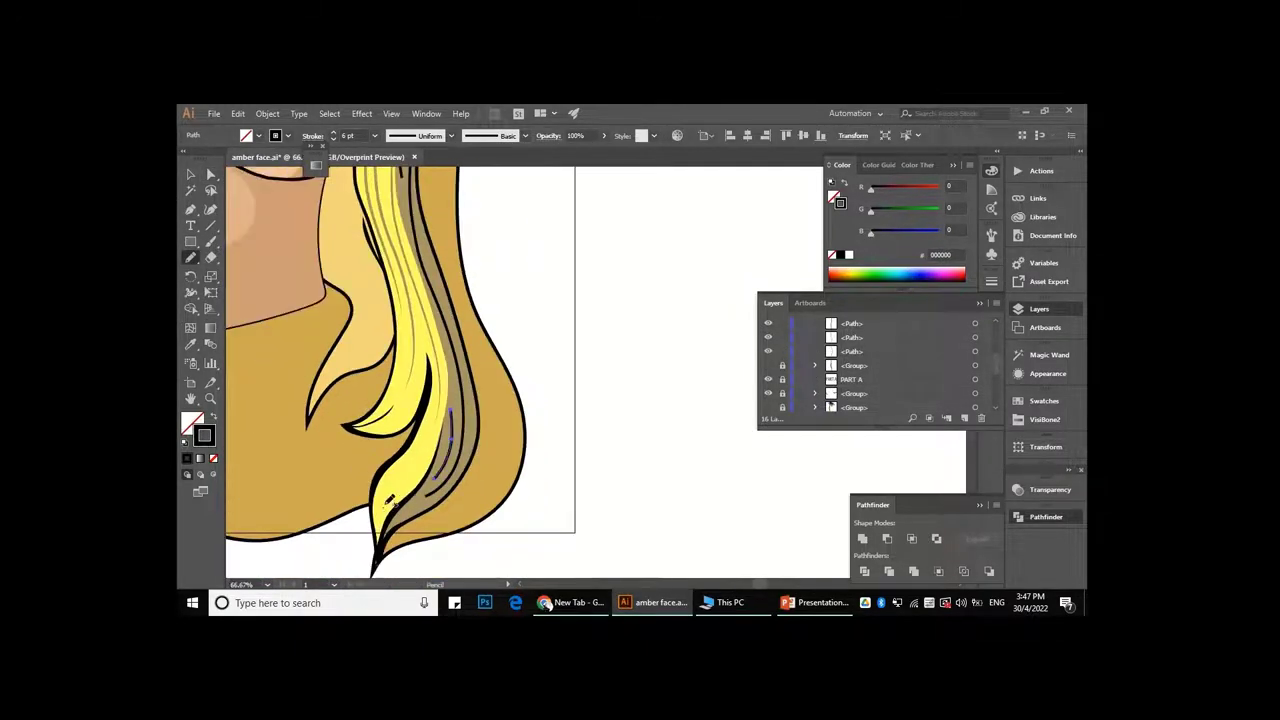
scroll(398, 503, "up", 1)
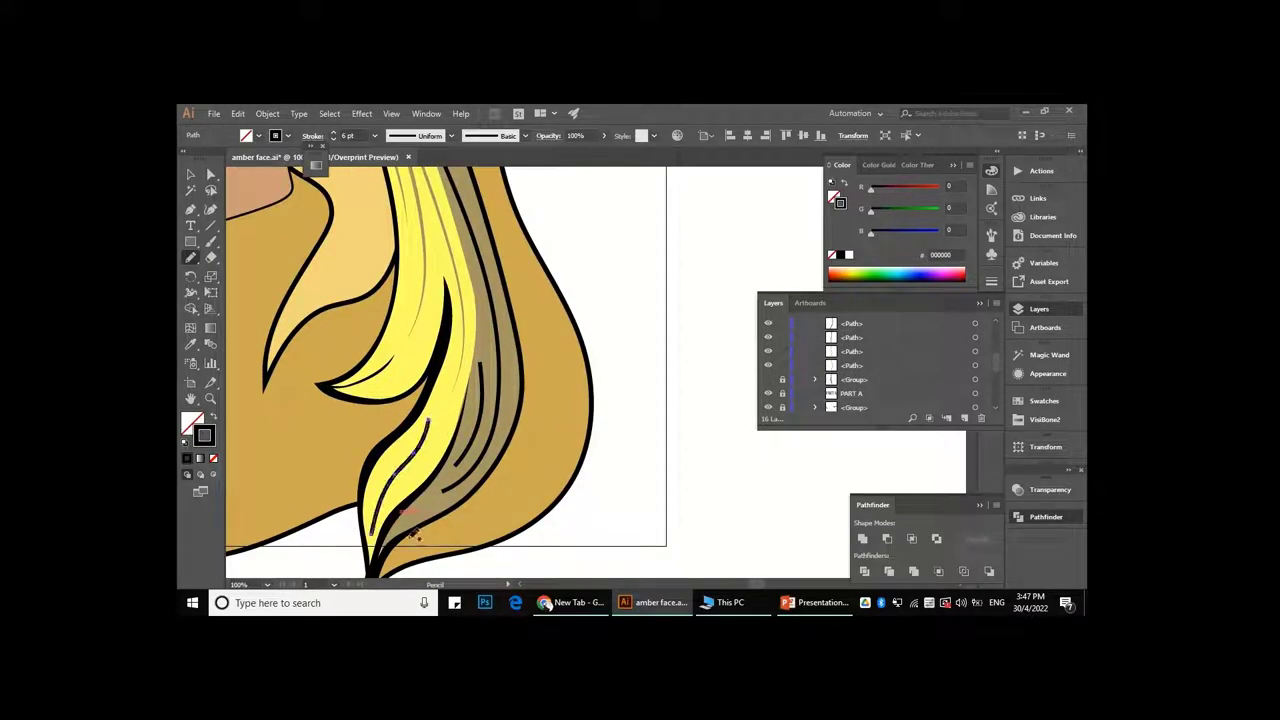
scroll(395, 504, "up", 1)
scroll(391, 505, "up", 1)
scroll(396, 512, "down", 1)
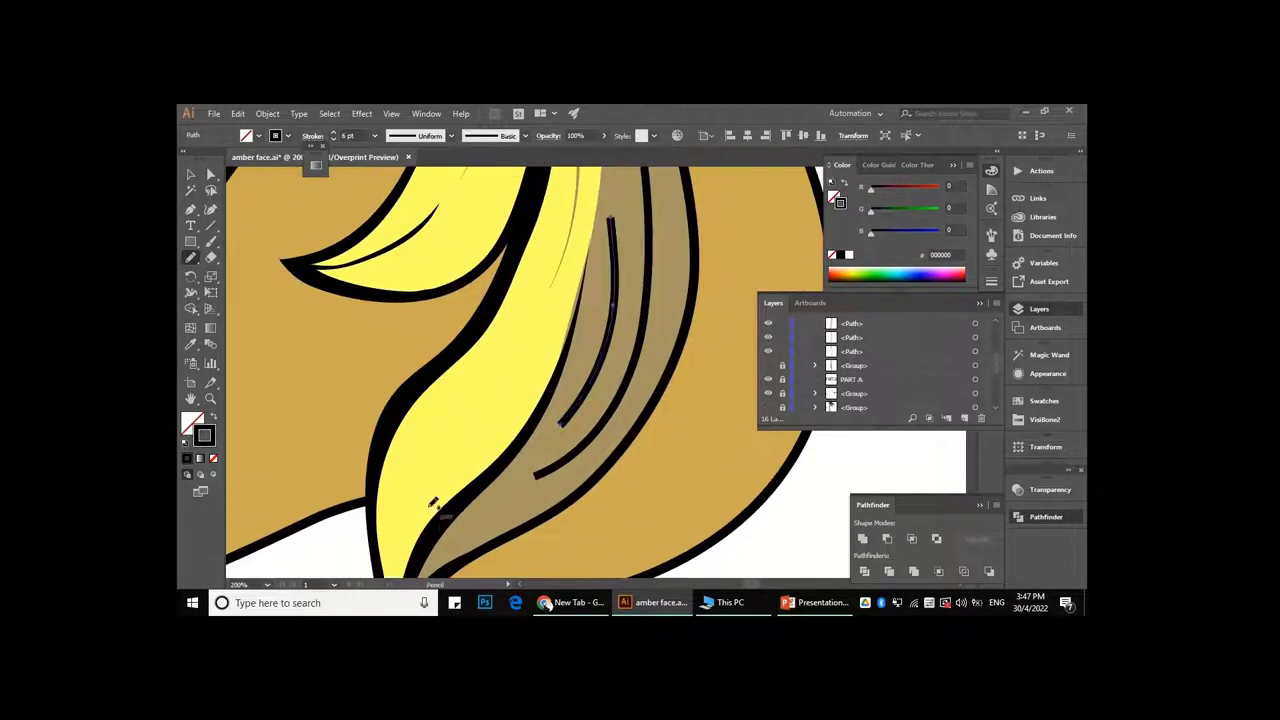
scroll(408, 535, "down", 1)
left_click_drag(493, 397, 380, 468)
scroll(380, 467, "up", 2)
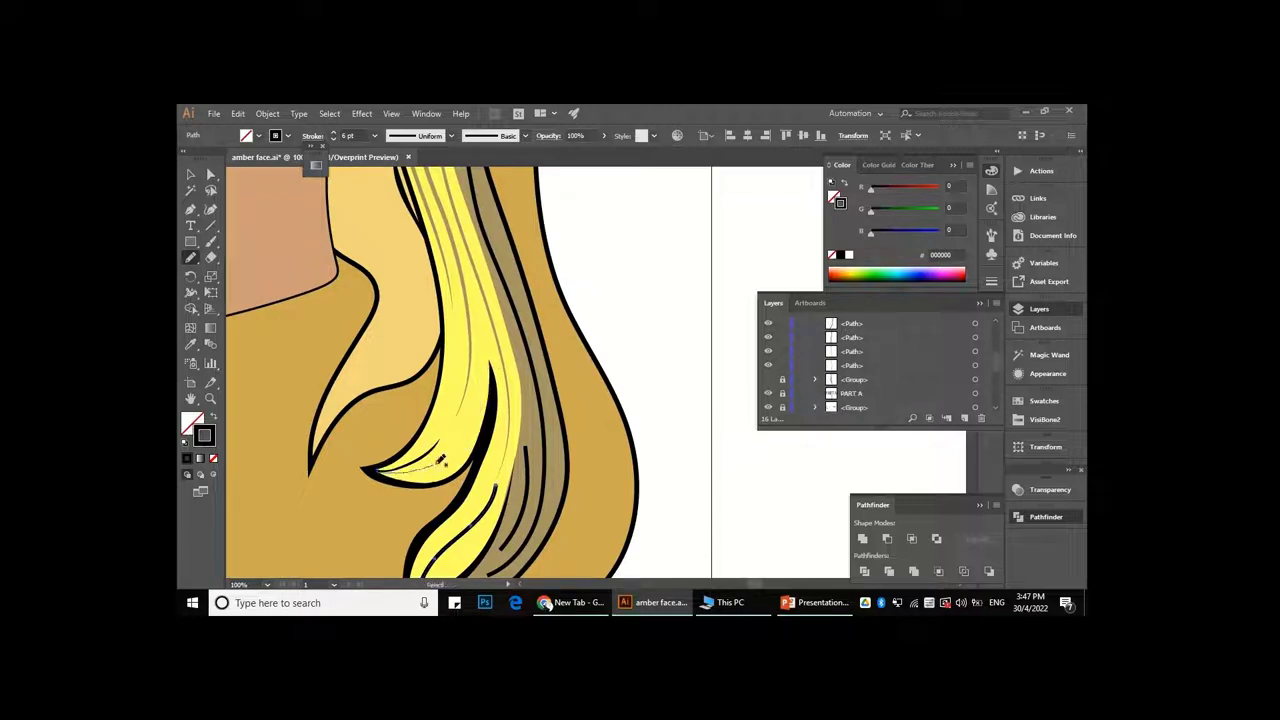
scroll(486, 350, "up", 2)
scroll(480, 340, "up", 5)
scroll(470, 320, "up", 4)
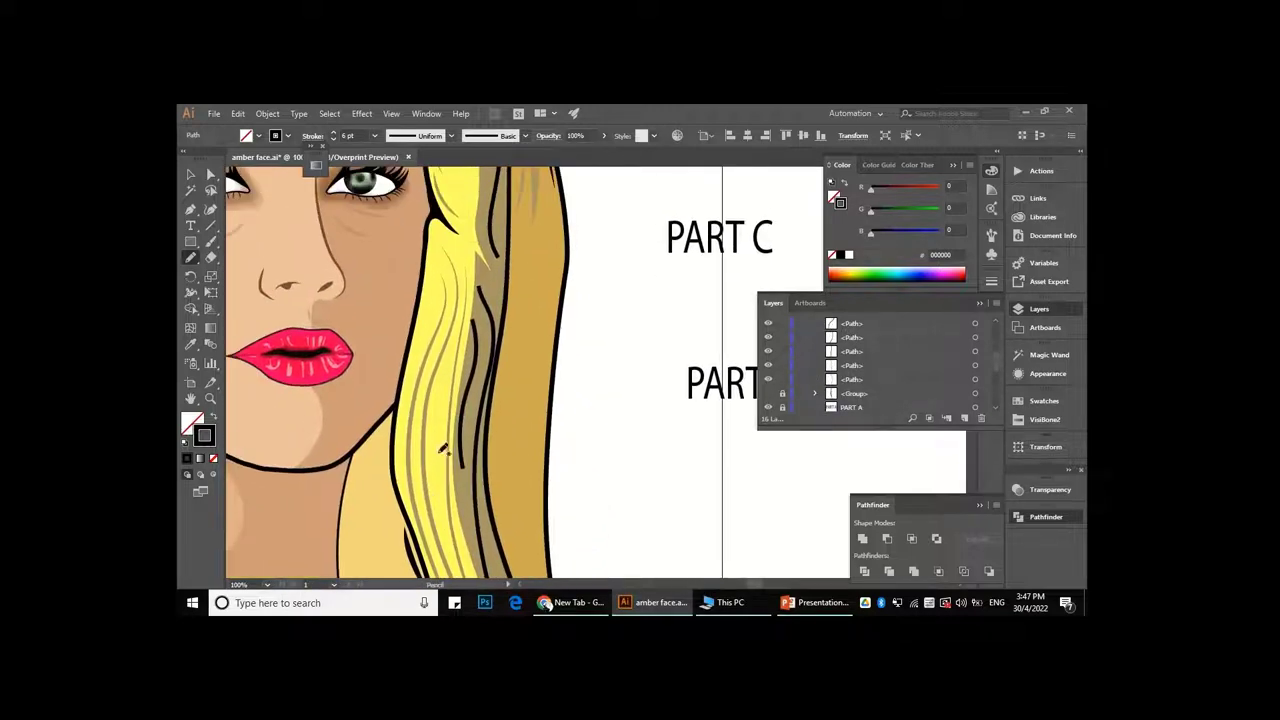
scroll(462, 291, "up", 4)
scroll(462, 291, "down", 1)
scroll(462, 291, "up", 1)
scroll(500, 300, "down", 2)
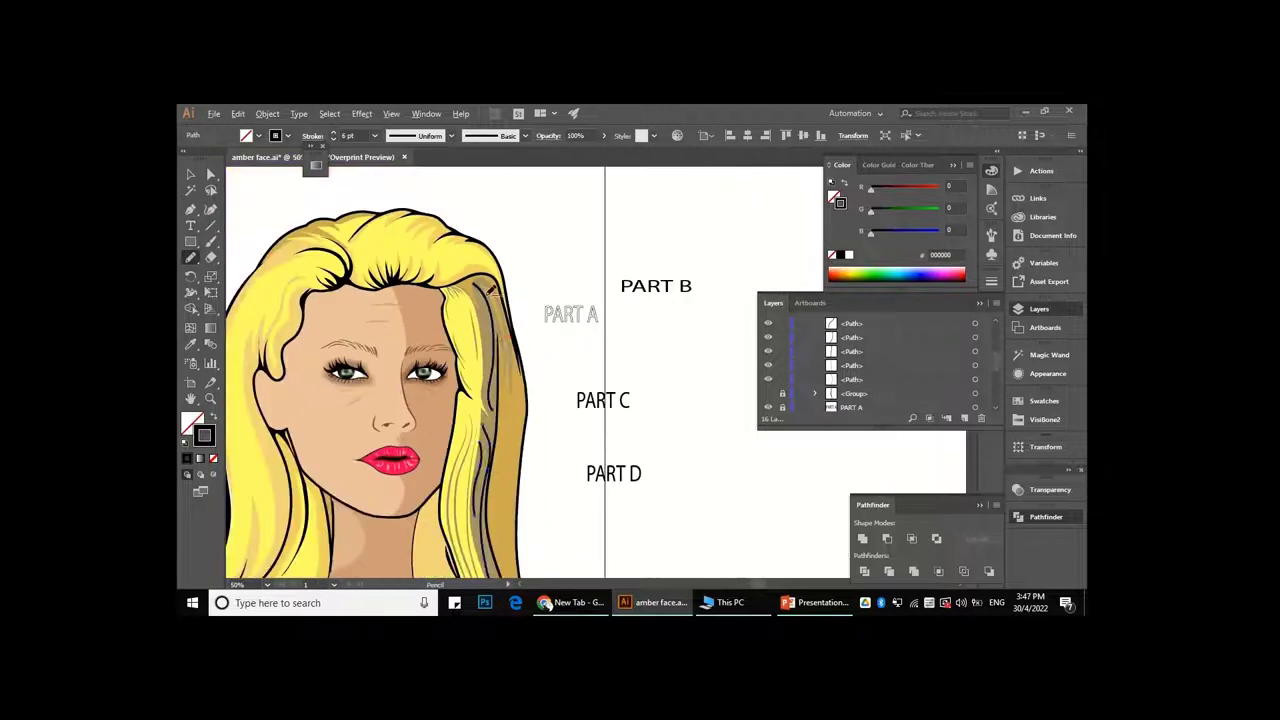
scroll(541, 308, "up", 1)
scroll(541, 308, "down", 1)
scroll(560, 376, "up", 1)
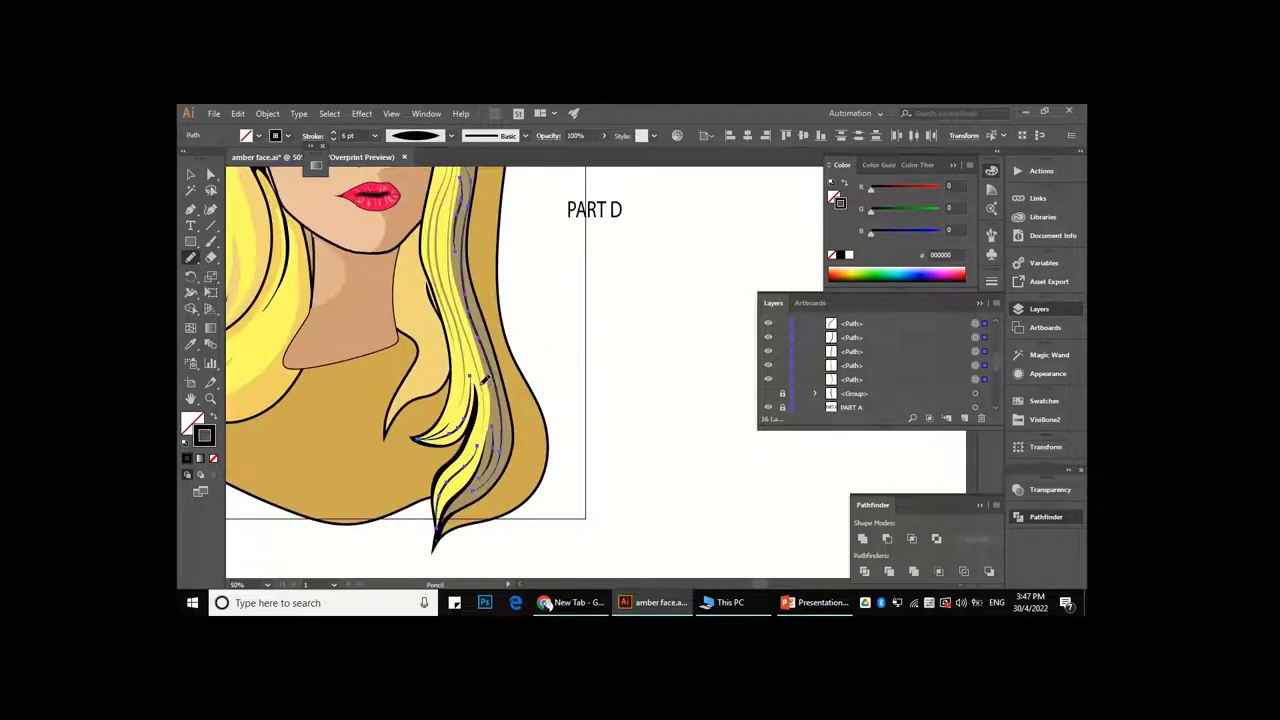
- Expand the pencil strokes and the lower hair strand's appearance into filled shapes
left_click(267, 113)
left_click(337, 254)
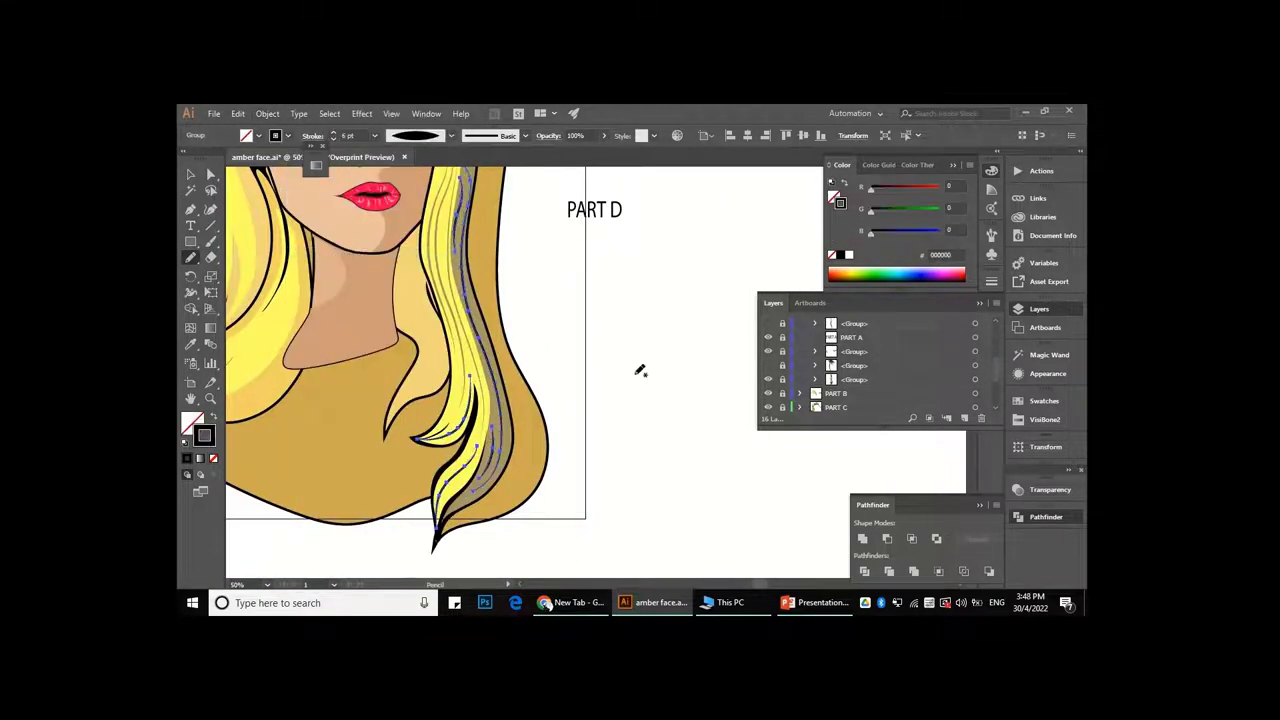
key("v")
left_click(512, 325)
left_click(267, 113)
left_click(337, 254)
- Select several of the expanded hair strand paths with Direct Selection
scroll(420, 318, "up", 3)
key("a")
left_click_drag(418, 318, 408, 384)
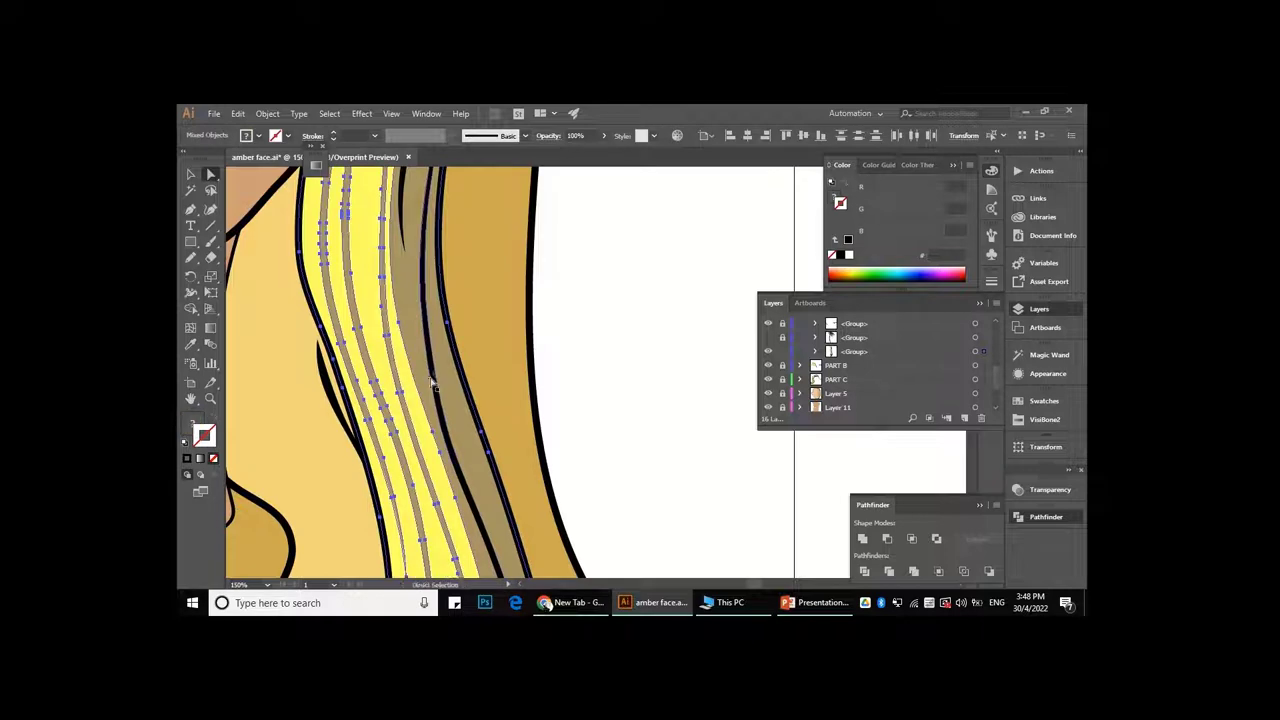
key("v")
scroll(437, 393, "down", 4)
scroll(506, 200, "up", 4)
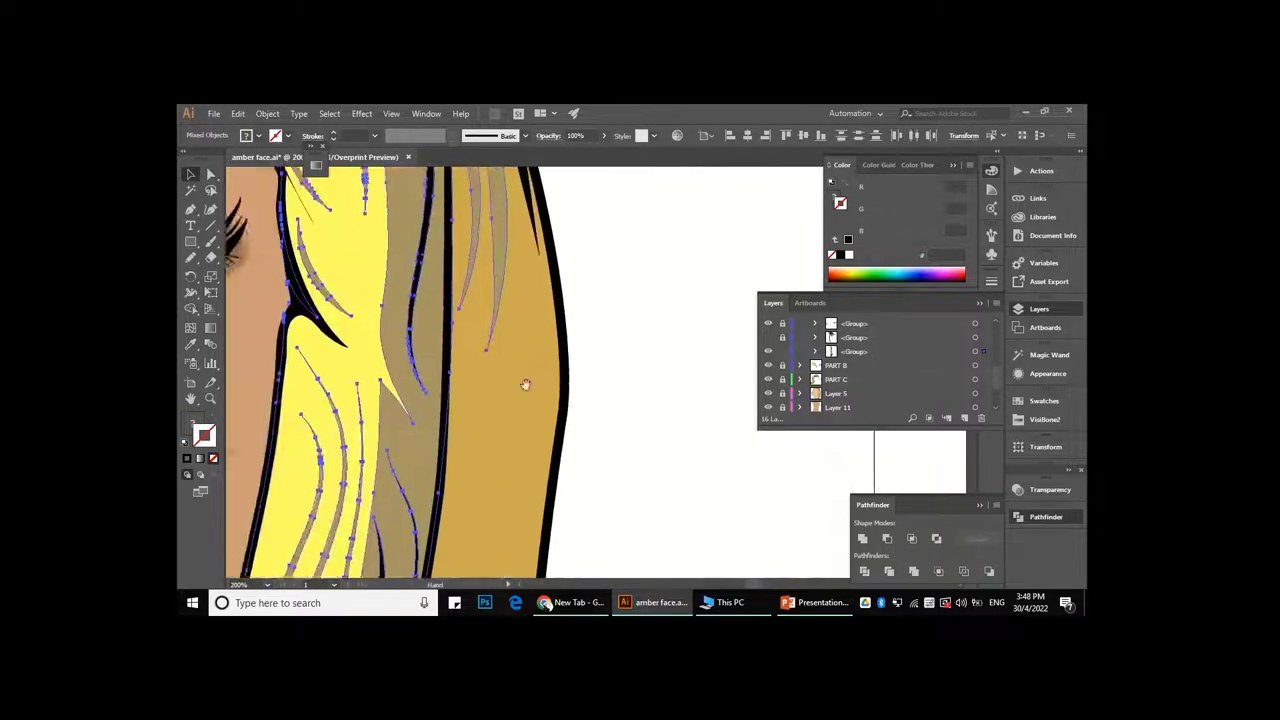
- Combine the overlapping tan hair strand shapes
scroll(543, 437, "up", 2)
key("y")
left_click(477, 277)
scroll(477, 277, "up", 2)
scroll(500, 300, "down", 3)
scroll(572, 304, "down", 2)
scroll(572, 304, "up", 3)
scroll(560, 295, "down", 3)
scroll(541, 283, "down", 1)
scroll(541, 283, "up", 4)
scroll(500, 400, "down", 3)
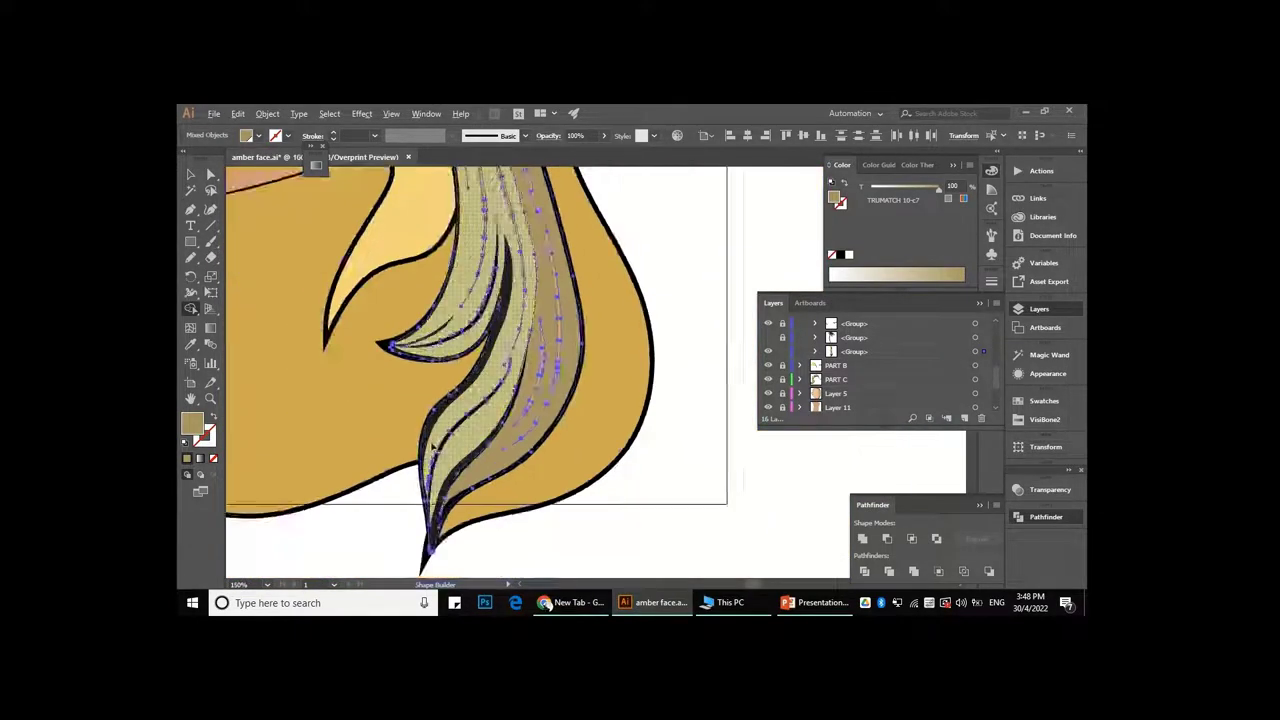
scroll(489, 420, "up", 2)
scroll(489, 420, "down", 2)
scroll(500, 390, "down", 3)
- Draw a freehand pencil line along the edge of the lower tan hair strand
key("a")
scroll(505, 367, "up", 2)
scroll(506, 367, "up", 1)
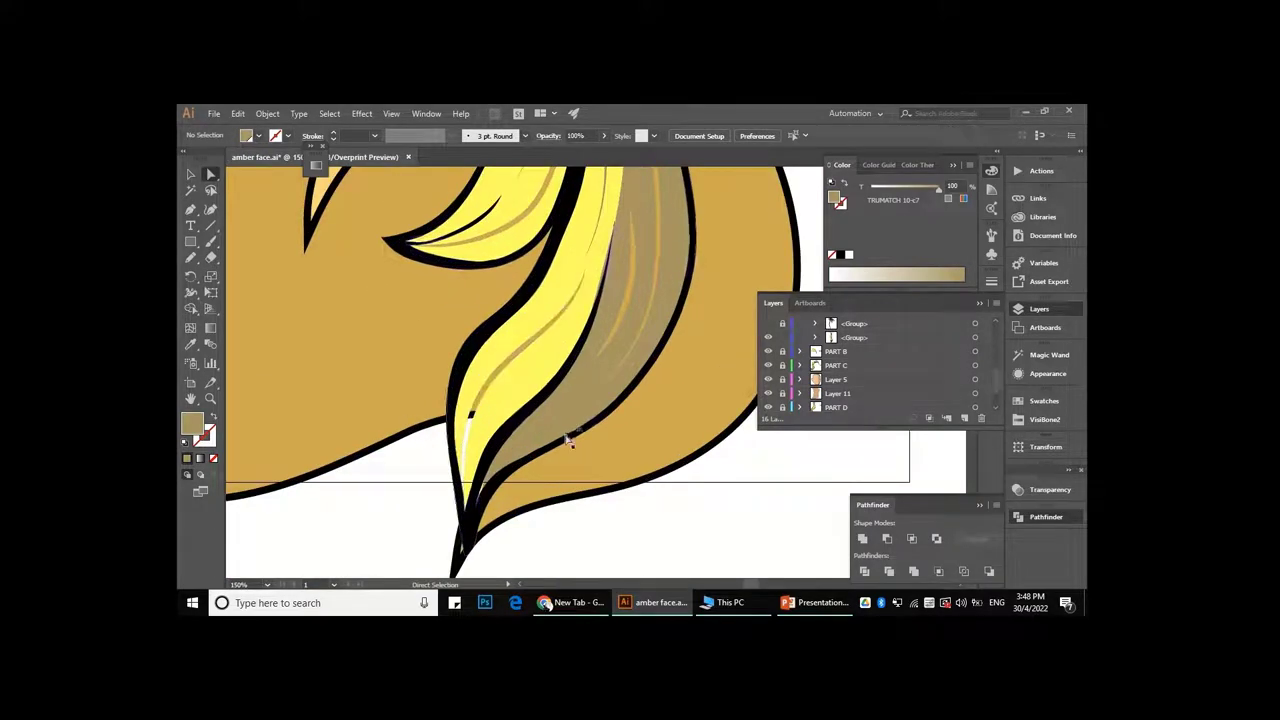
scroll(478, 447, "down", 3)
scroll(594, 406, "up", 3)
scroll(443, 400, "down", 3)
scroll(534, 409, "down", 1)
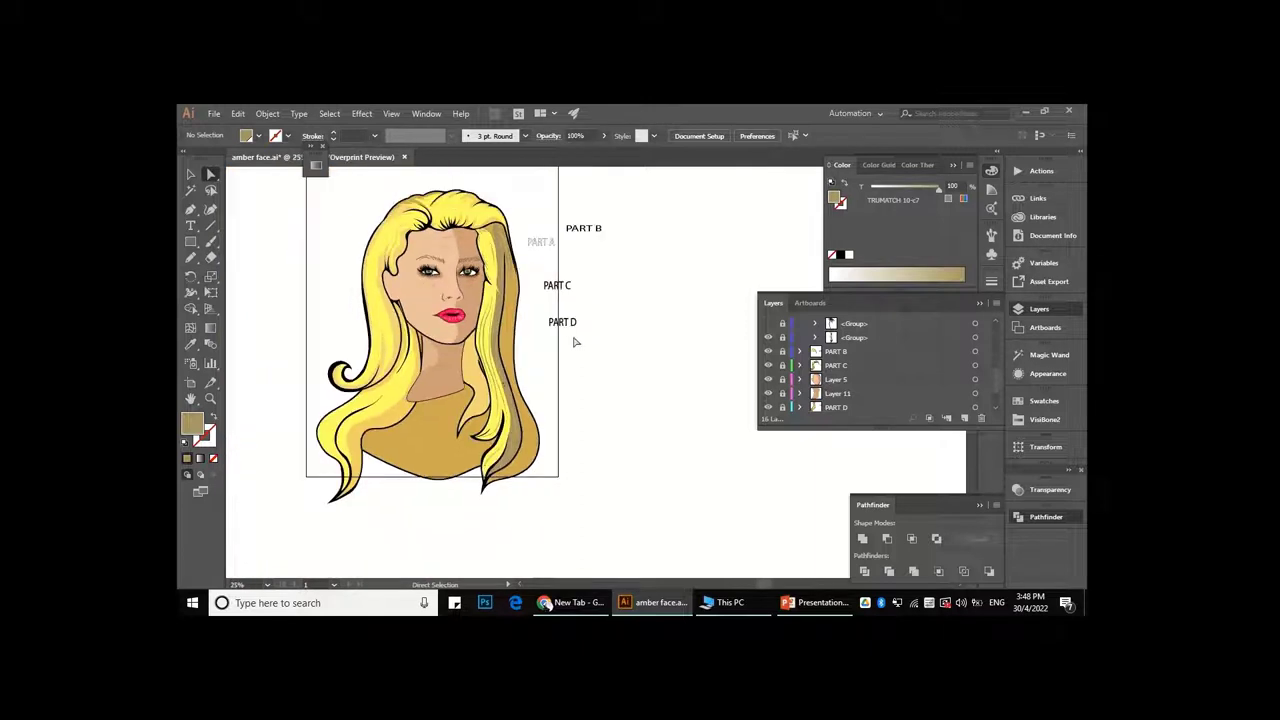
scroll(805, 380, "up", 3)
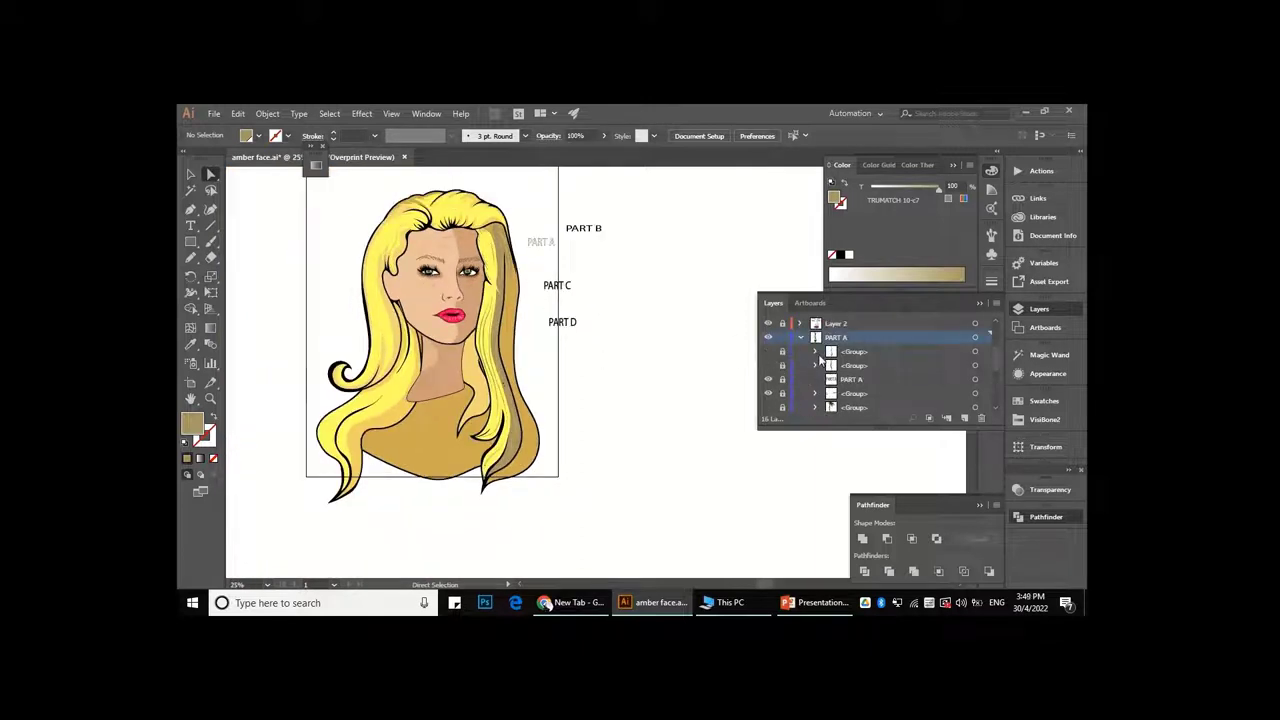
left_click(193, 259)
scroll(480, 470, "up", 2)
scroll(488, 460, "up", 2)
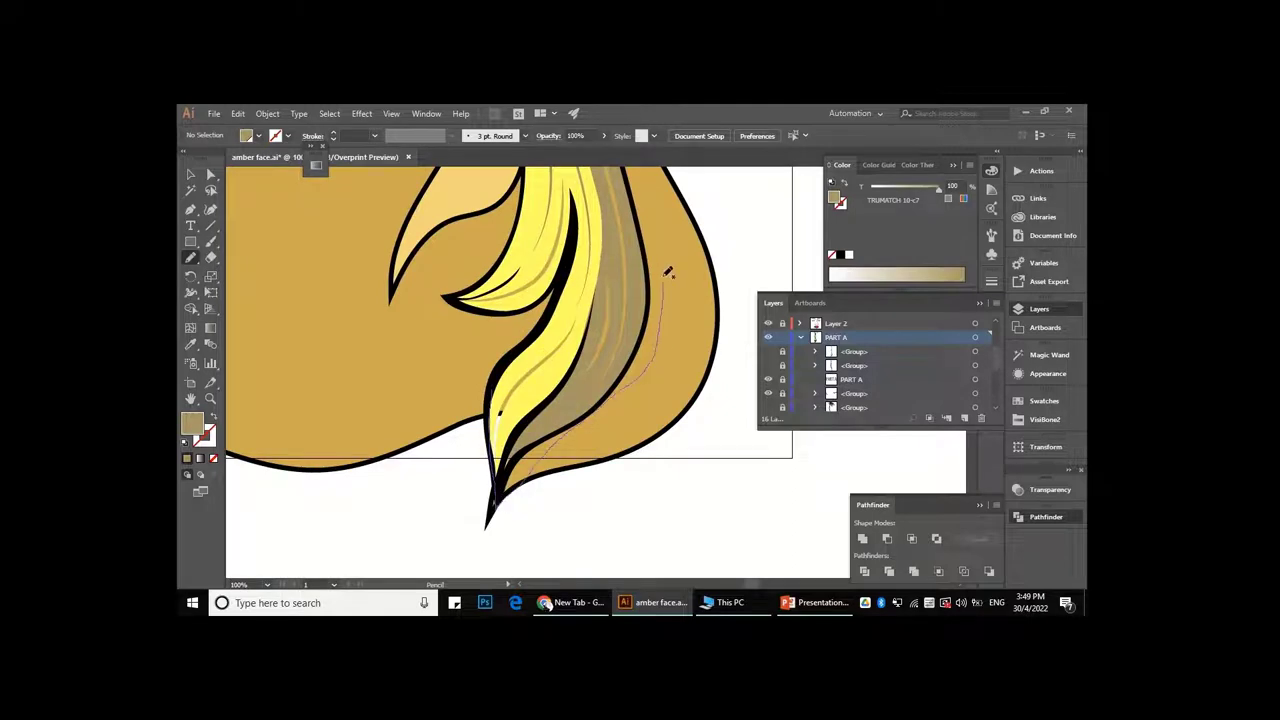
left_click_drag(668, 272, 669, 274)
scroll(669, 274, "up", 3)
scroll(588, 395, "down", 2)
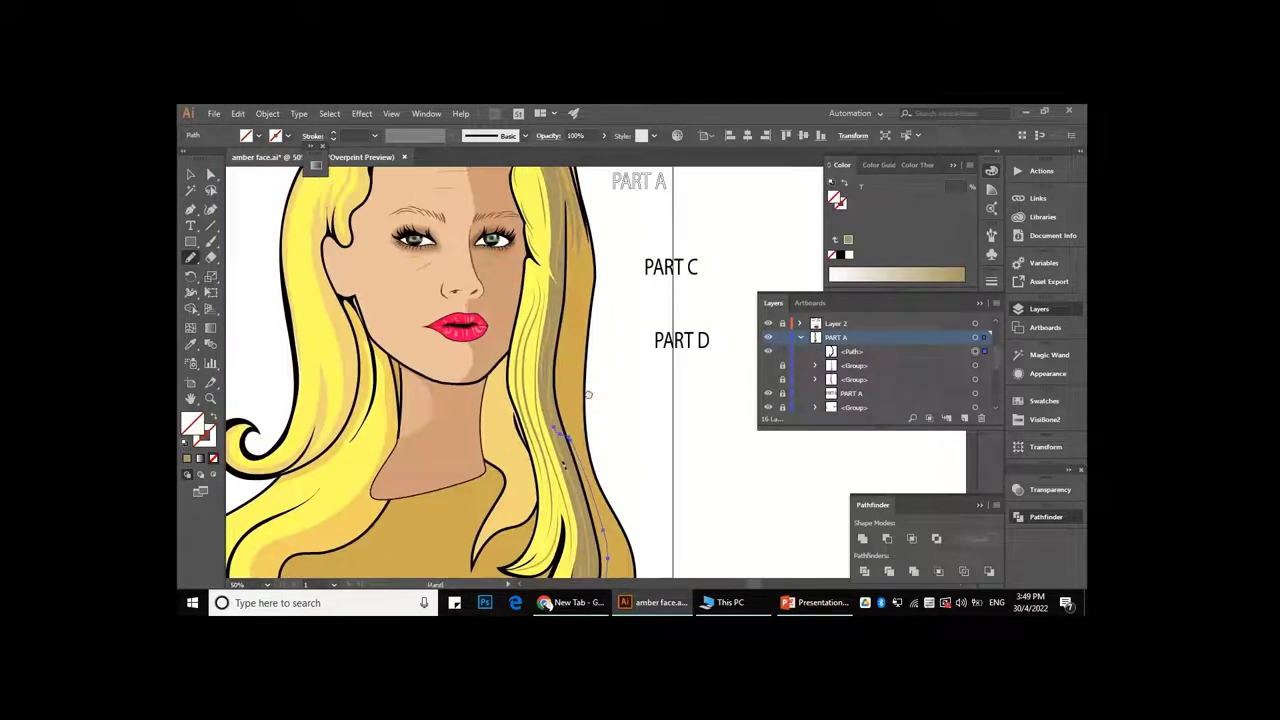
scroll(587, 413, "down", 2)
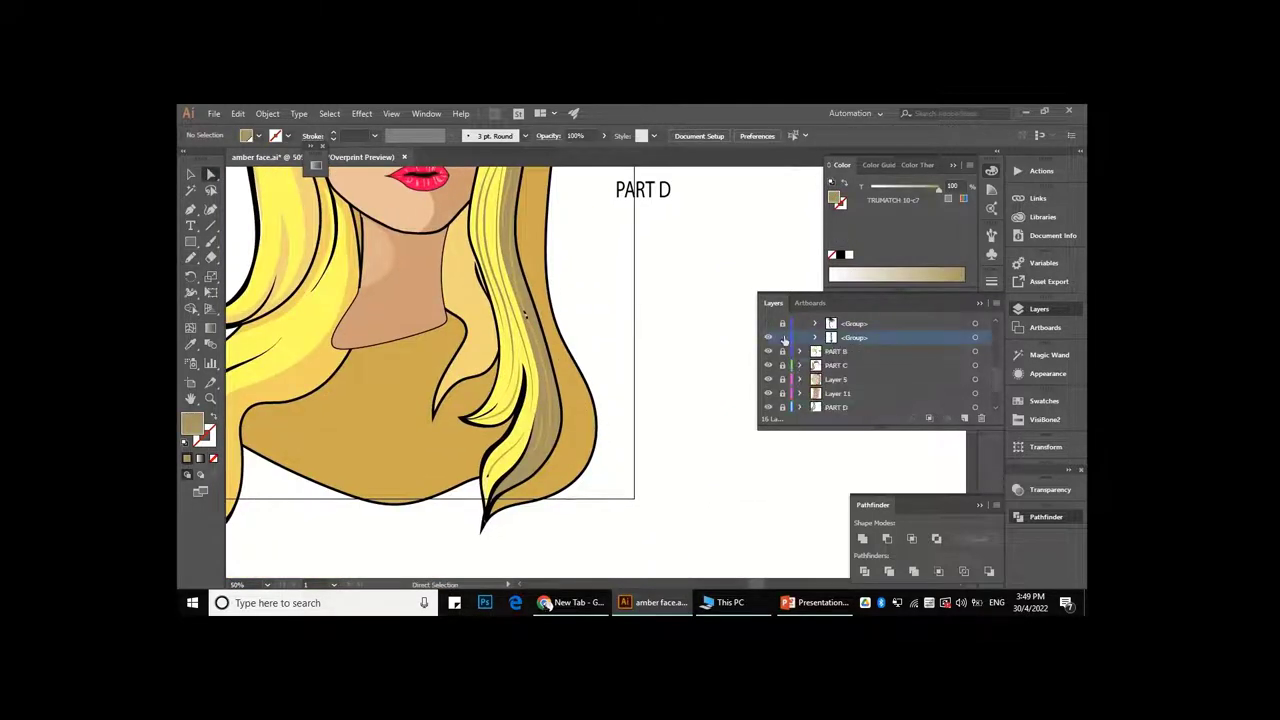
- Select the lower hair strip and bring up the Edit menu for pasting
key("v")
left_click(623, 408)
scroll(808, 370, "down", 3)
scroll(808, 370, "up", 3)
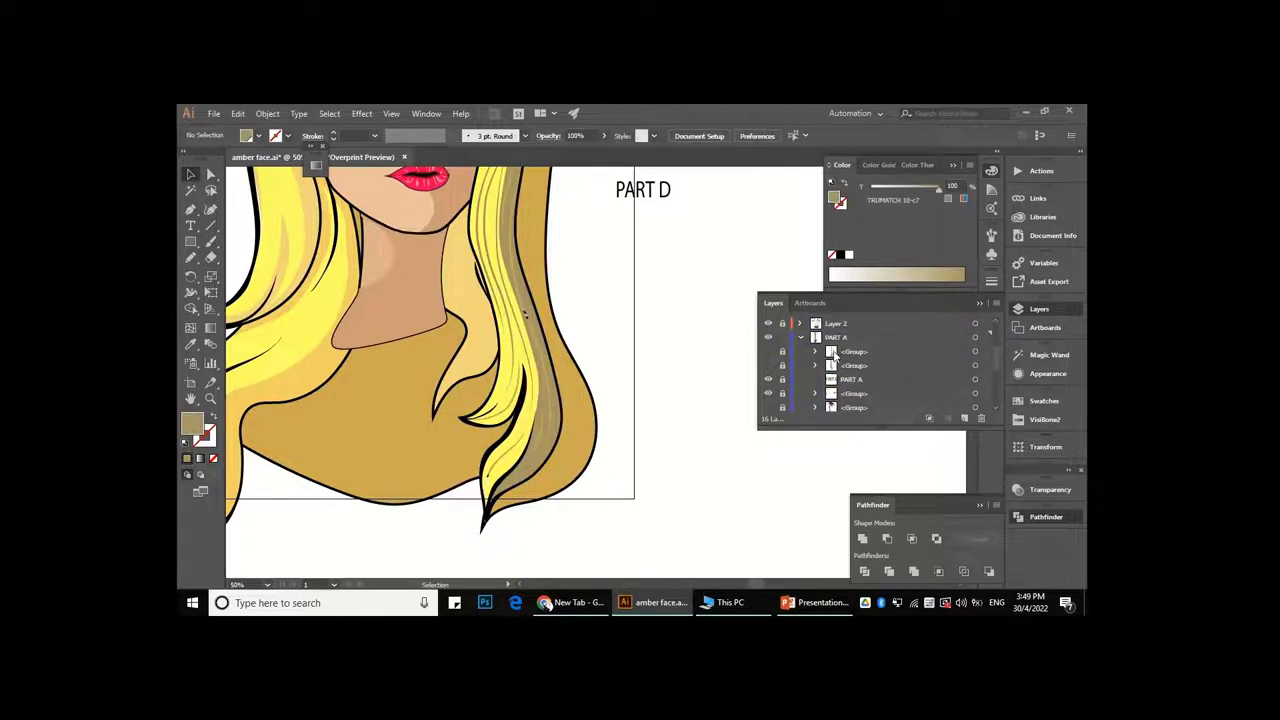
left_click(515, 310)
left_click(214, 113)
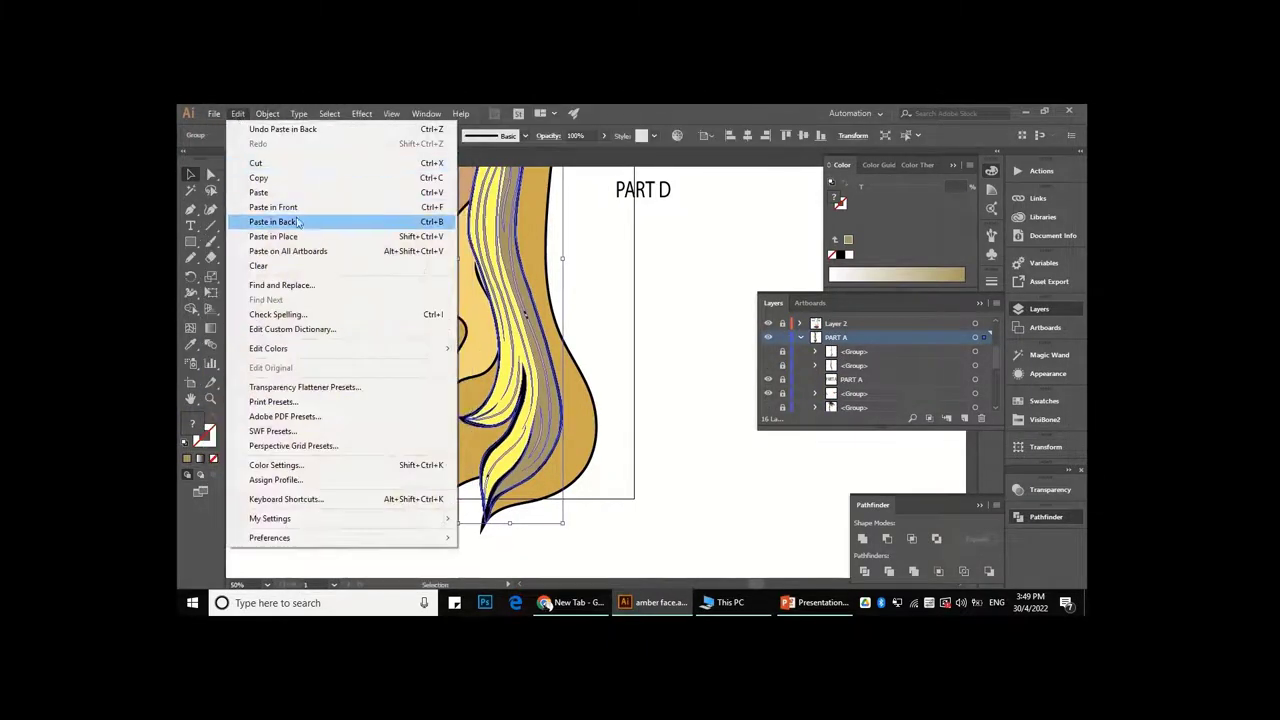
- Paste the copied strand strip in back, unite it into one compound shape, and fill it with sampled tan
left_click(720, 330)
scroll(802, 346, "down", 3)
left_click(540, 400)
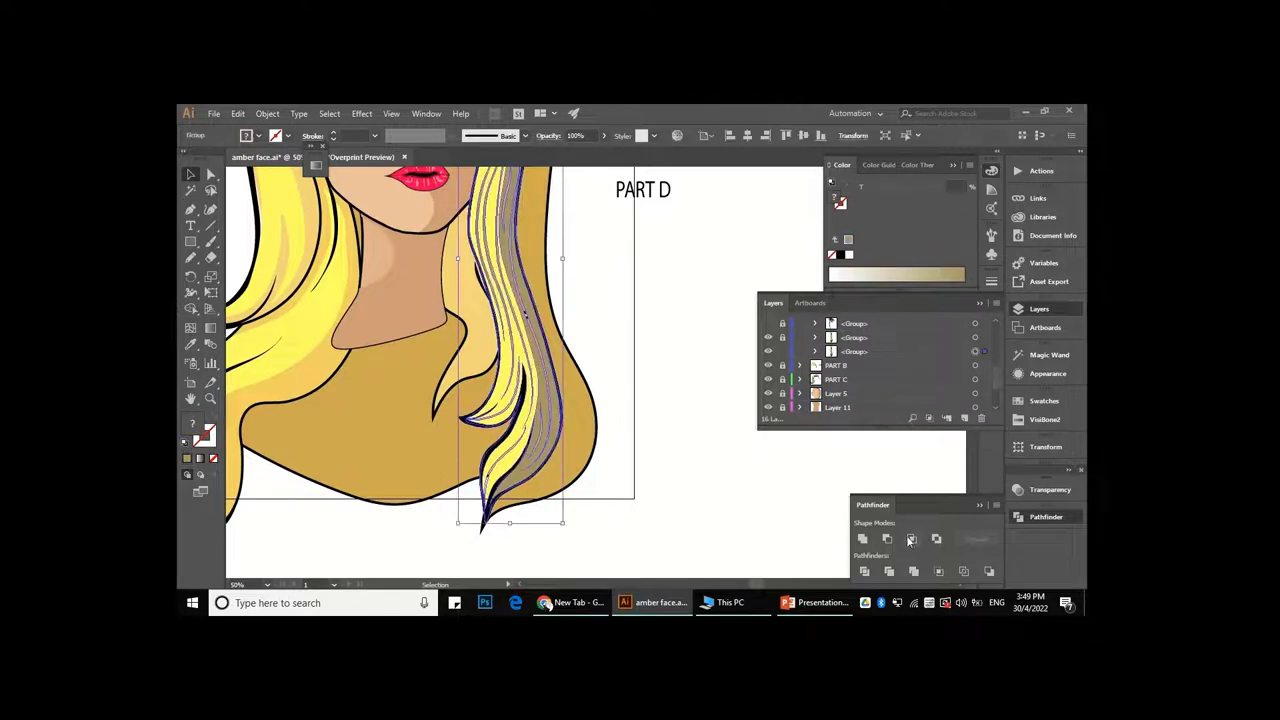
key("i")
scroll(500, 478, "up", 3, "alt")
scroll(500, 478, "down", 3, "alt")
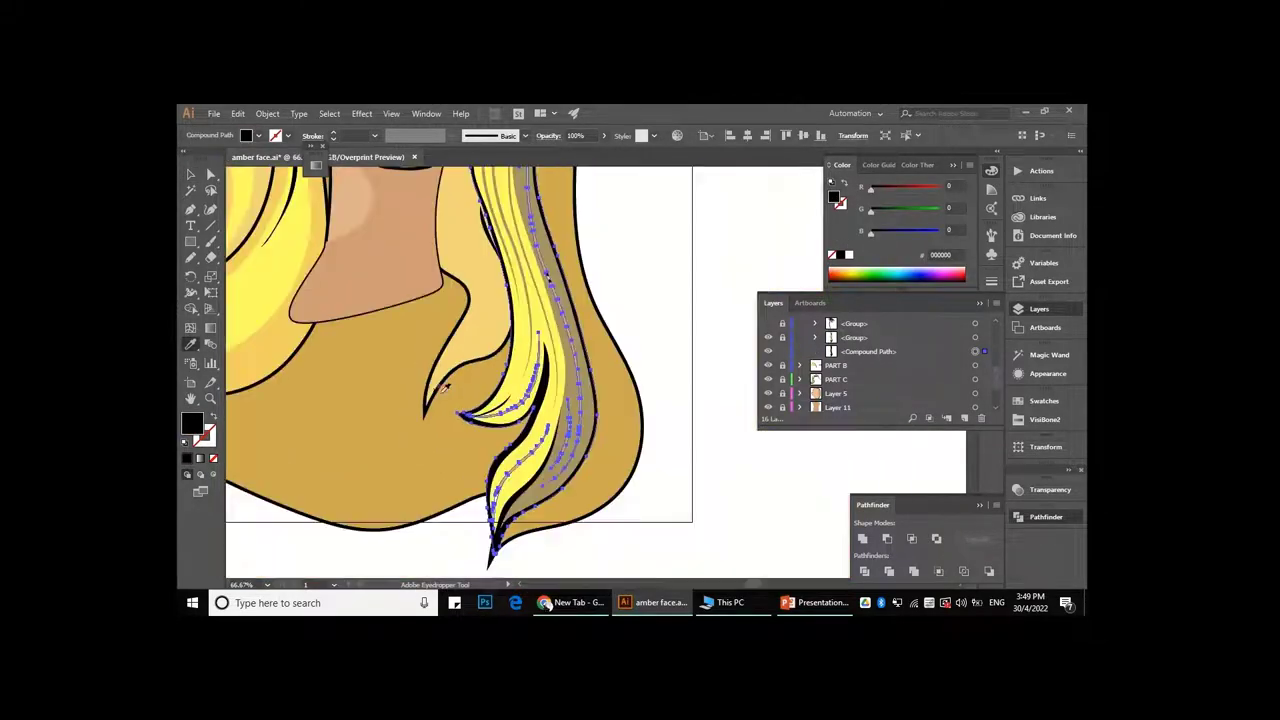
scroll(461, 438, "up", 3, "alt")
left_click(451, 396)
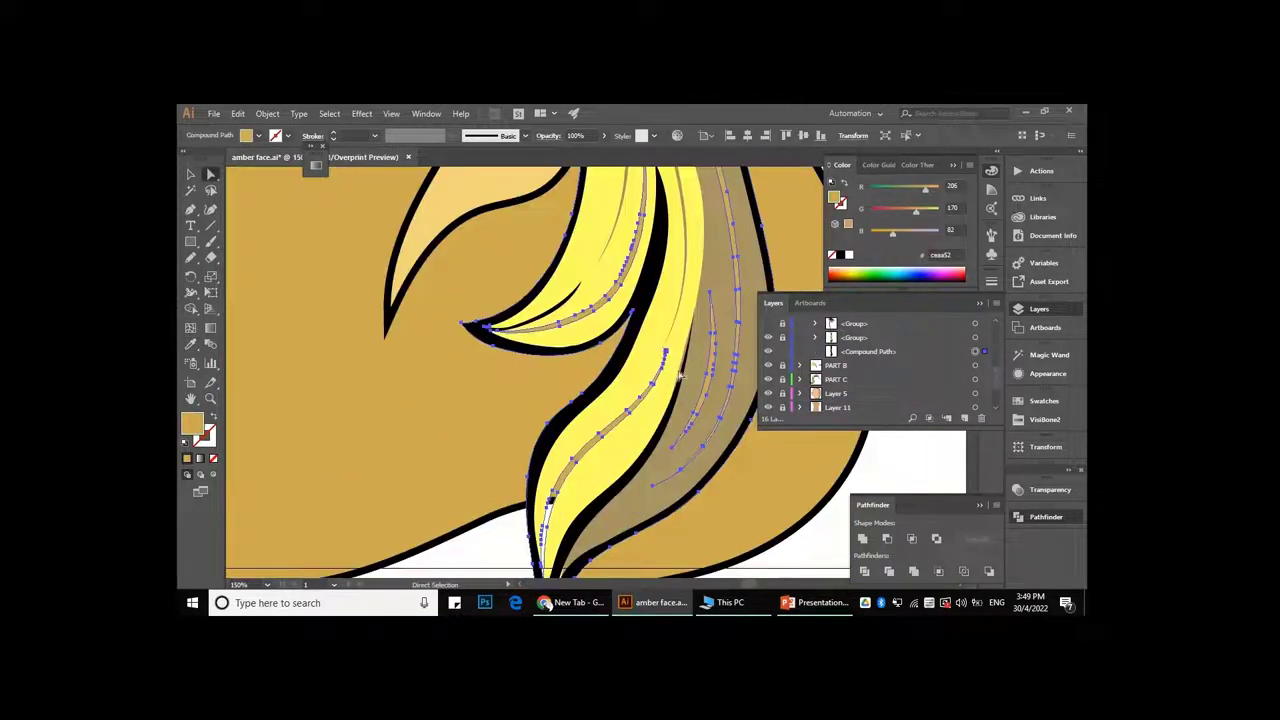
scroll(666, 357, "down", 1, "alt")
scroll(674, 380, "up", 2, "alt")
- Inspect the tan strand paths near the strand tip by selecting and deselecting them
key("ctrl+shift+a")
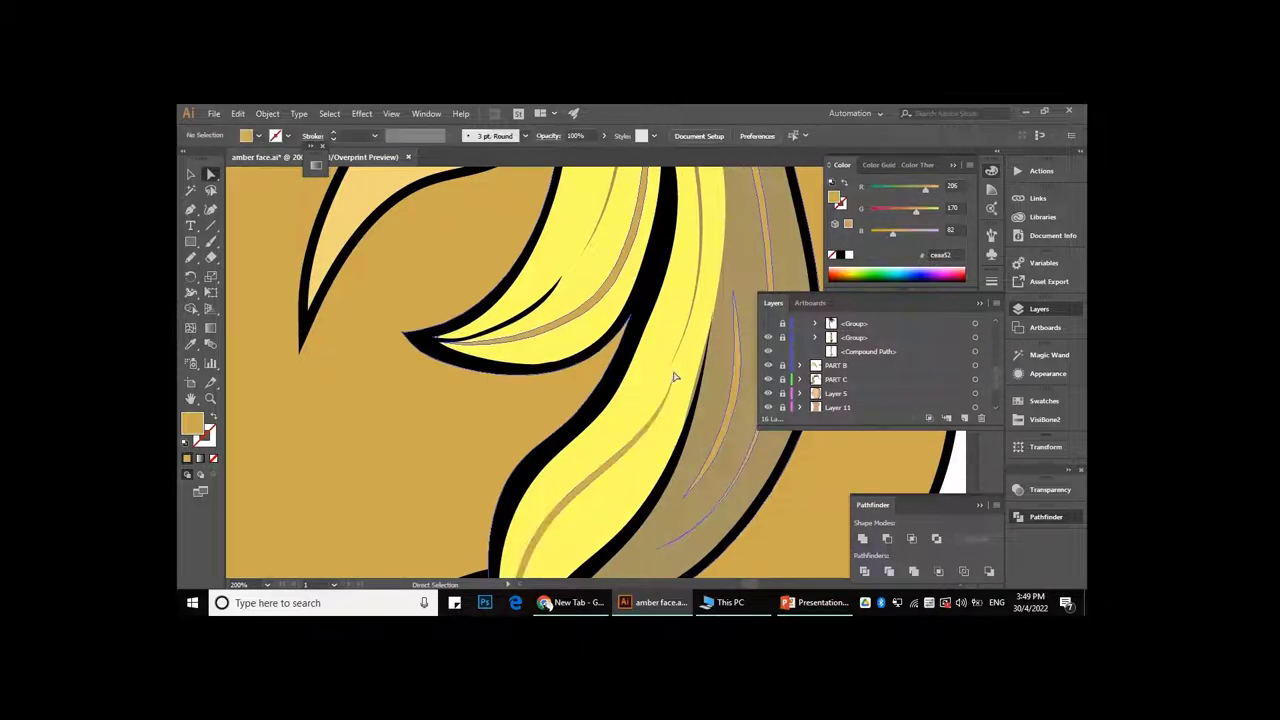
scroll(674, 377, "down", 2, "alt")
scroll(600, 380, "up", 2, "alt")
scroll(504, 381, "up", 2, "alt")
left_click(511, 383)
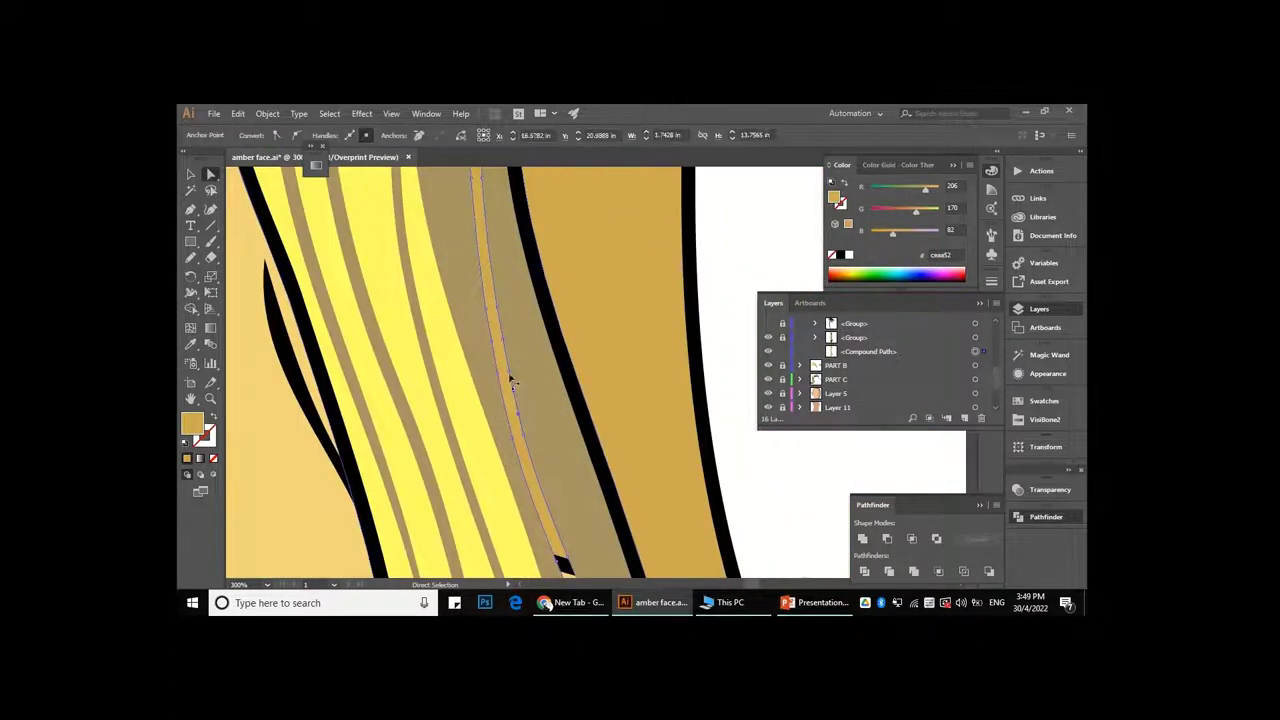
key("ctrl+shift+a")
scroll(600, 300, "down", 5, "alt")
scroll(609, 279, "up", 1, "alt")
scroll(609, 279, "down", 1, "alt")
scroll(514, 420, "up", 3, "alt")
scroll(514, 420, "up", 1, "alt")
- Redraw the inner strand path near the tip freehand with the Pencil
left_click(505, 425)
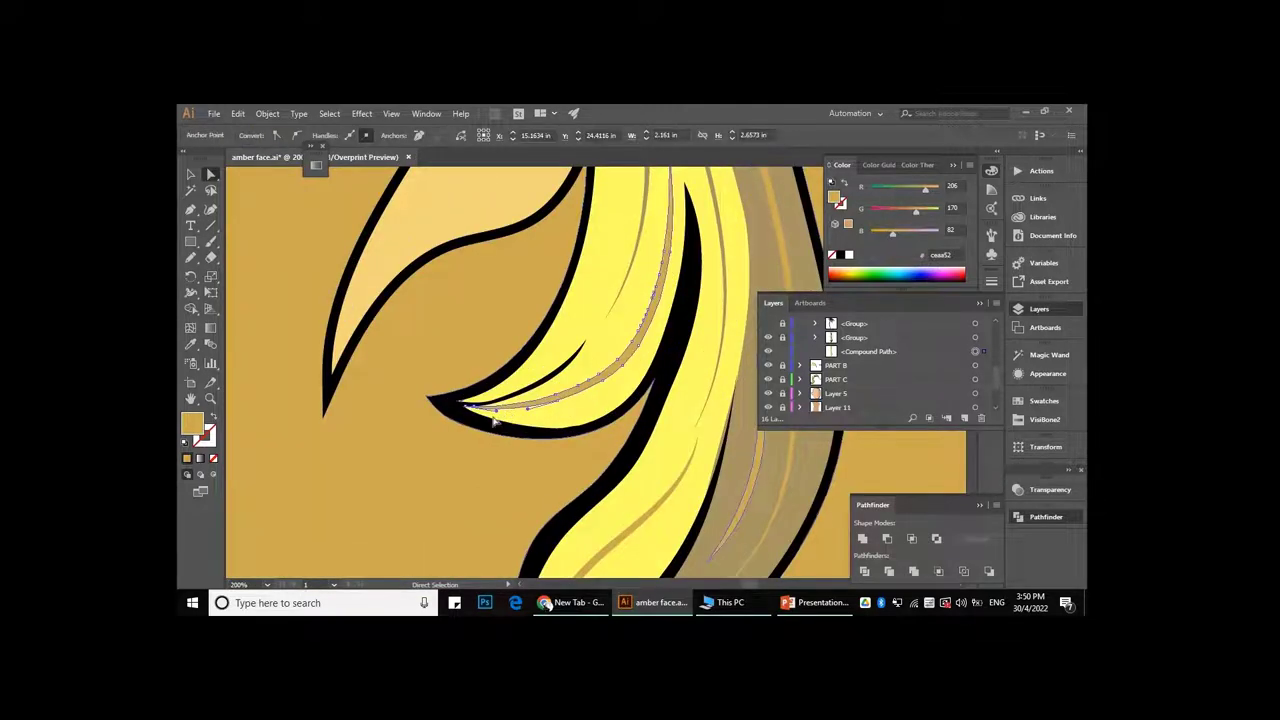
key("n")
scroll(464, 410, "up", 3, "alt")
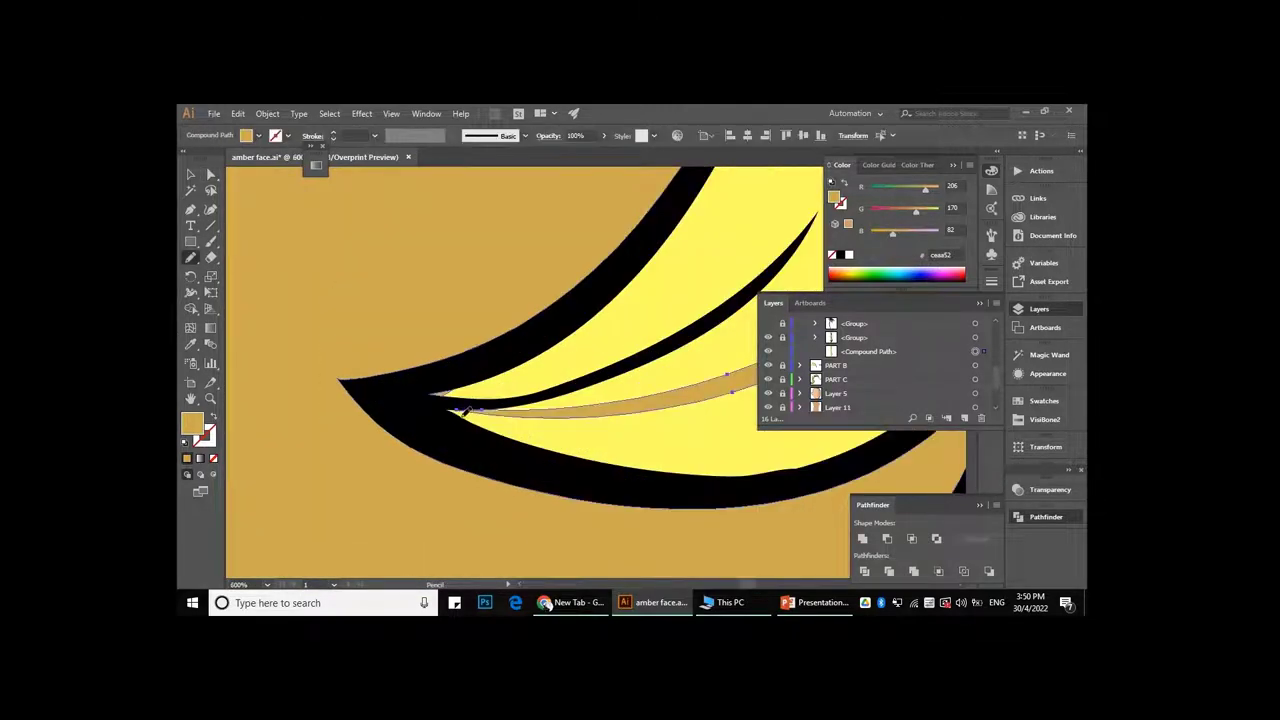
scroll(492, 402, "down", 2, "alt")
scroll(500, 420, "down", 1, "alt")
key("a")
key("ctrl+shift+a")
scroll(672, 178, "down", 1, "alt")
scroll(617, 523, "down", 1, "alt")
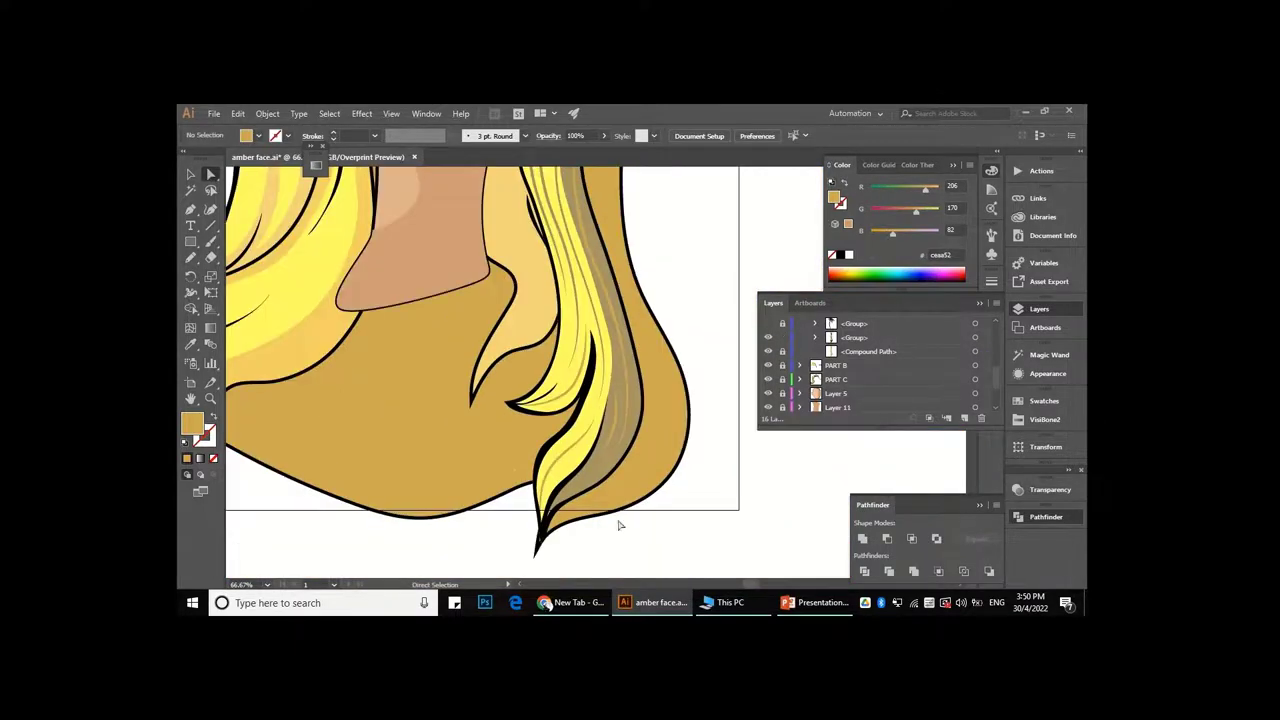
scroll(617, 523, "up", 2, "alt")
- Reshape the black outline at the strand tip into a sharper point below the jaw, removing extra anchors
left_click(570, 500)
key("n")
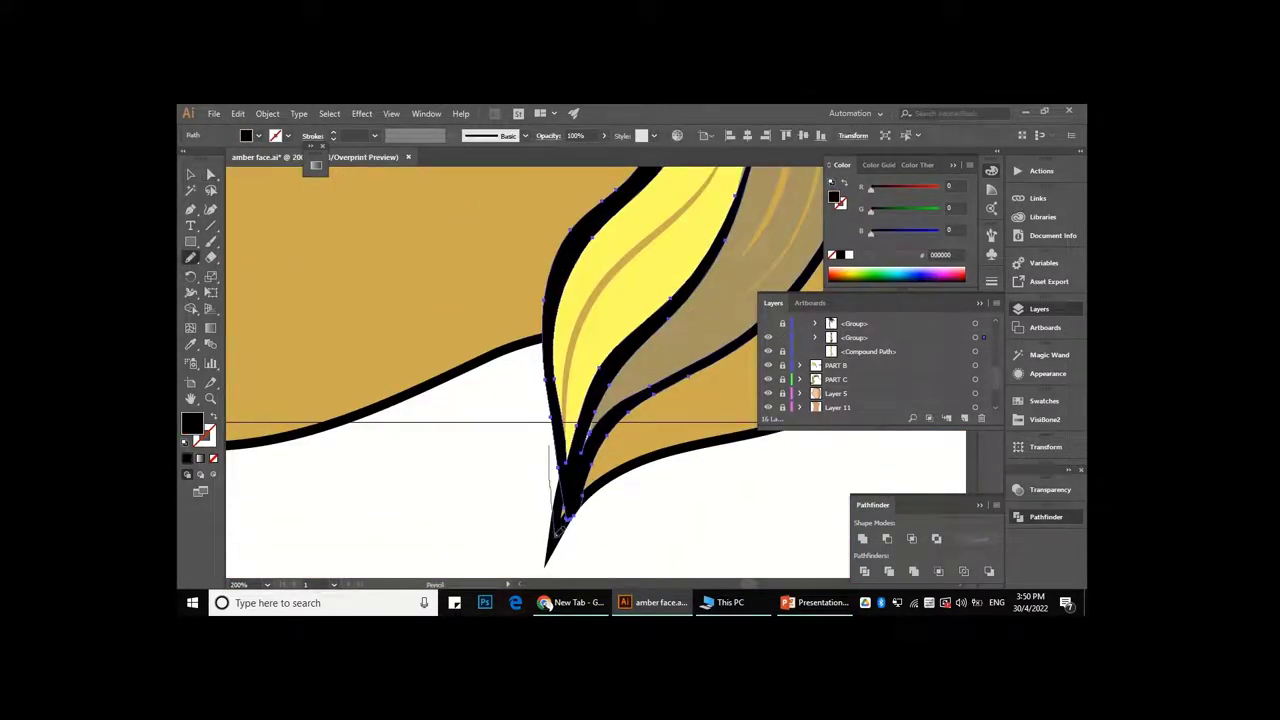
key("p")
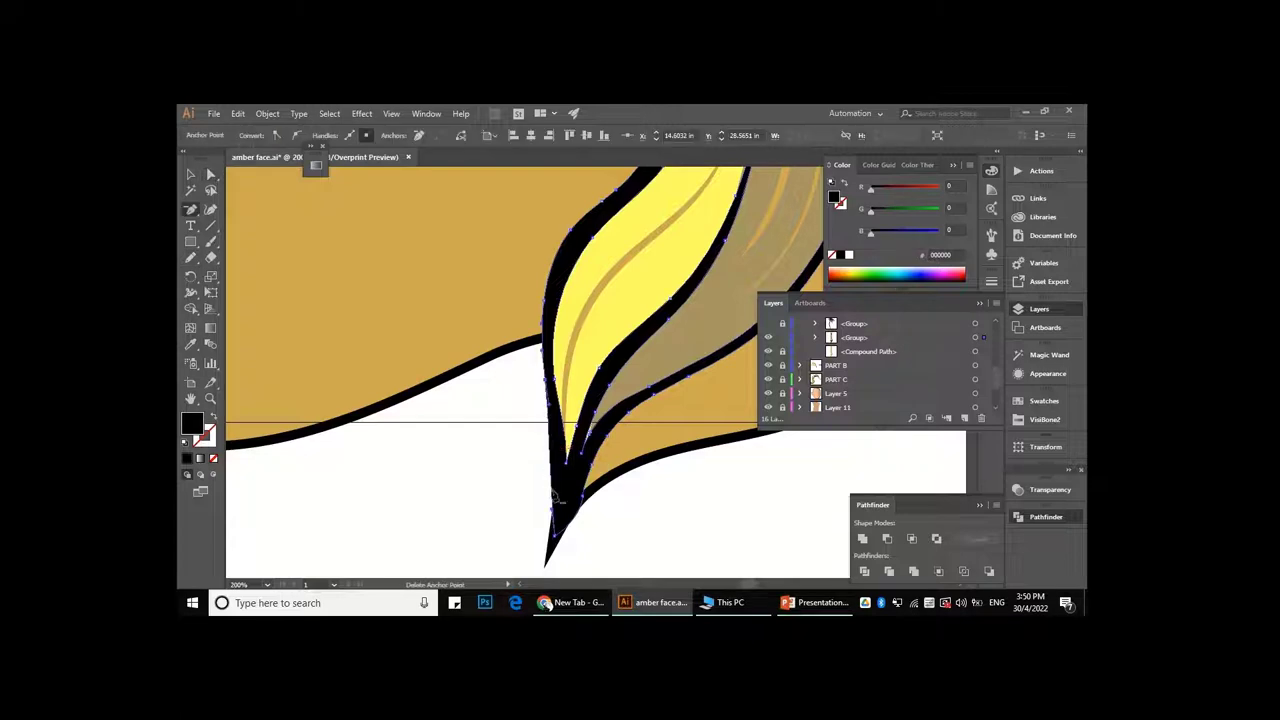
scroll(553, 497, "down", 2, "alt")
scroll(500, 523, "down", 1, "alt")
key("a")
scroll(634, 506, "up", 2, "alt")
scroll(552, 500, "up", 1, "alt")
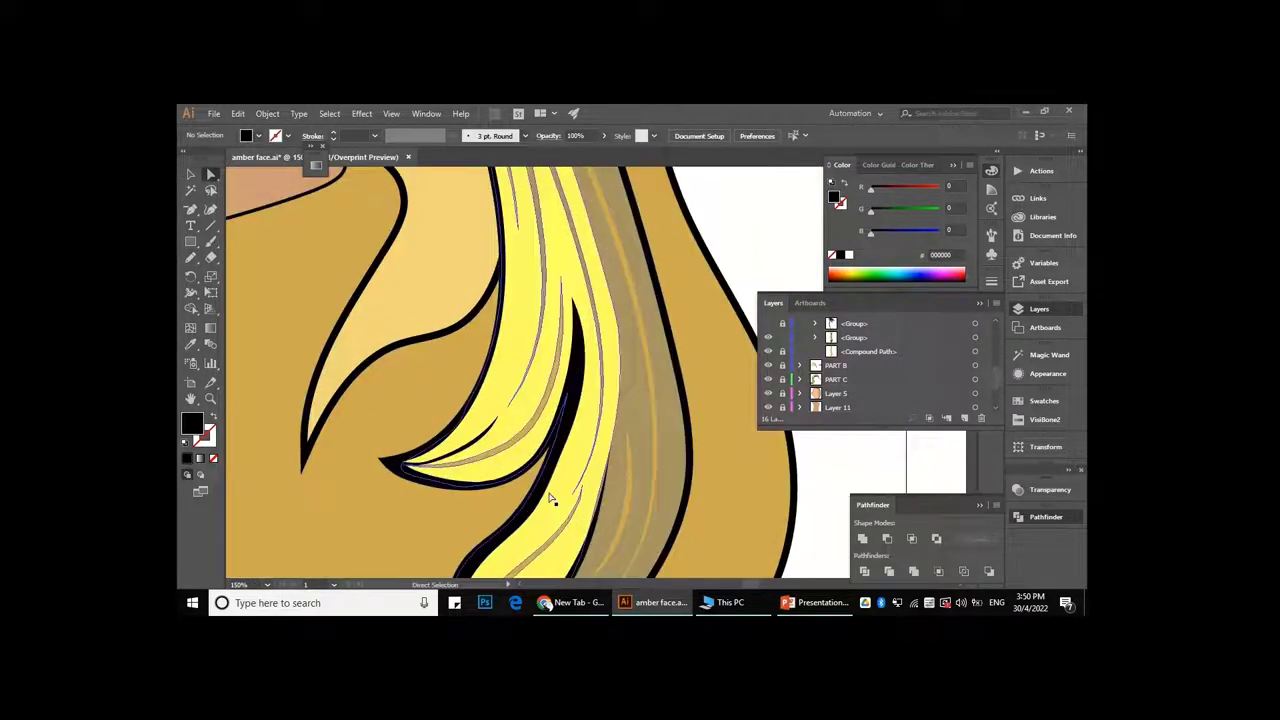
scroll(595, 405, "down", 2, "alt")
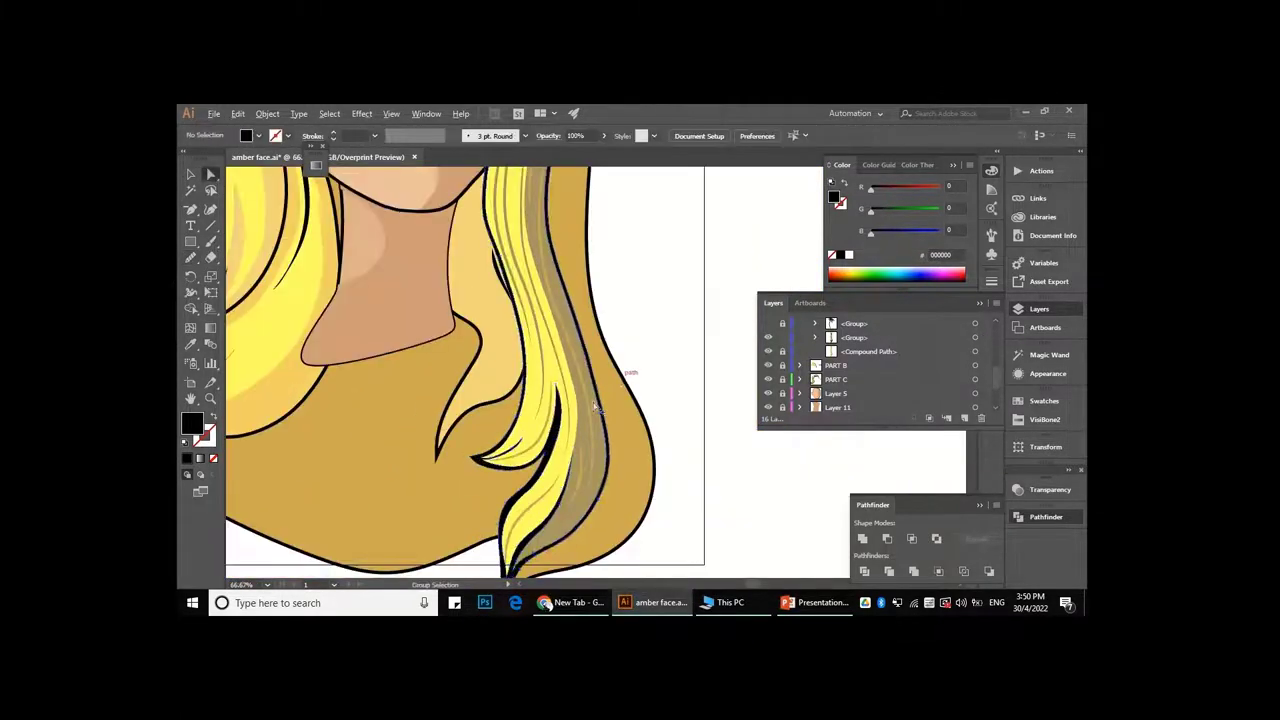
scroll(595, 405, "up", 1, "alt")
left_click(505, 300)
- Try a light yellow fill, then gold #cc9900, on the strand from the swatch library
left_click(1044, 419)
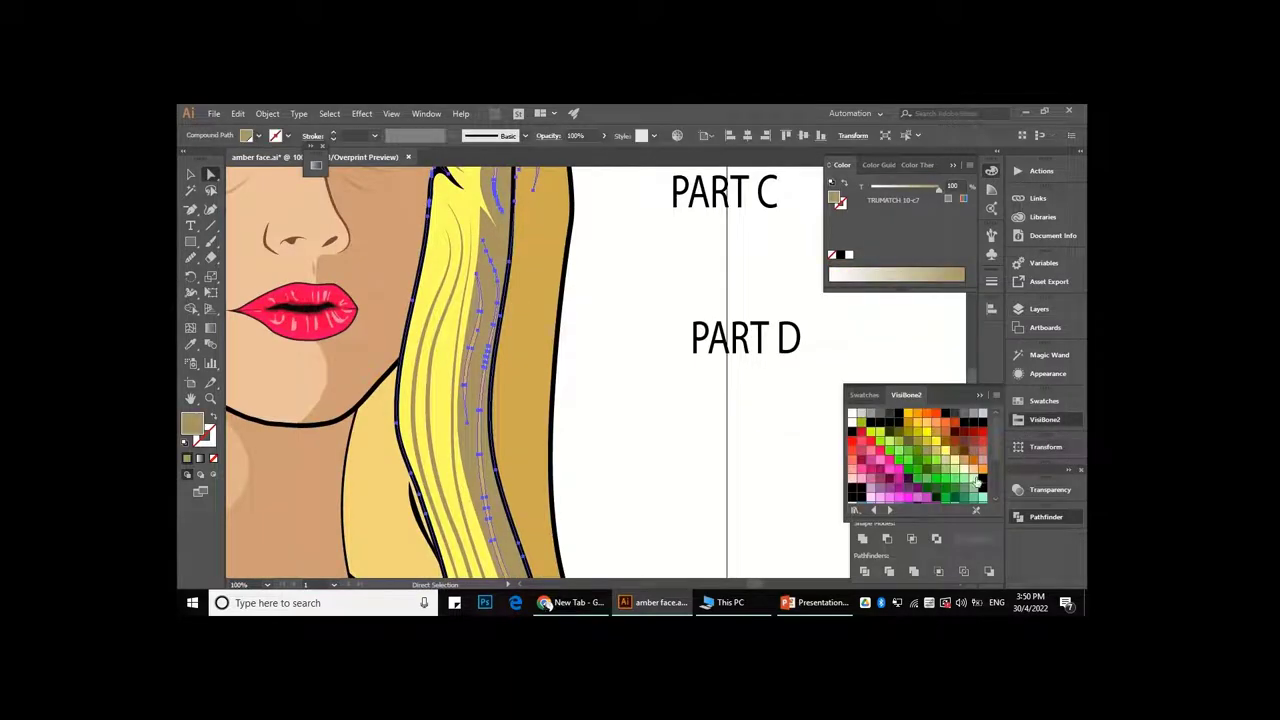
left_click(945, 451)
left_click(911, 421)
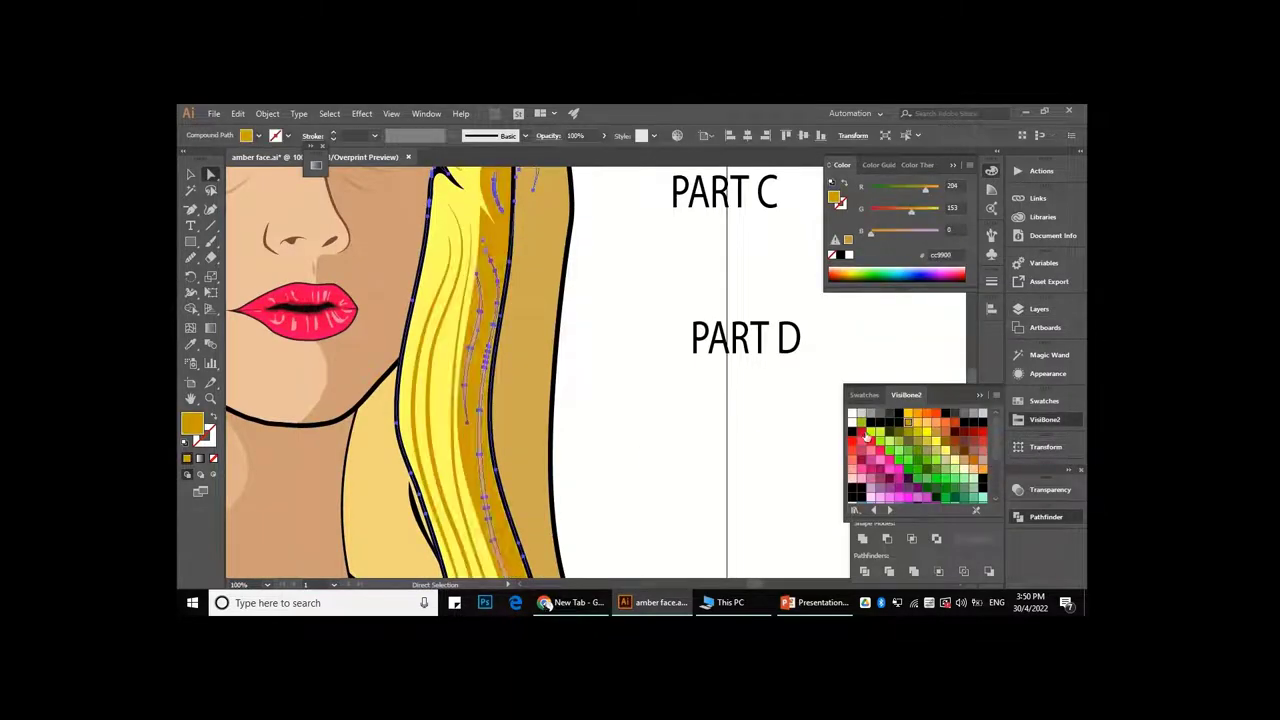
scroll(573, 340, "down", 1, "alt")
scroll(573, 340, "down", 1, "alt")
scroll(573, 342, "up", 4, "alt")
- Recolour the gold hair strands beside the face to bright yellow
left_click(605, 330)
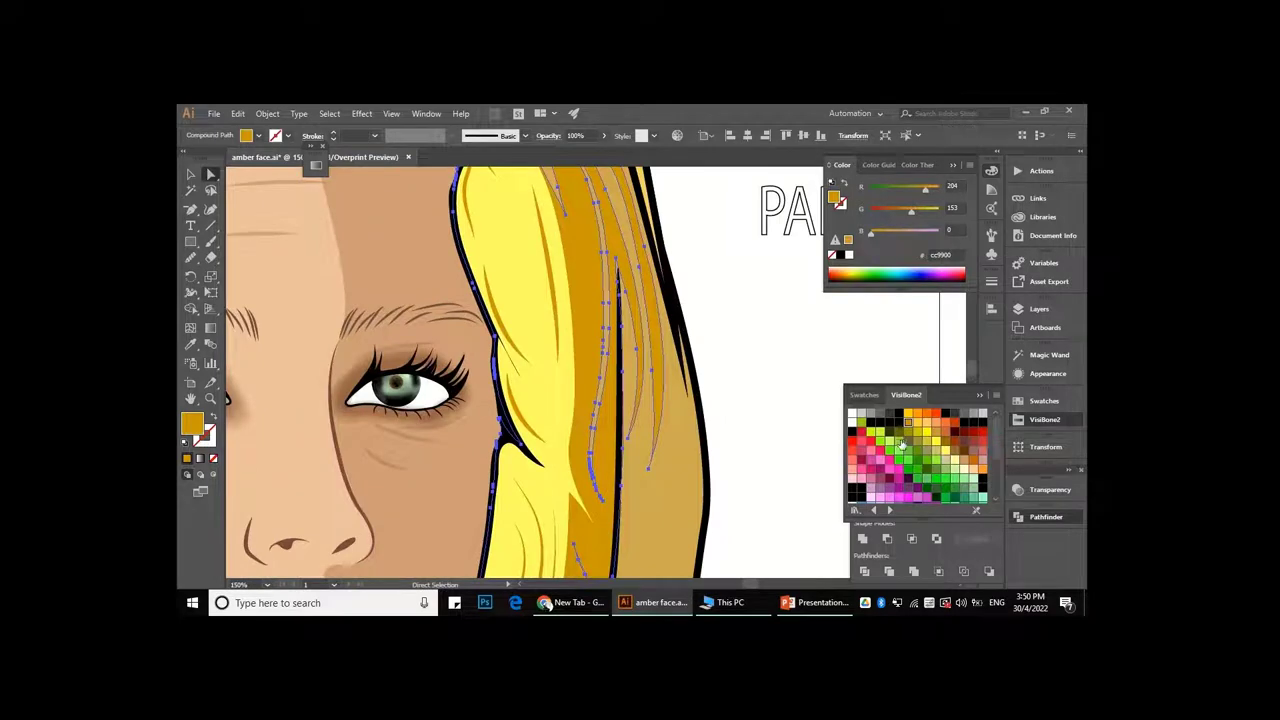
left_click(914, 424)
key("ctrl+shift+a")
scroll(624, 367, "down", 2)
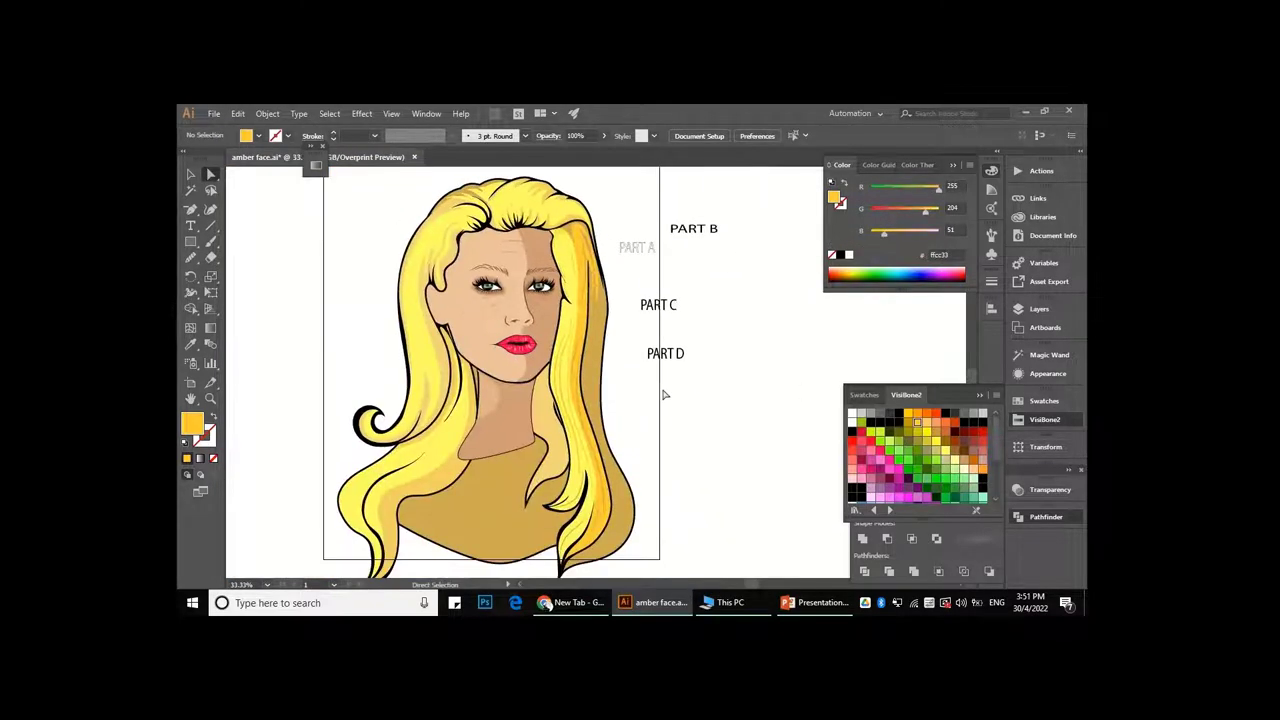
scroll(624, 367, "down", 1)
scroll(624, 367, "down", 1)
scroll(601, 310, "up", 8)
- Load the TRUMATCH colour book and fill the hair strands with its pale yellow swatch
left_click(601, 310)
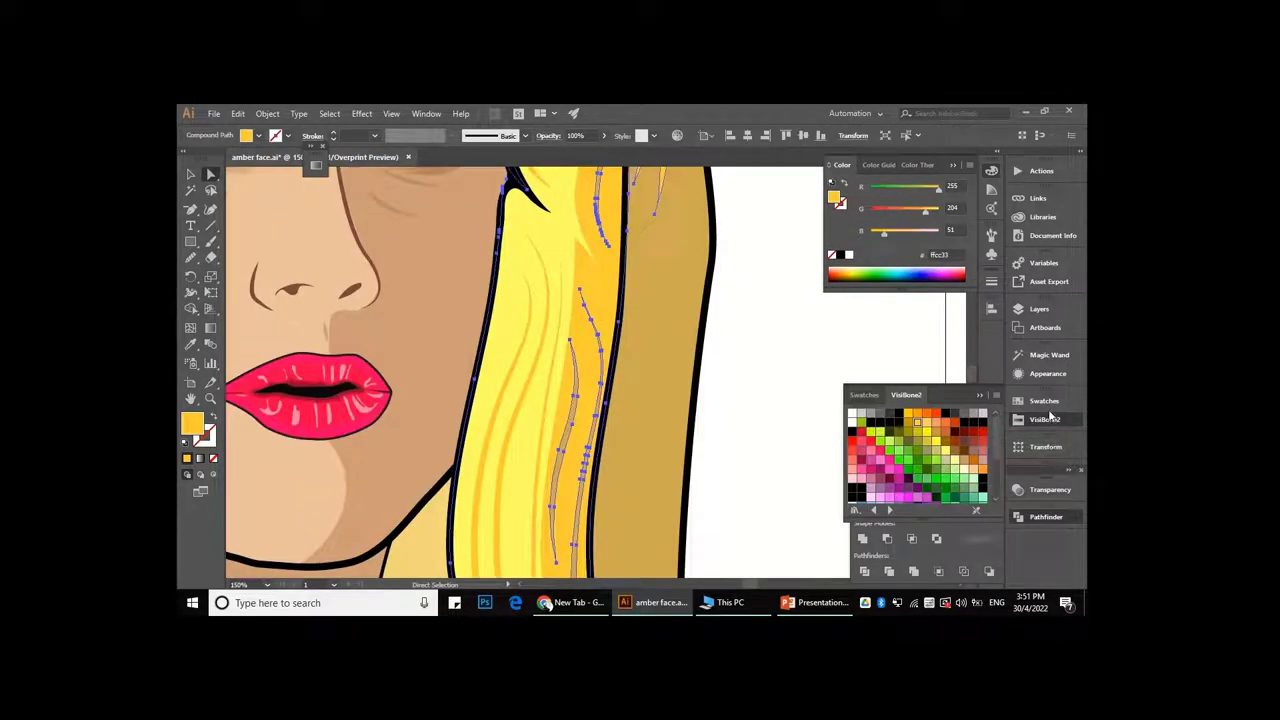
left_click(1041, 400)
left_click(862, 515)
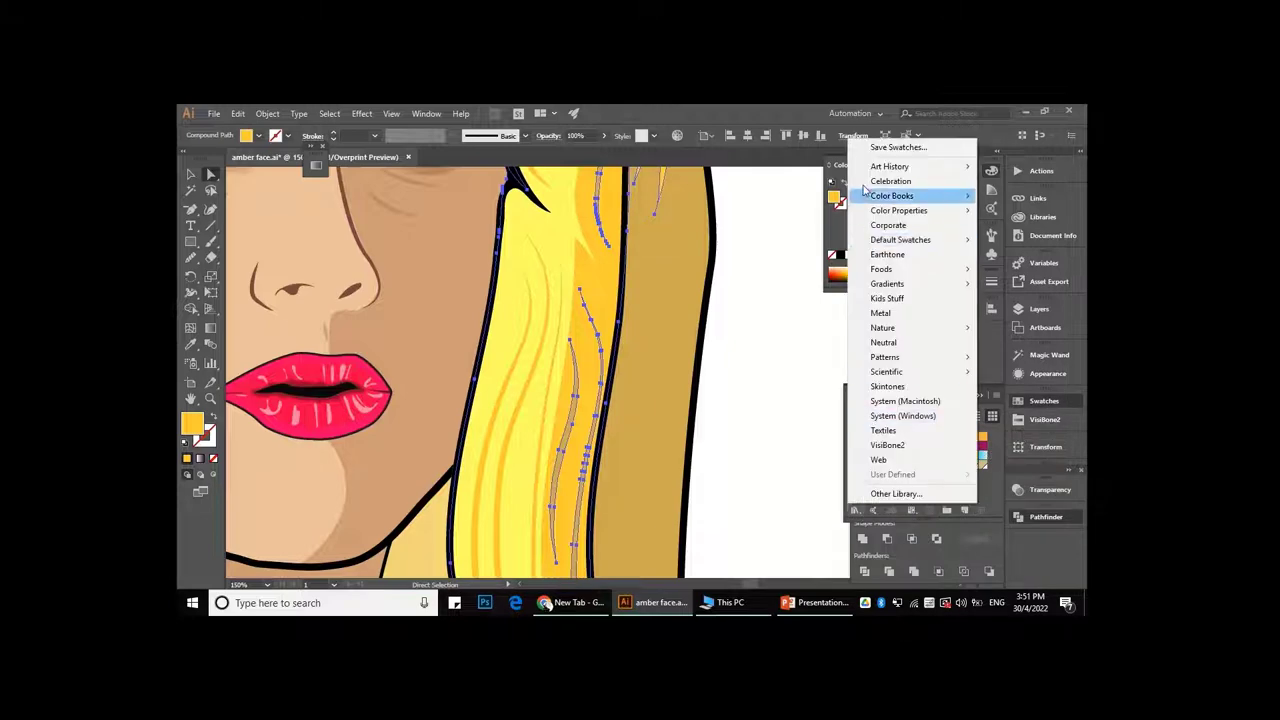
left_click(769, 532)
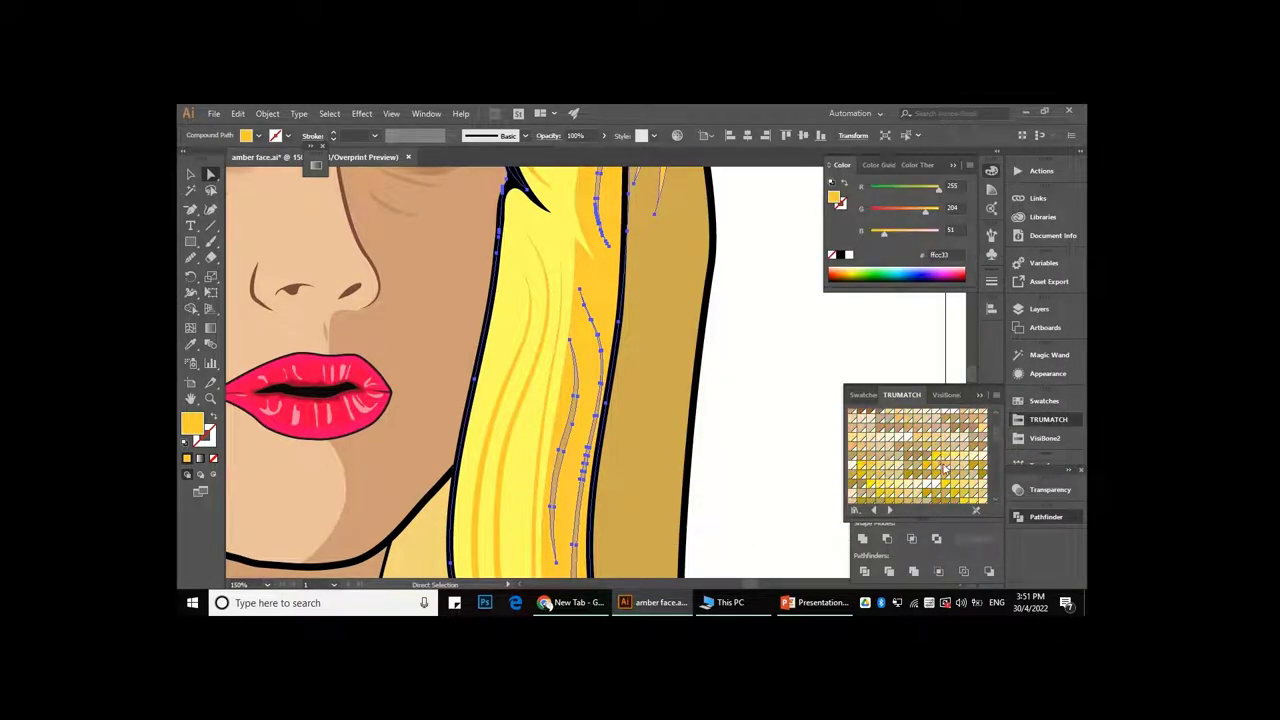
left_click(926, 440)
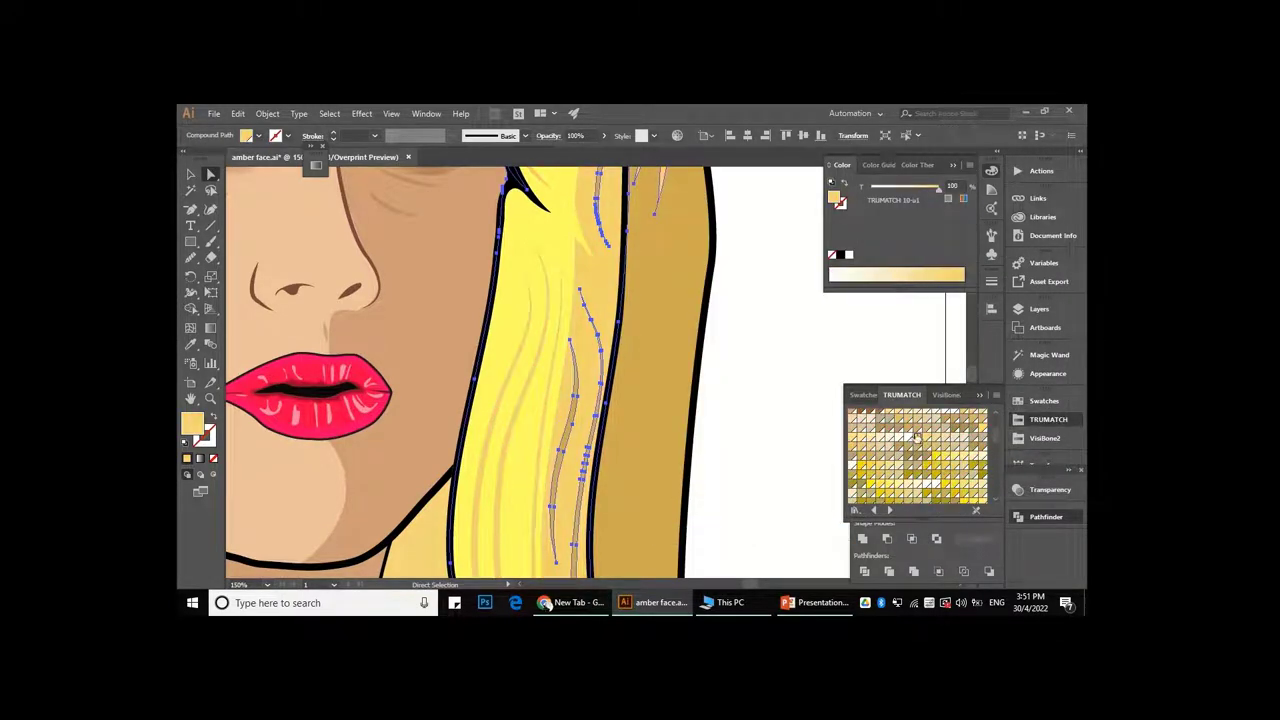
scroll(604, 323, "down", 5)
scroll(604, 323, "down", 2)
scroll(604, 323, "down", 2)
scroll(604, 323, "up", 2)
scroll(604, 323, "up", 2)
scroll(660, 305, "down", 3)
- Show the Layers panel and expand a layer to view its contents
left_click(1057, 309)
left_click(802, 339)
scroll(600, 290, "up", 4)
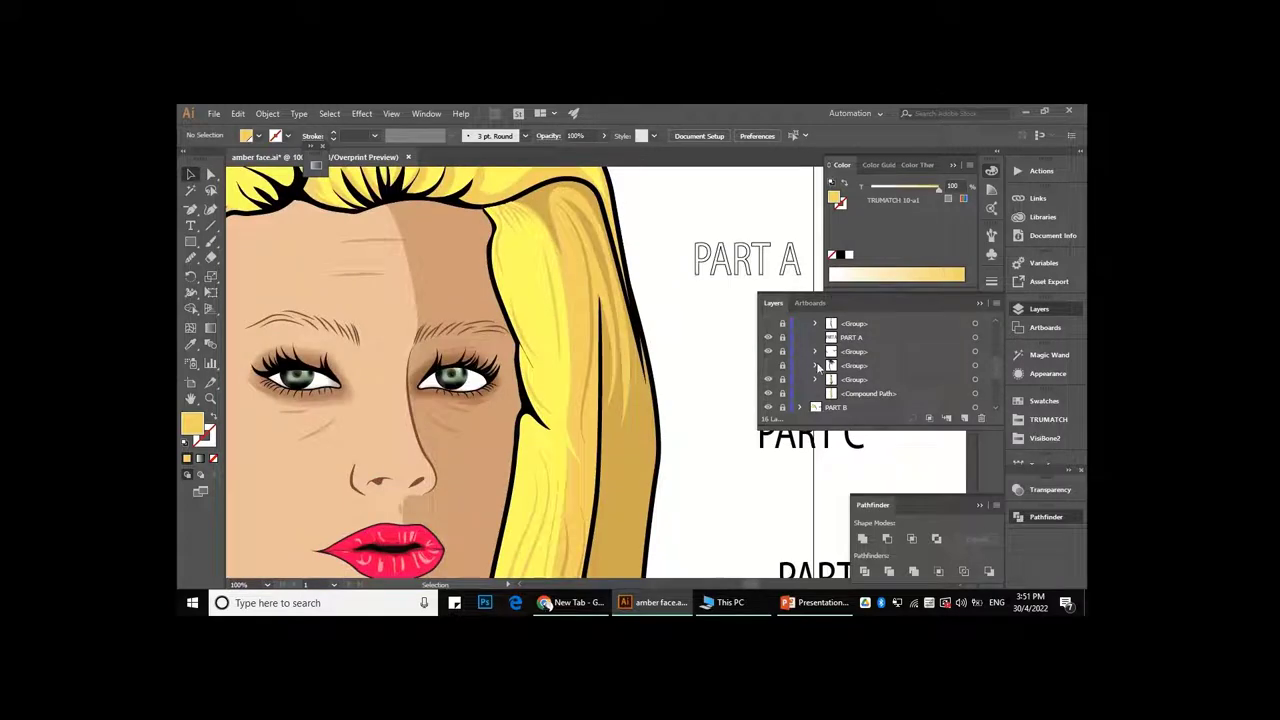
- Nudge an anchor on the hair strand path with Direct Selection
scroll(537, 248, "up", 2)
key("a")
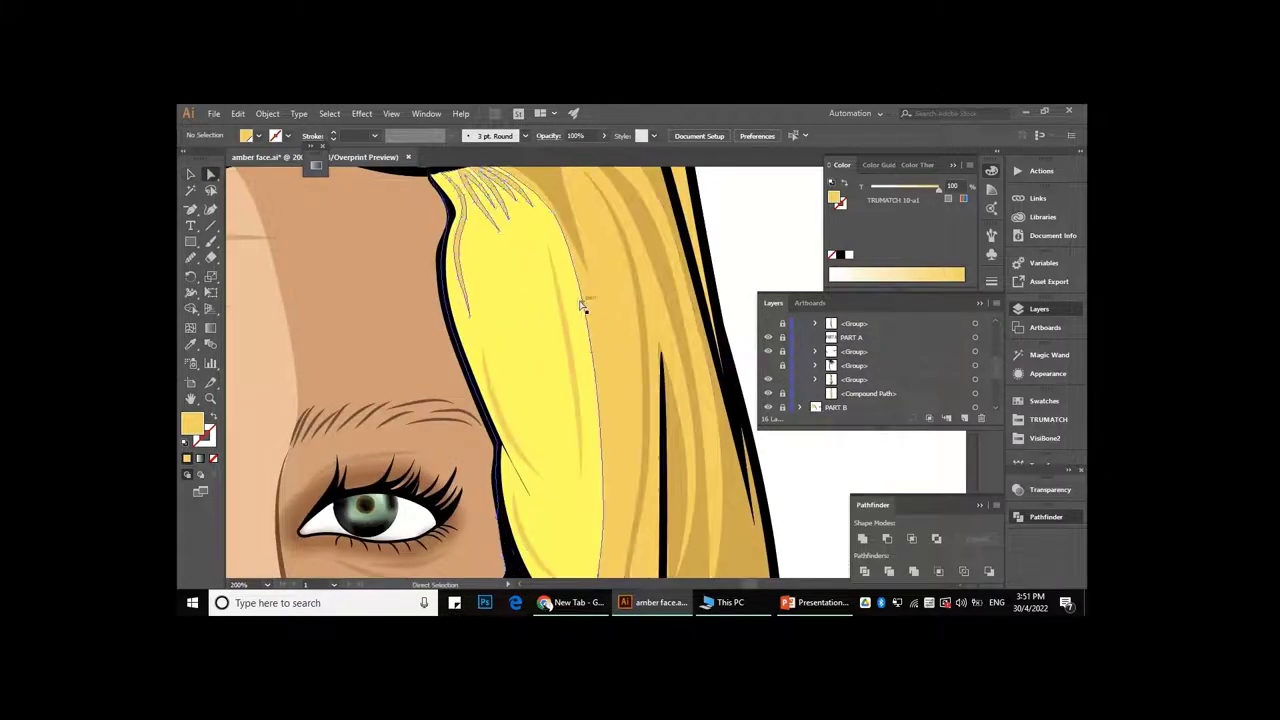
left_click(587, 309)
left_click_drag(577, 310, 586, 300)
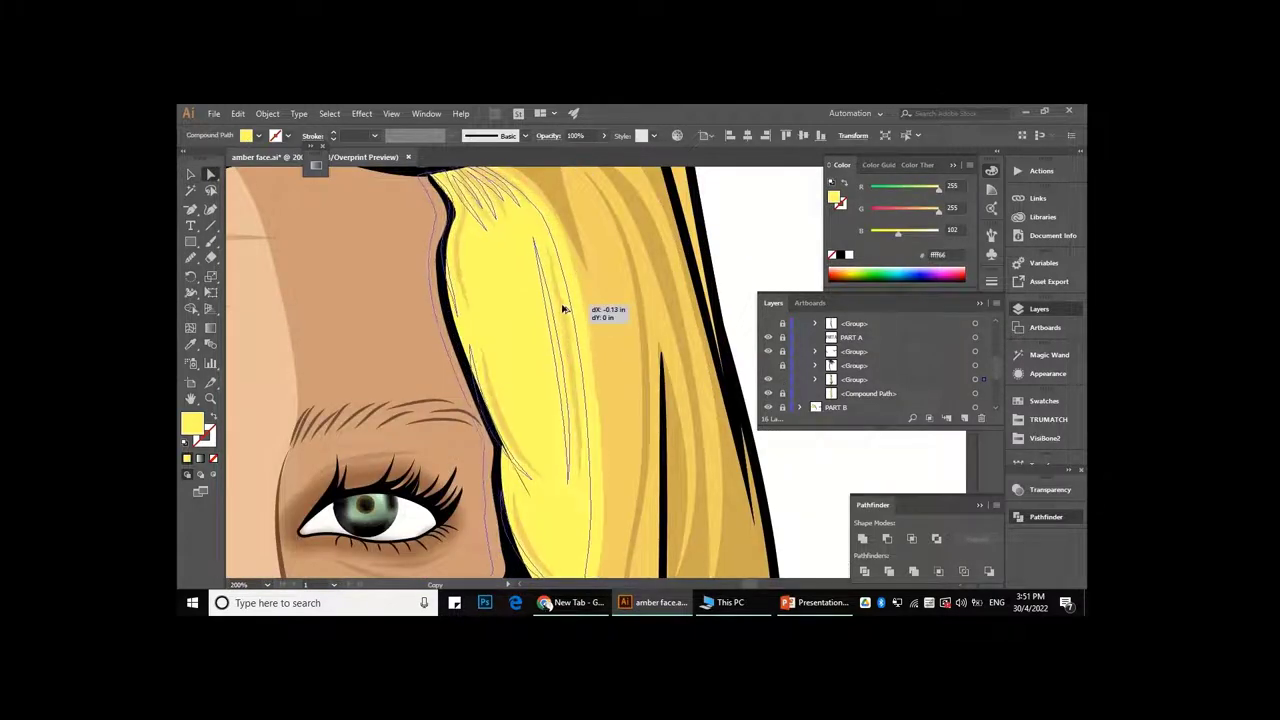
scroll(590, 280, "down", 2)
scroll(600, 300, "up", 2)
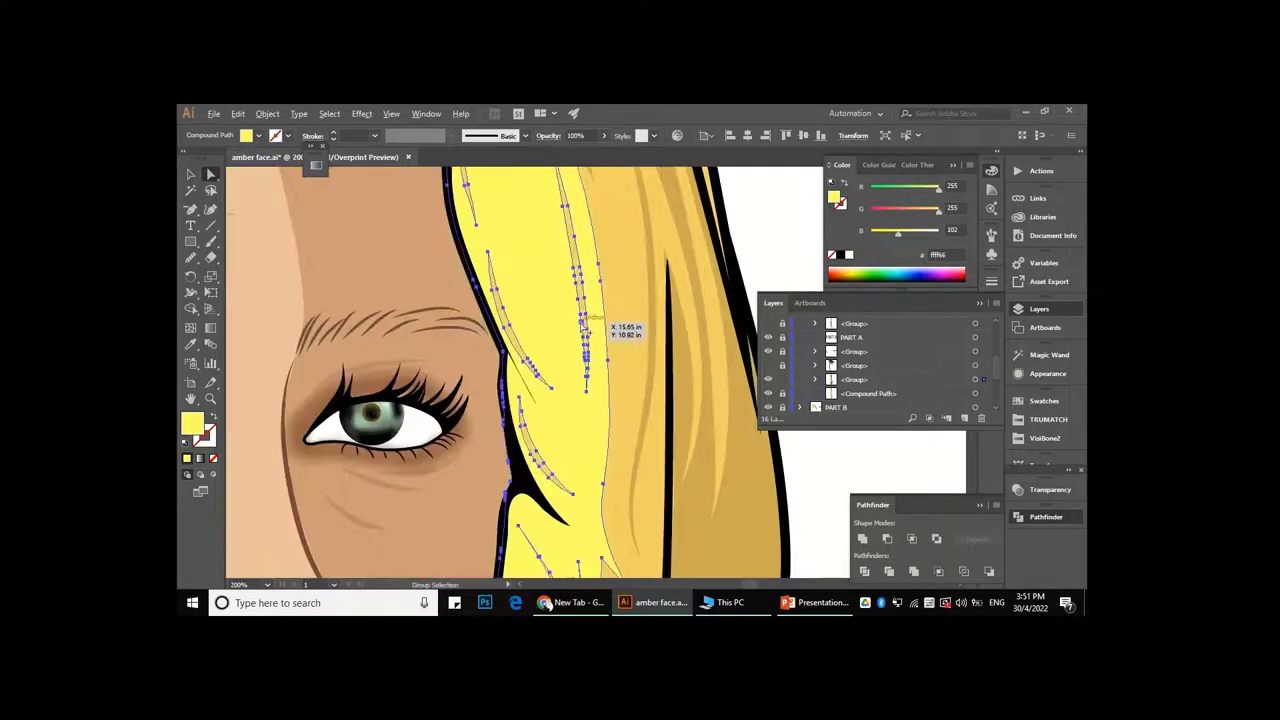
scroll(600, 320, "down", 3)
scroll(566, 305, "down", 1)
key("ctrl+shift+a")
scroll(566, 305, "up", 2)
- Draw a long curved Pen path from the top of the hair down beside the face, filled white
key("p")
scroll(543, 220, "up", 2)
left_click(496, 180)
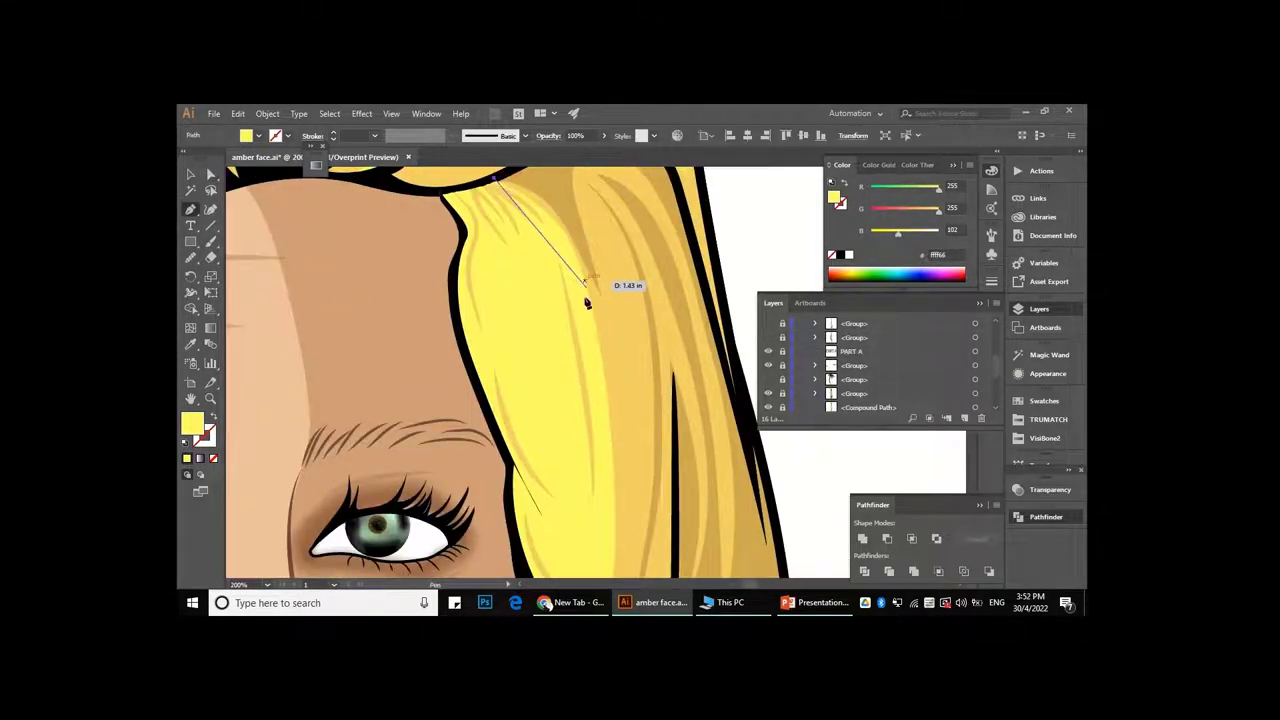
left_click_drag(595, 378, 600, 555)
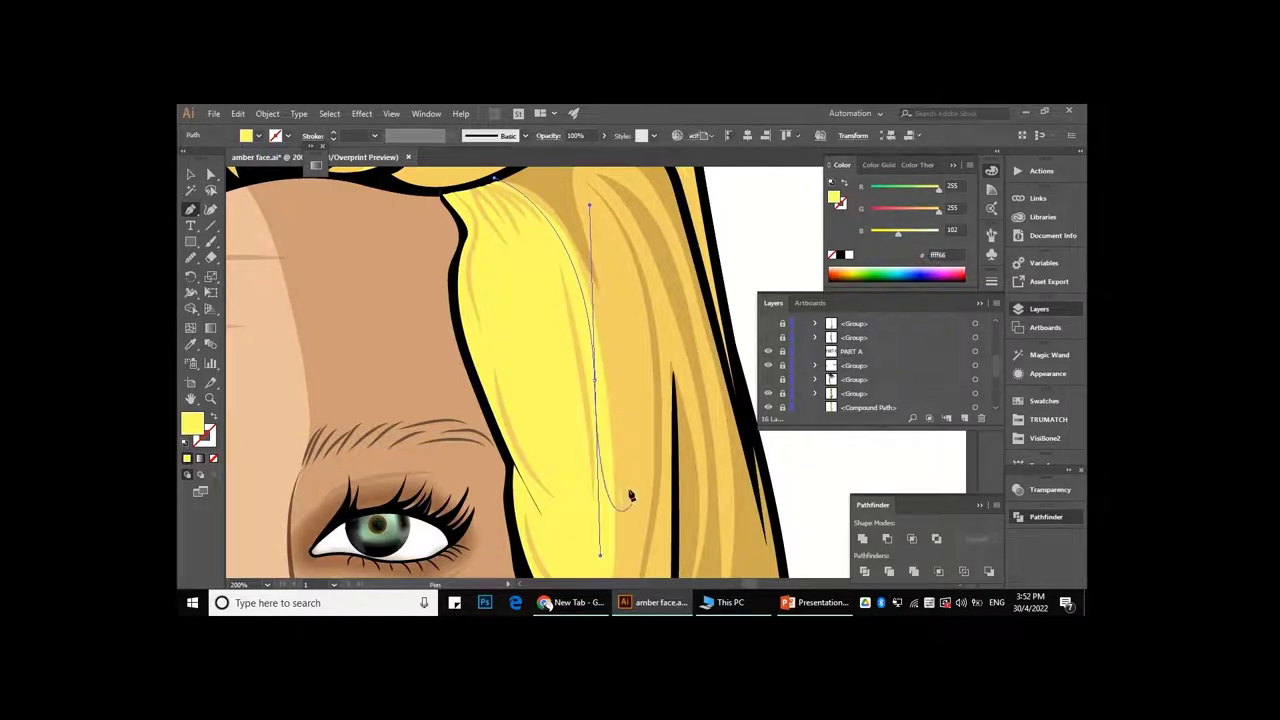
scroll(597, 388, "down", 3)
scroll(600, 363, "up", 2)
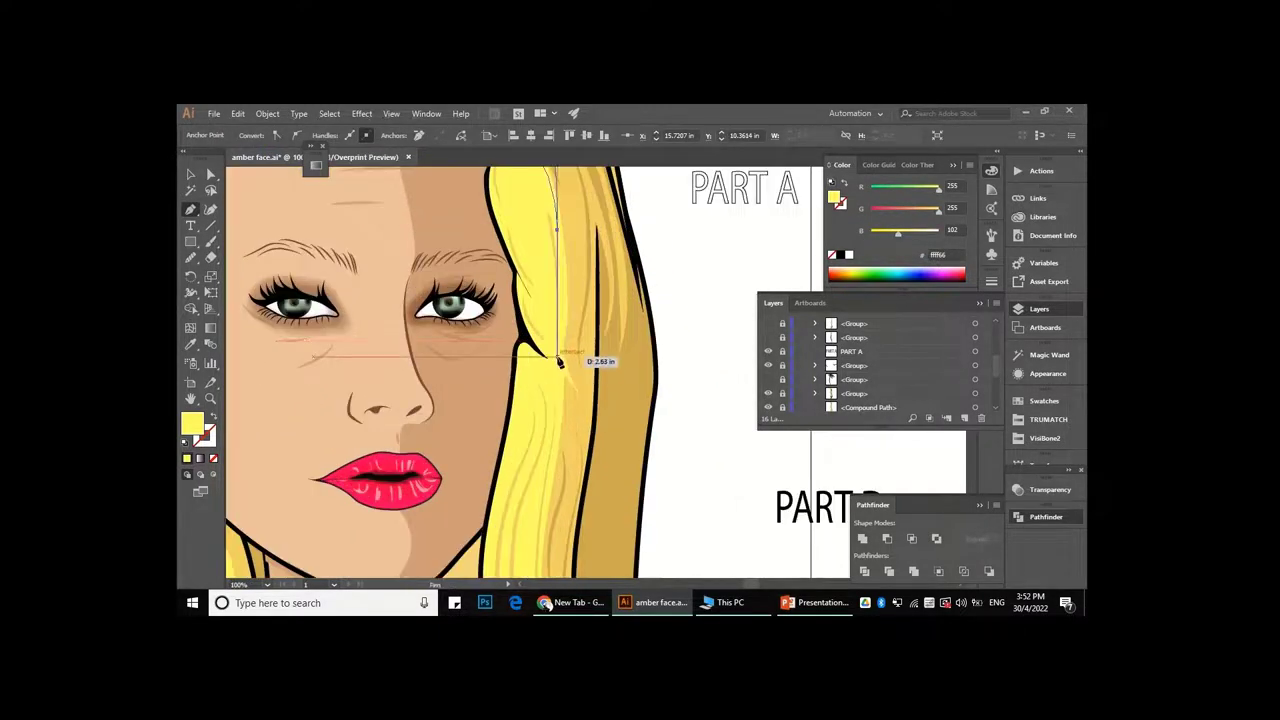
scroll(574, 365, "up", 1)
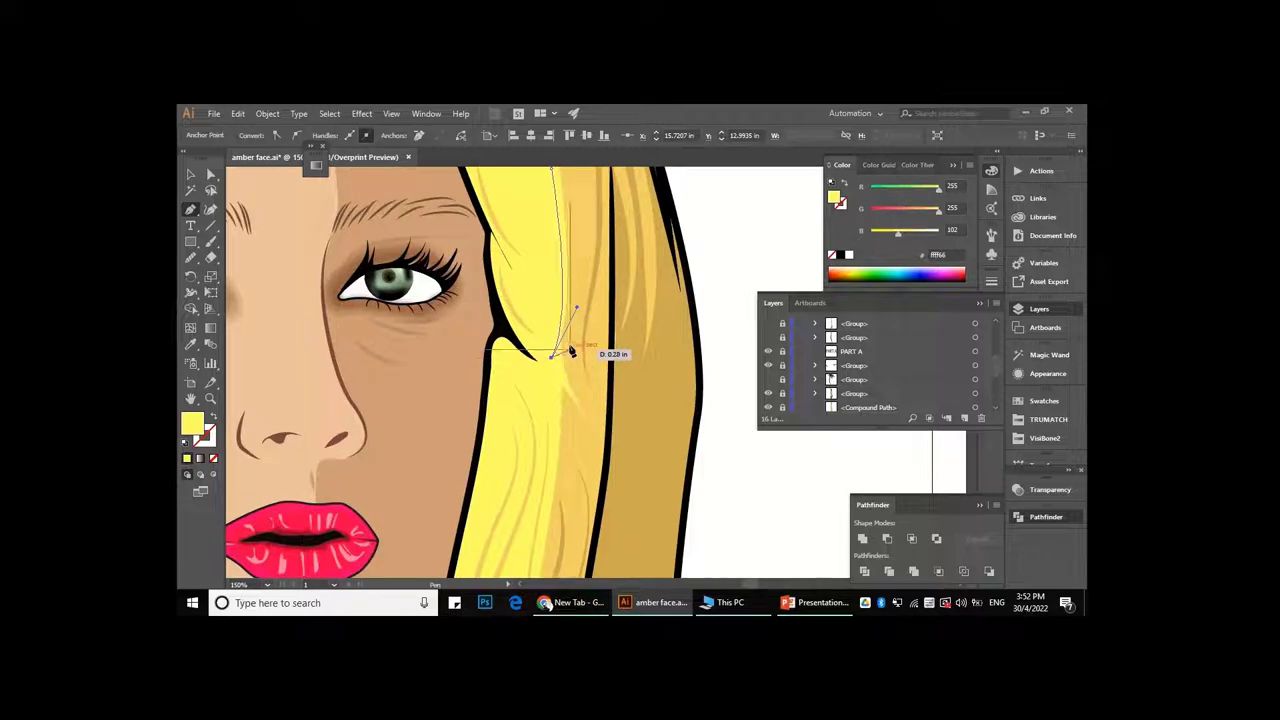
scroll(600, 410, "up", 3)
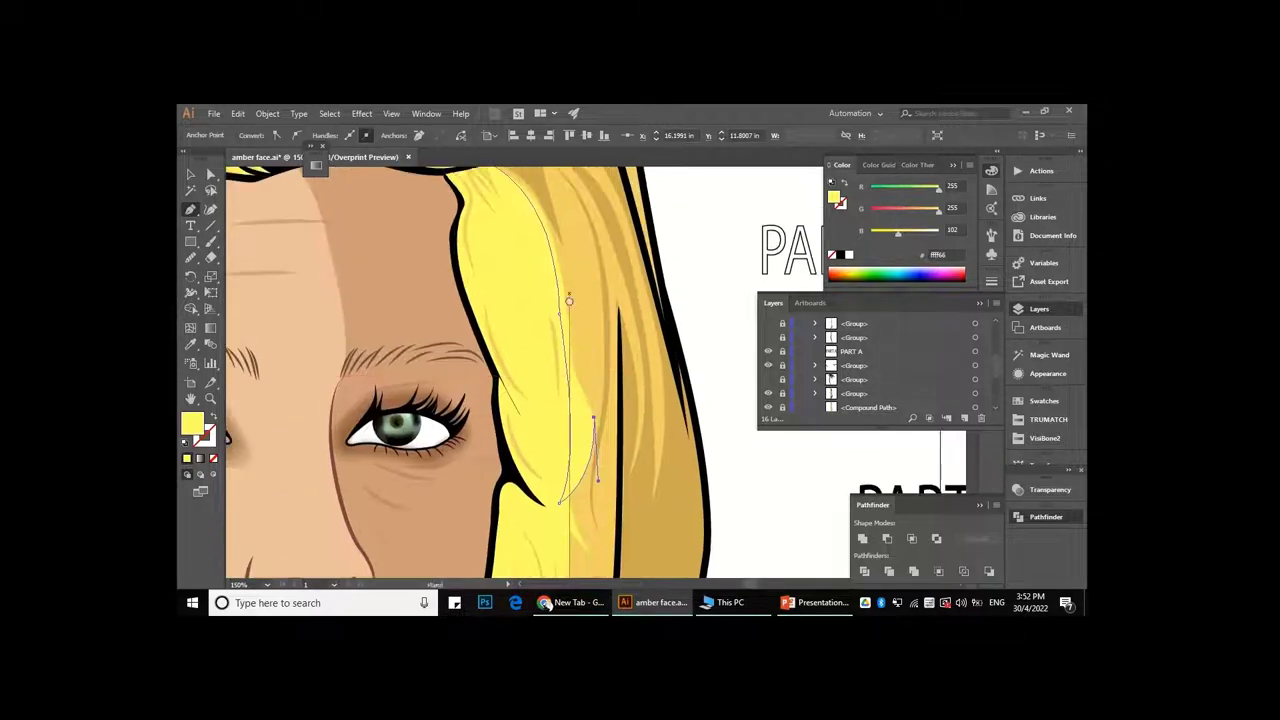
scroll(568, 300, "up", 2)
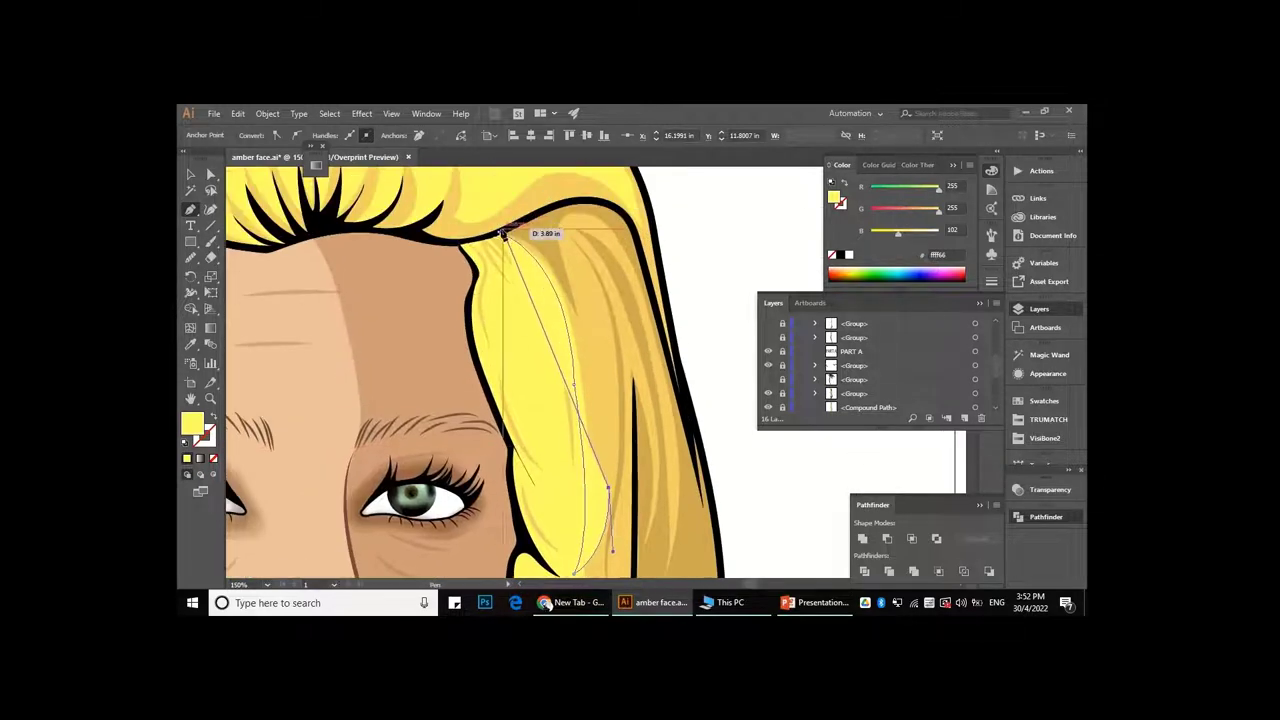
left_click(850, 256)
scroll(689, 271, "up", 1)
left_click_drag(618, 299, 544, 374)
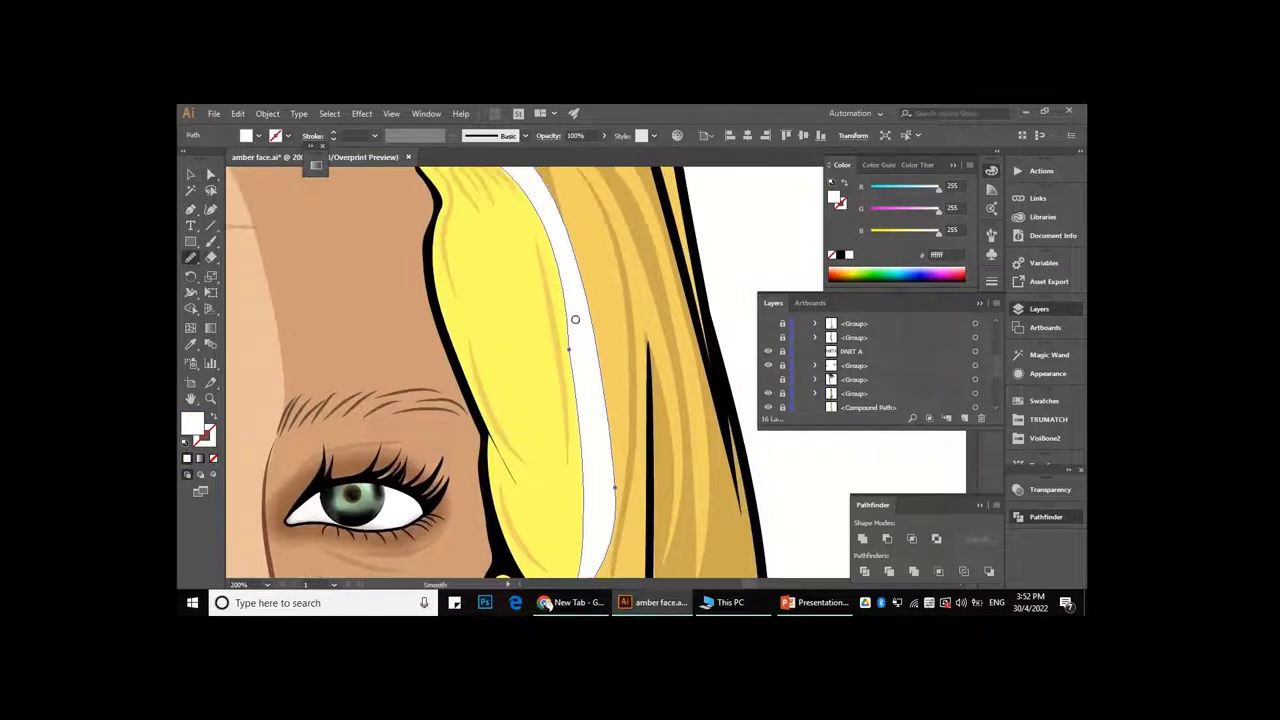
- Draw a short white freehand highlight stroke in the hair beside the right eye
key("a")
key("ctrl+shift+a")
scroll(575, 300, "down", 2)
scroll(575, 280, "down", 1)
scroll(571, 251, "up", 2)
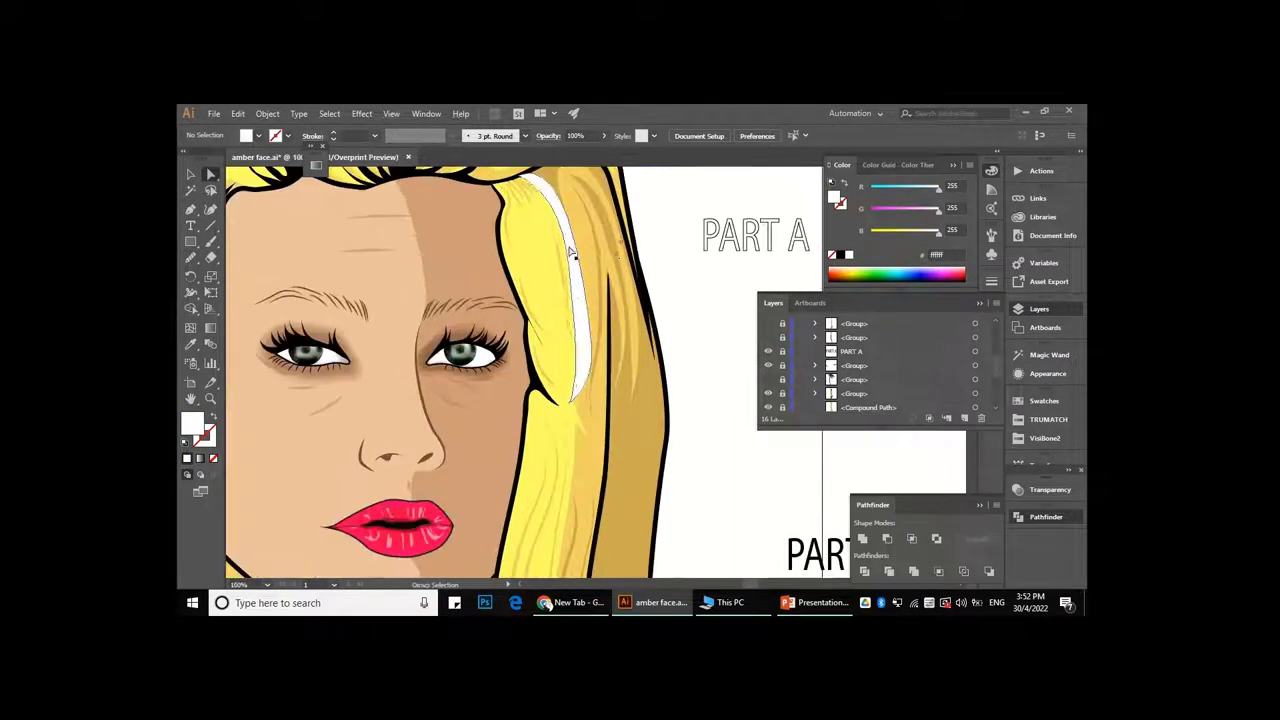
scroll(599, 257, "up", 1)
left_click_drag(190, 257, 250, 265)
scroll(480, 335, "up", 2)
scroll(476, 282, "up", 1)
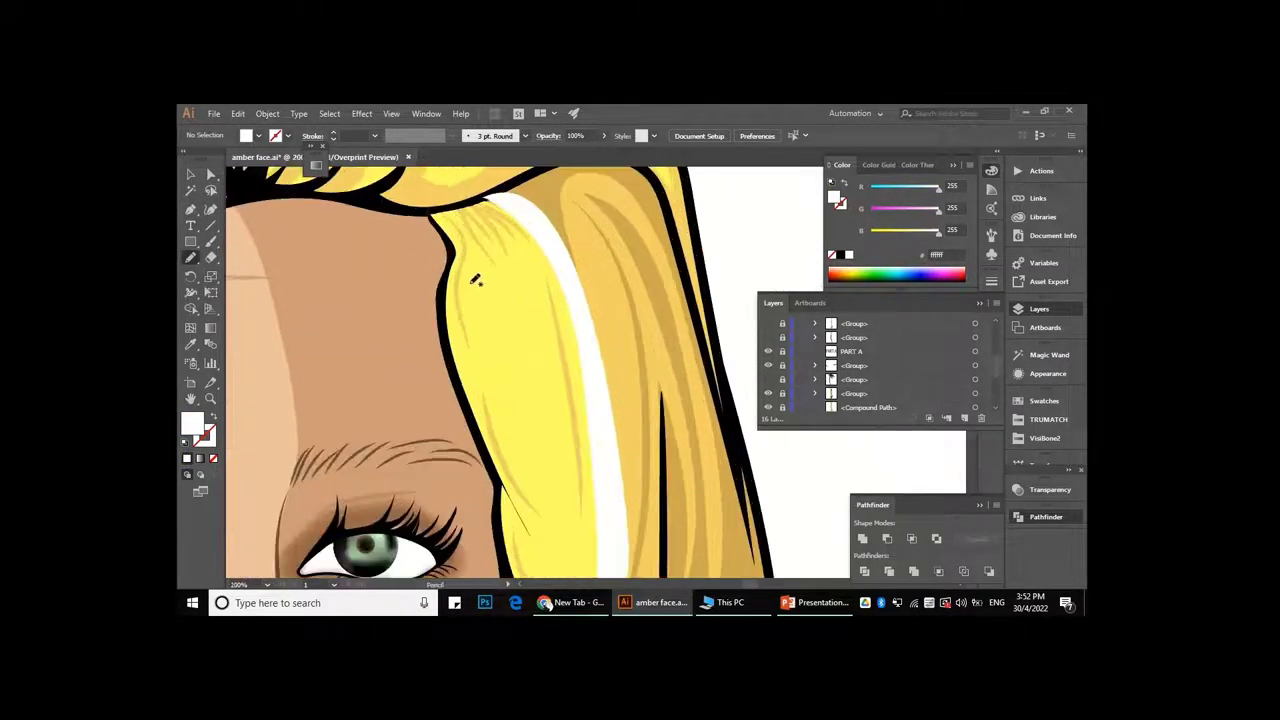
left_click_drag(542, 465, 562, 457)
scroll(558, 400, "down", 2)
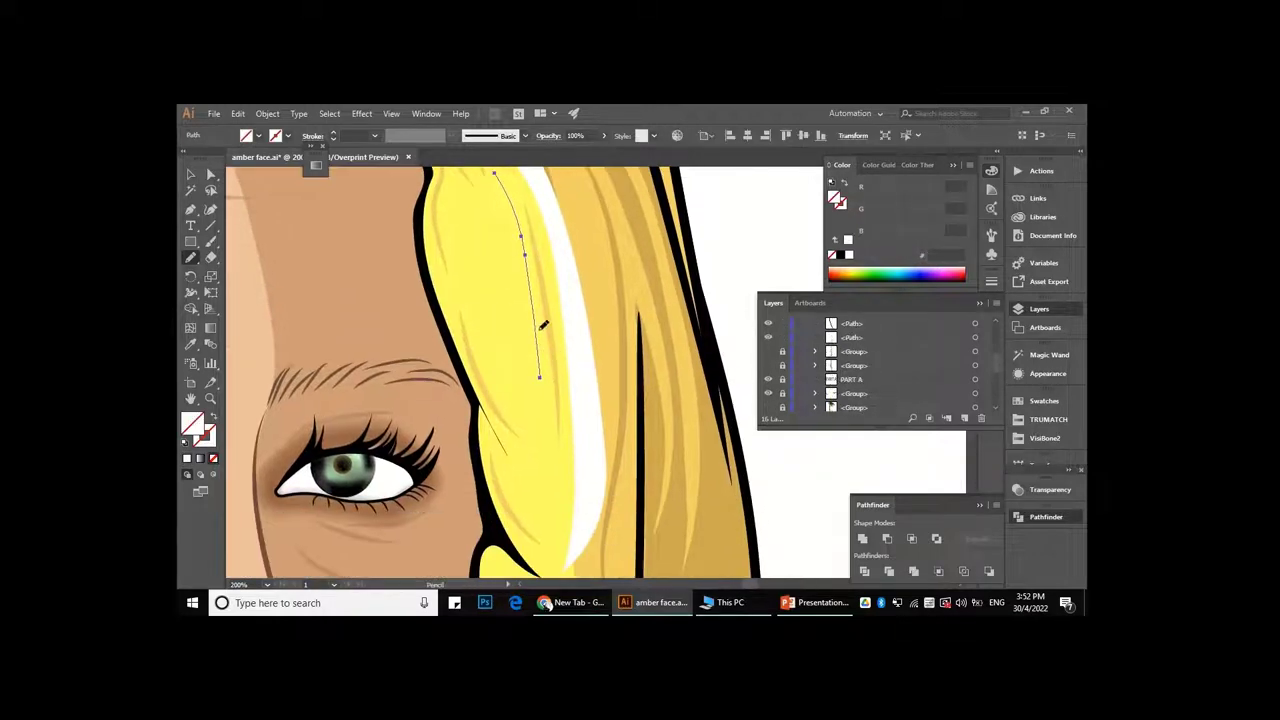
key("v")
left_click(573, 357)
- Draw a closed spiky white highlight shape on the hair with the Pen tool
scroll(601, 378, "down", 3)
scroll(601, 378, "up", 3)
scroll(523, 323, "up", 1)
left_click(523, 323)
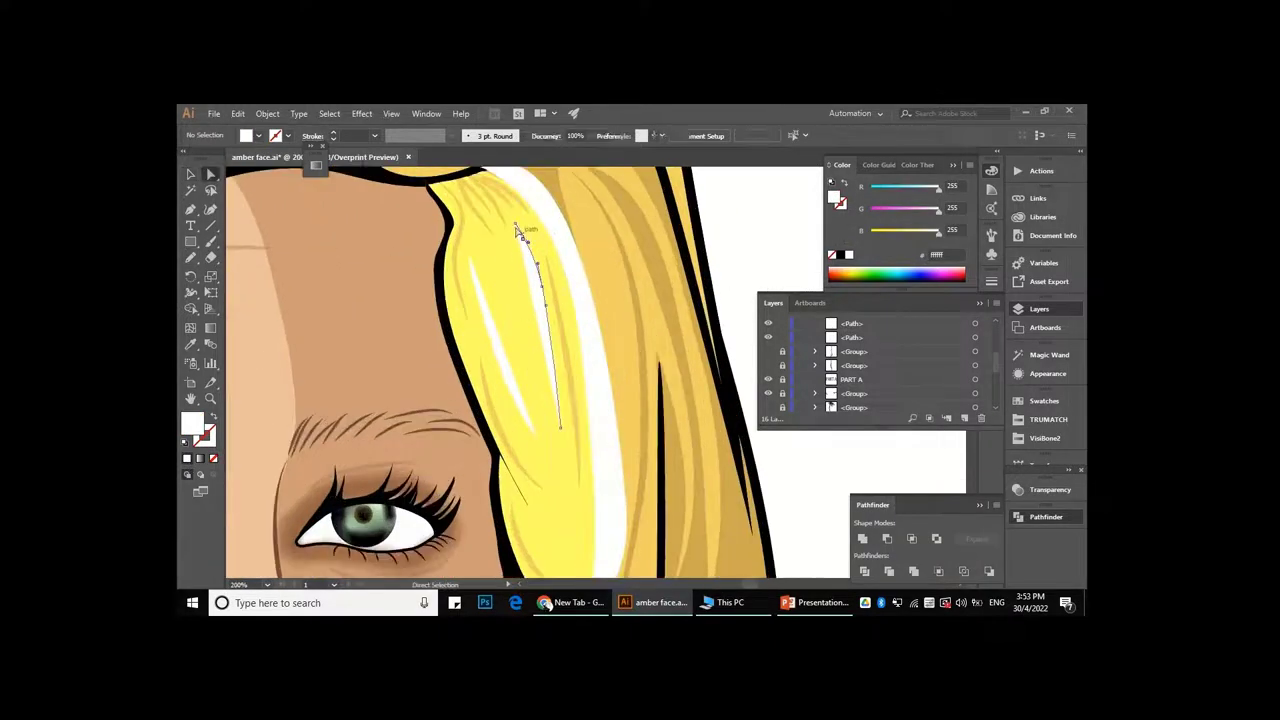
key("p")
left_click(533, 312)
left_click(506, 242)
left_click(483, 258)
left_click(497, 298)
left_click(510, 315)
left_click(526, 334)
left_click(478, 262)
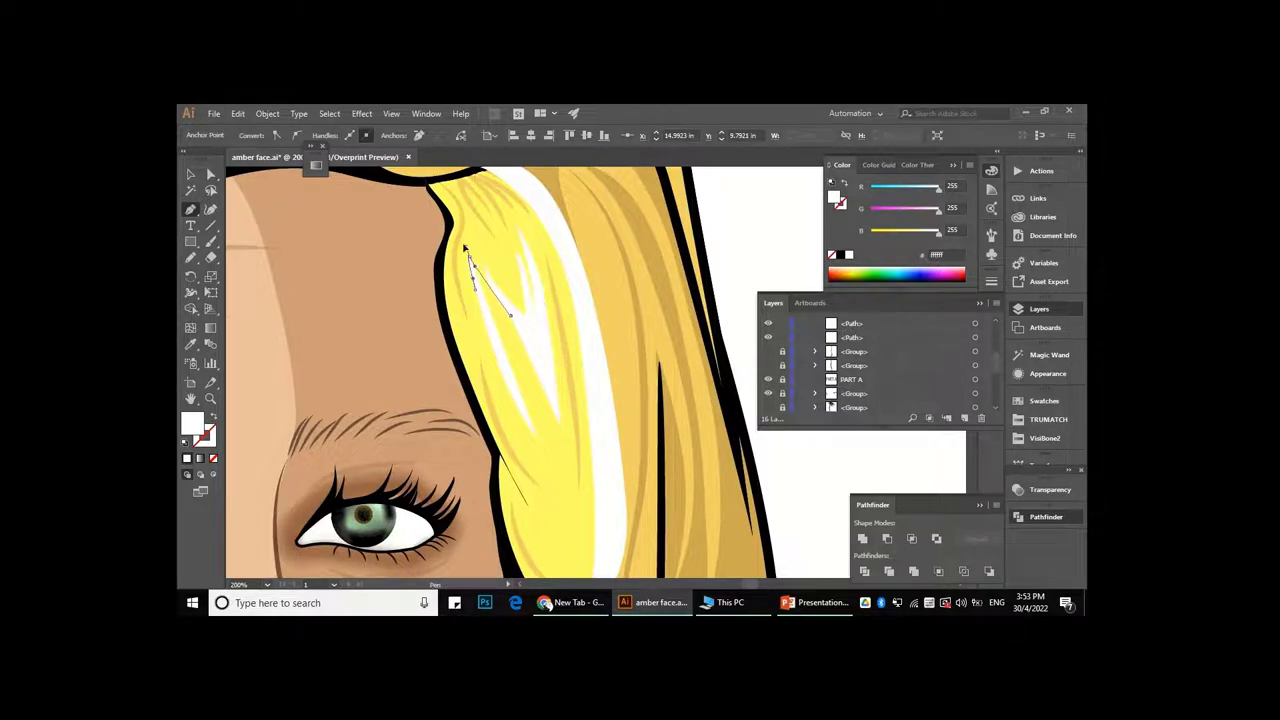
- Add a second spiky highlight lower down and redraw its edges into cleaner spikes
left_click_drag(515, 372, 541, 380)
left_click(546, 421)
left_click(559, 428)
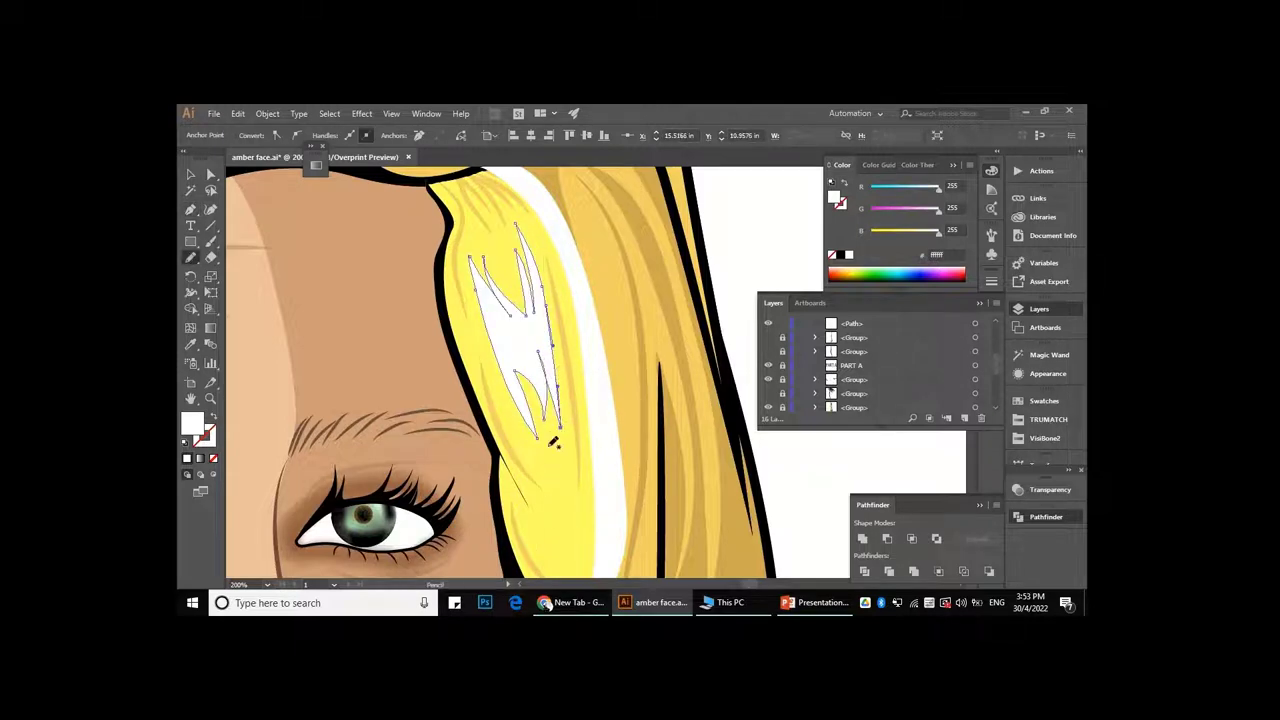
scroll(553, 443, "up", 2)
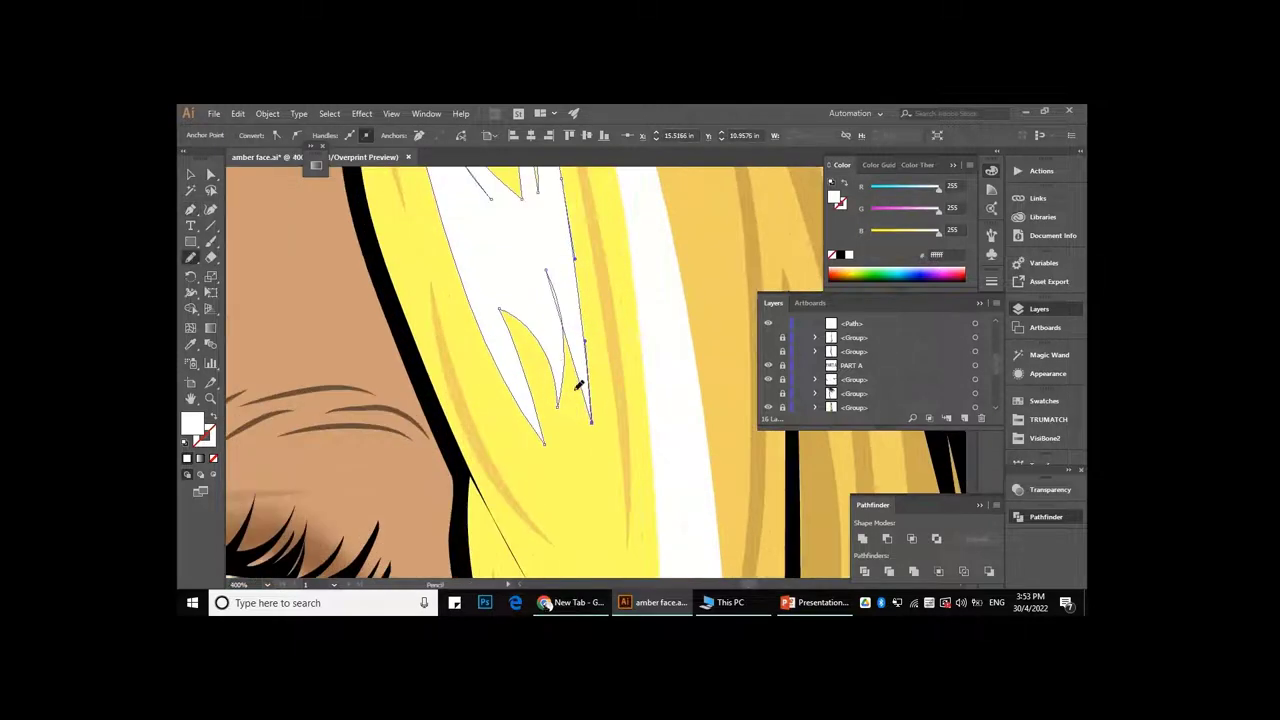
left_click(505, 306)
scroll(538, 373, "down", 1)
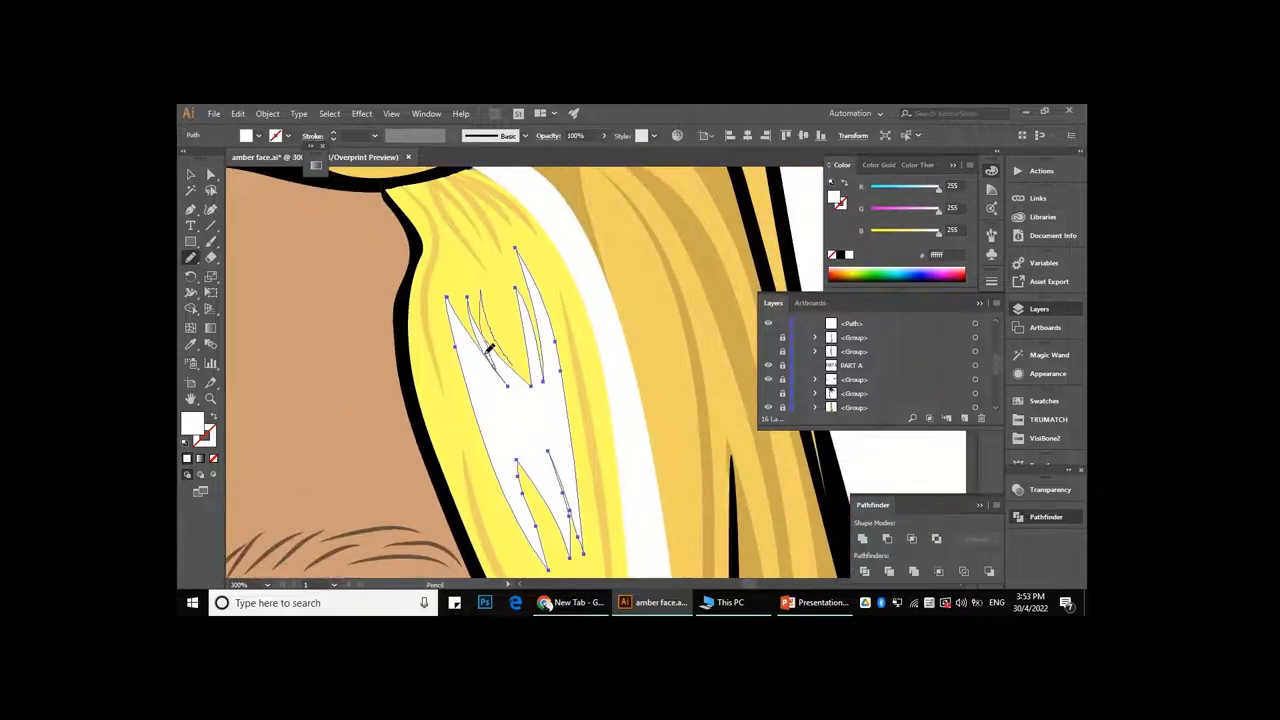
left_click_drag(468, 332, 525, 372)
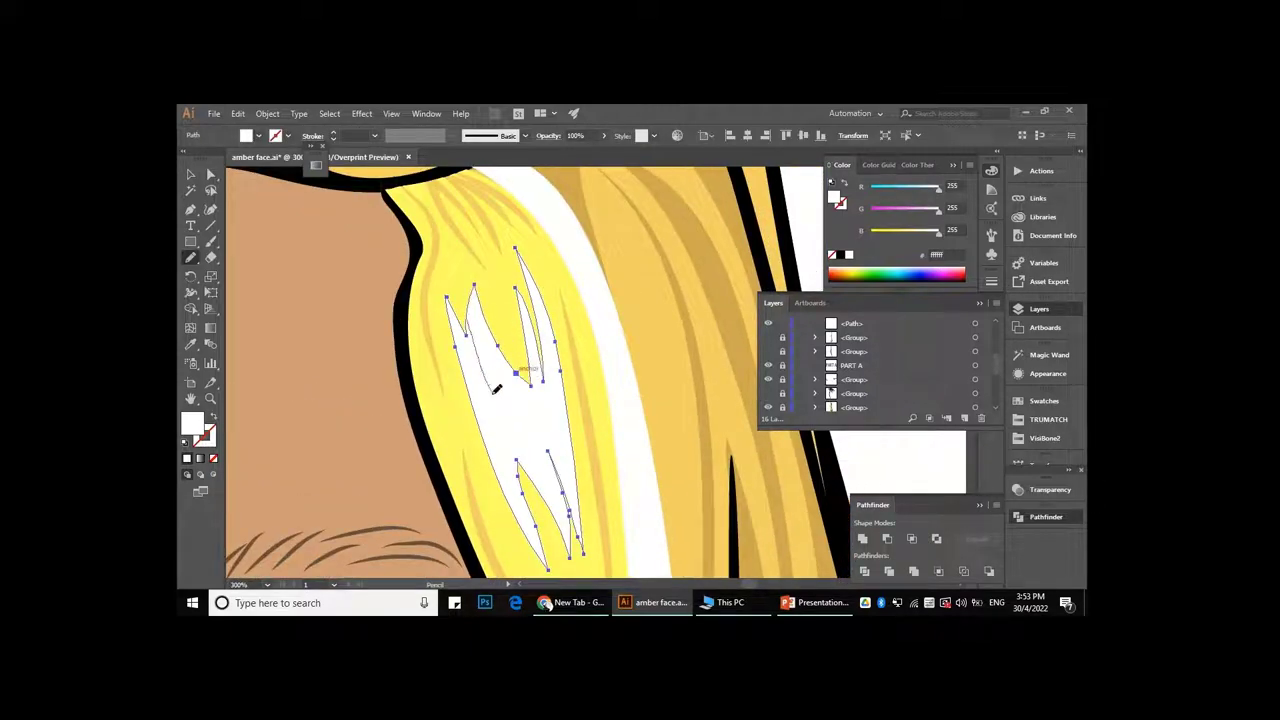
scroll(466, 322, "down", 2)
scroll(646, 374, "down", 2)
scroll(508, 334, "up", 3)
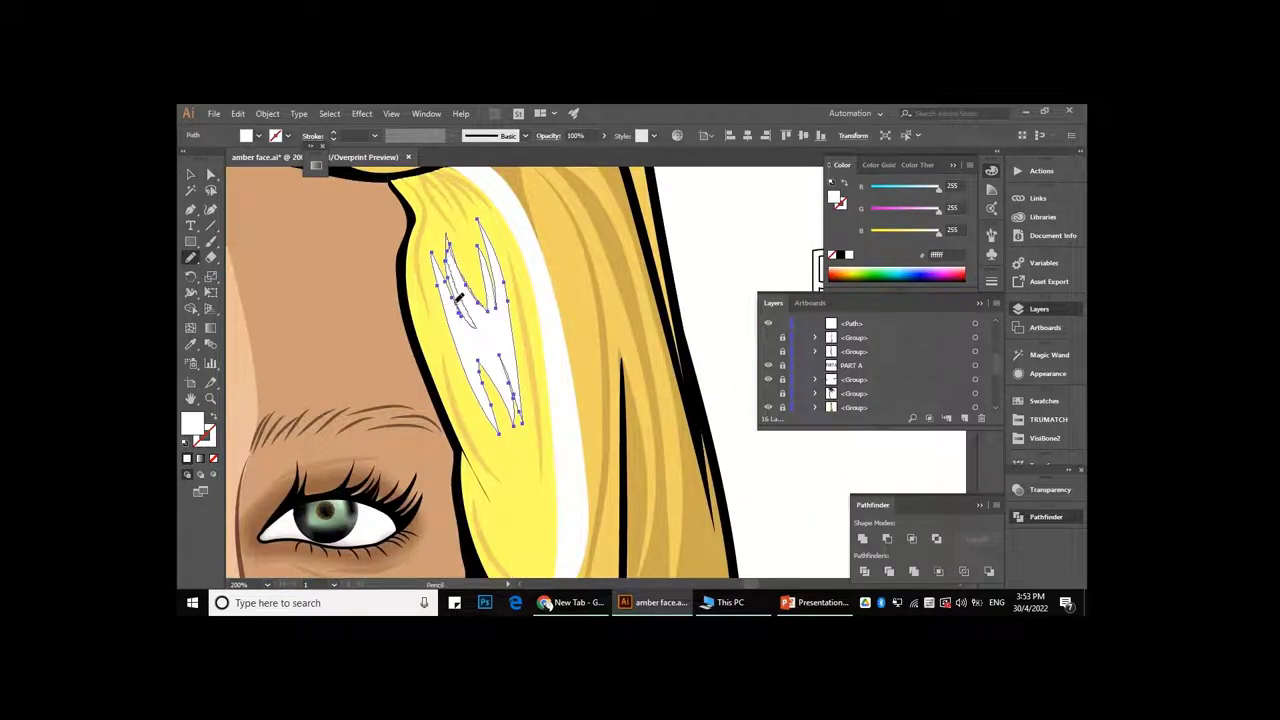
scroll(440, 350, "up", 1)
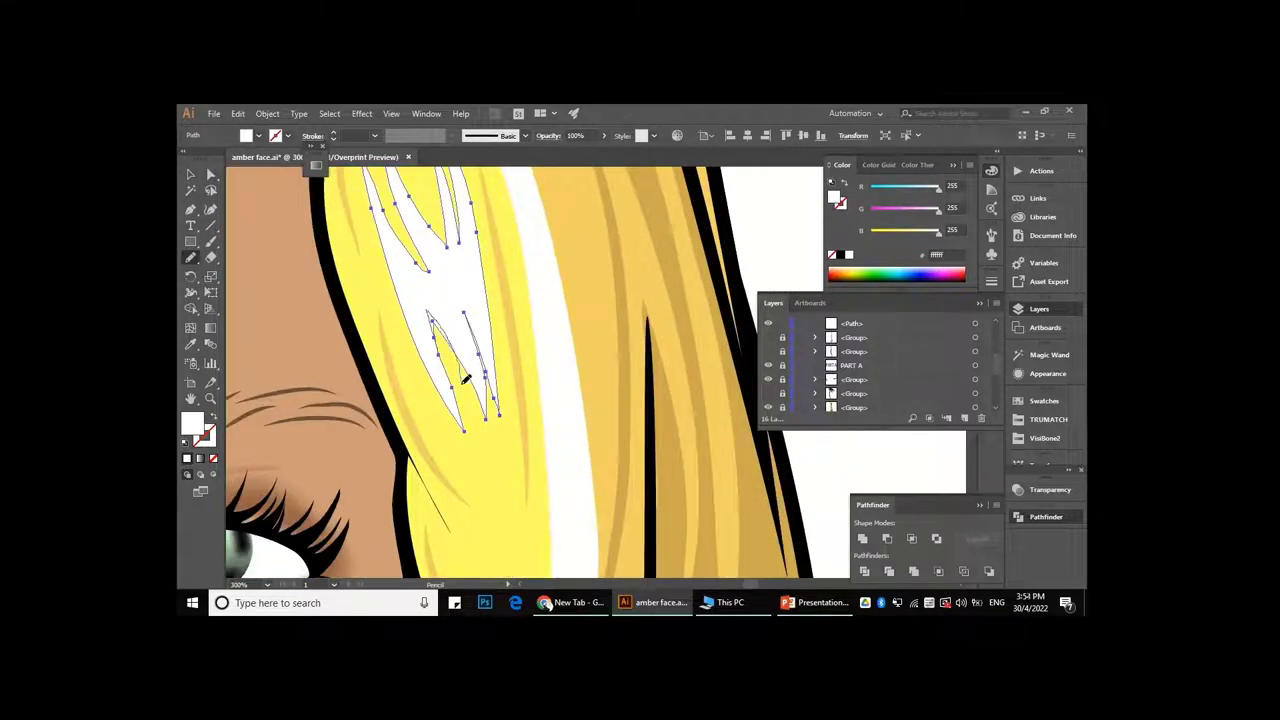
left_click_drag(496, 398, 503, 333)
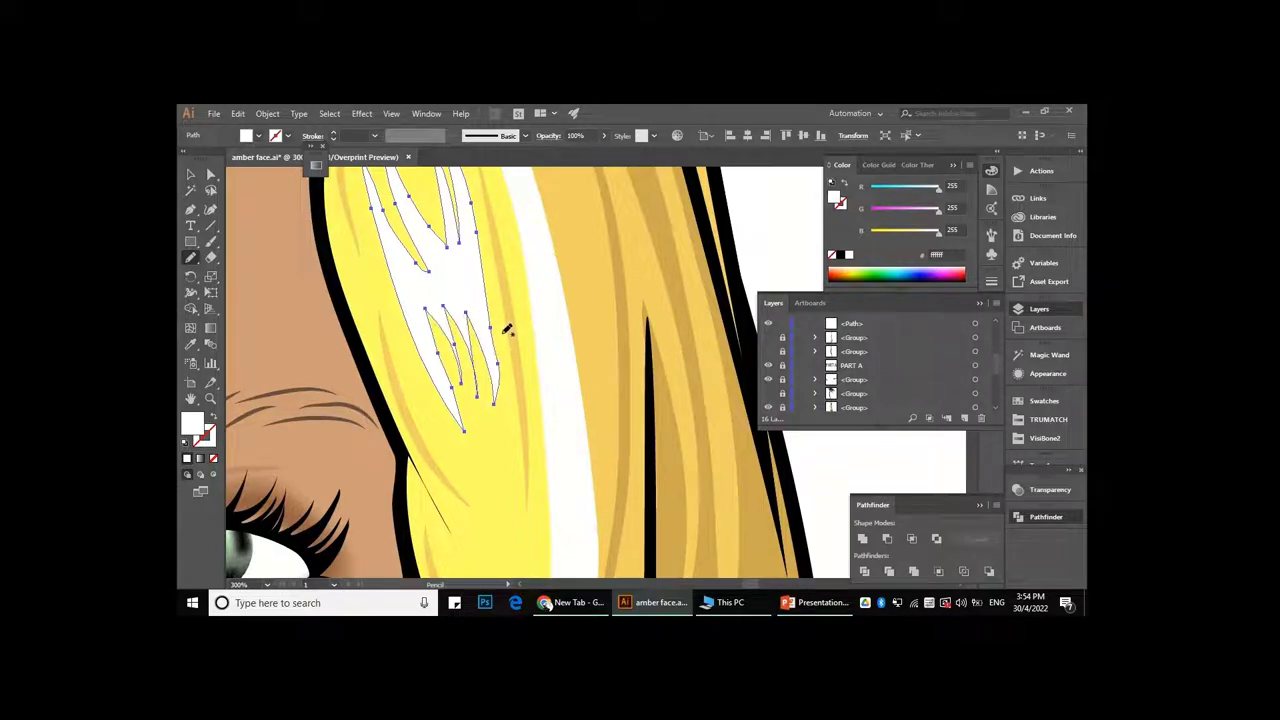
- Pencil another white strand into the hair, then select the new highlight strokes
key("ctrl+shift+a")
scroll(497, 330, "down", 3)
scroll(560, 330, "down", 2)
scroll(606, 337, "up", 2)
scroll(548, 265, "up", 2)
left_click(437, 337)
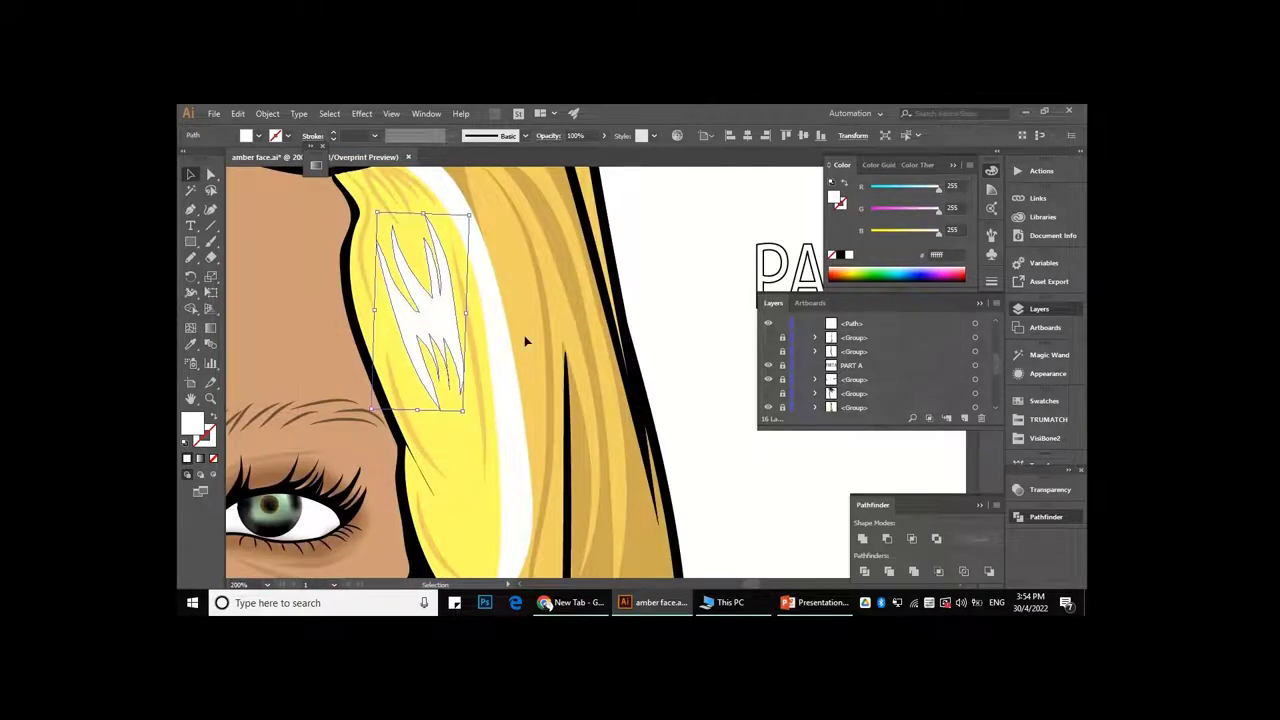
key("ctrl+shift+a")
scroll(521, 350, "down", 2)
scroll(490, 330, "up", 2)
scroll(468, 311, "up", 1)
key("n")
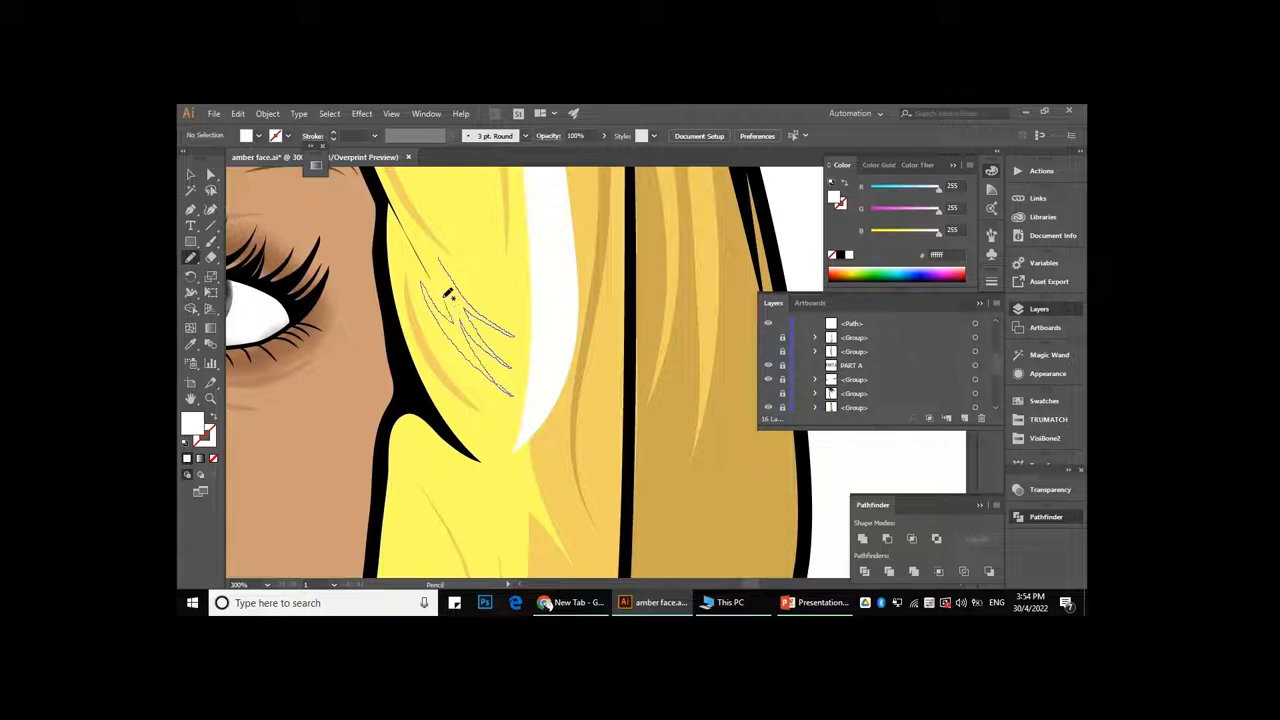
left_click_drag(445, 272, 512, 336)
scroll(575, 434, "down", 2)
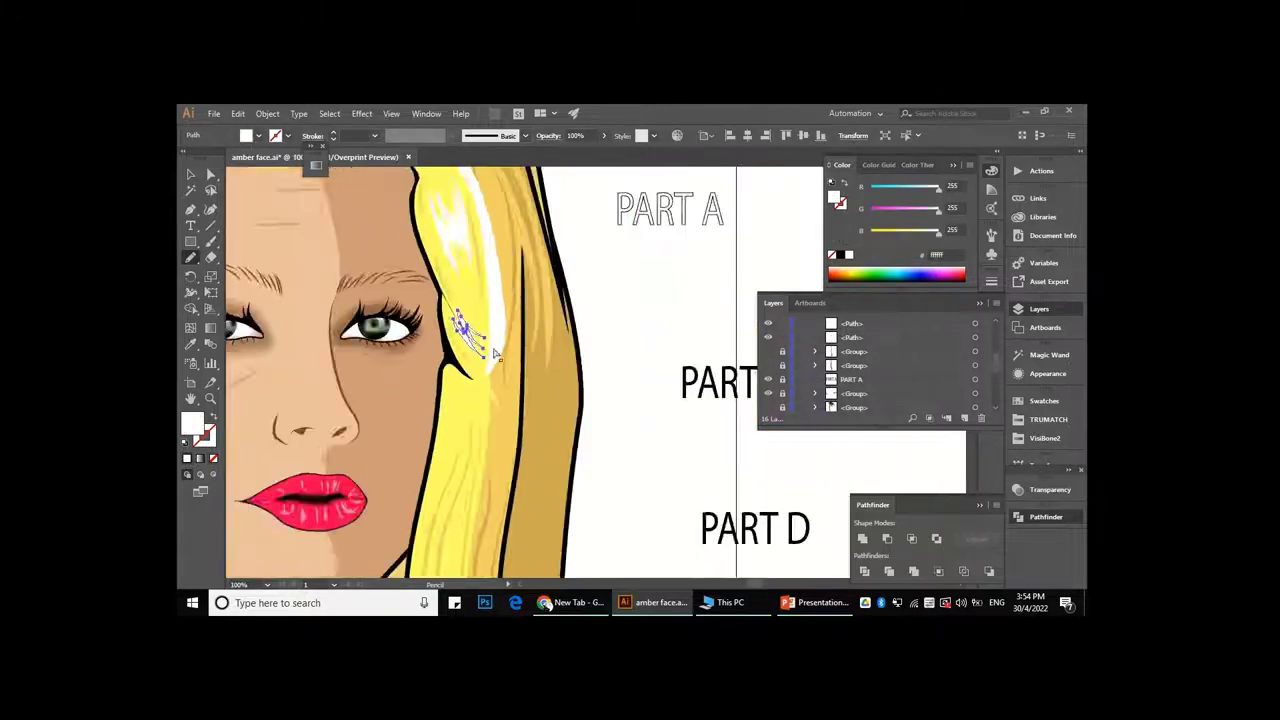
scroll(575, 434, "down", 1)
scroll(540, 390, "up", 3)
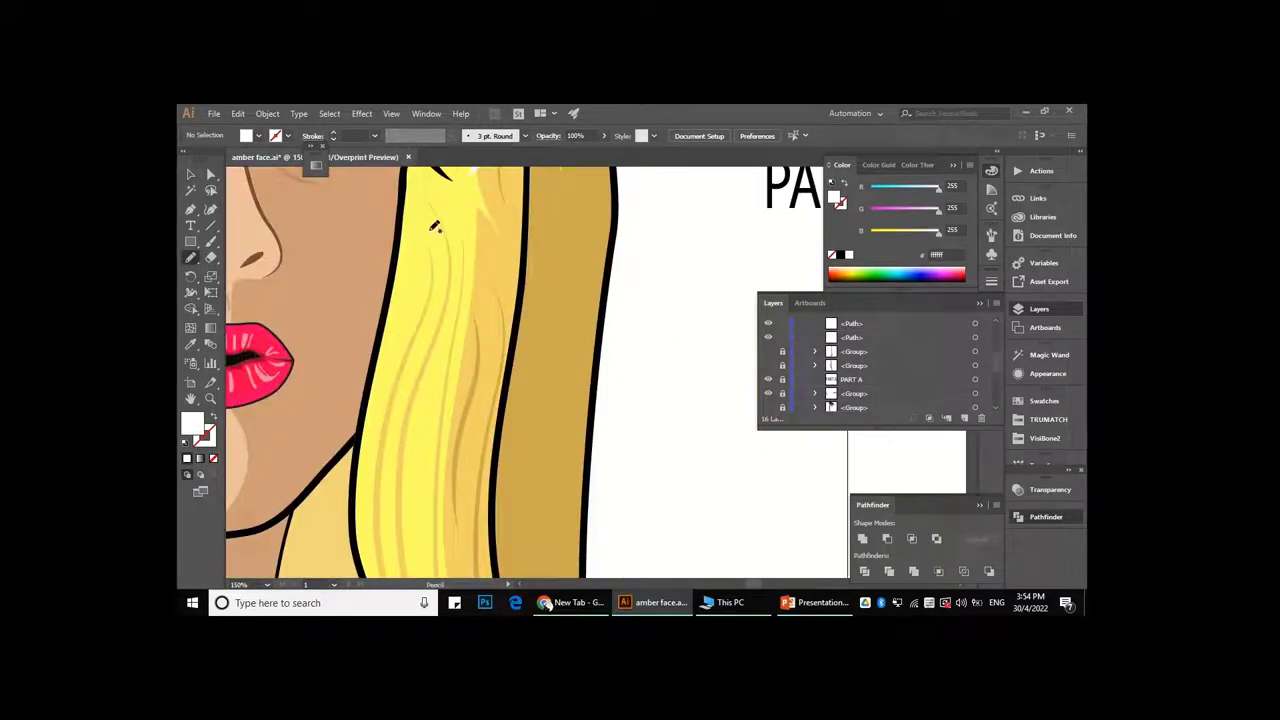
left_click(797, 340)
scroll(523, 391, "down", 3)
scroll(523, 391, "up", 1)
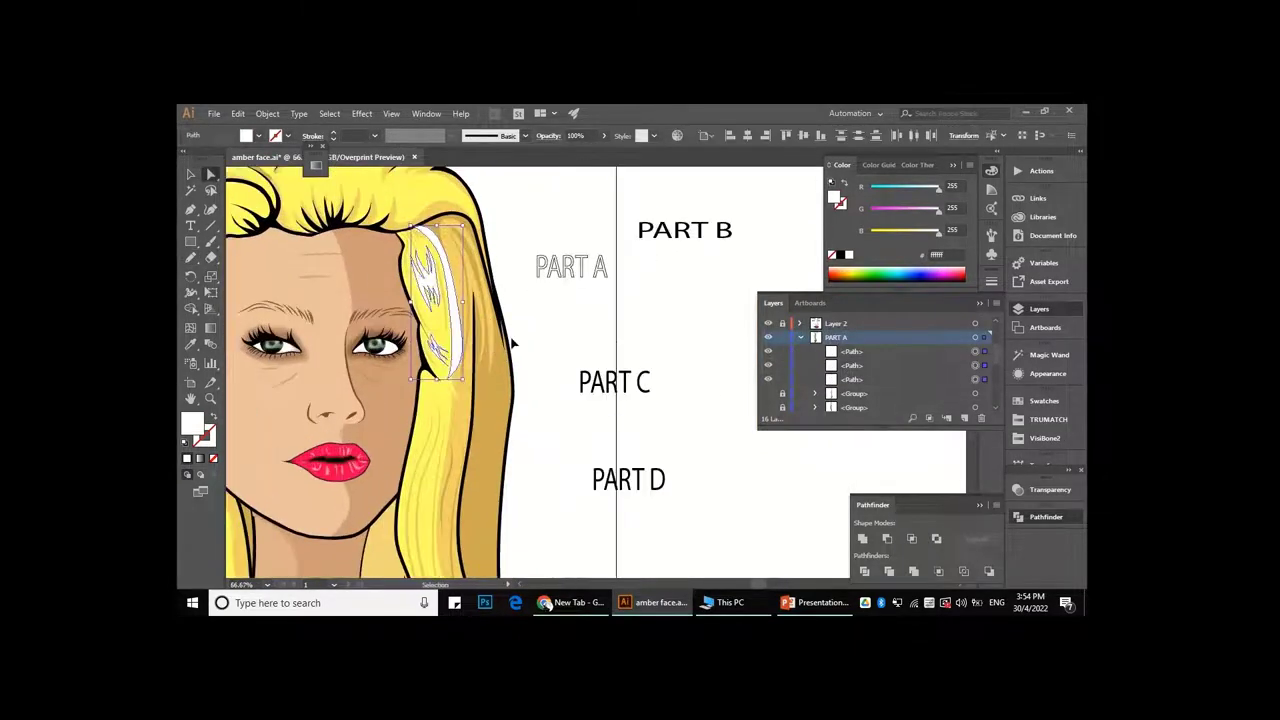
- Rename the hair-highlight group to 'white' in the Layers panel
double_click(835, 352)
type("white")
key("Return")
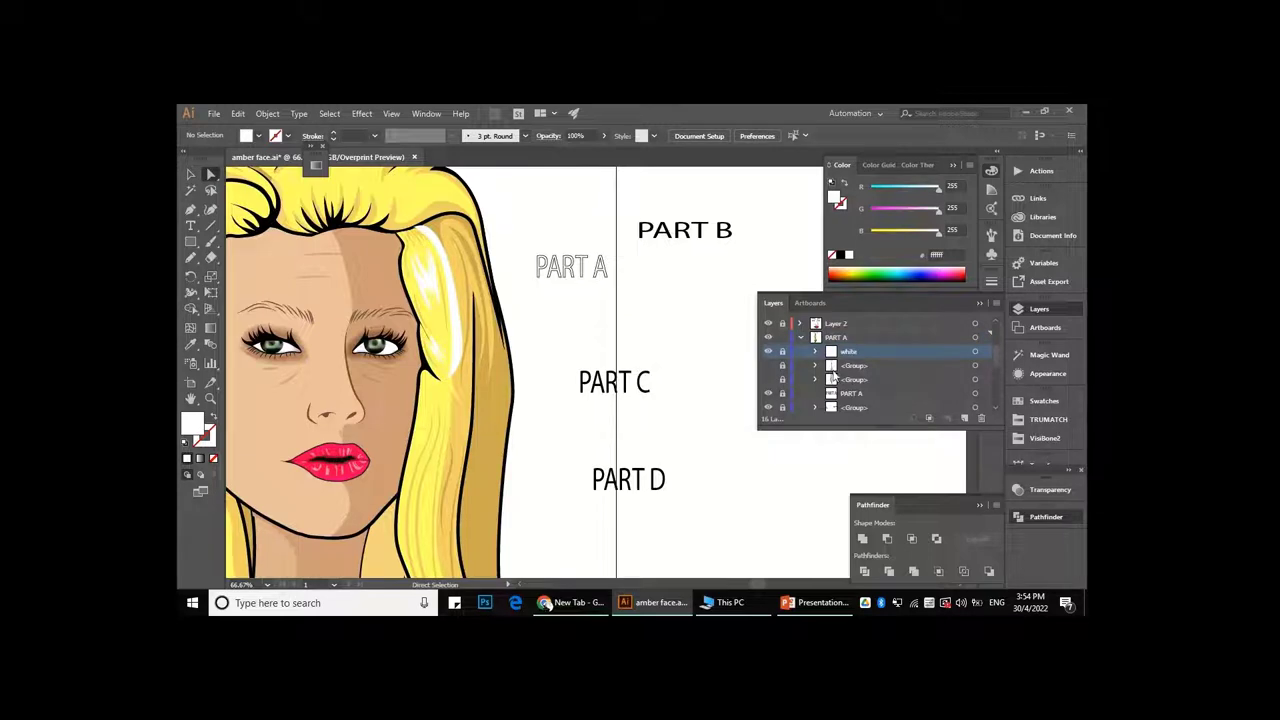
scroll(820, 372, "down", 3)
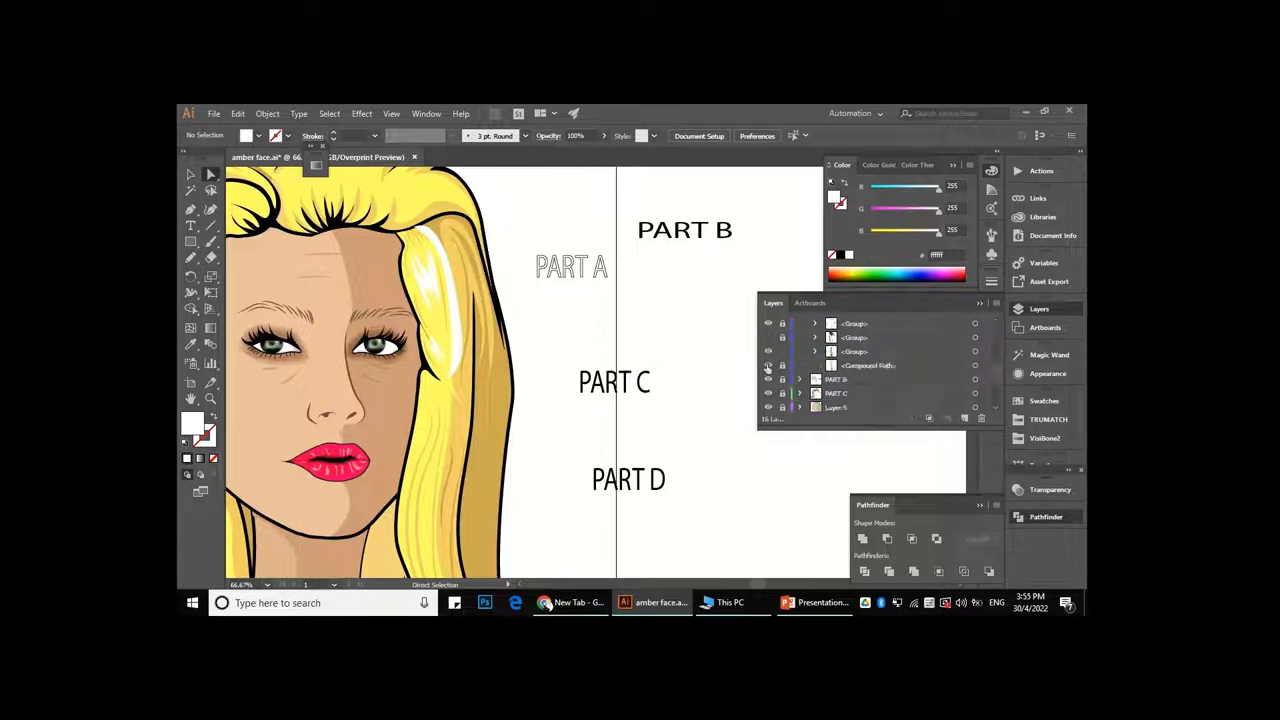
scroll(414, 466, "up", 3)
scroll(443, 423, "right", 2)
scroll(466, 428, "left", 3)
- Try a white fill on a single thin hair strand, then undo it
left_click(470, 350)
scroll(465, 350, "up", 3)
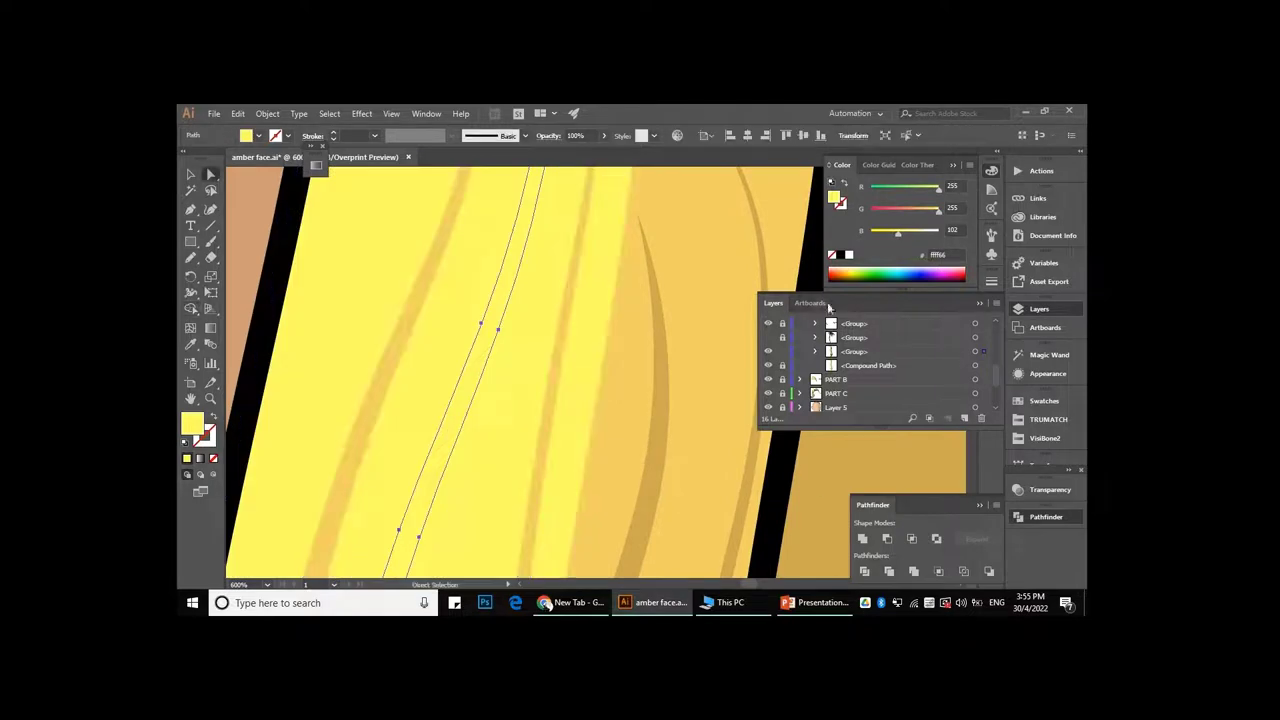
left_click(849, 254)
scroll(509, 429, "up", 2)
key("ctrl+z")
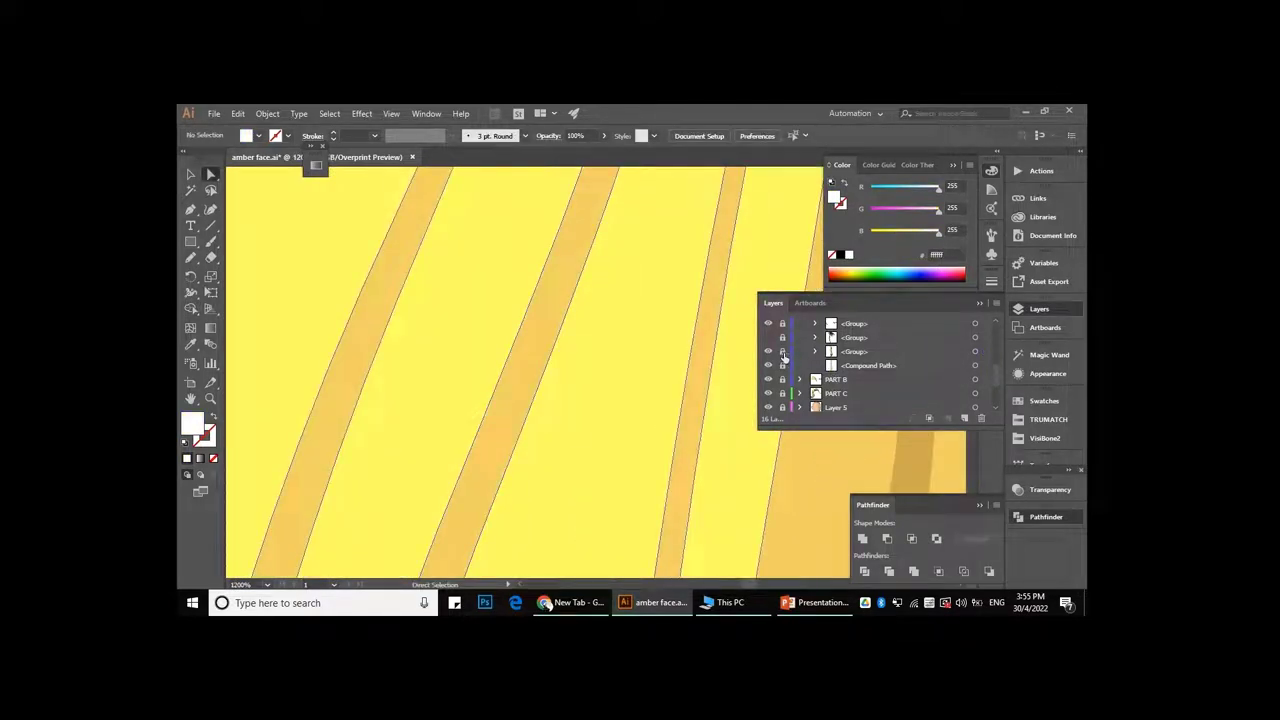
key("ctrl+minus")
key("ctrl+minus")
key("ctrl+minus")
- Select the white group and zoom out and pan to frame the face and hair
left_click(793, 357)
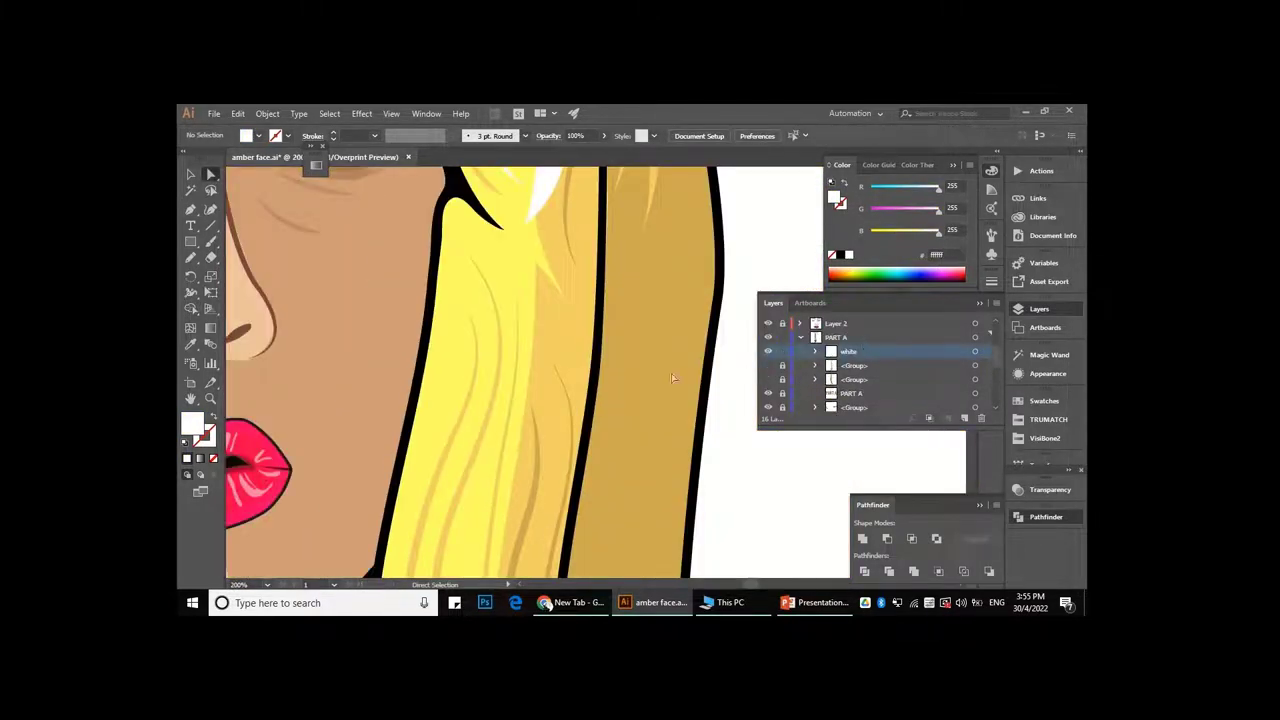
key("ctrl+minus")
key("ctrl+minus")
key("ctrl+minus")
key("ctrl+f")
left_click_drag(597, 487, 583, 412)
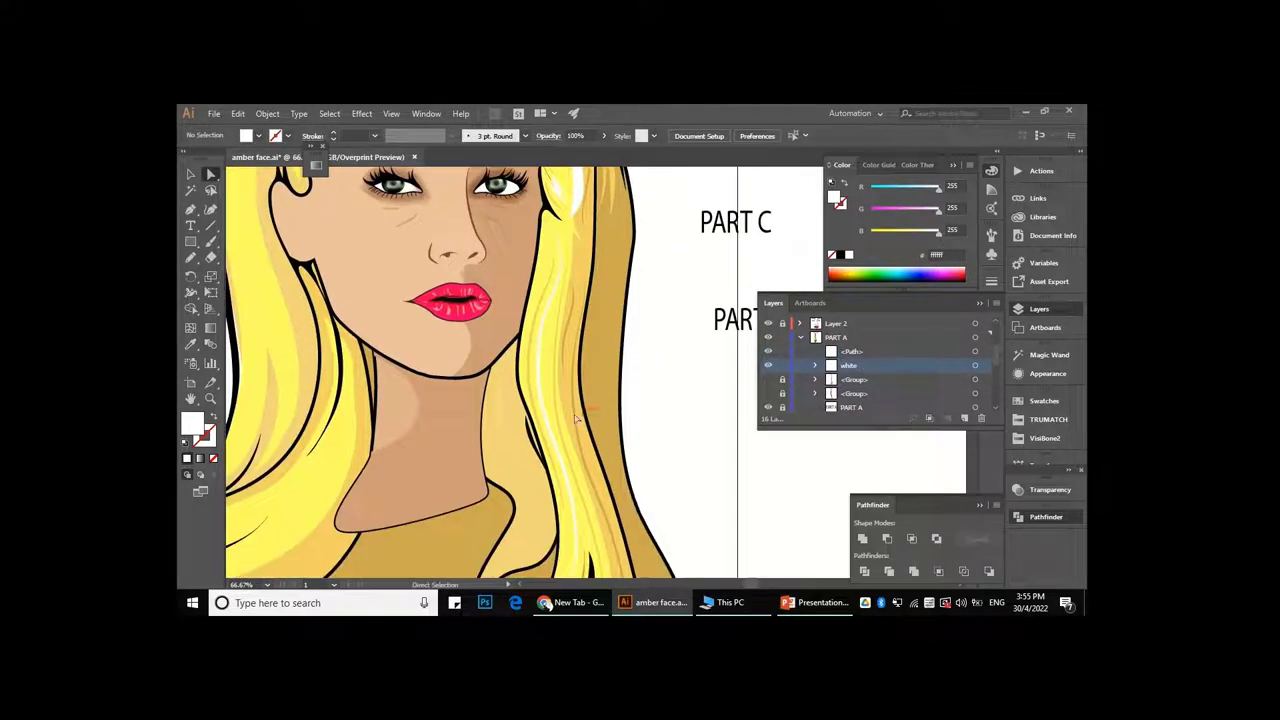
scroll(583, 412, "up", 2)
scroll(523, 437, "up", 2)
scroll(534, 451, "down", 1)
scroll(600, 381, "down", 3)
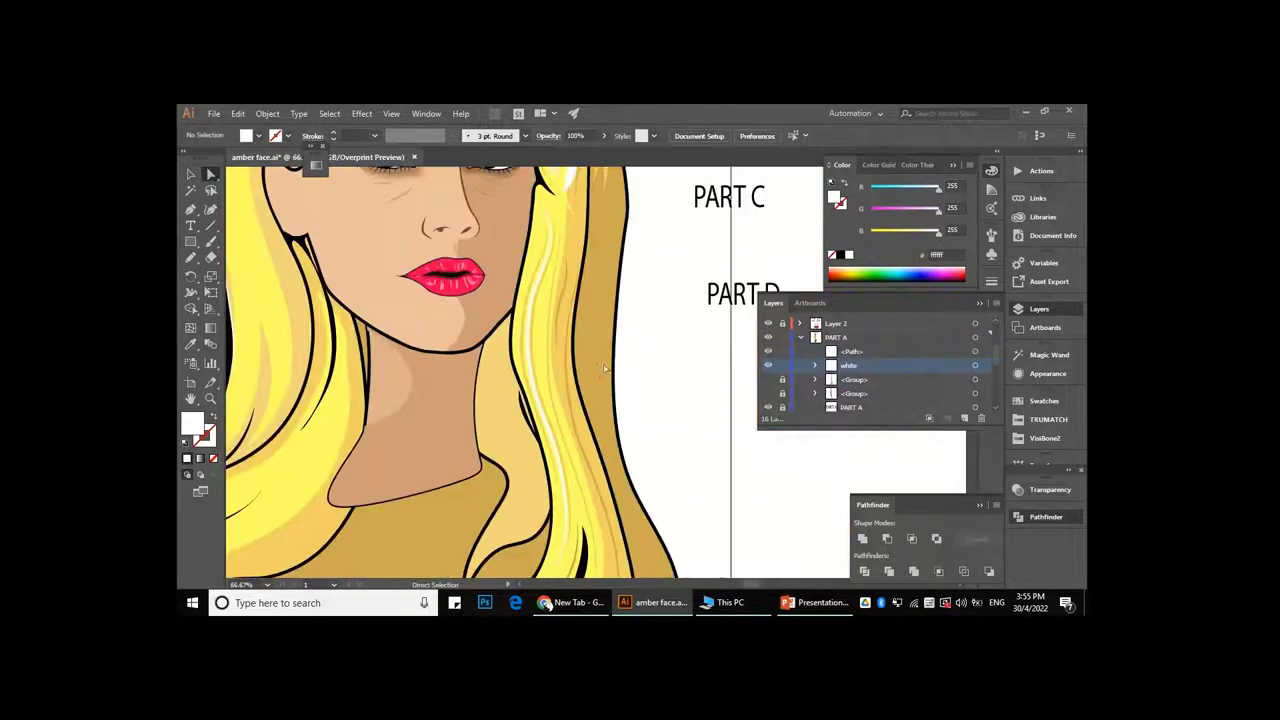
scroll(520, 385, "up", 3)
scroll(541, 402, "down", 3)
scroll(541, 402, "down", 1)
scroll(550, 309, "down", 1)
key("v")
scroll(502, 243, "up", 4)
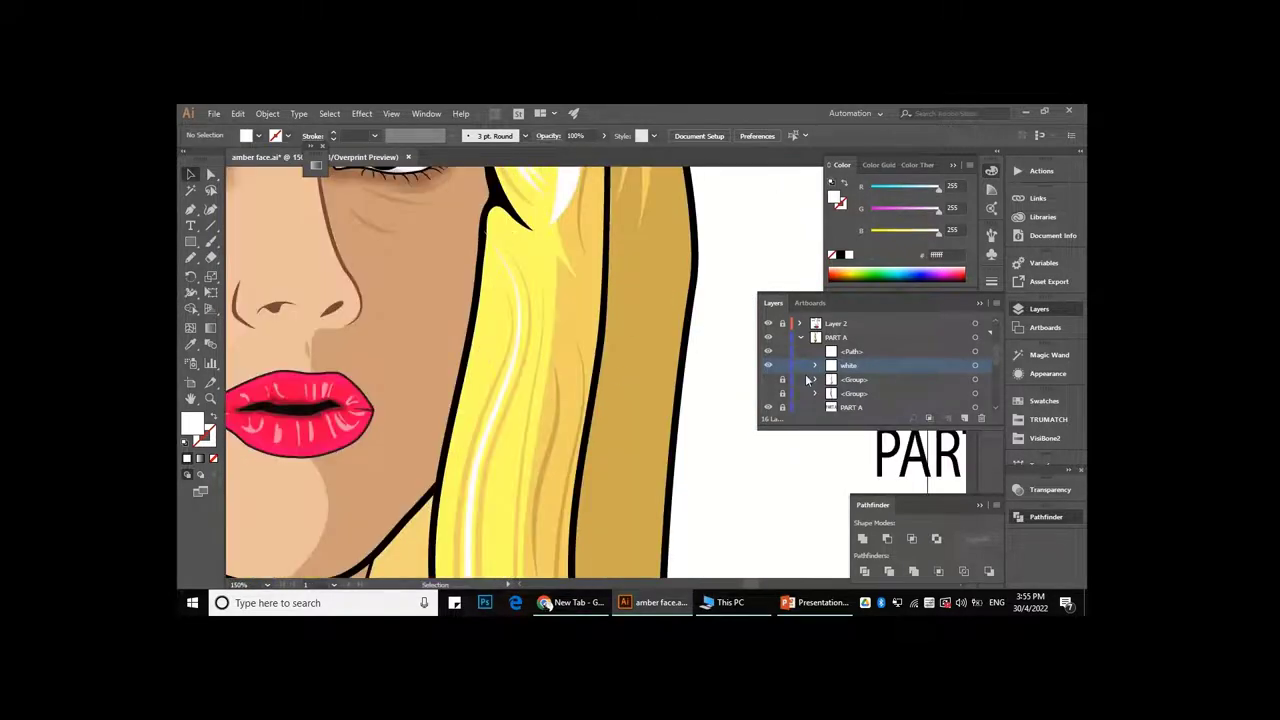
scroll(574, 351, "up", 1)
scroll(574, 351, "up", 1)
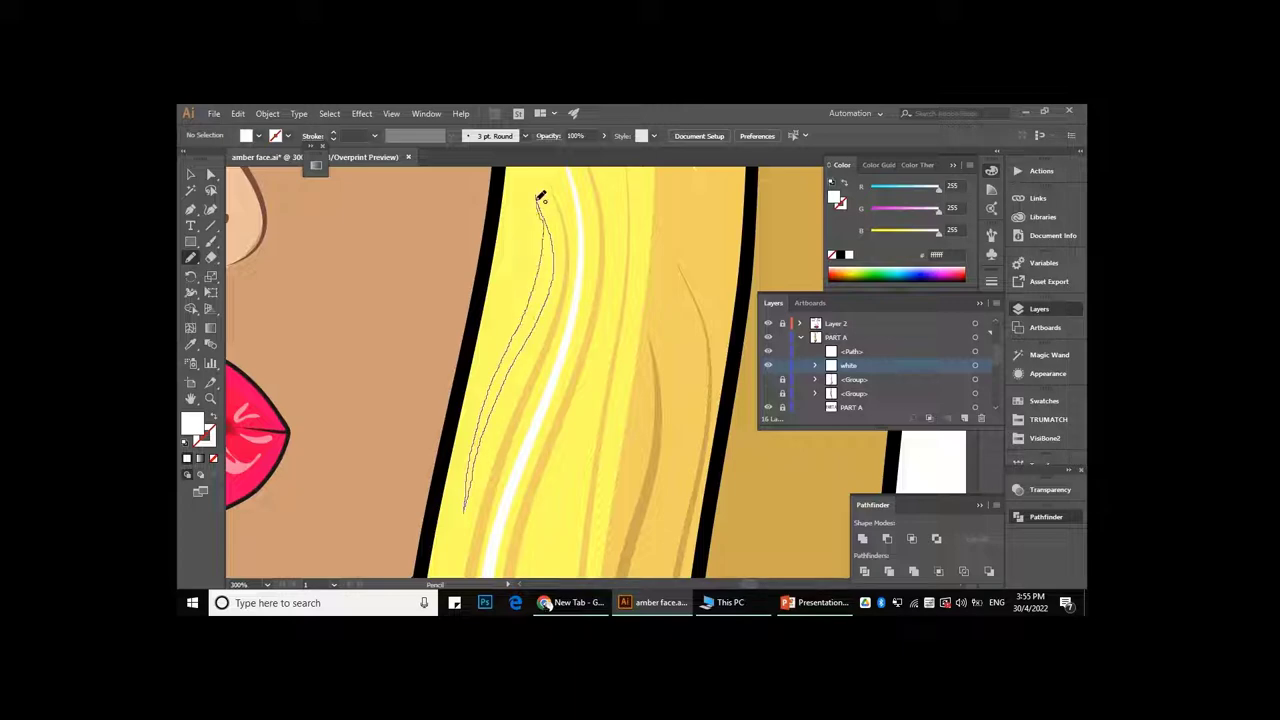
- Draw a long white highlight strand down the hair beside the cheek
left_click_drag(541, 197, 541, 197)
key("v")
scroll(541, 300, "down", 3)
scroll(541, 300, "down", 1)
scroll(577, 425, "up", 2)
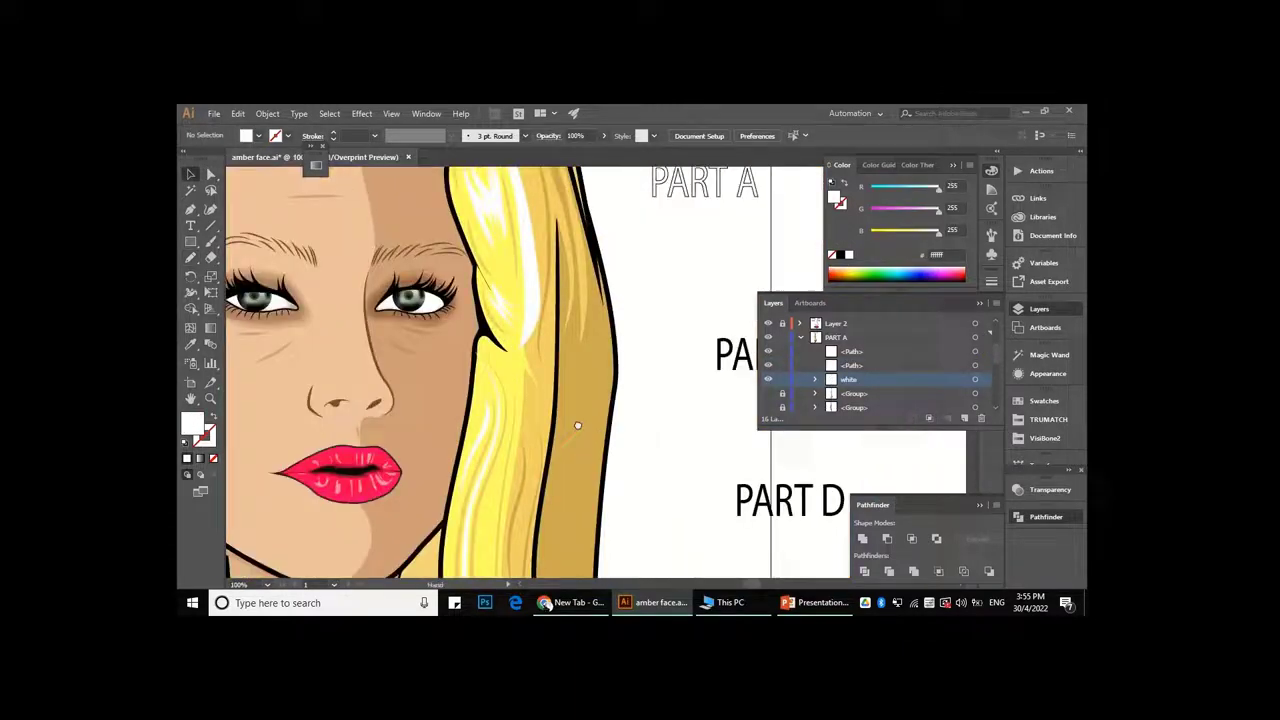
scroll(577, 425, "down", 3)
scroll(574, 346, "down", 1)
scroll(574, 346, "down", 3)
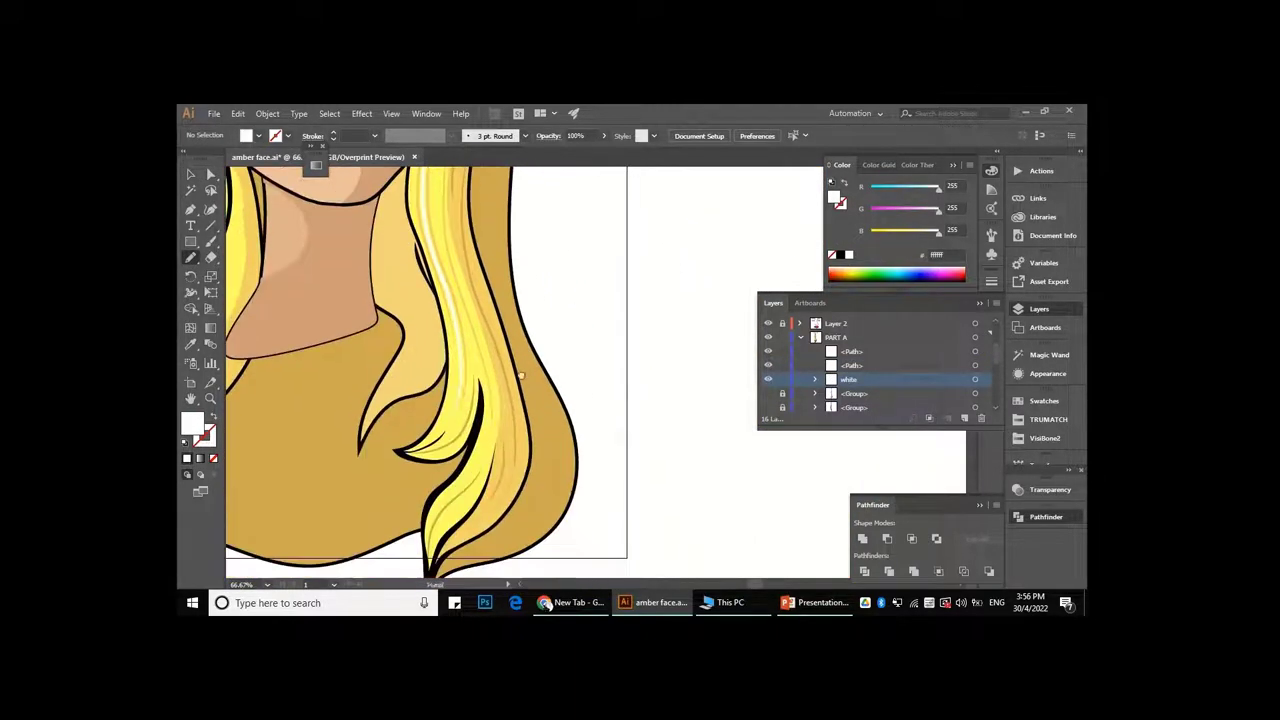
scroll(435, 541, "up", 1)
scroll(435, 541, "up", 1)
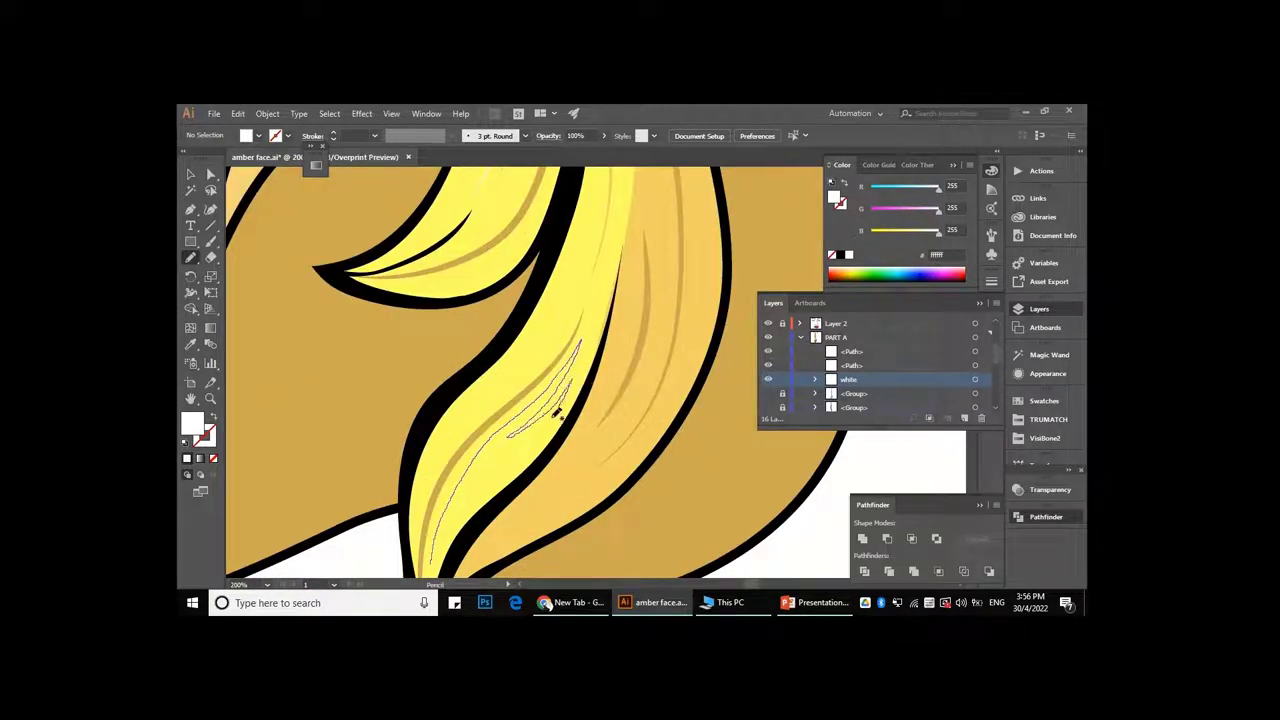
- Add a white highlight on the lower hair lock and refine it with the Pencil
left_click_drag(436, 541, 436, 541)
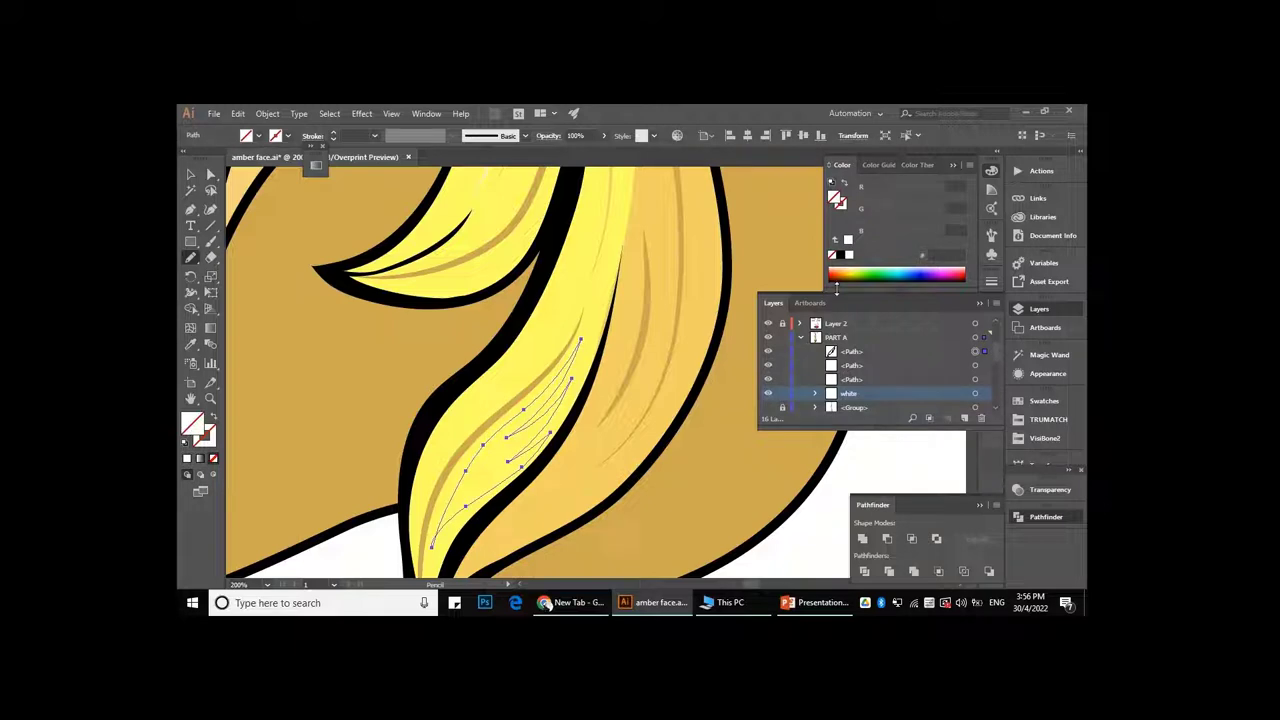
scroll(631, 412, "down", 3)
key("v")
scroll(518, 403, "up", 3)
left_click(518, 403)
key("n")
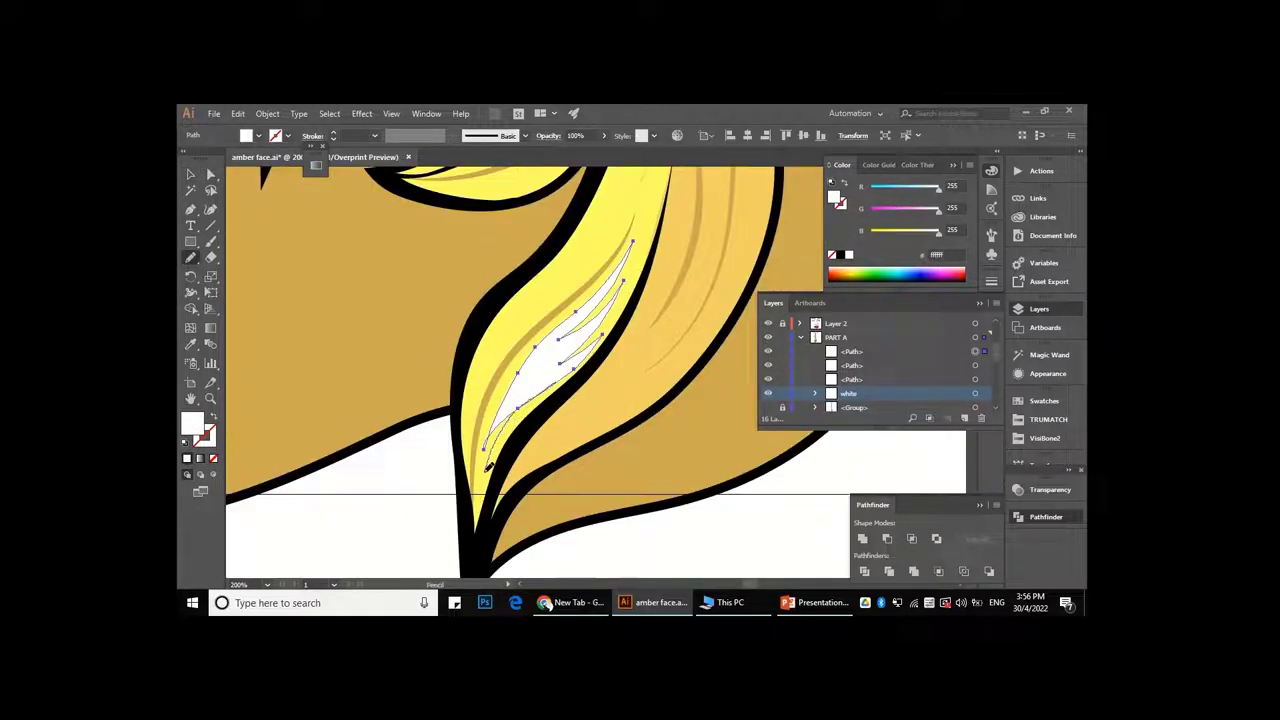
left_click_drag(545, 339, 538, 436)
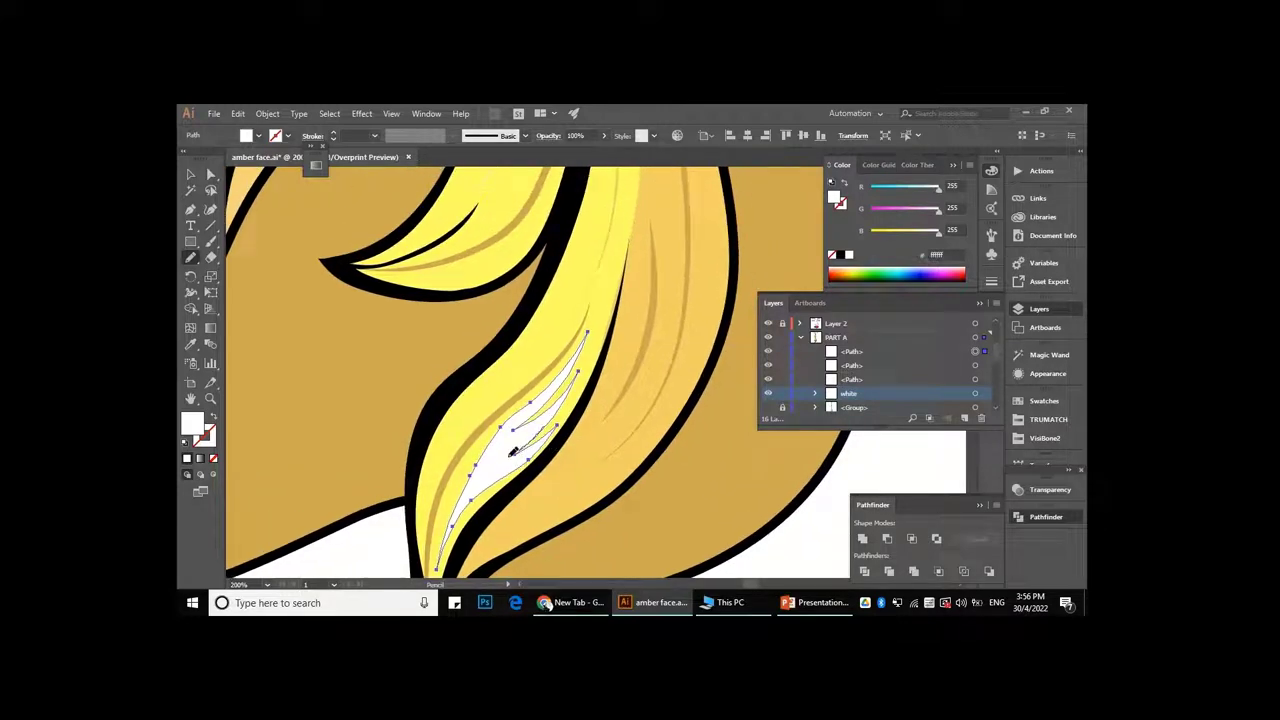
key("ctrl+shift+a")
key("ctrl+minus")
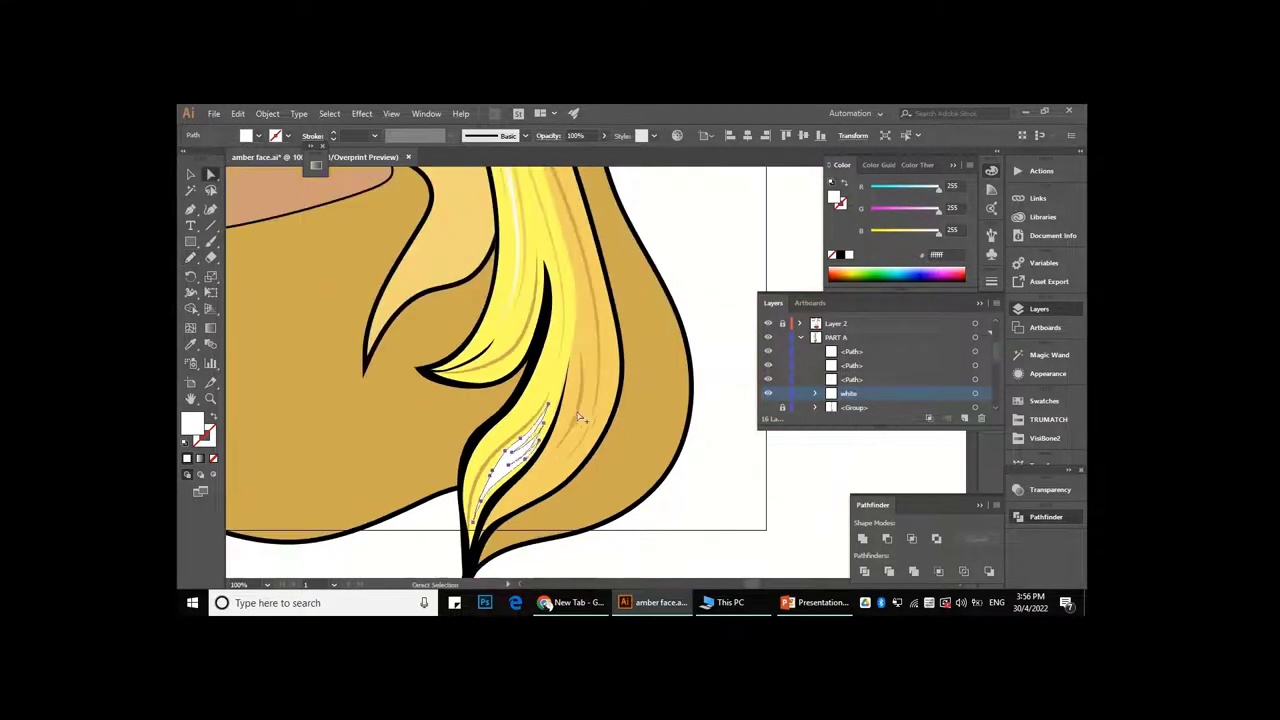
key("ctrl+minus")
key("v")
key("ctrl+plus")
scroll(488, 405, "up", 1)
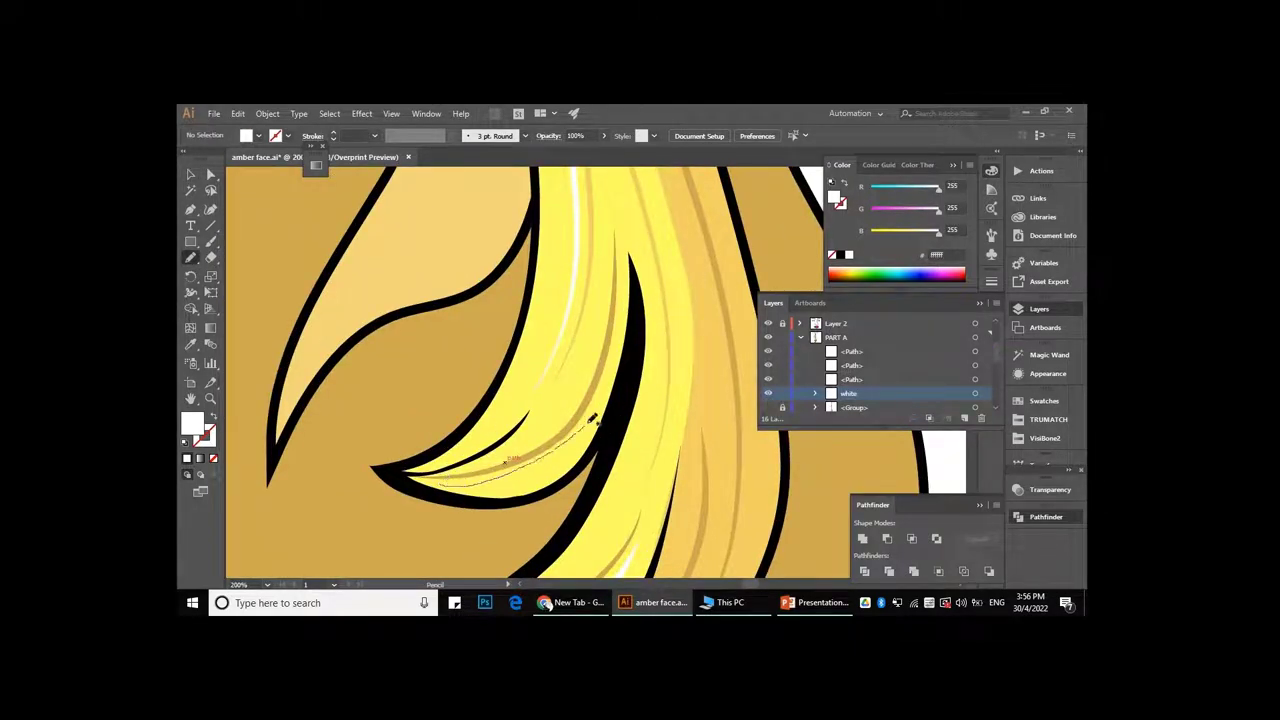
scroll(527, 470, "up", 1)
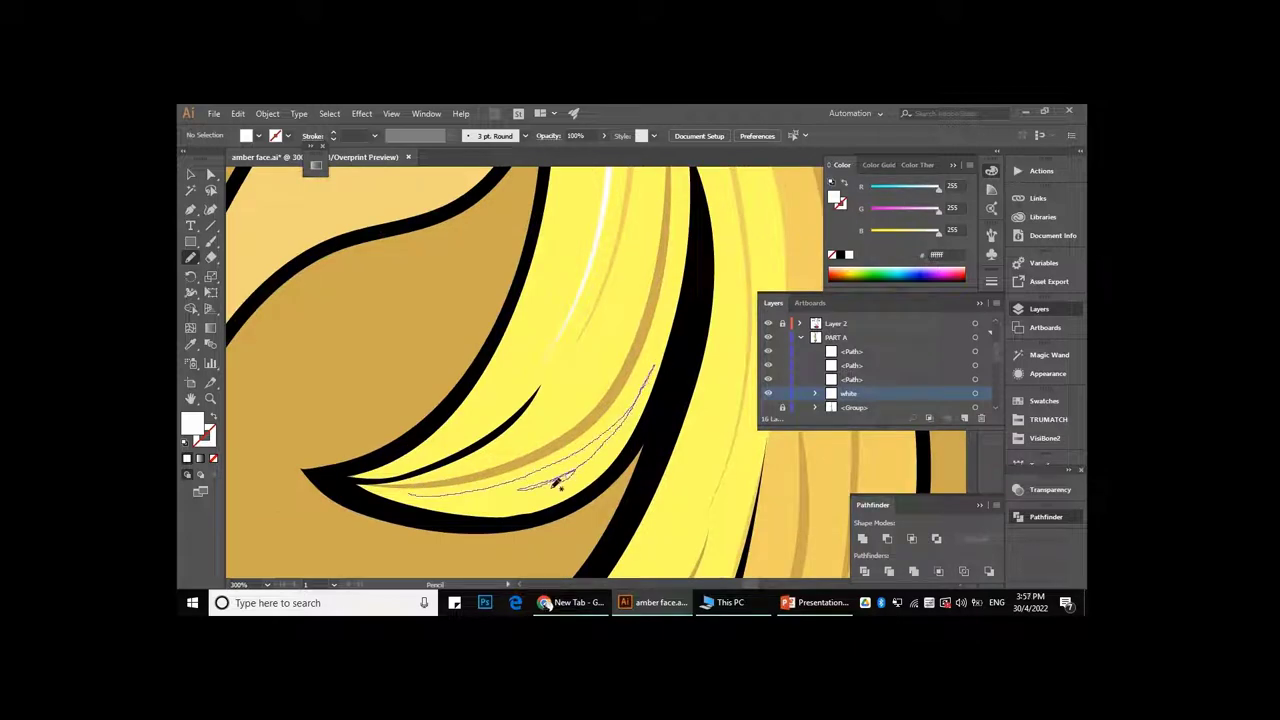
- Draw a white highlight along the curled hair tip and reshape its lower edge
left_click_drag(430, 497, 421, 496)
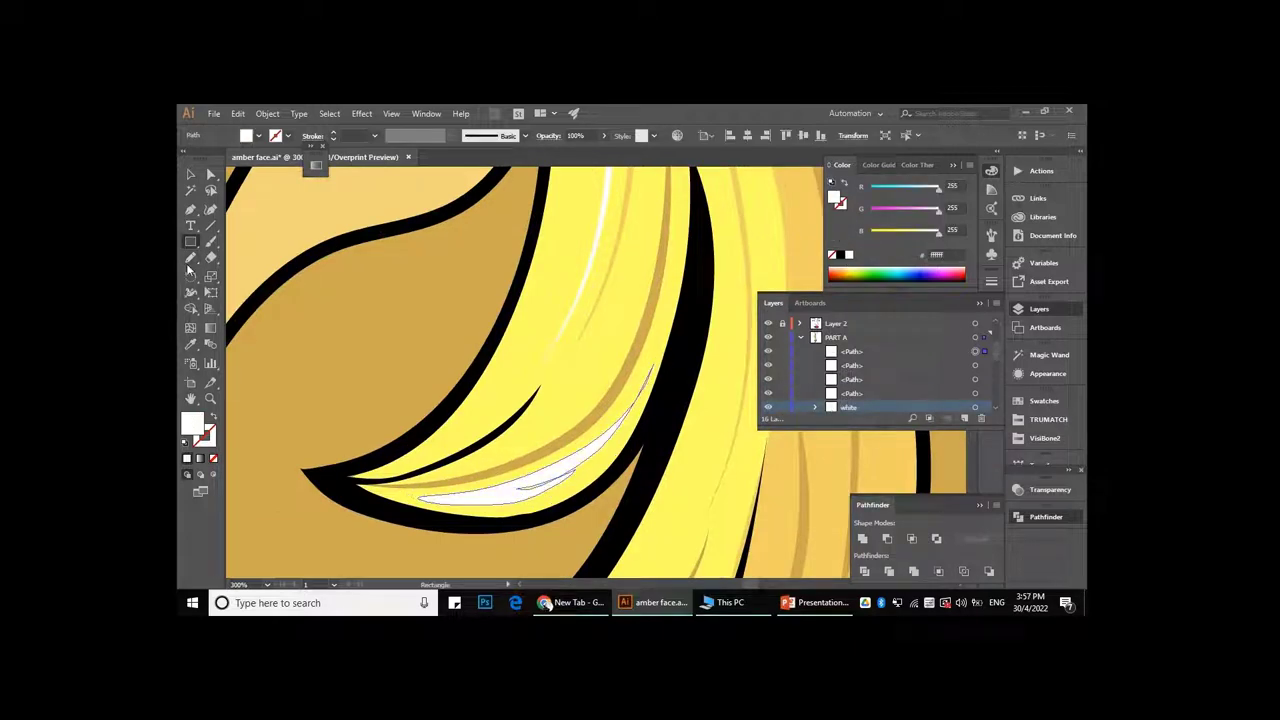
scroll(600, 457, "down", 1)
scroll(560, 500, "down", 1)
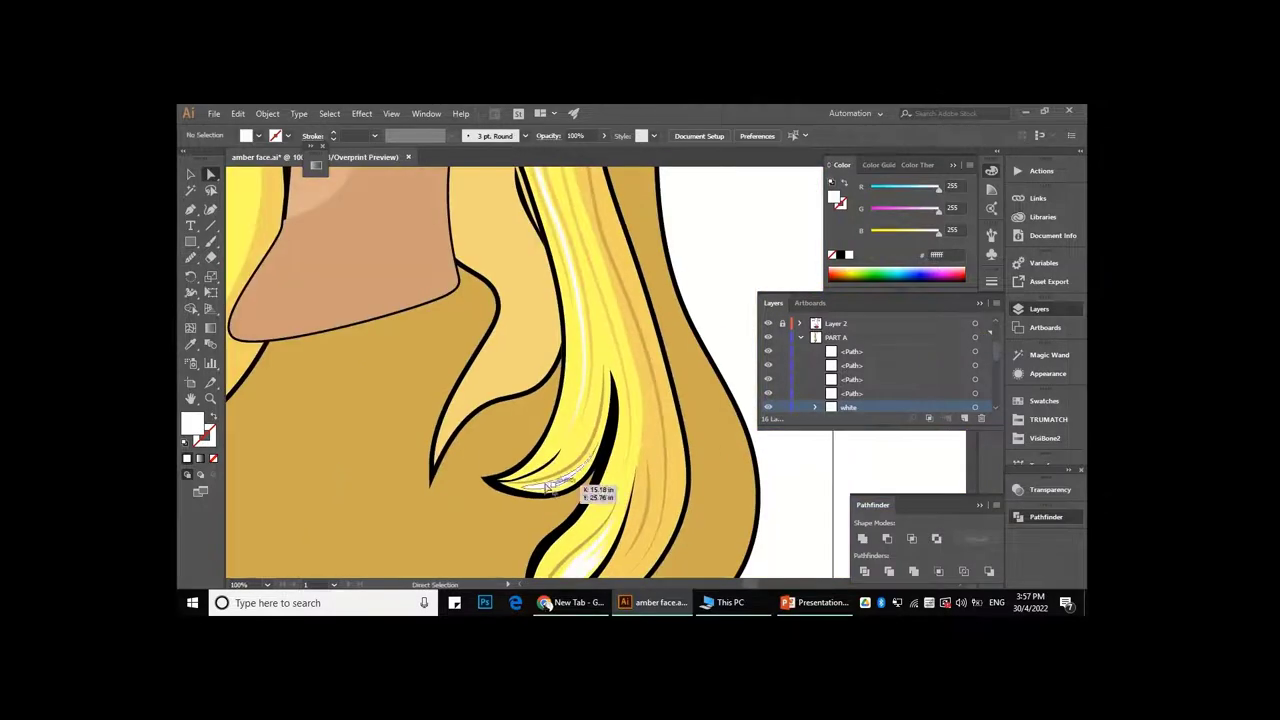
scroll(545, 488, "up", 1)
left_click(545, 488)
key("n")
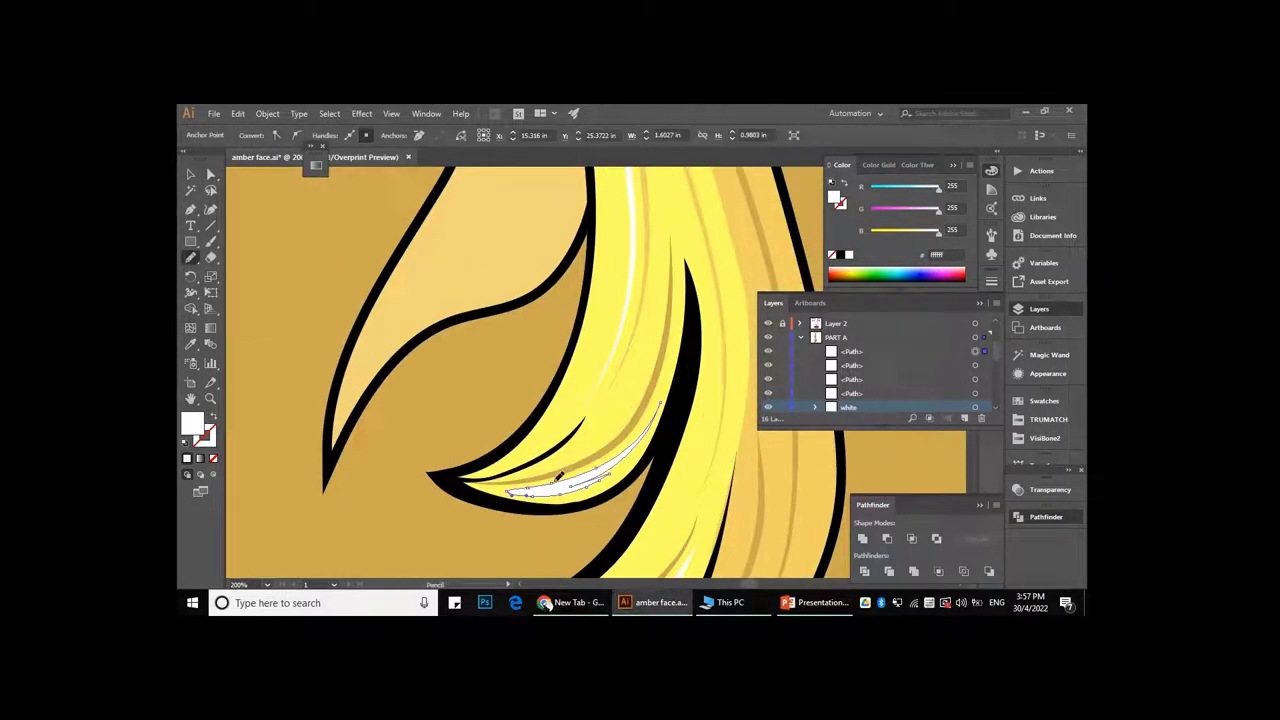
scroll(613, 440, "up", 1)
left_click_drag(488, 462, 556, 472)
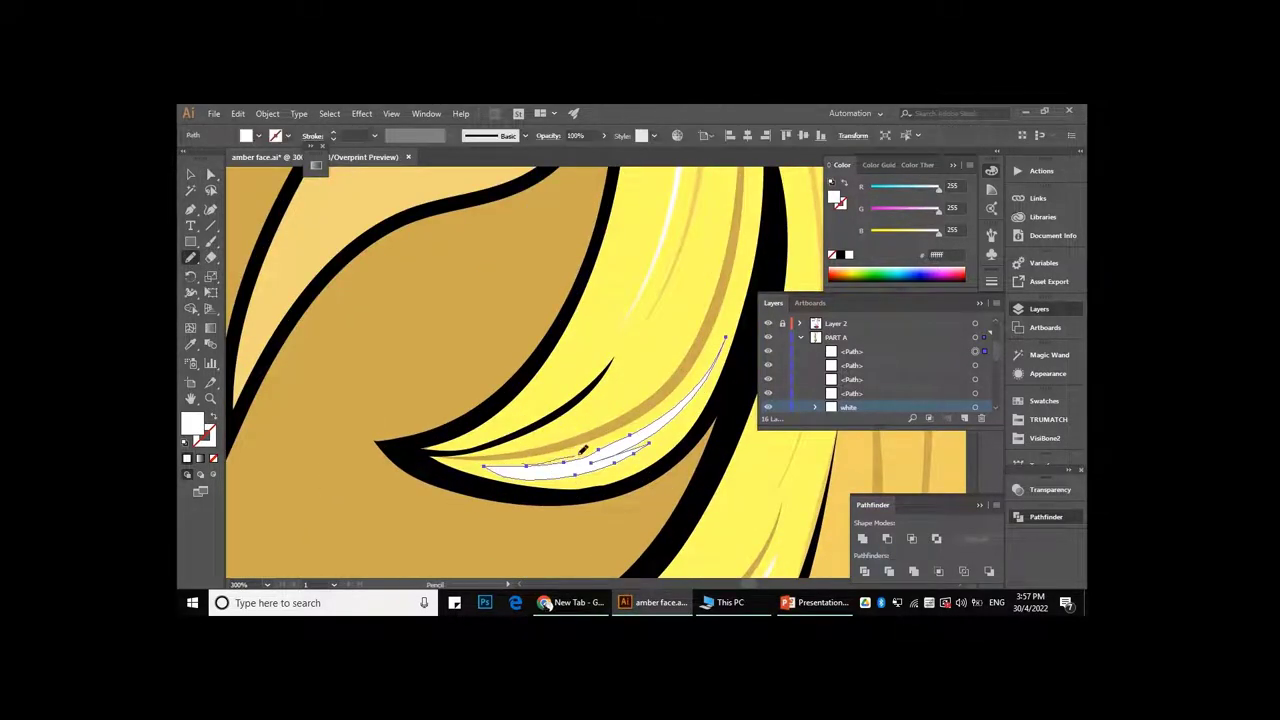
scroll(658, 428, "down", 2)
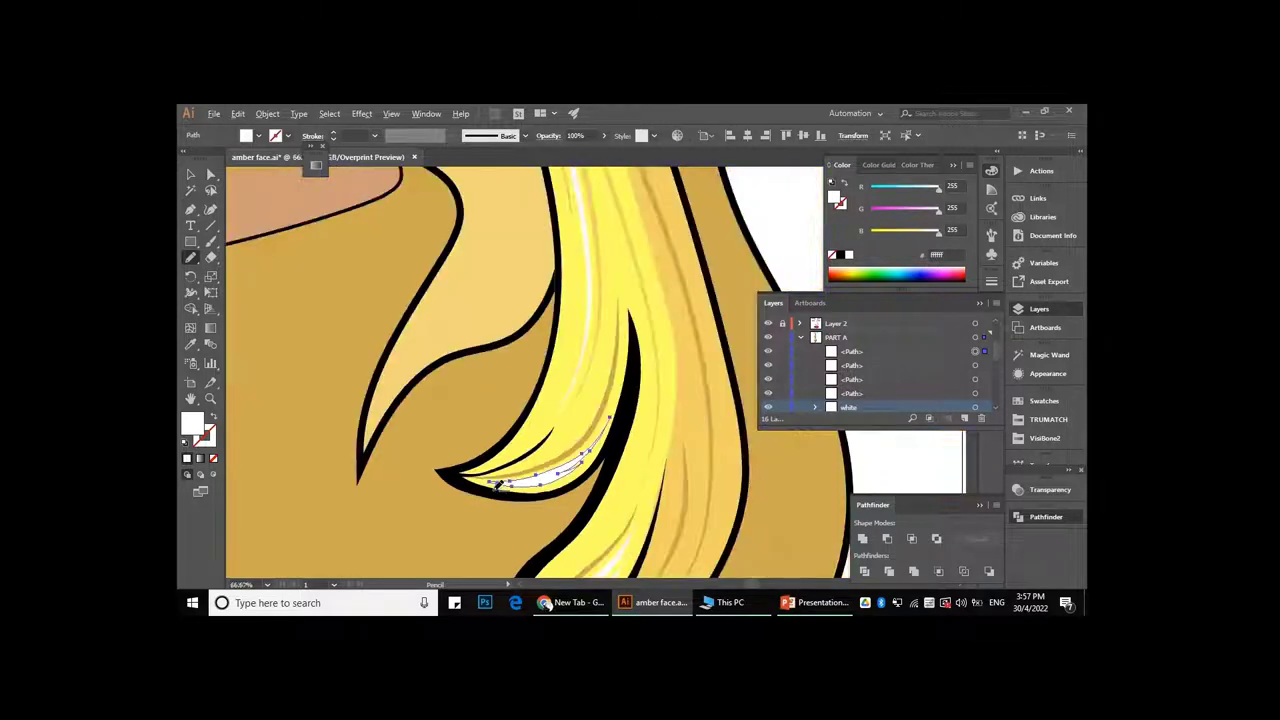
scroll(600, 400, "down", 2)
scroll(560, 380, "up", 2)
- Select the hair highlight group near the eye and bring up its context menu
key("v")
left_click(548, 405)
right_click(553, 405)
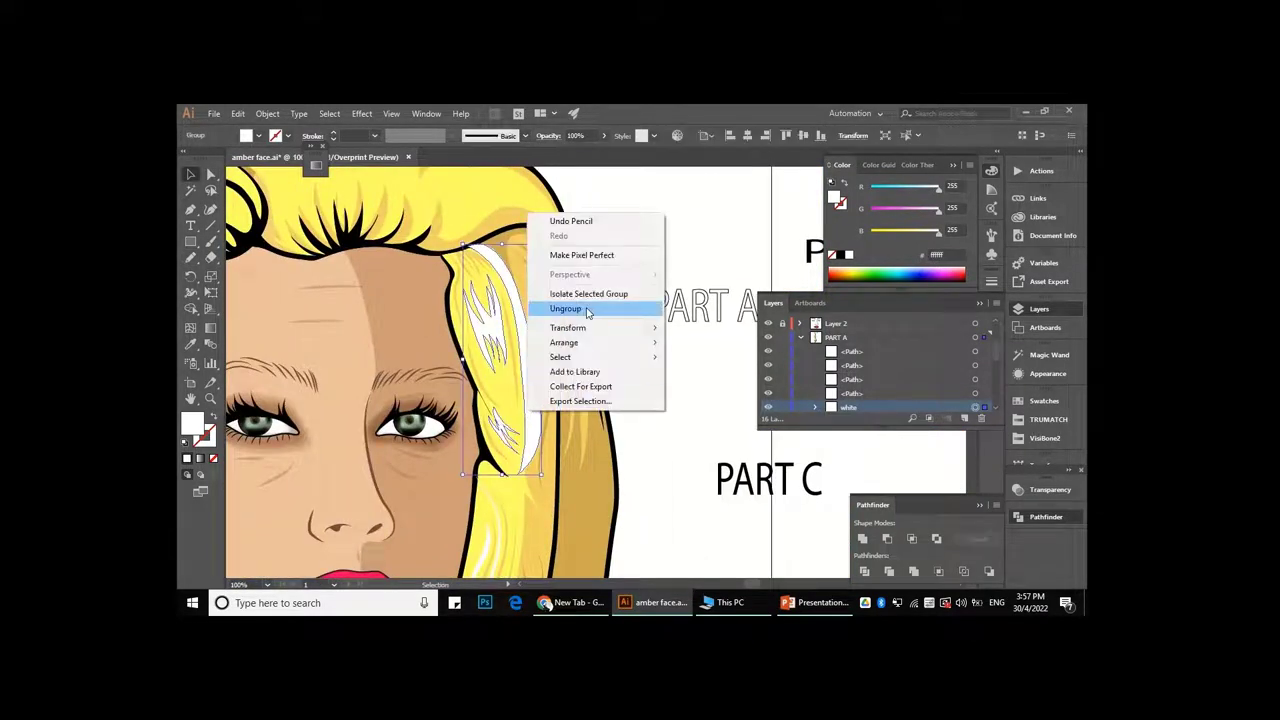
- Ungroup the hair highlight strokes and erase unwanted parts of a white strand with the Eraser
left_click(620, 466)
scroll(620, 466, "down", 2)
mouse_move(620, 466)
left_mouse_down()
mouse_move(583, 380)
mouse_move(527, 365)
left_mouse_up()
scroll(527, 365, "up", 3)
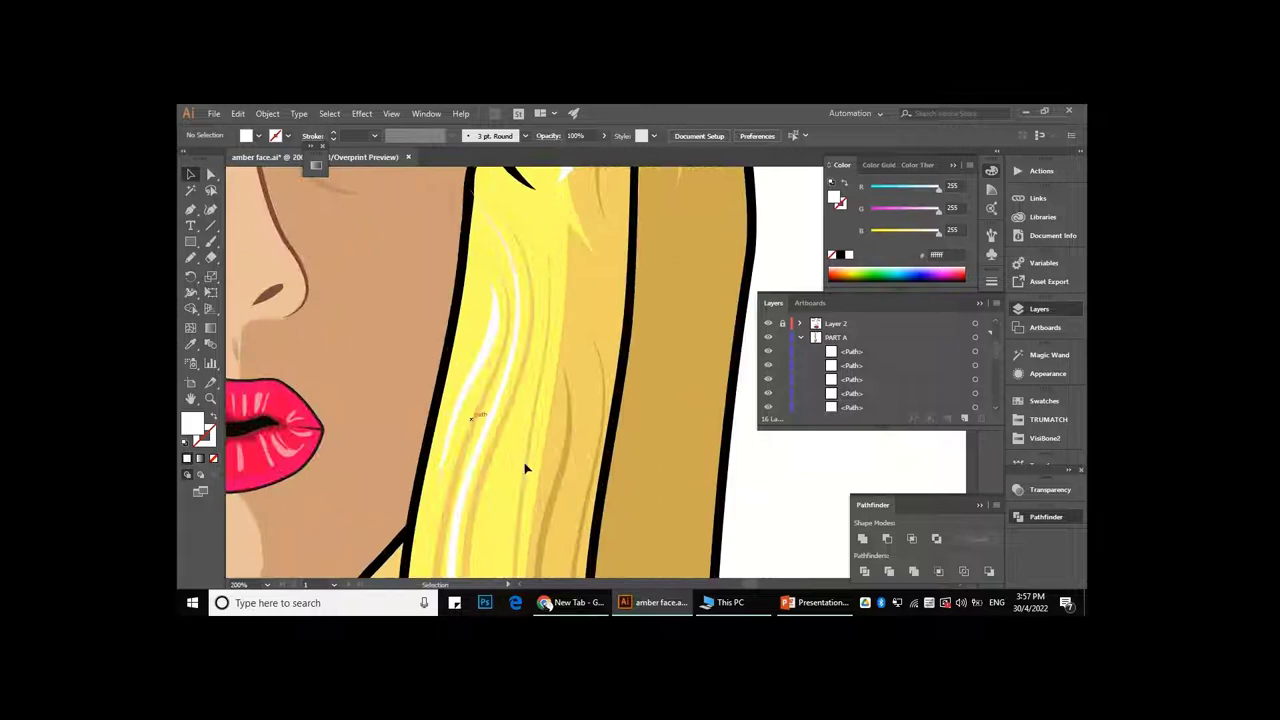
scroll(534, 429, "down", 2)
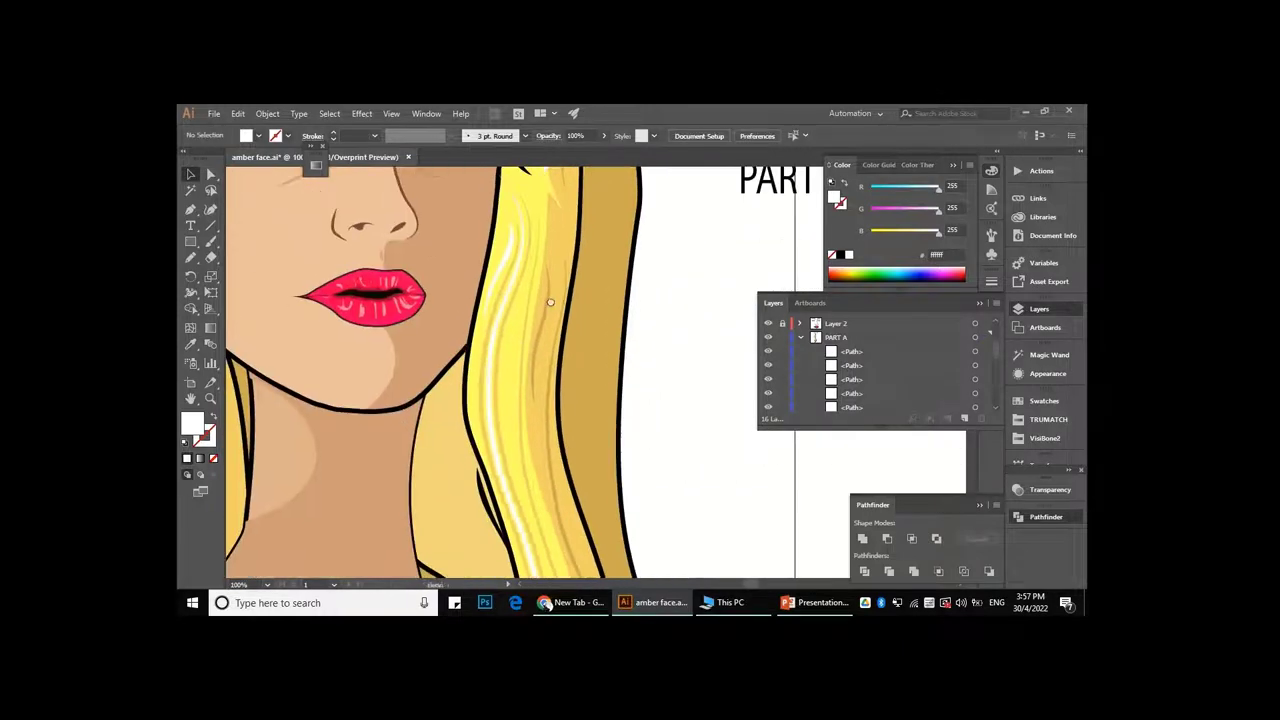
left_click(517, 420)
key("shift+e")
left_click_drag(520, 210, 557, 237)
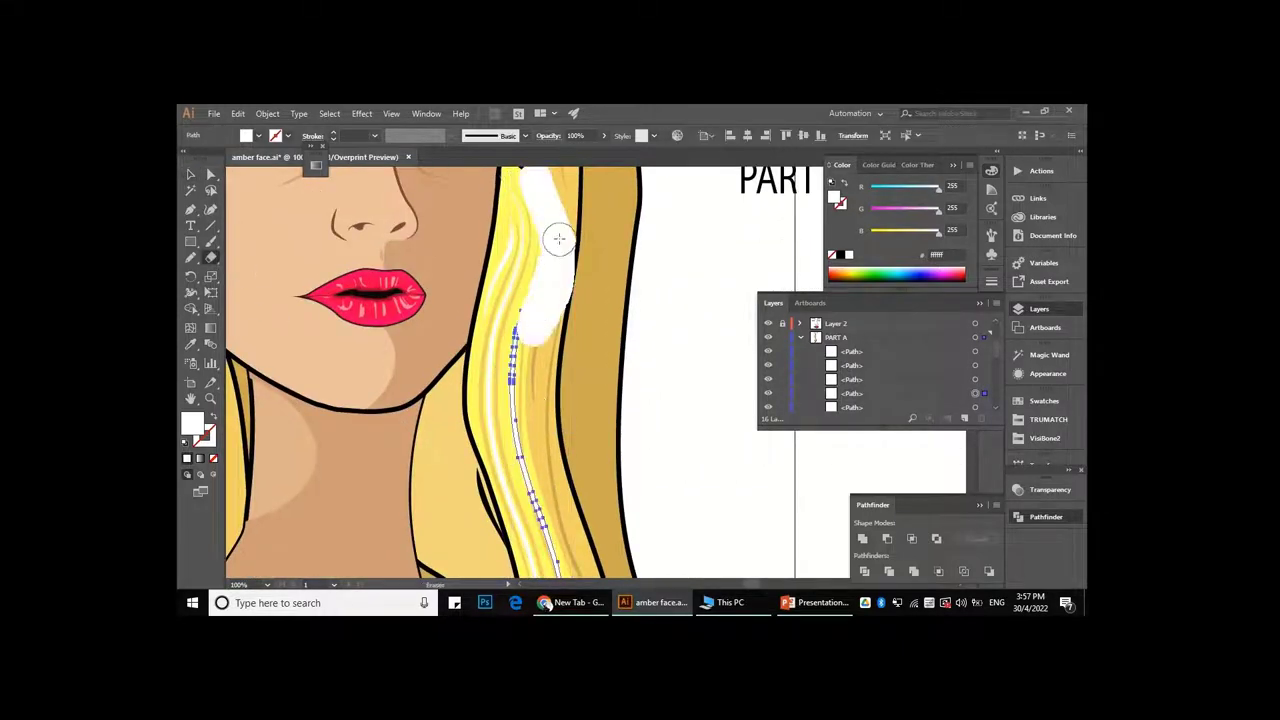
scroll(540, 300, "down", 1)
scroll(540, 400, "down", 2)
left_click_drag(540, 400, 514, 557)
scroll(568, 406, "down", 1)
scroll(566, 410, "up", 3)
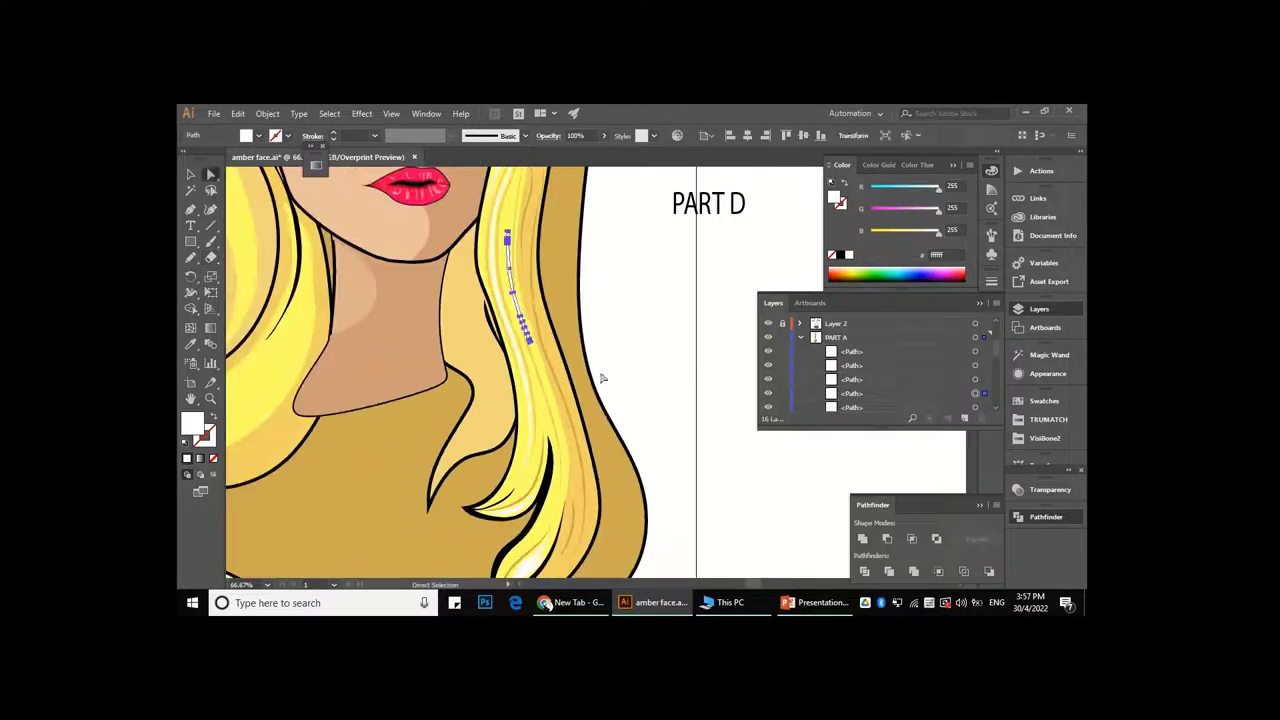
scroll(509, 366, "up", 2)
- Nudge the white hair strand slightly downward
key("v")
left_click_drag(522, 384, 533, 442)
scroll(533, 442, "up", 1)
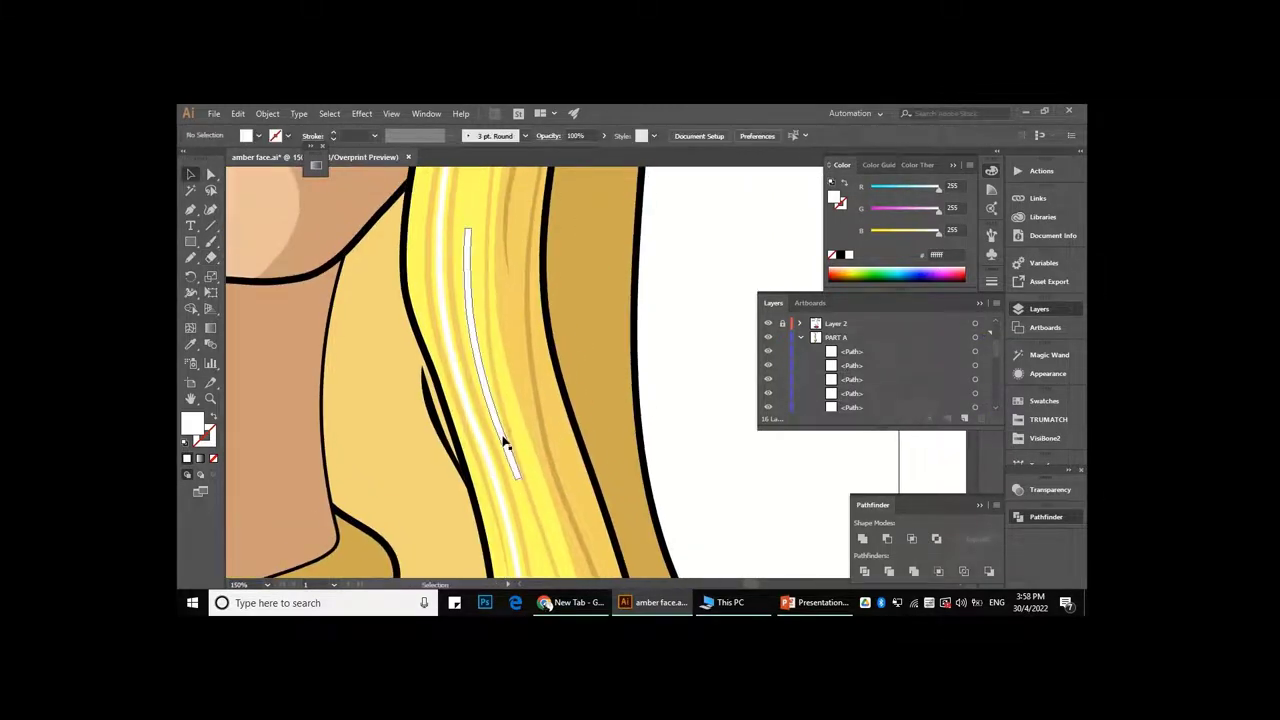
scroll(493, 410, "down", 3)
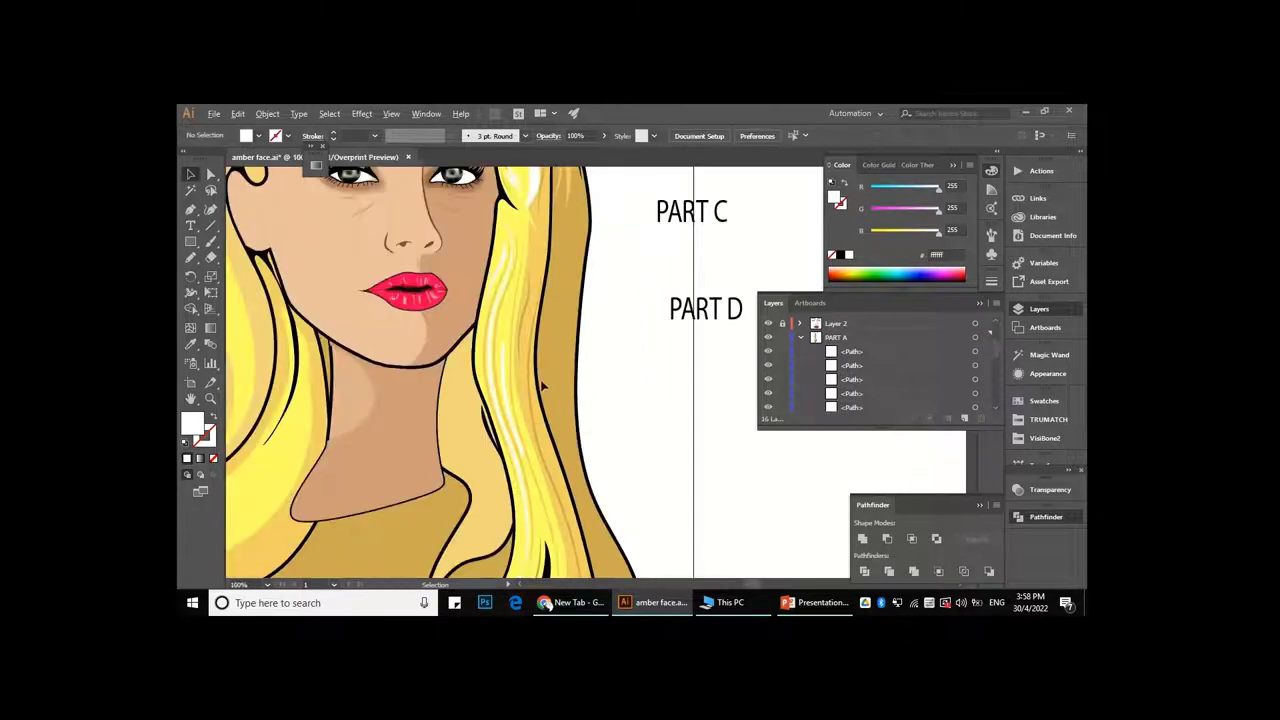
scroll(547, 377, "up", 3)
- Delete an extra anchor point near the top of a white hair strand
left_click(452, 380)
key("a")
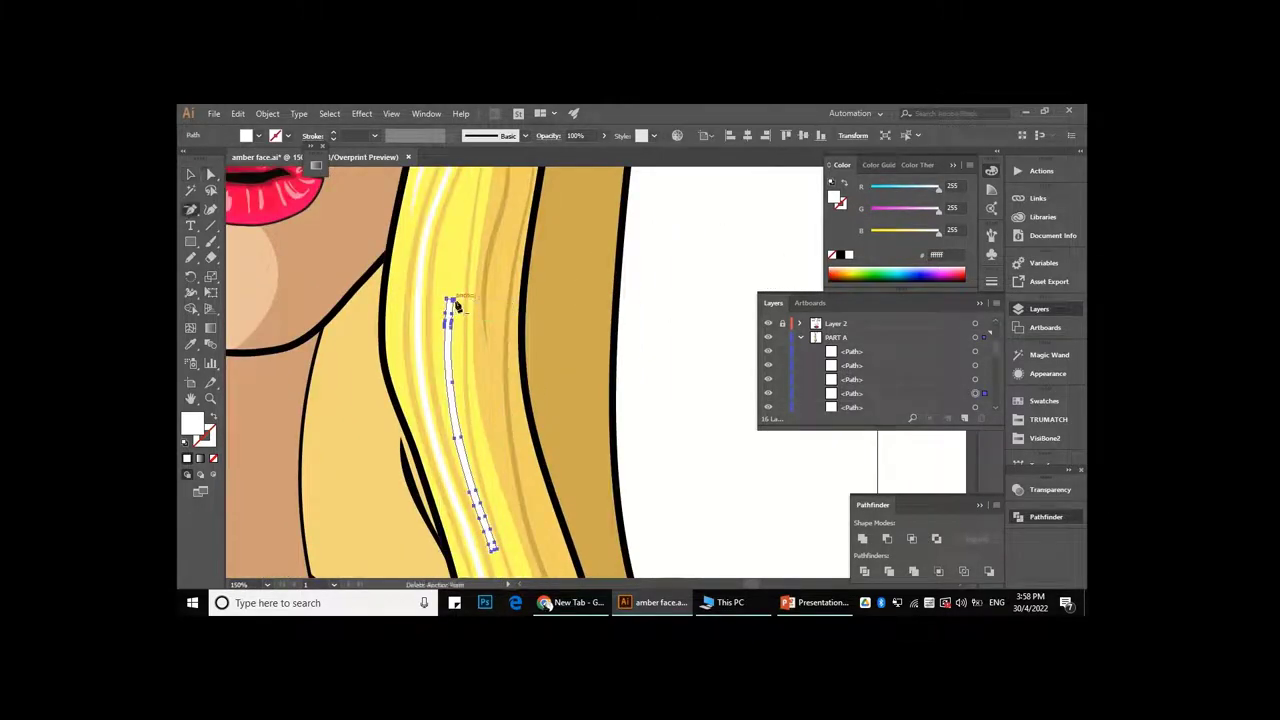
left_click(455, 304)
scroll(456, 306, "up", 2)
scroll(455, 347, "down", 3)
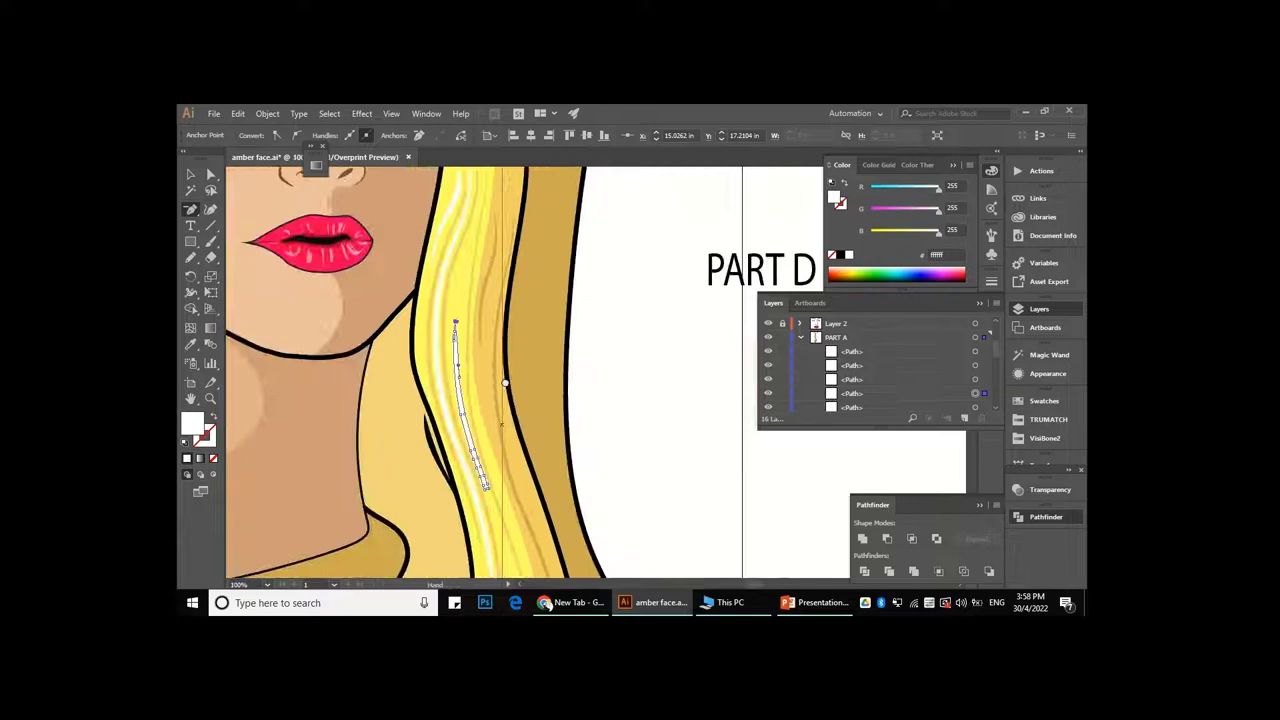
scroll(496, 390, "up", 4)
left_click_drag(494, 292, 478, 400)
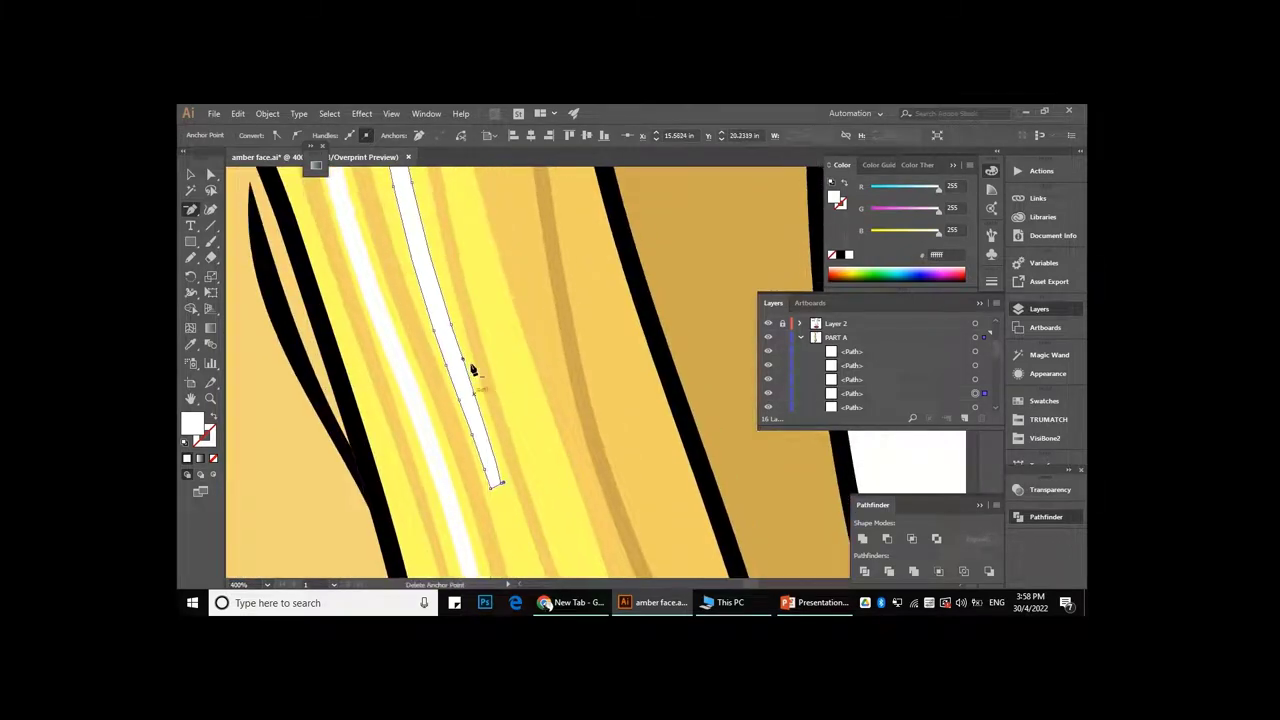
scroll(510, 440, "down", 2)
scroll(500, 395, "down", 2)
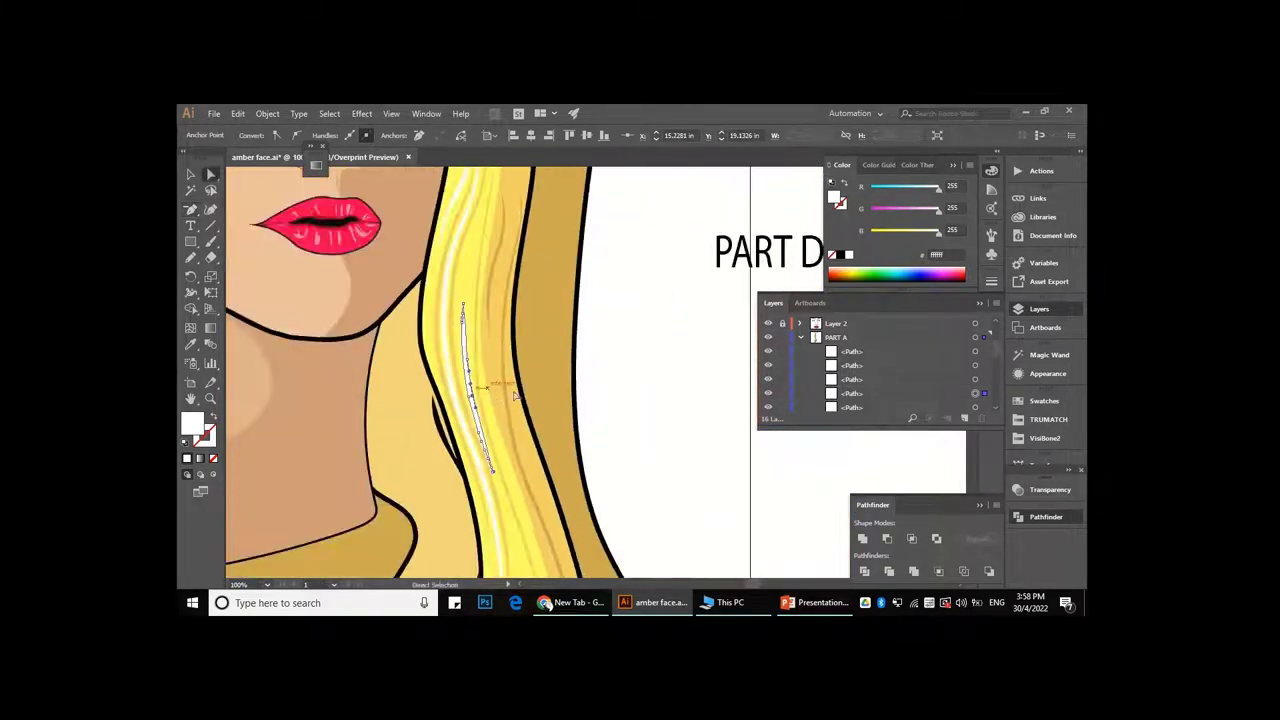
key("v")
key("ctrl+shift+a")
scroll(522, 360, "down", 1)
scroll(524, 388, "up", 5)
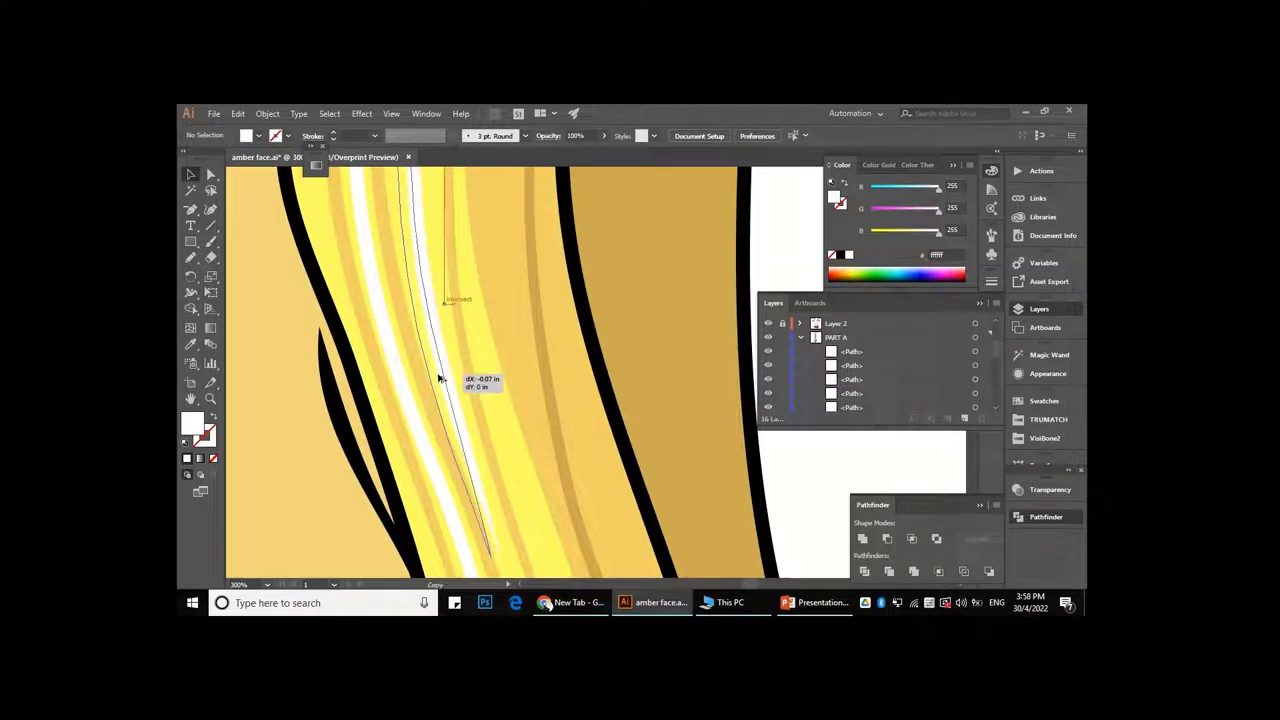
scroll(517, 448, "down", 3)
scroll(510, 390, "down", 1)
scroll(451, 400, "up", 3)
- Rescale a hair highlight strand through Transform > Scale
left_click(480, 374)
scroll(480, 374, "down", 3)
right_click(476, 332)
left_click(655, 363)
key("Return")
key("ctrl+shift+a")
scroll(546, 436, "up", 3)
scroll(486, 391, "up", 2)
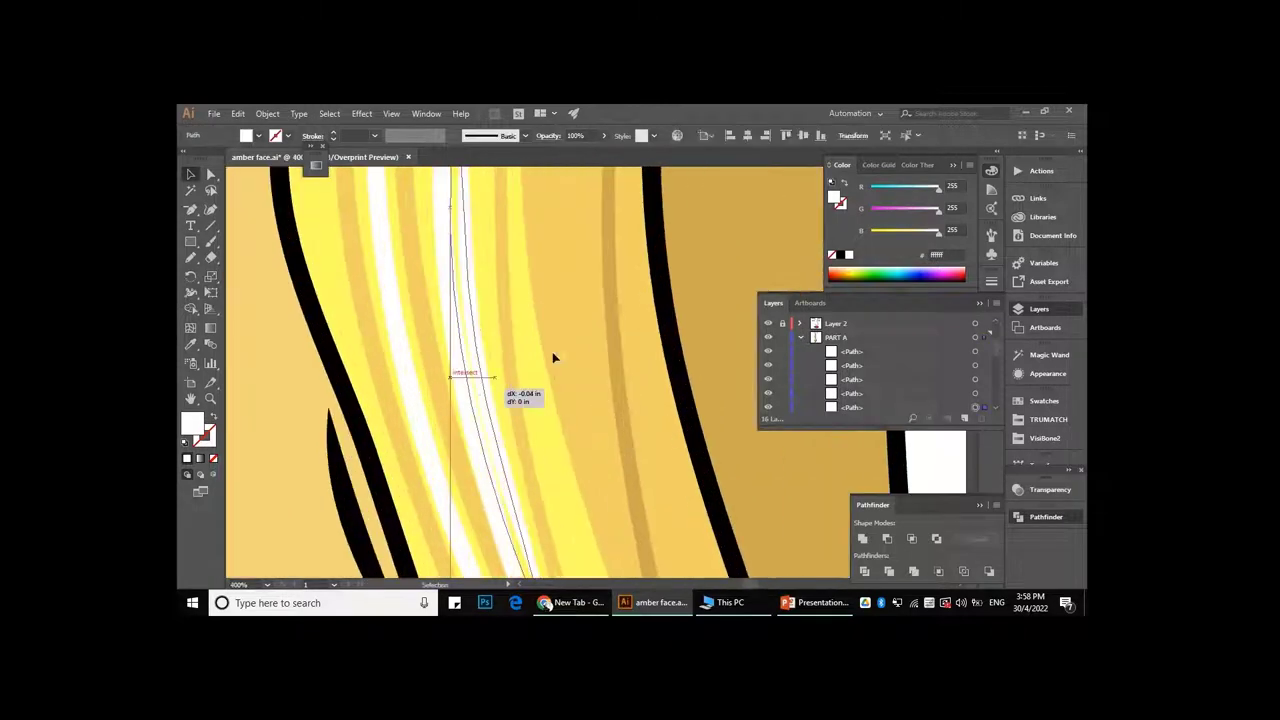
scroll(554, 357, "down", 2)
scroll(551, 349, "down", 1)
scroll(512, 337, "up", 3)
- Reshape a highlight strand's curve with the Curvature tool
left_click(512, 335)
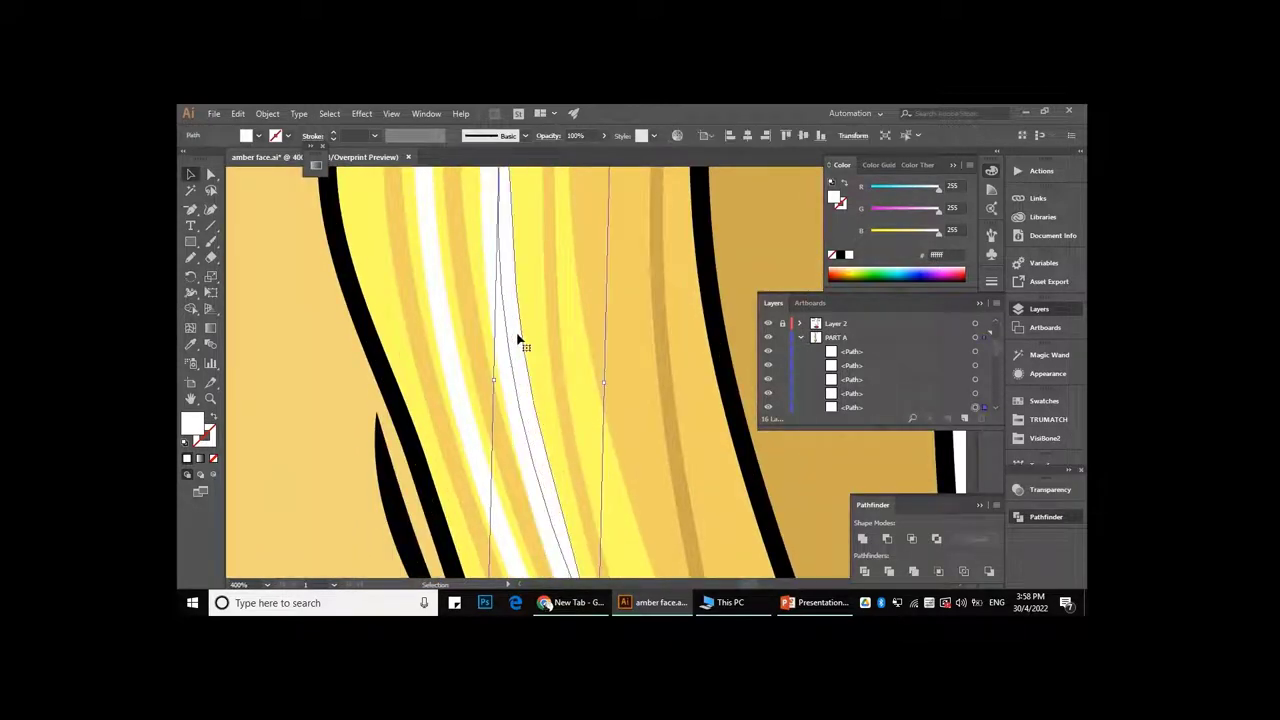
scroll(520, 345, "down", 1)
key("shift+grave")
scroll(538, 374, "down", 2)
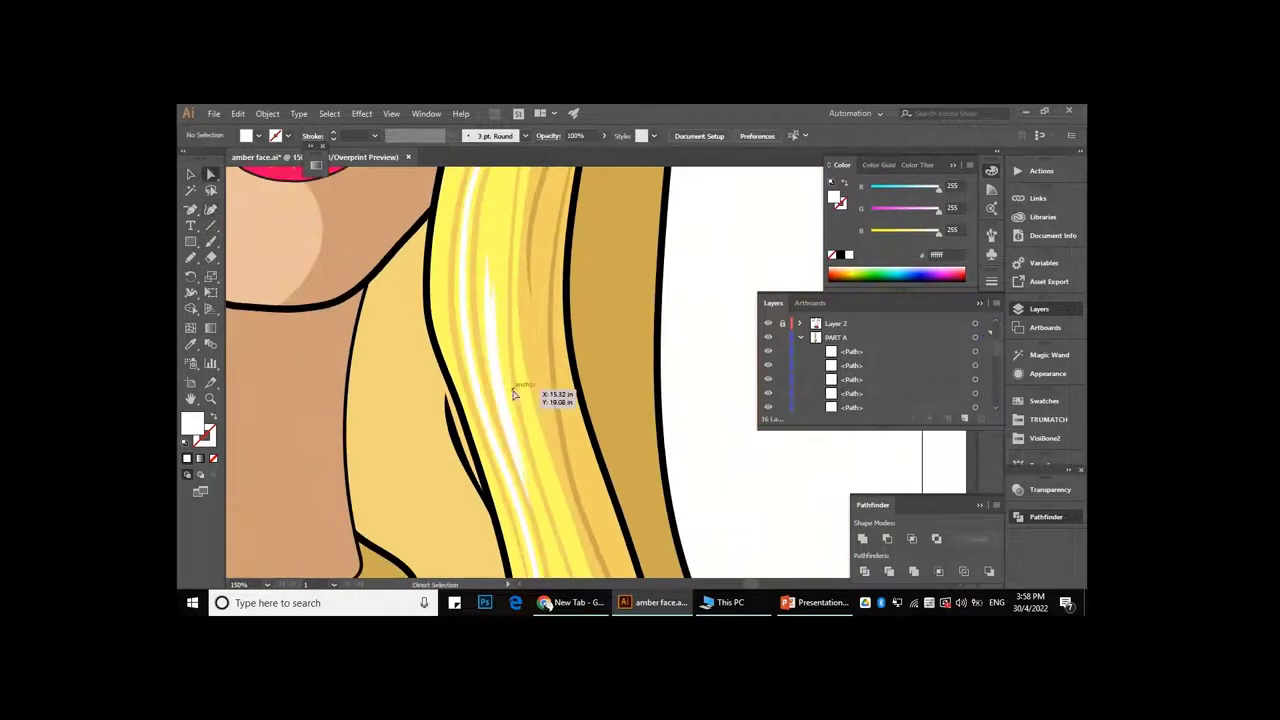
key("v")
scroll(550, 375, "down", 2)
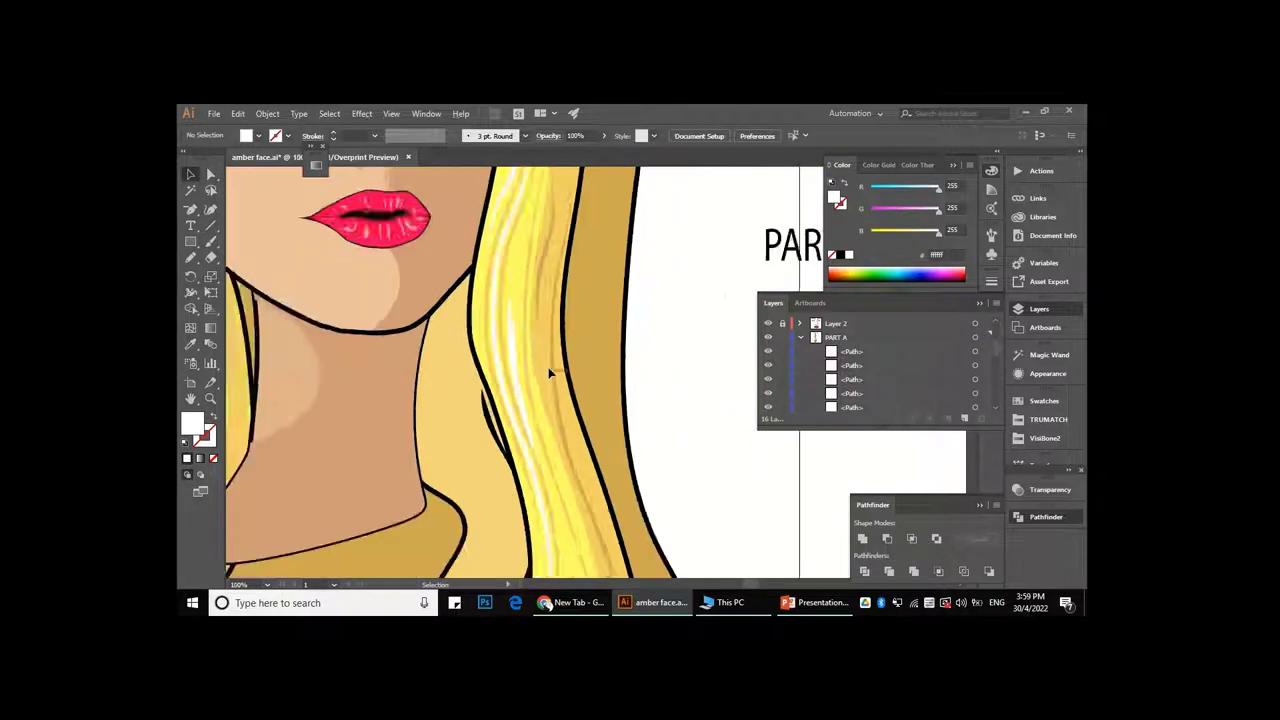
scroll(545, 360, "up", 3)
key("a")
left_click(210, 210)
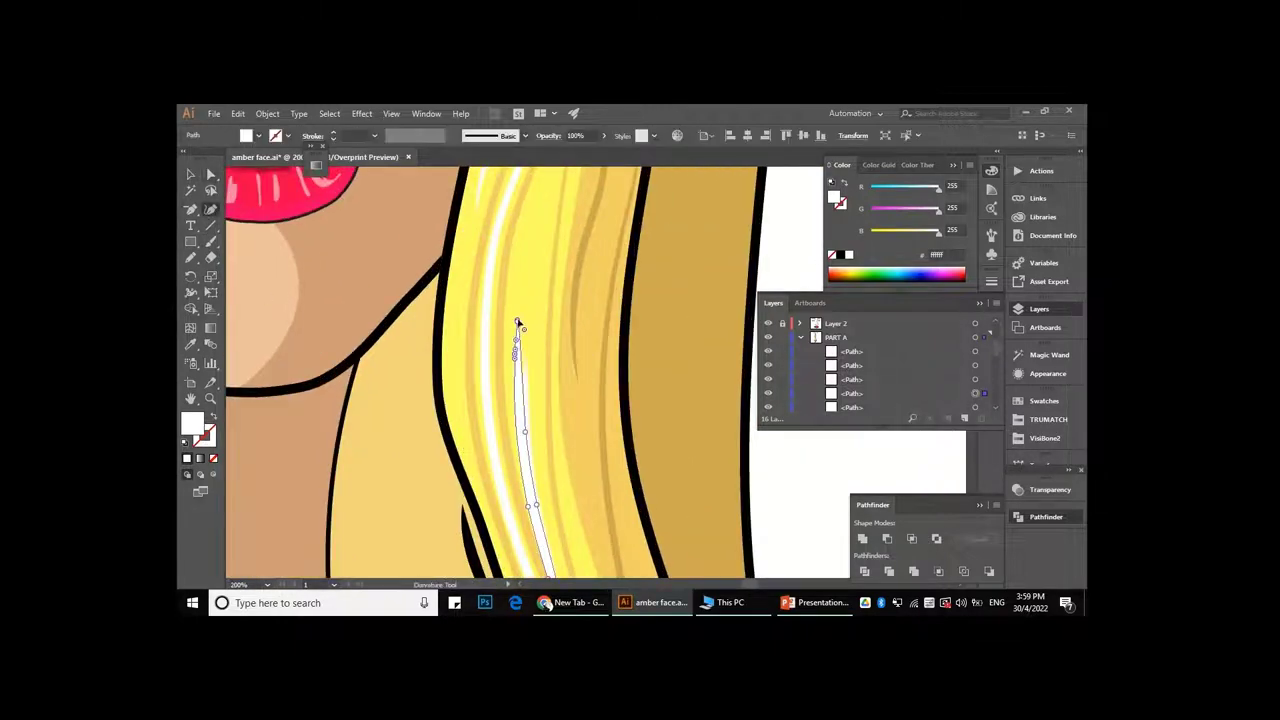
scroll(530, 247, "up", 3)
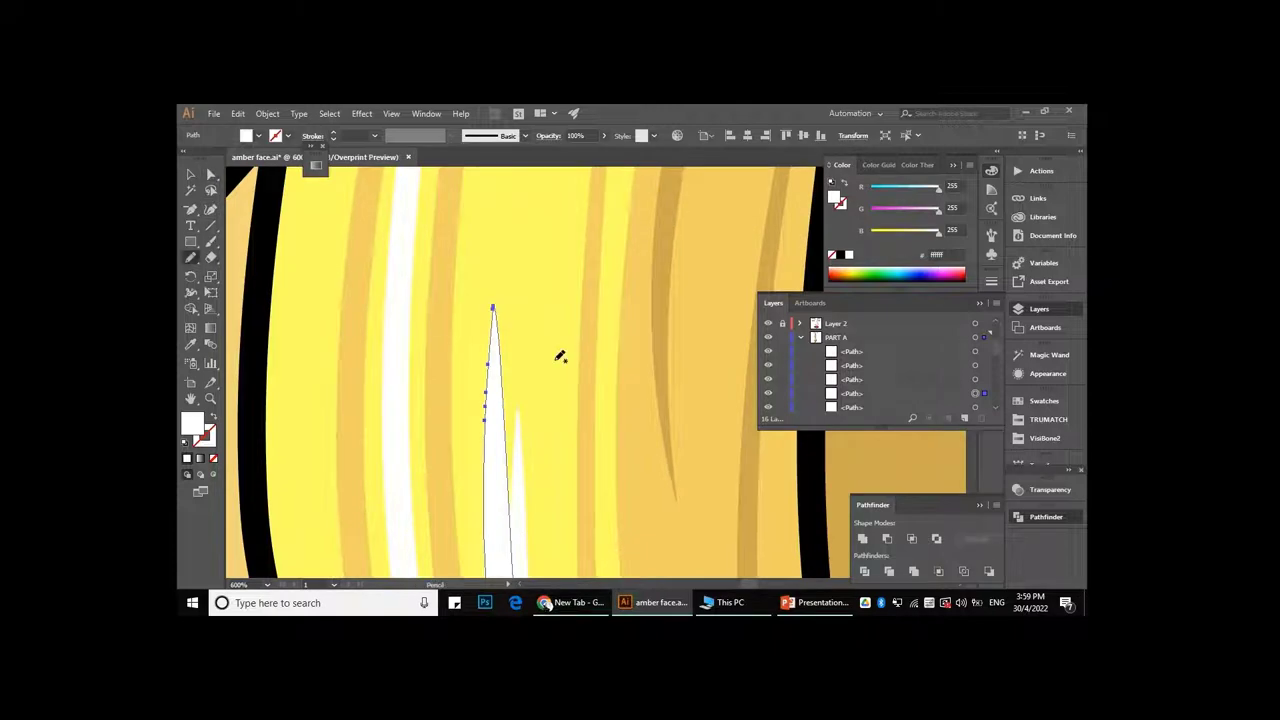
key("a")
scroll(560, 357, "down", 2)
scroll(523, 280, "down", 2)
scroll(520, 277, "down", 1)
scroll(609, 263, "up", 1)
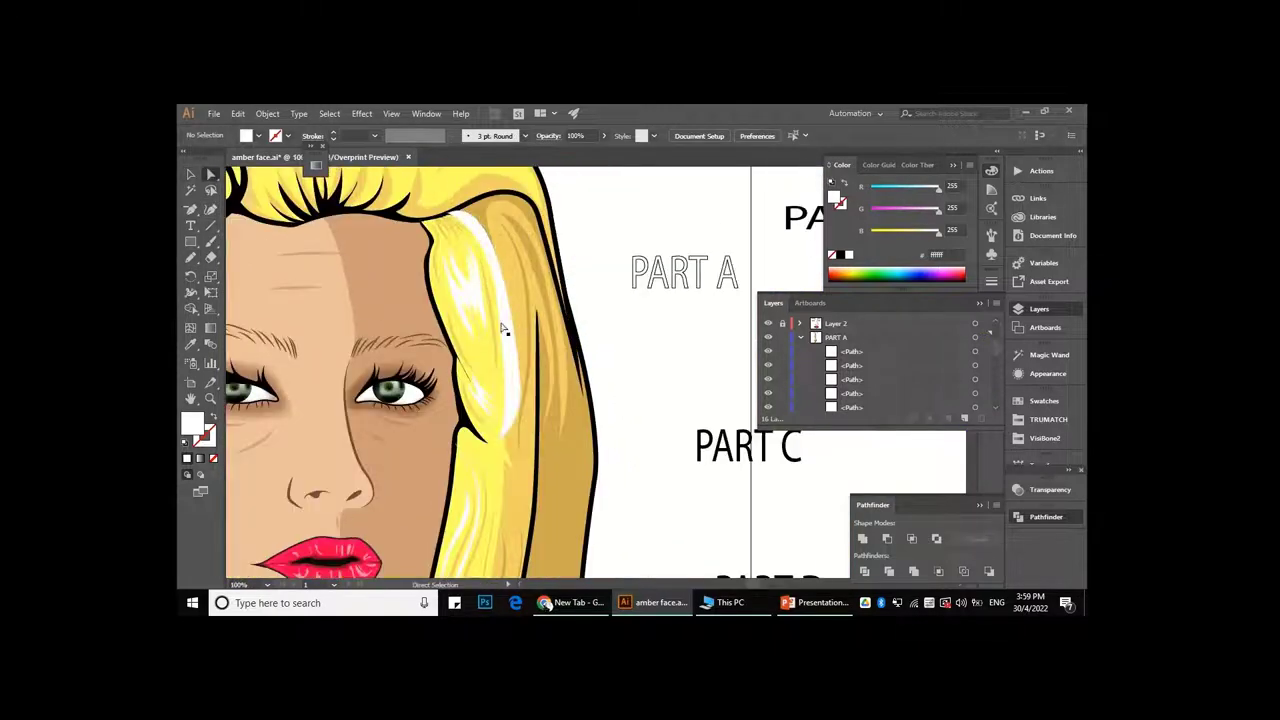
- Draw new white highlight strands along the lower hair locks with the Pencil tool
left_click(503, 328)
scroll(614, 311, "down", 2)
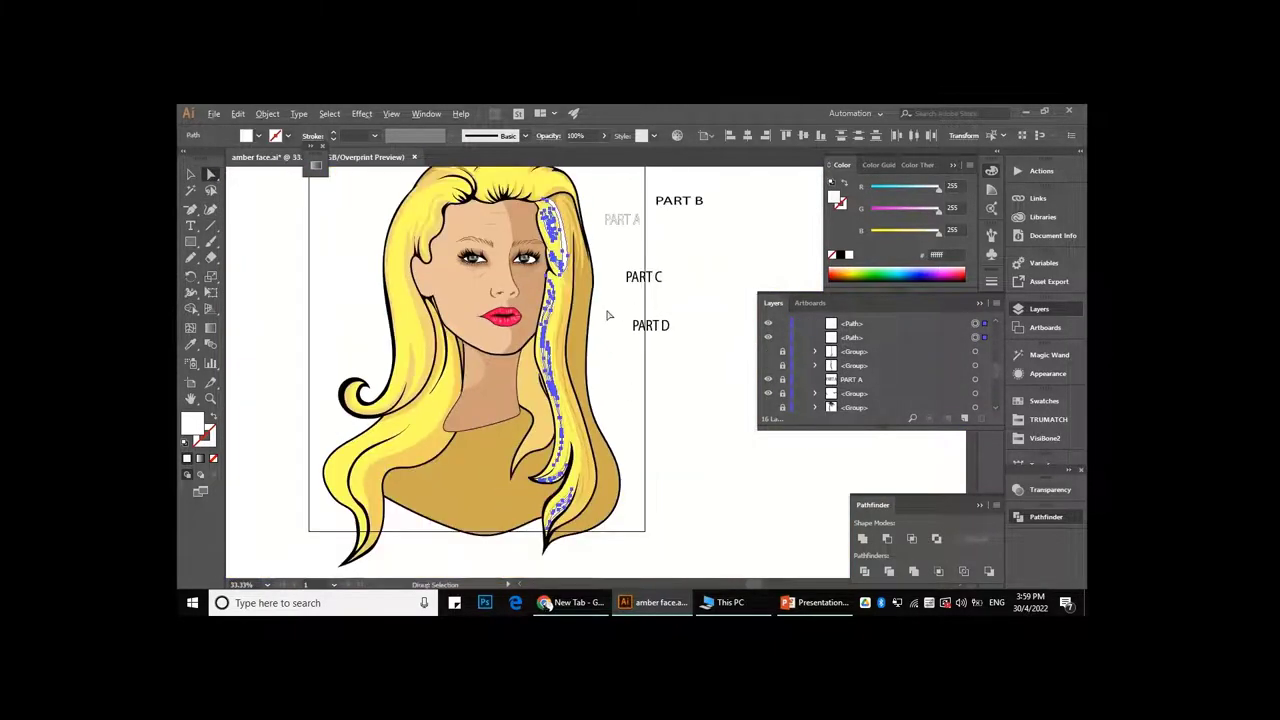
scroll(557, 560, "up", 4)
scroll(563, 428, "up", 2)
left_click(543, 463)
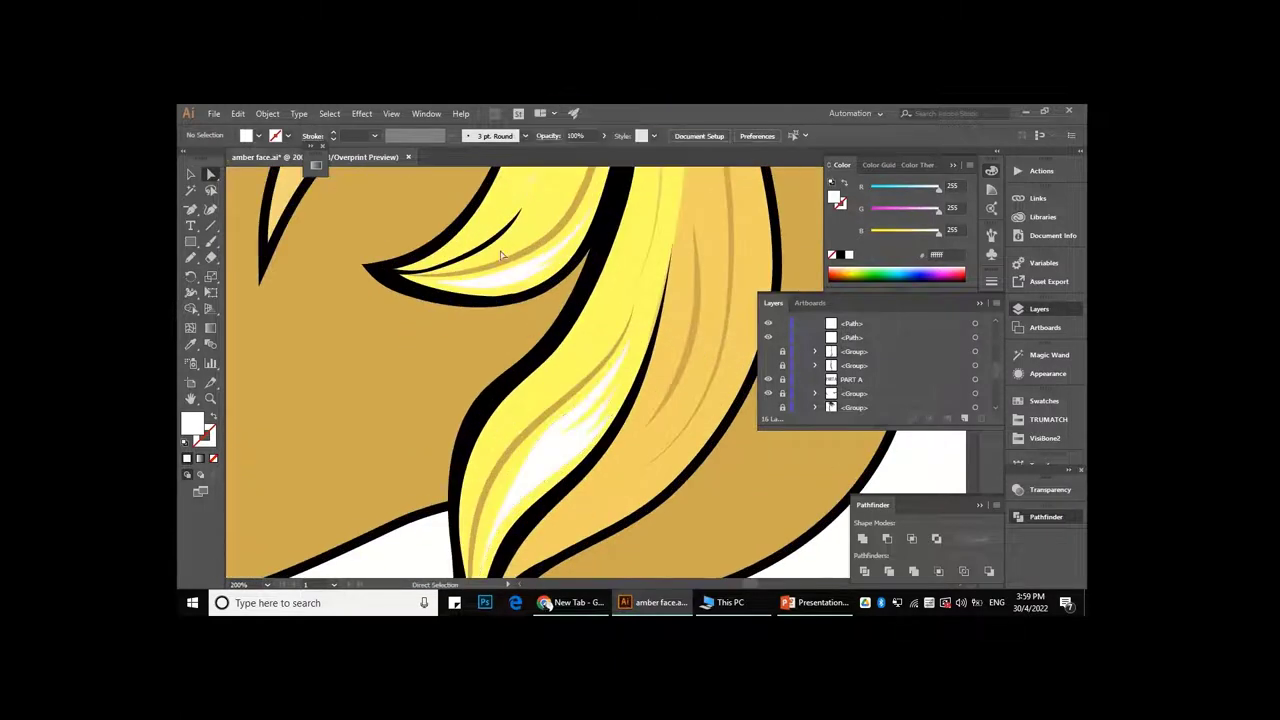
left_click(198, 264)
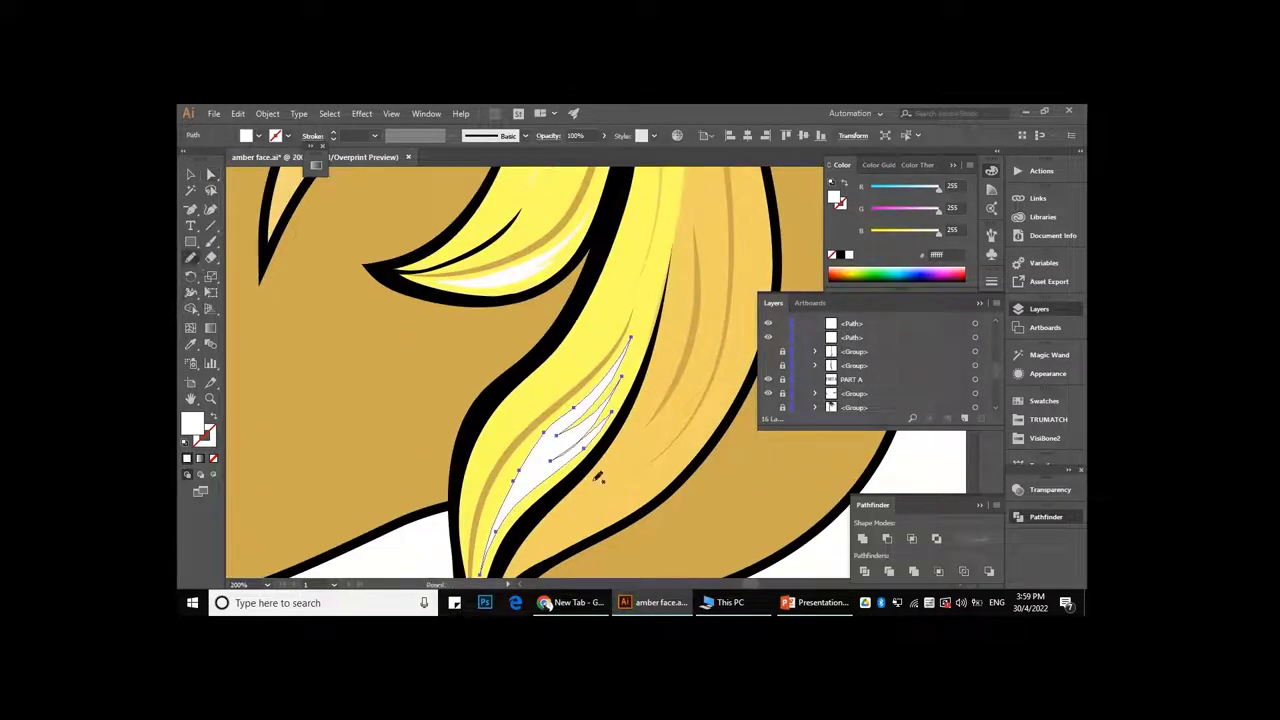
scroll(556, 480, "down", 2)
key("a")
left_click(596, 400)
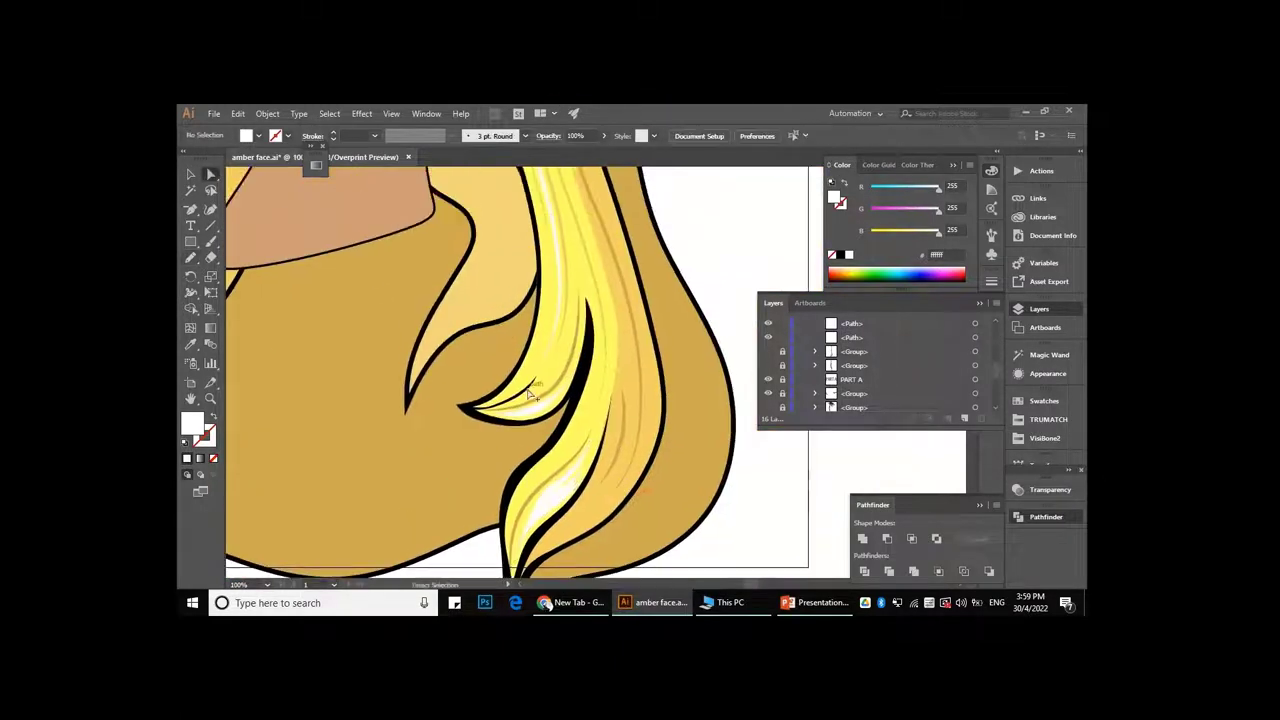
scroll(560, 428, "up", 2)
left_click(191, 257)
scroll(591, 427, "up", 2)
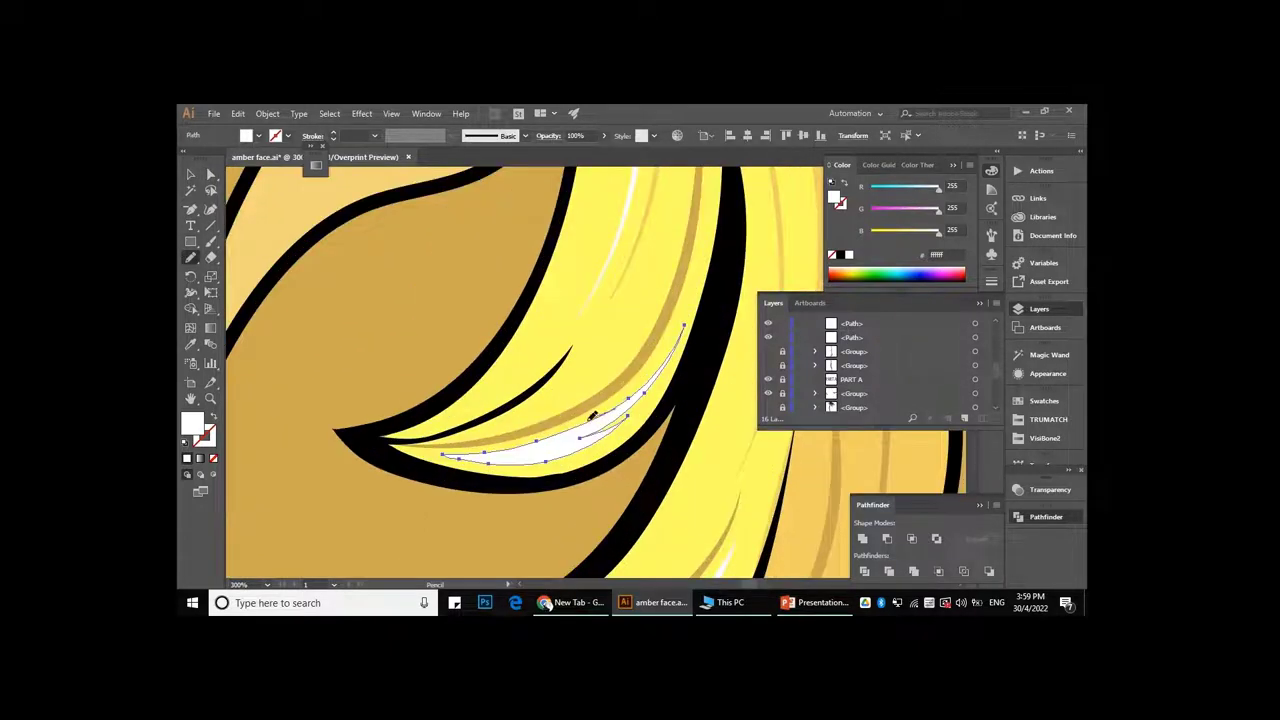
key("ctrl+shift+a")
key("v")
scroll(474, 450, "down", 2)
scroll(500, 351, "down", 5)
scroll(500, 351, "up", 2)
scroll(500, 351, "up", 2)
- Check the hair highlight strands' anchors with the Direct Selection tool
key("a")
scroll(528, 306, "down", 2)
scroll(554, 320, "down", 2)
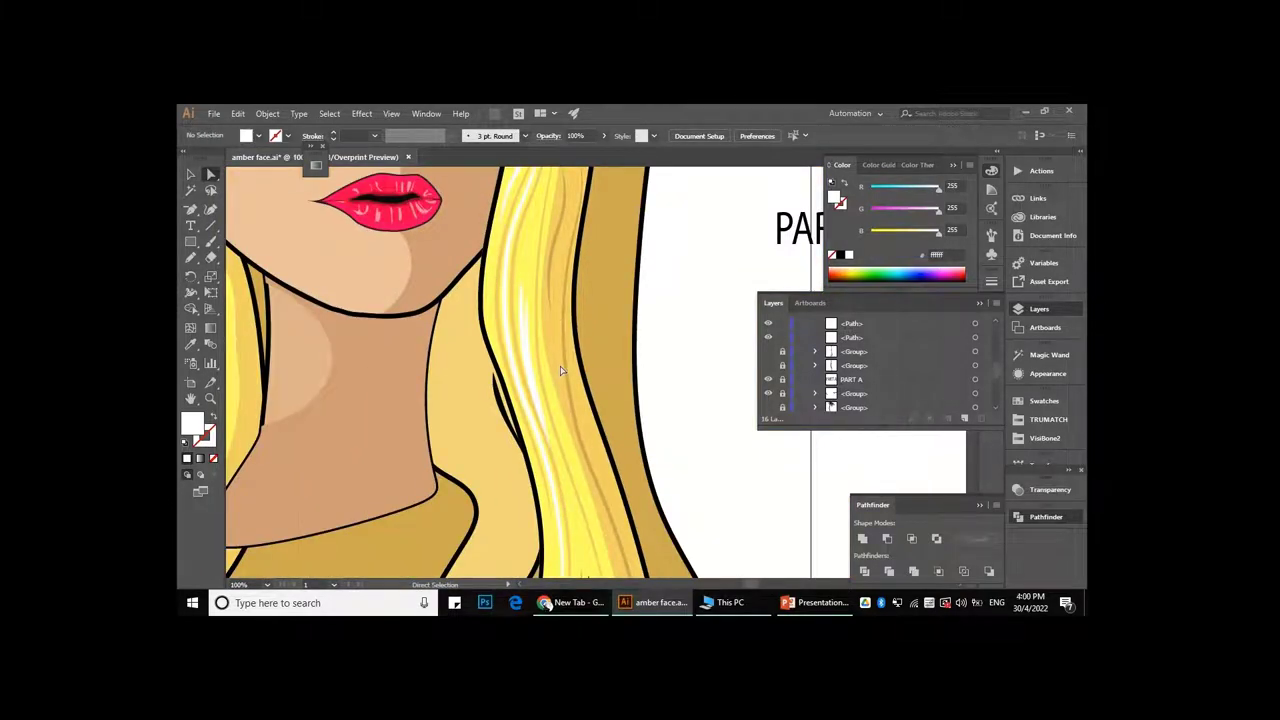
scroll(550, 360, "up", 3)
scroll(540, 360, "down", 1)
scroll(560, 380, "down", 1)
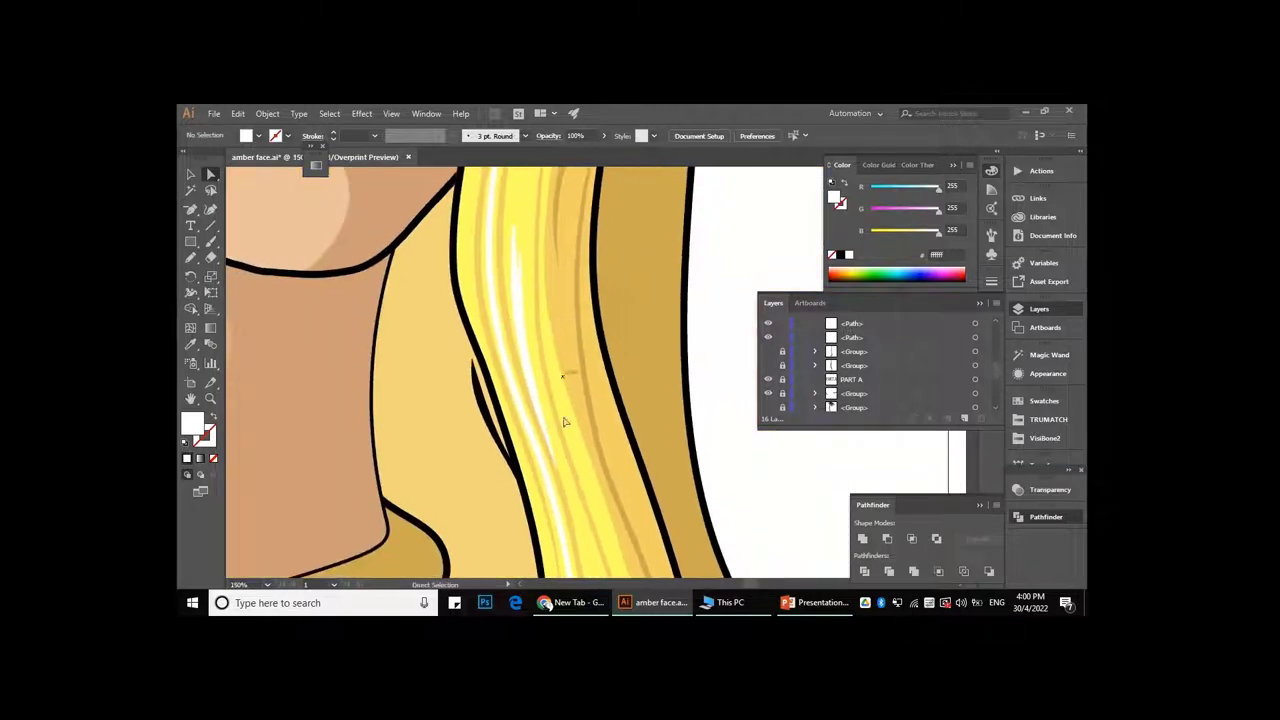
scroll(563, 422, "up", 2)
left_click(570, 494)
key("ctrl+shift+a")
scroll(583, 466, "down", 2)
scroll(586, 457, "down", 2)
scroll(600, 420, "up", 3)
scroll(595, 395, "up", 2)
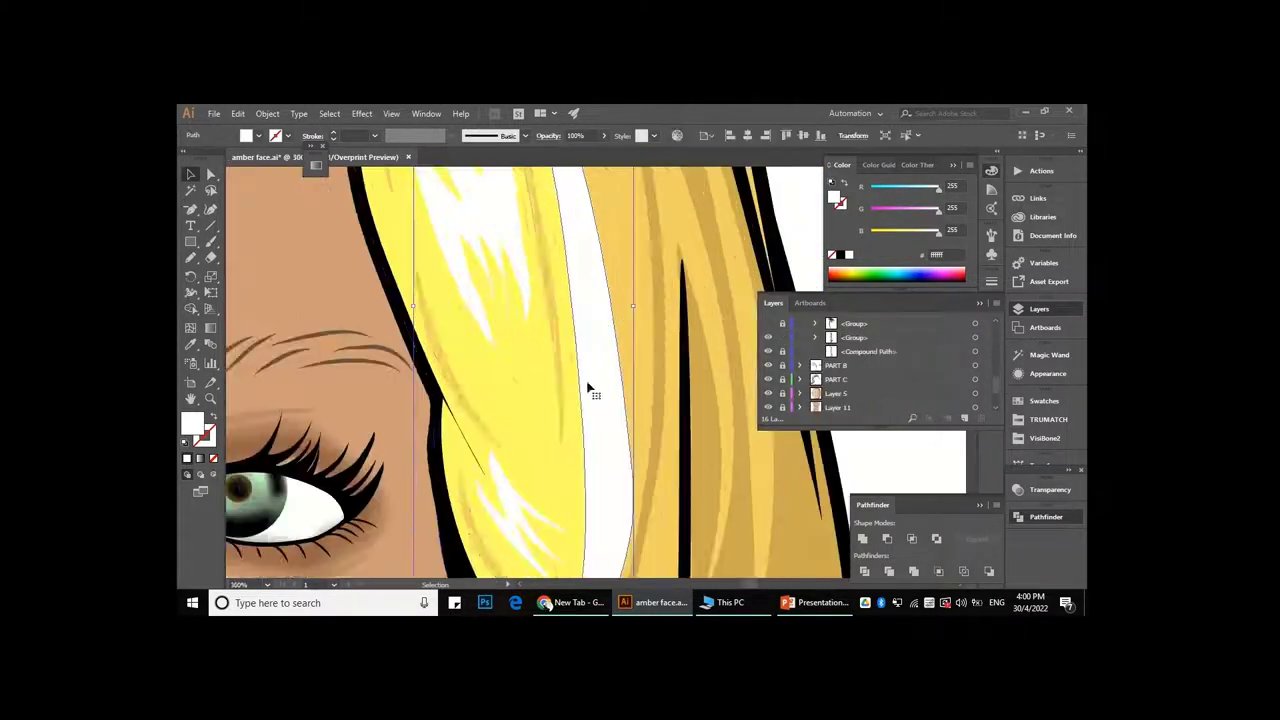
- Merge overlapping highlight shapes with Shape Builder, then lock the right-side hair-highlight group
key("ctrl+a")
key("a")
scroll(689, 410, "down", 4)
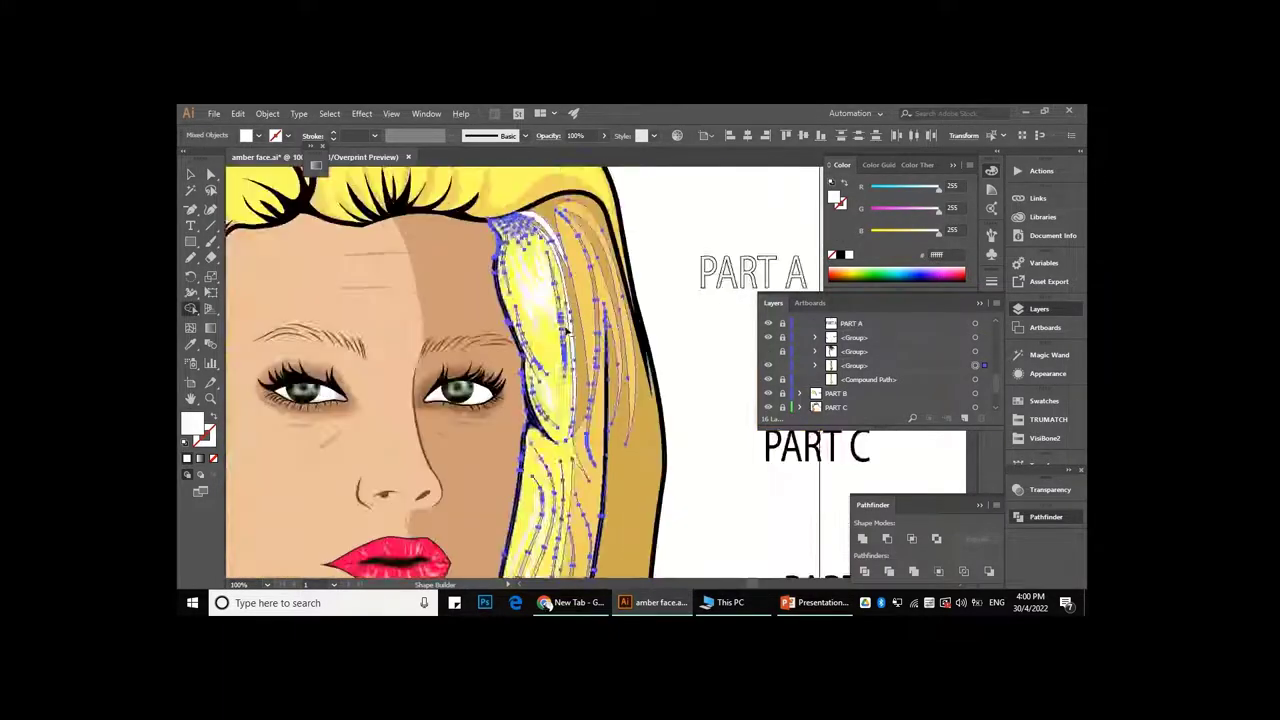
scroll(689, 410, "down", 1)
scroll(689, 410, "up", 1)
scroll(623, 334, "up", 3)
key("shift+m")
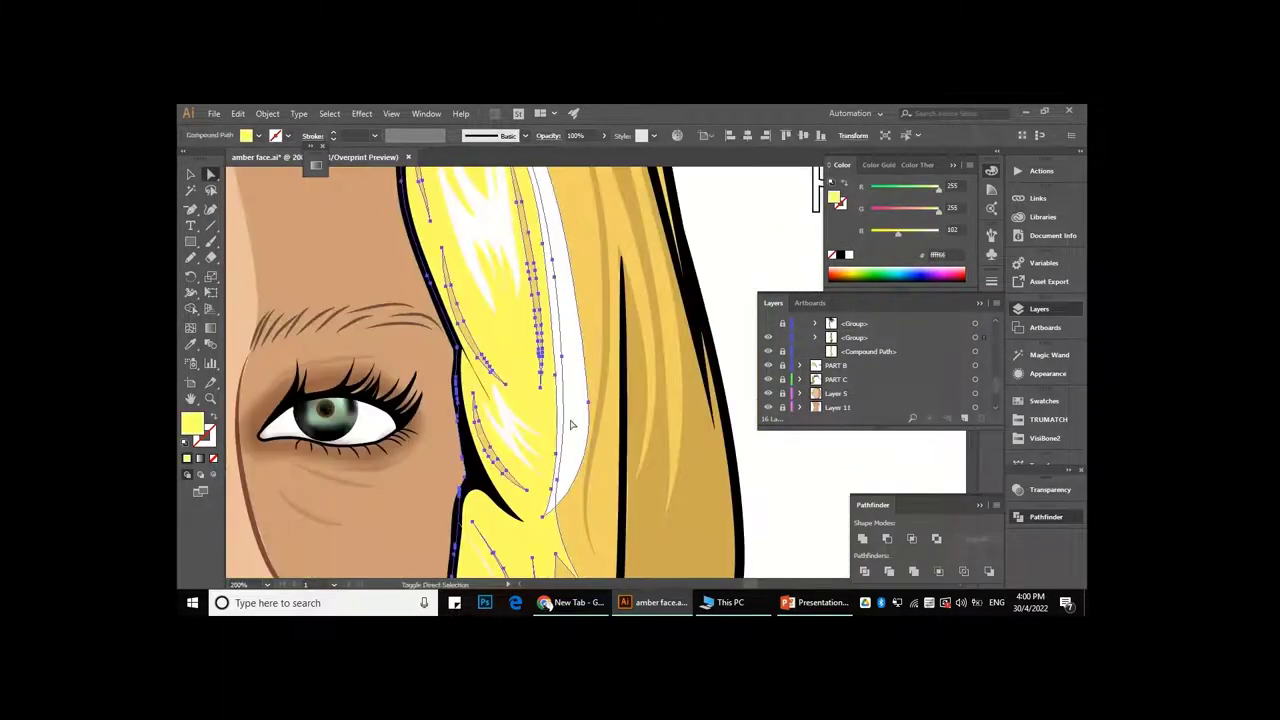
key("v")
scroll(694, 420, "down", 2)
scroll(663, 406, "down", 1)
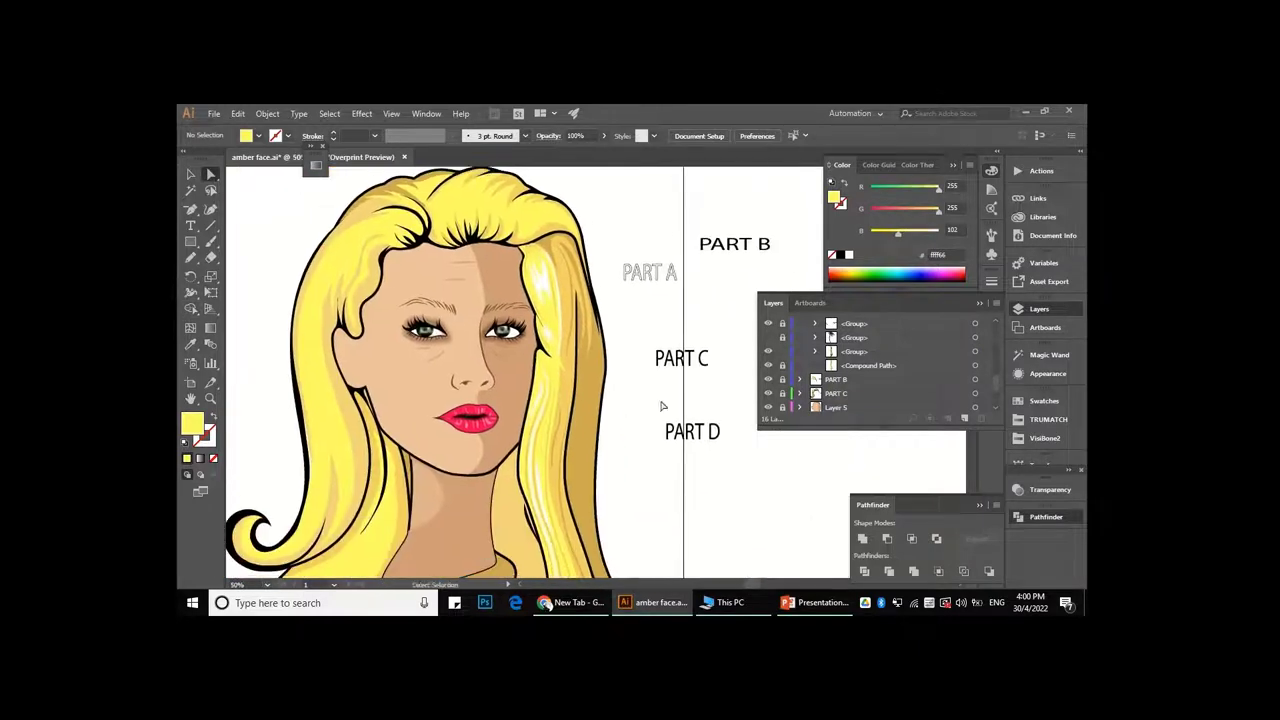
left_click(657, 449)
left_click_drag(622, 369, 600, 331)
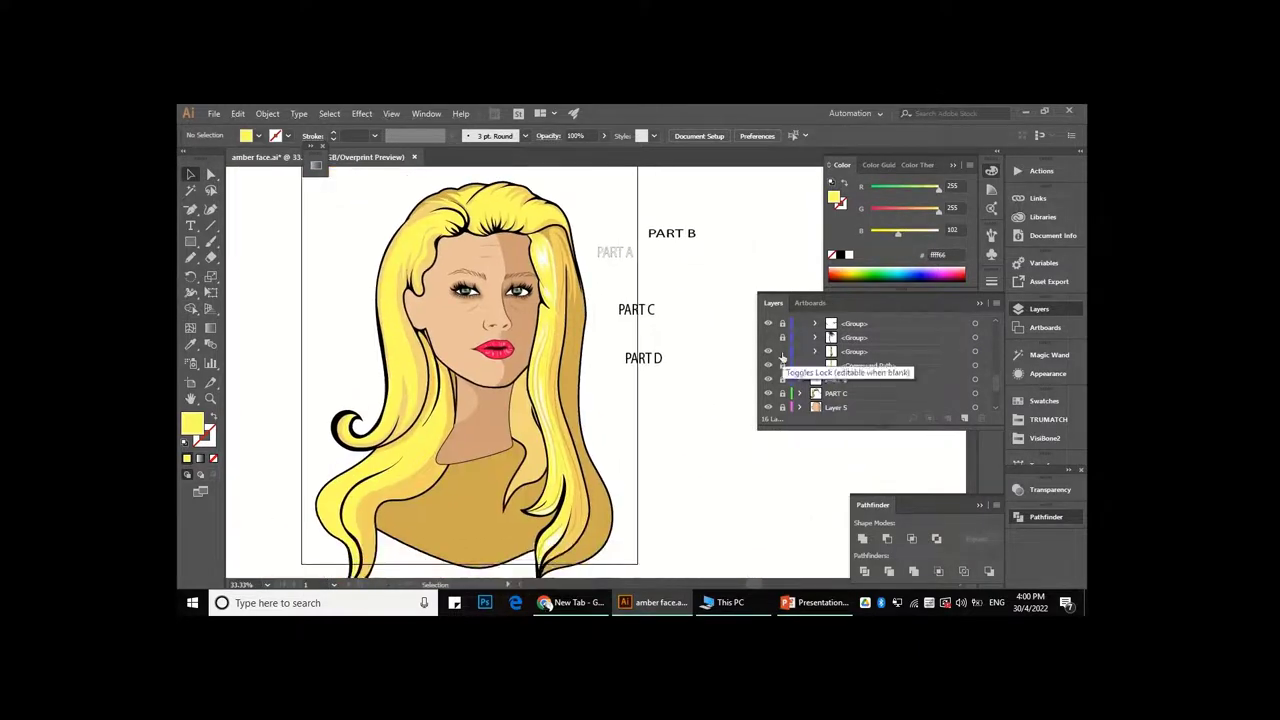
left_click(545, 420)
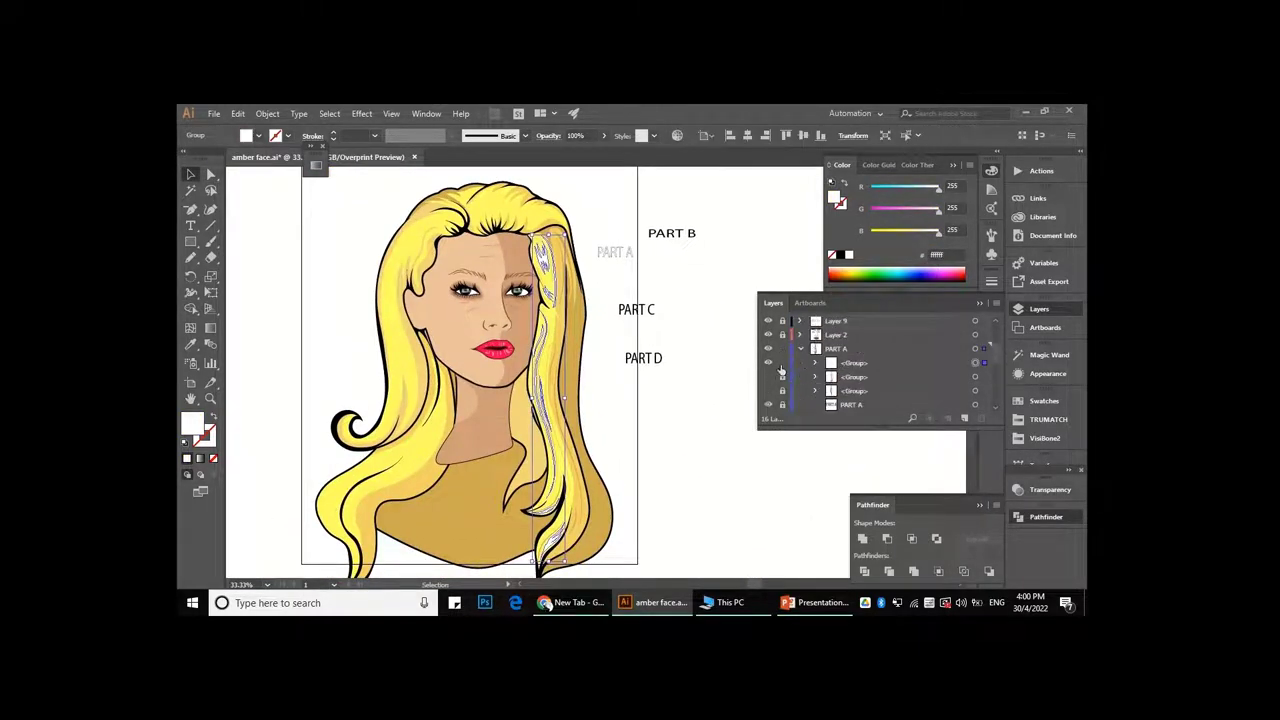
left_click(782, 363)
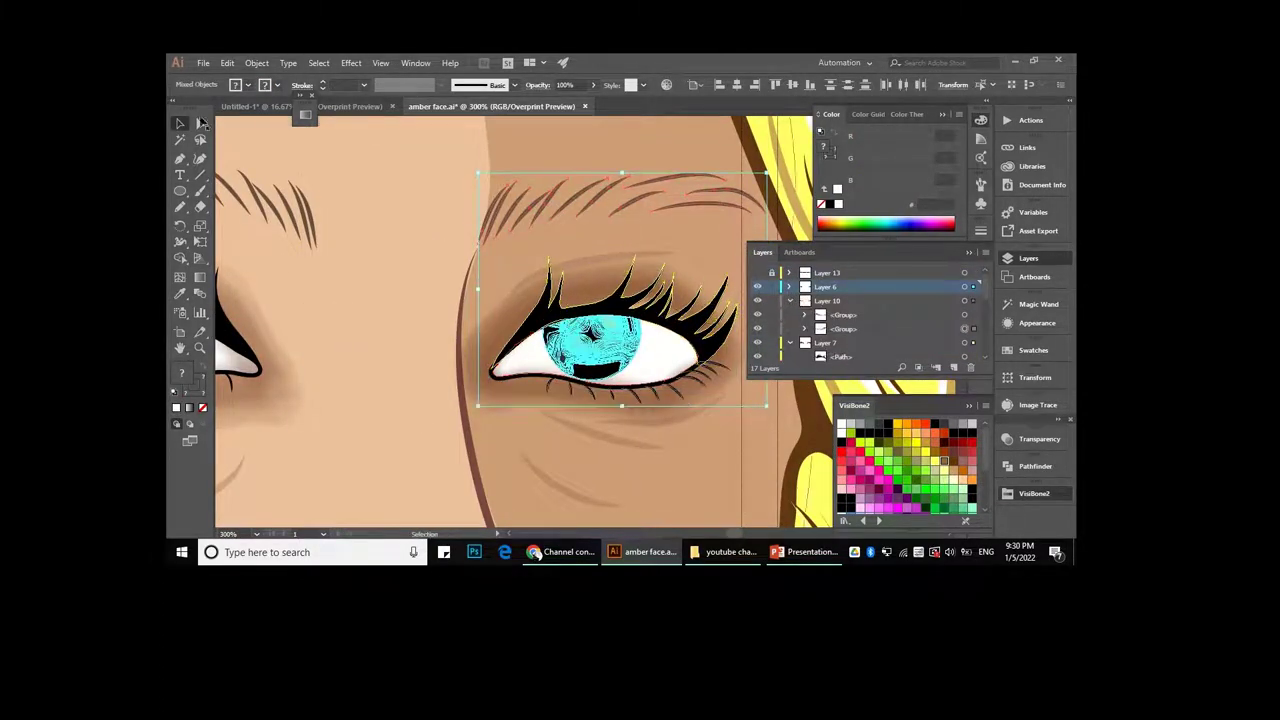
- Group the eye with its lashes and brow using Object > Group
left_click(257, 63)
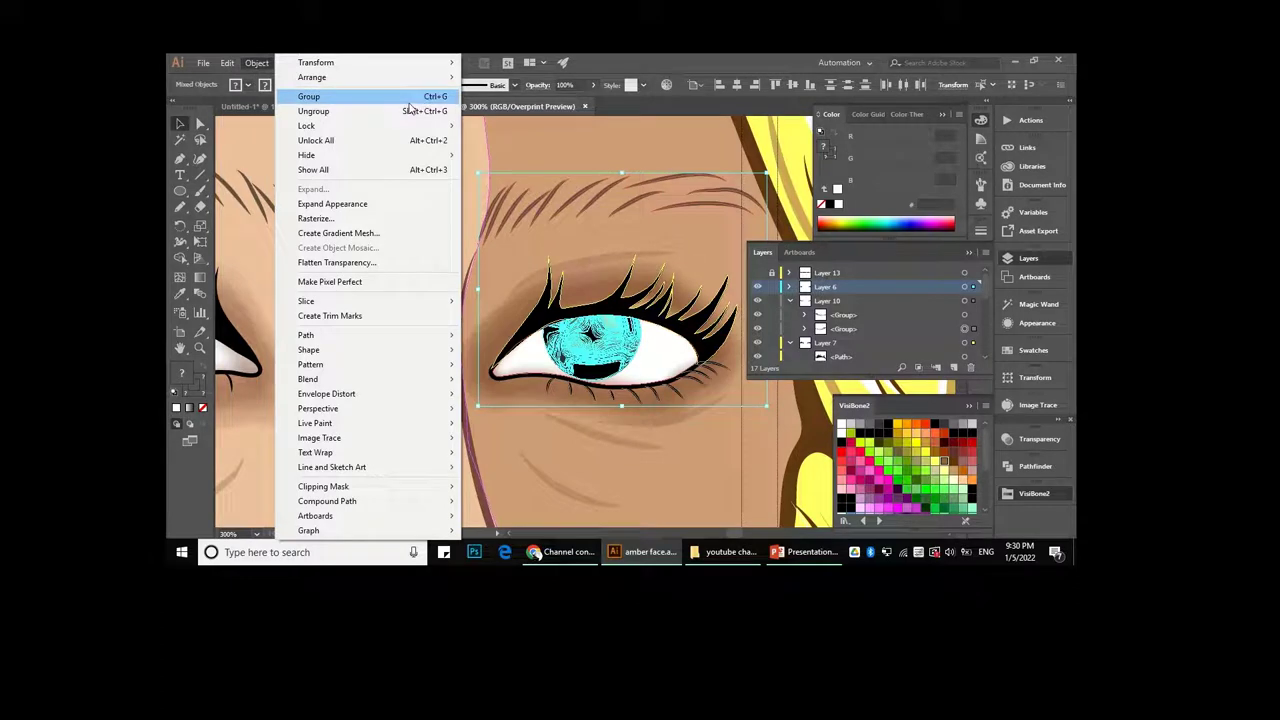
left_click(660, 313)
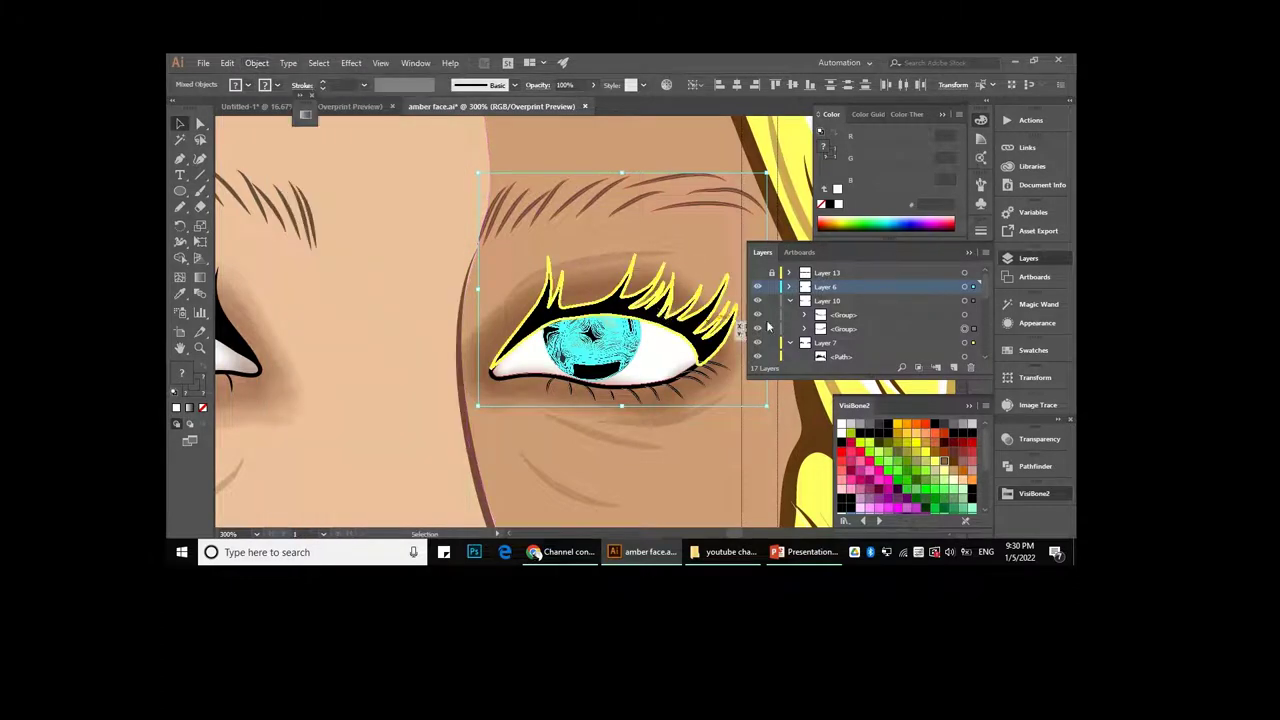
scroll(585, 320, "down", 1)
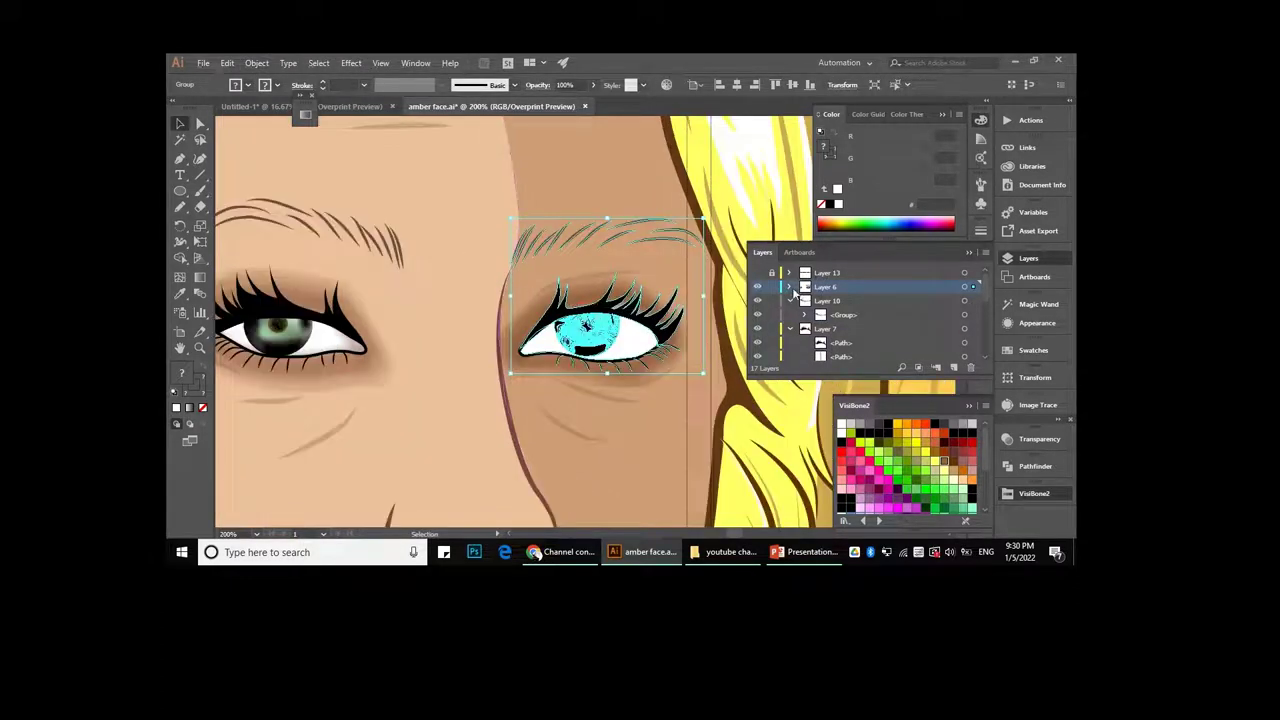
scroll(660, 298, "down", 1)
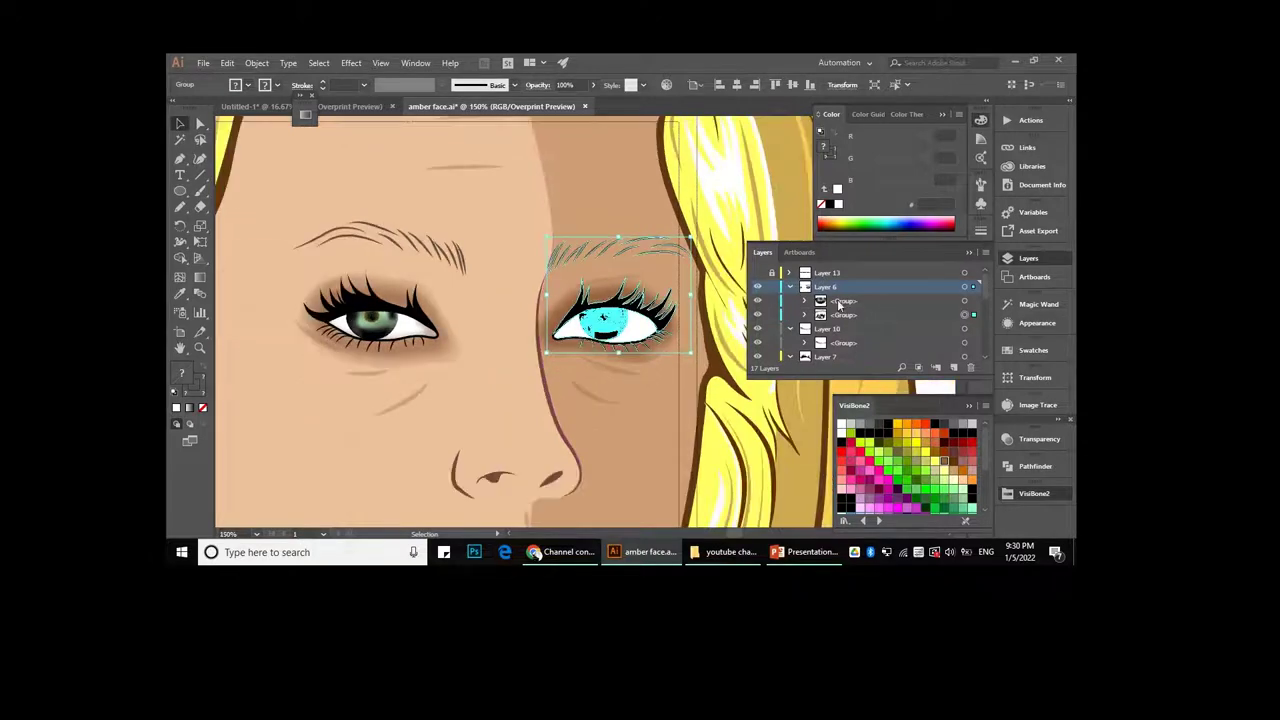
left_click(964, 356)
scroll(310, 315, "up", 1)
scroll(310, 315, "up", 1)
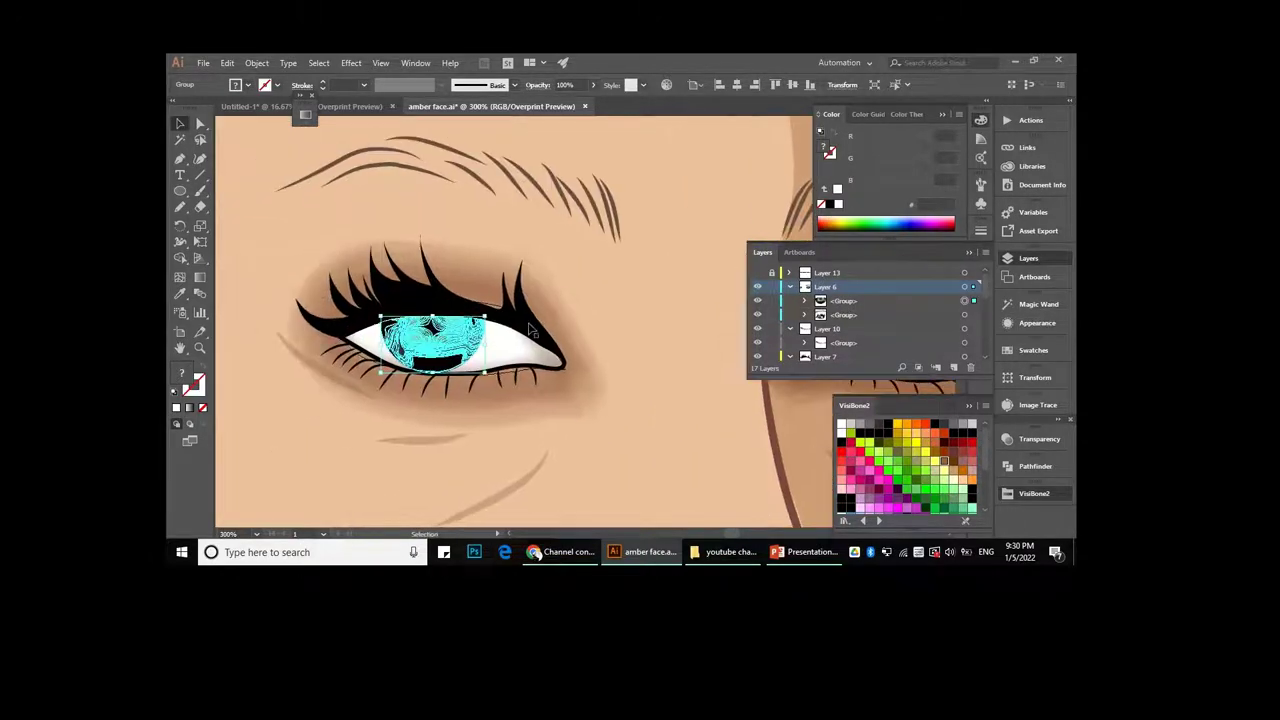
- Scale the left eye group uniformly to 120% and reposition it on the face
left_click(505, 352)
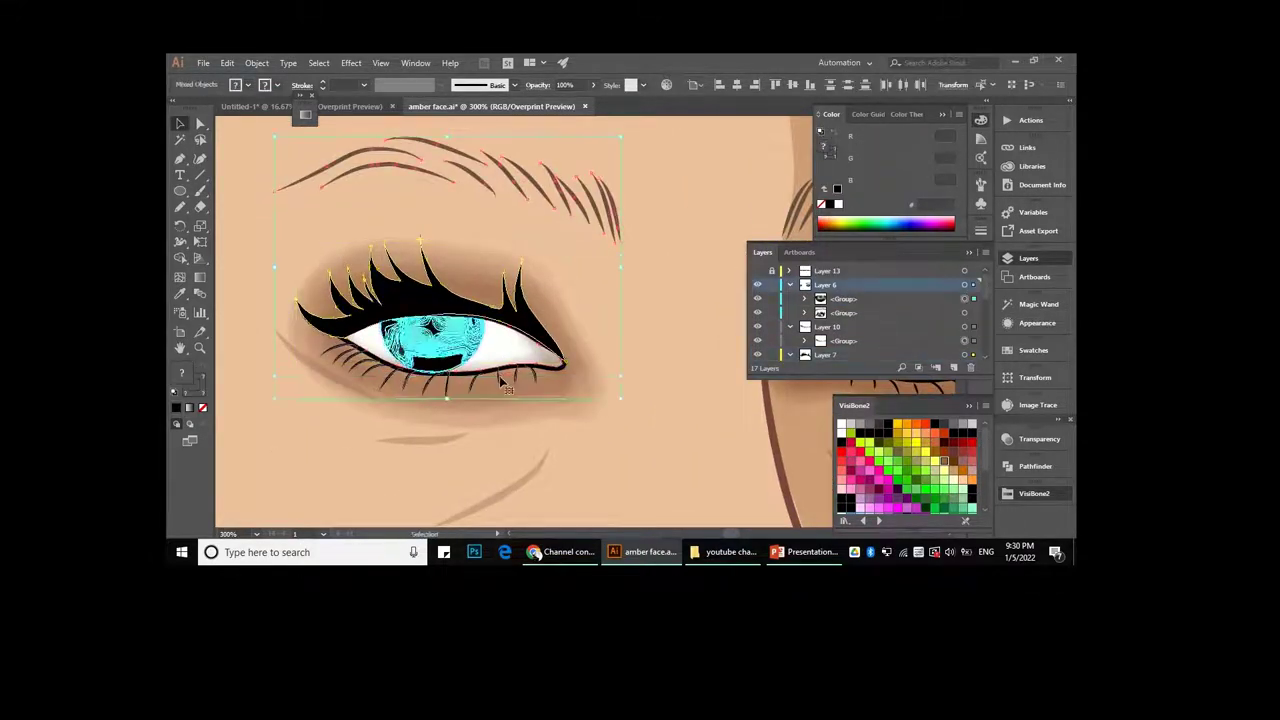
key("ctrl+1")
right_click(493, 322)
mouse_move(532, 437)
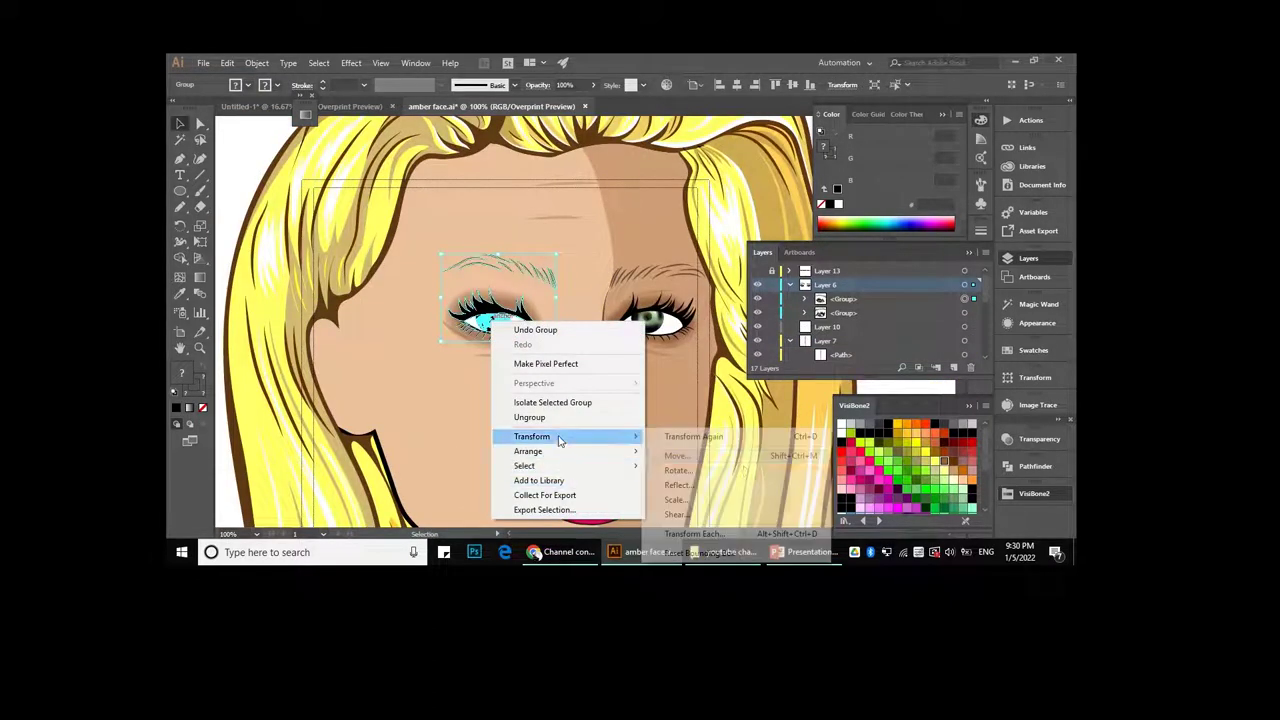
left_click(697, 500)
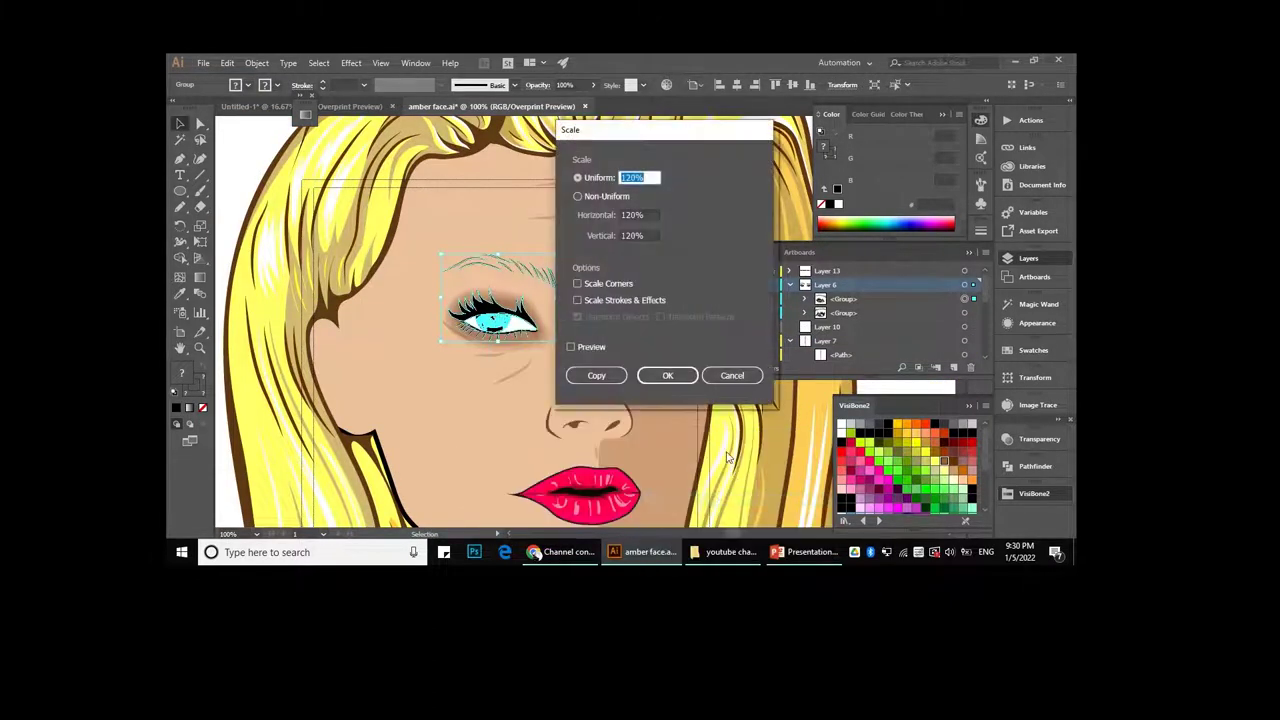
key("Return")
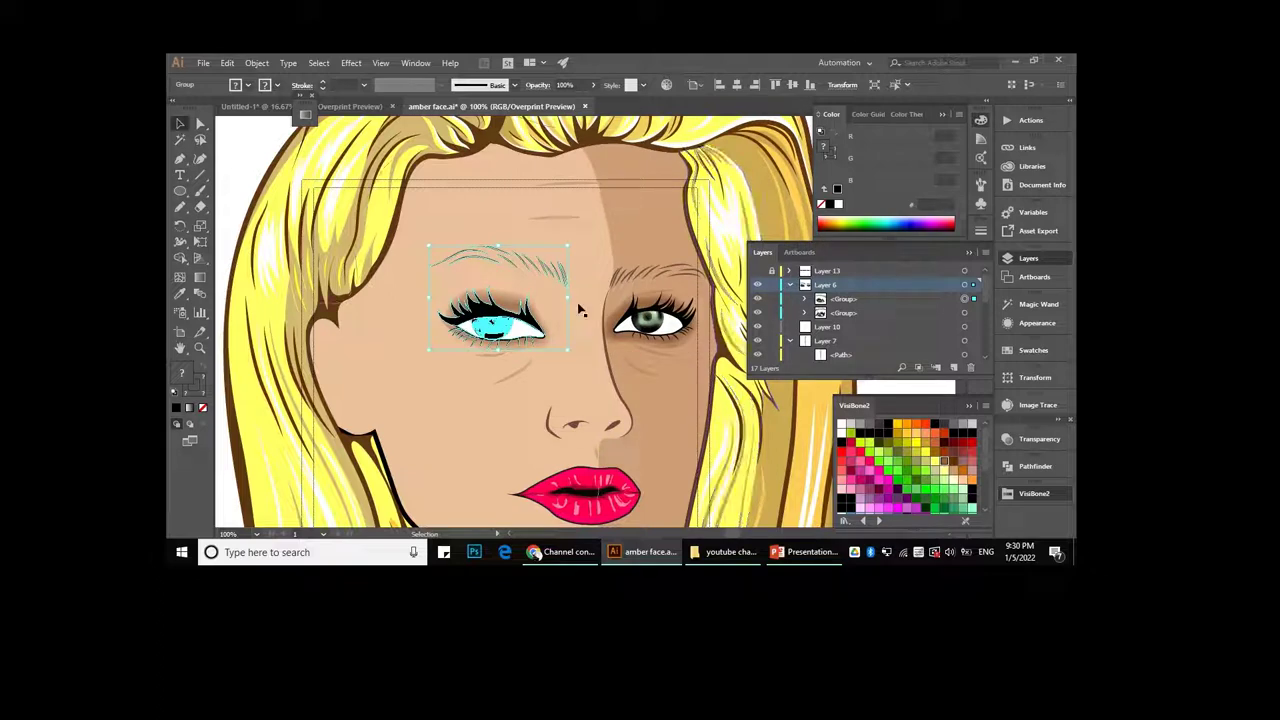
left_click_drag(493, 318, 505, 300)
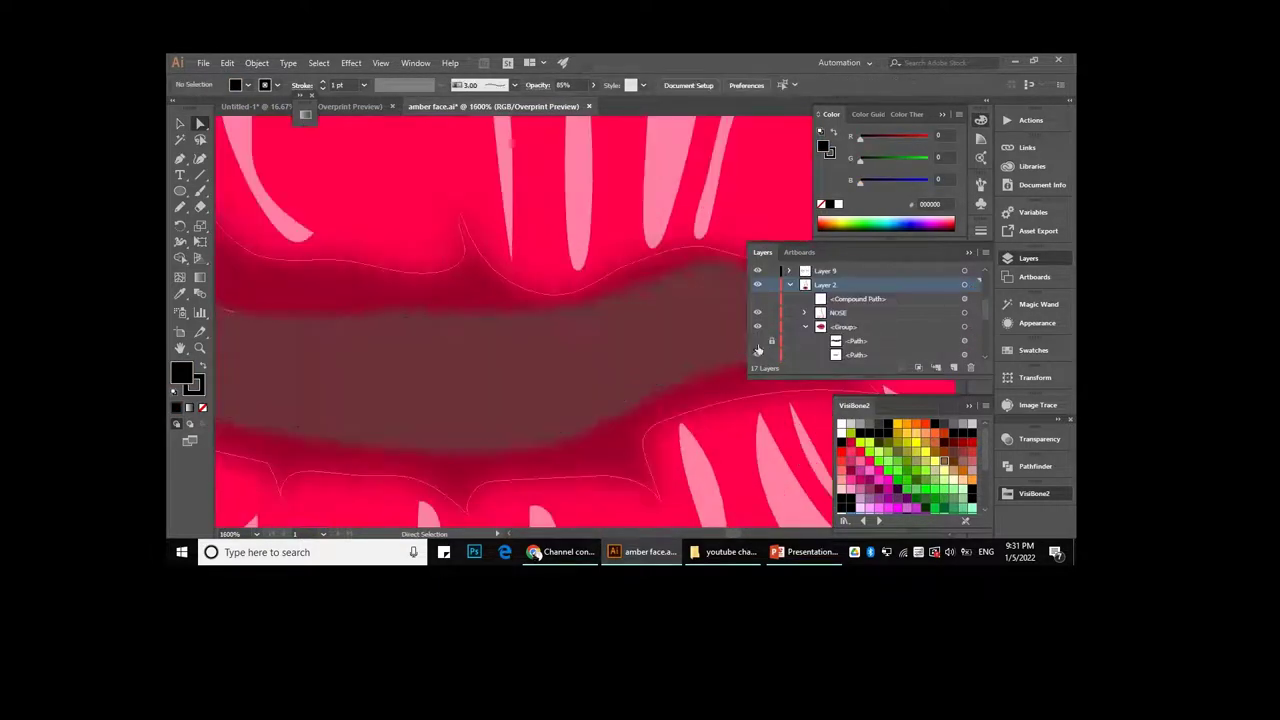
scroll(824, 286, "down", 3)
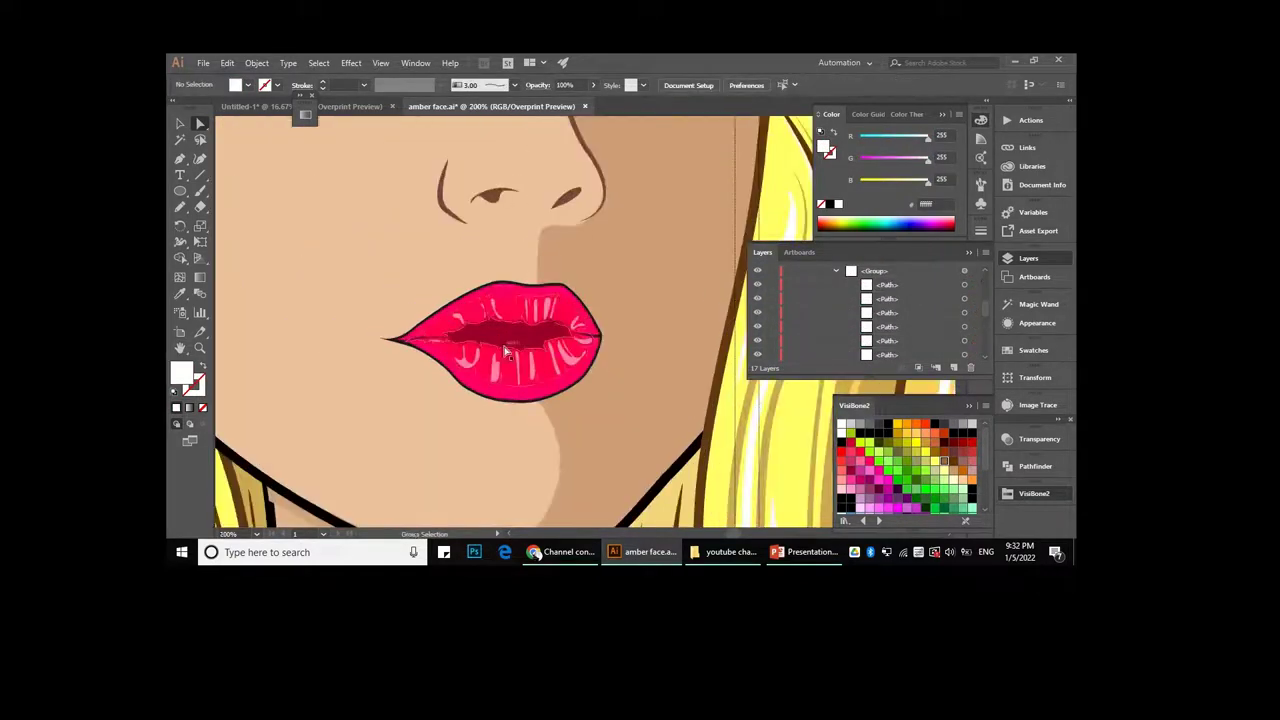
left_click(256, 106)
left_click(257, 63)
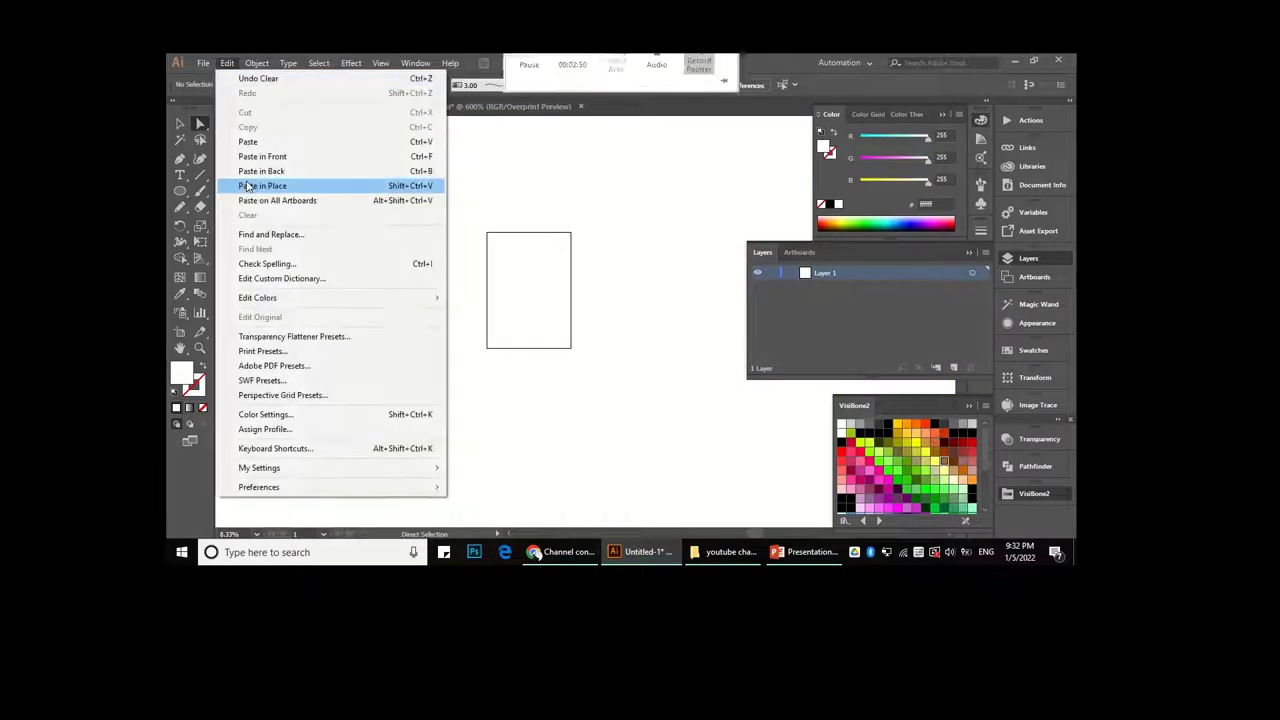
- Paste the dark inner-mouth shape in place in Untitled-1
left_click(557, 305)
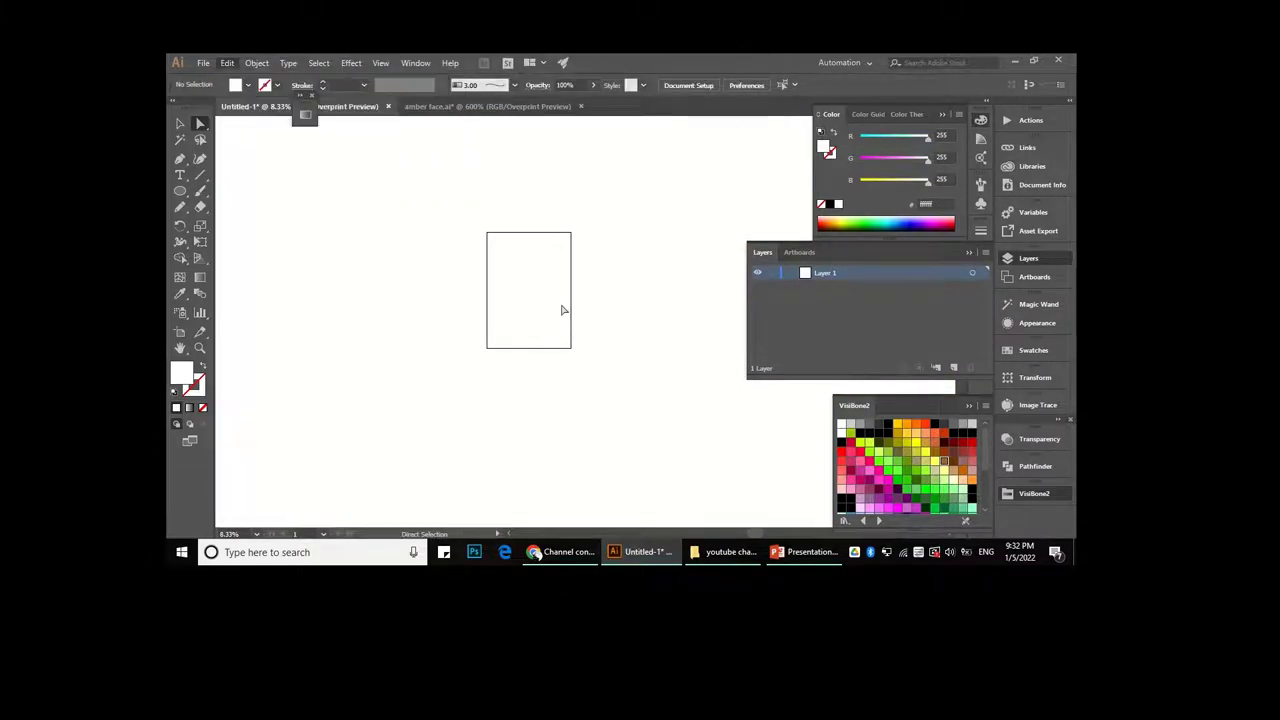
scroll(541, 287, "up", 2)
key("ctrl+f")
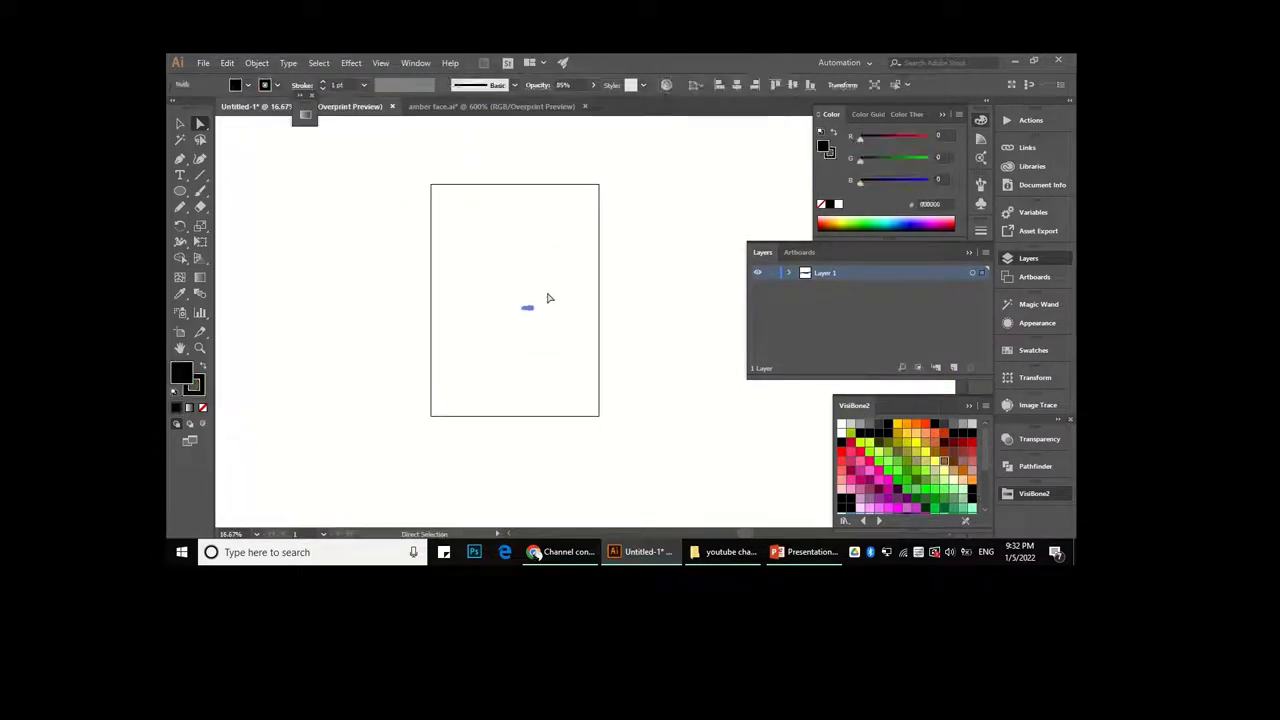
scroll(540, 323, "up", 2)
scroll(507, 289, "up", 2)
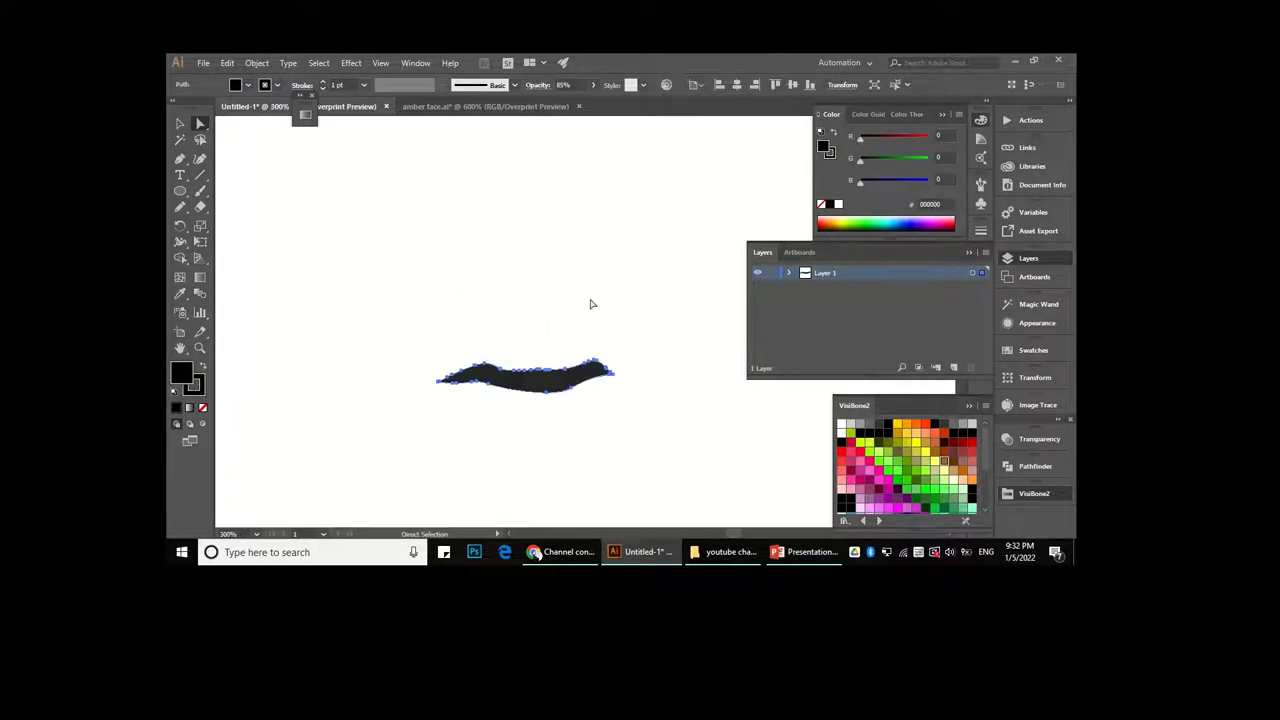
scroll(632, 405, "up", 2)
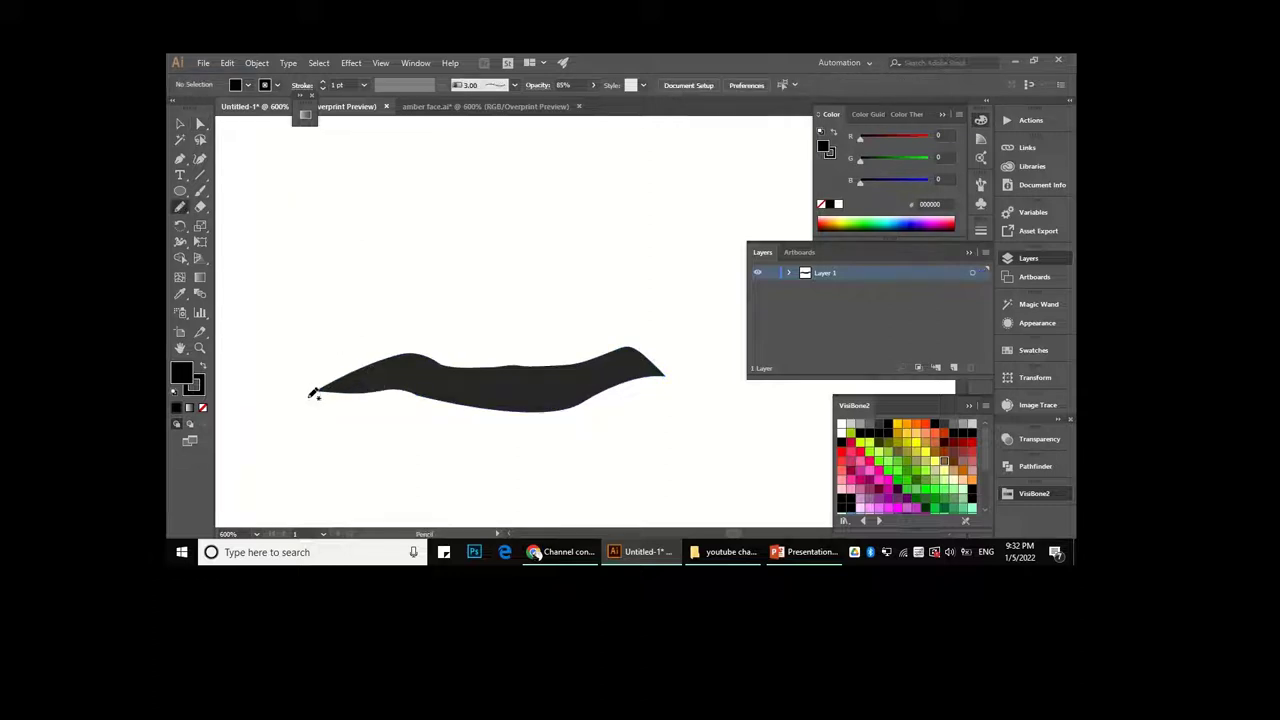
- Draw a closed wavy highlight shape over the top of the mouth shape with the Pencil
left_click_drag(307, 352, 310, 392)
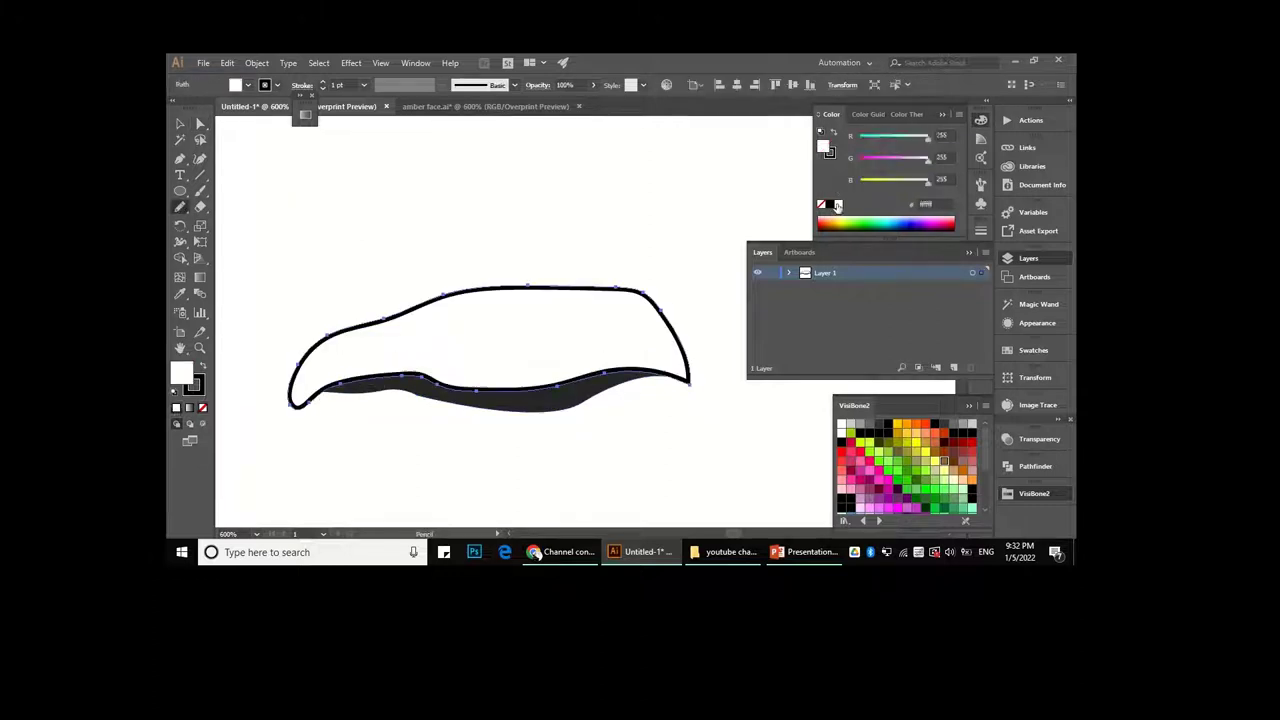
key("a")
key("ctrl+plus")
key("n")
key("ctrl+plus")
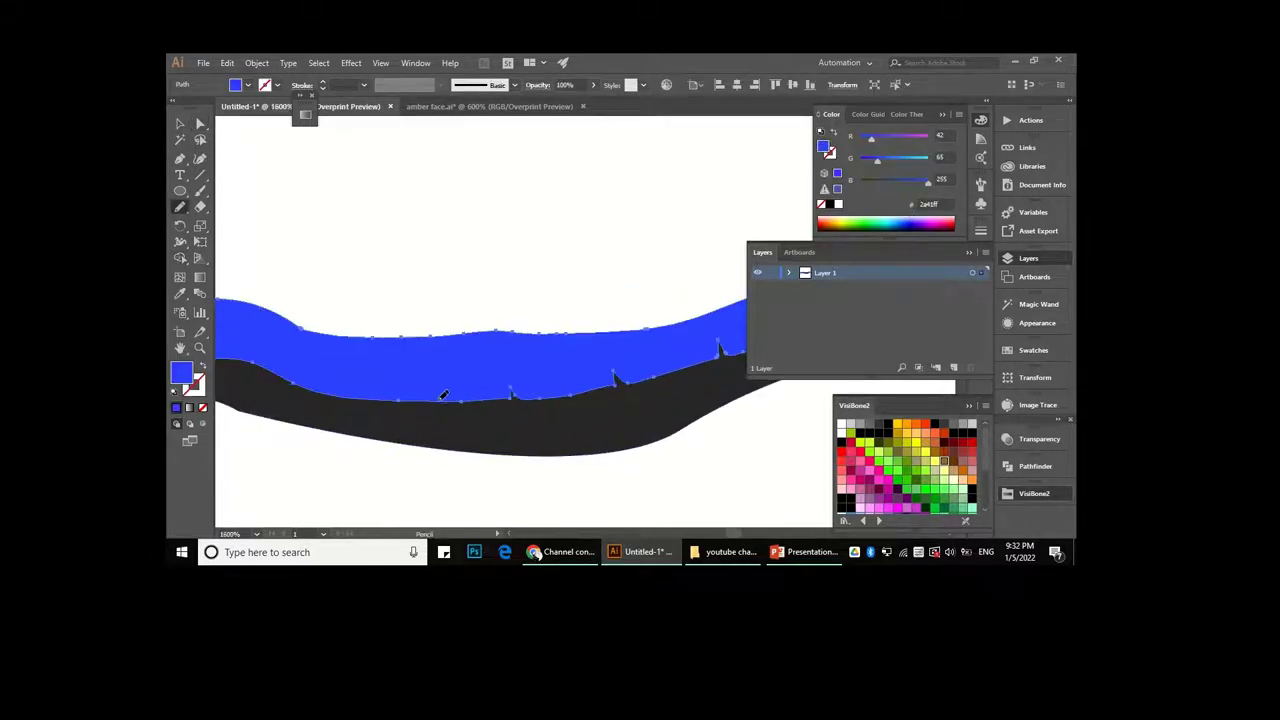
scroll(526, 418, "up", 2)
key("ctrl+minus")
key("ctrl+minus")
key("ctrl+minus")
key("a")
left_click(417, 317)
key("ctrl+plus")
key("ctrl+plus")
key("ctrl+plus")
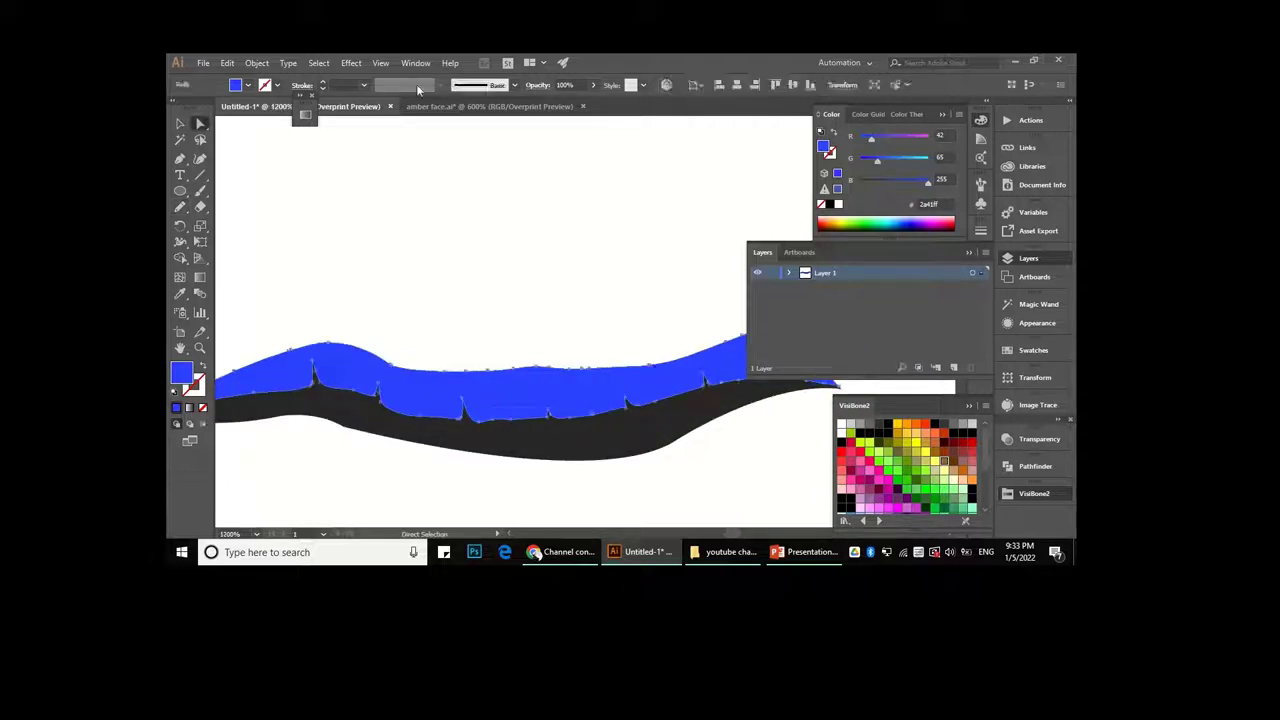
- Apply a Stylize > Feather effect to the highlight shape and fill it white
left_click(351, 63)
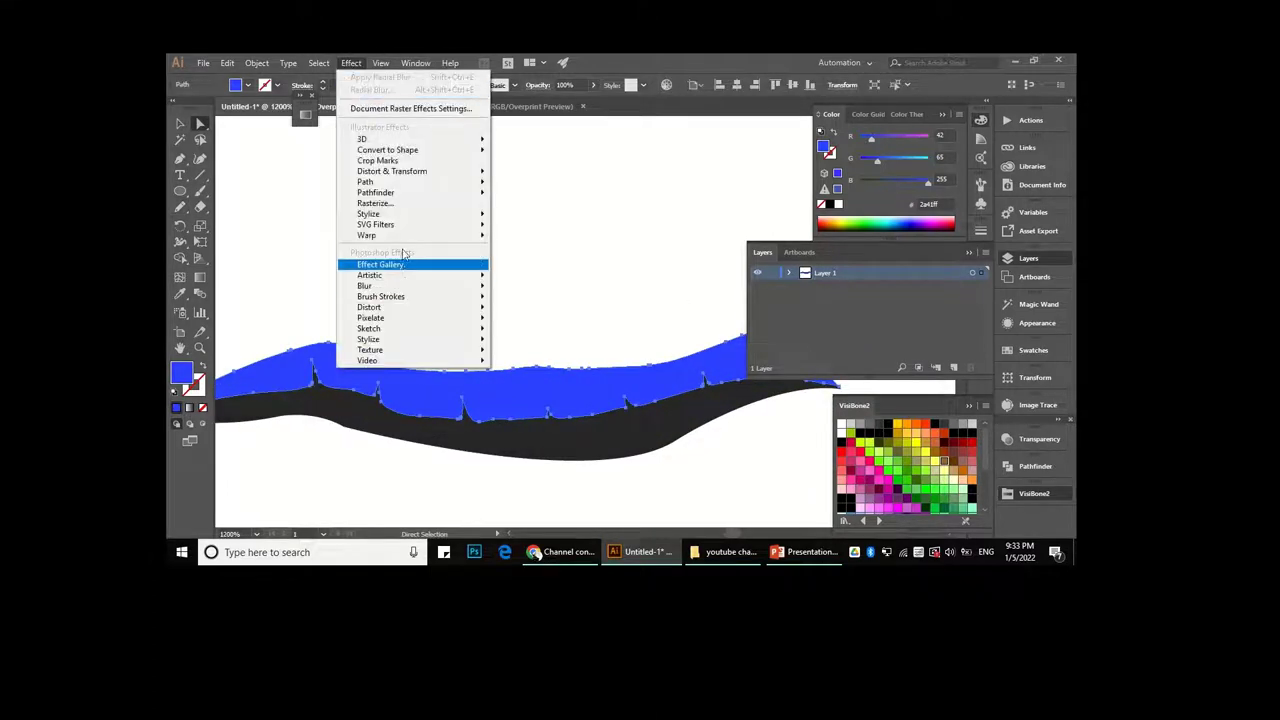
mouse_move(368, 214)
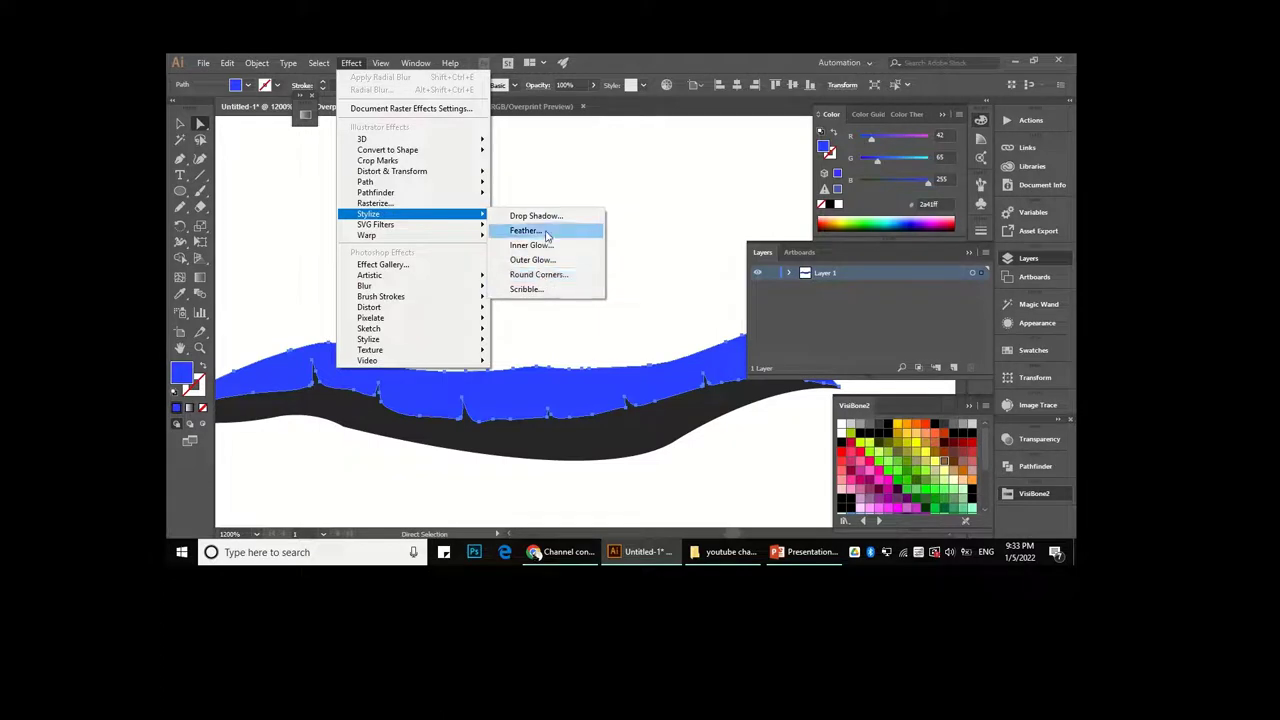
left_click(540, 231)
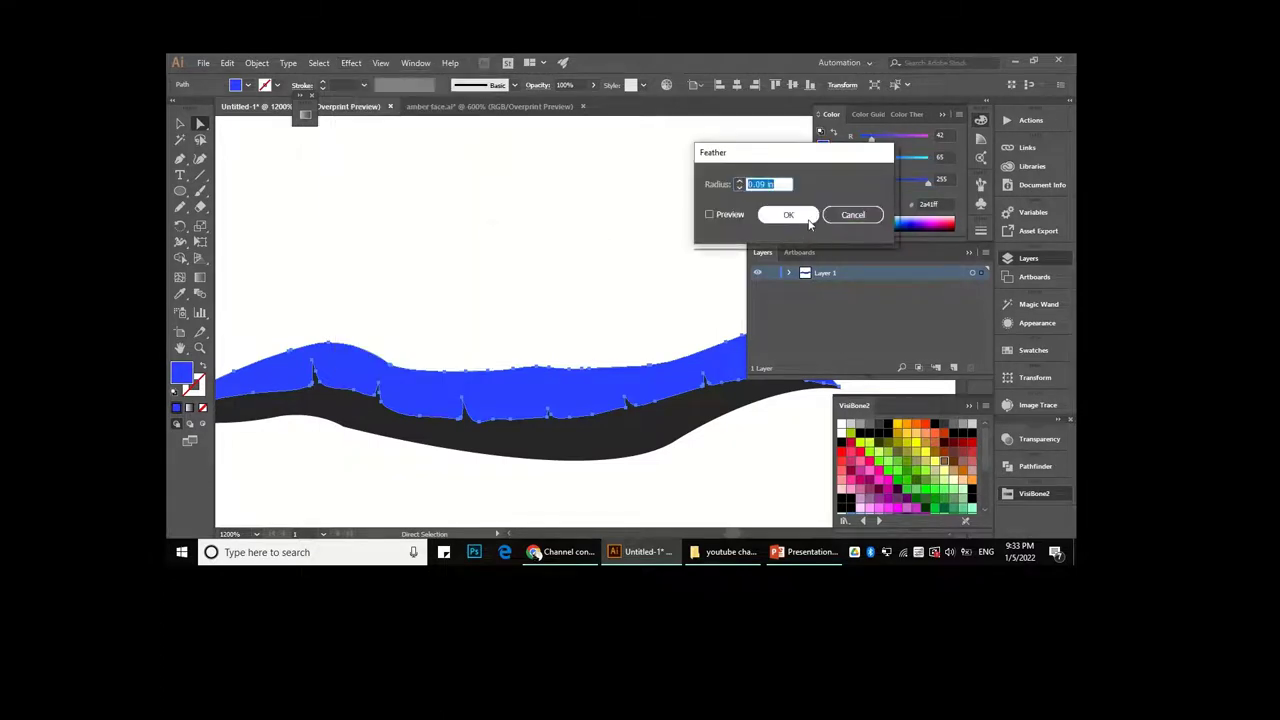
left_click(804, 216)
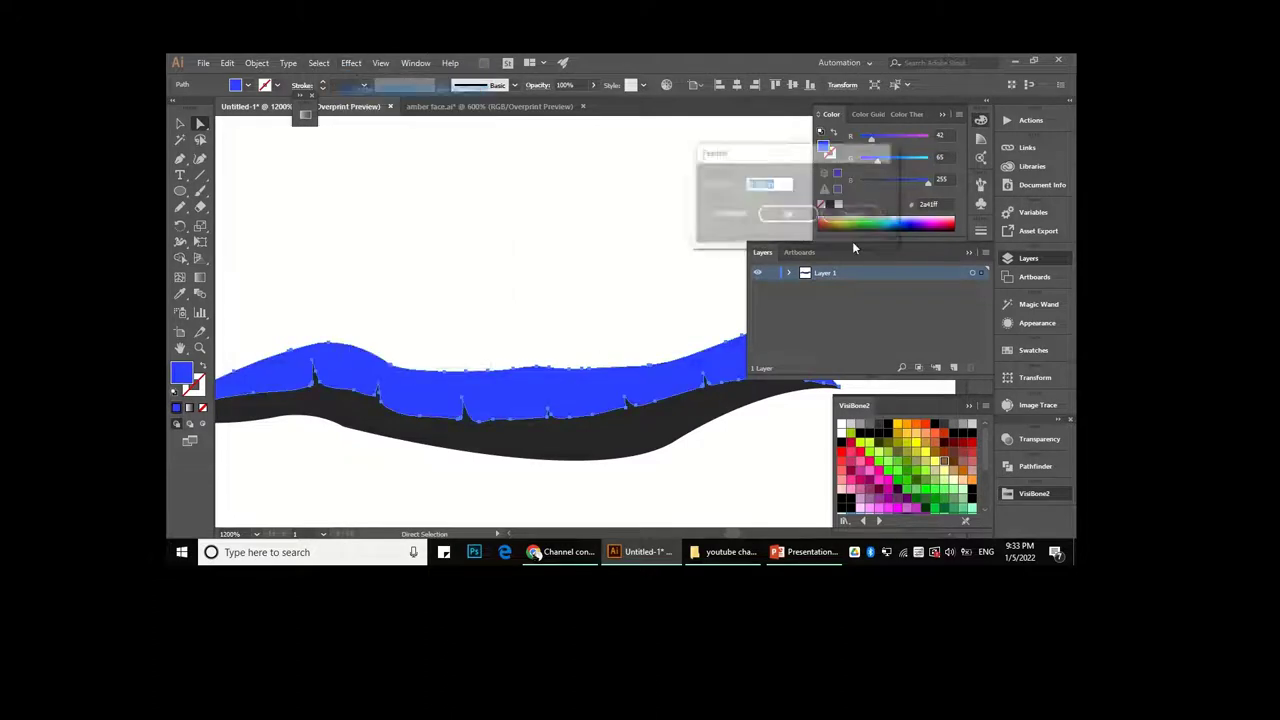
left_click(838, 204)
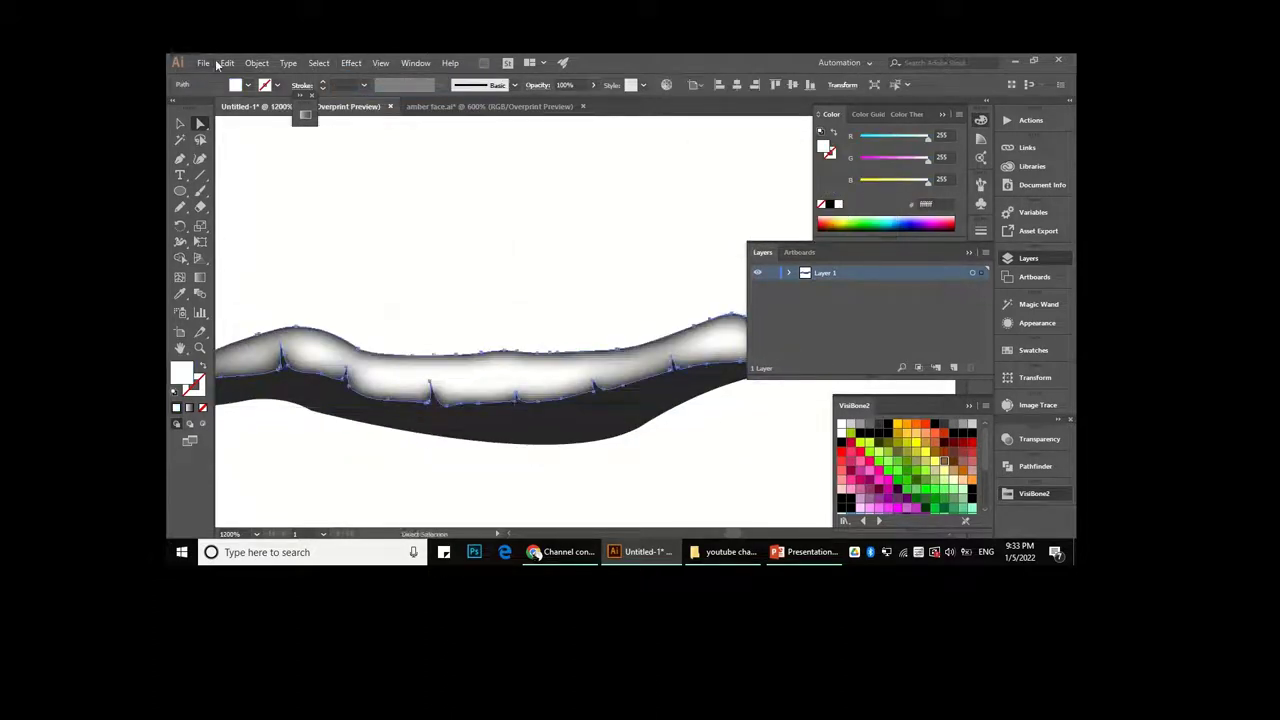
- Paste the copied white feathered shape in front over the lips in amber face.ai, deleting the extra black mouth shape
left_click(227, 62)
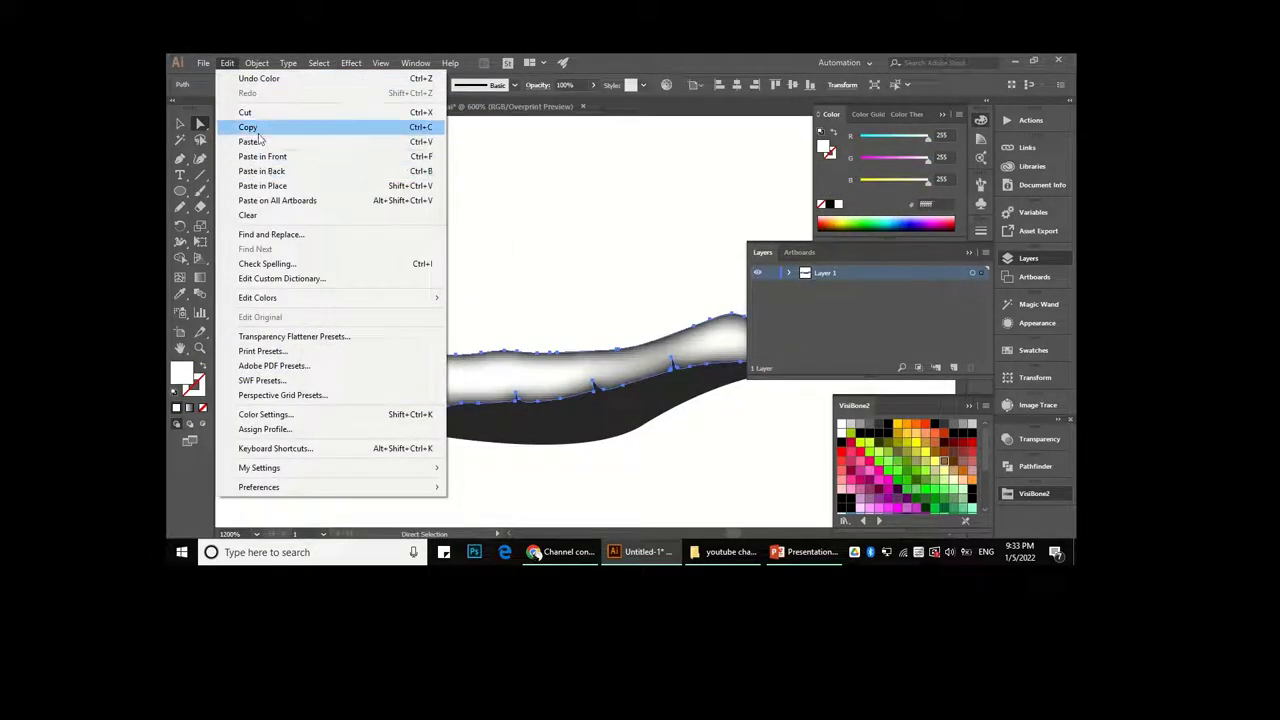
left_click(250, 127)
left_click(515, 261)
left_click(455, 107)
left_click(227, 62)
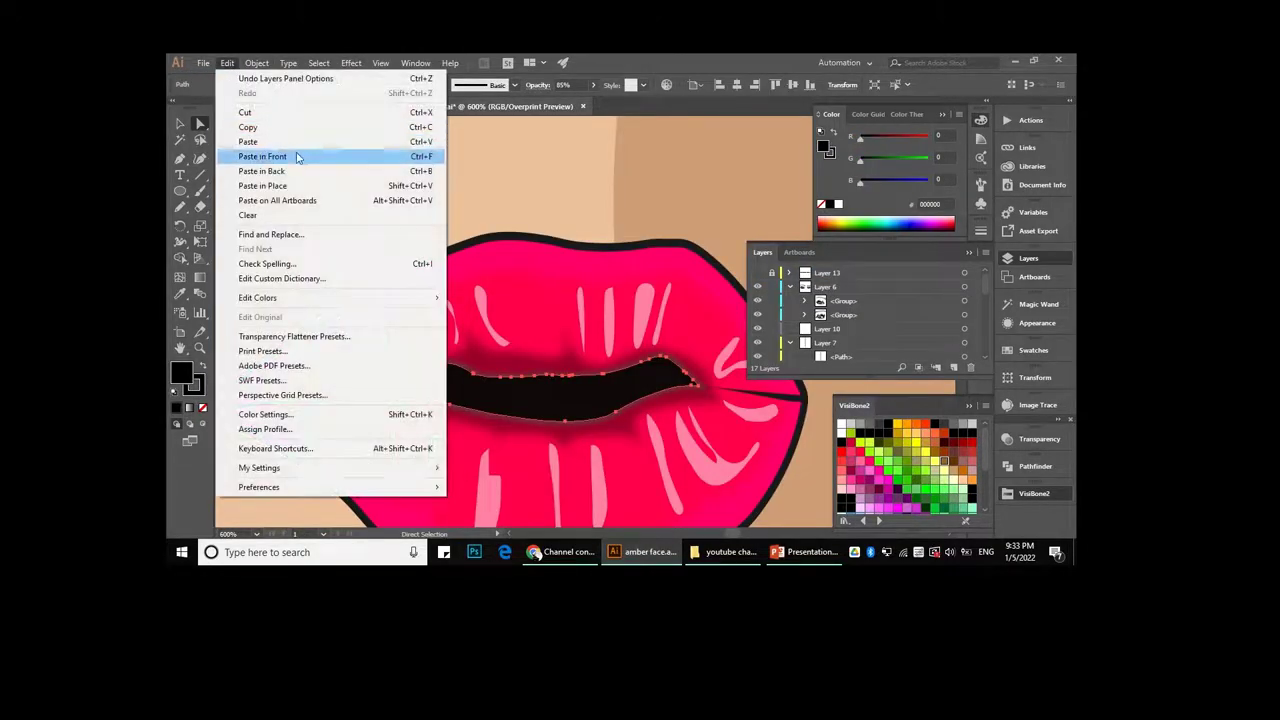
left_click(620, 402)
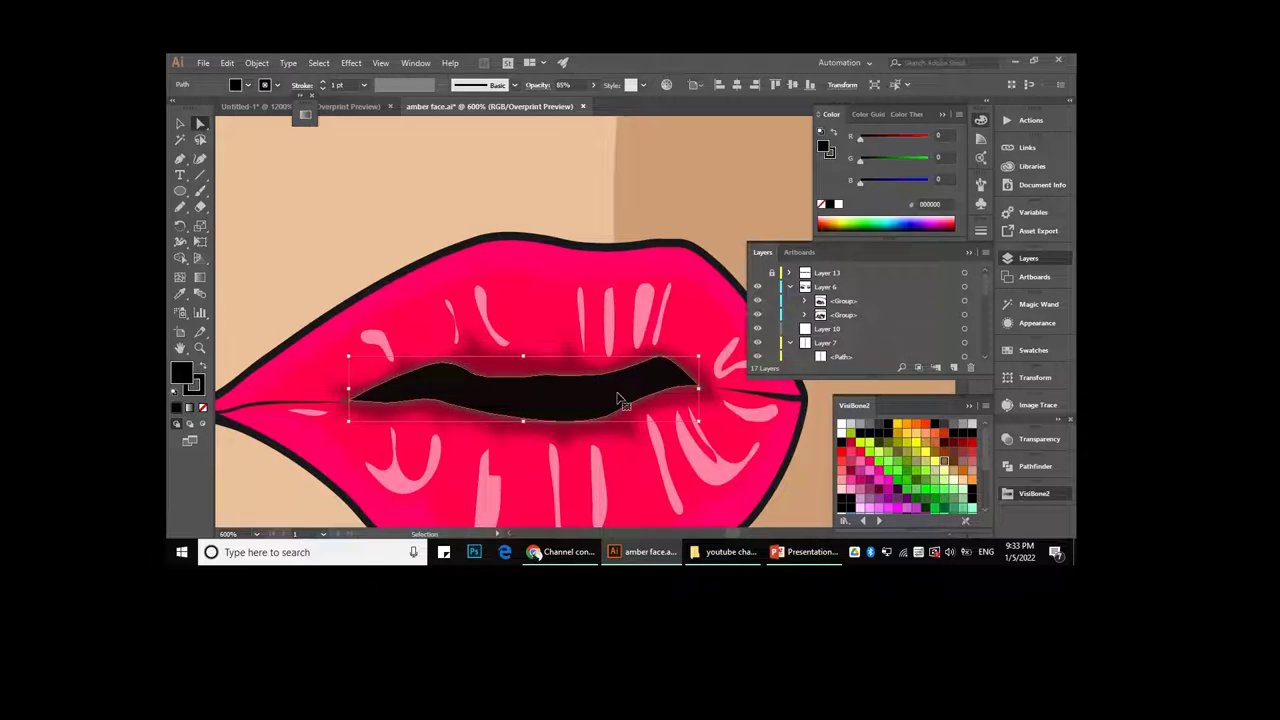
key("Delete")
- Drag the left eye group into place and select the nose artwork
scroll(487, 393, "down", 2)
scroll(487, 393, "down", 3)
scroll(487, 393, "down", 1)
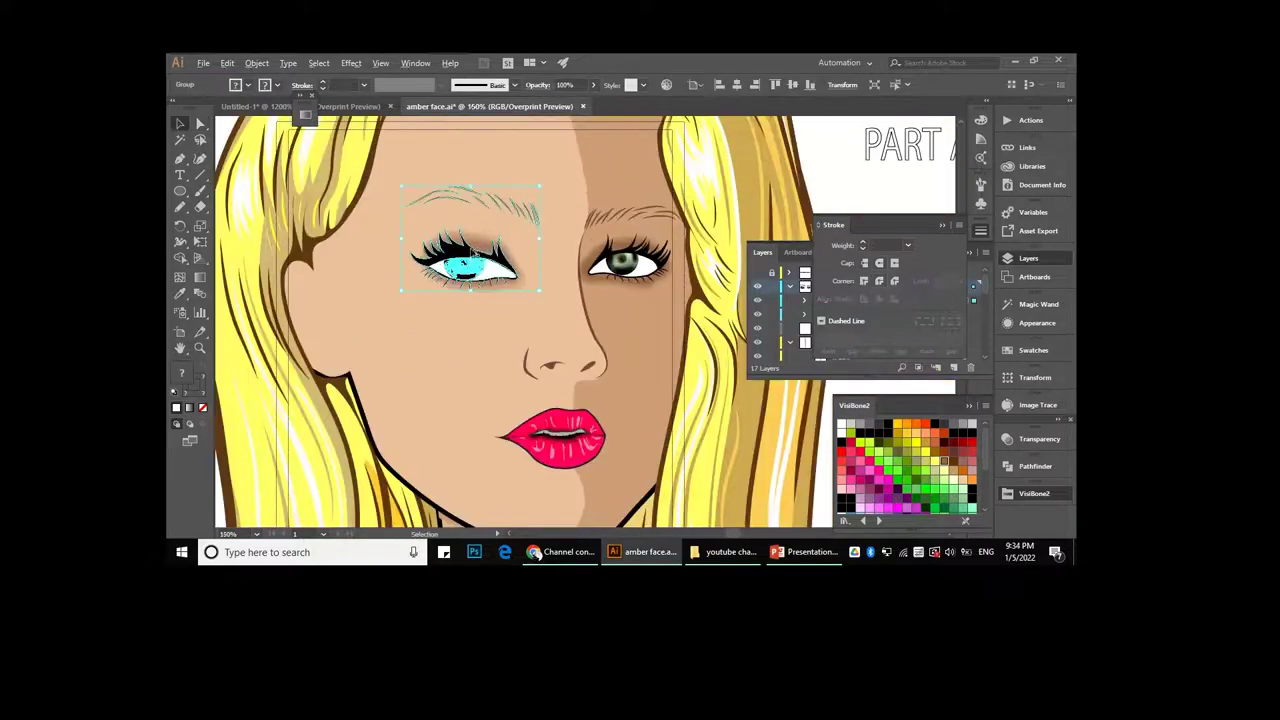
left_click_drag(375, 268, 545, 265)
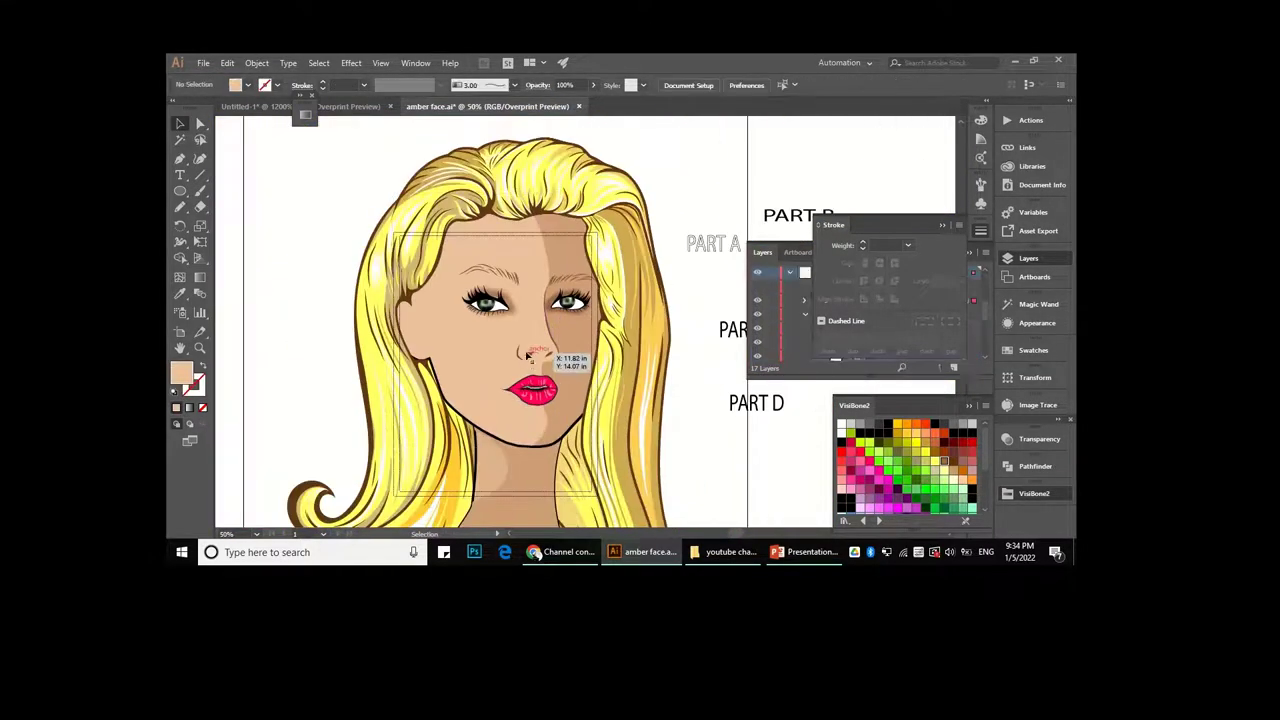
scroll(527, 355, "up", 1)
scroll(527, 355, "up", 2)
left_click(540, 384)
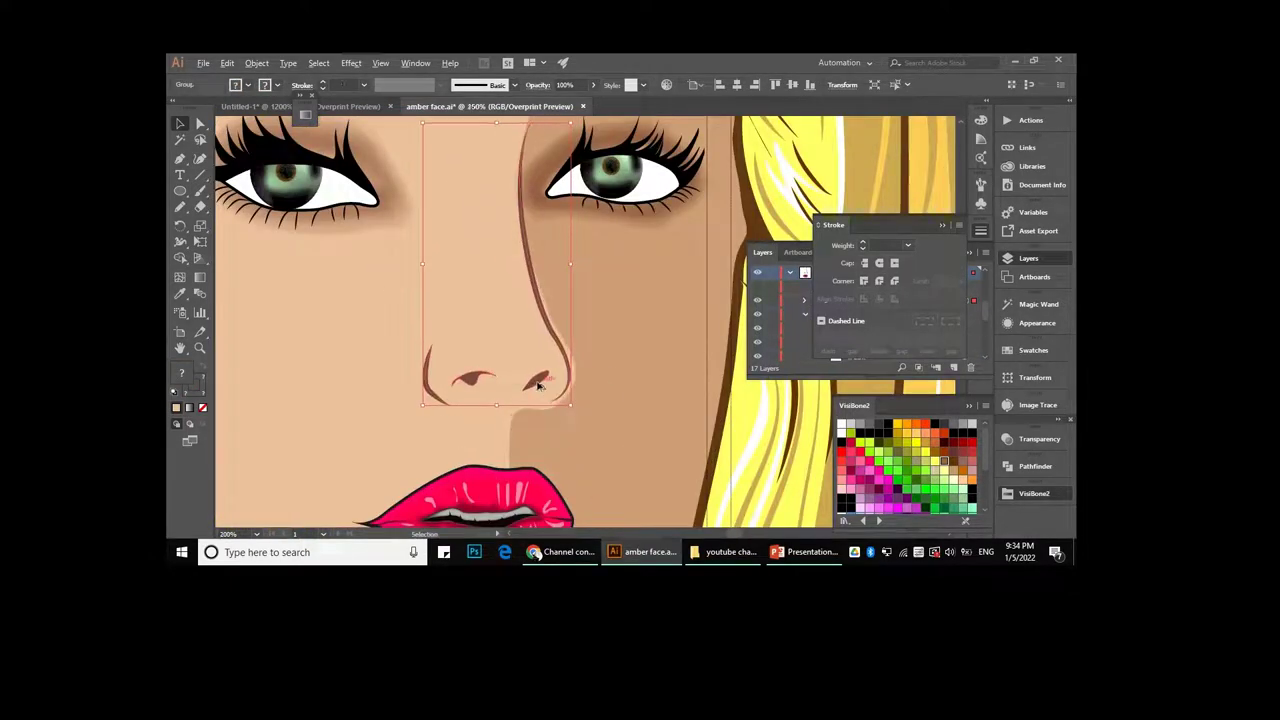
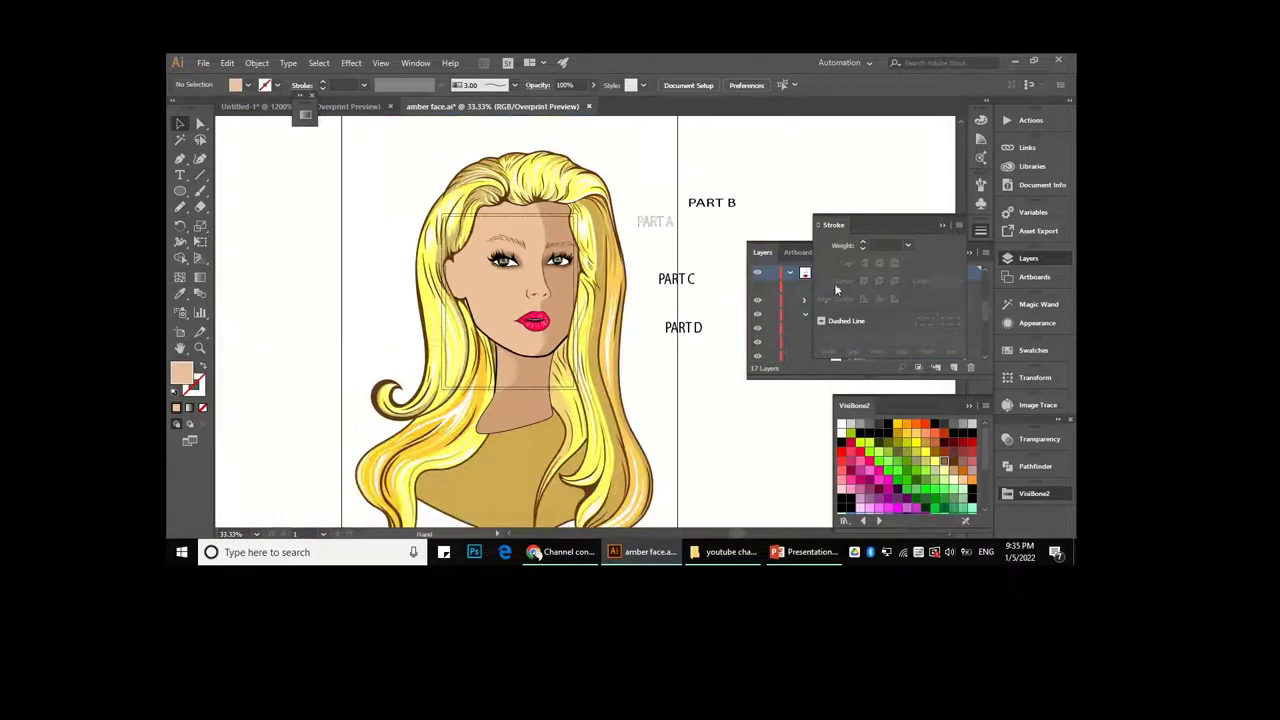
- Zoom in and out around the nose tip to inspect its peach shading shape
scroll(843, 352, "down", 5)
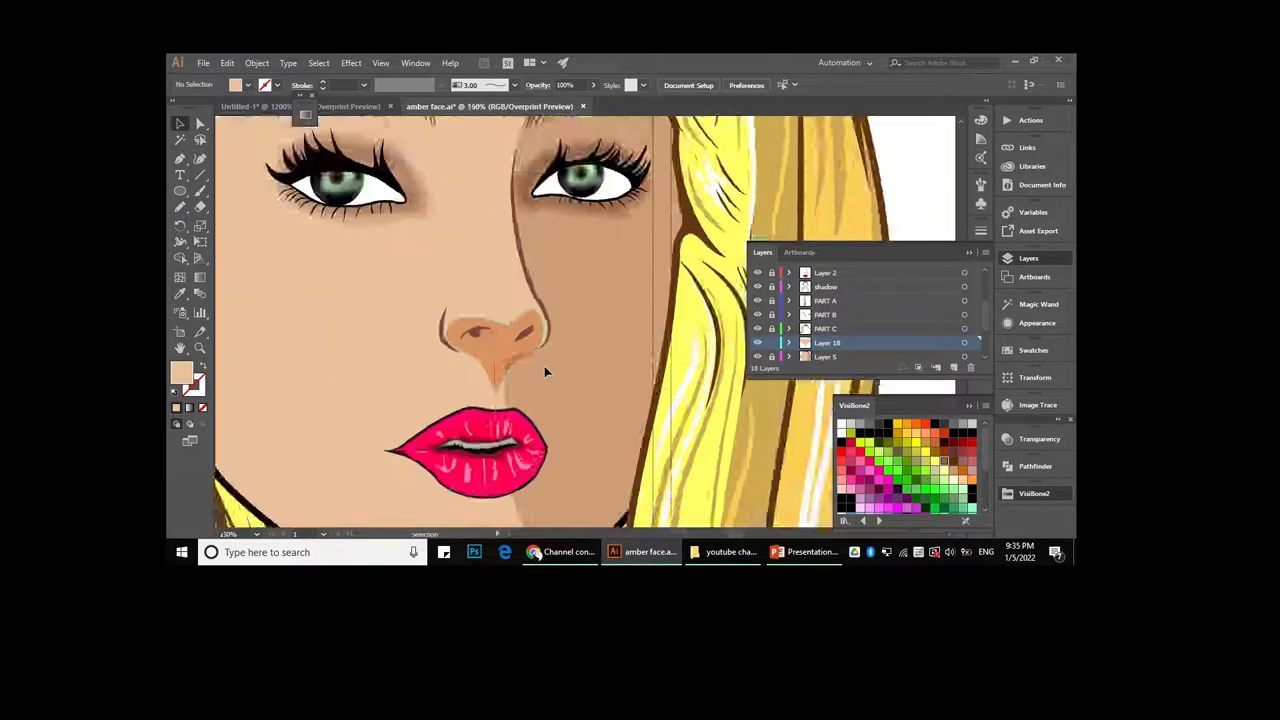
scroll(545, 372, "up", 2)
scroll(545, 372, "up", 2)
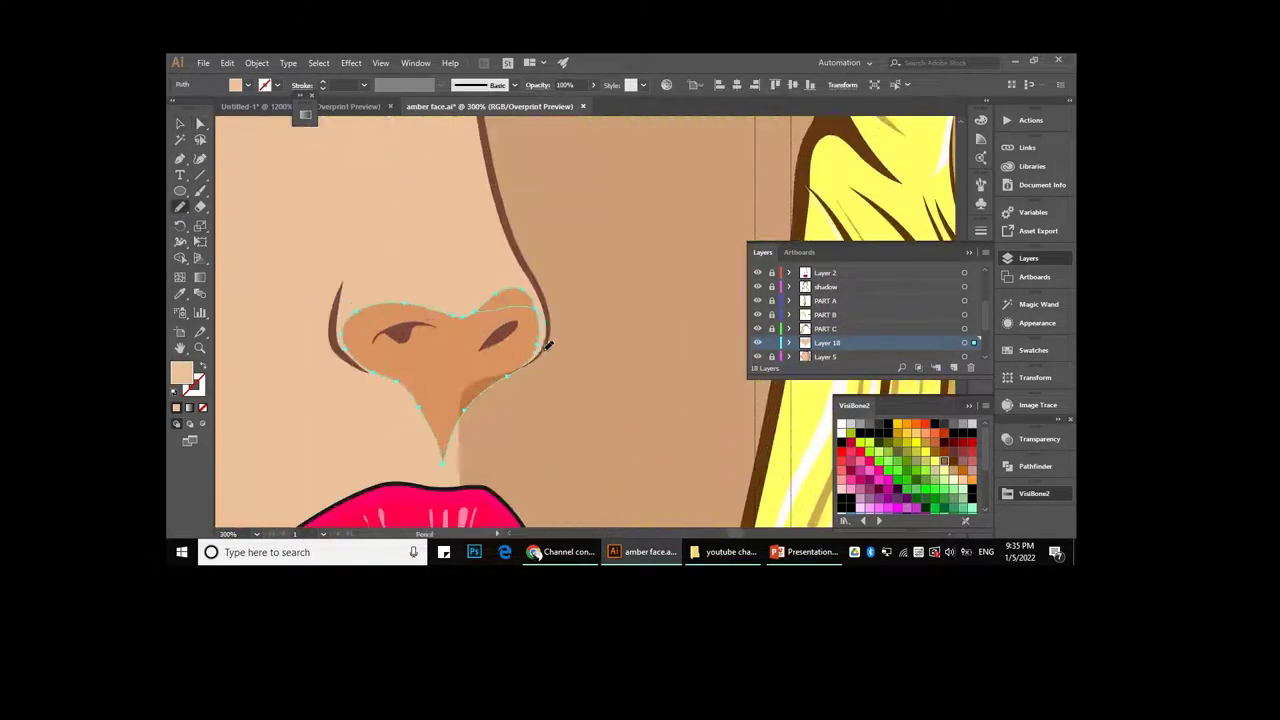
scroll(558, 355, "down", 5)
scroll(558, 355, "up", 3)
scroll(577, 366, "down", 2)
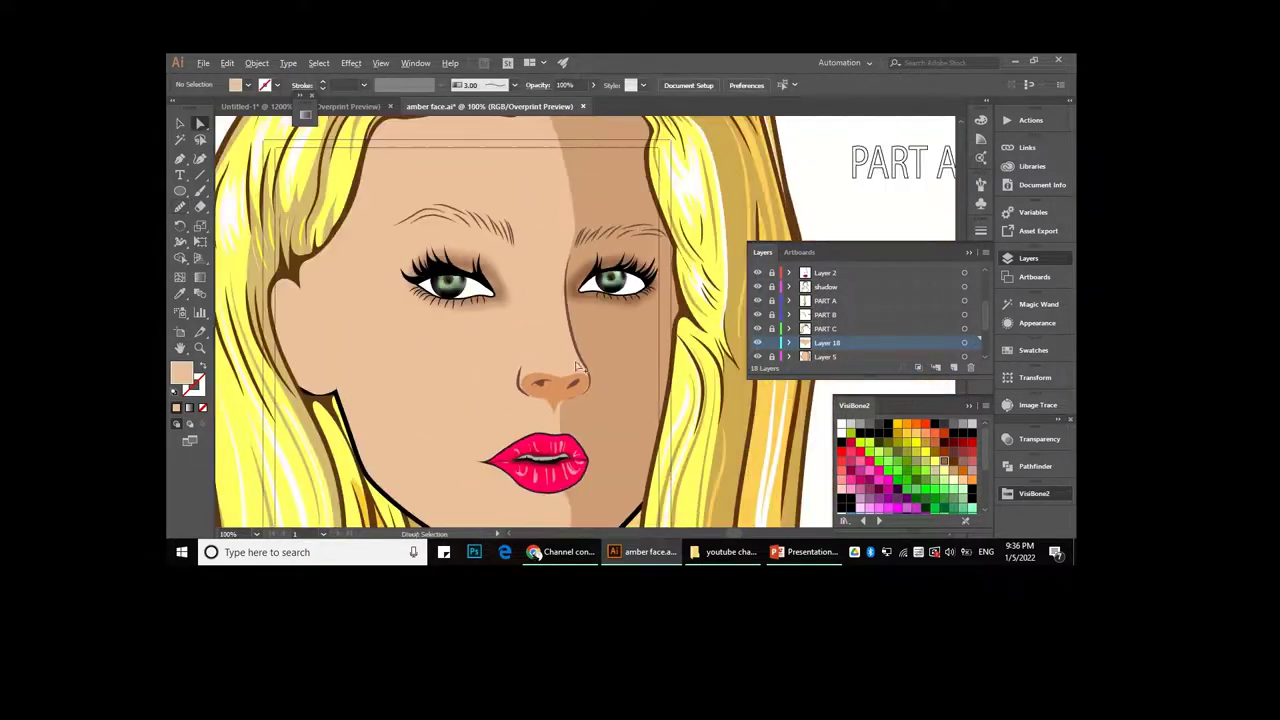
scroll(555, 250, "up", 2)
scroll(560, 250, "up", 2)
- Draw the eyebrow shape with the Pen tool and eyedrop a brown fill
key("p")
left_click(566, 292)
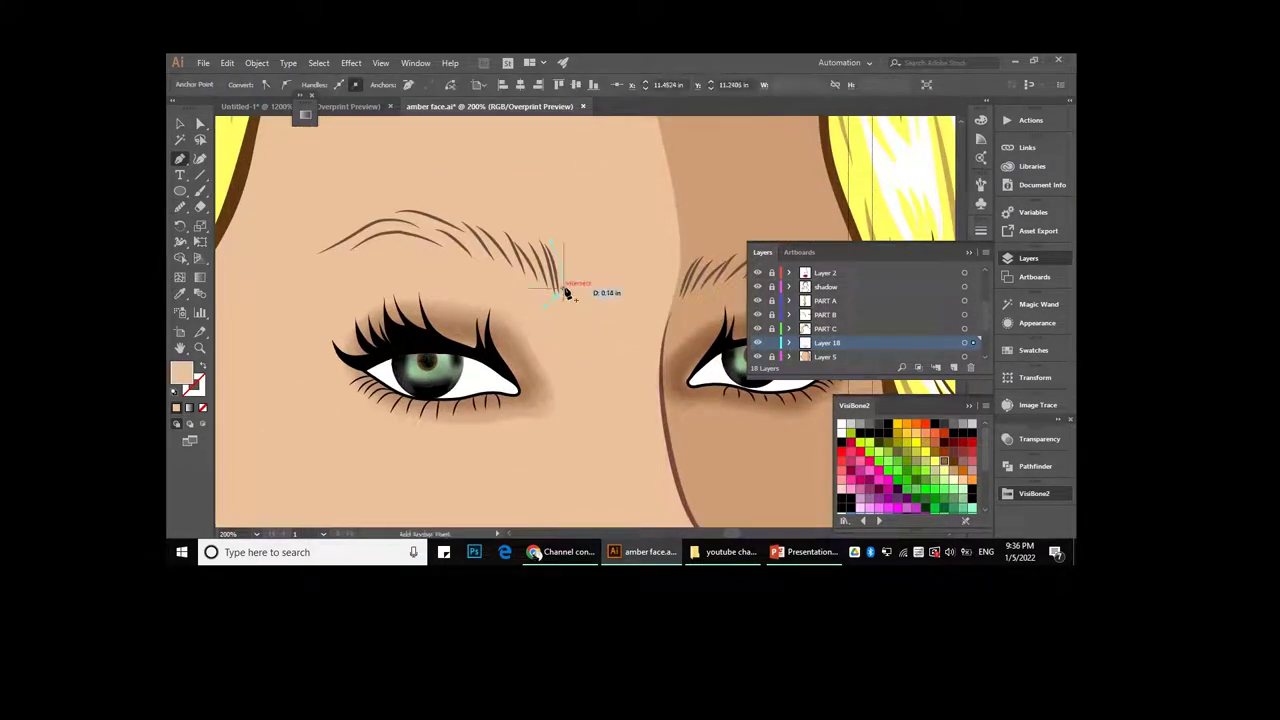
left_click(200, 159)
left_click(455, 218)
key("v")
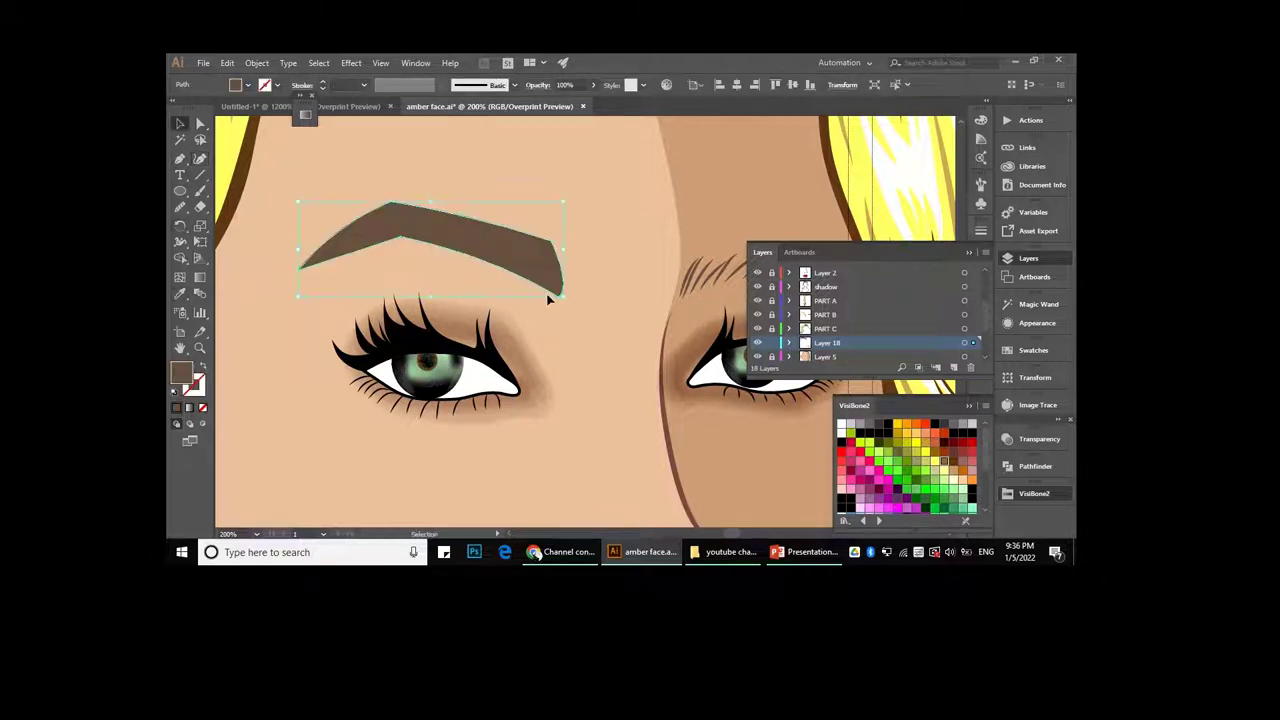
- Set the eyebrow's blend mode to Multiply and apply a Feather effect
left_click(539, 84)
left_click(432, 107)
left_click(430, 154)
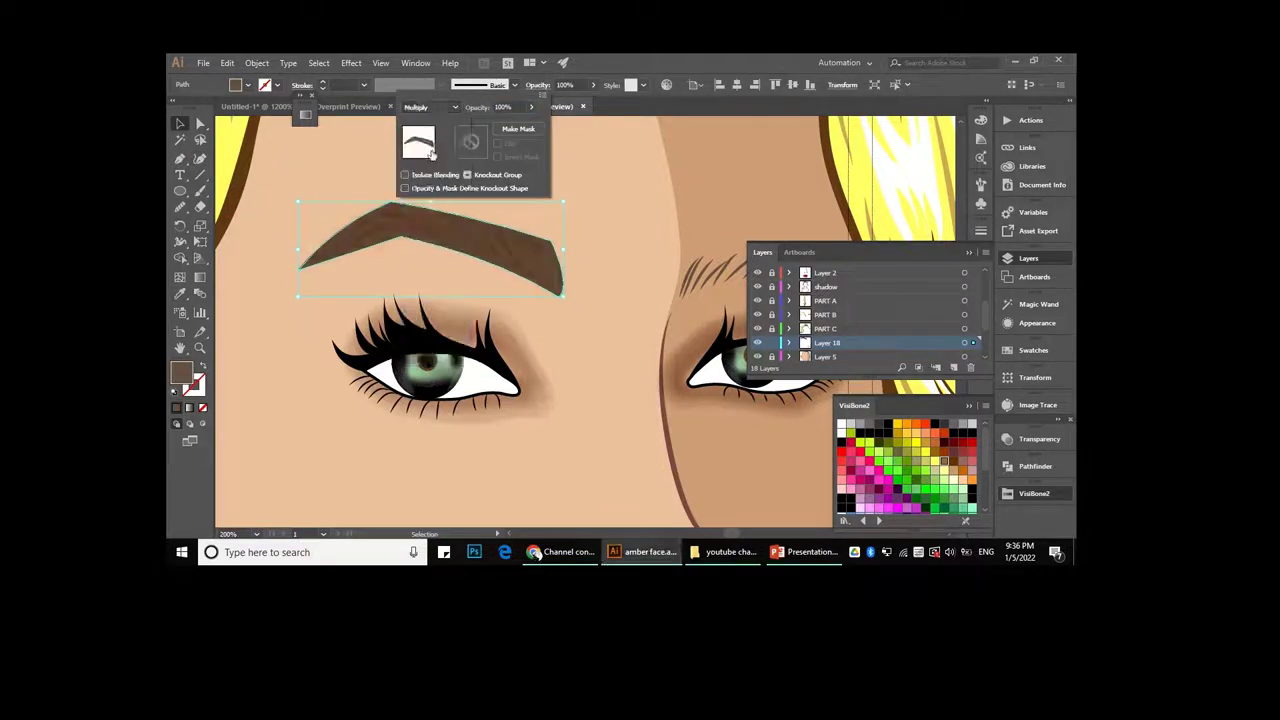
left_click(351, 62)
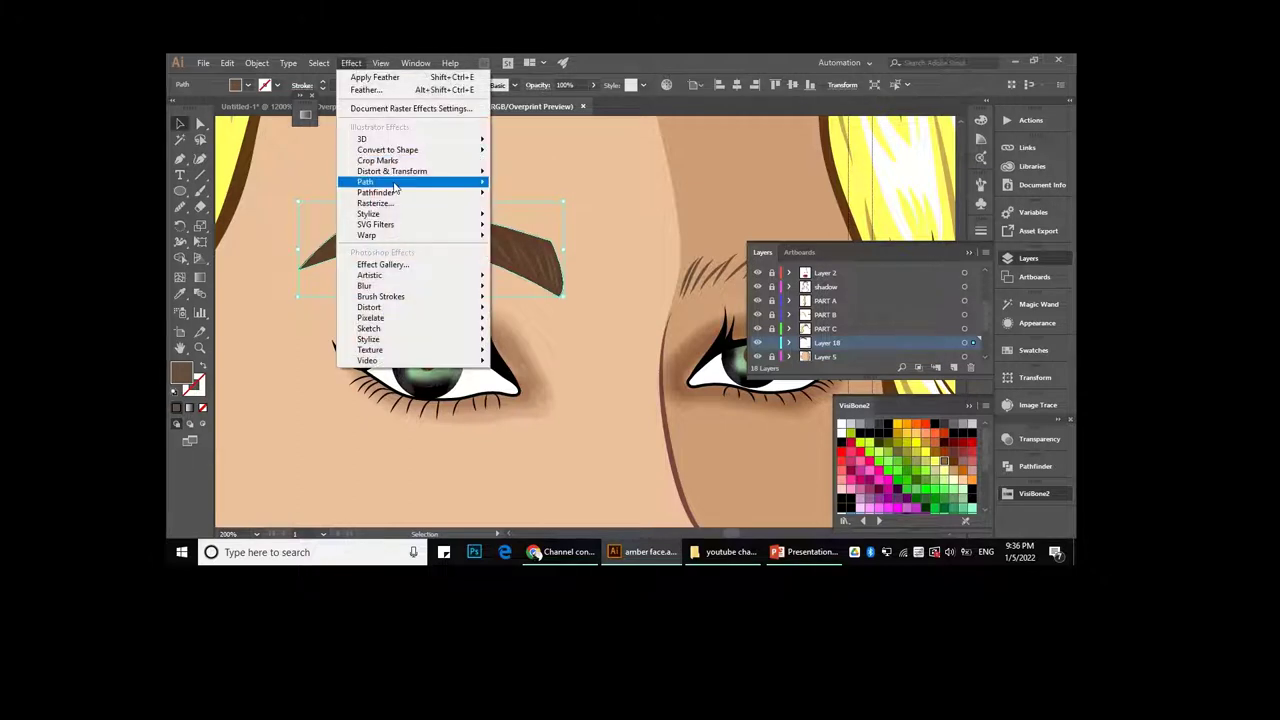
left_click(381, 88)
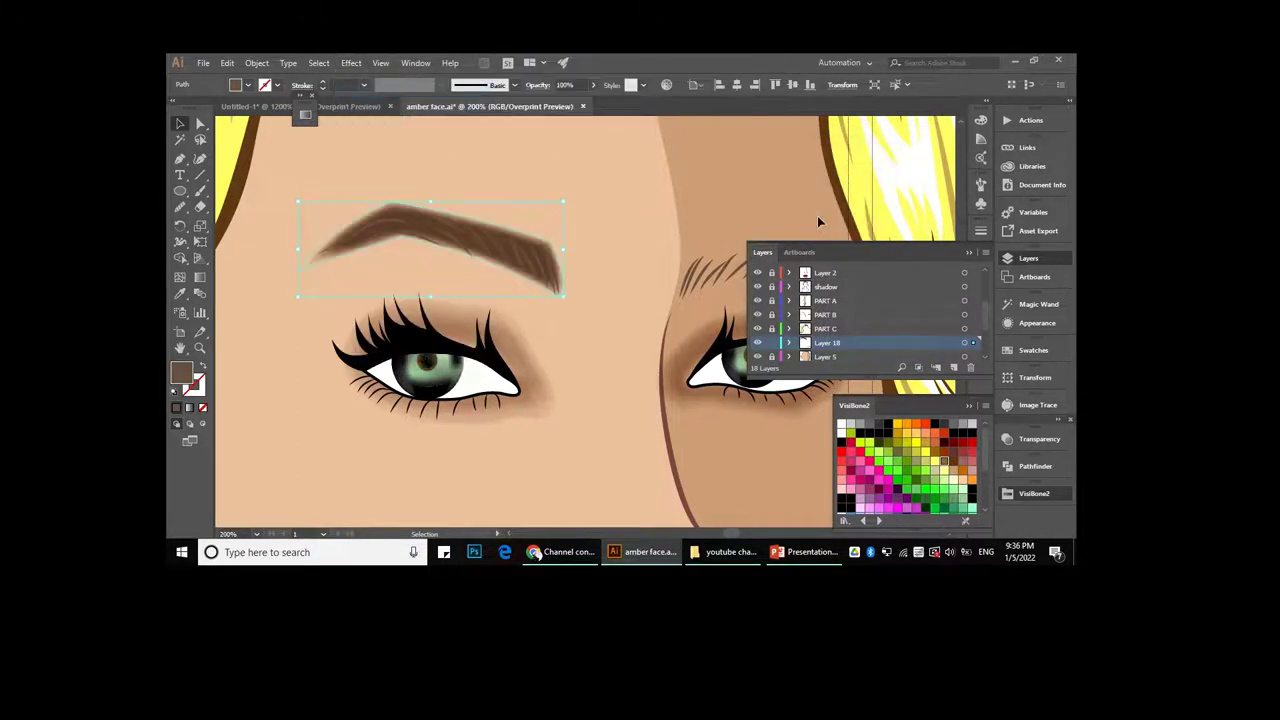
- Alt-drag an eyebrow copy onto the other brow and reflect it vertically
left_click_drag(587, 274, 585, 272)
right_click(557, 264)
mouse_move(598, 456)
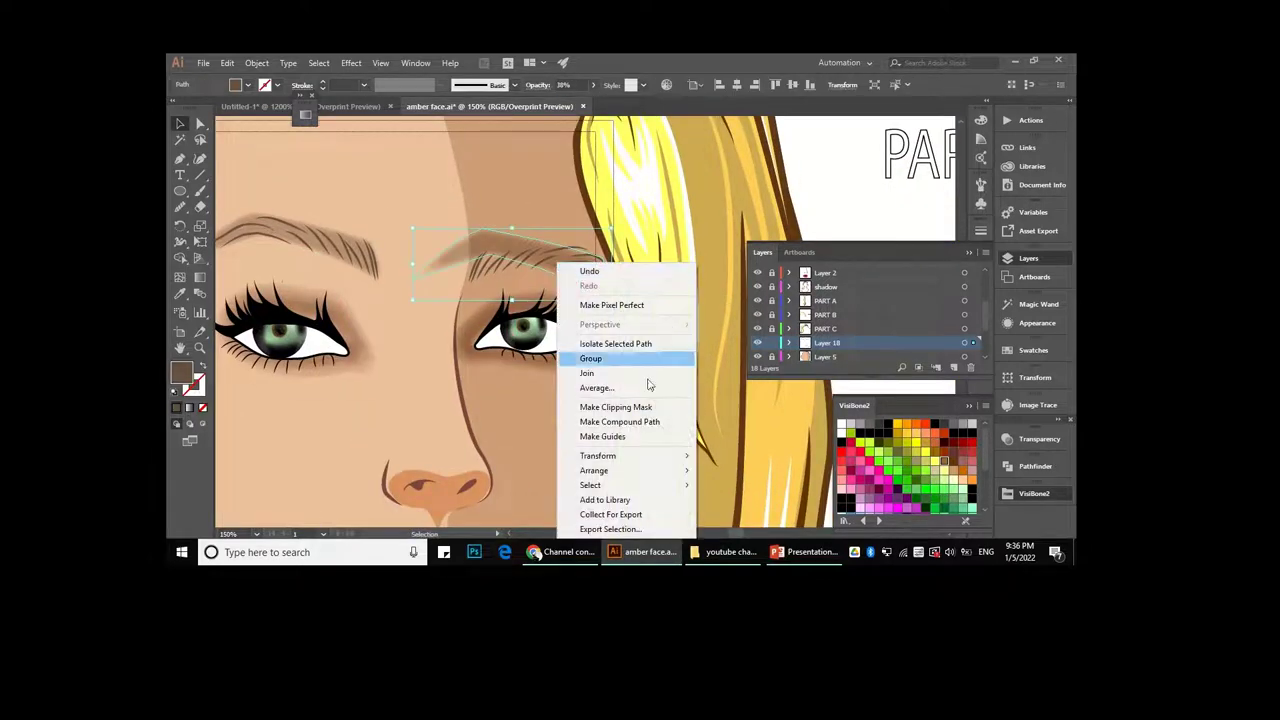
left_click(729, 388)
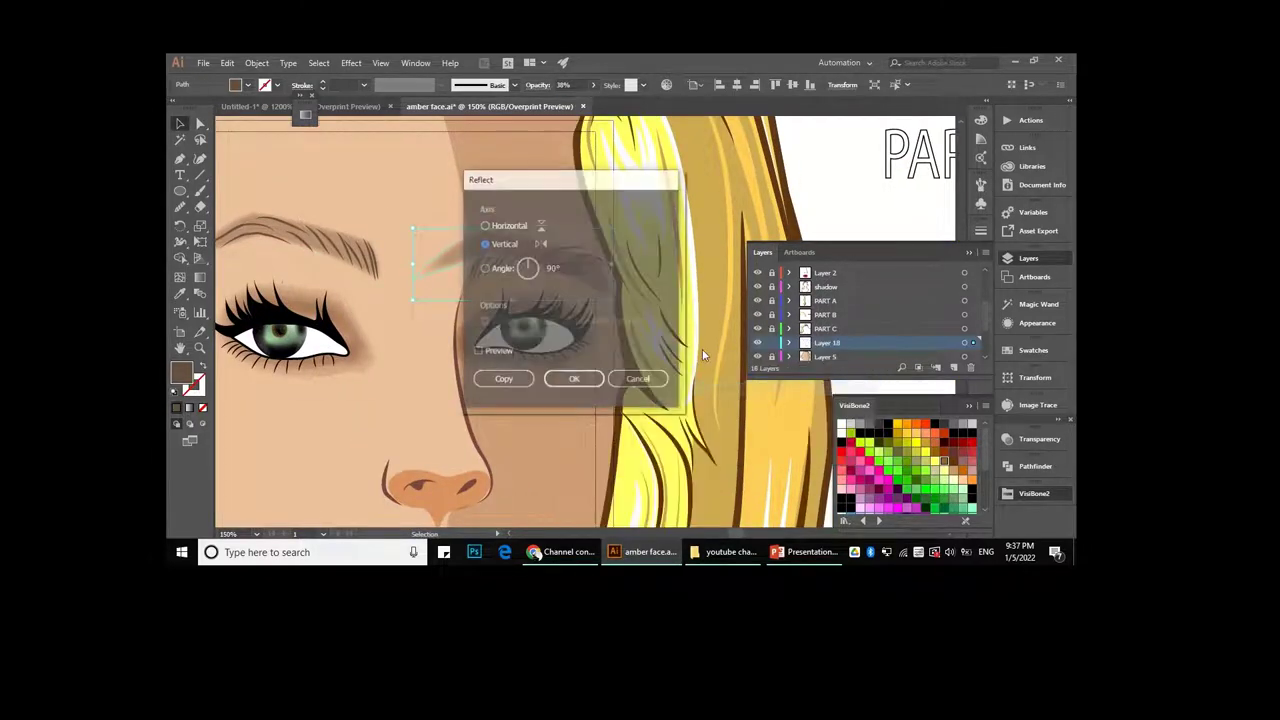
left_click(571, 374)
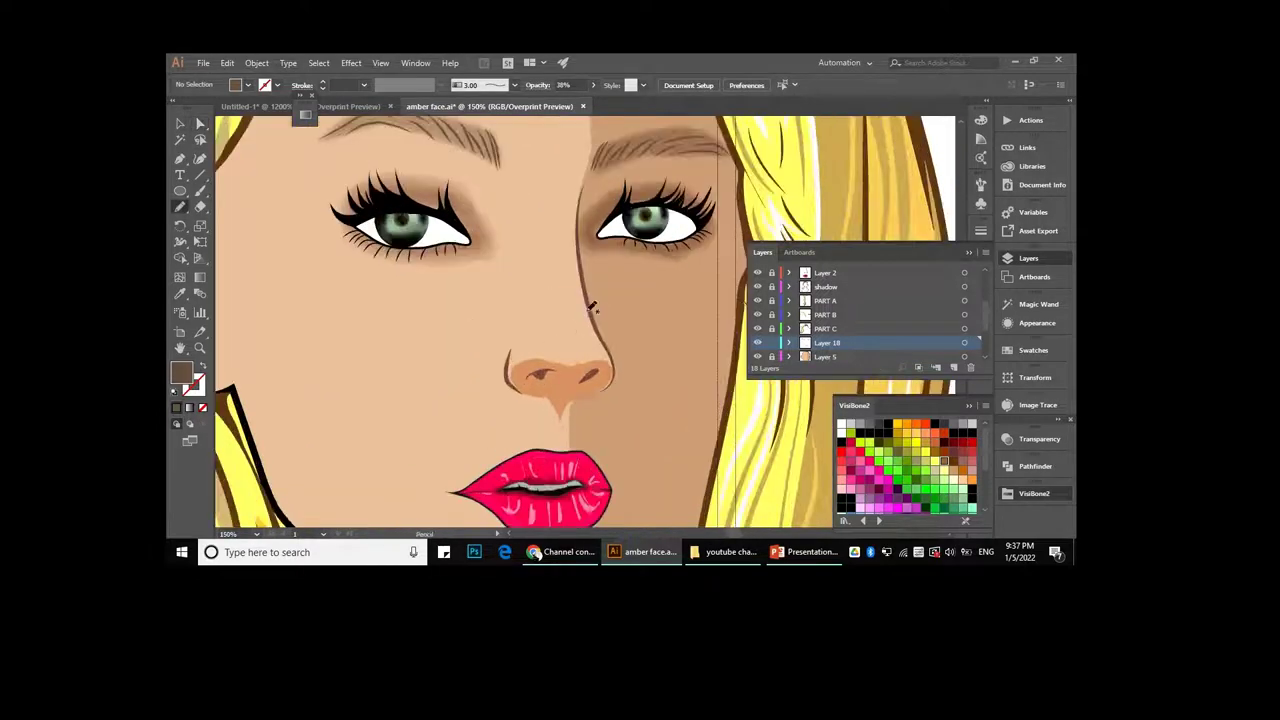
- Trace a brown shadow path from the nose tip down along the cheek
scroll(565, 398, "down", 3)
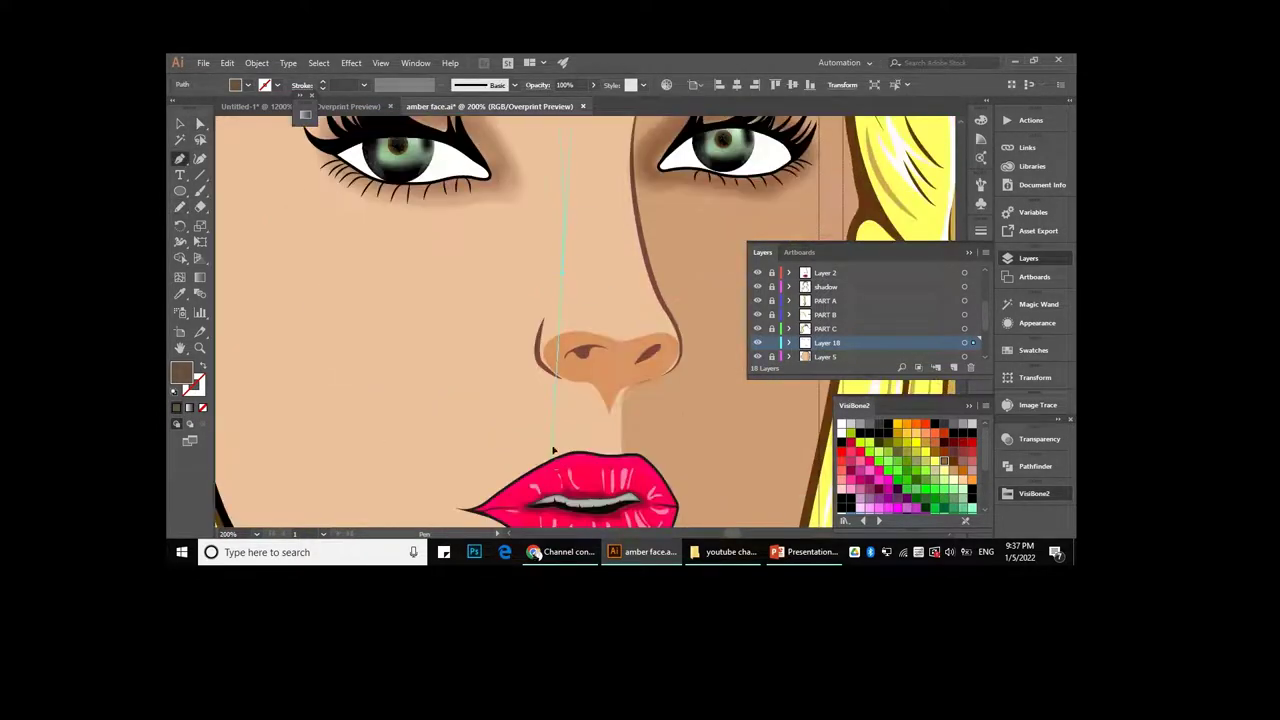
left_click(563, 330)
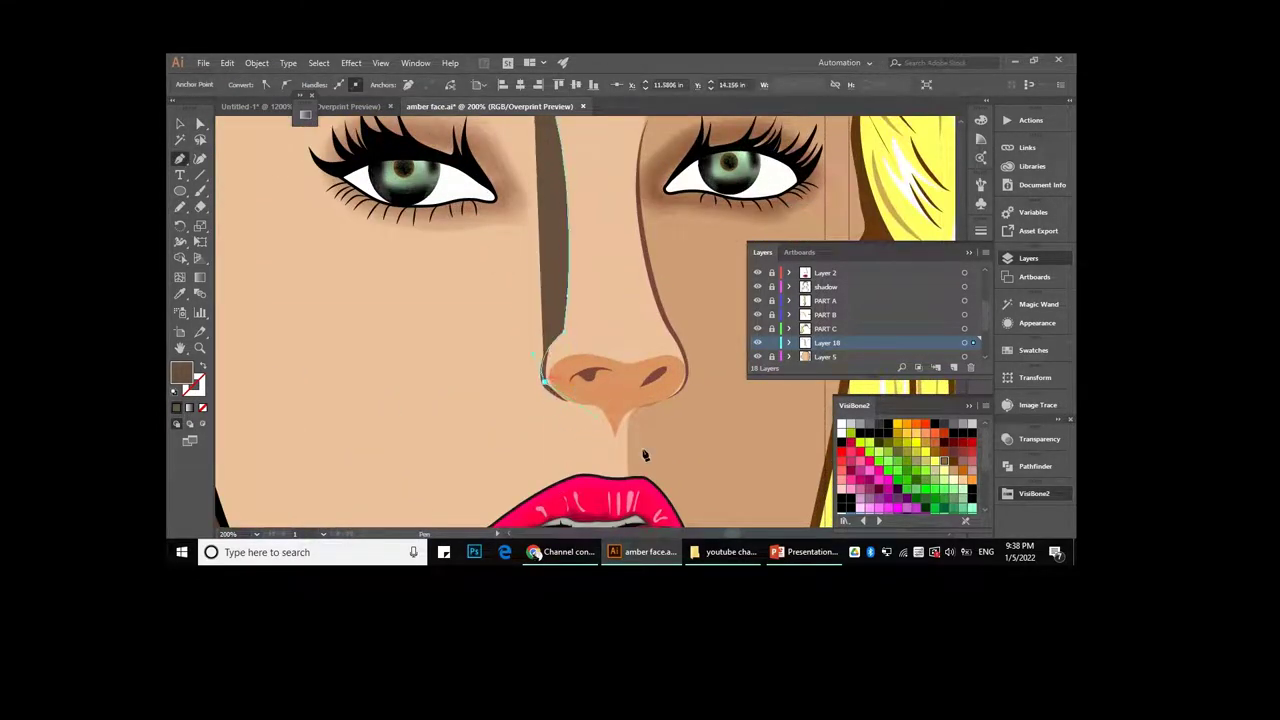
scroll(557, 413, "down", 3)
left_click(566, 356)
scroll(578, 380, "down", 5)
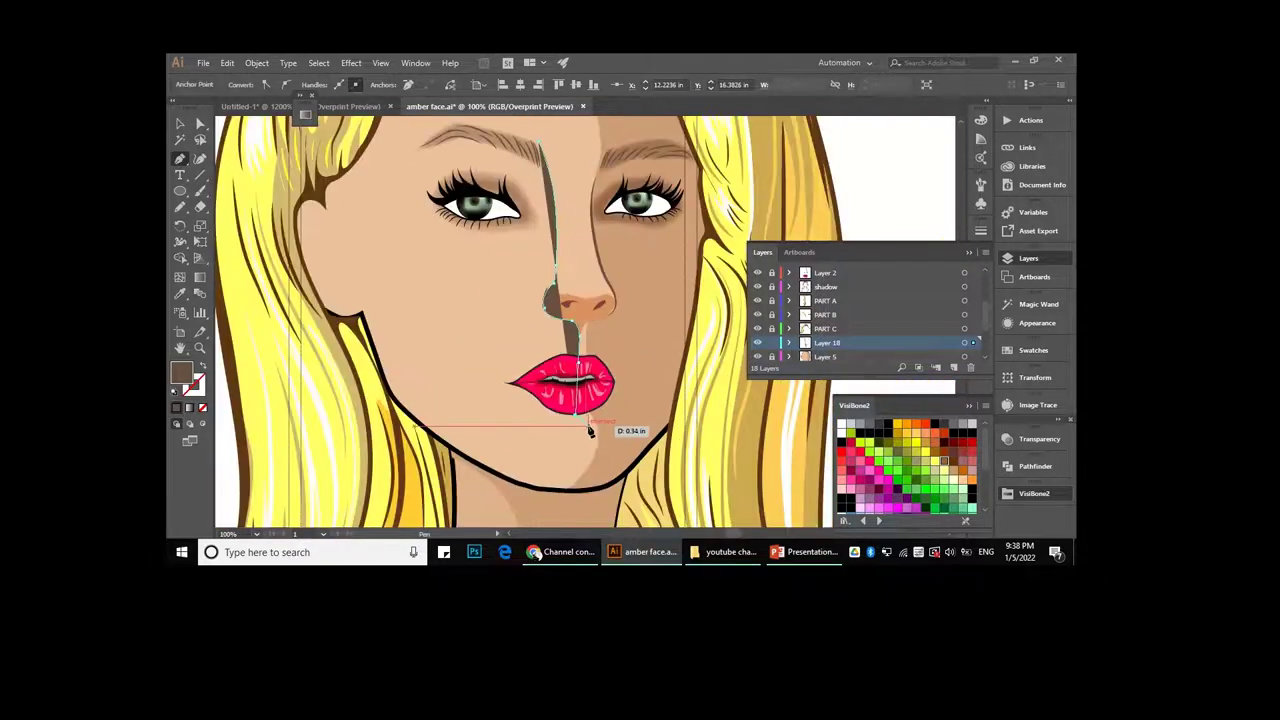
scroll(565, 372, "up", 4)
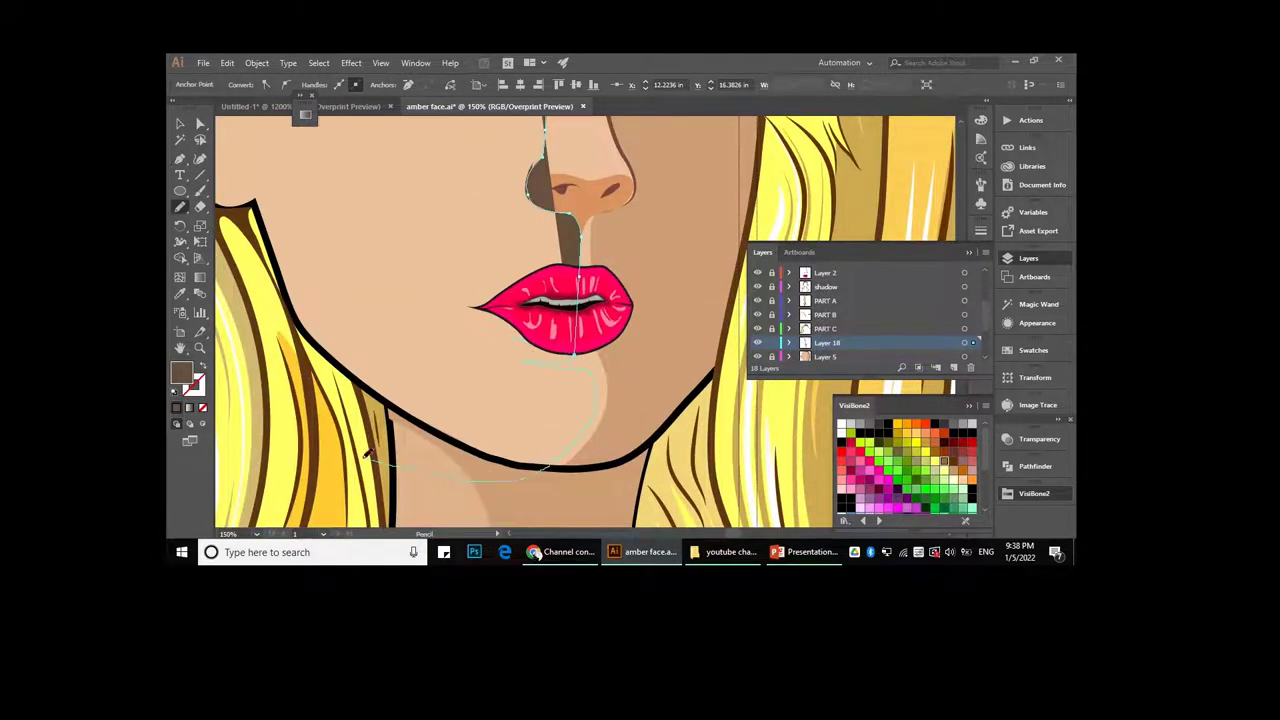
left_click(367, 455)
scroll(405, 298, "down", 2)
left_click(181, 123)
scroll(543, 287, "up", 2)
- Redraw the left-cheek shadow shape's edge down from the brow with the Pencil tool
key("n")
left_click(543, 294, "ctrl")
scroll(600, 420, "up", 3)
scroll(610, 415, "up", 2)
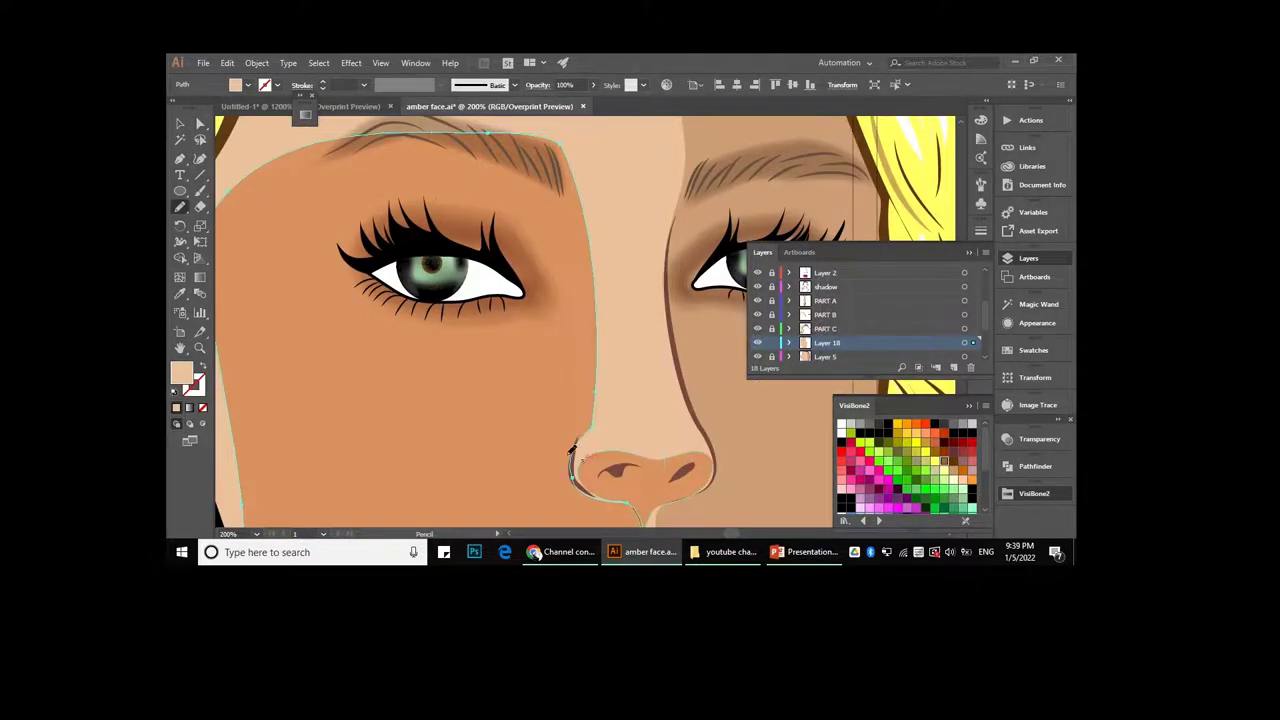
scroll(586, 423, "down", 2)
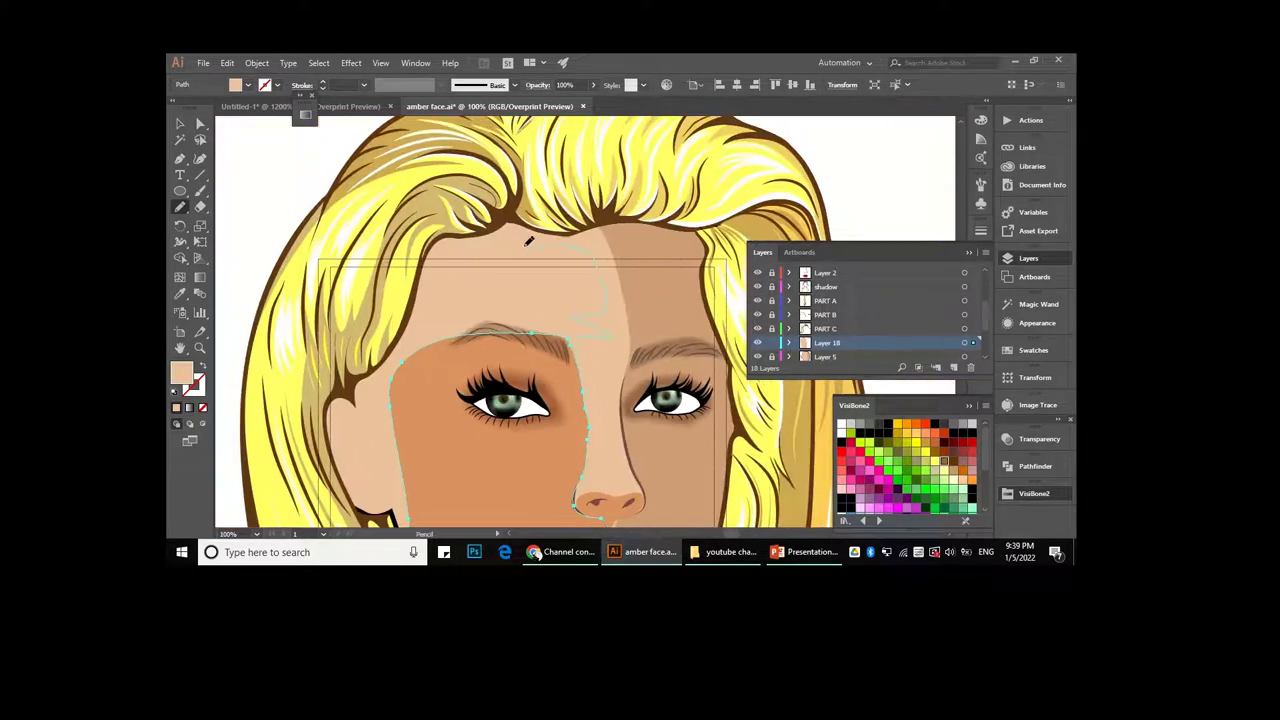
scroll(529, 241, "down", 1)
scroll(600, 275, "up", 2)
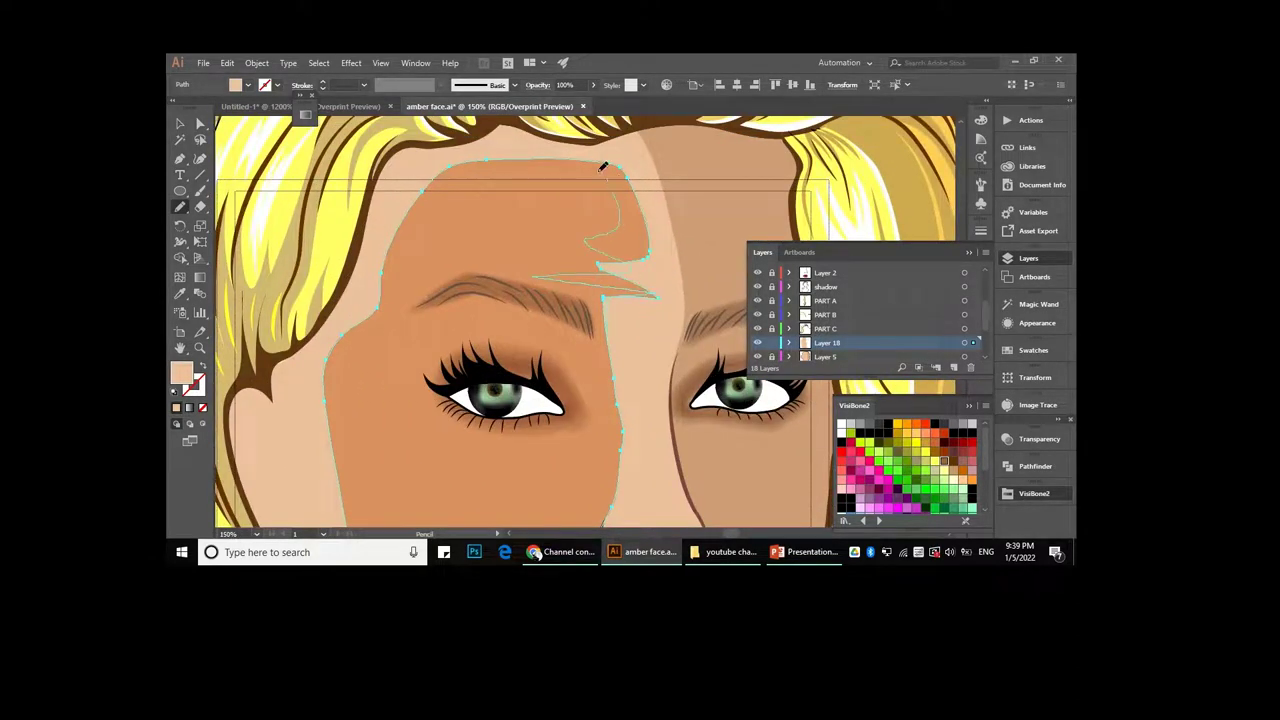
scroll(603, 167, "down", 2)
scroll(546, 208, "up", 1)
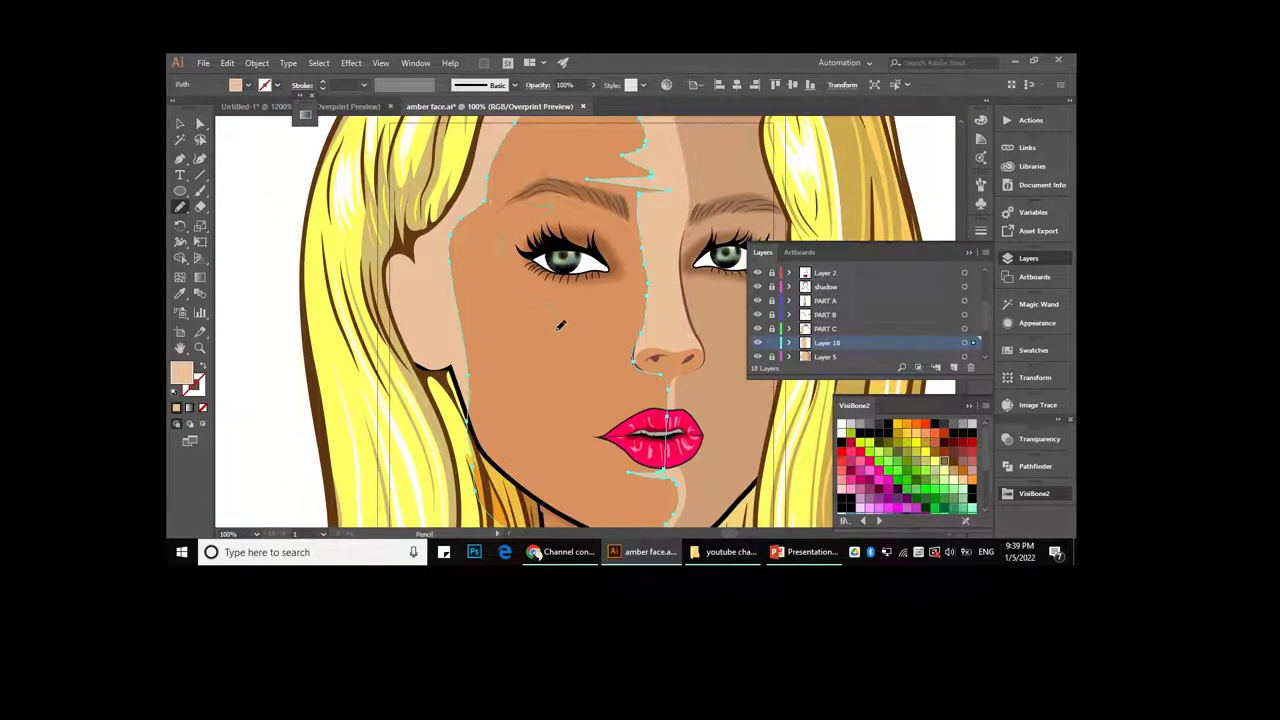
scroll(561, 325, "down", 1)
scroll(508, 366, "up", 1)
left_click_drag(505, 212, 476, 370)
scroll(447, 322, "down", 3)
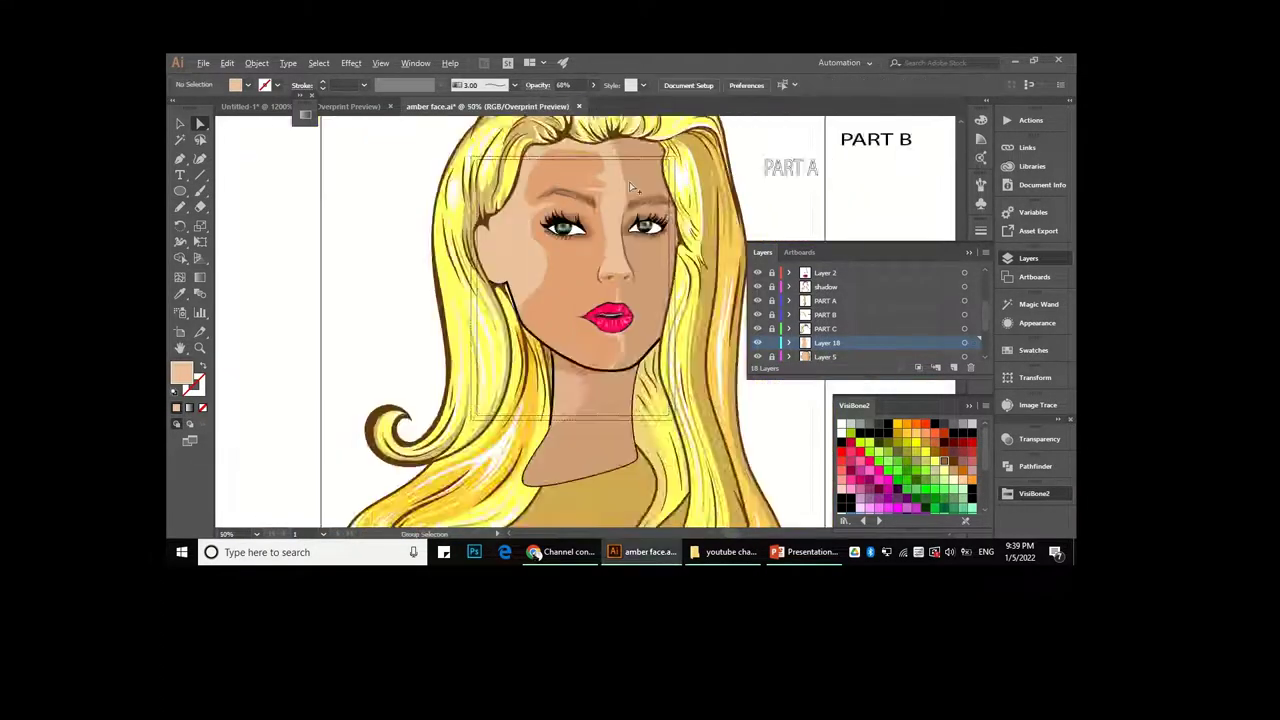
- Pencil-smooth the face shadow's edge beside the nose and lips
scroll(447, 322, "down", 2)
scroll(447, 322, "up", 6)
scroll(447, 322, "down", 2)
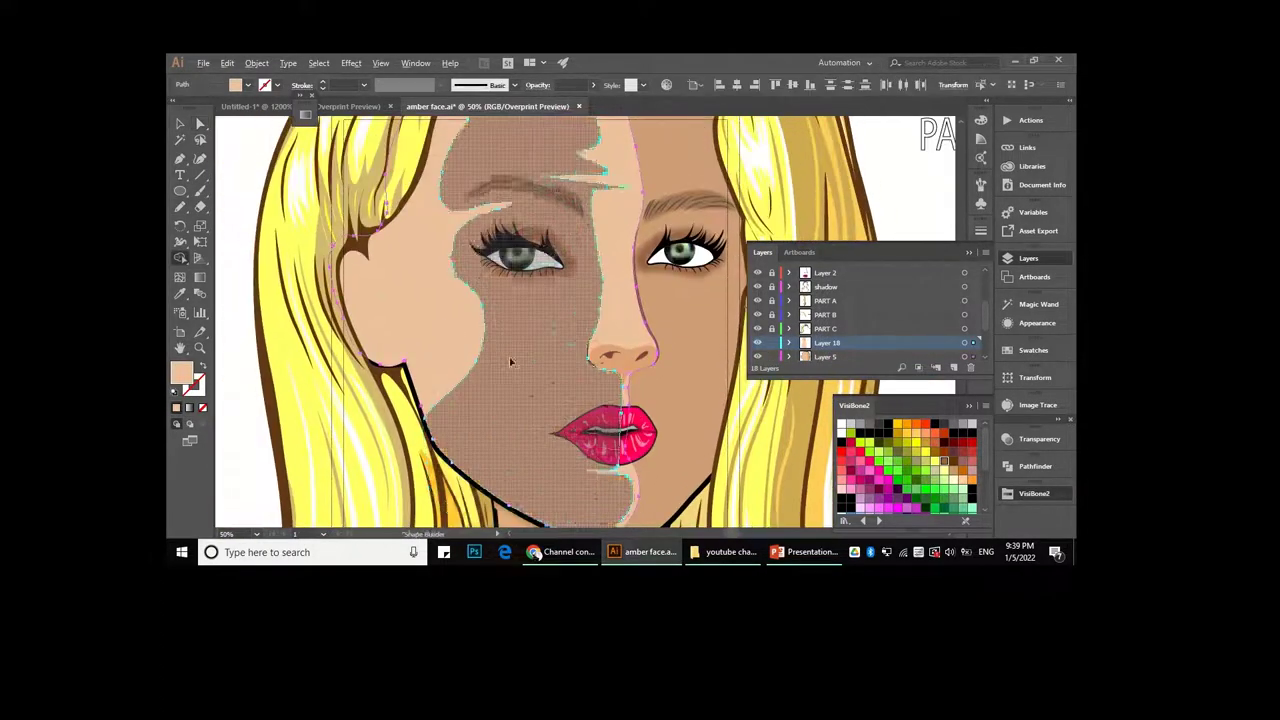
scroll(500, 350, "down", 3)
scroll(540, 380, "up", 3)
scroll(573, 399, "up", 2)
left_click(573, 399)
scroll(573, 399, "up", 1)
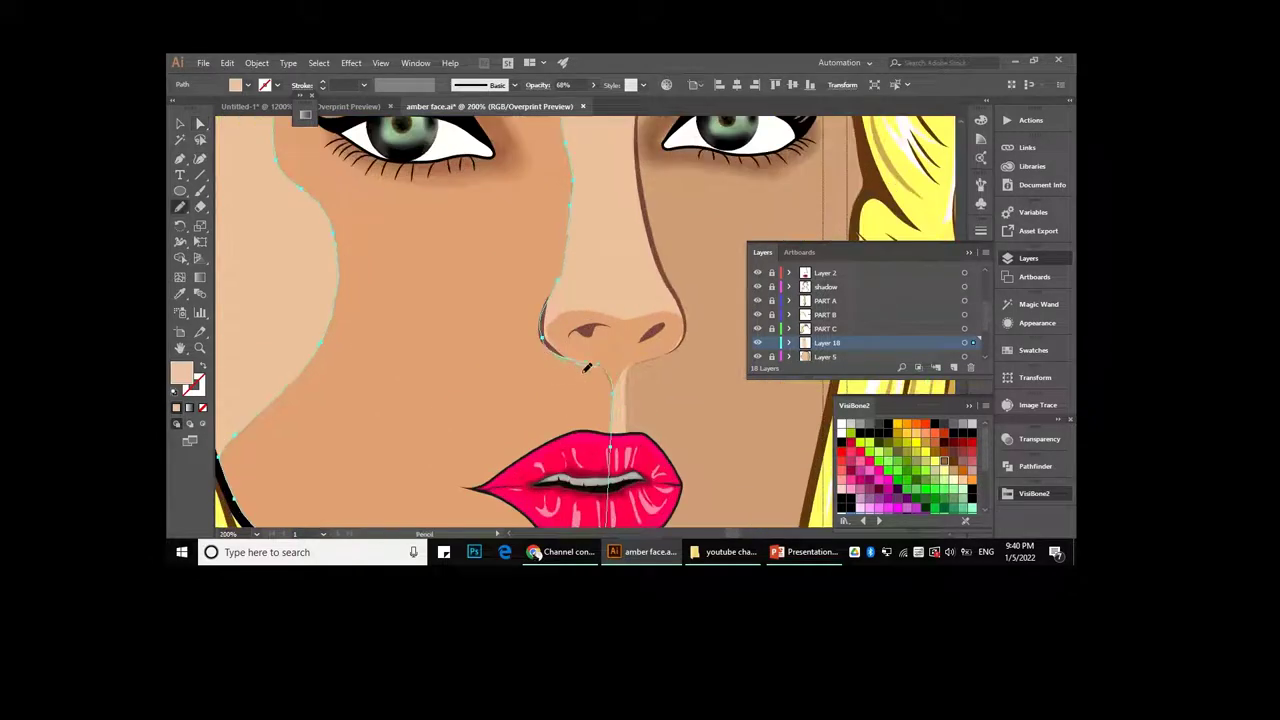
key("n")
scroll(601, 452, "up", 1)
scroll(601, 452, "down", 2)
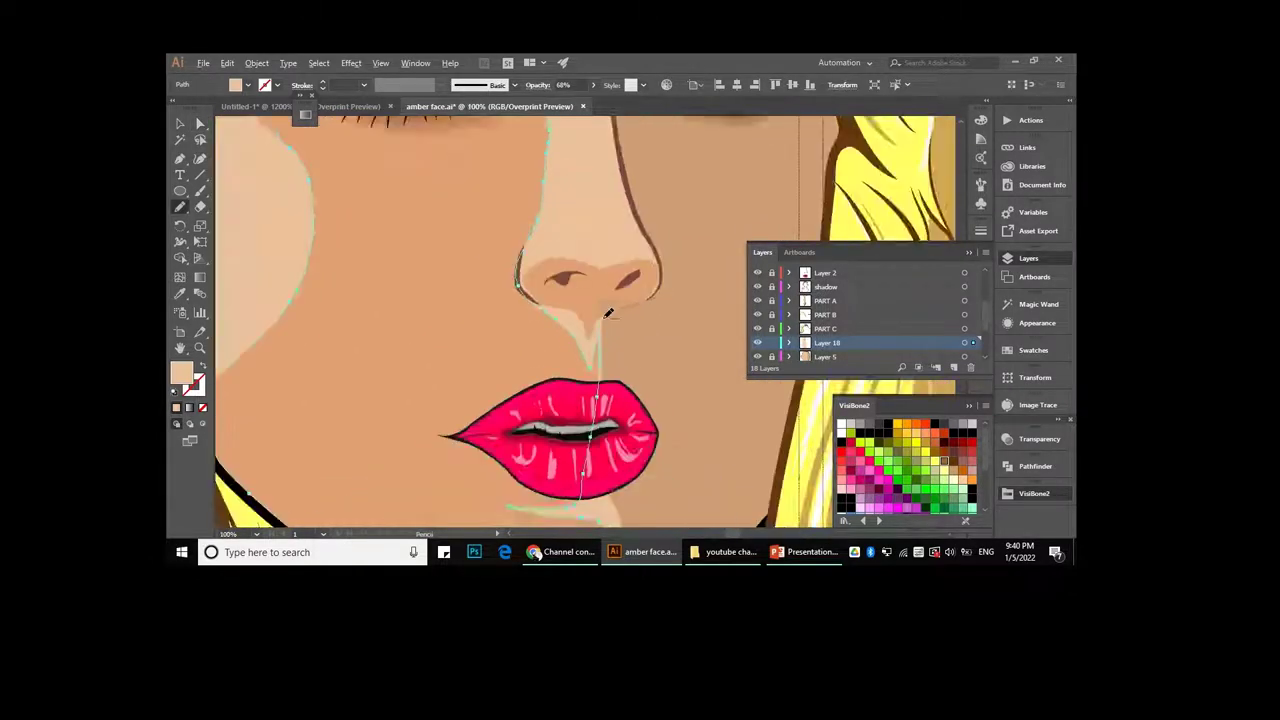
scroll(610, 383, "up", 1)
key("v")
scroll(610, 383, "down", 2)
scroll(690, 440, "up", 3)
scroll(690, 440, "down", 3)
scroll(690, 440, "down", 2)
scroll(591, 355, "up", 2)
scroll(672, 352, "up", 2)
- Create a white-filled highlight along the nose bridge and narrow its shape
left_click(181, 193)
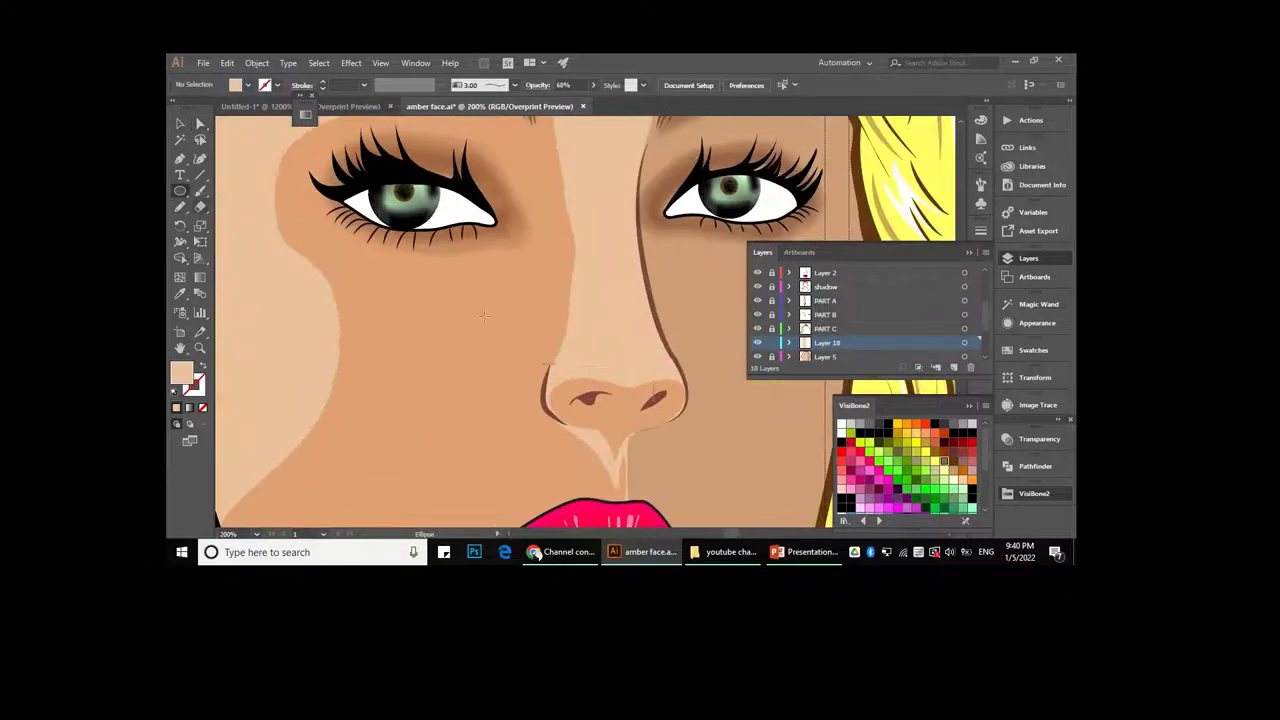
key("a")
left_click(609, 236)
scroll(256, 188, "up", 2)
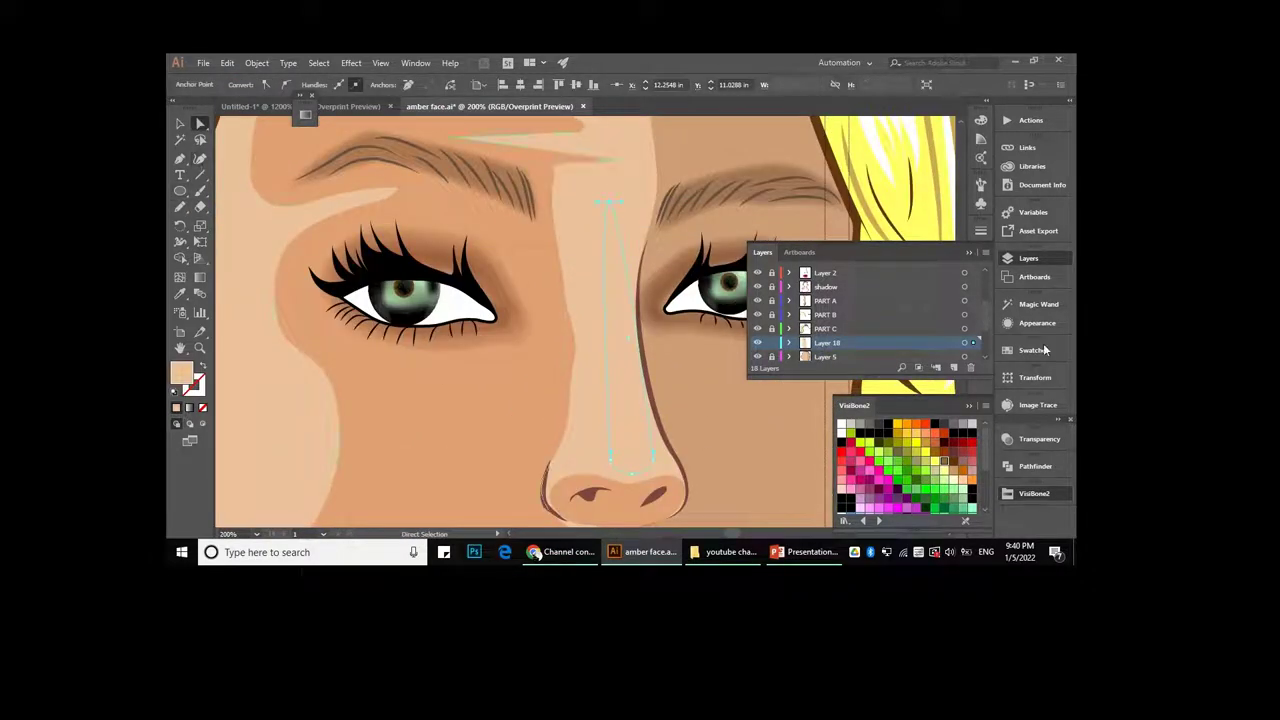
left_click(841, 424)
key("shift+grave")
left_click_drag(637, 330, 615, 375)
left_click(731, 317)
scroll(614, 375, "down", 3)
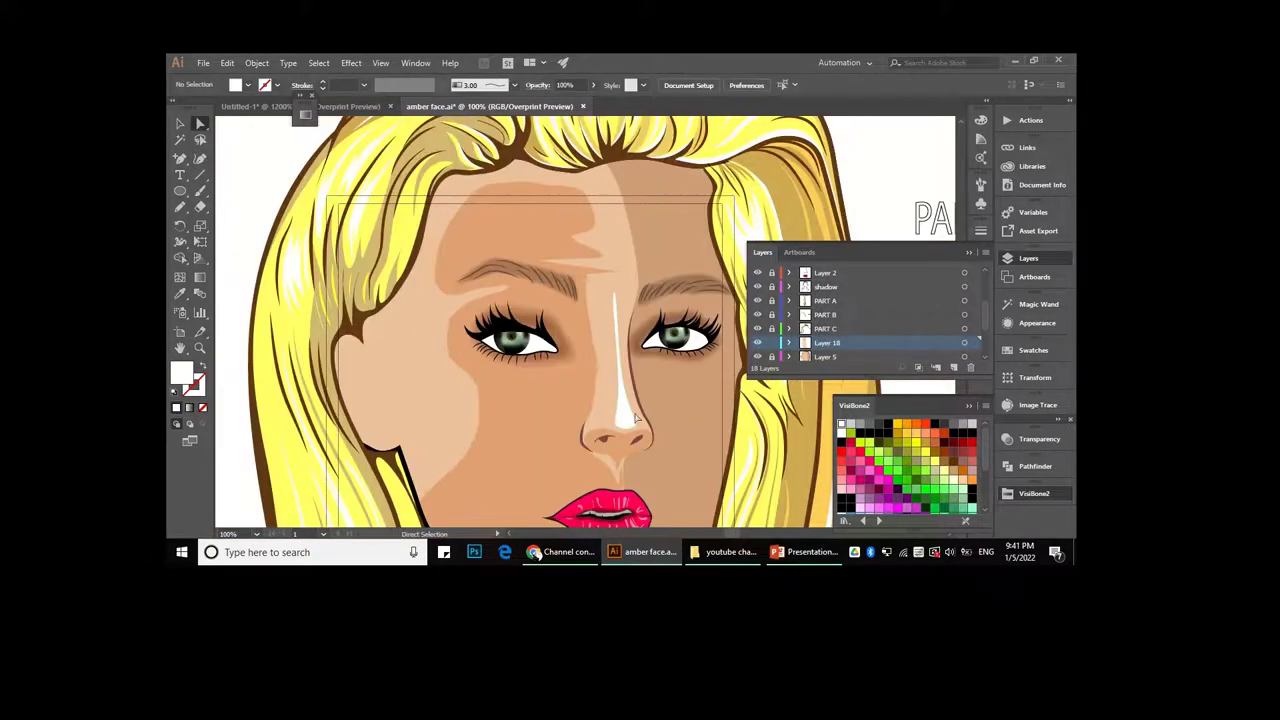
scroll(614, 330, "up", 2)
scroll(614, 323, "up", 2)
- Fine-tune the nose-bridge highlight's anchor points and bring up the Pathfinder panel
key("n")
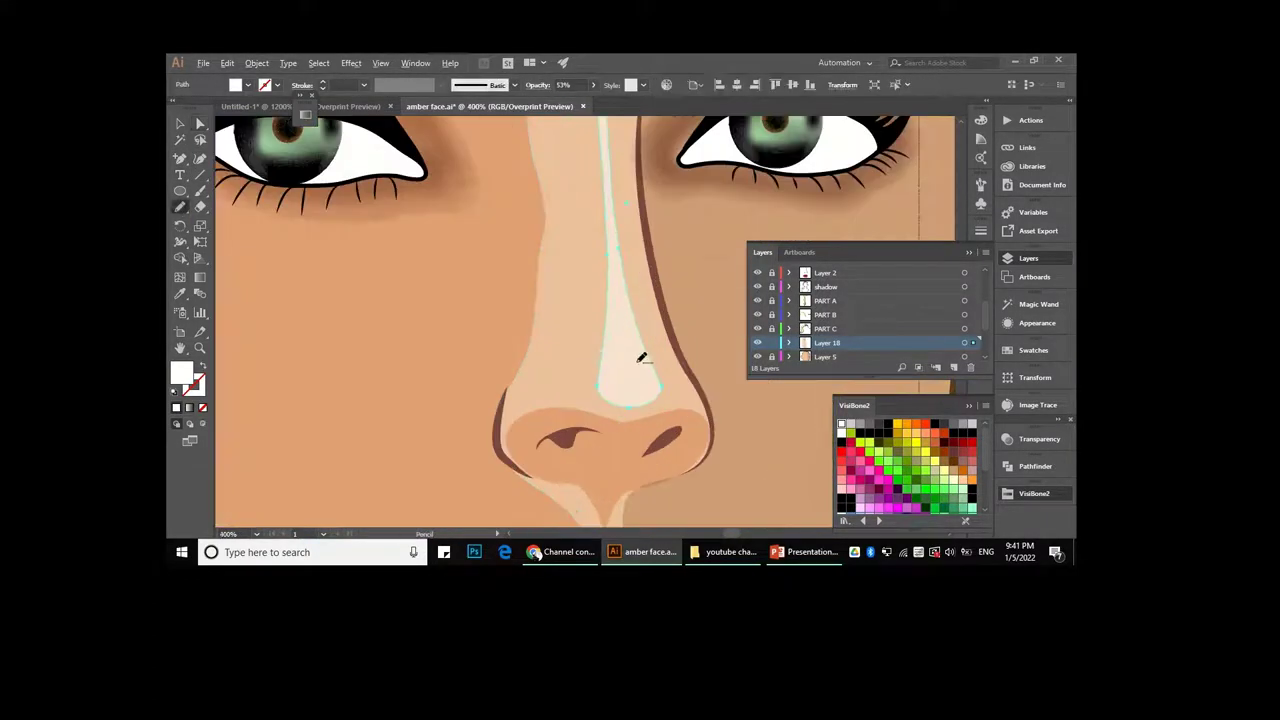
scroll(606, 329, "down", 1)
scroll(606, 329, "down", 2)
scroll(557, 400, "down", 2)
key("a")
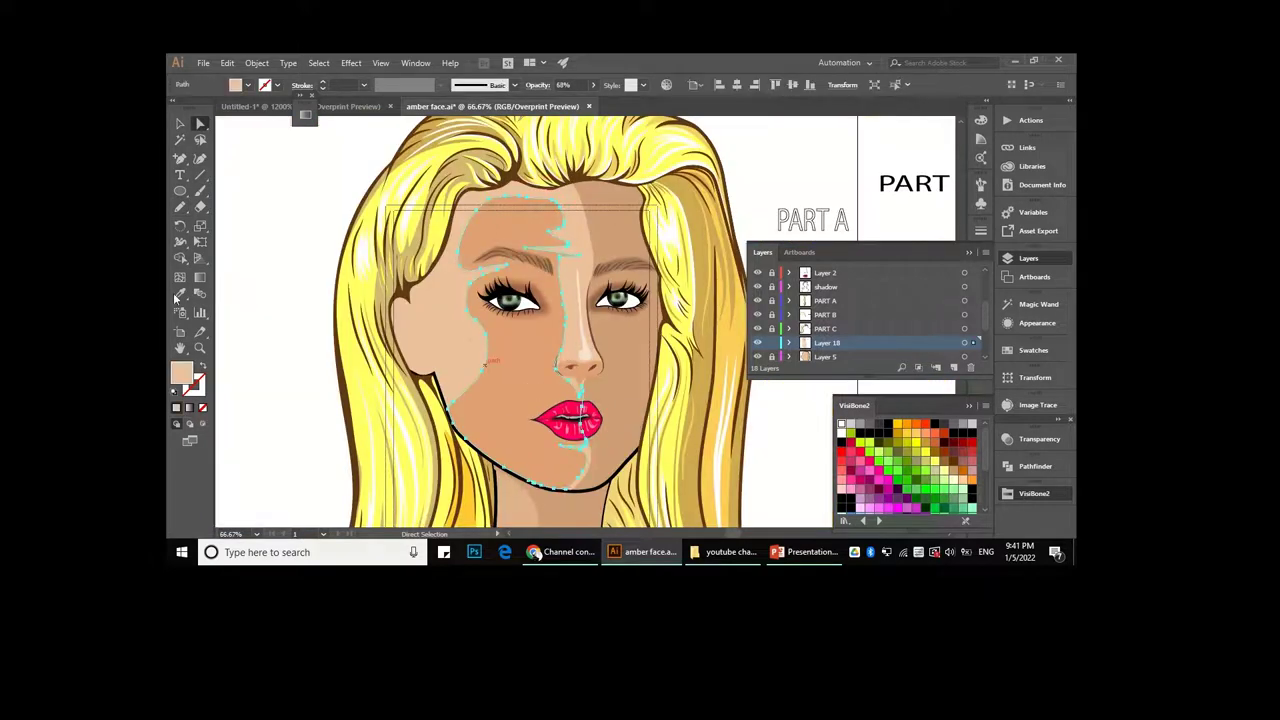
key("a")
scroll(557, 241, "down", 1)
scroll(575, 400, "up", 3)
left_click(1035, 466)
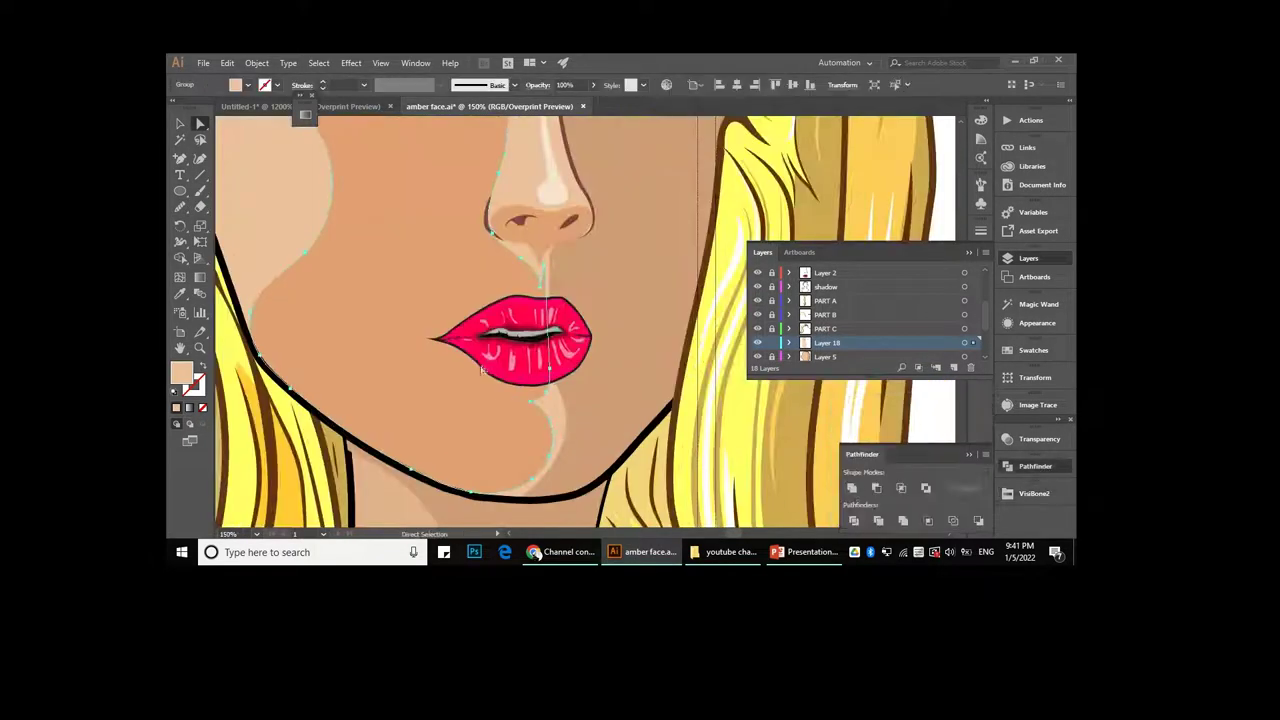
scroll(593, 406, "down", 1)
scroll(593, 406, "up", 2)
scroll(540, 370, "down", 2)
scroll(500, 345, "down", 1)
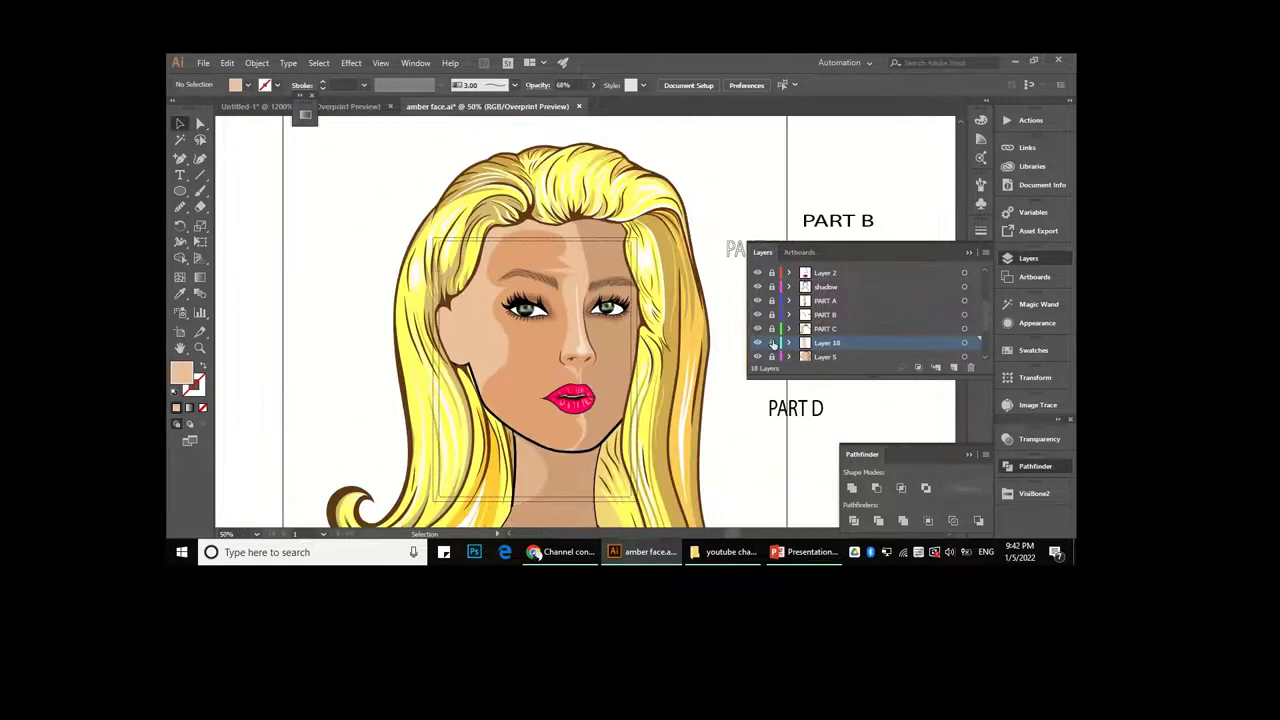
- Load the Skintones swatch library from the Swatches panel
scroll(489, 336, "up", 3)
left_click(488, 336)
scroll(488, 336, "up", 2)
scroll(500, 340, "down", 2)
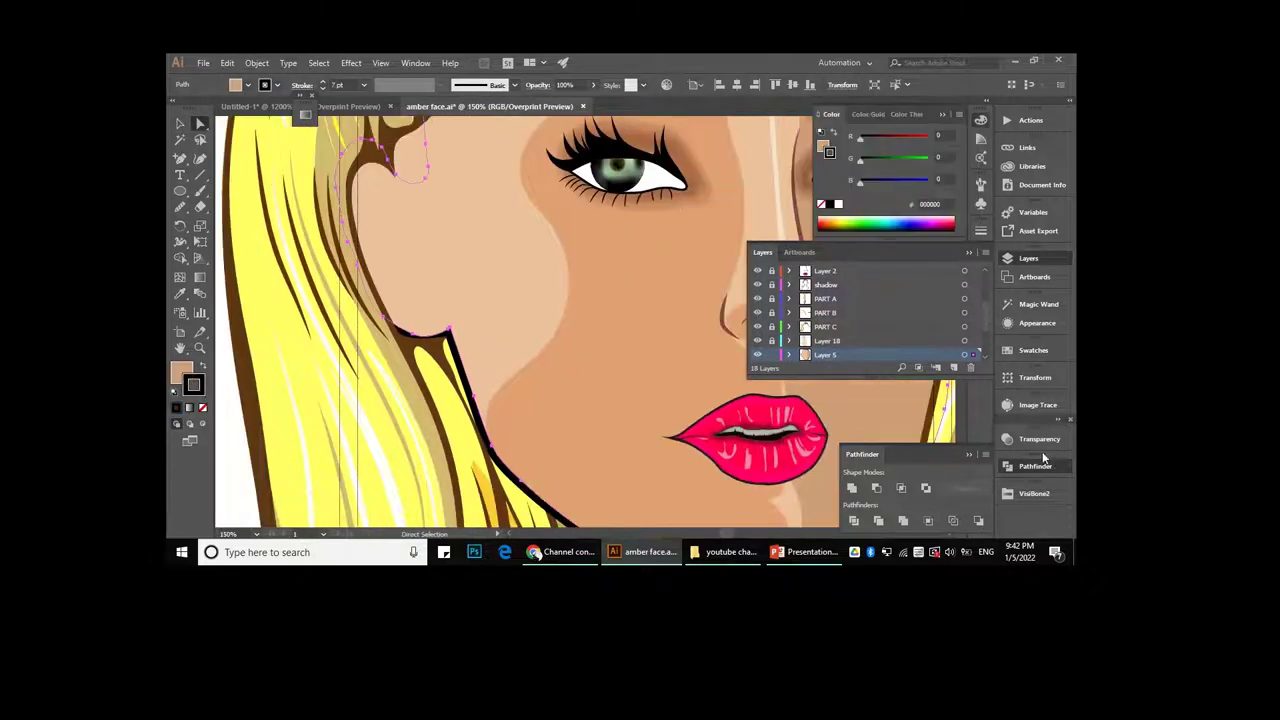
left_click(1035, 493)
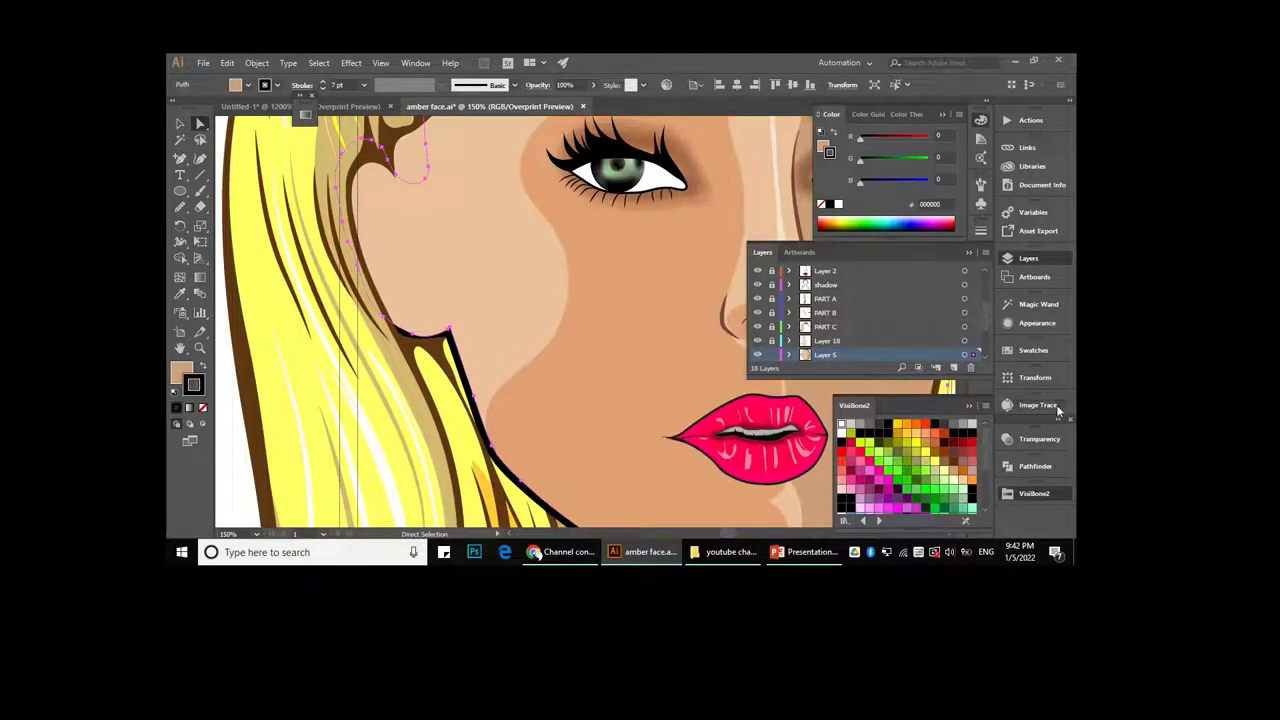
left_click(1035, 351)
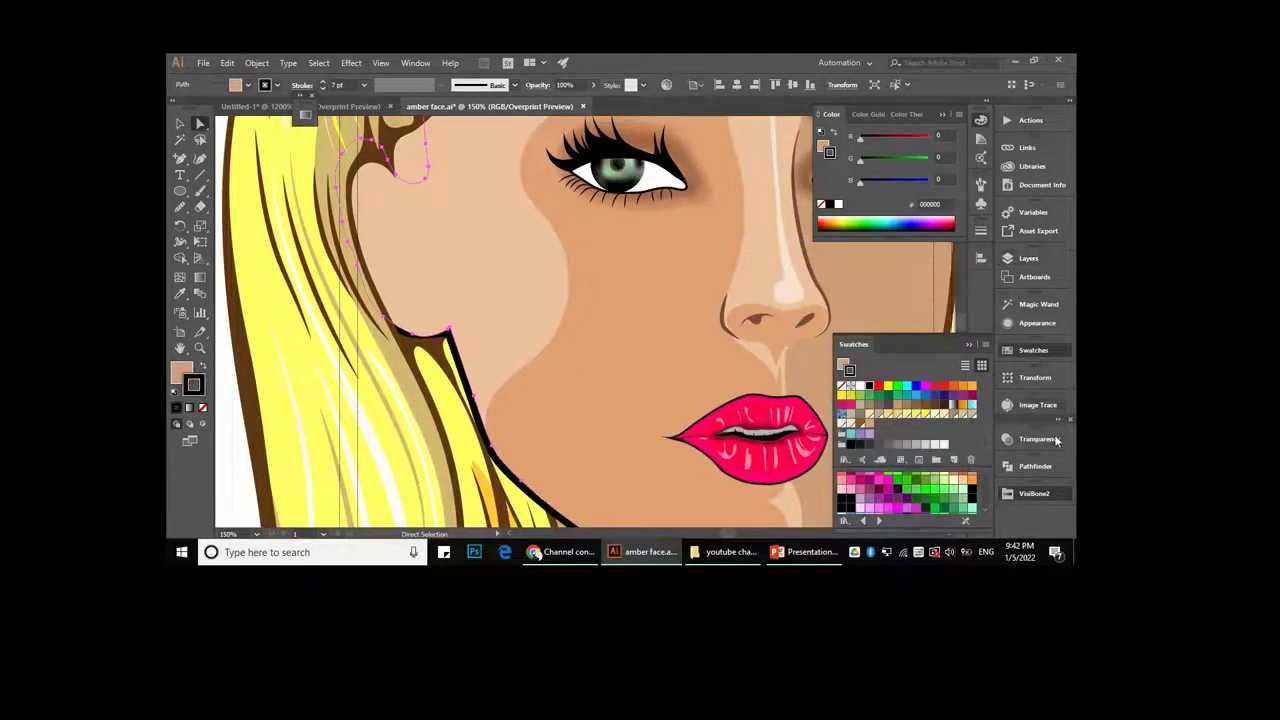
left_click(844, 460)
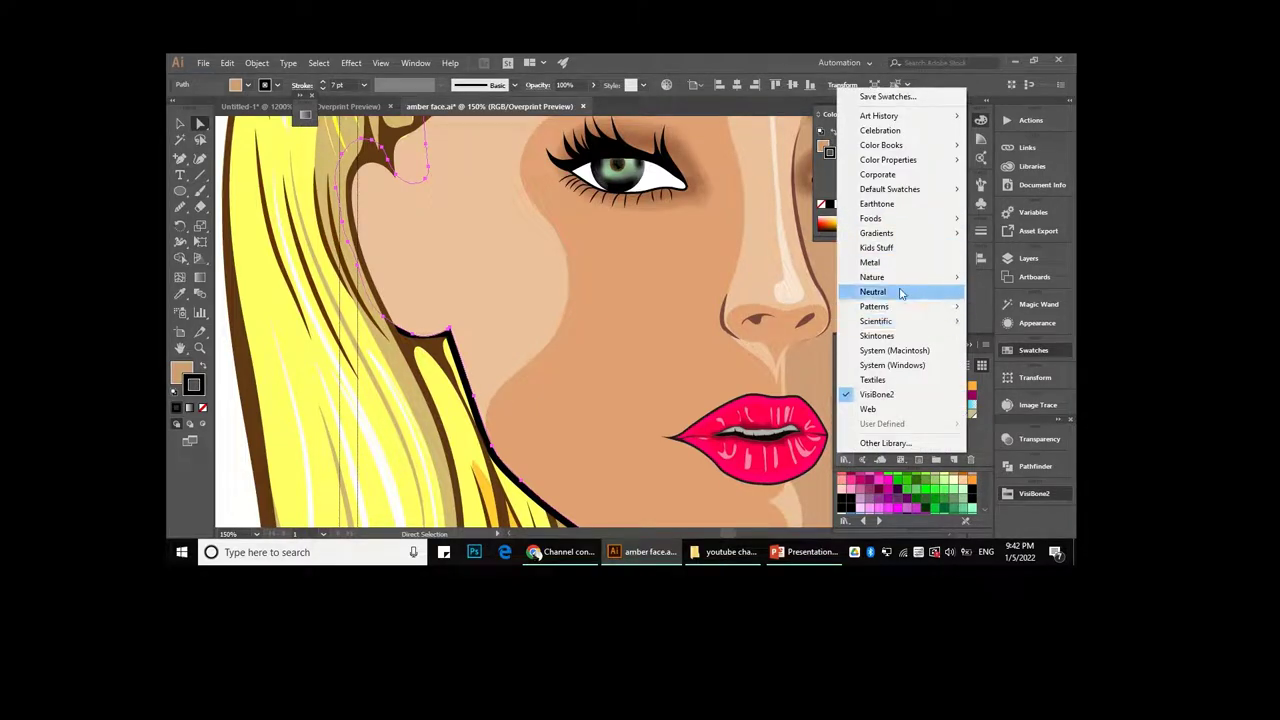
left_click(877, 336)
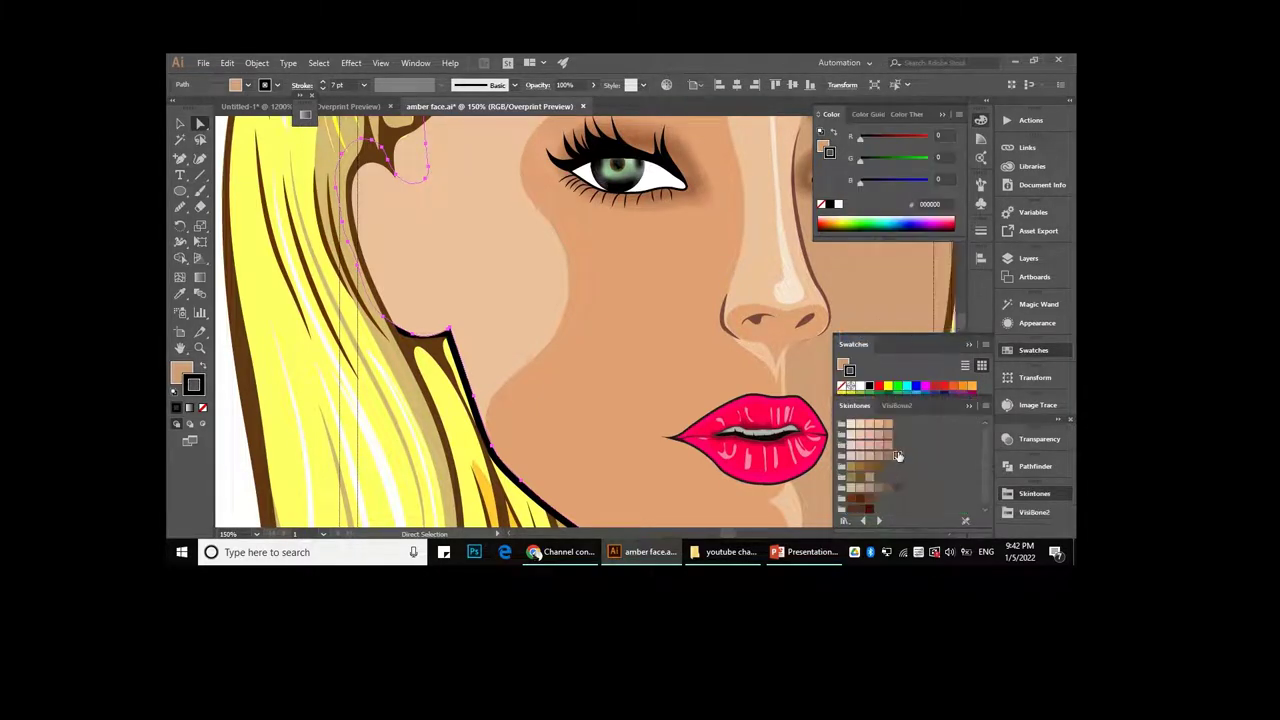
- Zoom to the ear area and pencil the ear's dark curved outline beside the cheek
key("ctrl+minus")
key("ctrl+minus")
key("ctrl+minus")
scroll(351, 343, "up", 3)
scroll(351, 343, "up", 2)
scroll(351, 343, "down", 2)
left_click_drag(180, 207, 226, 226)
scroll(469, 258, "up", 2)
left_click_drag(469, 258, 533, 385)
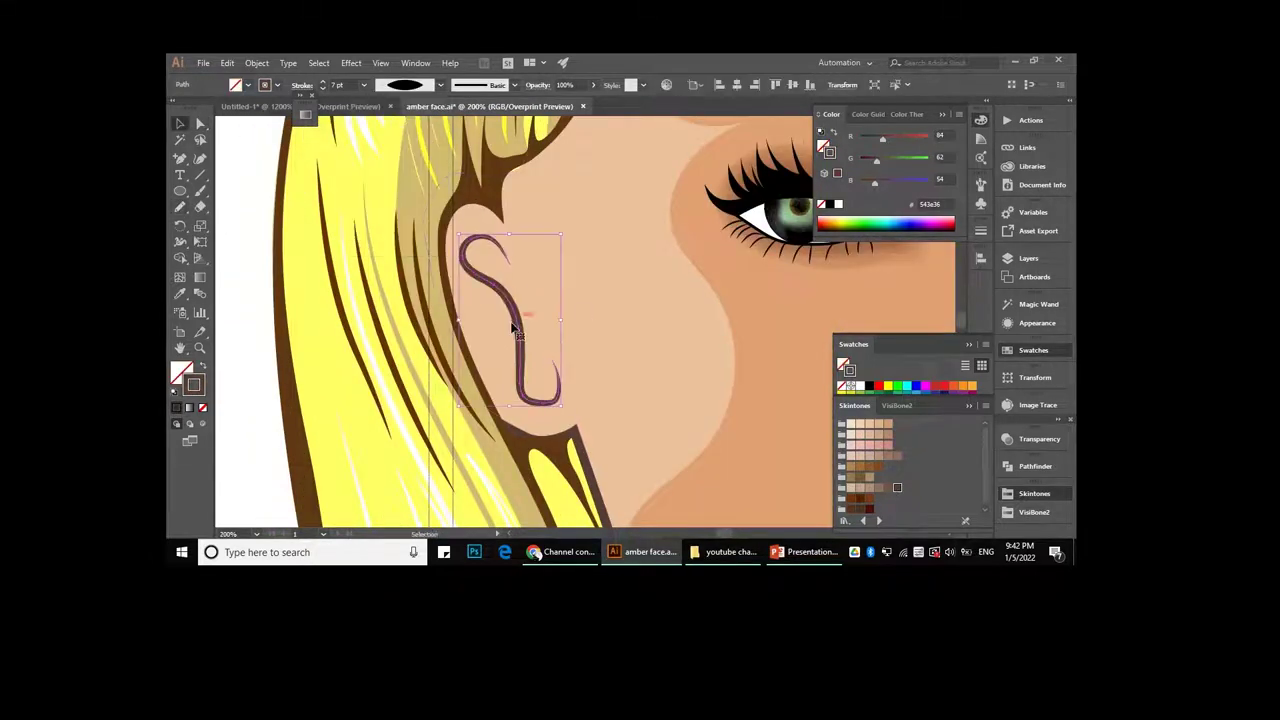
- Paste a copy of the ear in front, fill it skin-tone and reshape it inside the outline
key("ctrl+c")
key("ctrl+f")
left_click(227, 63)
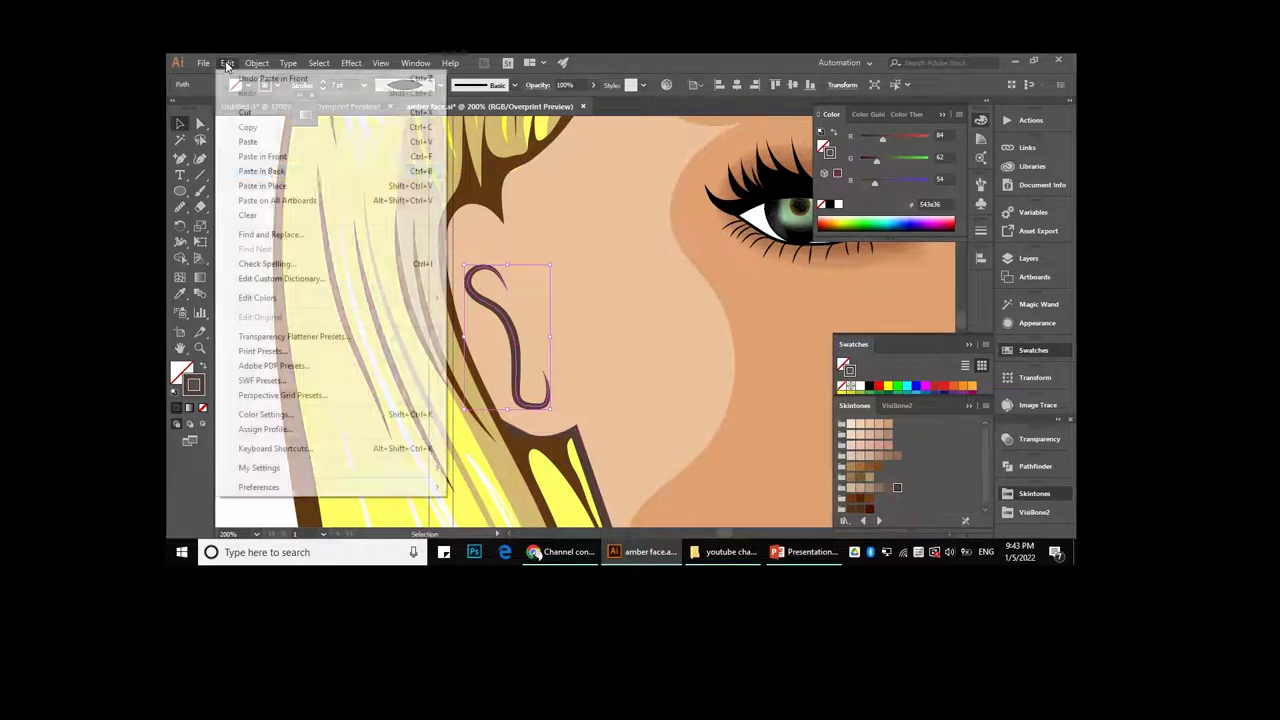
left_click(284, 160)
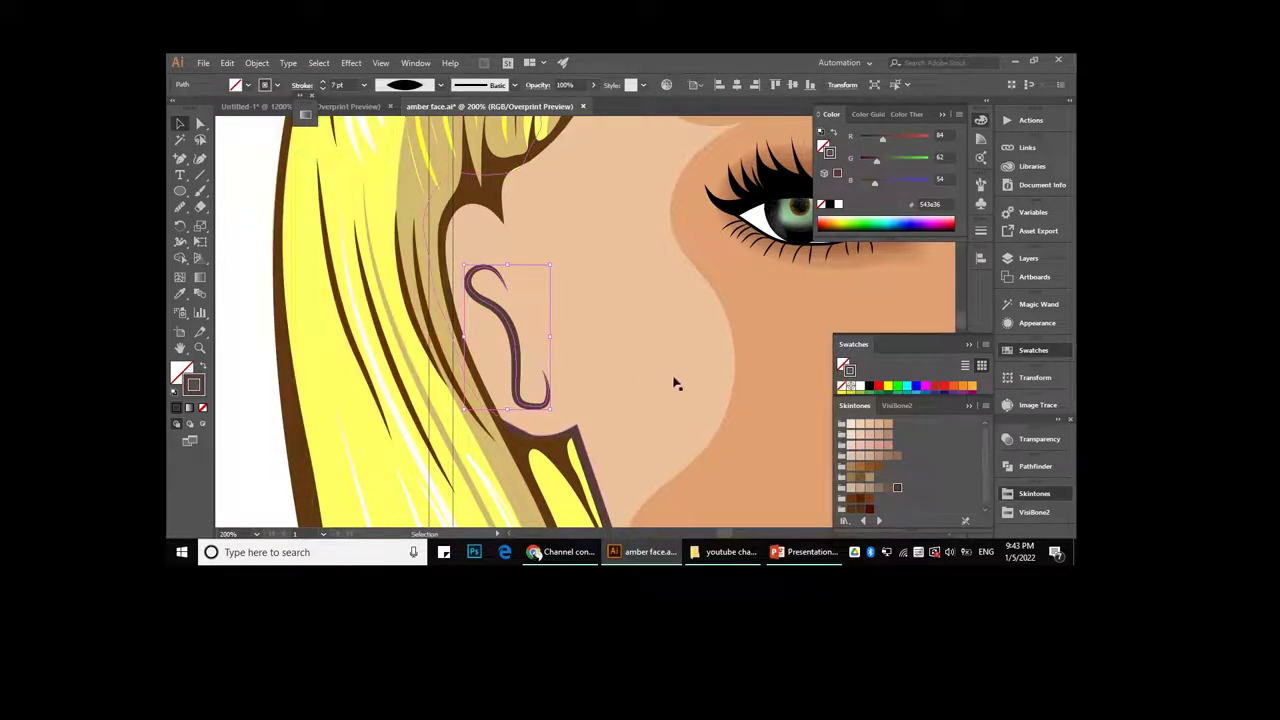
key("i")
left_click(630, 378)
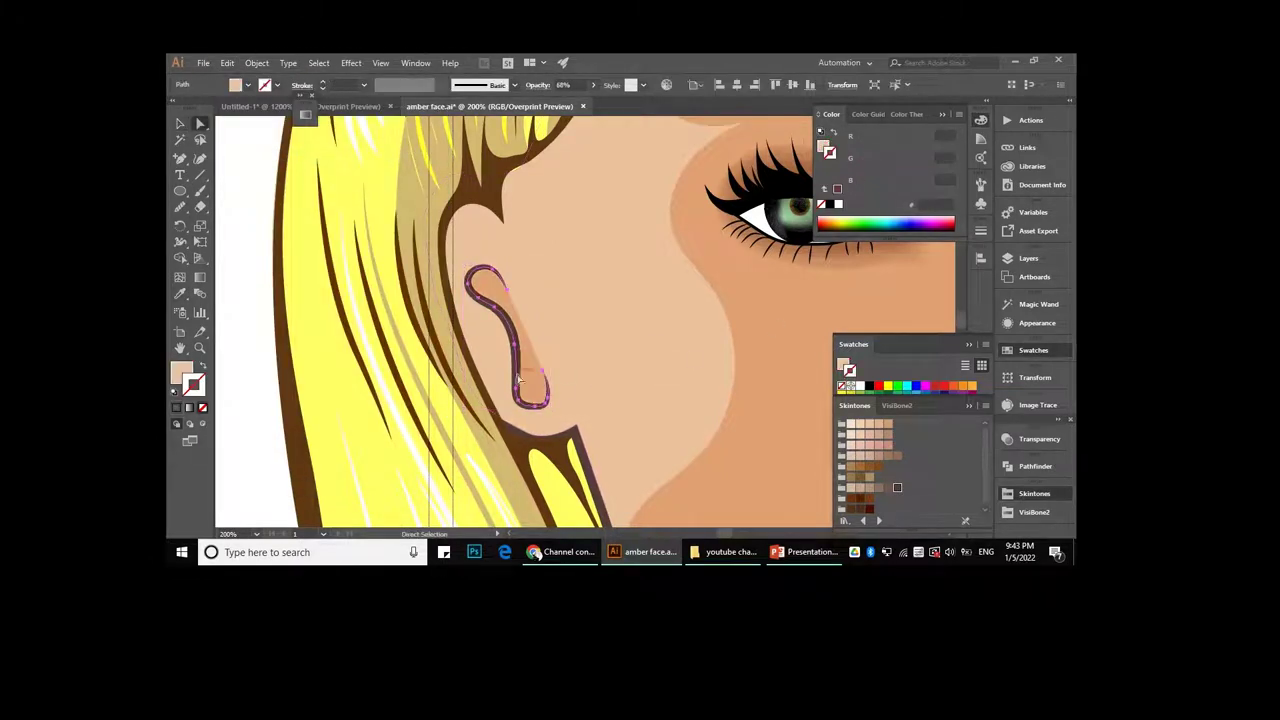
key("ctrl+plus")
left_click_drag(180, 207, 240, 229)
key("ctrl+minus")
key("ctrl+minus")
key("v")
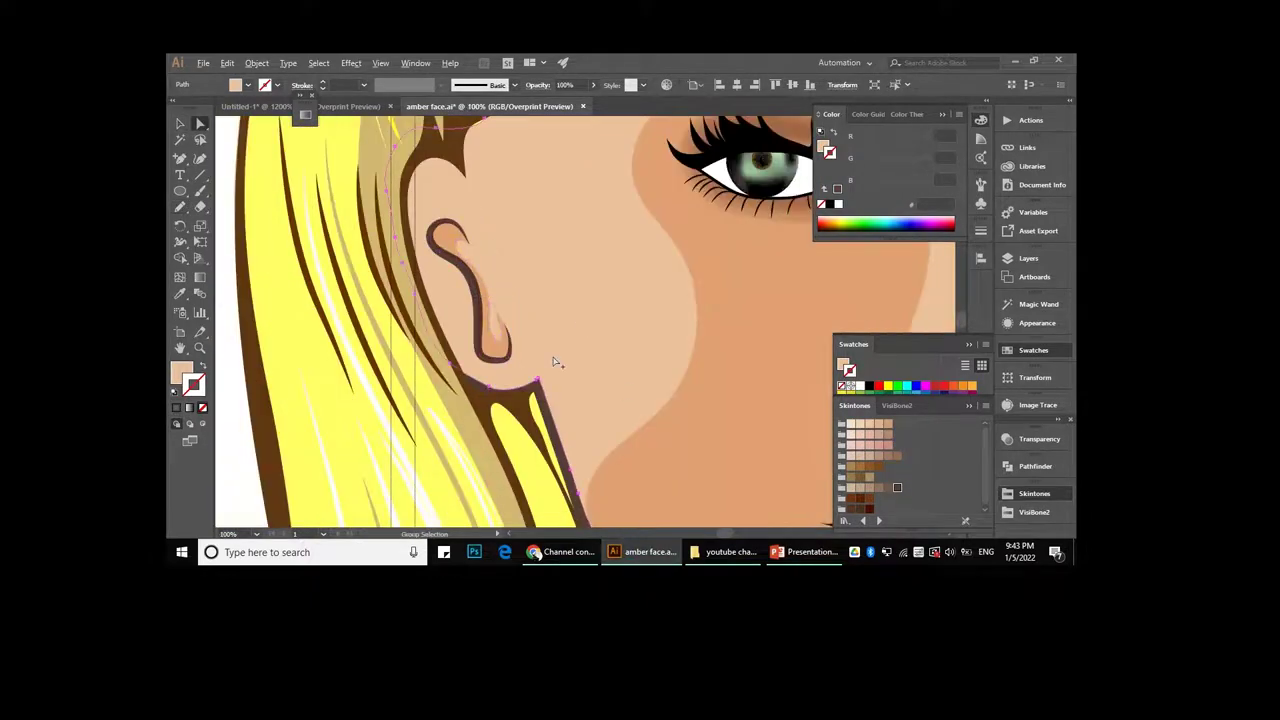
left_click(1028, 258)
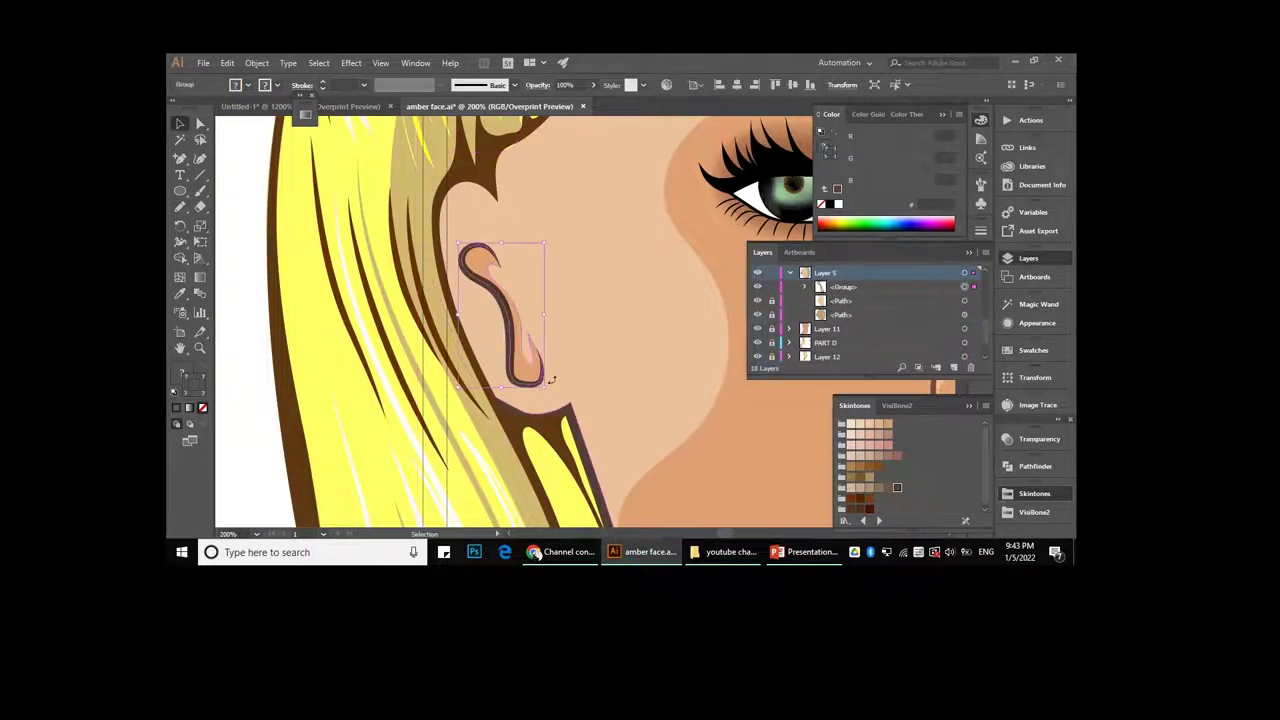
scroll(400, 300, "up", 3)
- Redraw the skin shadow's edge around the earlobe with the Pencil tool
key("n")
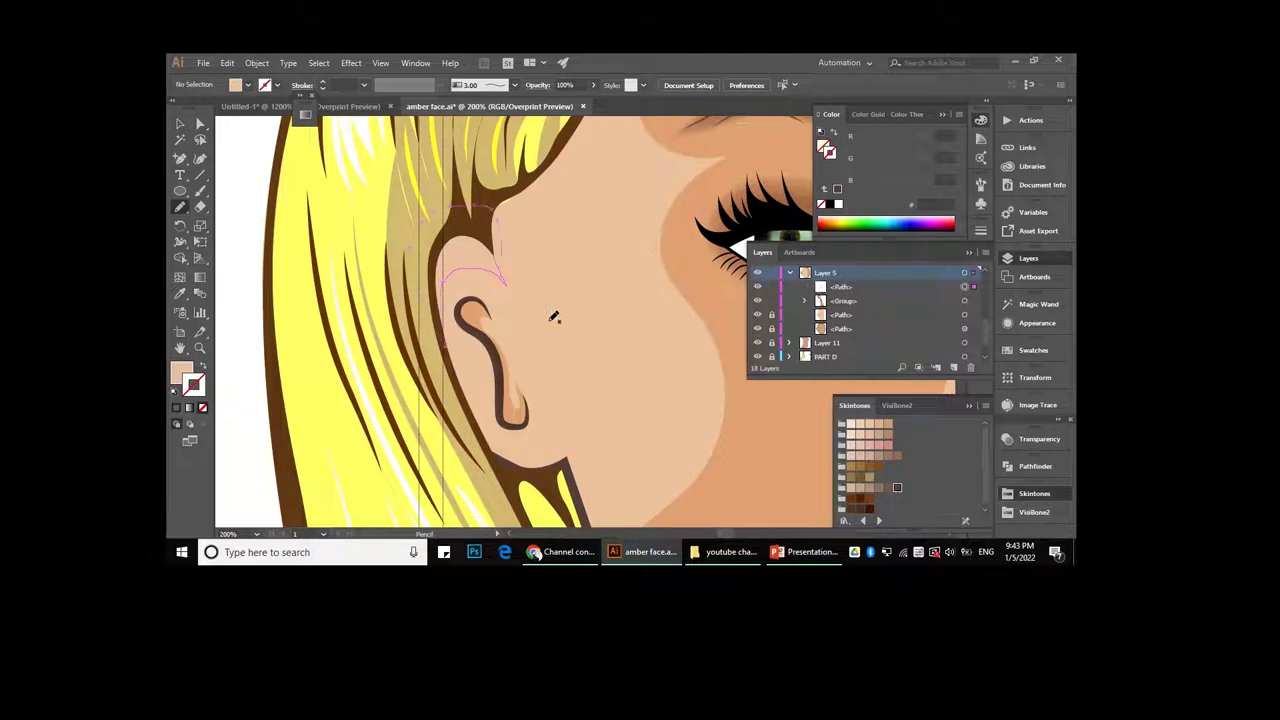
left_click(505, 278, "ctrl")
key("ctrl+minus")
key("ctrl+plus")
key("ctrl+plus")
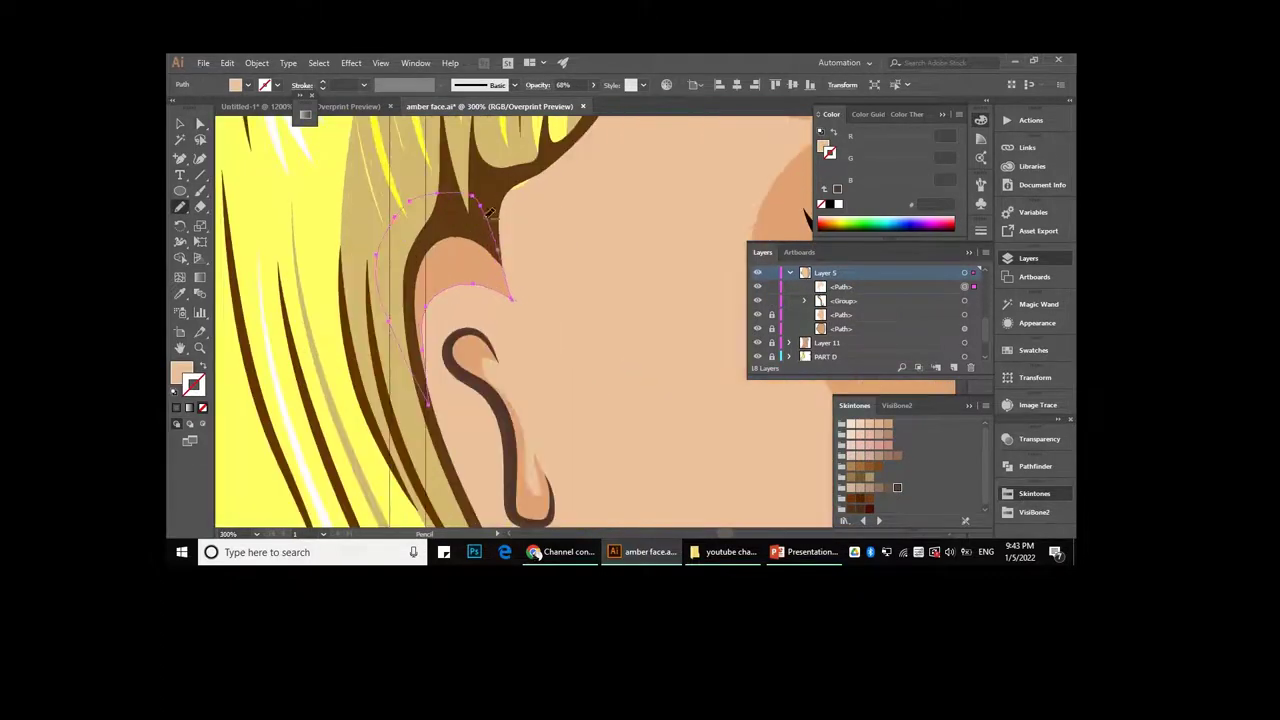
key("v")
key("ctrl+shift+a")
key("ctrl+minus")
left_click_drag(508, 327, 400, 258)
key("ctrl+plus")
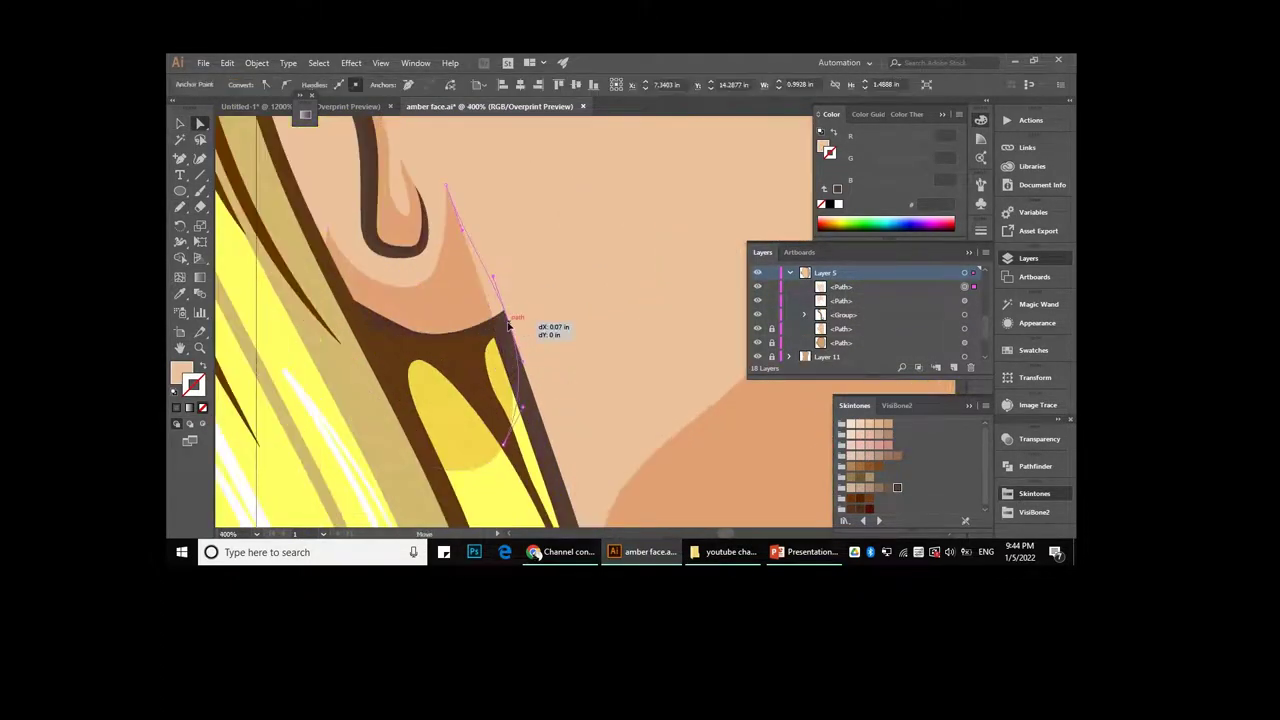
key("ctrl+minus")
key("ctrl+0")
key("ctrl+plus")
key("ctrl+plus")
key("a")
- Select the skin shadow path beside the ear using the Layers list and Direct Selection
left_click(805, 314)
scroll(833, 325, "down", 2)
key("ctrl+0")
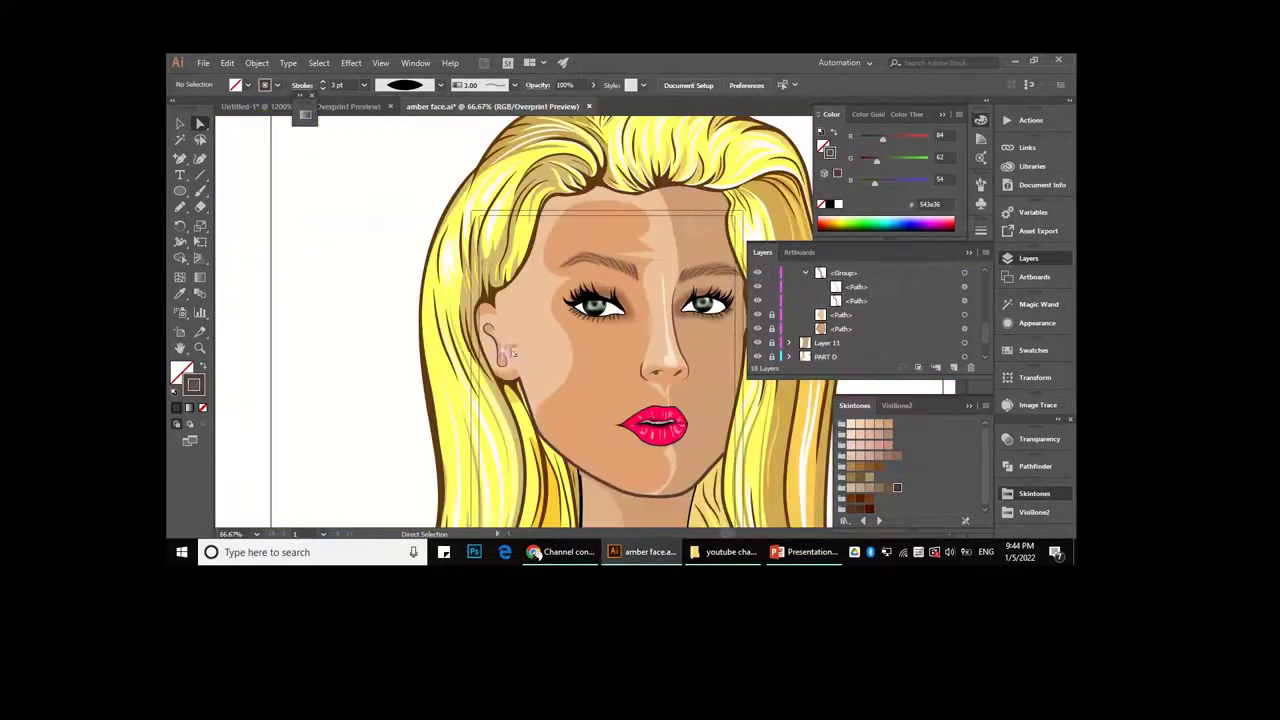
key("ctrl+plus")
key("v")
left_click_drag(404, 252, 483, 395)
left_click(178, 209)
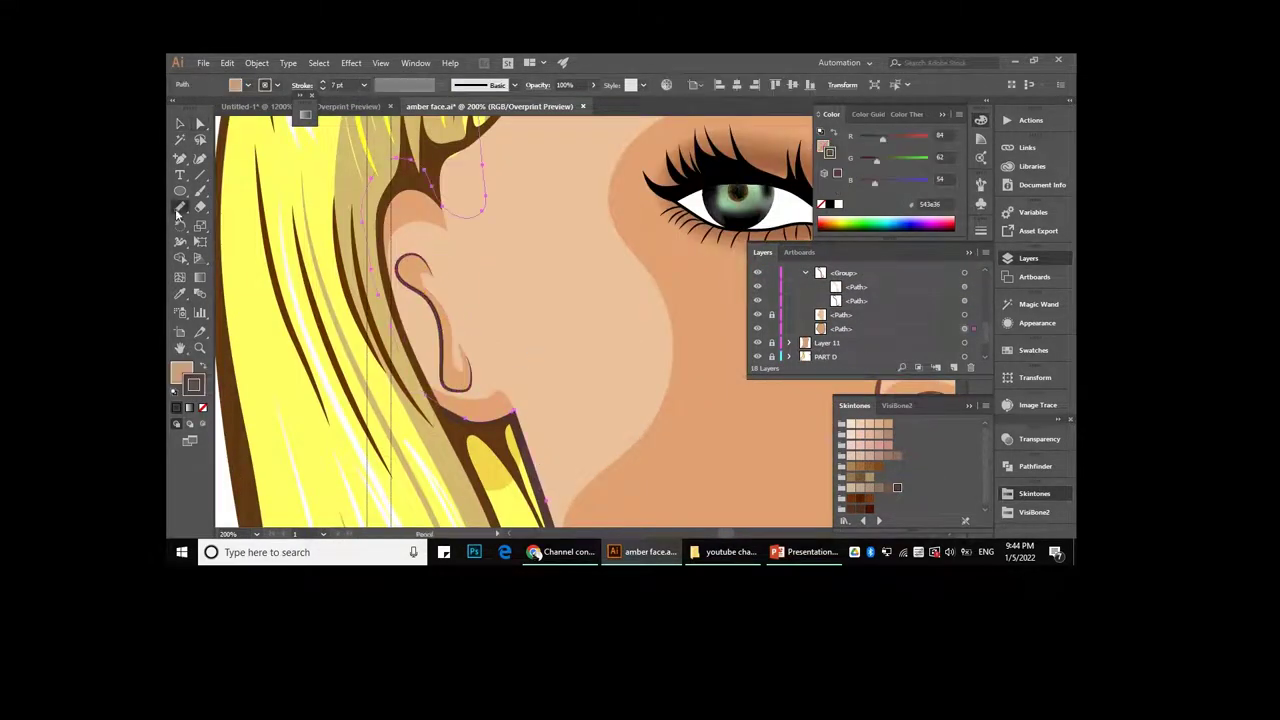
scroll(534, 417, "up", 2)
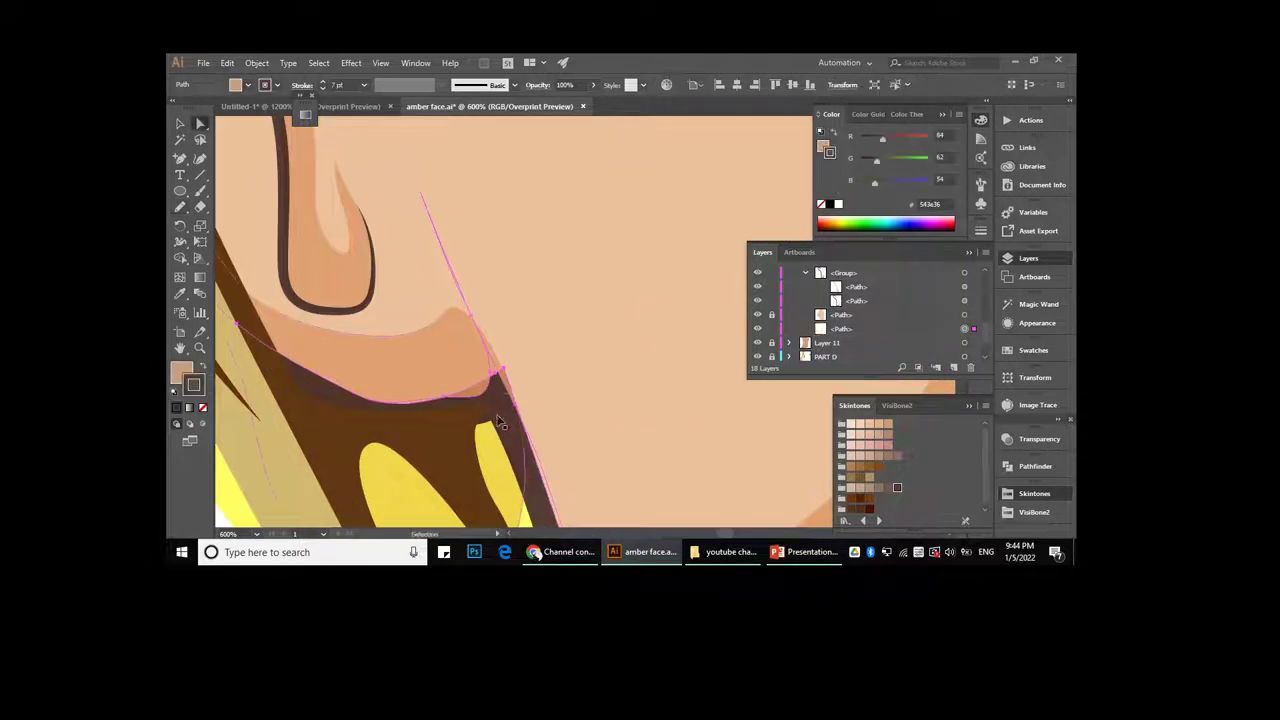
scroll(548, 412, "down", 1)
key("a")
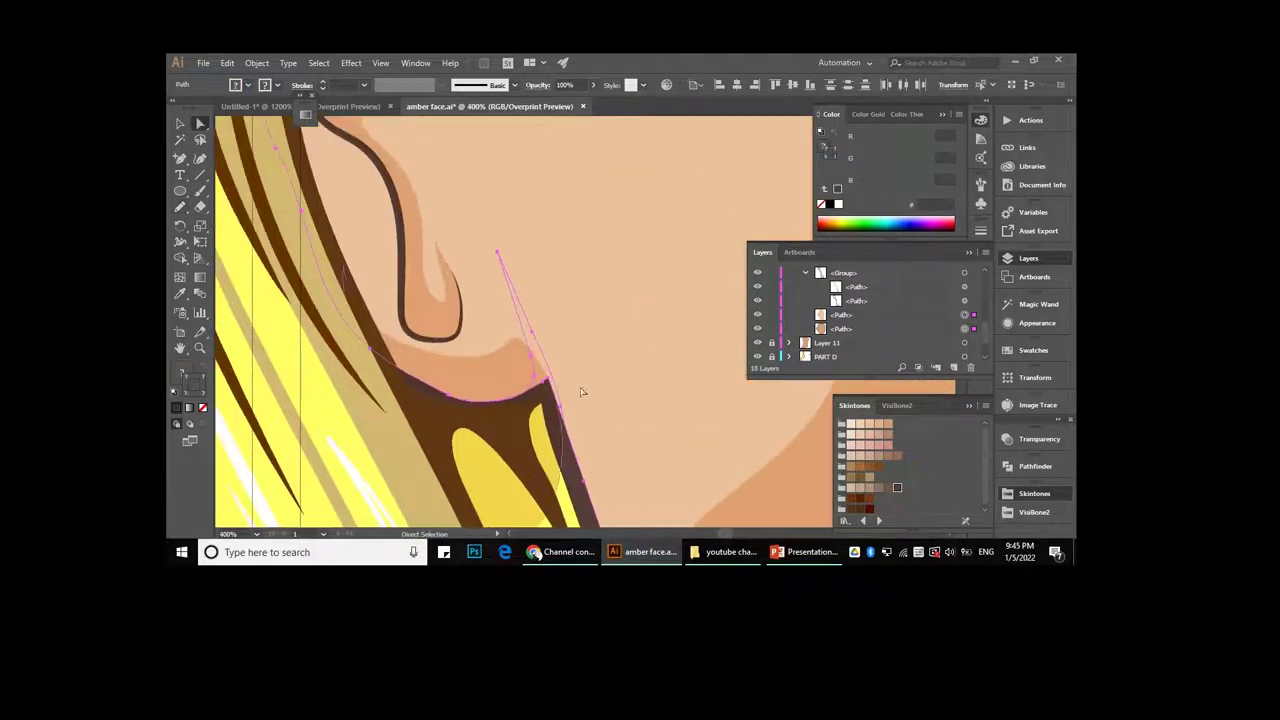
key("ctrl+0")
scroll(423, 290, "up", 2)
left_click(423, 290)
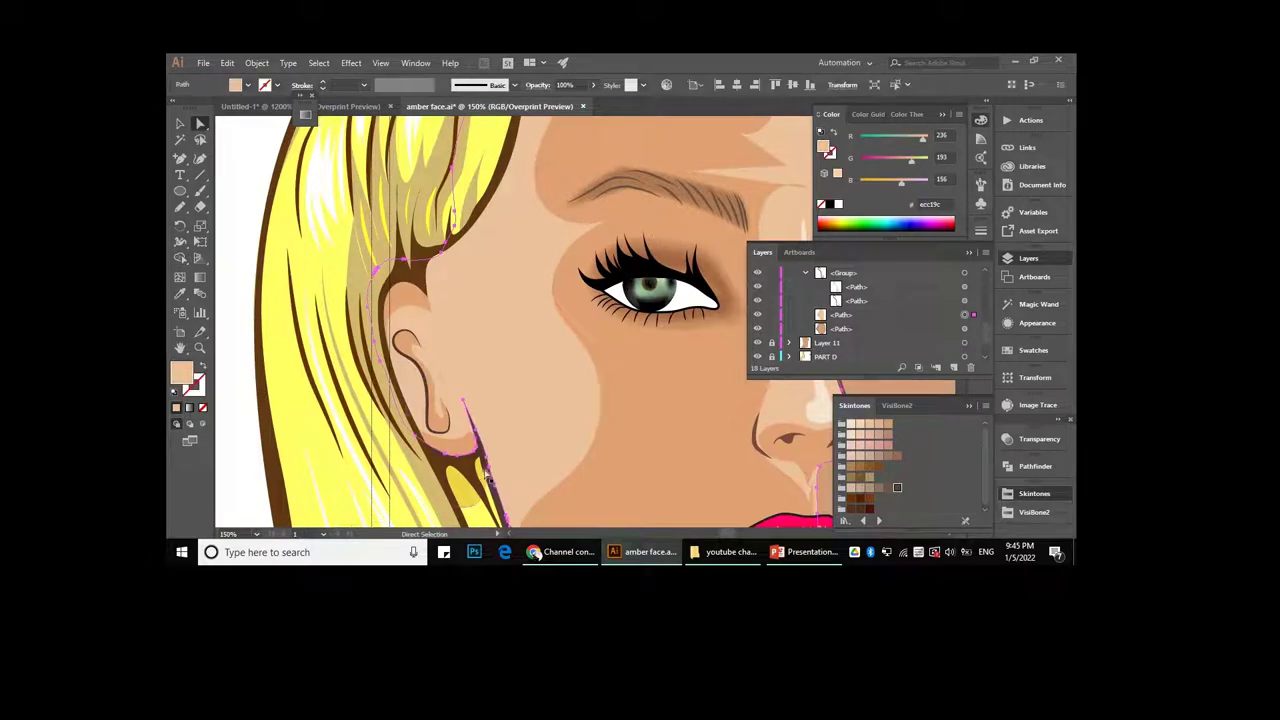
- Zoom out to the whole artboard, deselect, and collapse Layer 5 in the Layers panel
key("n")
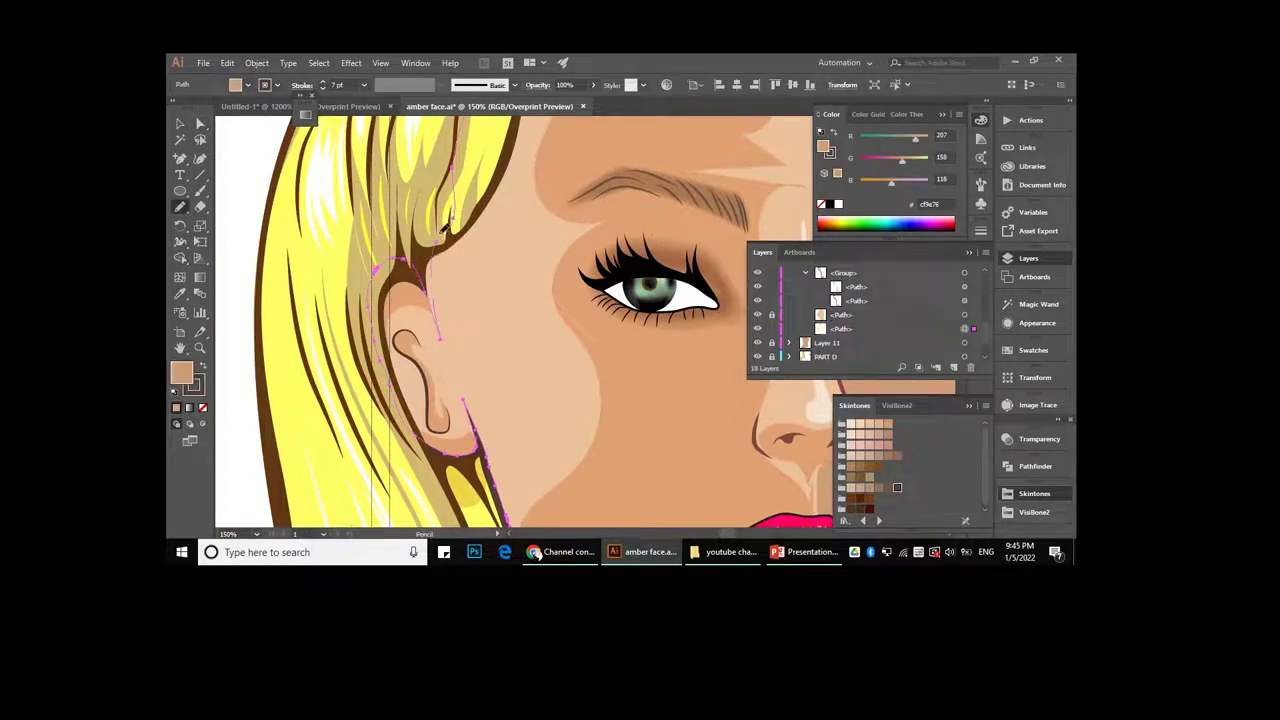
scroll(471, 286, "up", 3)
scroll(500, 294, "down", 2)
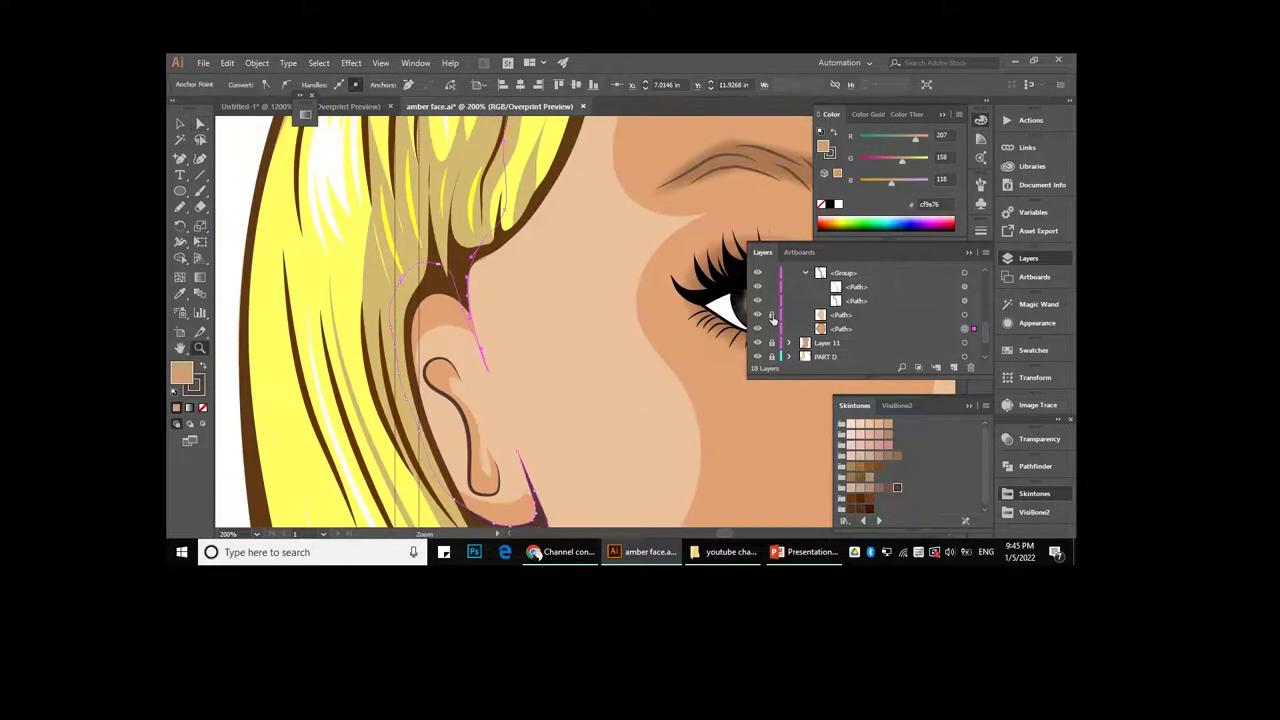
scroll(480, 300, "up", 3)
key("ctrl+0")
key("v")
left_click(805, 314)
left_click(790, 272)
scroll(774, 312, "down", 3)
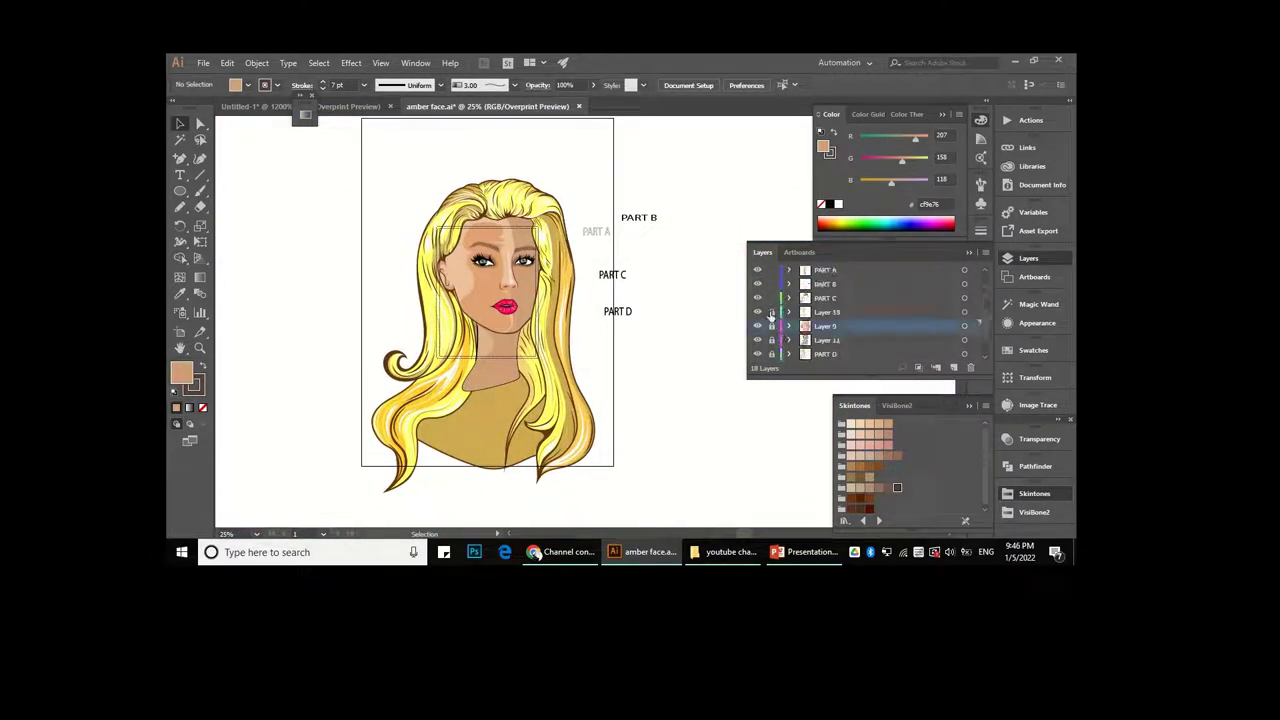
- Pick Layer 18 and locate the eye's outline path around the eye
key("ctrl+equal")
key("ctrl+equal")
key("ctrl+equal")
left_click(826, 312)
scroll(781, 325, "up", 3)
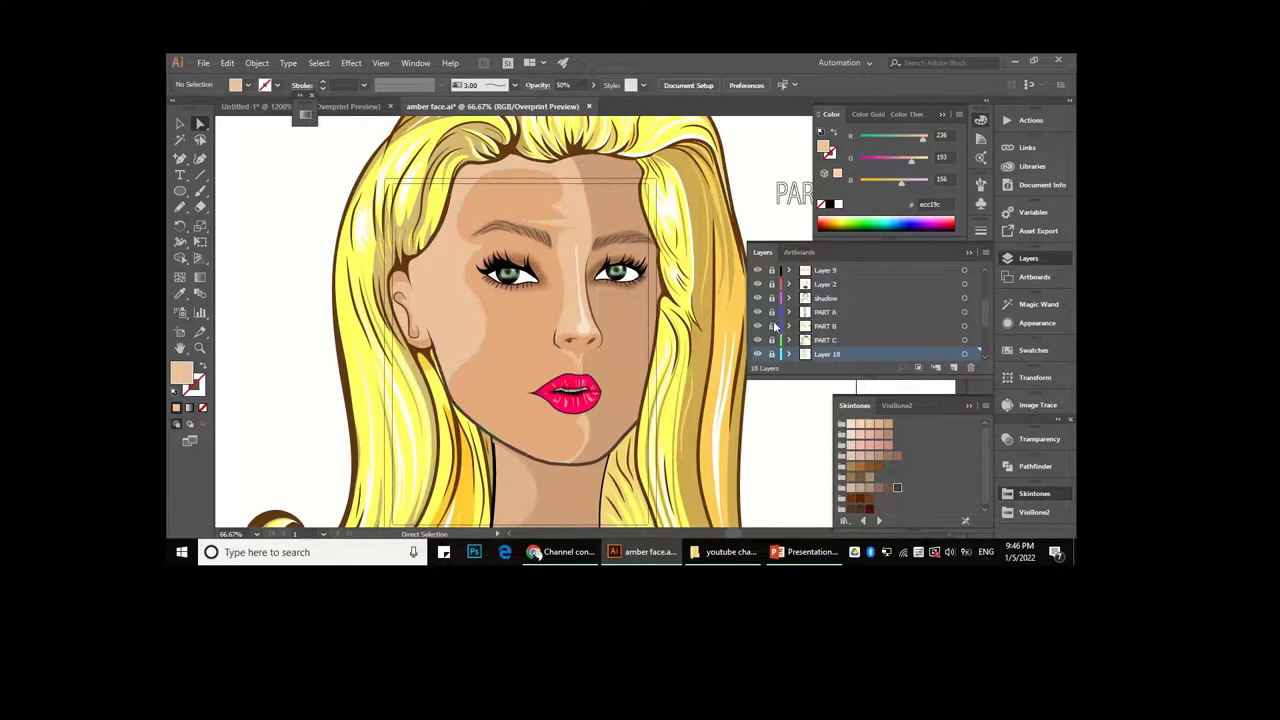
scroll(533, 285, "up", 5)
left_click(533, 285)
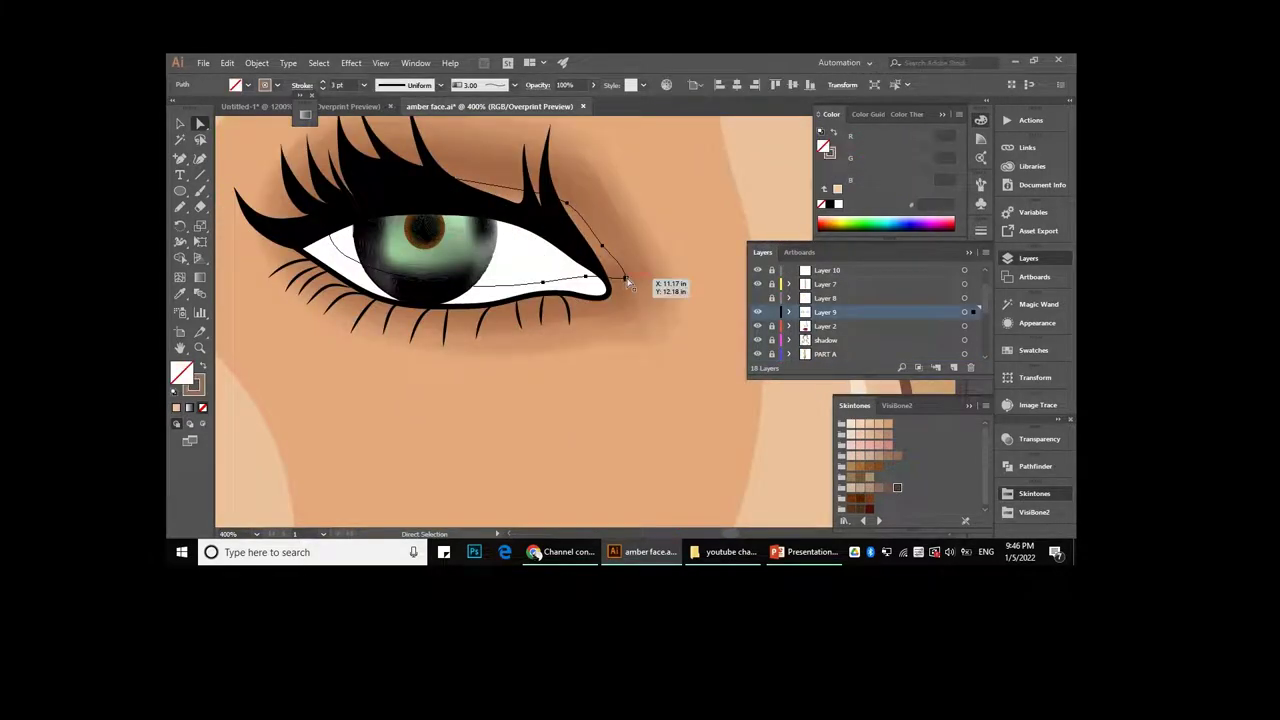
key("n")
scroll(634, 323, "down", 2)
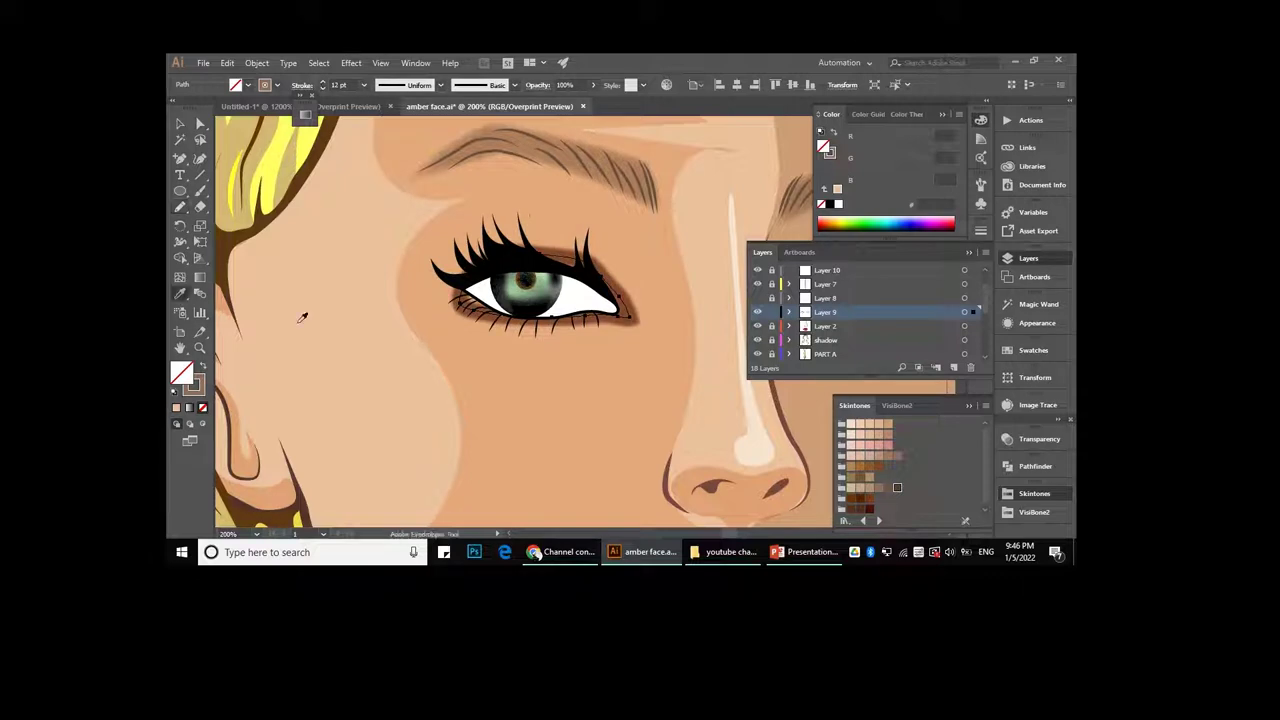
key("a")
scroll(383, 362, "right", 2)
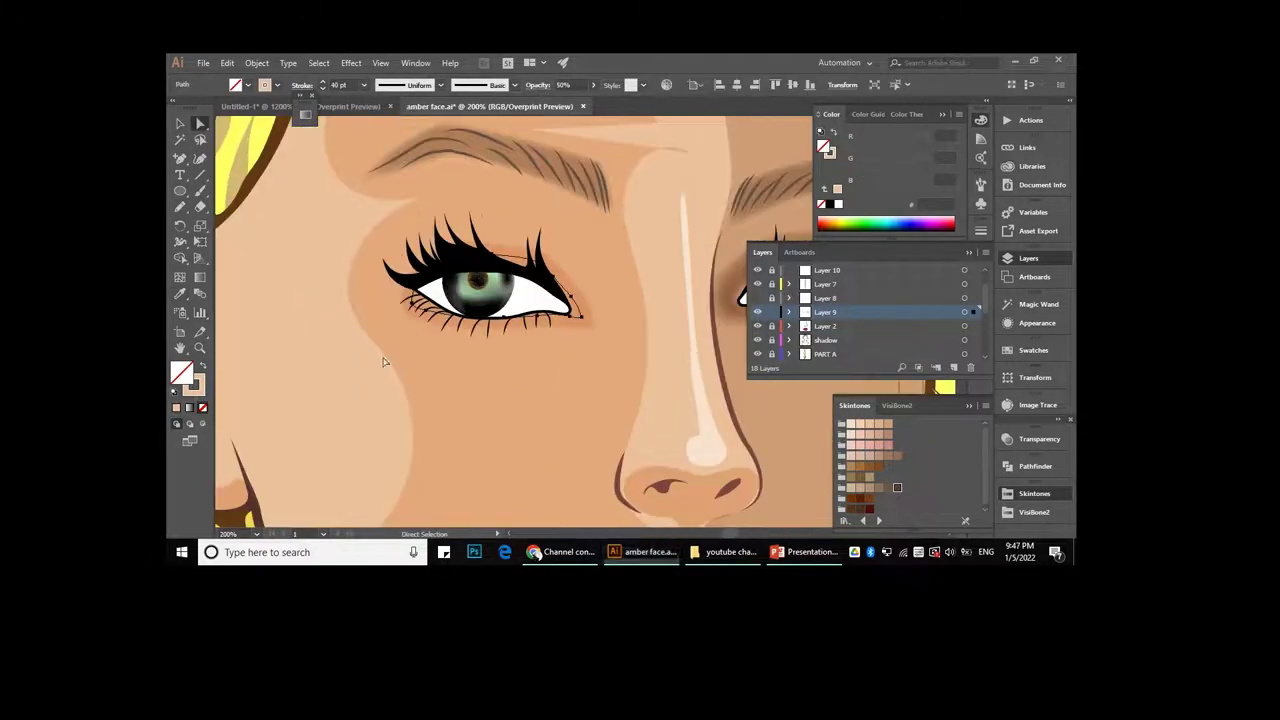
scroll(528, 345, "down", 1)
scroll(528, 343, "down", 1)
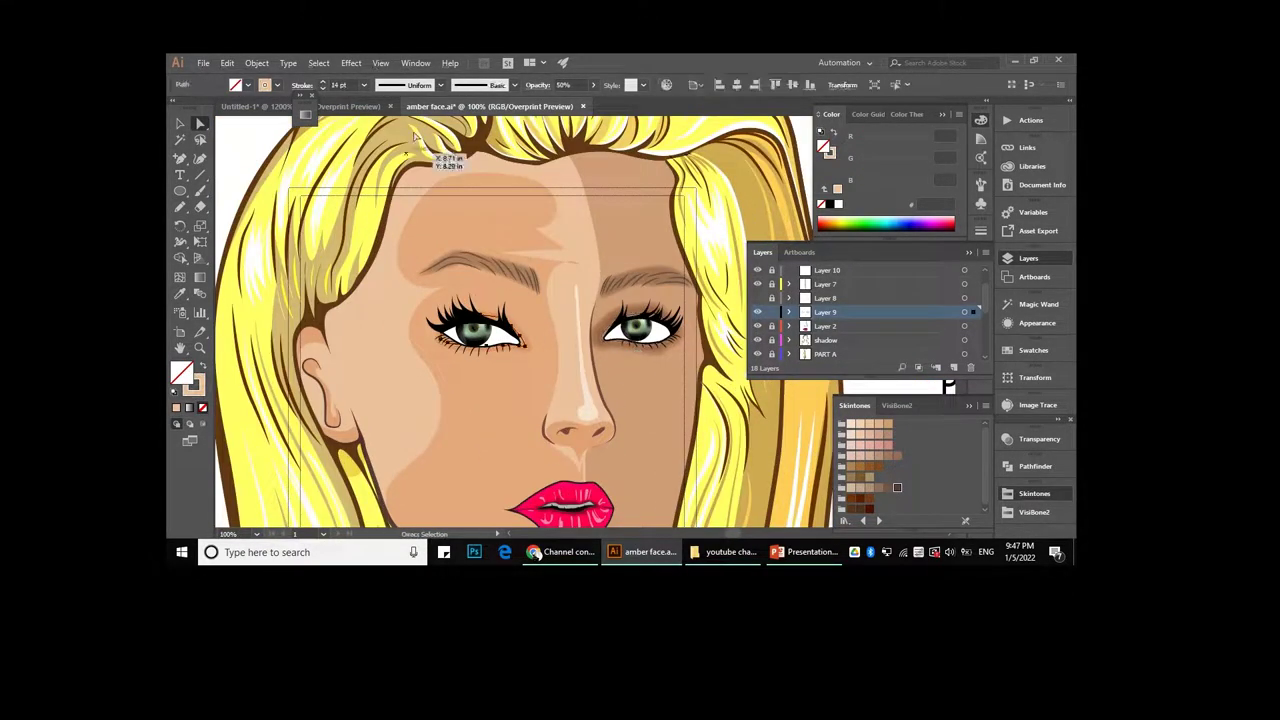
scroll(527, 352, "up", 1)
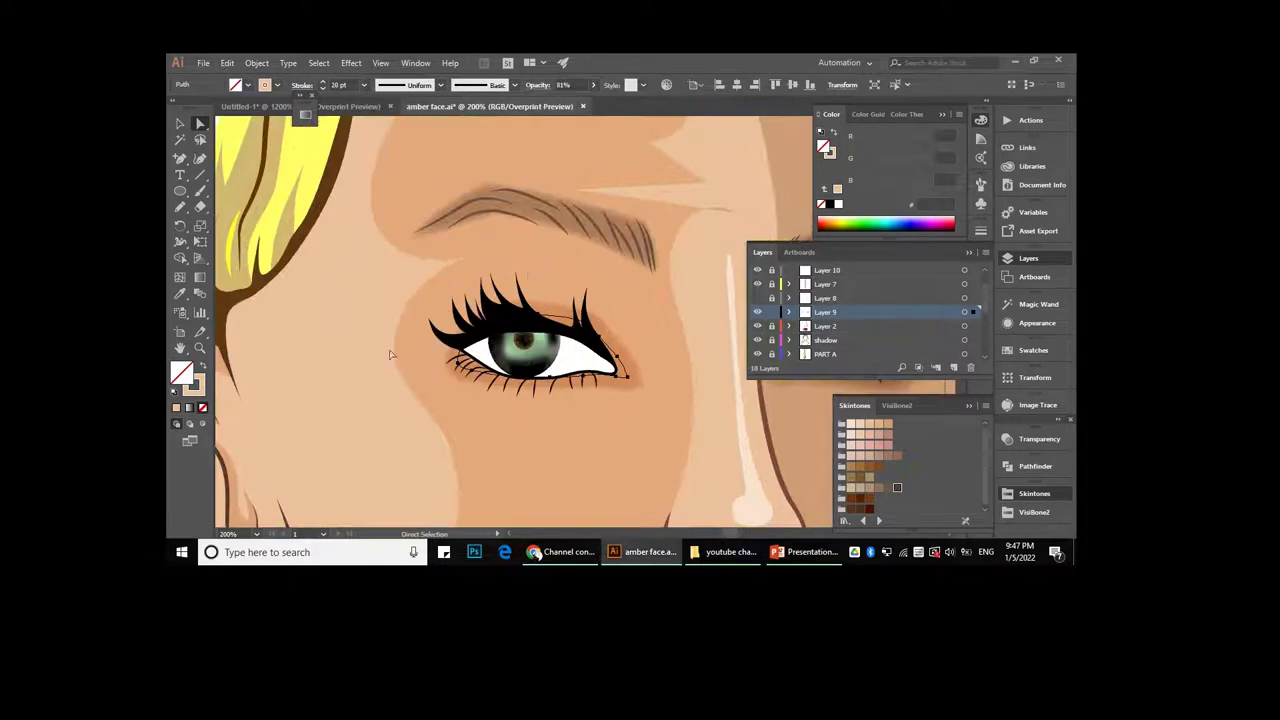
scroll(390, 354, "right", 4)
- Turn the brown eye shadow's fill into a 20 pt stroke at 38% opacity
left_click(490, 186)
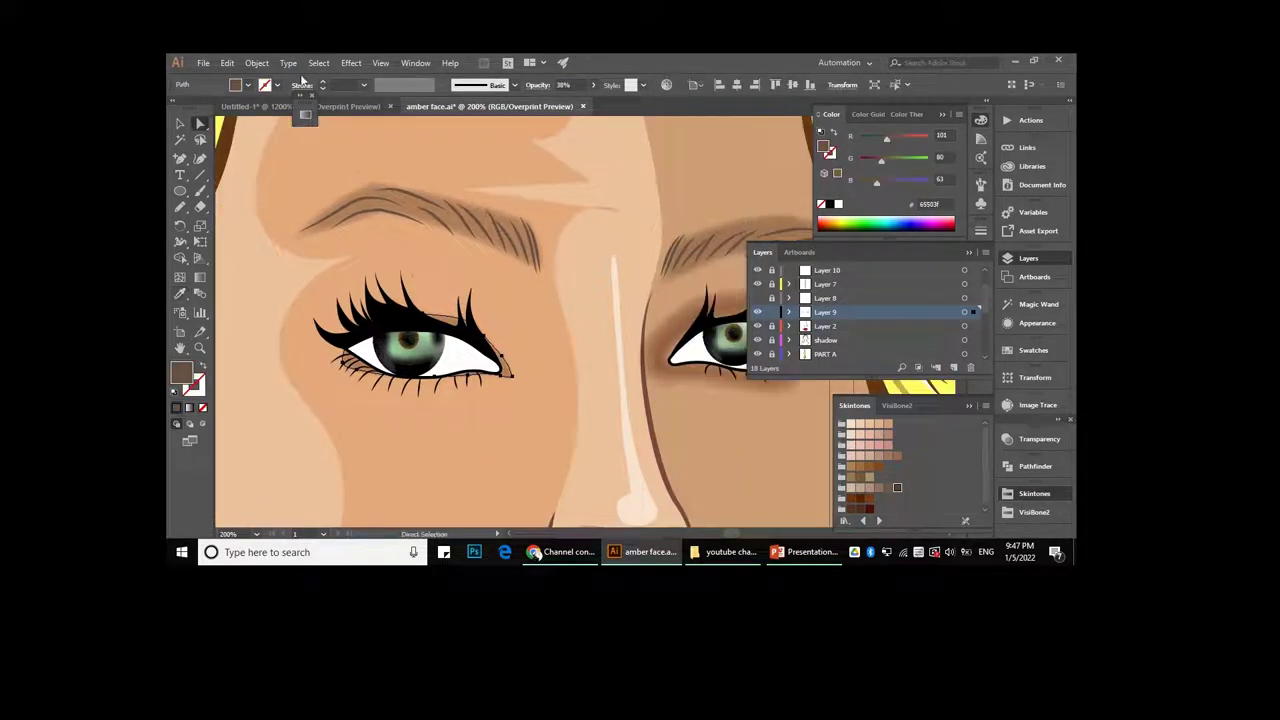
key("shift+x")
left_click(364, 85)
left_click(372, 334)
left_click(364, 85)
left_click(372, 334)
left_click(593, 85)
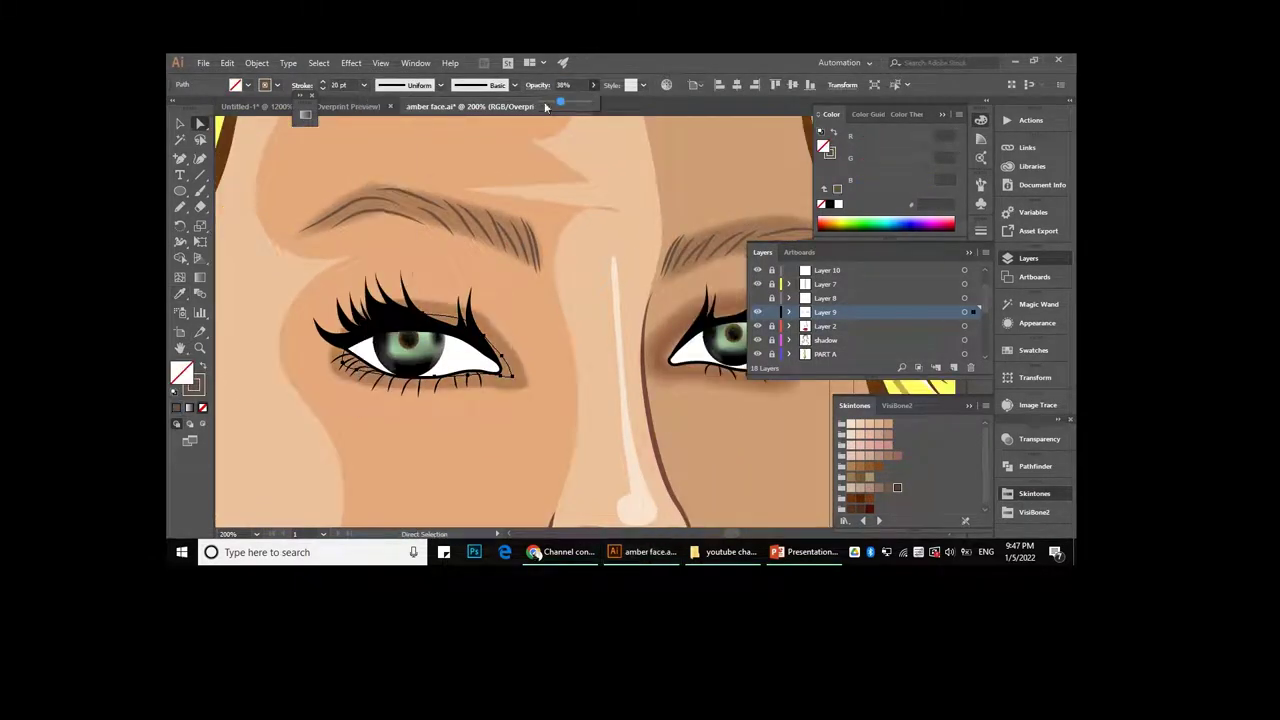
key("ctrl+shift+a")
key("ctrl+minus")
key("ctrl+minus")
key("ctrl+minus")
scroll(779, 318, "up", 1)
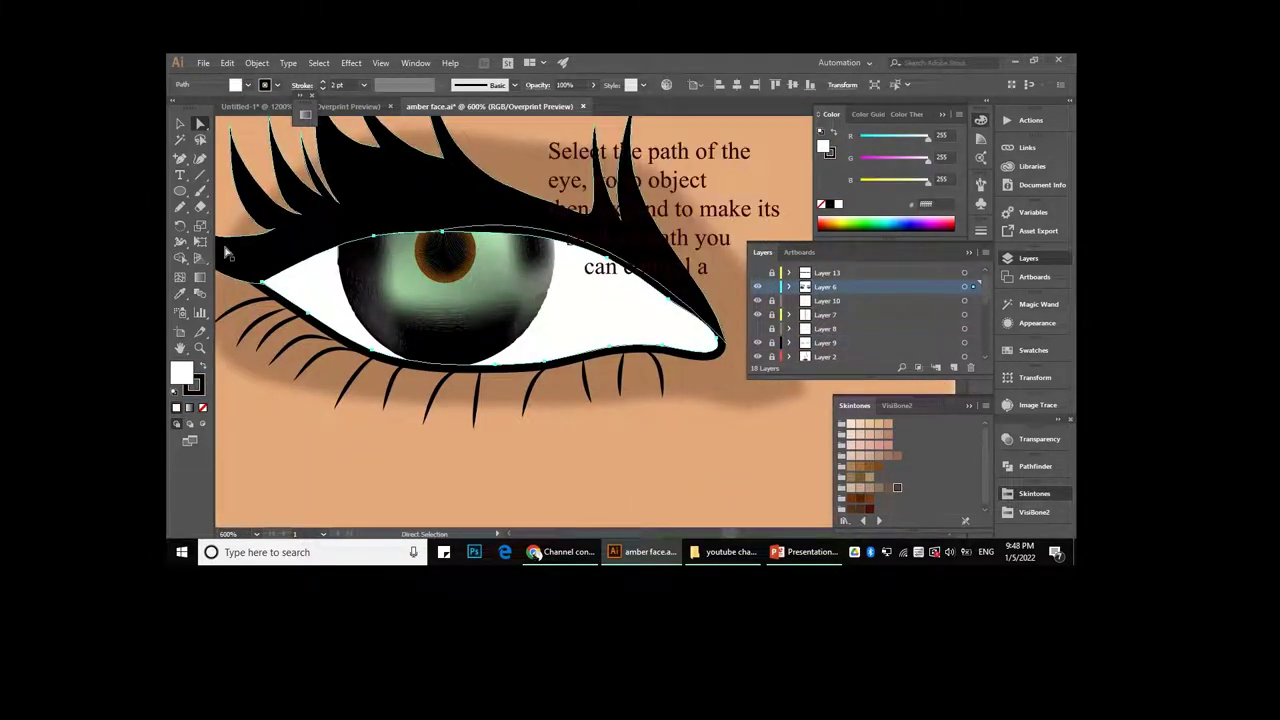
- Expand the eye path's appearance into editable shapes
left_click(257, 63)
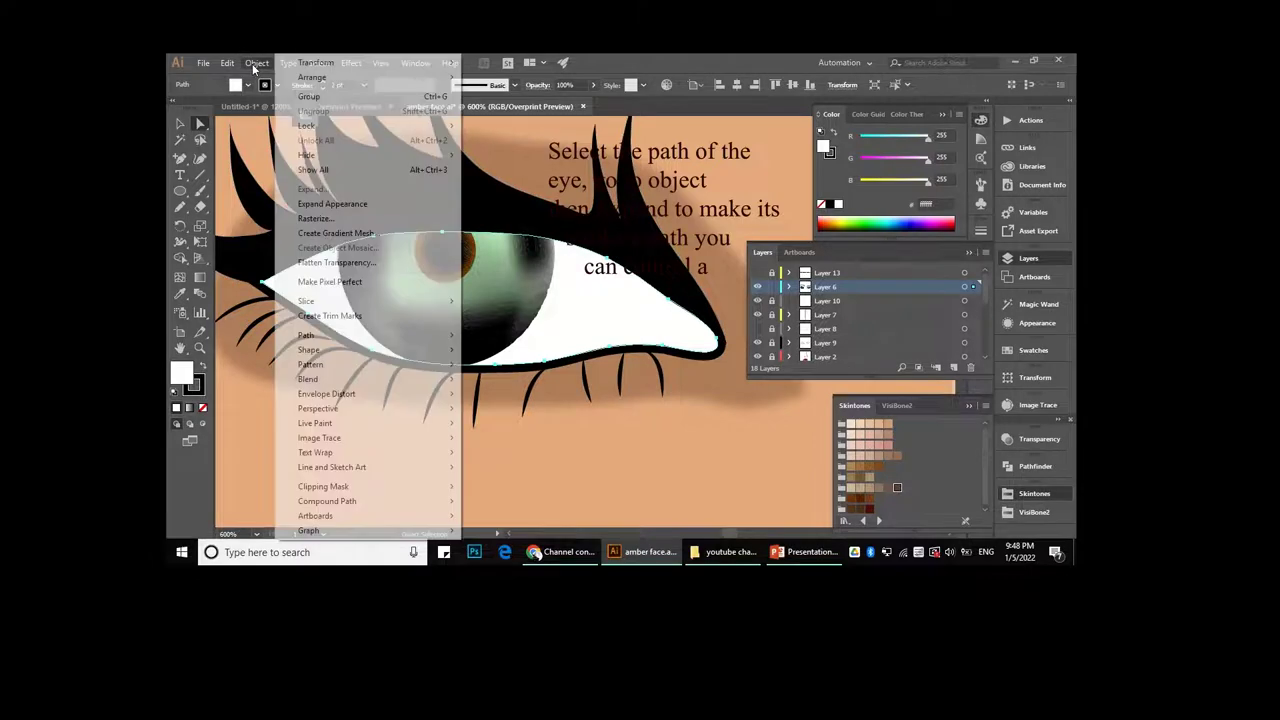
left_click(331, 205)
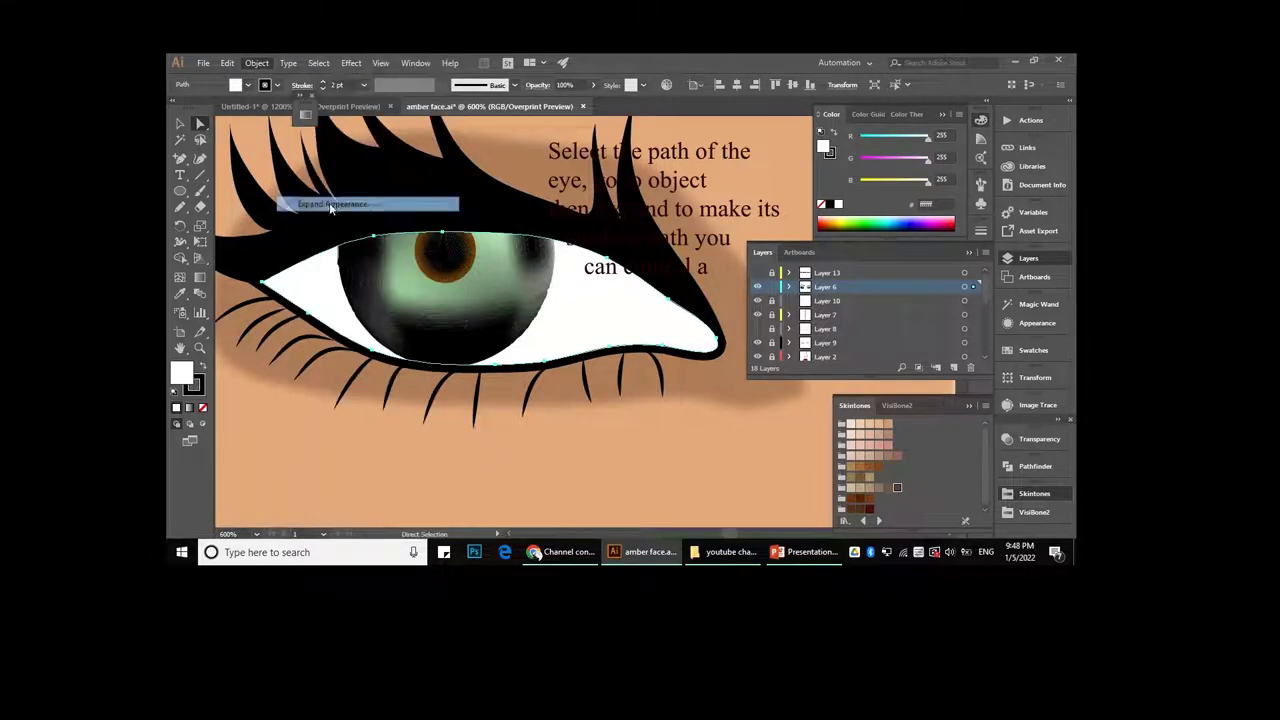
scroll(443, 288, "down", 3)
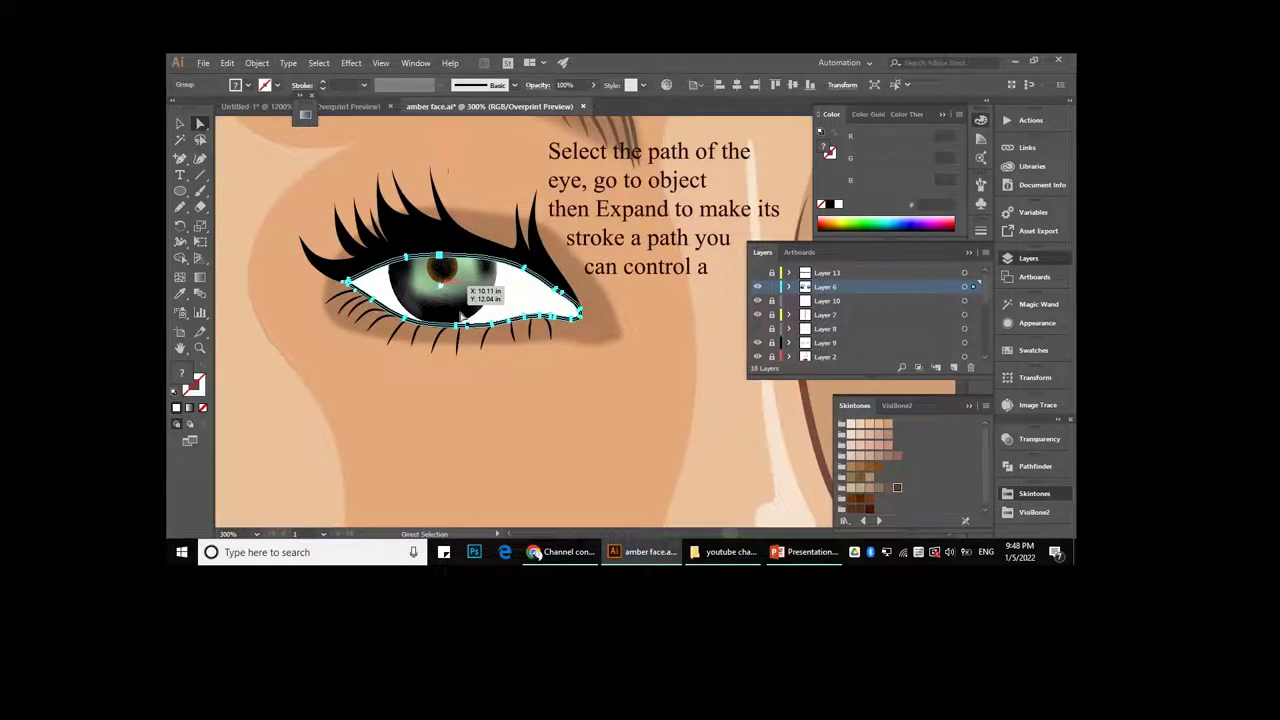
left_click(570, 358)
scroll(576, 340, "up", 5)
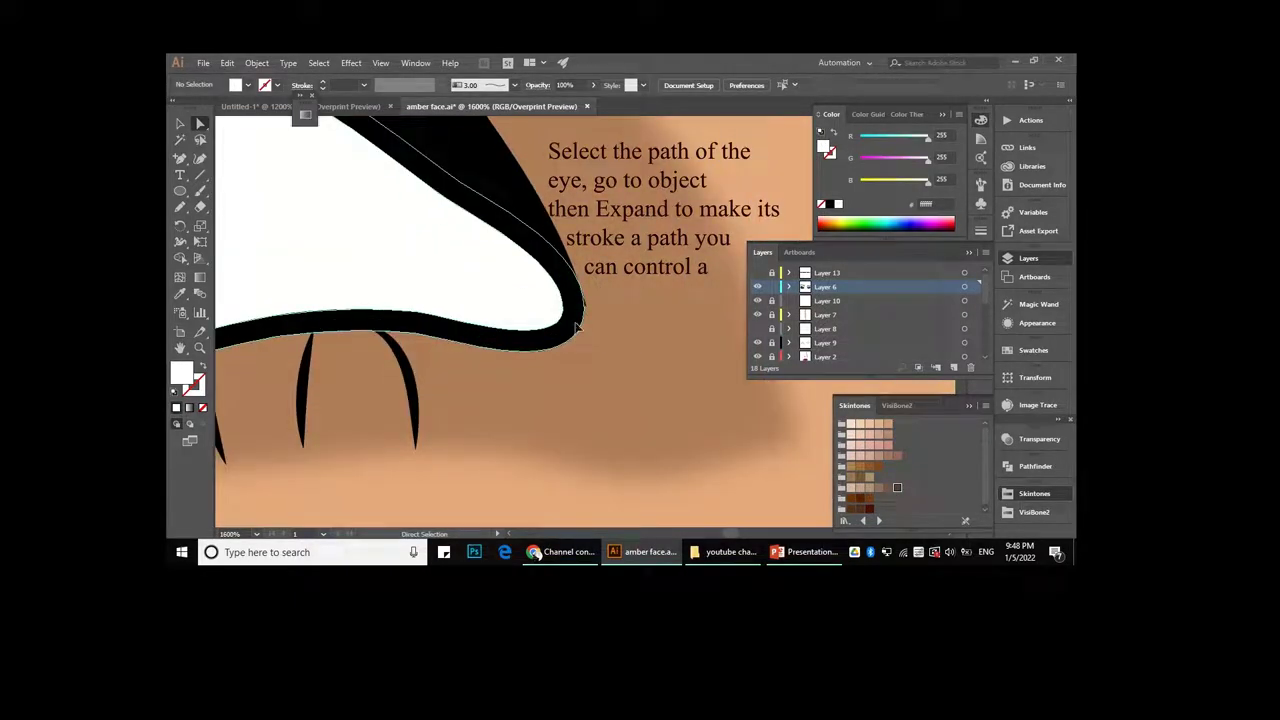
- Drag the eye outline's outer-corner anchor outward and down into a sharper tip
left_click(576, 327)
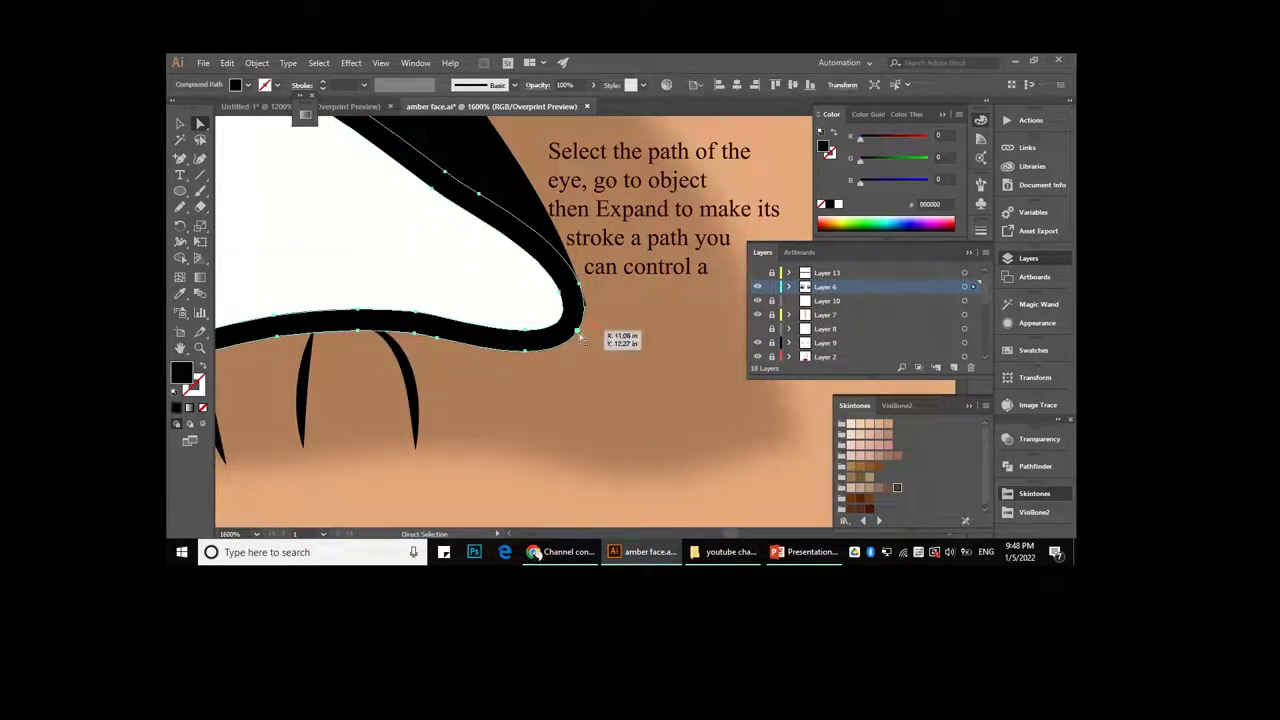
left_click_drag(579, 338, 612, 357)
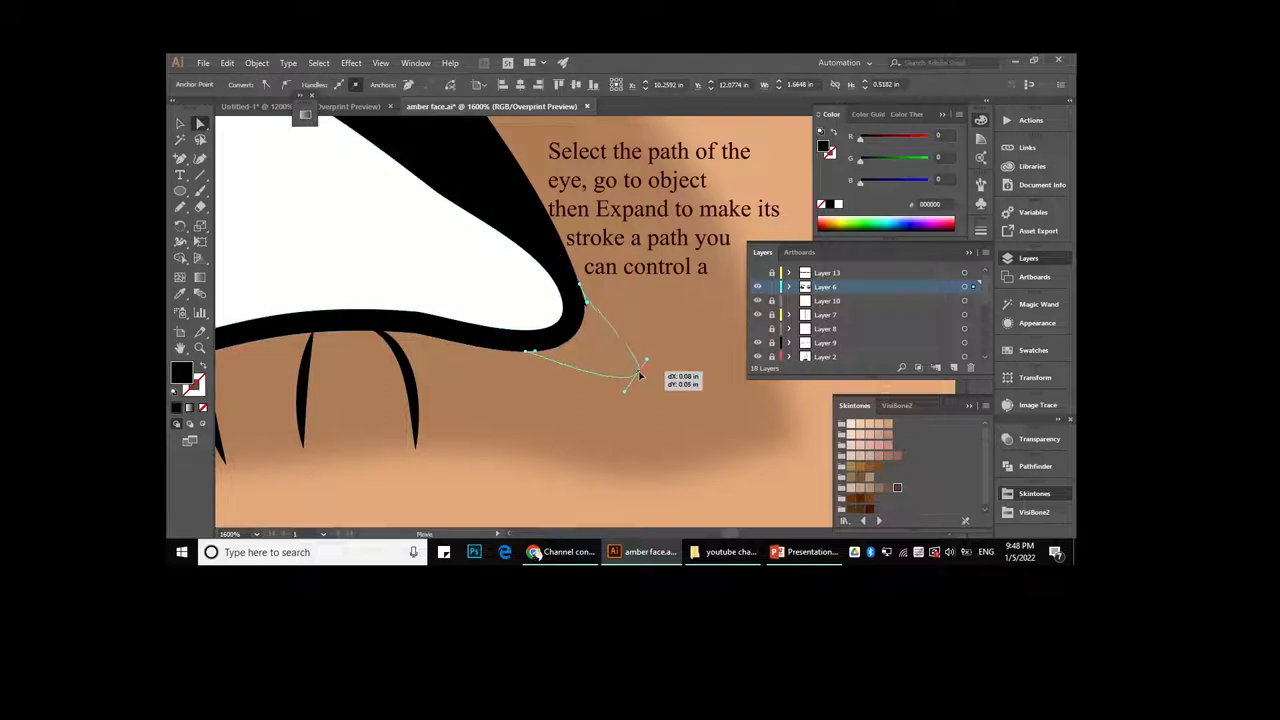
left_click_drag(645, 378, 640, 381)
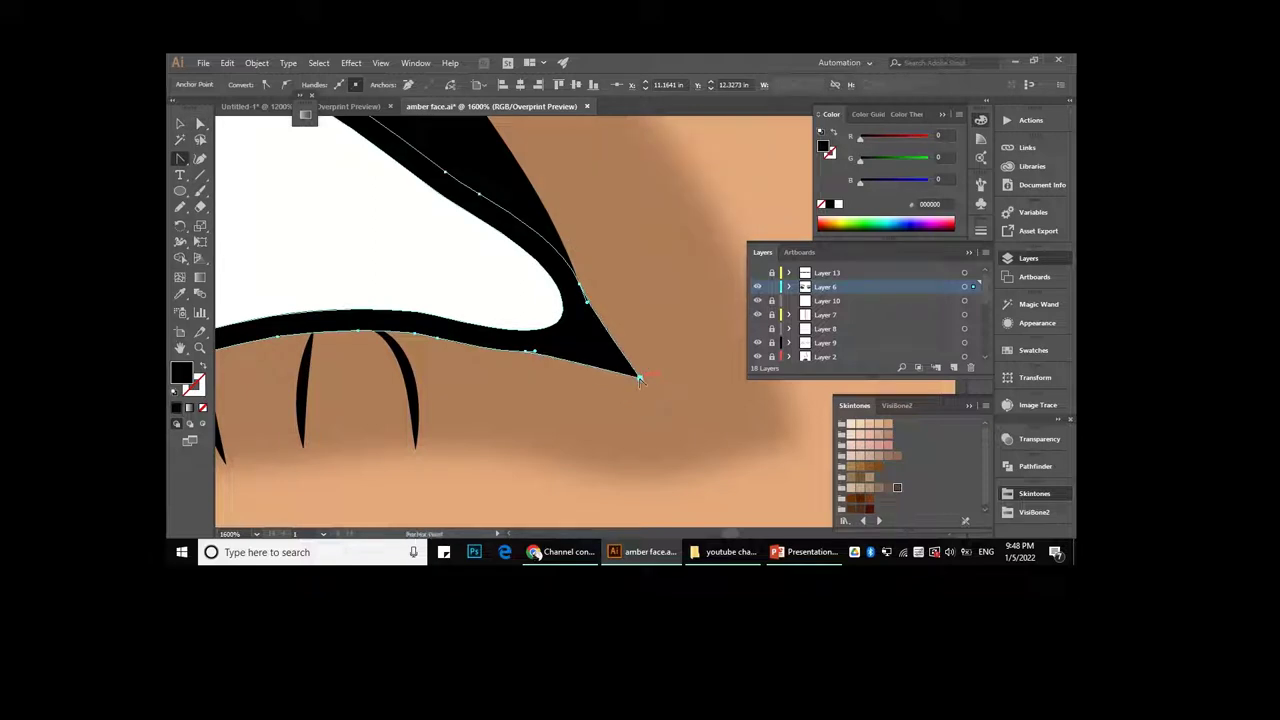
left_click_drag(640, 381, 632, 388)
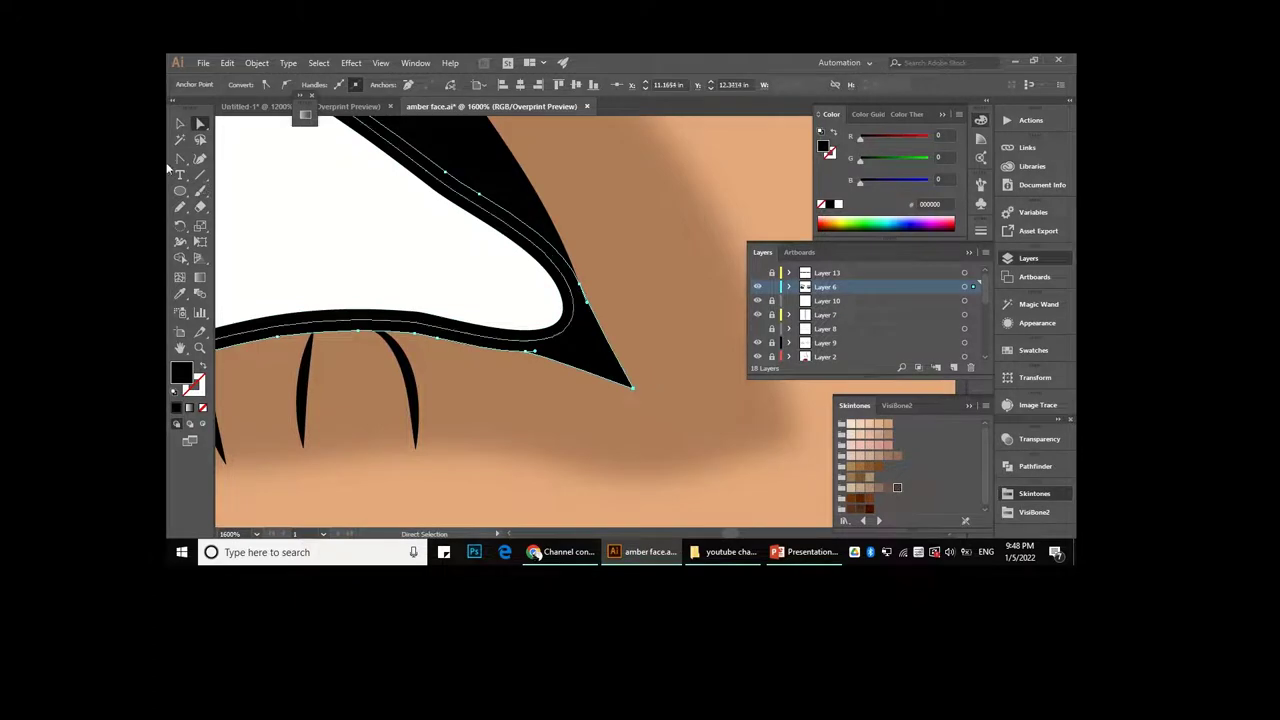
- Refine the corner with the Curvature tool and convert the inner anchor to a sharp point
left_click(201, 159)
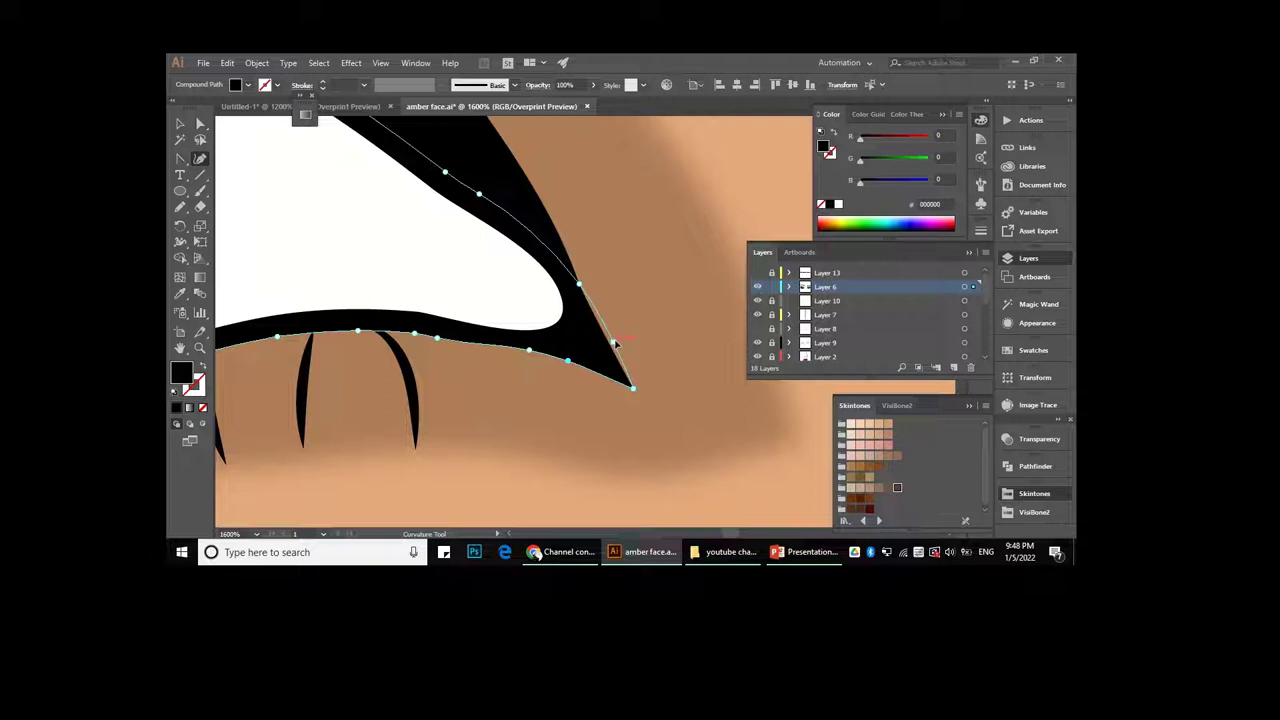
scroll(597, 340, "down", 2)
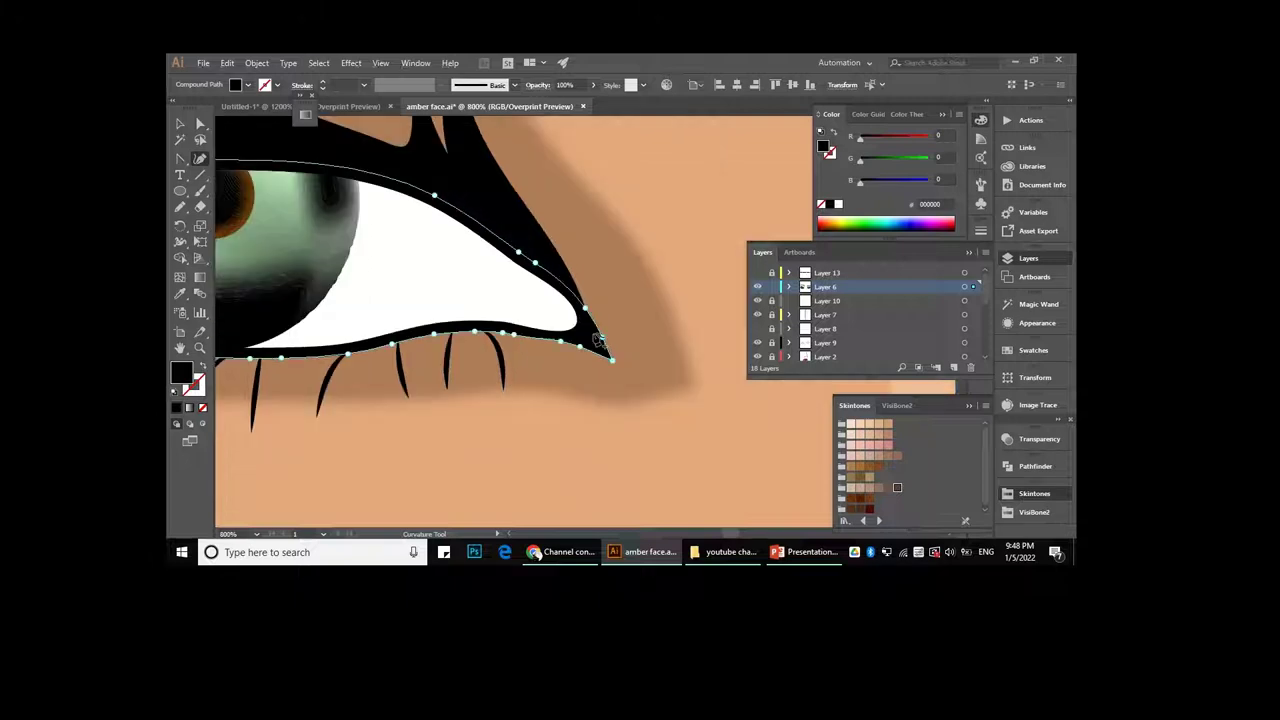
scroll(597, 340, "down", 2)
scroll(595, 336, "down", 1)
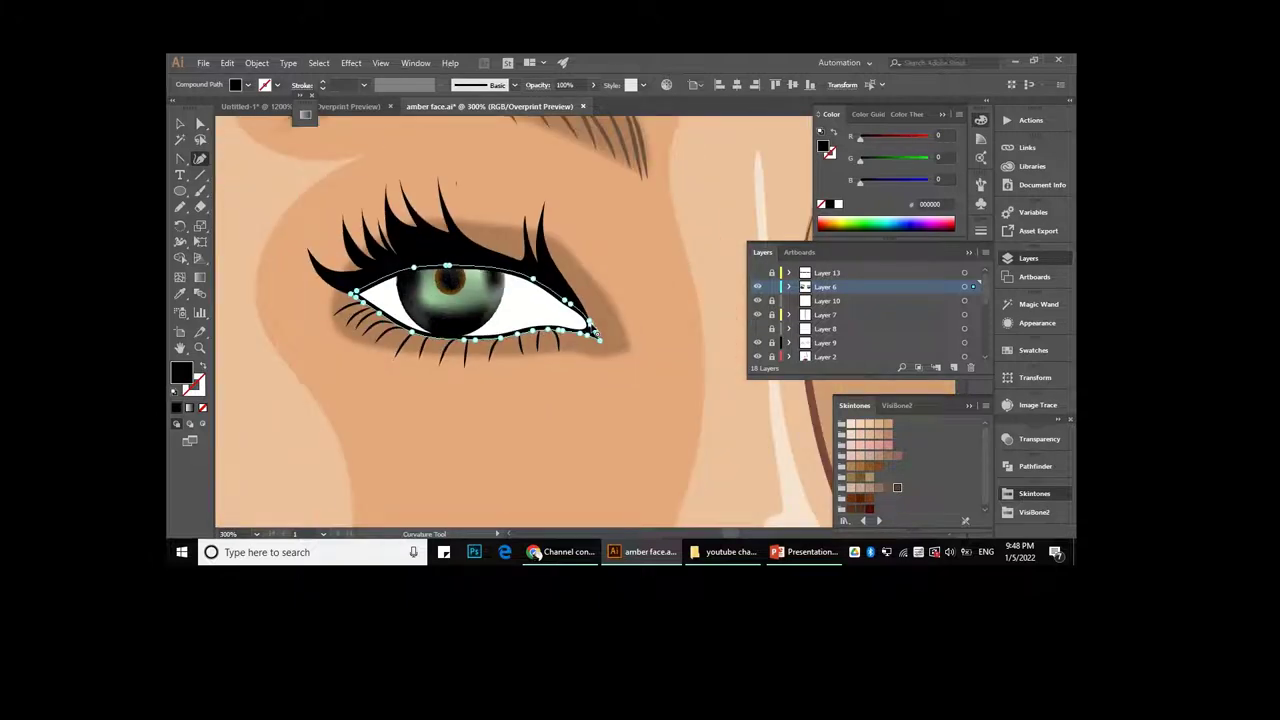
scroll(592, 330, "up", 3)
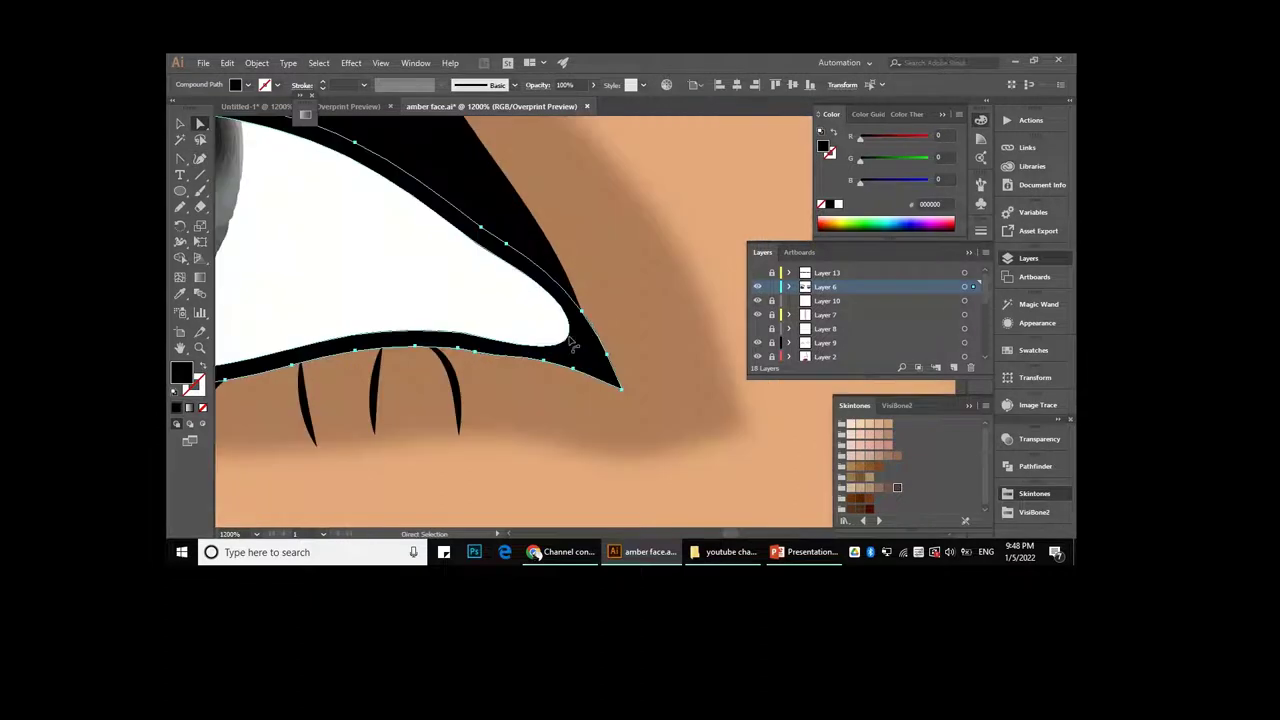
left_click(570, 338)
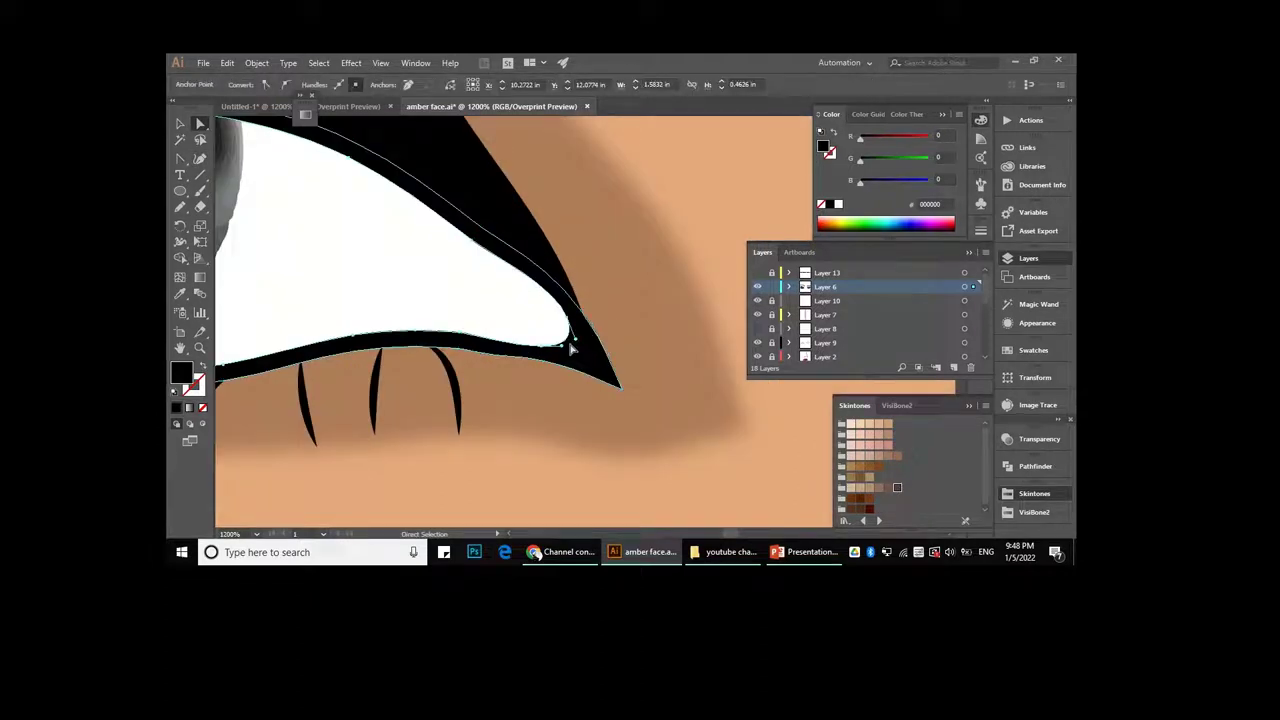
key("shift+c")
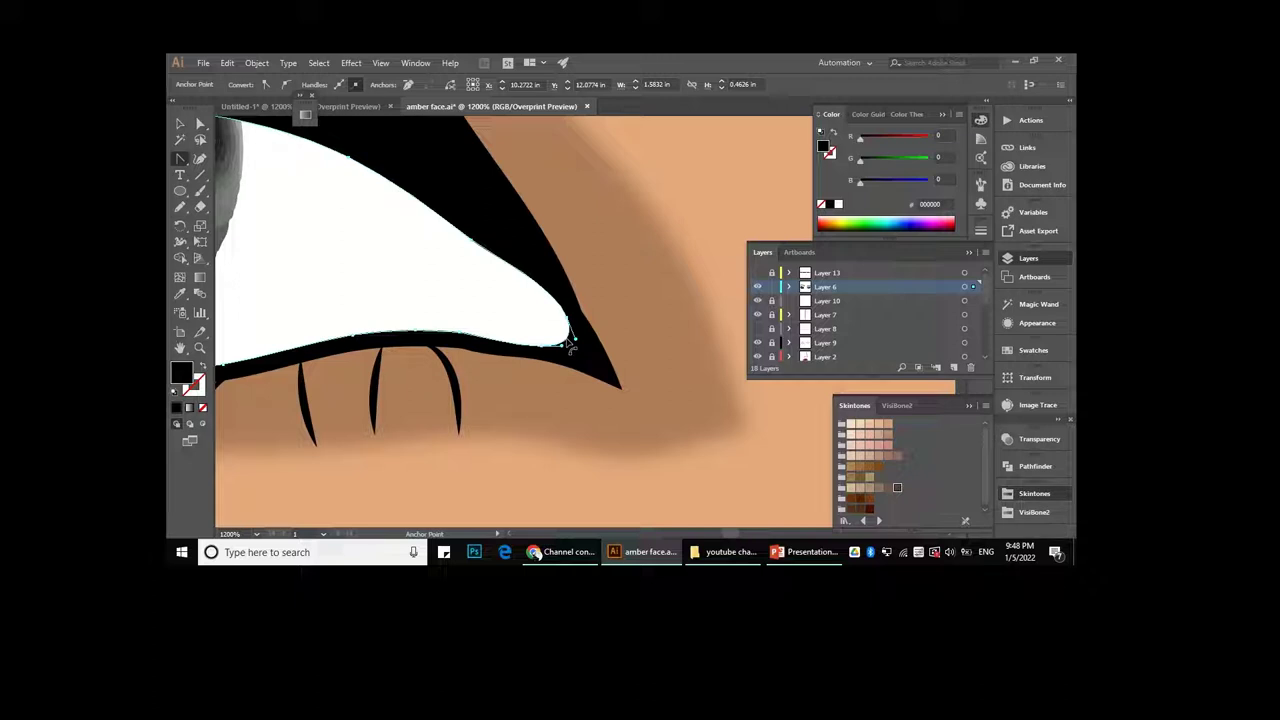
left_click(572, 343)
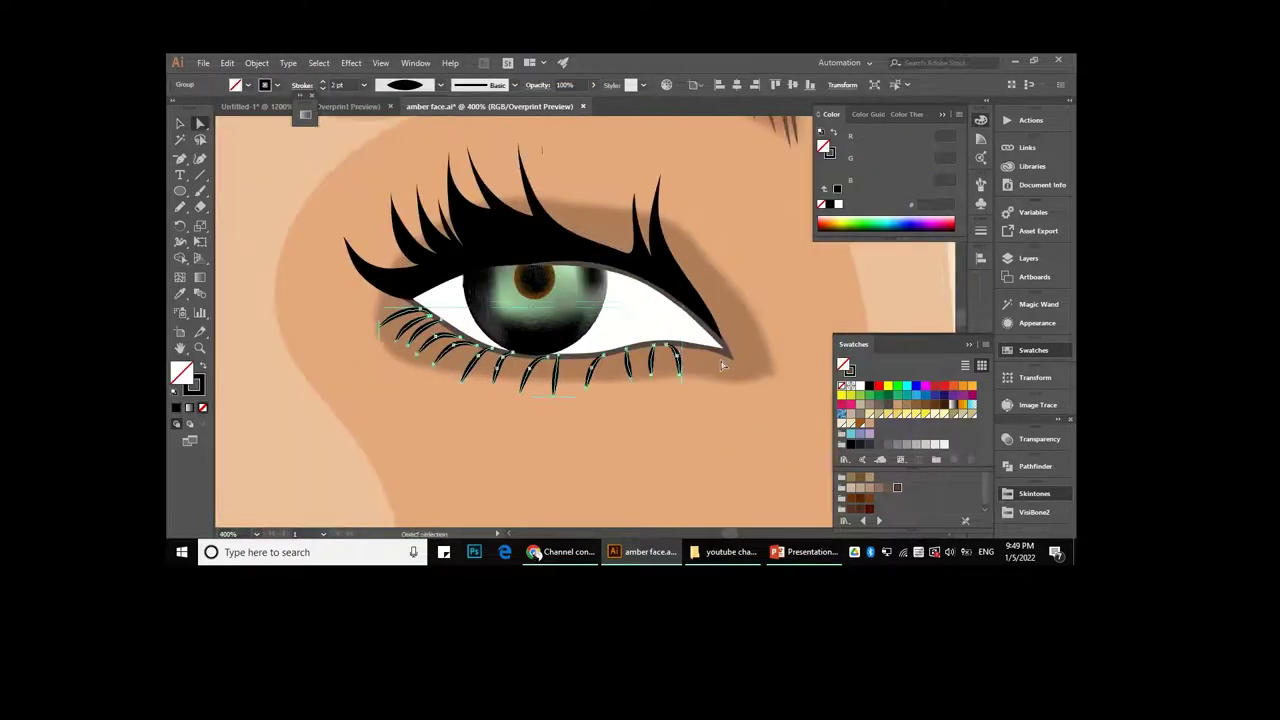
- Expand the lower lashes' strokes into filled shapes
left_click(259, 63)
left_click(325, 204)
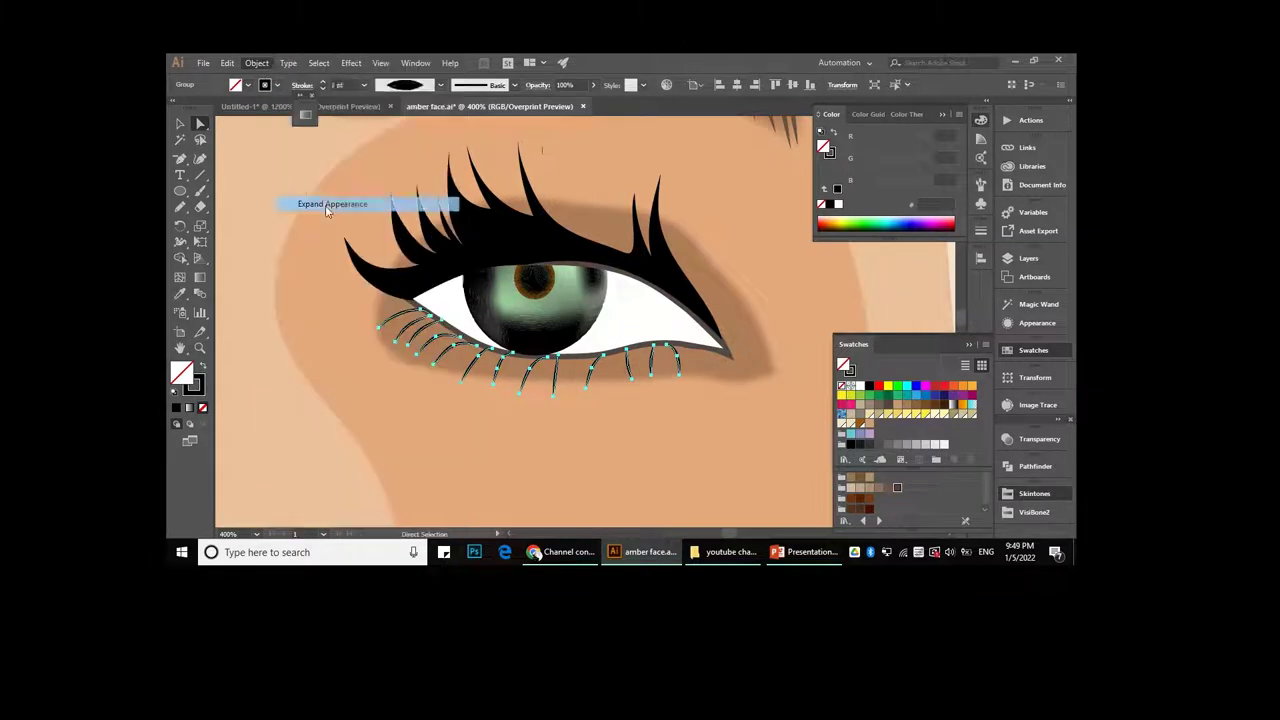
left_click(642, 393)
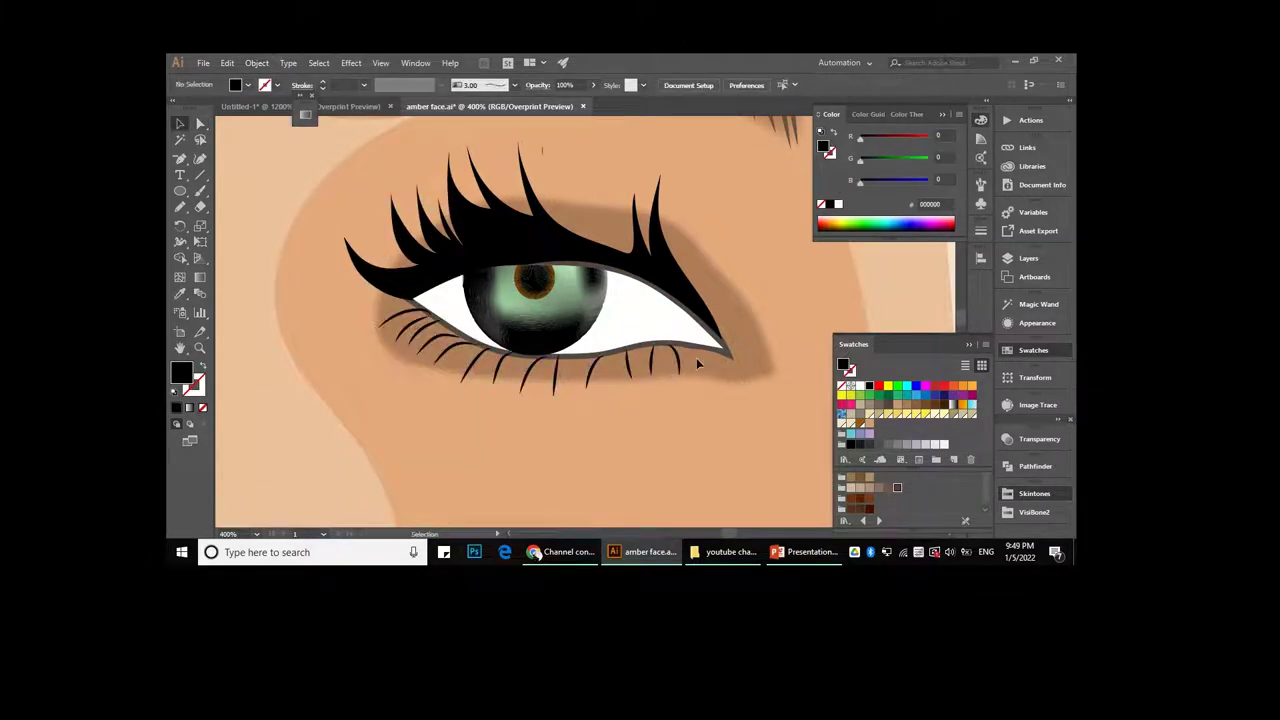
scroll(692, 356, "up", 2)
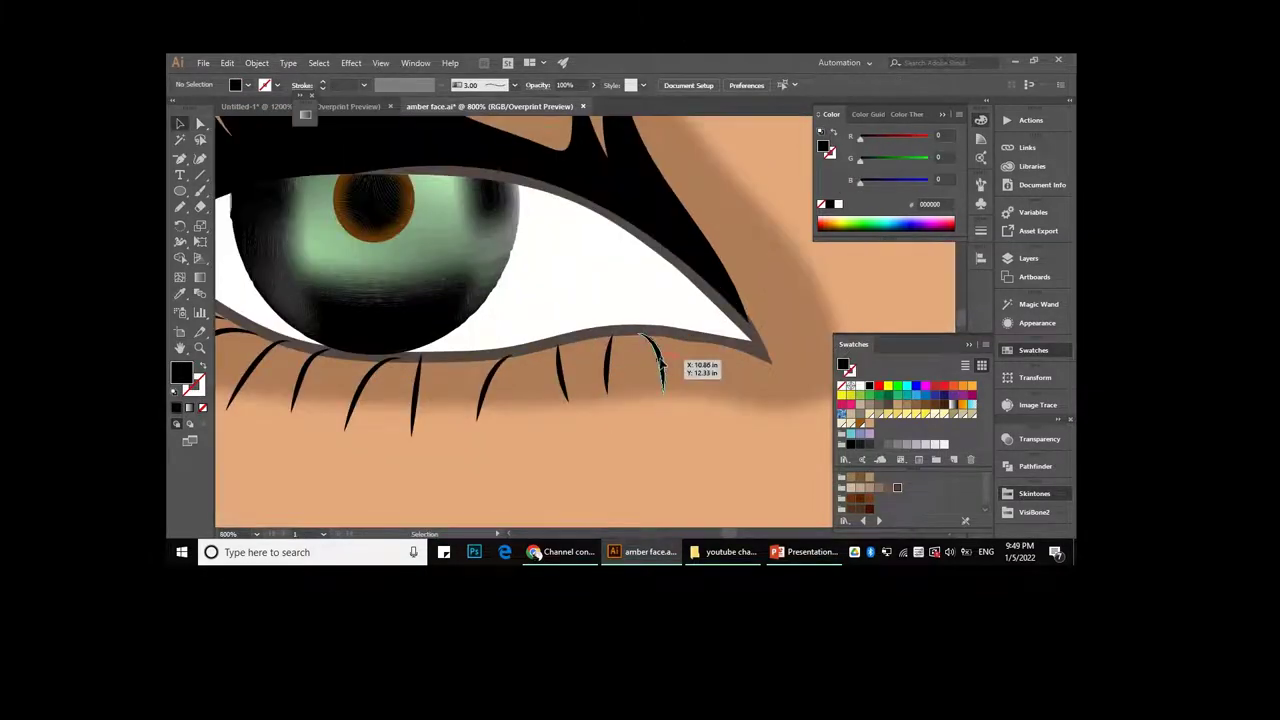
- Send the lower lashes group to the back, behind the eye
left_click(658, 362)
right_click(658, 362)
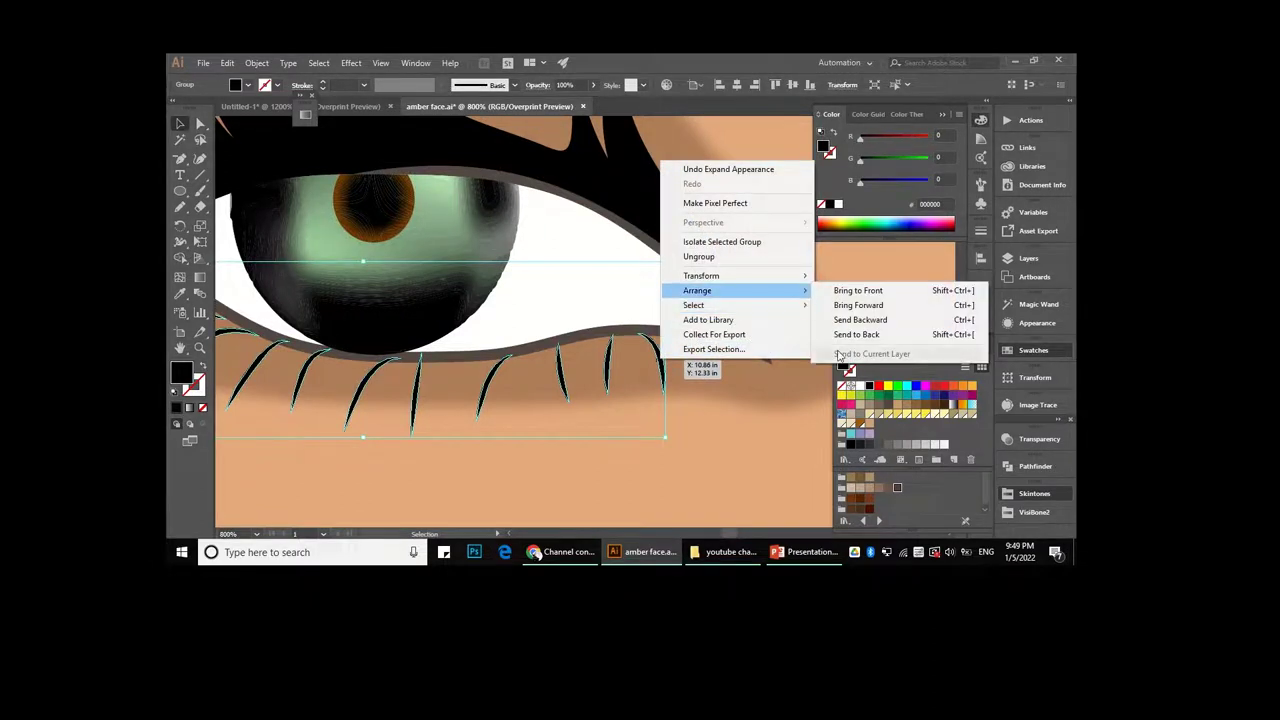
left_click(857, 334)
left_click(731, 400)
scroll(679, 339, "down", 2)
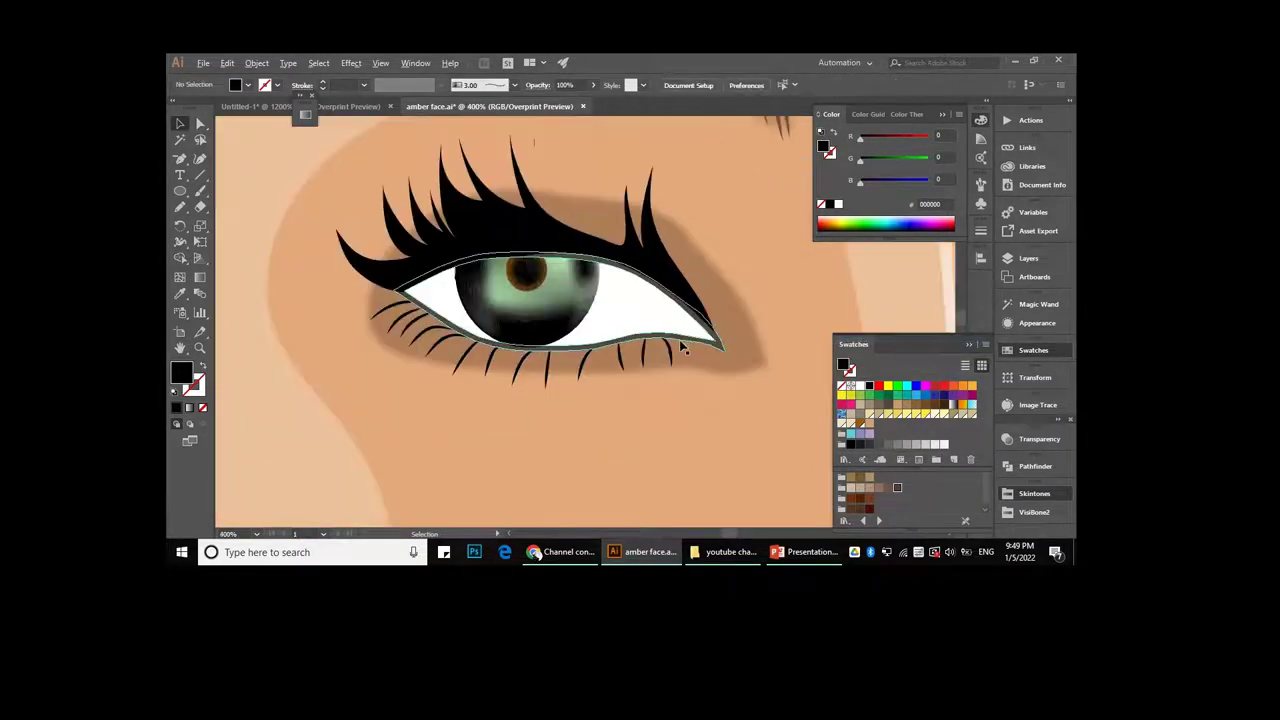
scroll(679, 341, "up", 2)
- Select and then deselect the eye outline with Direct Selection, returning to the Selection tool
key("a")
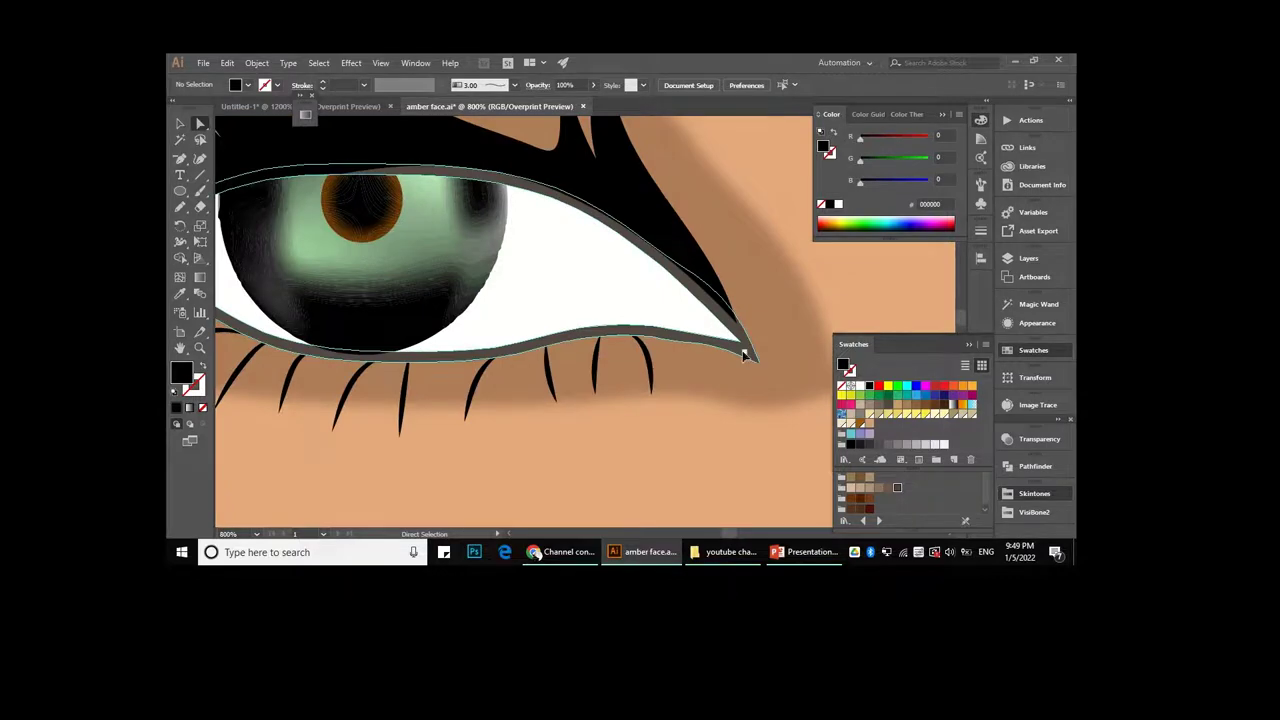
left_click(742, 350)
key("ctrl+shift+a")
scroll(686, 363, "down", 2)
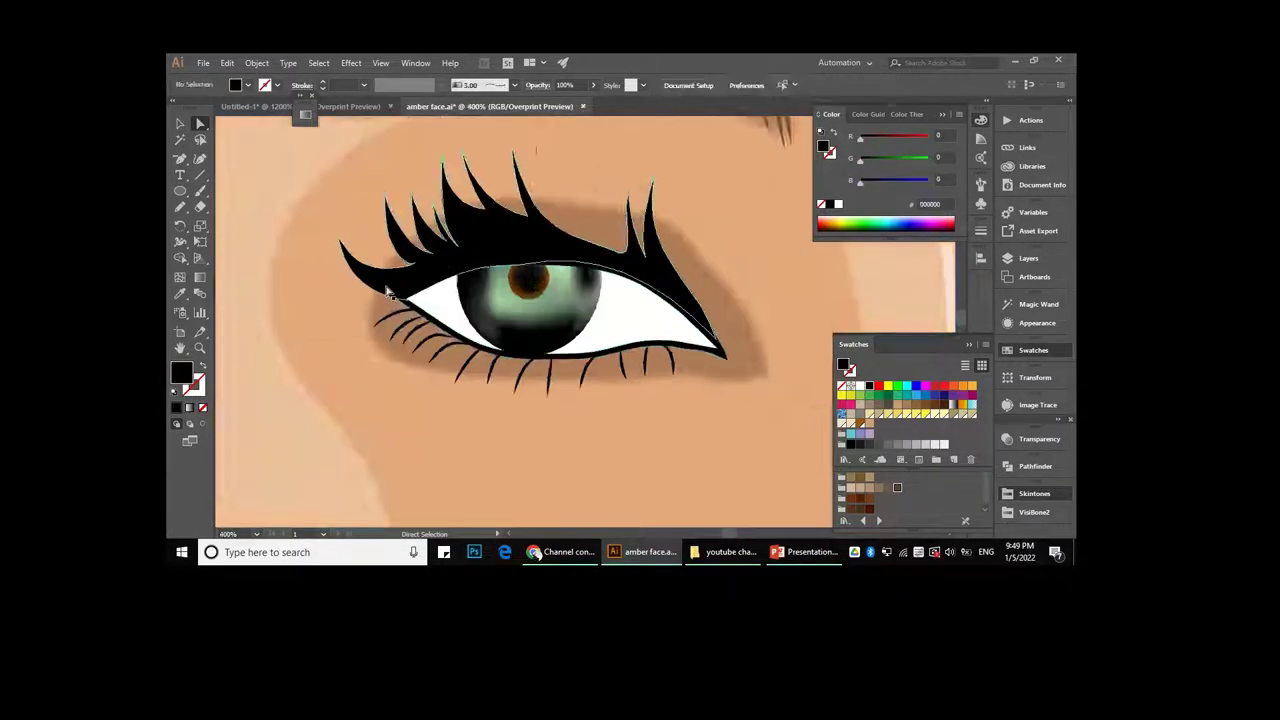
scroll(686, 363, "up", 1)
key("v")
scroll(573, 433, "down", 2)
scroll(573, 433, "up", 2)
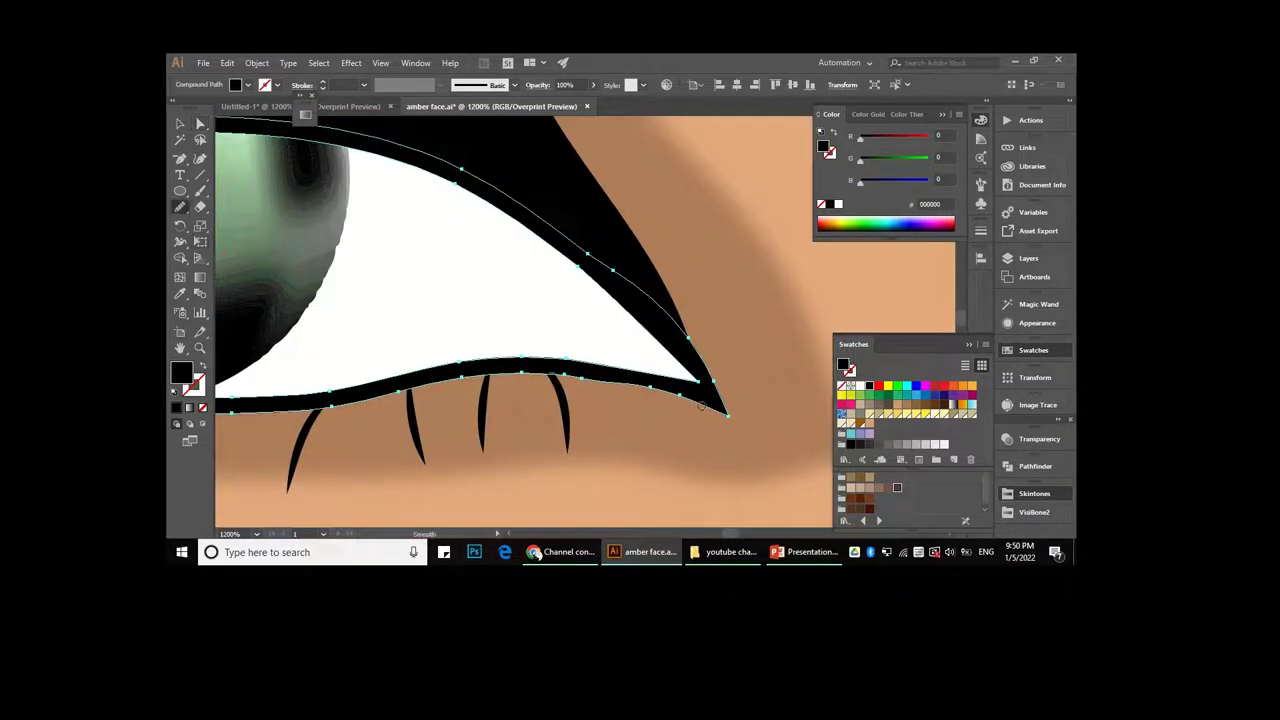
scroll(573, 433, "down", 2)
- Select the iris and give it a thin outline stroke
left_click(540, 360)
left_click(1034, 493)
left_click(1028, 258)
left_click(1035, 466)
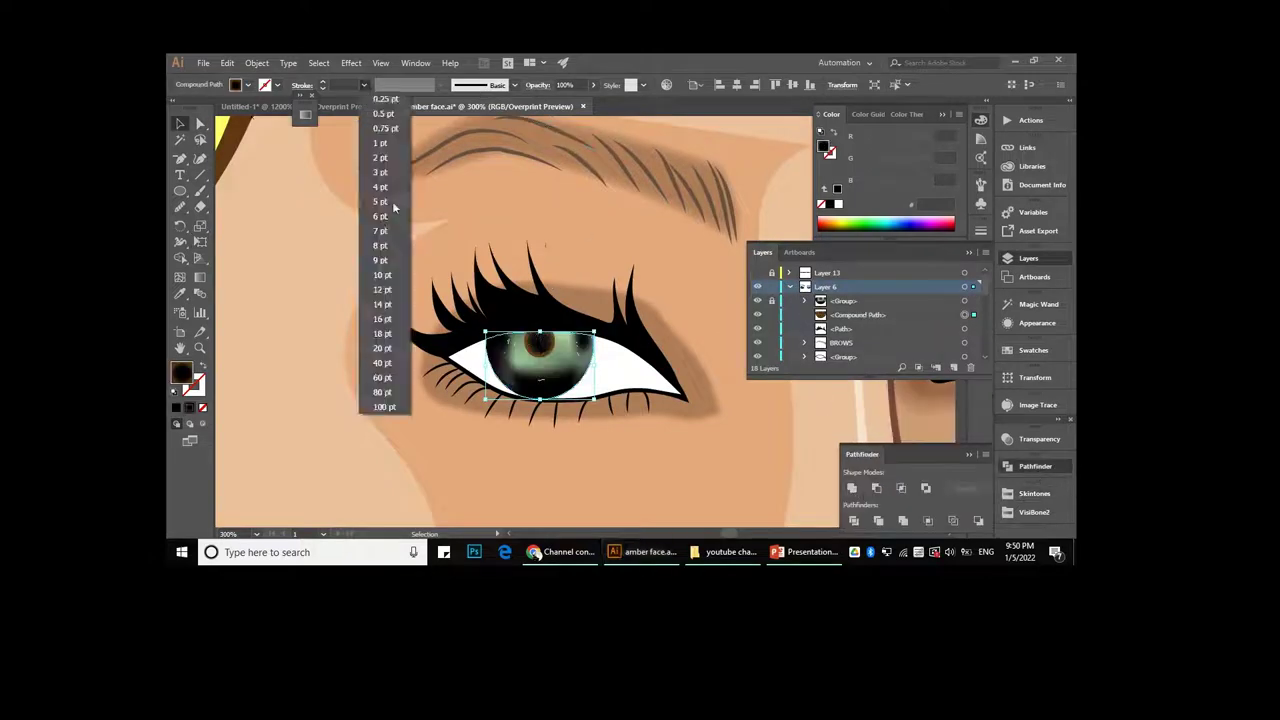
scroll(392, 201, "down", 3)
scroll(392, 300, "up", 5)
left_click(180, 207)
scroll(381, 362, "down", 3)
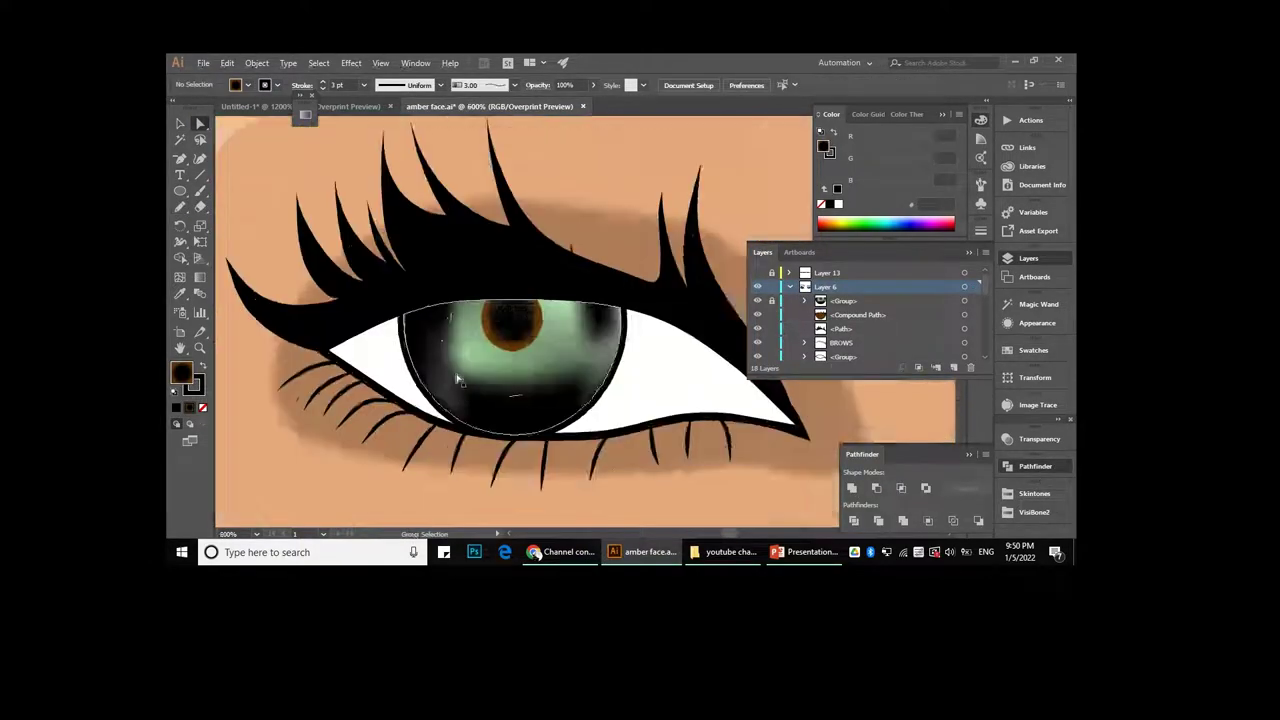
scroll(381, 362, "up", 4)
scroll(450, 250, "down", 2)
- Open the Stroke settings, then sketch a curved Pencil path around the eye's outer corner
key("a")
key("ctrl+F10")
scroll(493, 168, "down", 3)
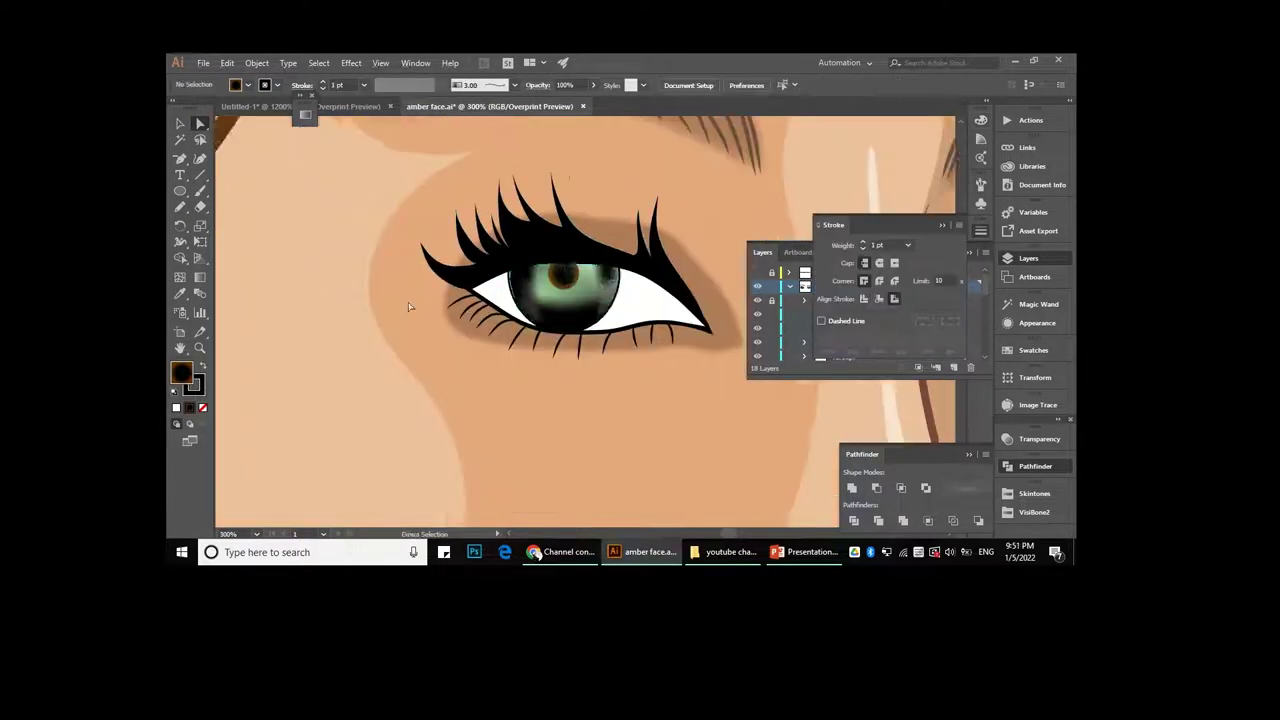
scroll(563, 306, "up", 2)
scroll(343, 263, "up", 2)
scroll(410, 305, "down", 1)
key("n")
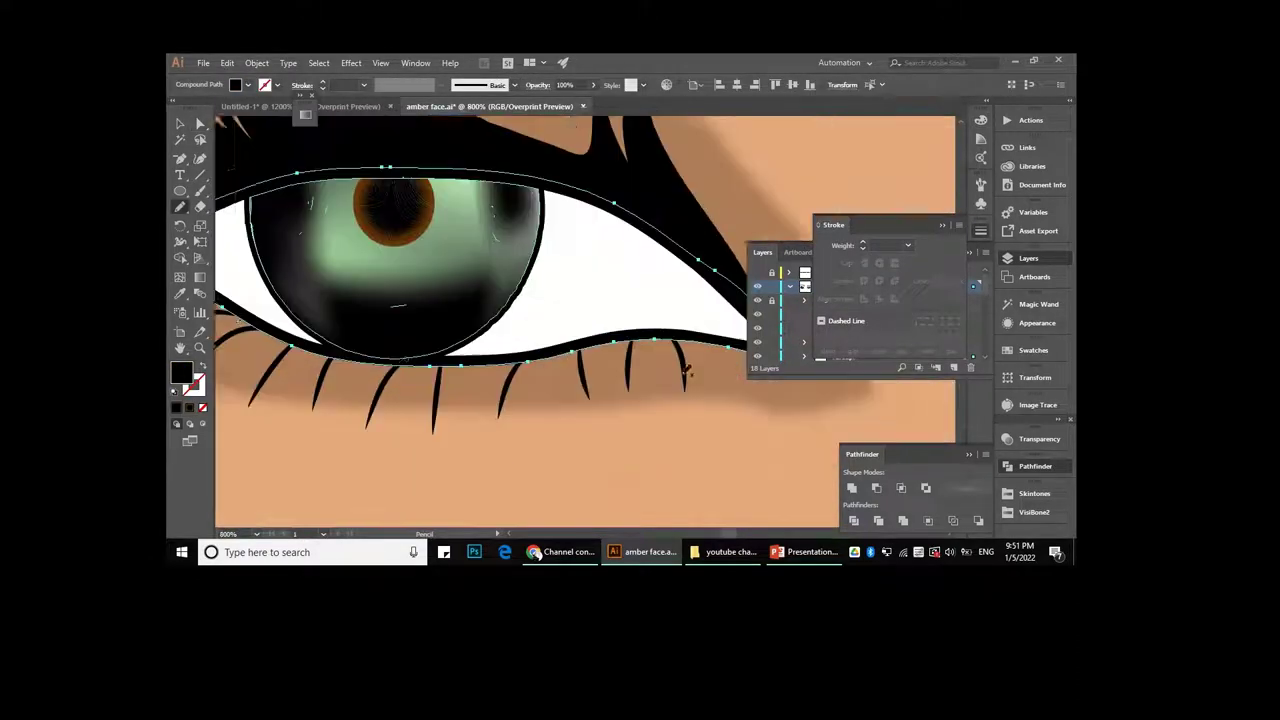
scroll(450, 280, "down", 2)
scroll(553, 285, "up", 2)
left_click_drag(513, 253, 600, 350)
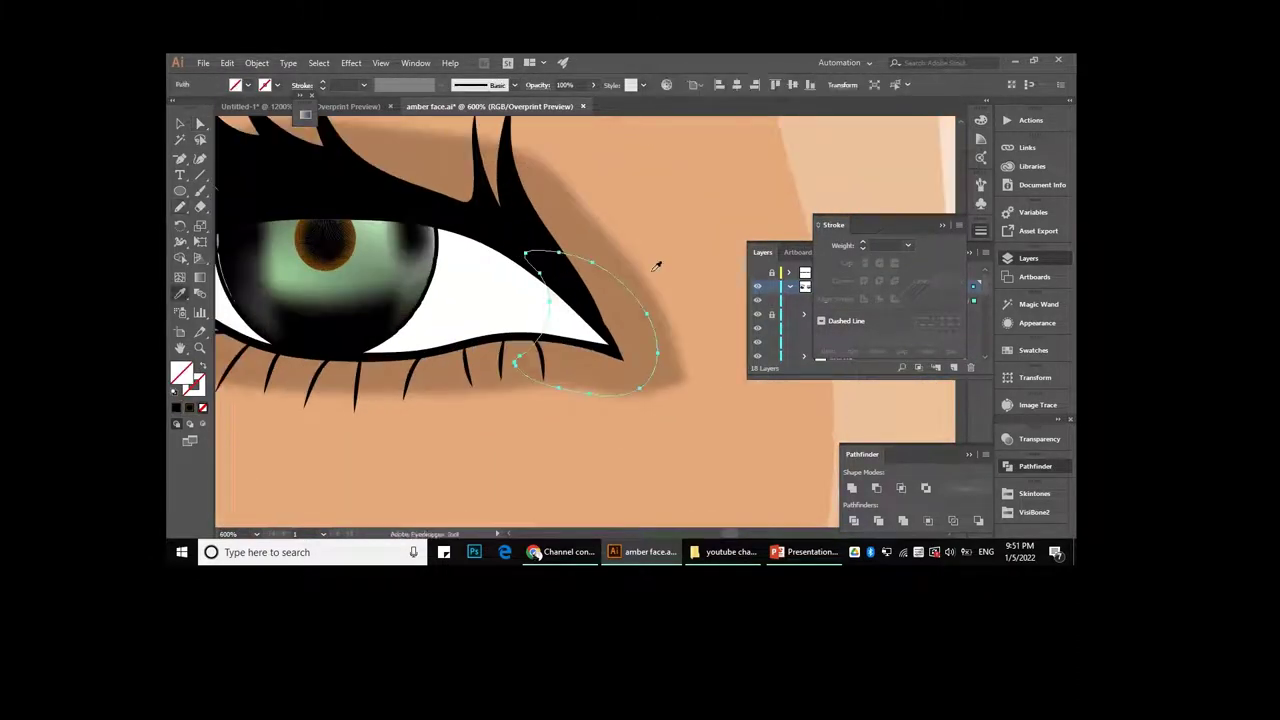
- Close the Pencil shape at the eye's outer corner and fill it salmon pink
left_click(1034, 512)
left_click(841, 452)
scroll(620, 300, "up", 2)
scroll(667, 288, "down", 2)
key("a")
scroll(669, 289, "down", 2)
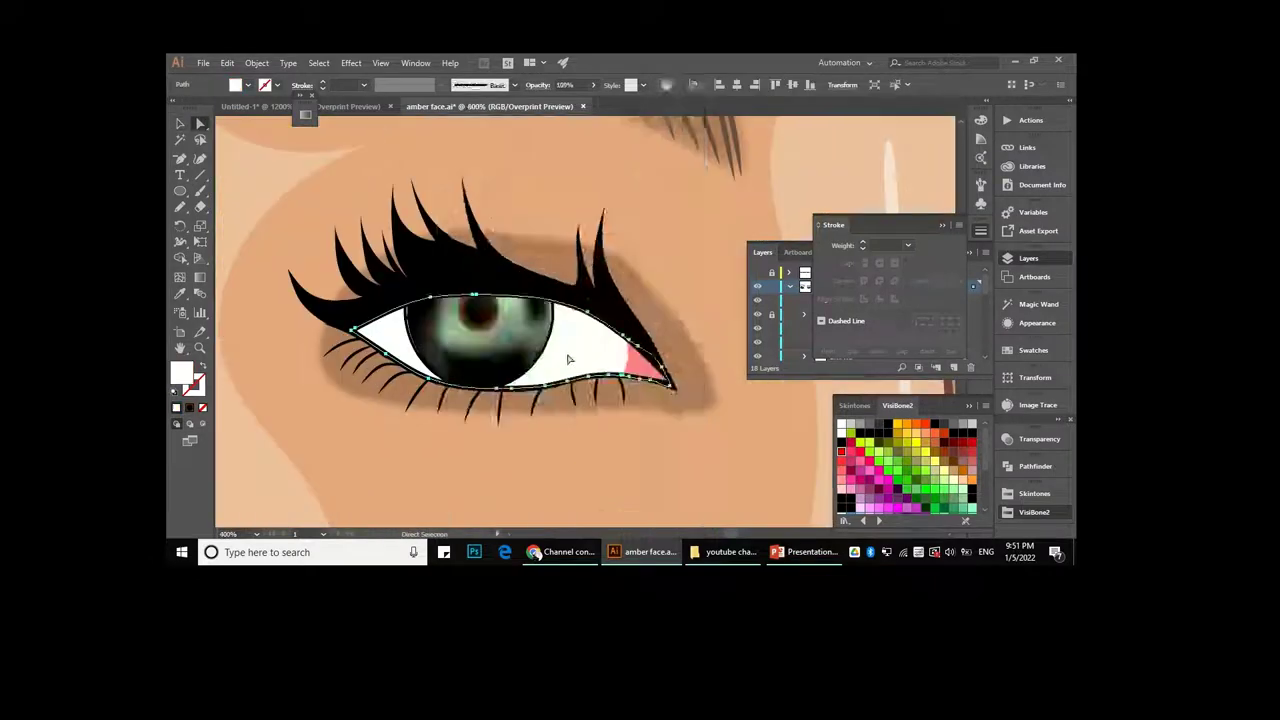
- Give the eye white a cream radial gradient and adjust one colour stop
left_click(540, 370)
key("ctrl+F9")
left_click(341, 205)
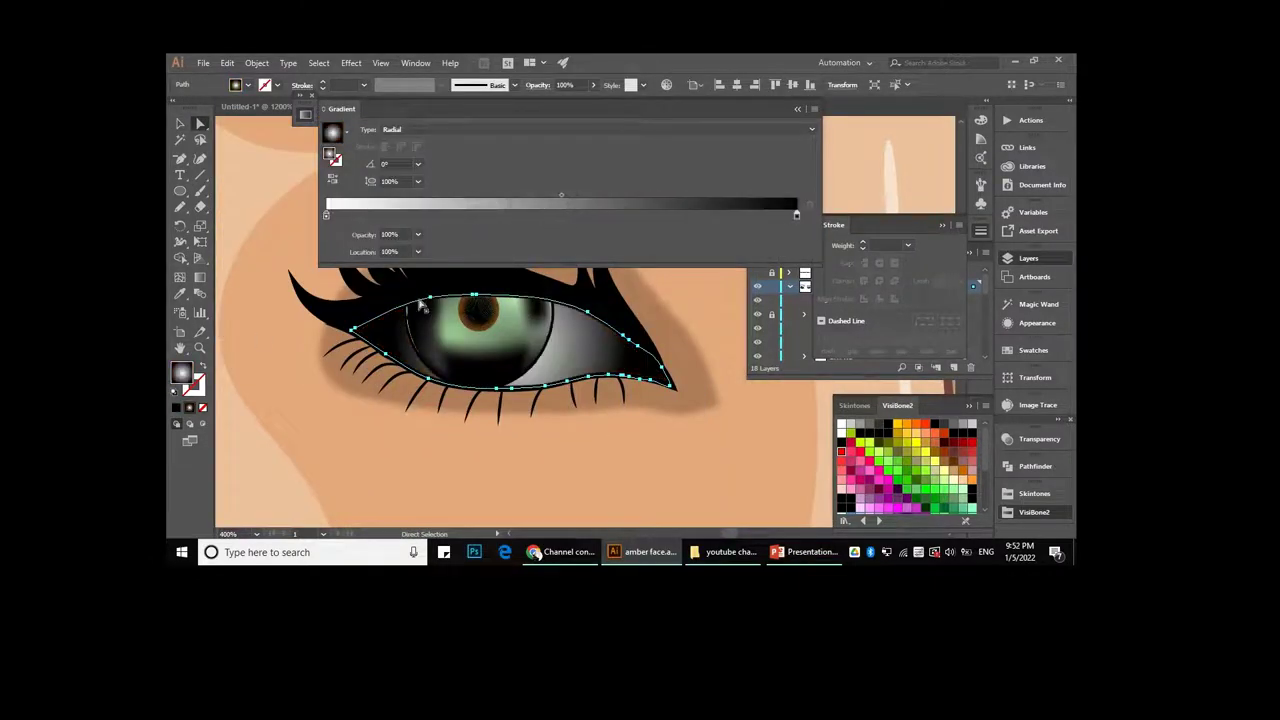
left_click_drag(797, 217, 583, 213)
key("ctrl+minus")
key("ctrl+plus")
- Select the salmon corner shape and then the eye group, with the Gradient panel closed
left_click(580, 345)
key("ctrl+minus")
key("ctrl+plus")
key("ctrl+minus")
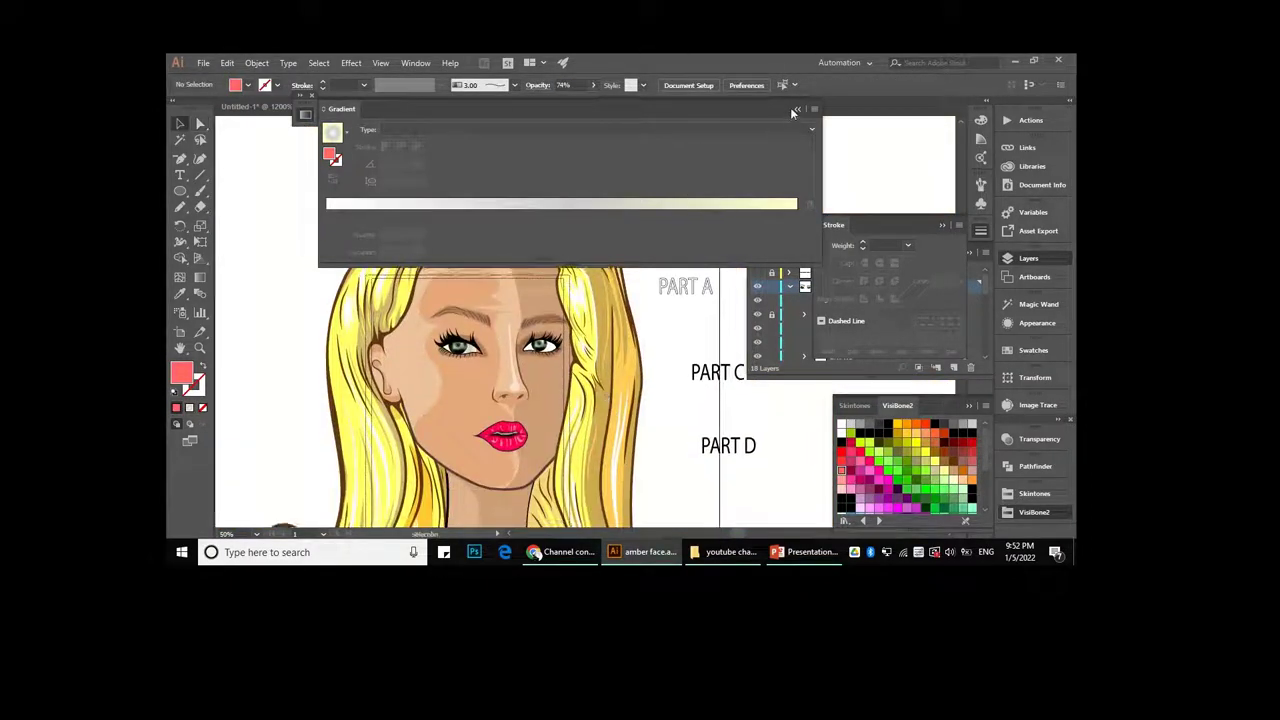
left_click(813, 104)
key("v")
key("ctrl+plus")
left_click(586, 366)
key("ctrl+plus")
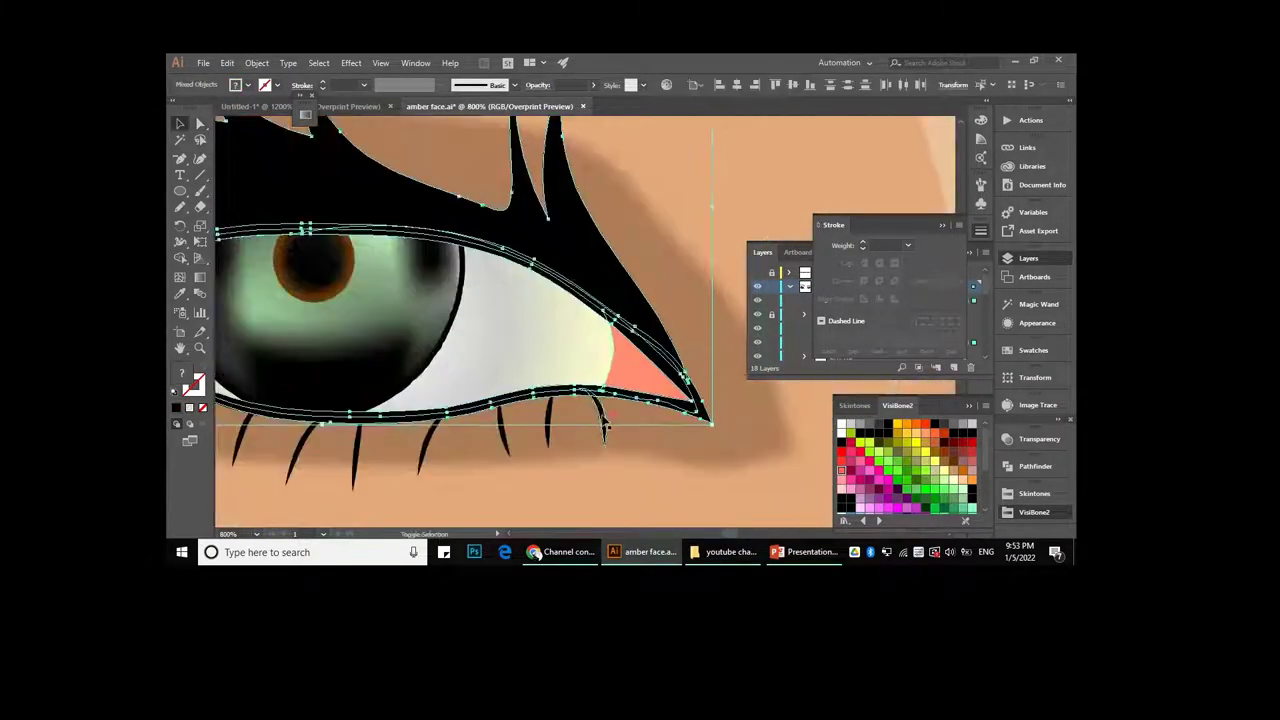
key("ctrl+minus")
key("ctrl+minus")
- Reselect the eye group, deselect everything, and expand a group in the Layers list
left_click(452, 345)
key("ctrl+minus")
key("ctrl+minus")
key("ctrl+plus")
key("ctrl+plus")
key("ctrl+shift+a")
key("a")
key("ctrl+minus")
key("ctrl+plus")
left_click(804, 300)
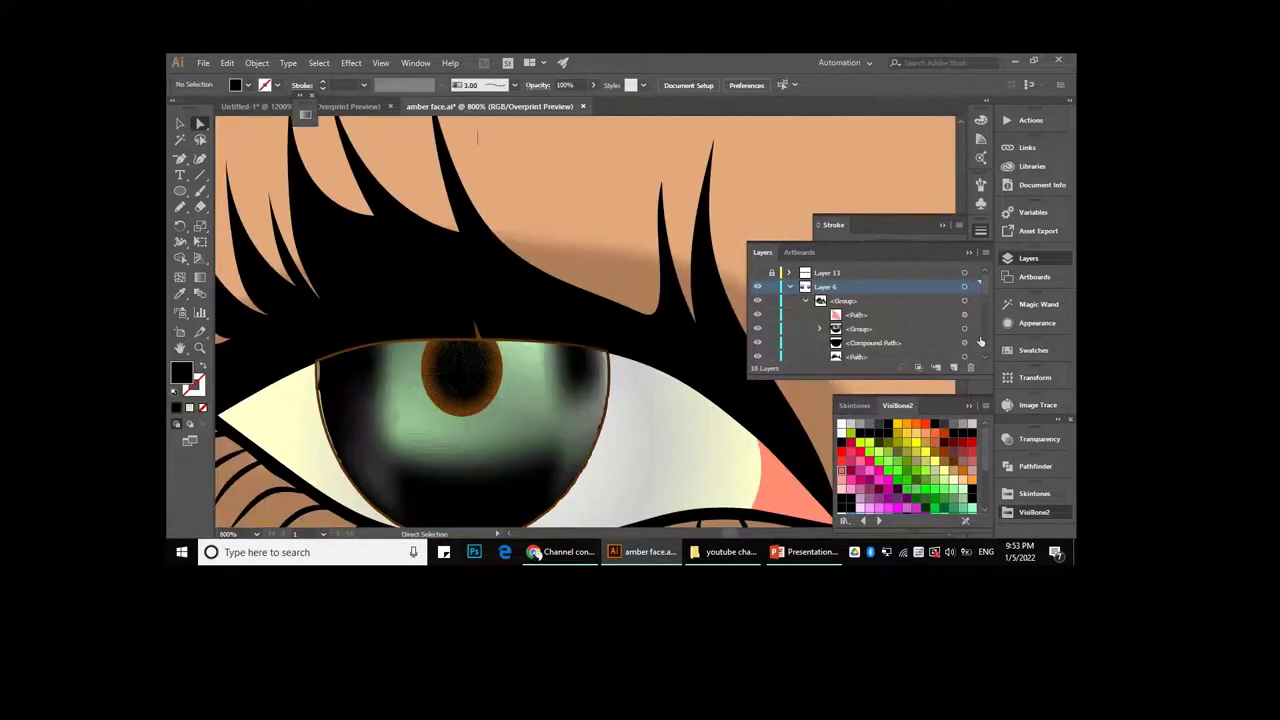
key("ctrl+minus")
key("ctrl+minus")
key("ctrl+minus")
- Draw an ellipse around the left eye with a tapered elliptical width profile
key("n")
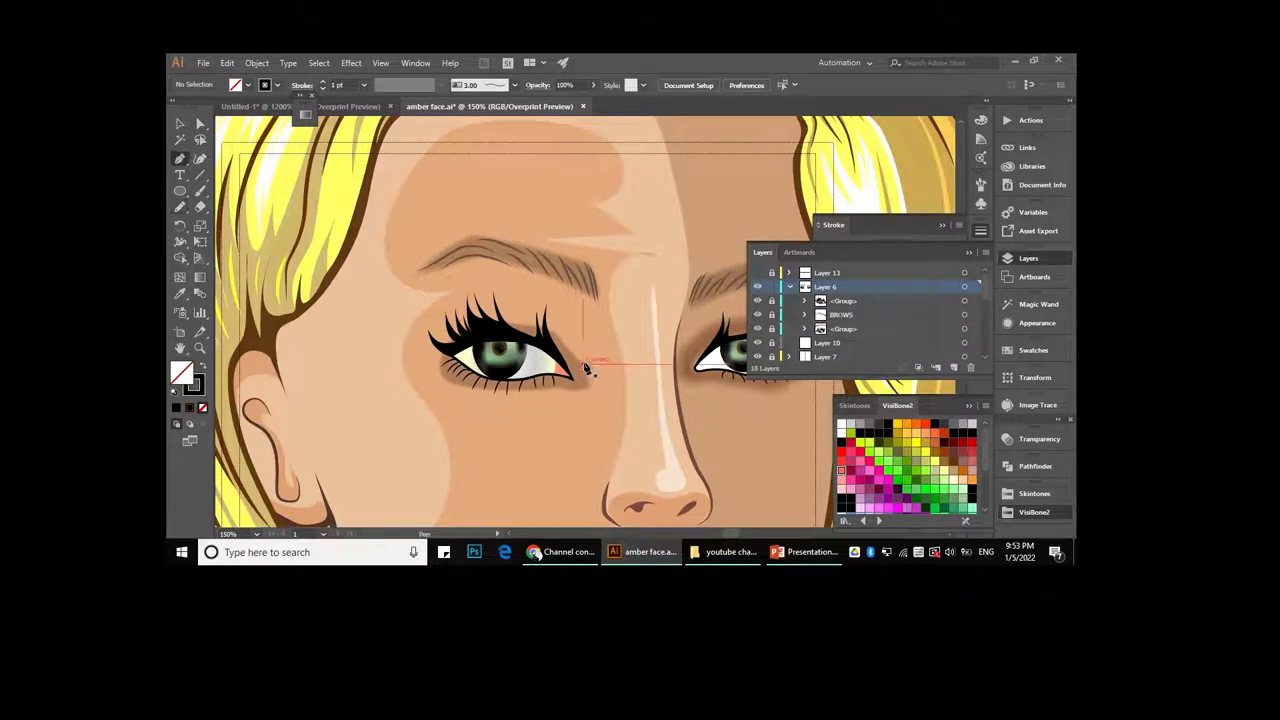
left_click_drag(580, 306, 441, 432)
key("v")
left_click(435, 93)
left_click(445, 120)
key("ctrl+plus")
key("ctrl+plus")
key("ctrl+plus")
- Cut the circle with Scissors at two points and delete its lower arc
key("c")
left_click(608, 392)
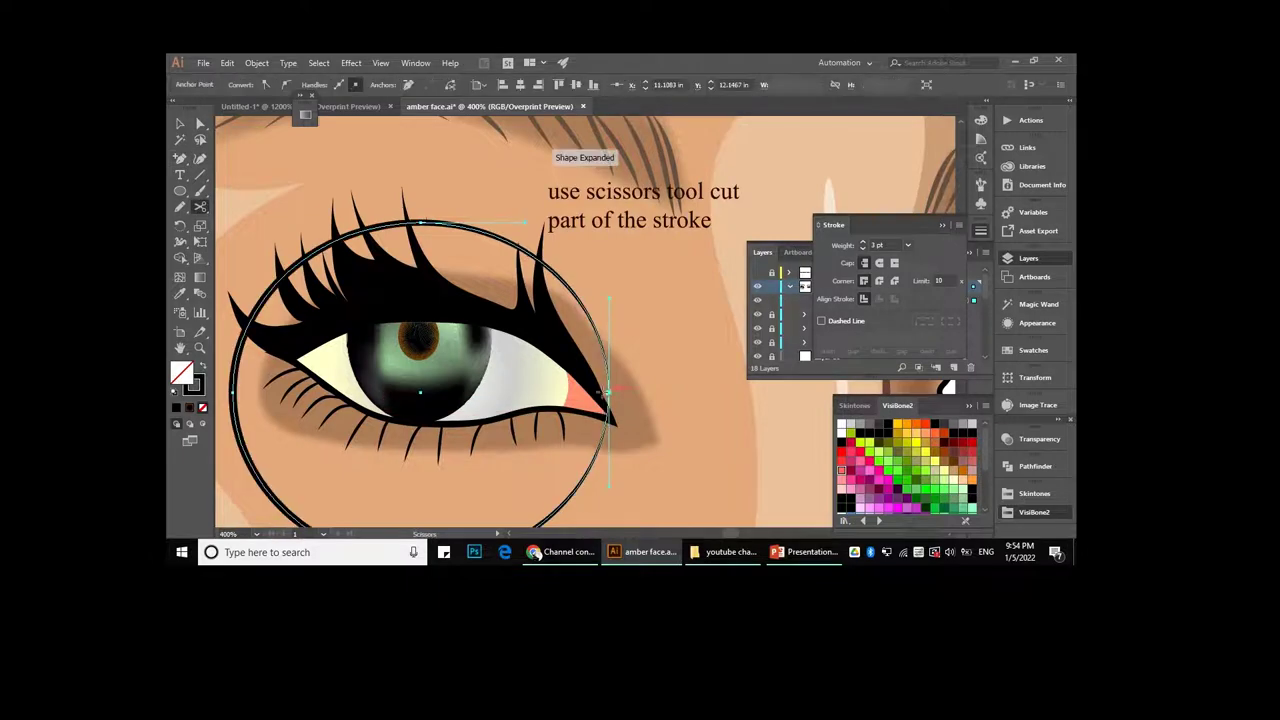
left_click(242, 333)
left_click(765, 322)
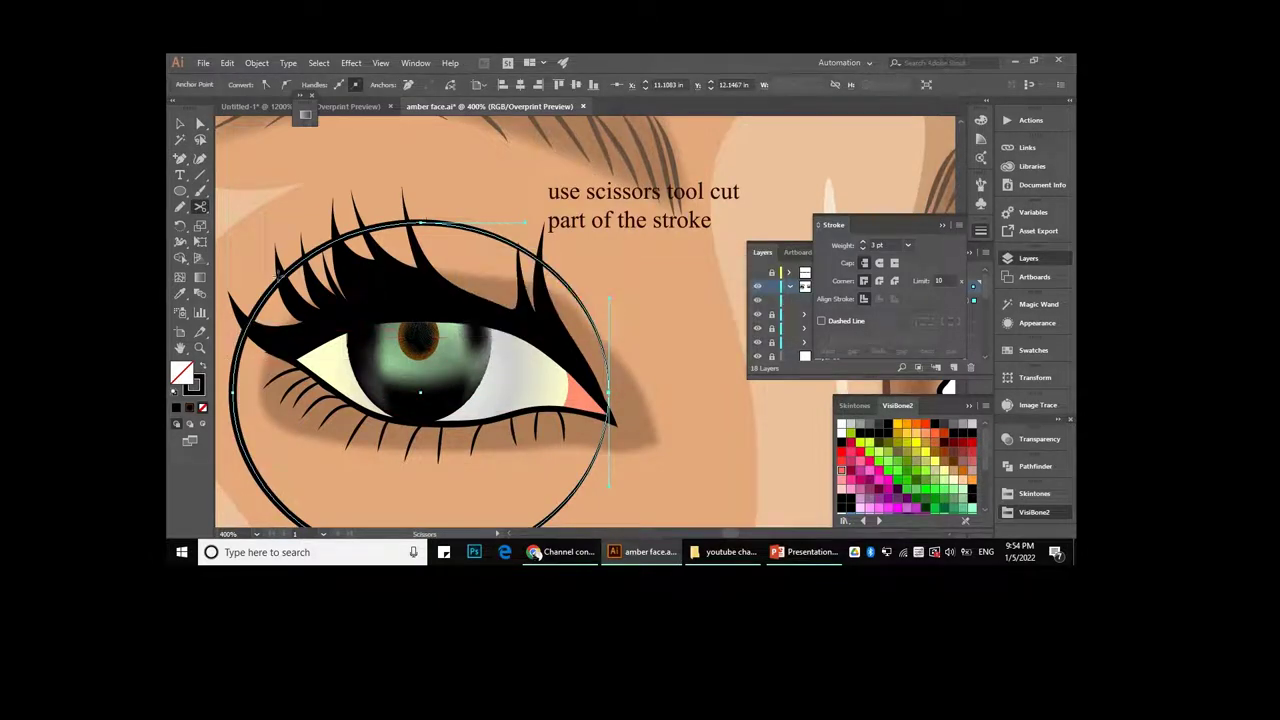
key("ctrl+minus")
key("ctrl+minus")
key("a")
key("Delete")
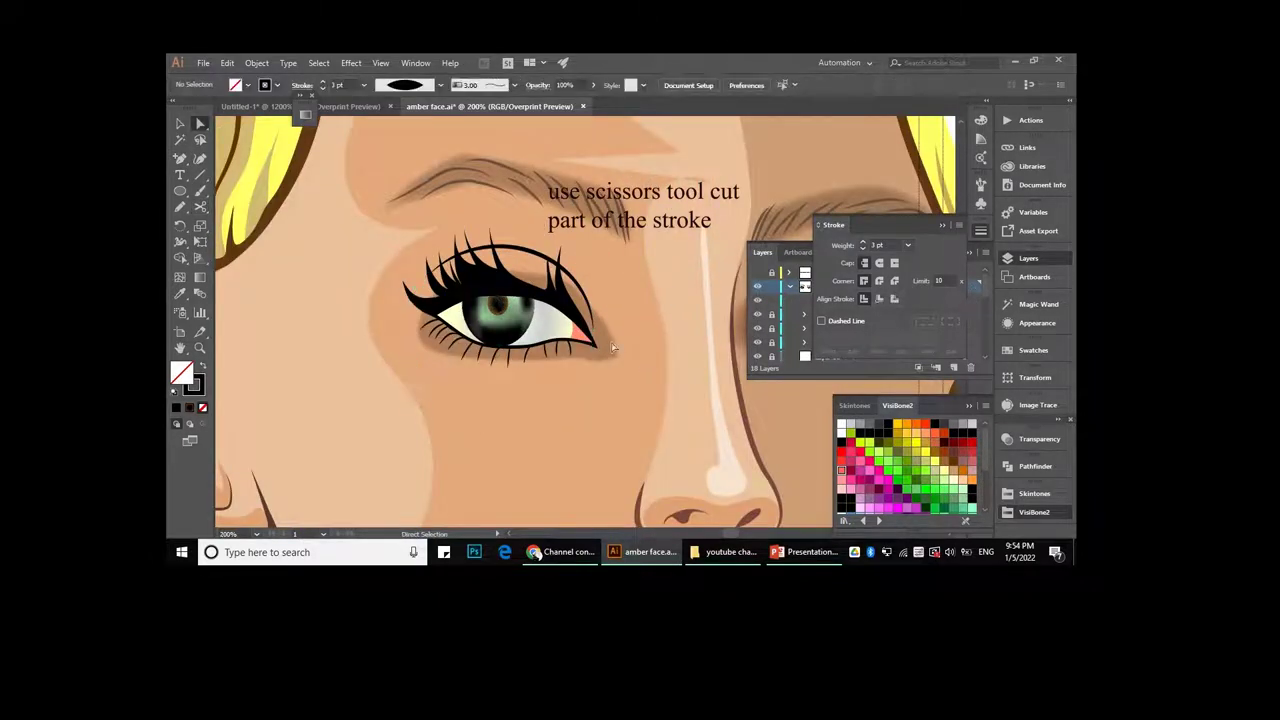
key("ctrl+minus")
key("ctrl+minus")
key("ctrl+plus")
key("ctrl+plus")
- Set the remaining arc's stroke to 5 pt and expand its appearance into a filled shape
left_click(557, 308)
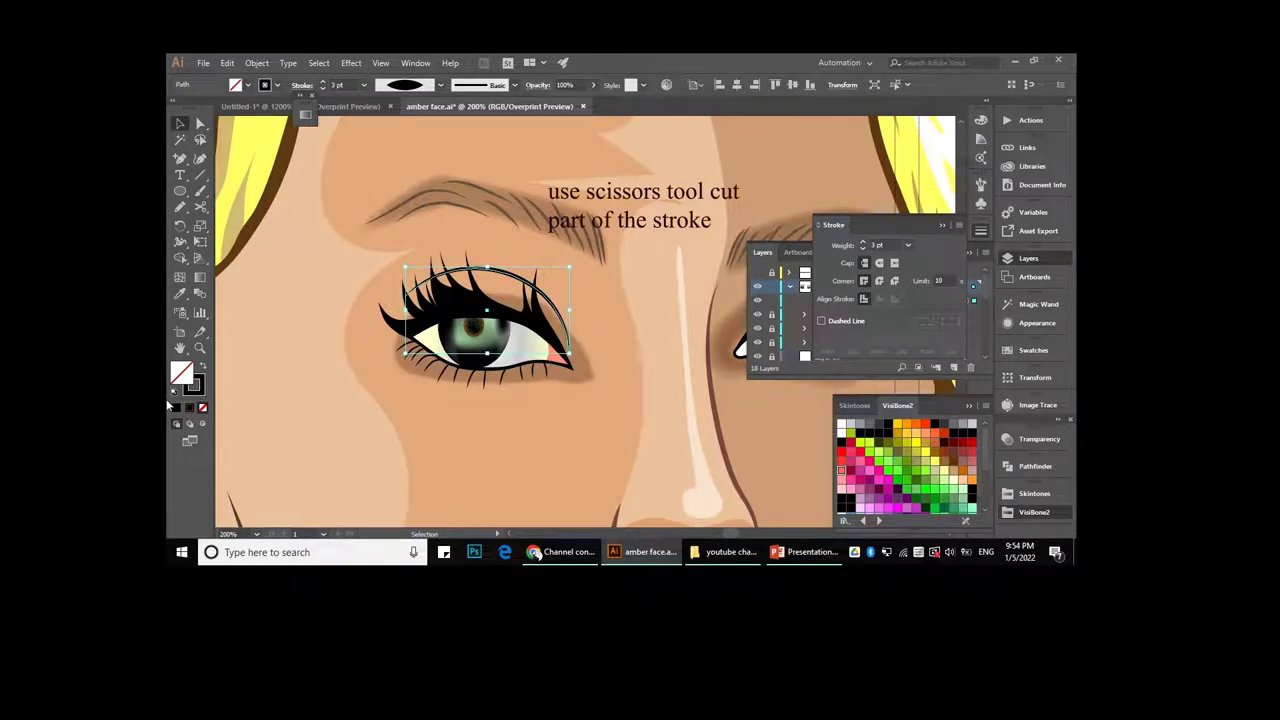
left_click(194, 387)
left_click(364, 84)
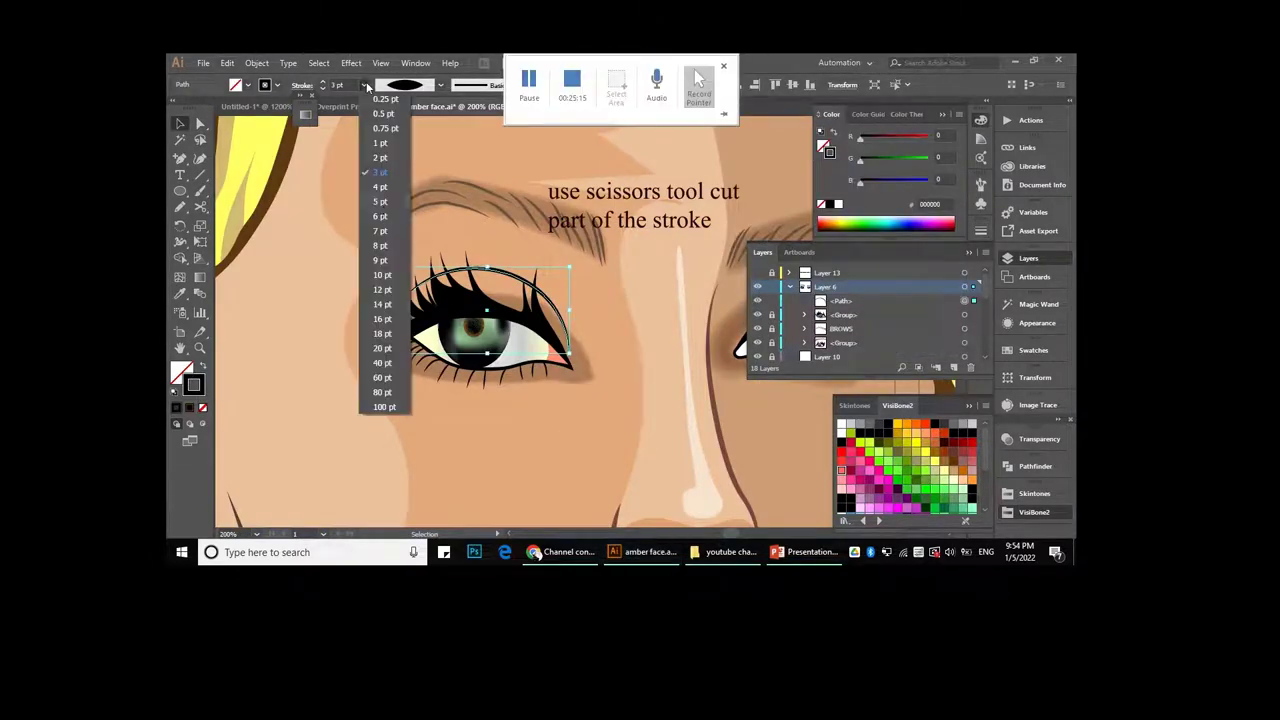
left_click(382, 205)
left_click(257, 62)
left_click(312, 204)
- Eyedrop the translucent skin tone onto the arc
left_click(181, 296)
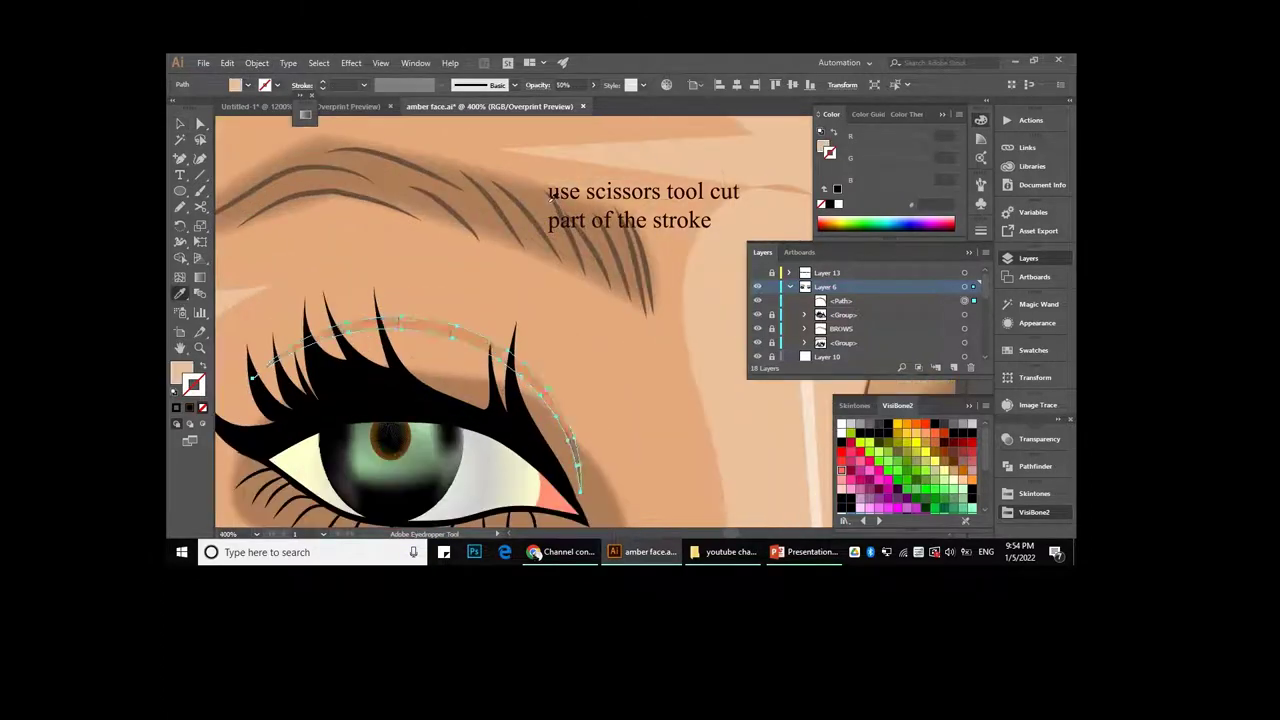
scroll(520, 320, "down", 3)
left_click(710, 205)
key("v")
key("ctrl+shift+a")
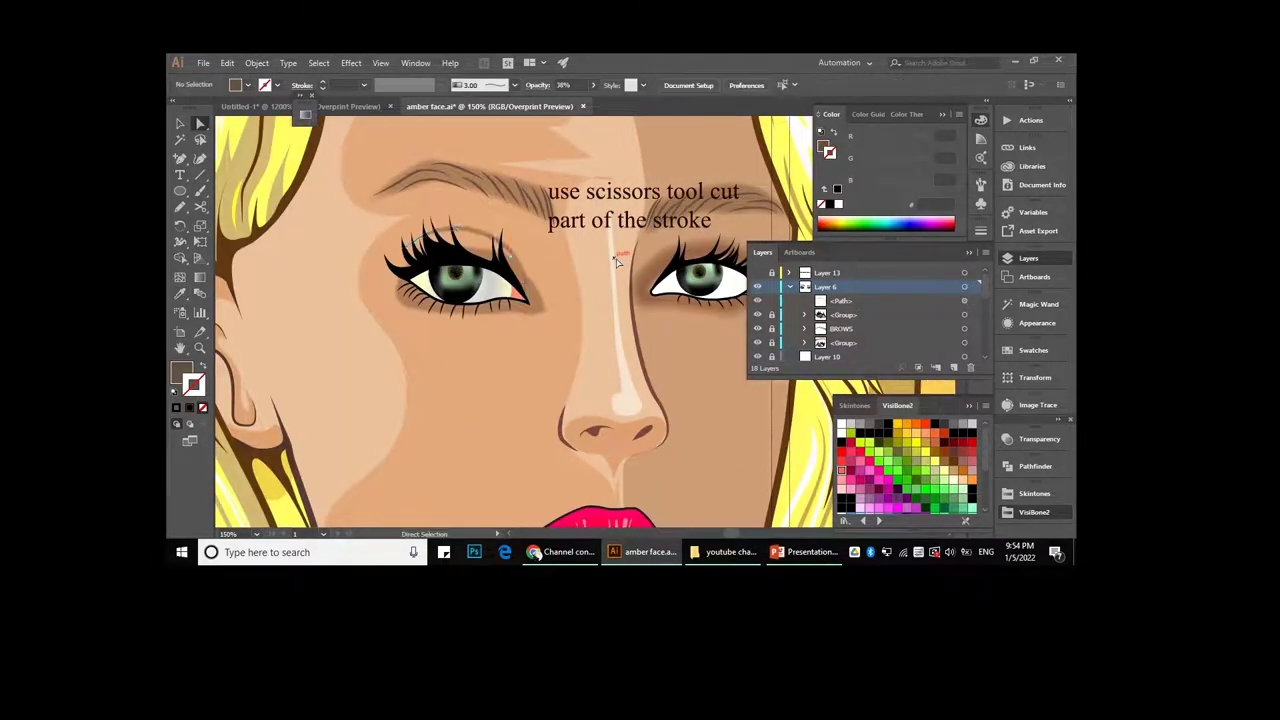
scroll(577, 287, "down", 2, "alt")
scroll(577, 287, "up", 4, "alt")
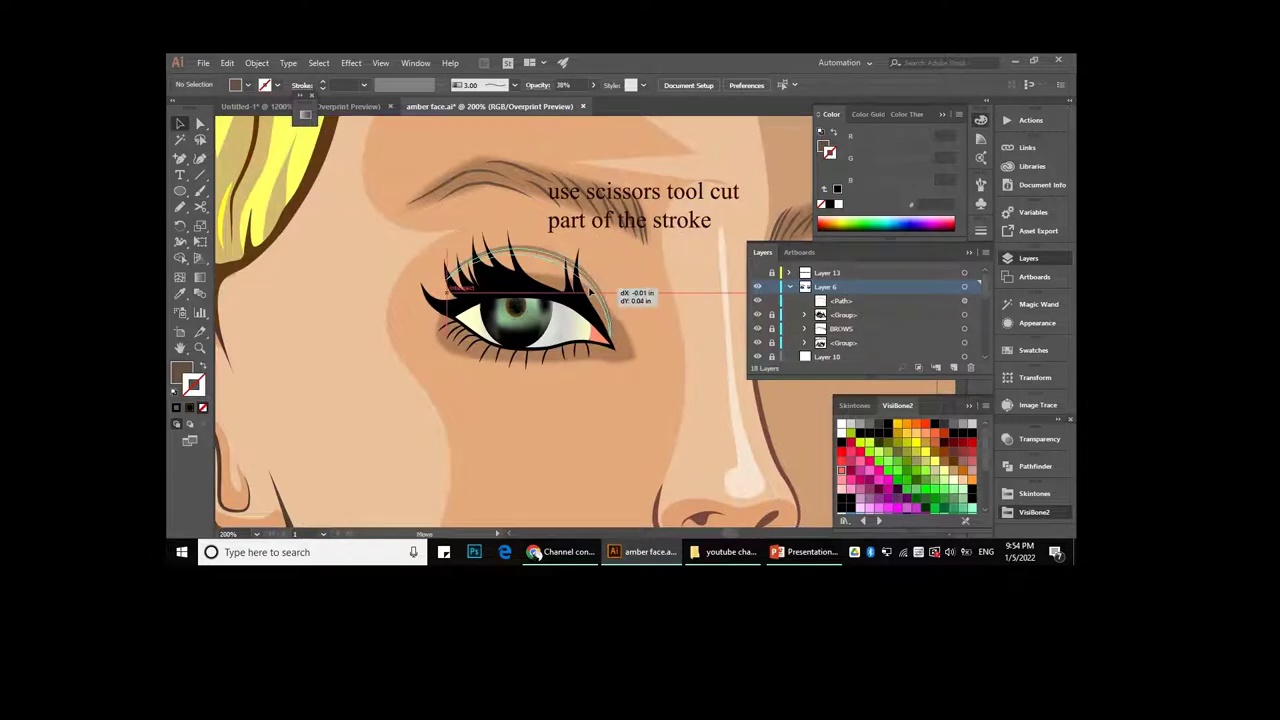
- Move the arc over the upper eyelid and place it beneath the lash group
left_click_drag(590, 291, 591, 291)
scroll(568, 240, "down", 4, "alt")
scroll(590, 250, "down", 2, "alt")
scroll(607, 263, "up", 4, "alt")
scroll(607, 263, "up", 2, "alt")
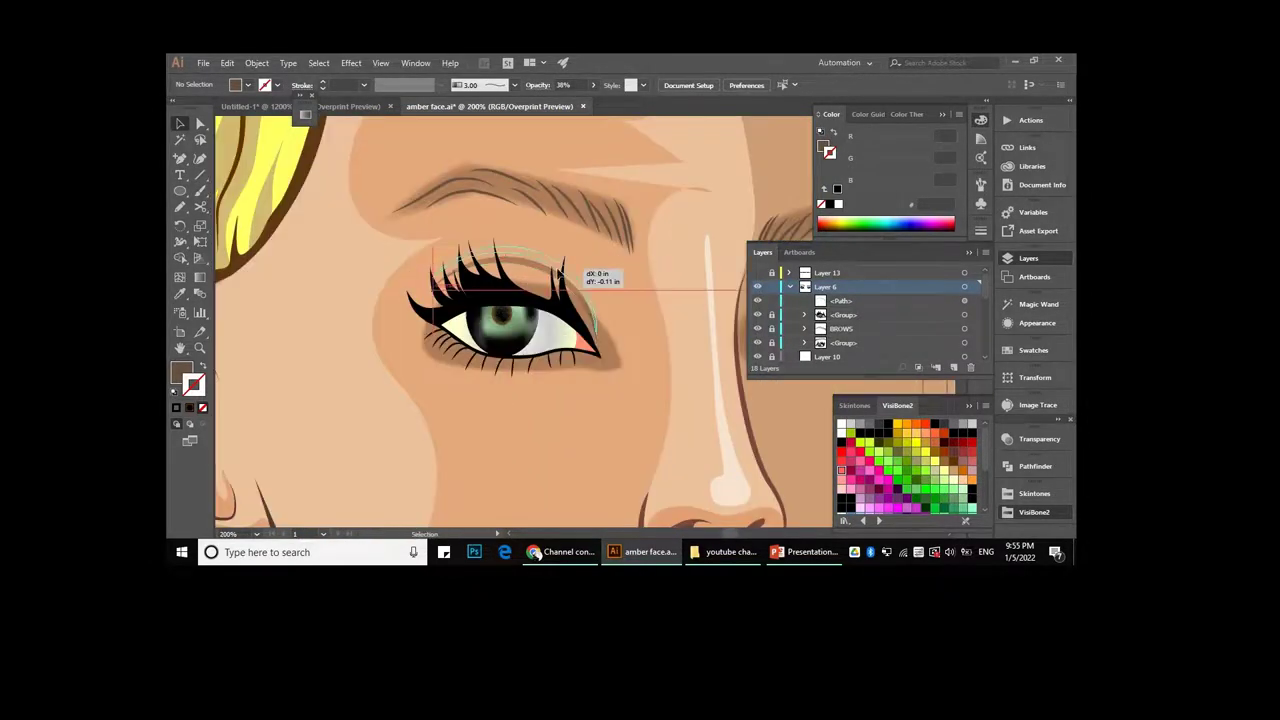
left_click_drag(560, 268, 560, 266)
left_click_drag(844, 310, 844, 322)
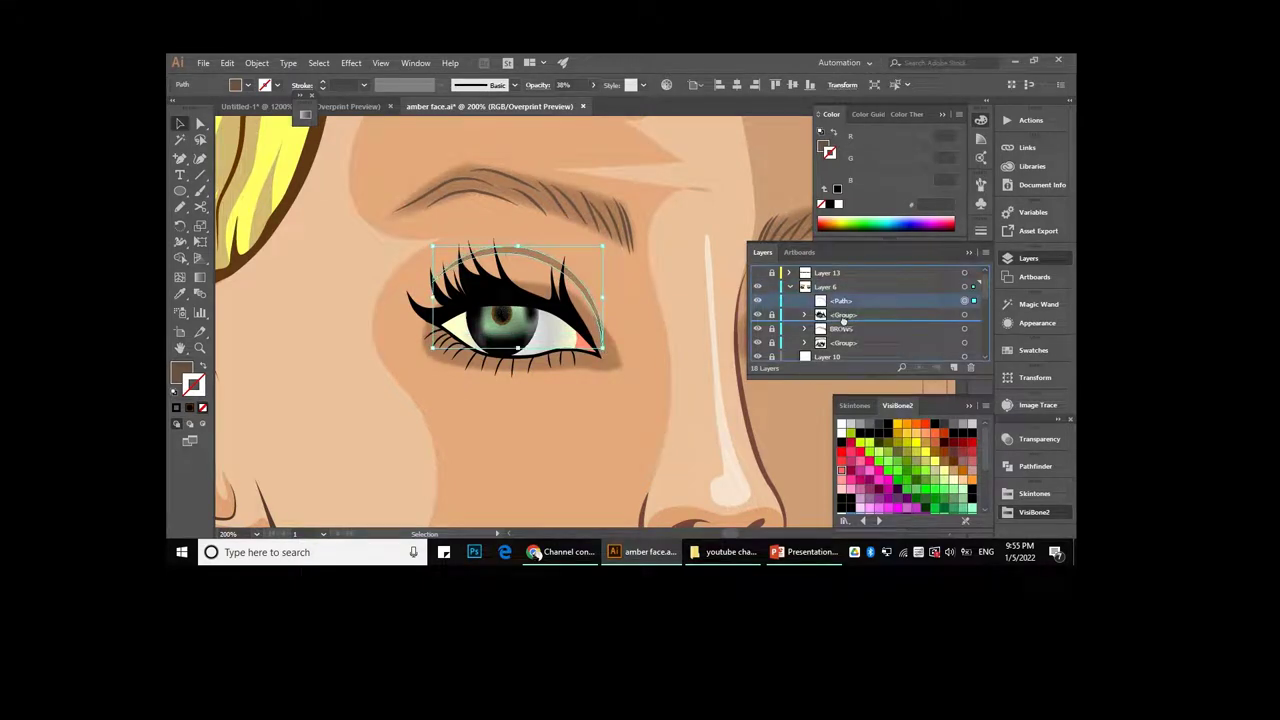
- Rotate the arc and settle it so it follows the eyelid curve
left_click(645, 295)
left_click(560, 267)
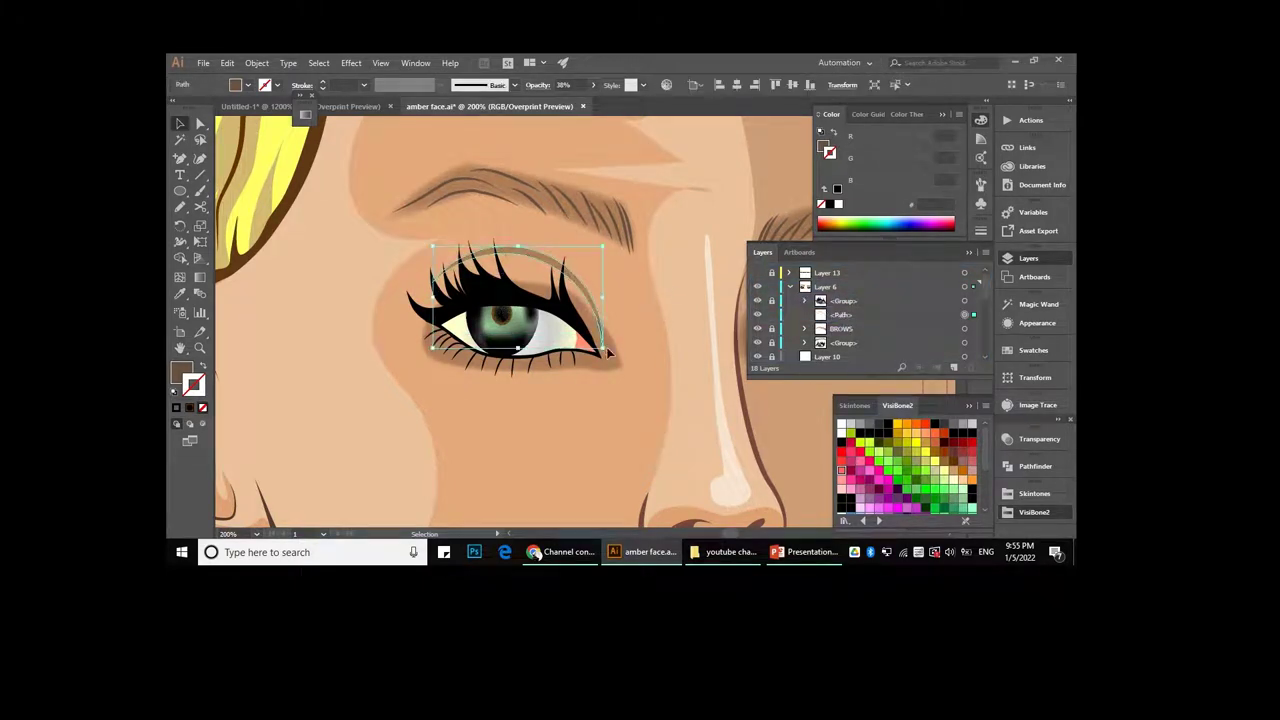
left_click_drag(608, 358, 606, 360)
left_click(570, 286)
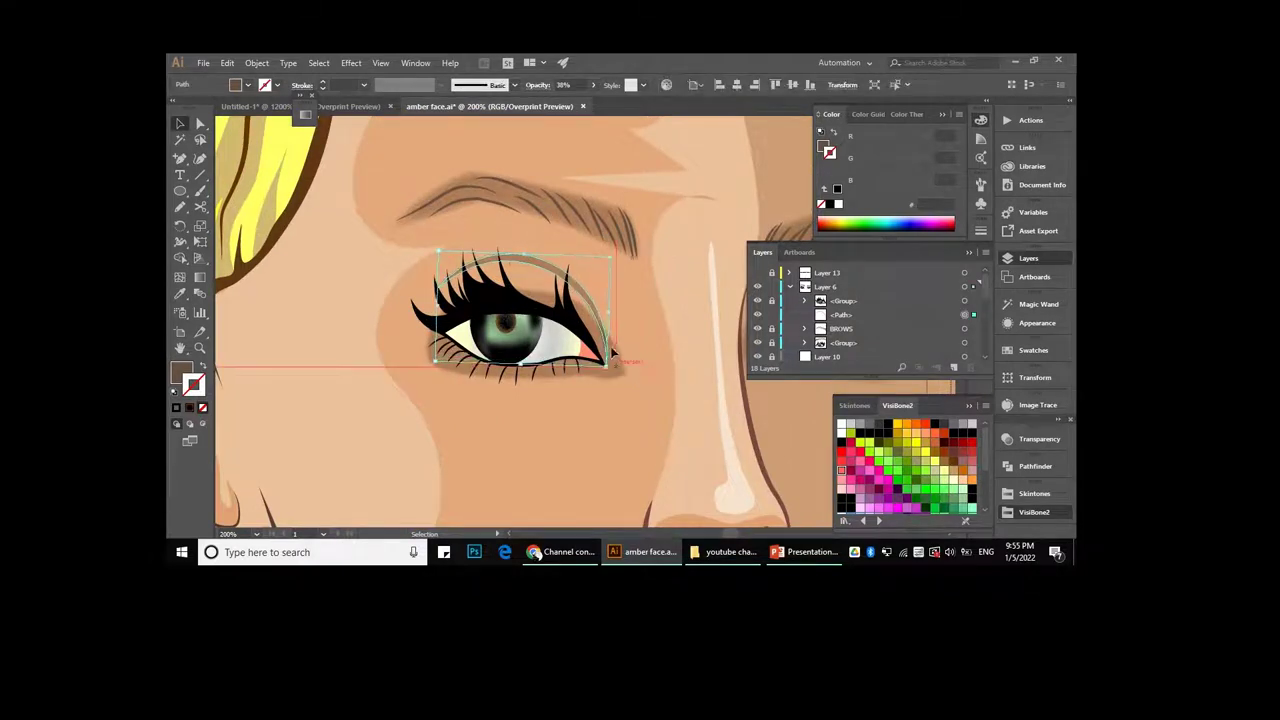
left_click_drag(600, 345, 601, 346)
left_click(628, 318)
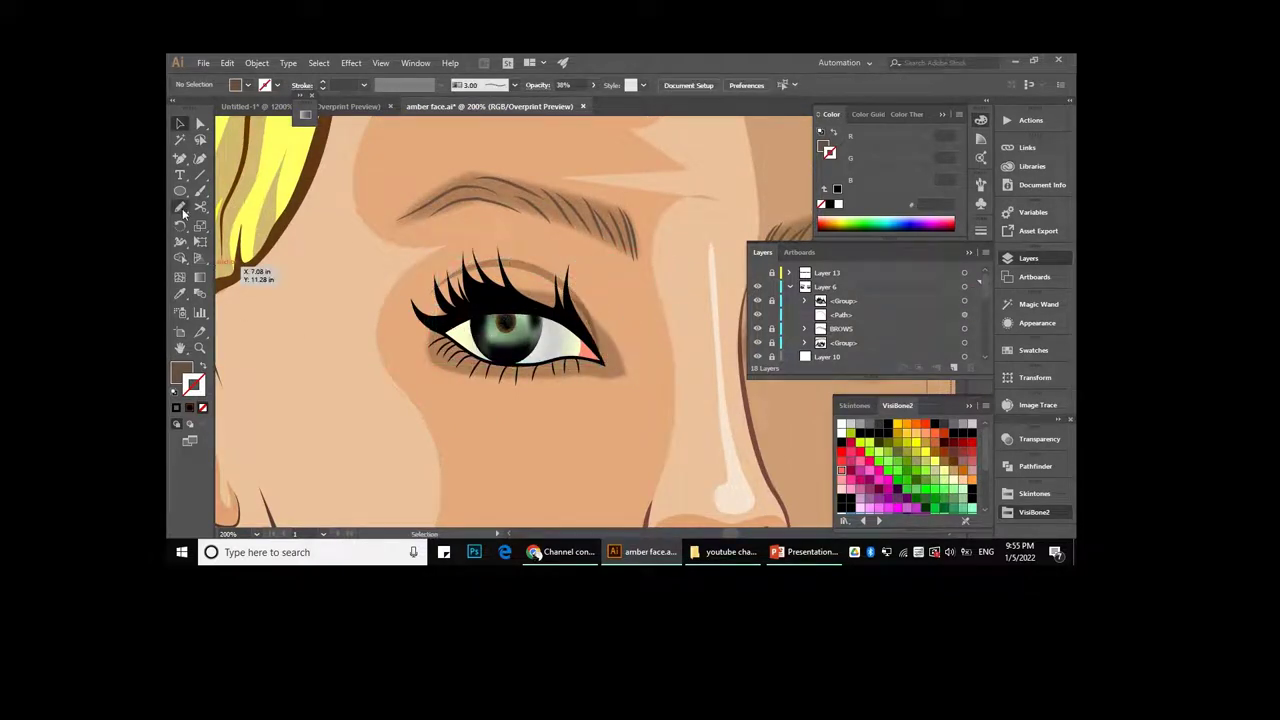
left_click(181, 208)
key("ctrl+plus")
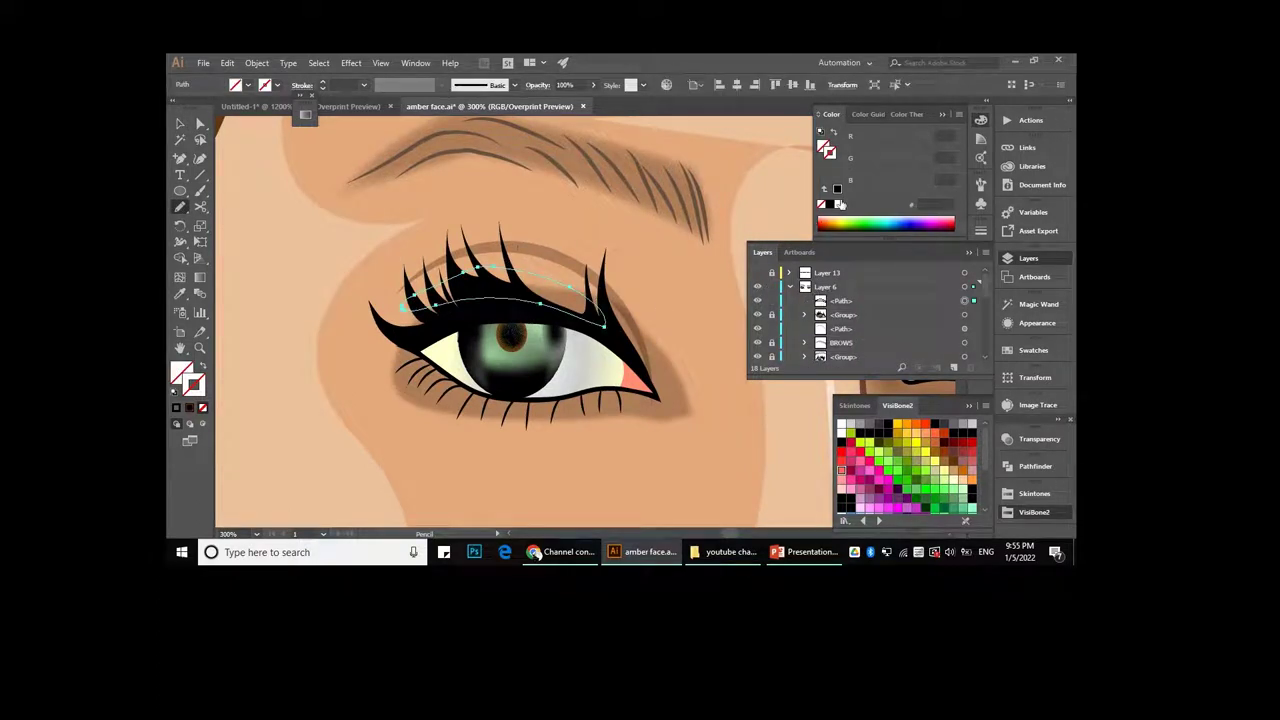
- Fill the new eyelid shape white with no stroke and place it beneath the lashes
left_click(838, 204)
left_click(203, 367)
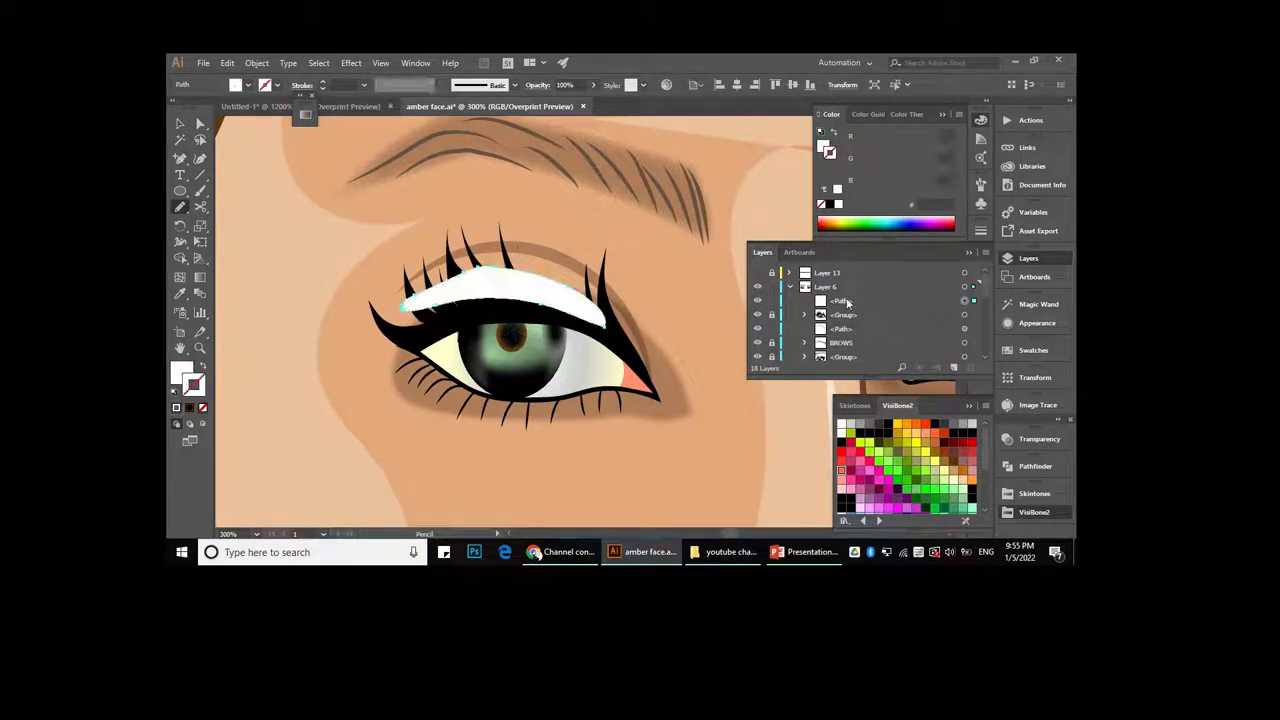
left_click_drag(847, 321, 847, 323)
key("a")
key("ctrl+shift+a")
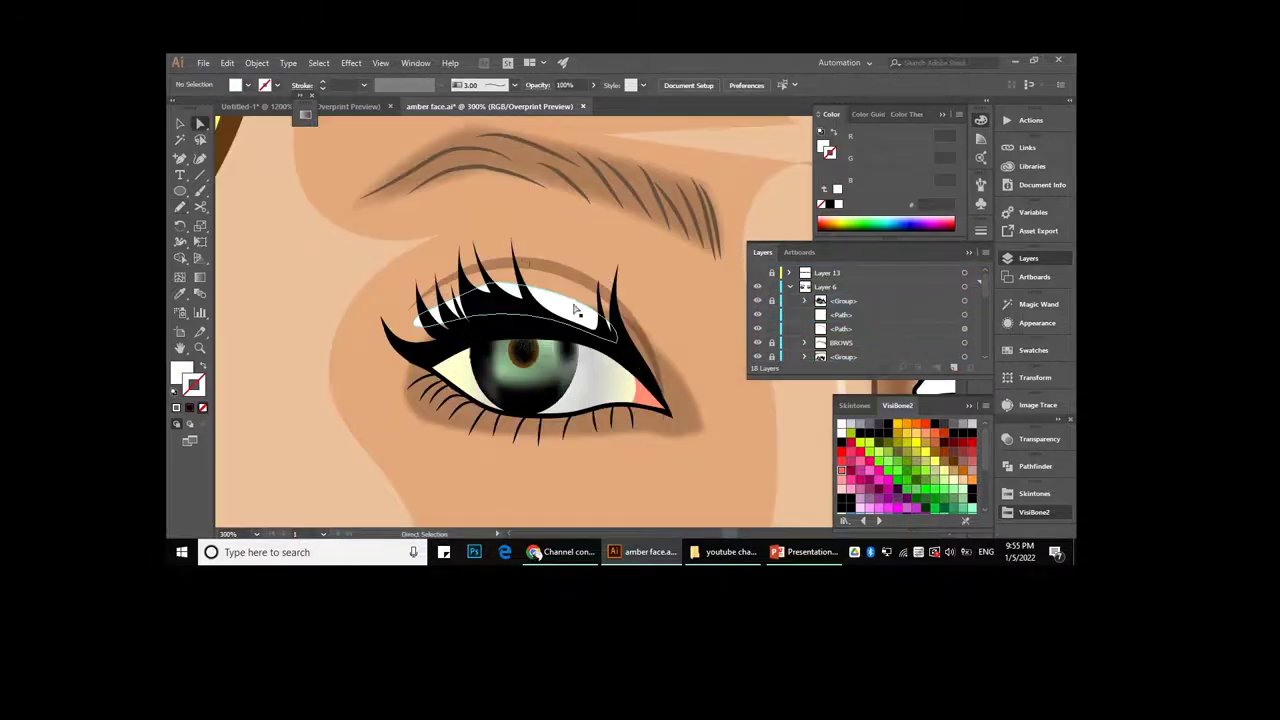
left_click_drag(570, 297, 568, 300)
- Reshape the white eyelid highlight and lower its opacity to 30%
key("ctrl+equal")
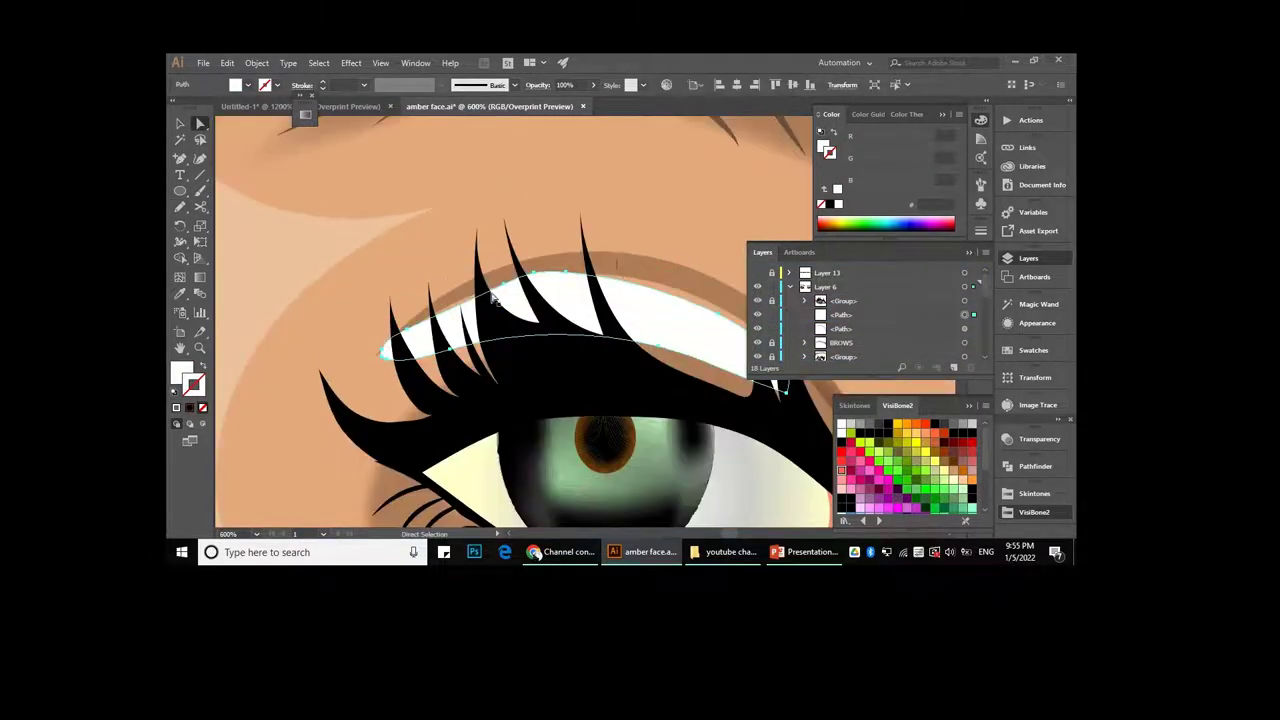
key("ctrl+minus")
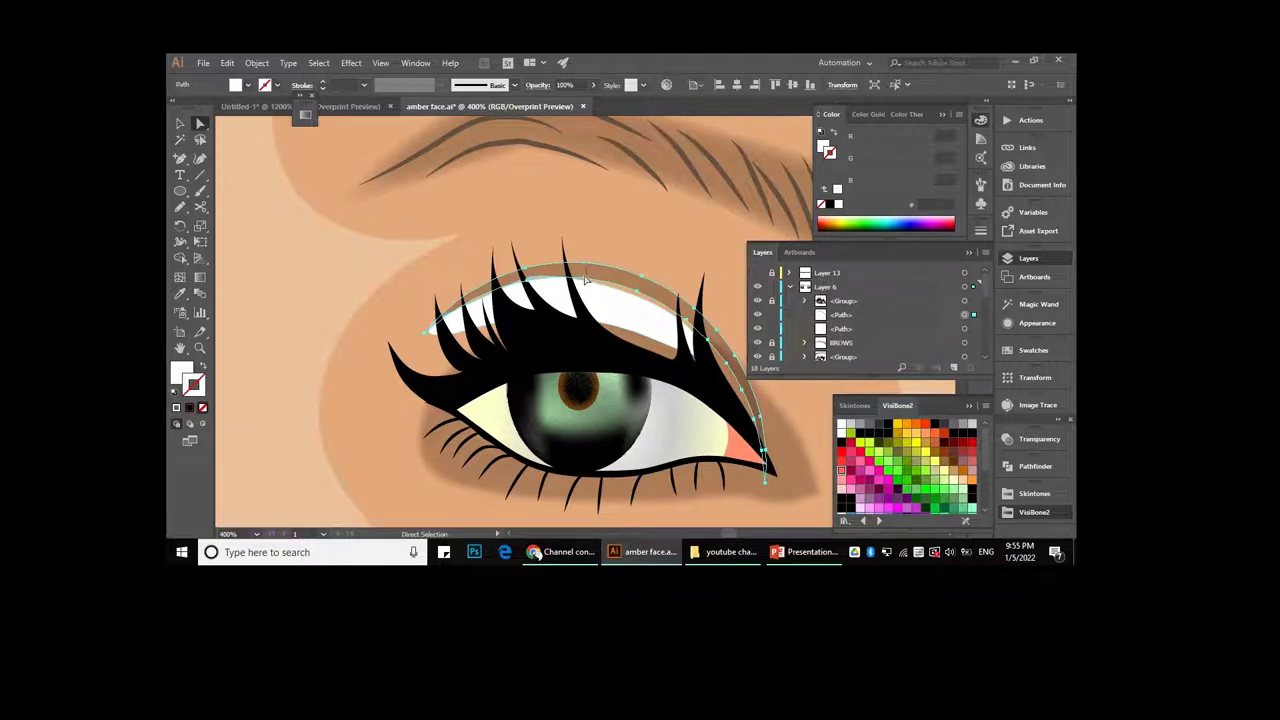
key("ctrl+minus")
key("ctrl+minus")
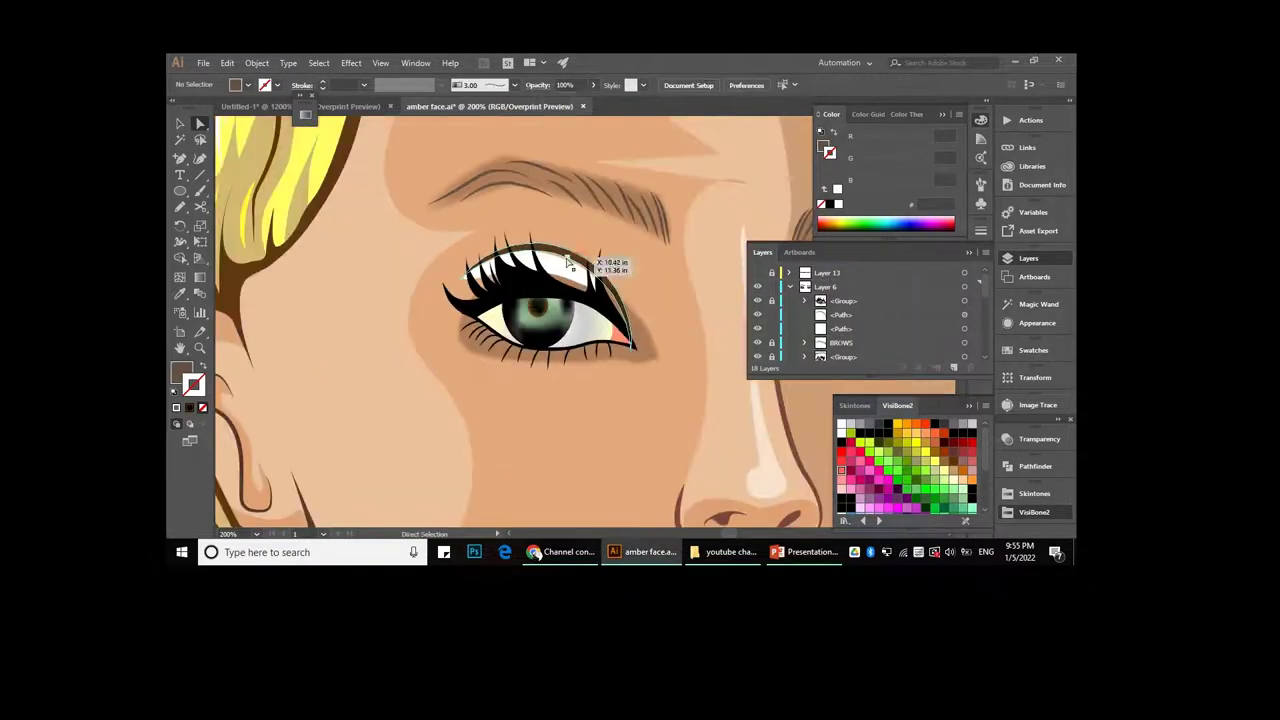
key("v")
key("ctrl+shift+a")
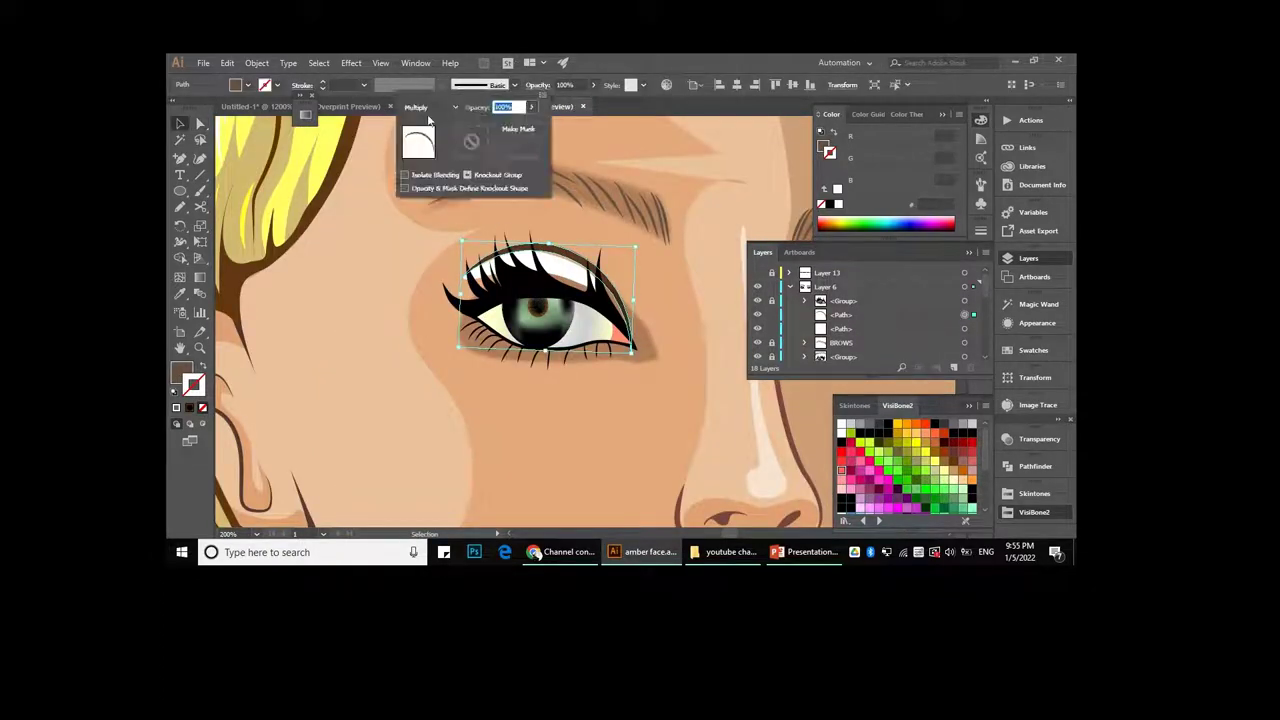
key("ctrl+minus")
key("ctrl+minus")
key("ctrl+plus")
key("ctrl+plus")
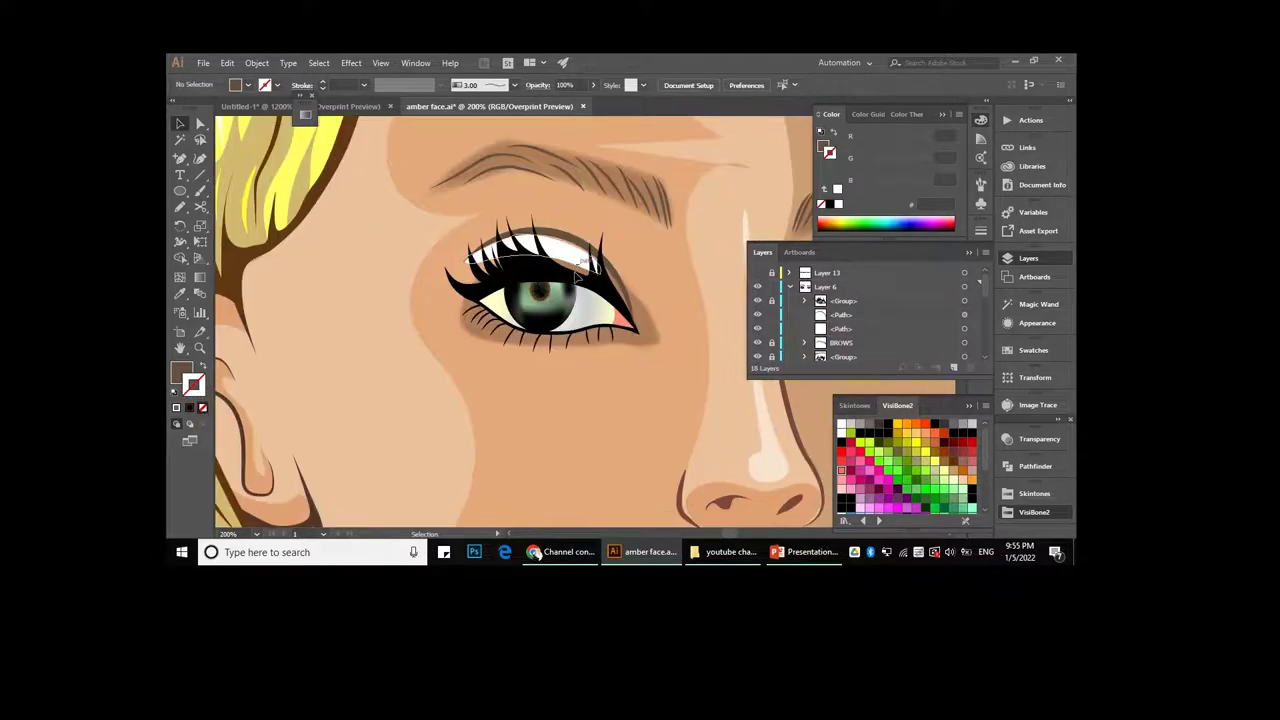
key("ctrl+plus")
key("ctrl+plus")
key("a")
left_click_drag(546, 269, 556, 259)
left_click_drag(591, 100, 540, 100)
key("ctrl+shift+a")
- Give the eyelid arc a light skin fill colour through the Color Picker
key("ctrl+minus")
key("ctrl+minus")
key("ctrl+minus")
key("ctrl+minus")
key("ctrl+minus")
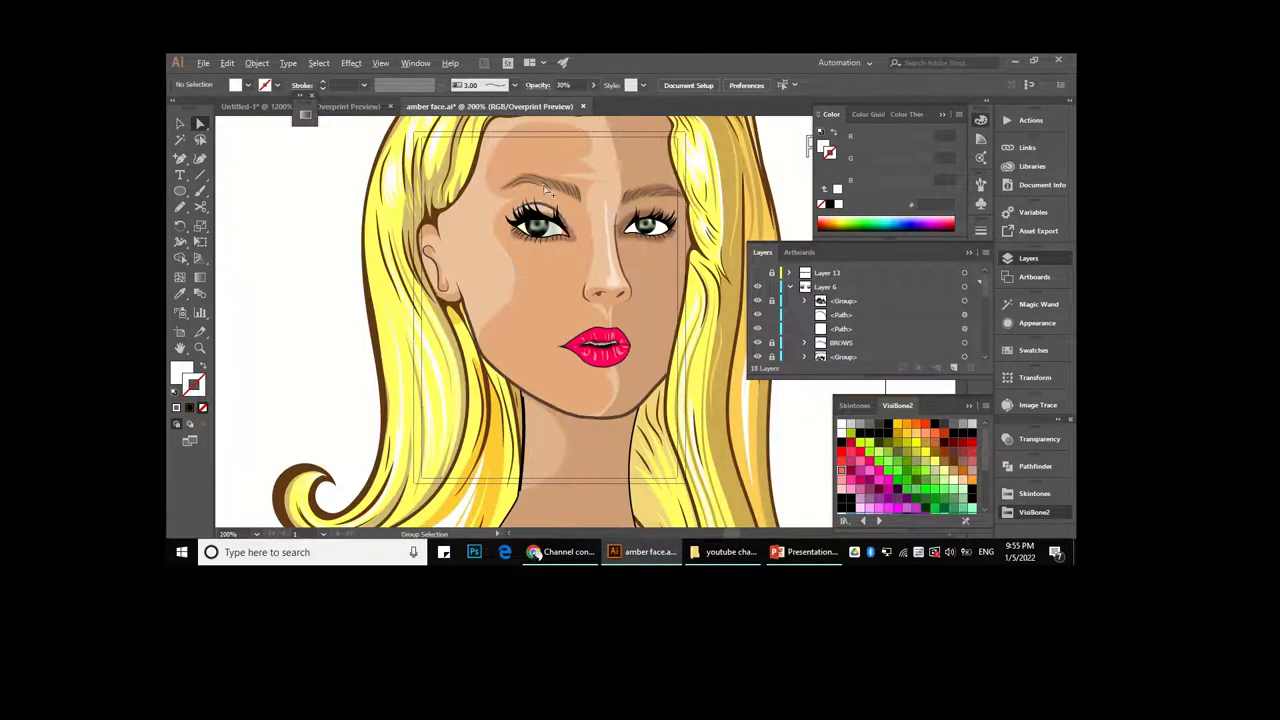
scroll(546, 187, "up", 4)
left_click(606, 297)
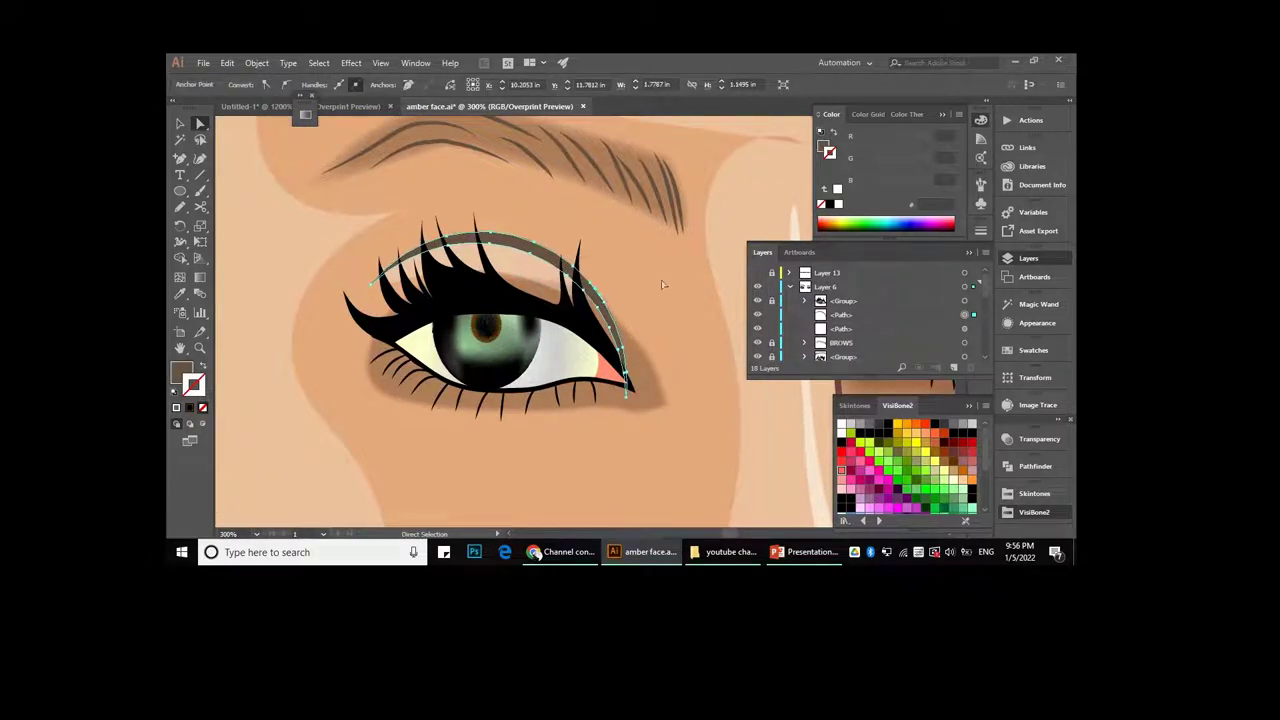
left_click(262, 238)
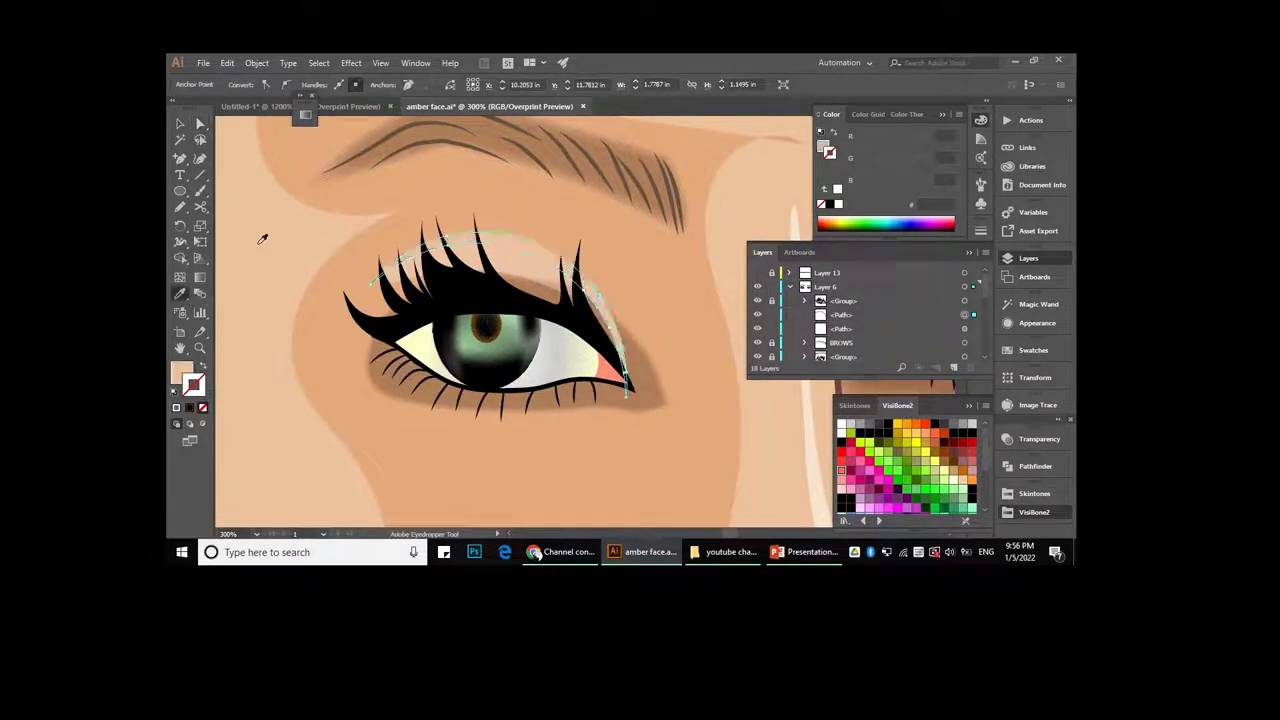
key("ctrl+shift+a")
scroll(466, 239, "down", 2)
scroll(563, 234, "down", 1)
scroll(563, 234, "down", 2)
scroll(563, 238, "up", 2)
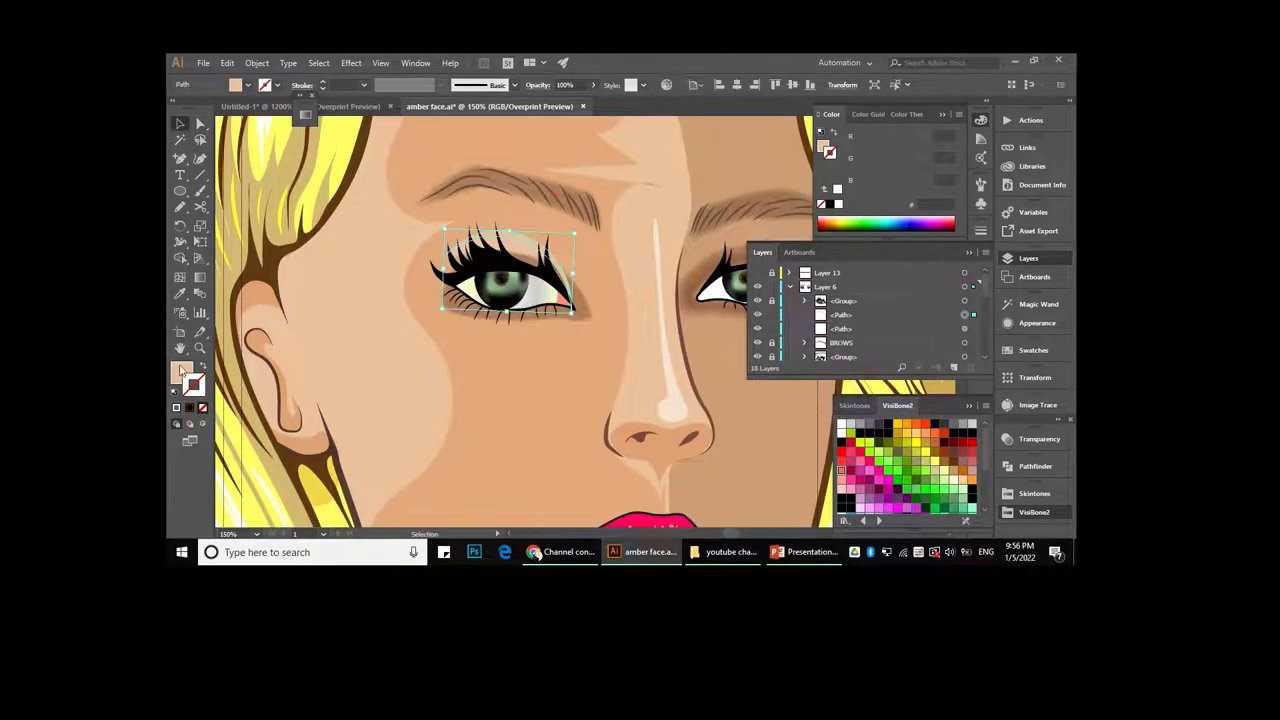
double_click(183, 370)
left_click(773, 251)
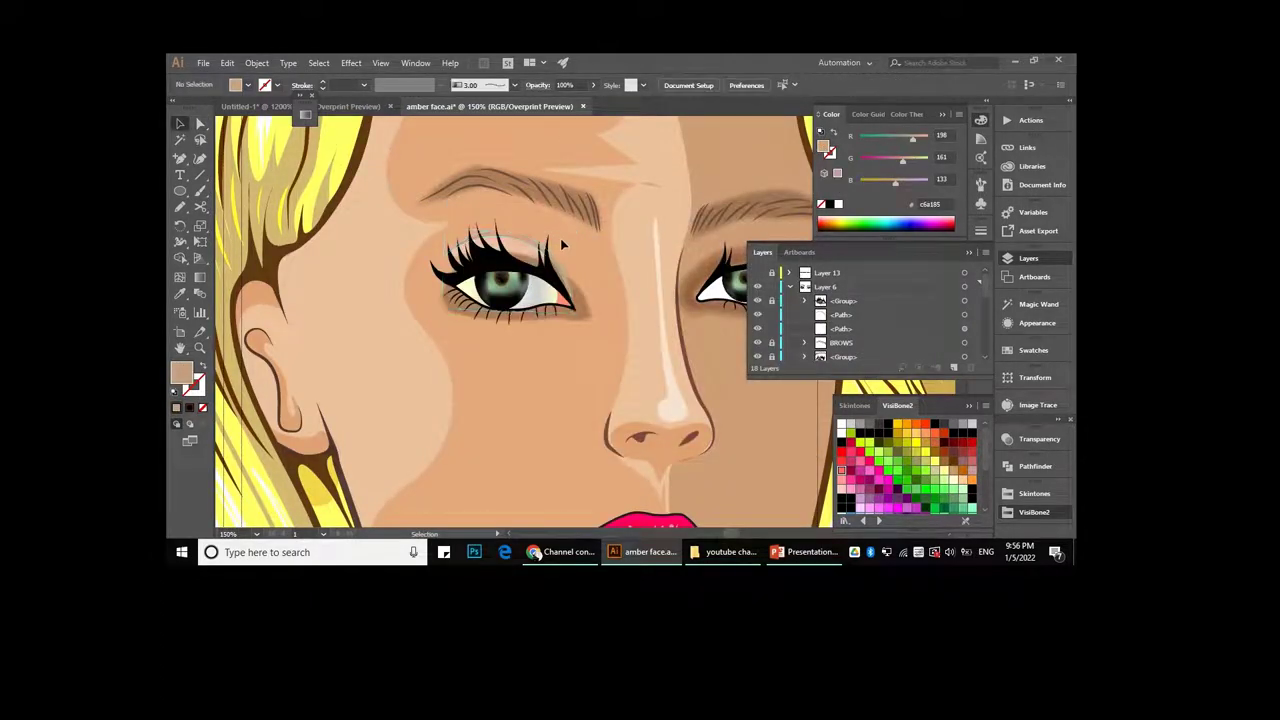
- Apply brown skin-tone swatches to the eyelid arc, ending with the darker brown
scroll(556, 237, "up", 2)
left_click(556, 237)
scroll(600, 290, "down", 2)
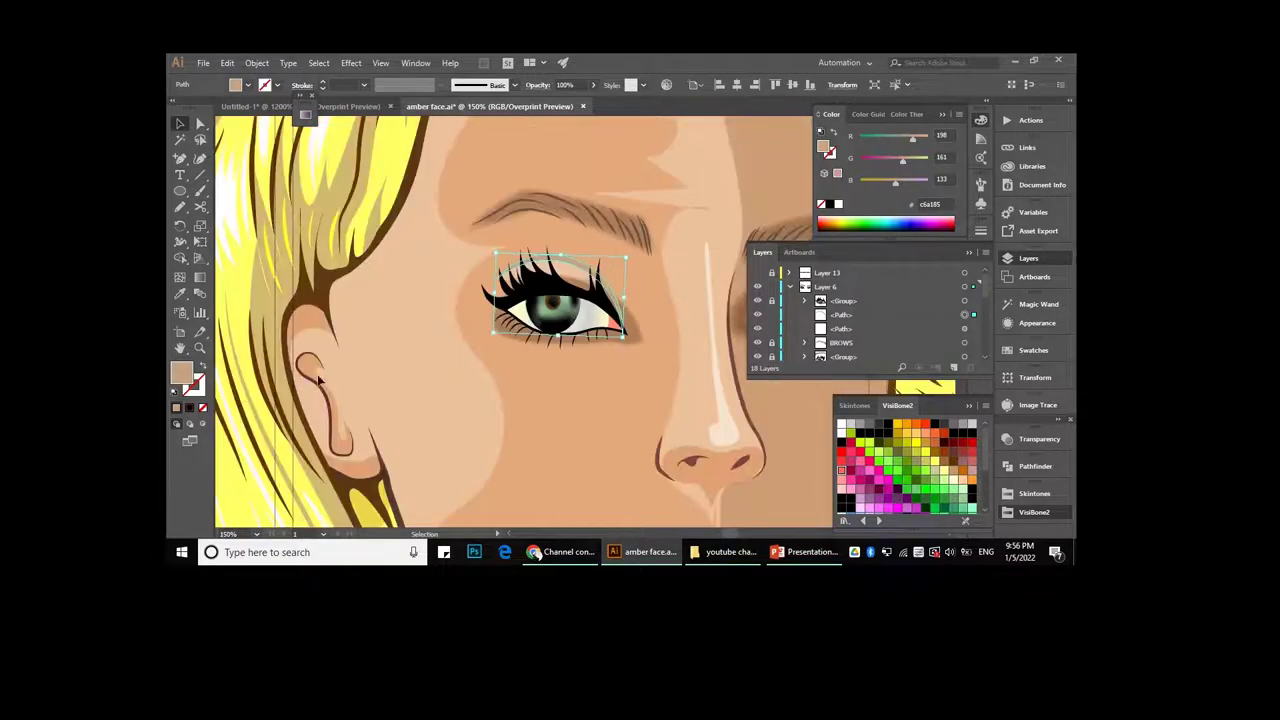
left_click(1035, 350)
left_click(1034, 493)
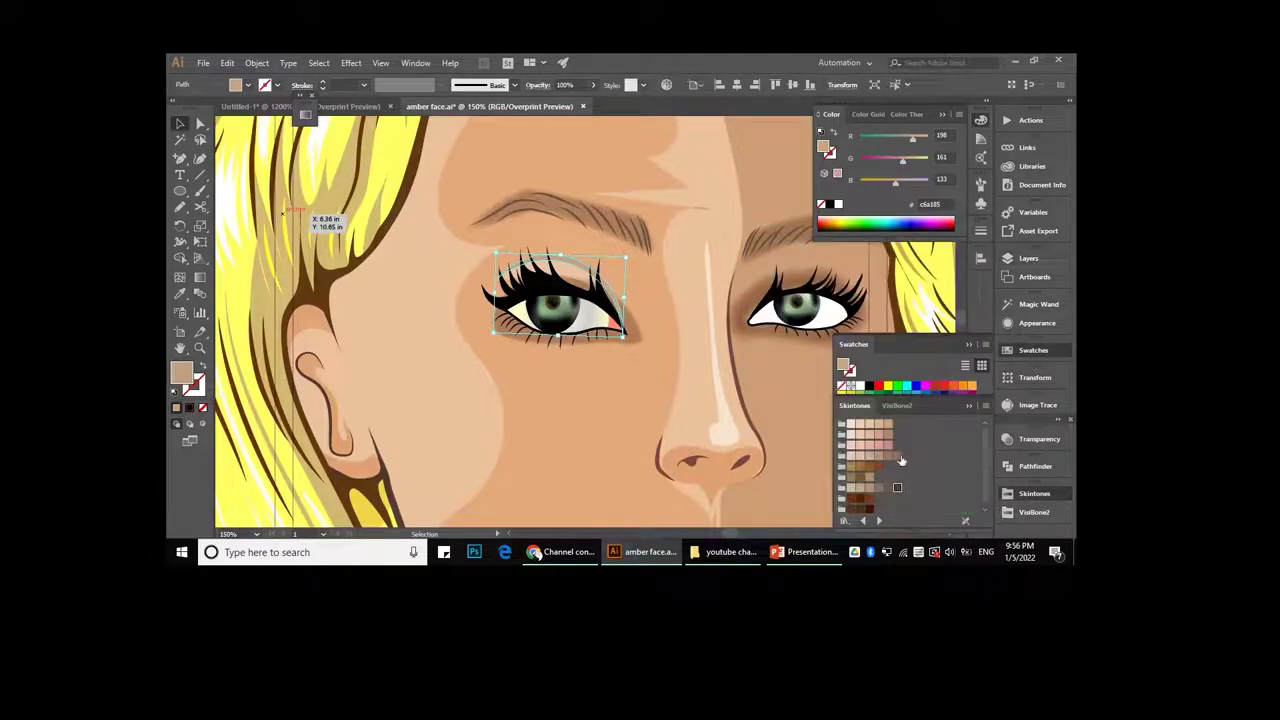
left_click(897, 487)
key("ctrl+shift+a")
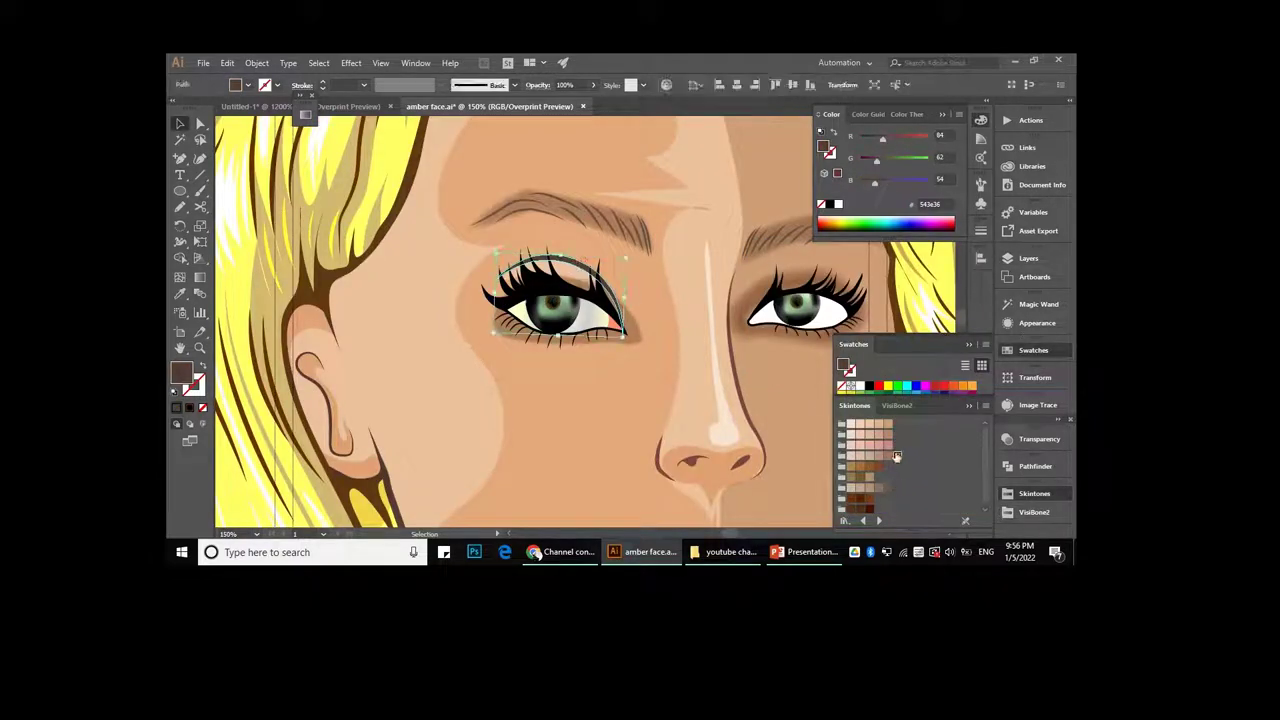
left_click(897, 456)
key("ctrl+shift+a")
scroll(583, 365, "down", 3)
scroll(583, 365, "up", 3)
scroll(583, 365, "up", 2)
- Reselect the white eyelid highlight to check it against the whole face
key("a")
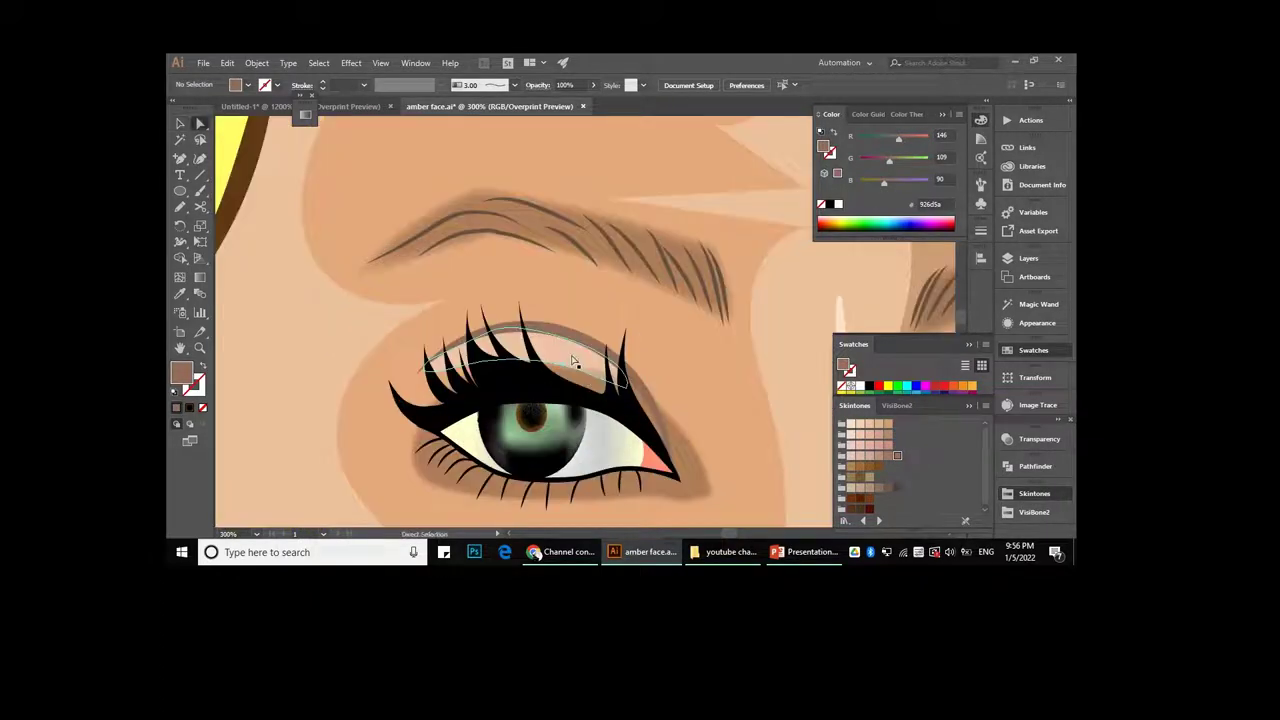
left_click(574, 362)
key("ctrl+shift+a")
scroll(563, 204, "down", 5)
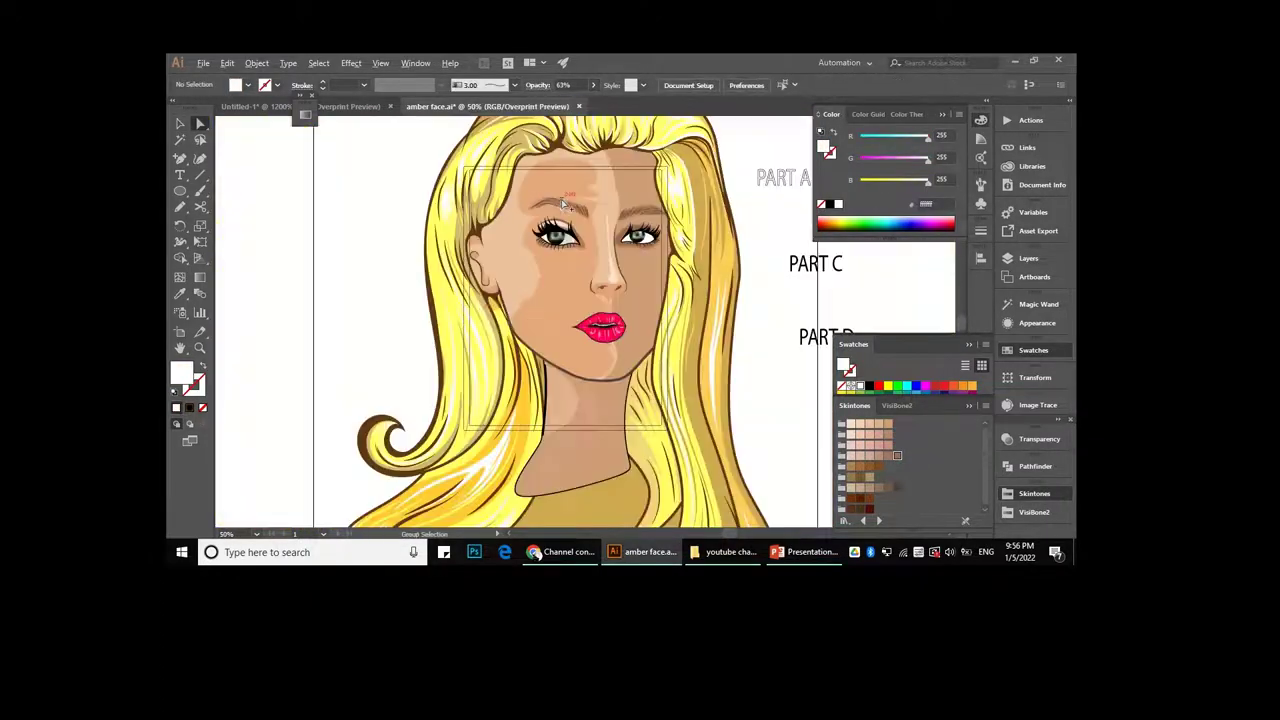
scroll(592, 306, "up", 2)
scroll(560, 280, "up", 1)
scroll(541, 296, "up", 2)
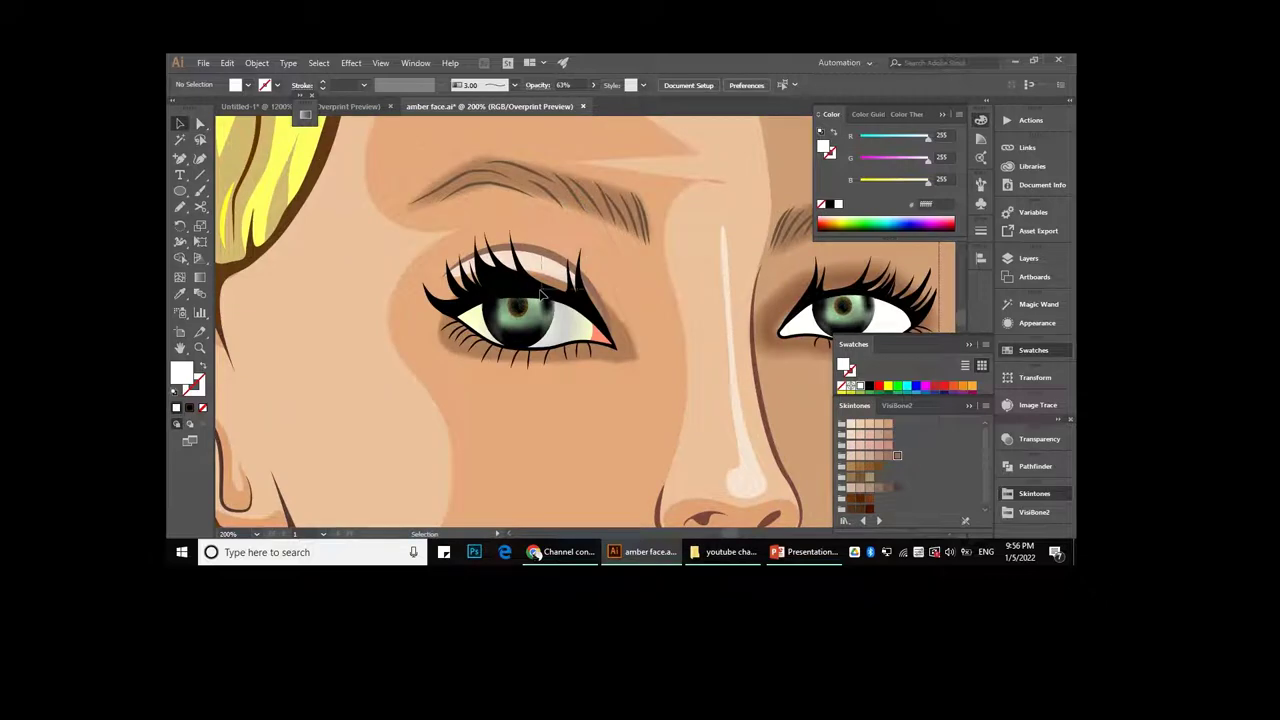
left_click(541, 296)
key("ctrl+shift+a")
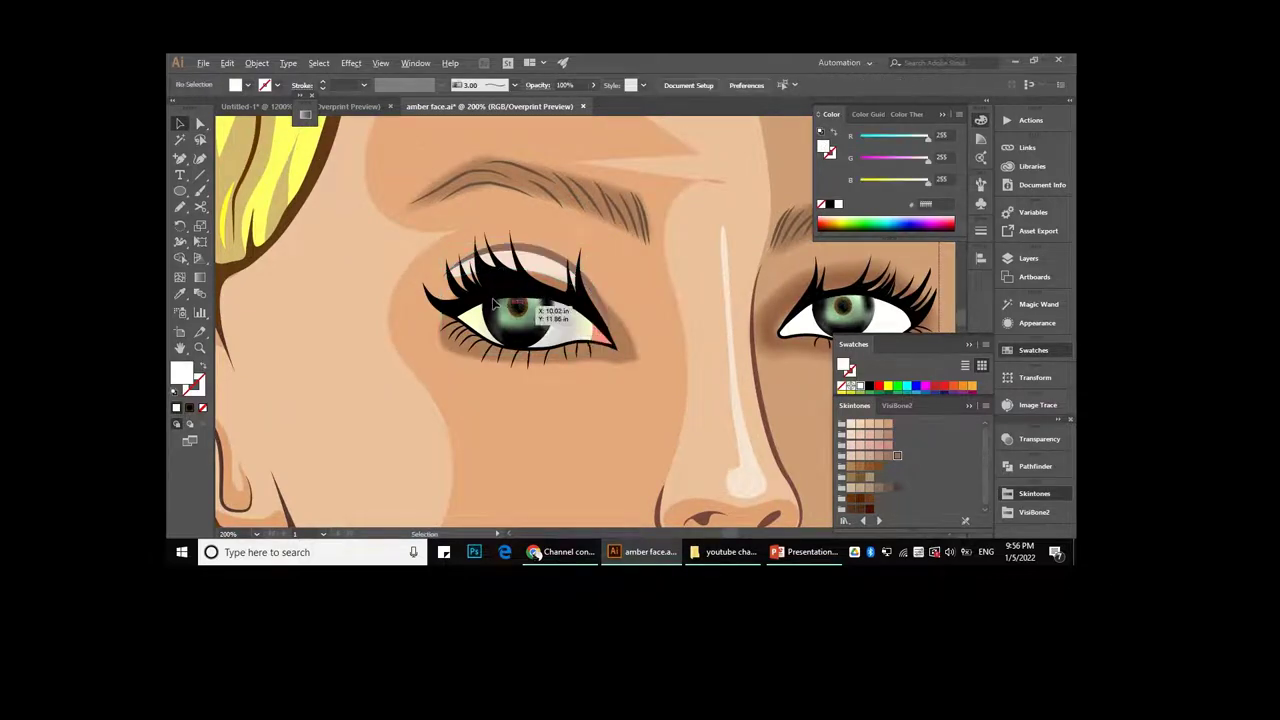
- Select the left eye's artwork and show Layer 6 expanded in the Layers panel
scroll(541, 296, "down", 3)
left_click_drag(572, 329, 552, 323)
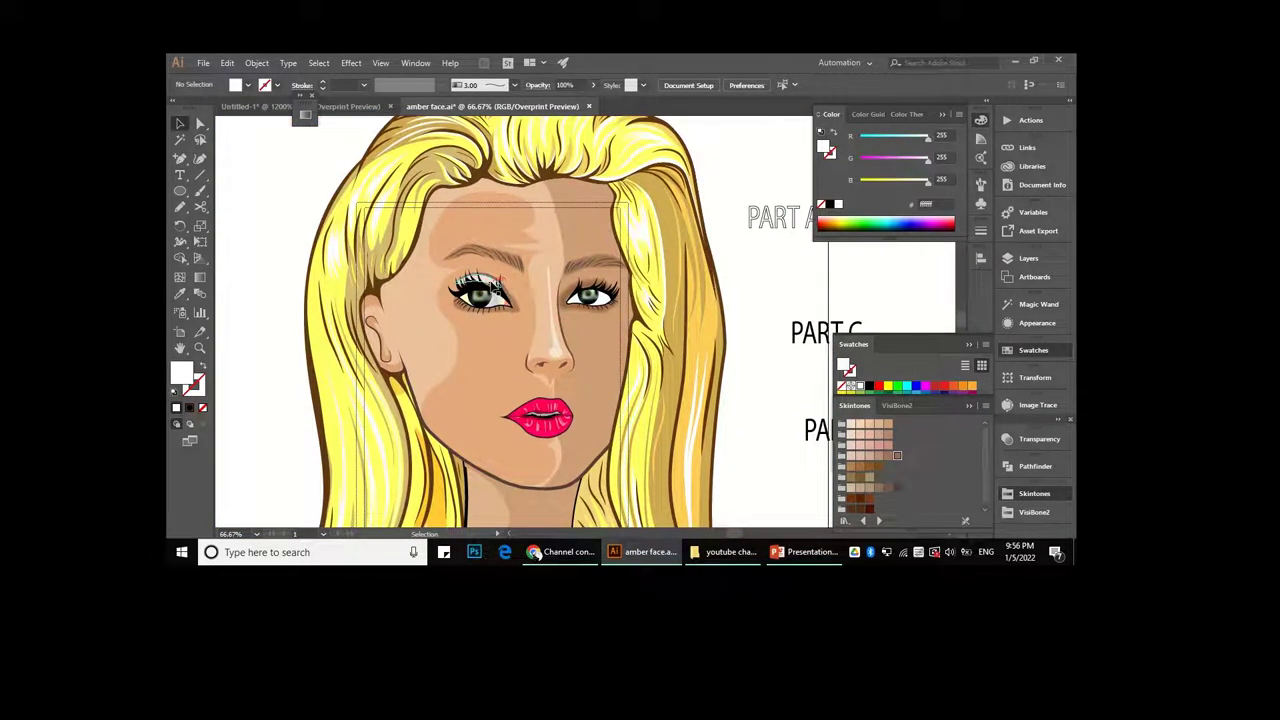
left_click(493, 287)
left_click(1028, 258)
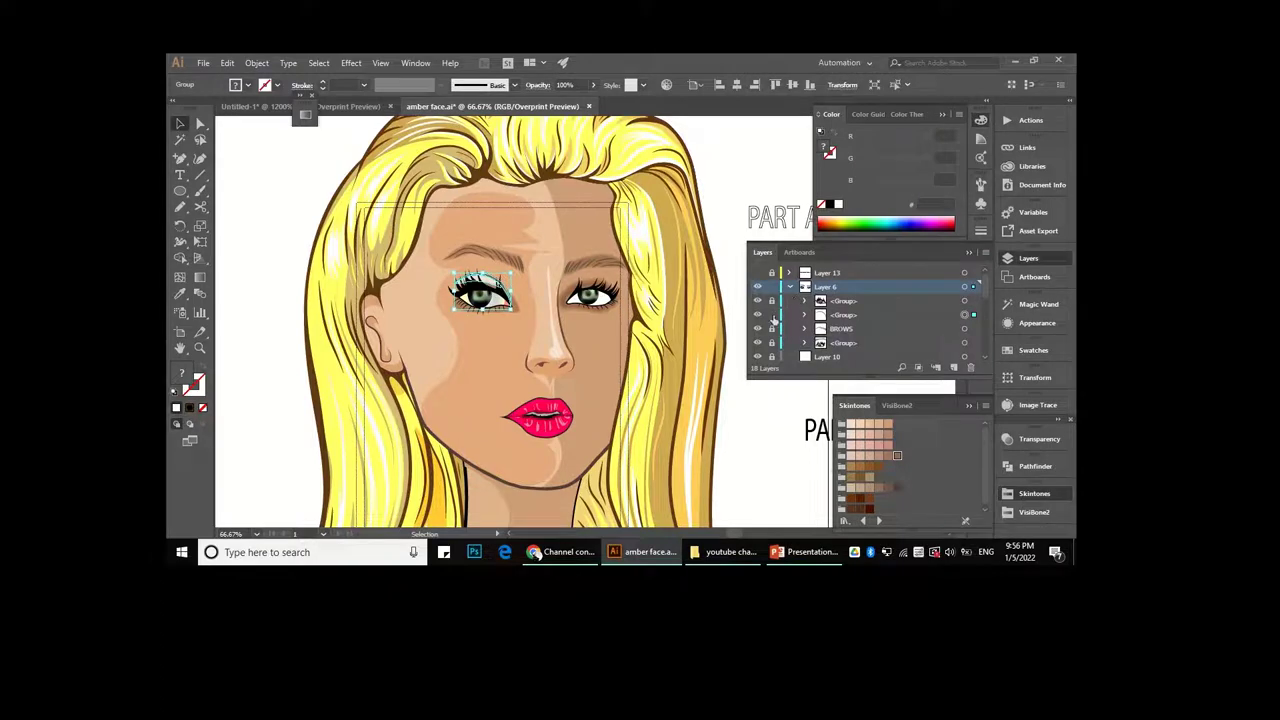
- Select the right eye's iris group
key("ctrl+shift+a")
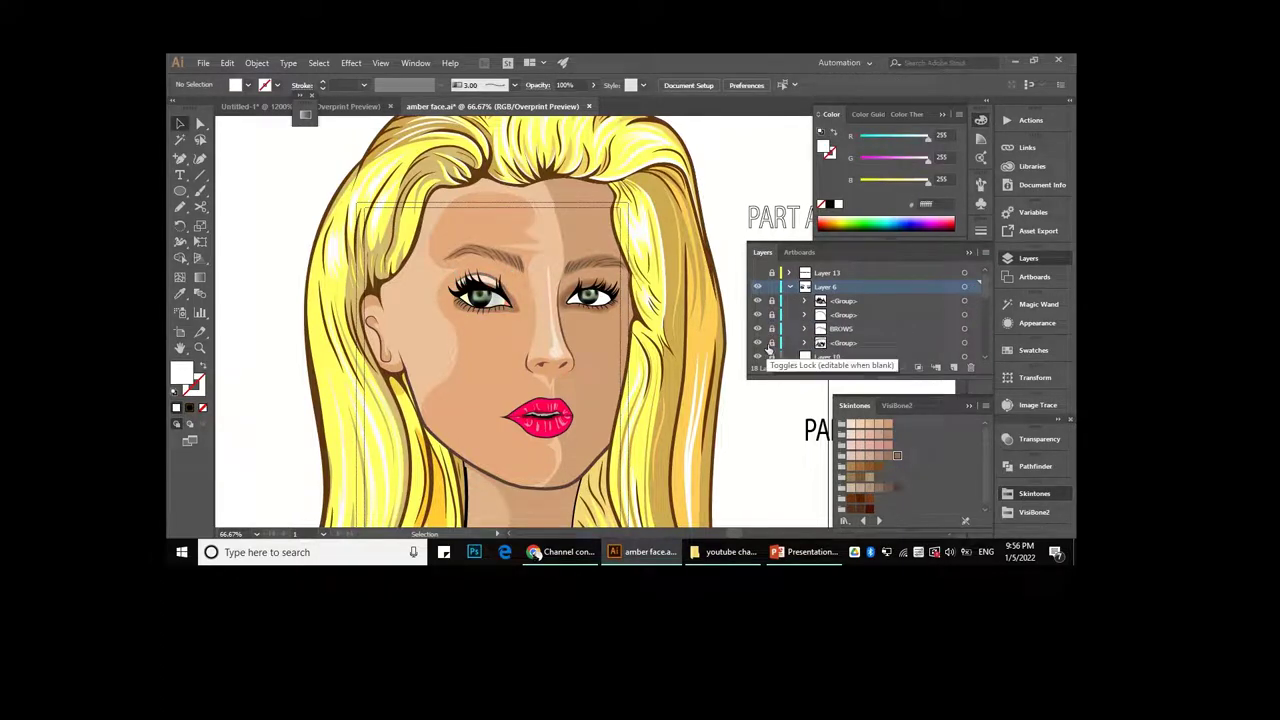
left_click(628, 287)
right_click(614, 294)
key("Escape")
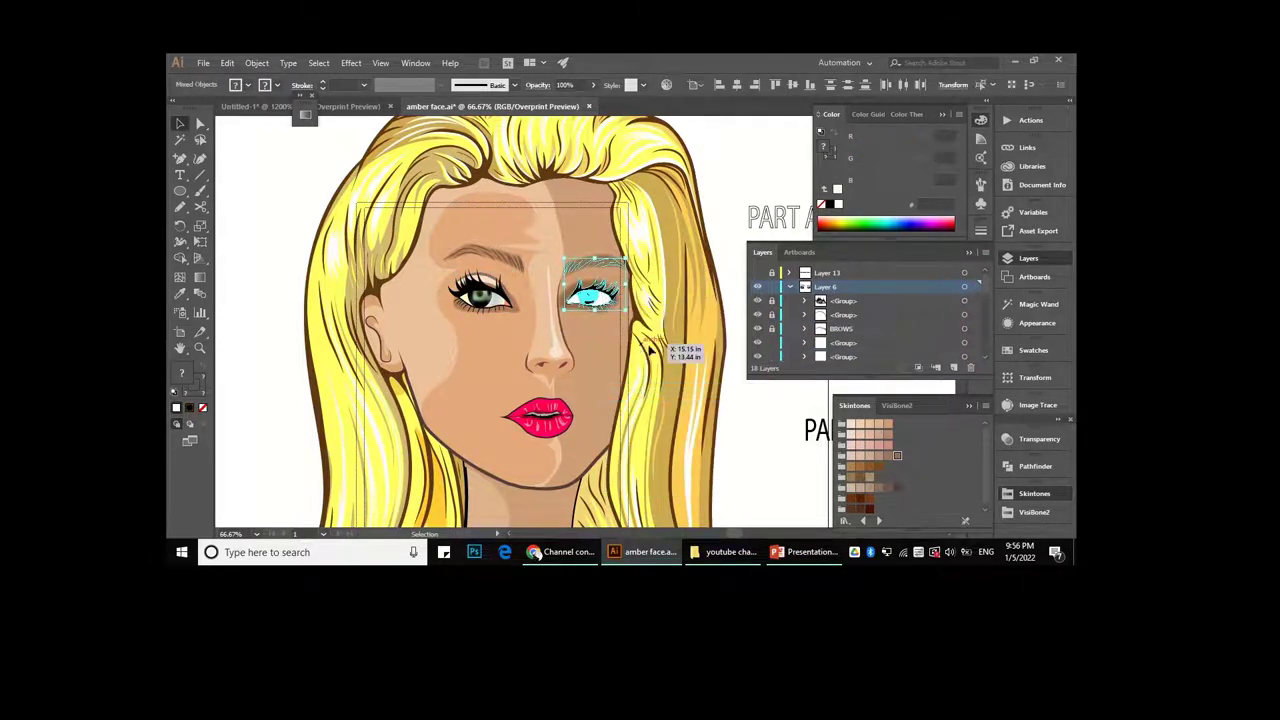
key("ctrl+shift+a")
scroll(667, 295, "up", 3)
left_click(506, 313)
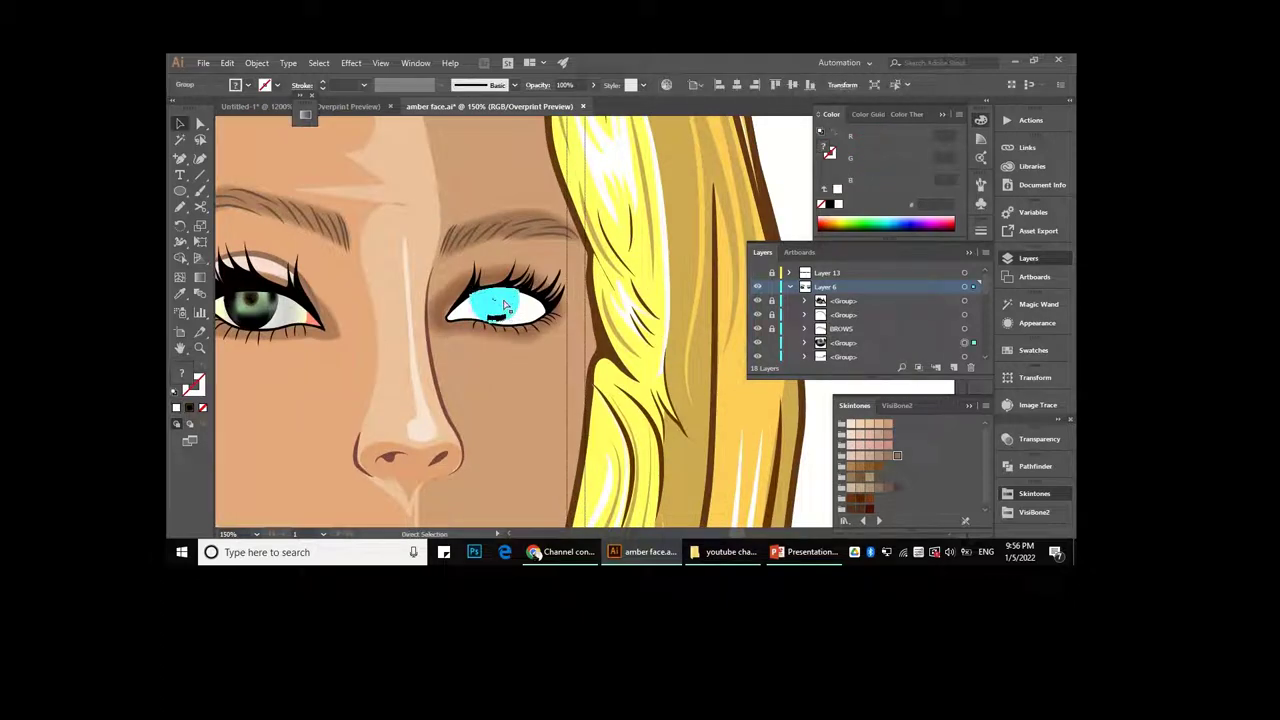
- Show the Pathfinder panel and the full Stroke settings
scroll(860, 333, "down", 2)
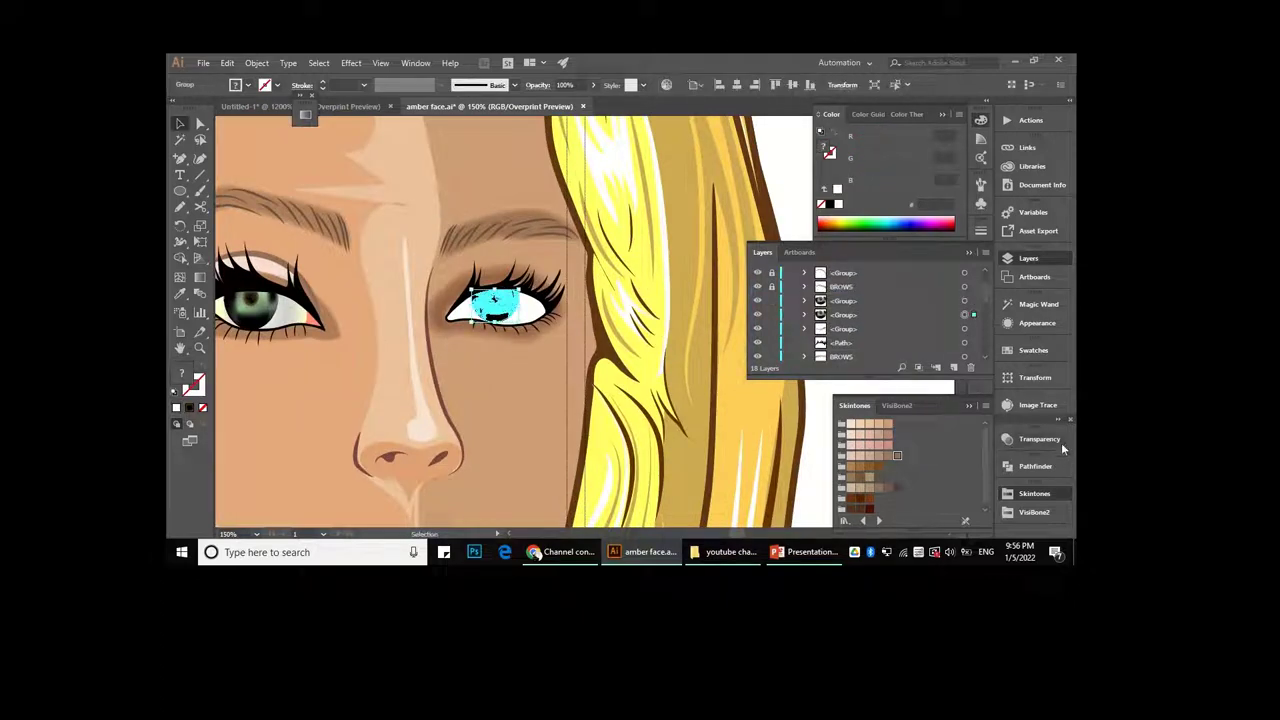
left_click(1040, 466)
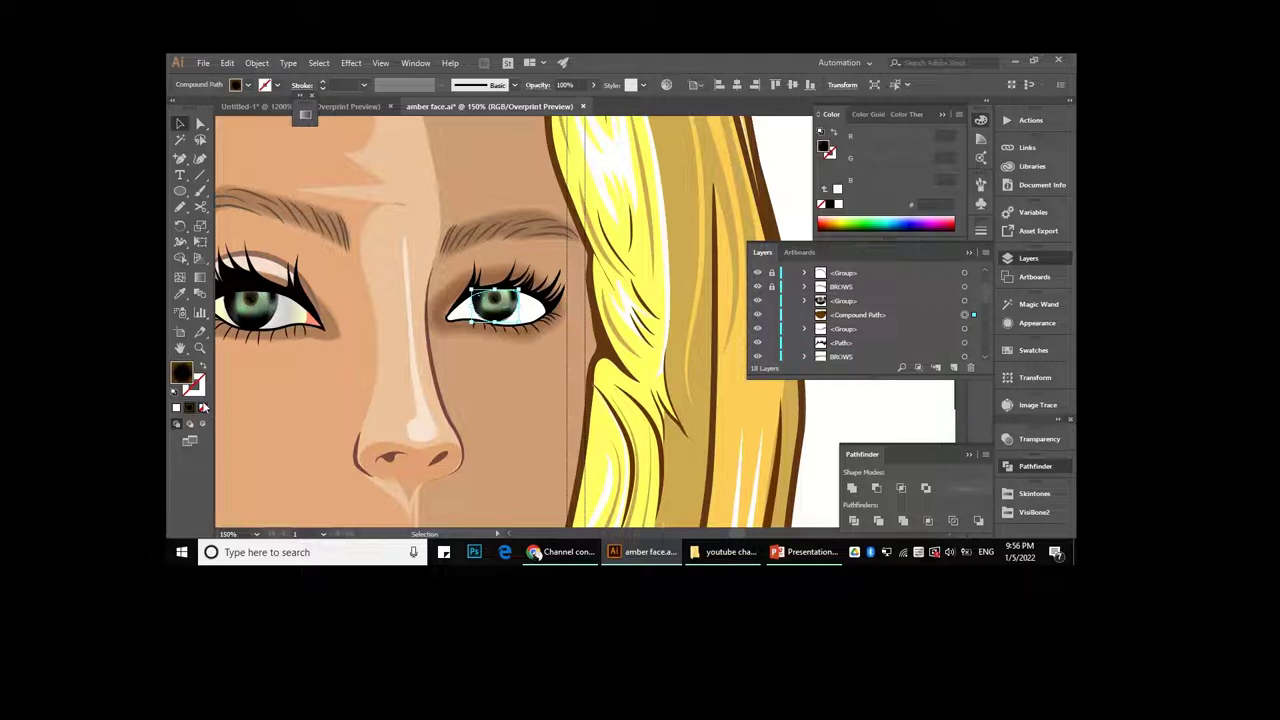
left_click(364, 84)
left_click(380, 172)
scroll(500, 300, "up", 5)
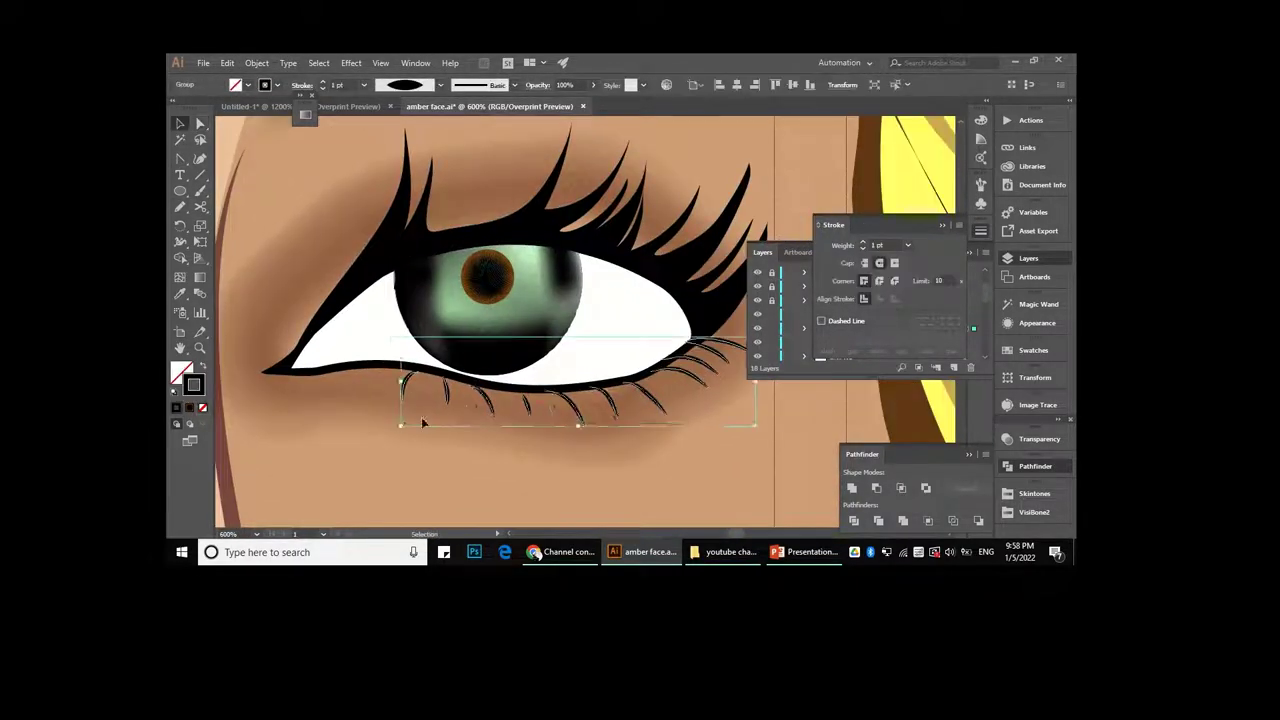
- Fill the right eye's inner-corner shape with red using Direct Selection
key("a")
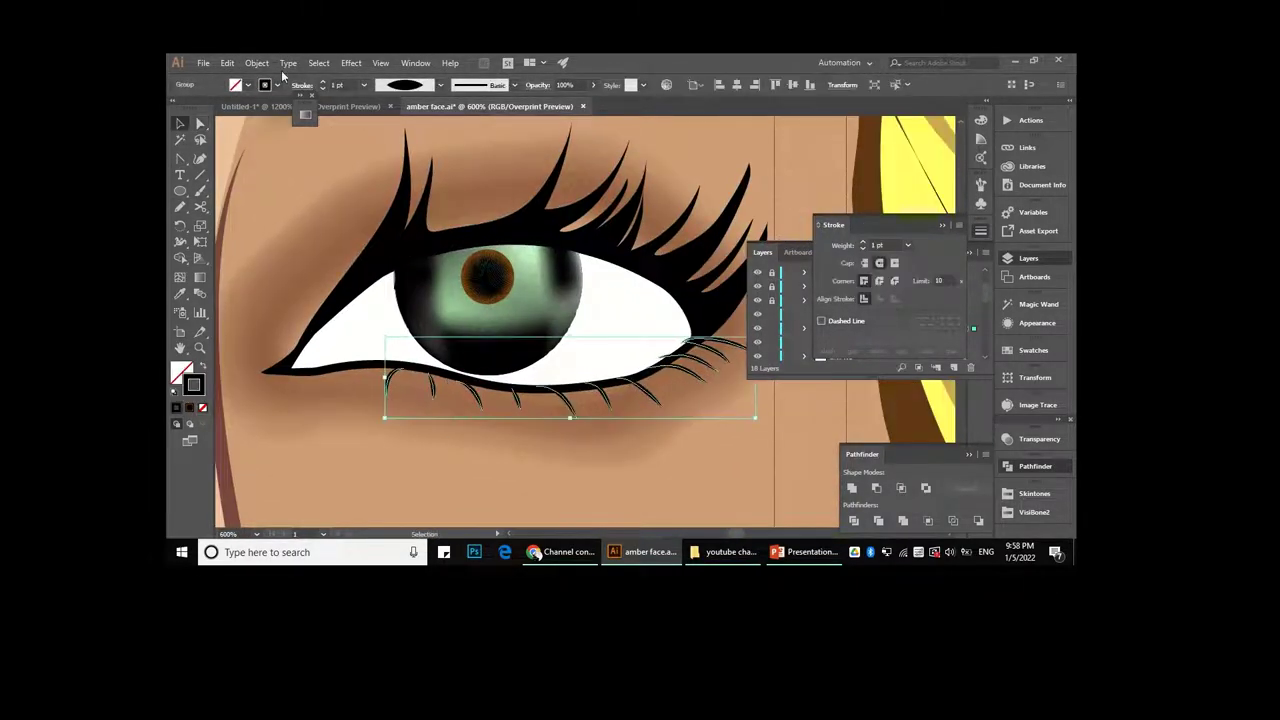
scroll(422, 423, "up", 5)
left_click(500, 430)
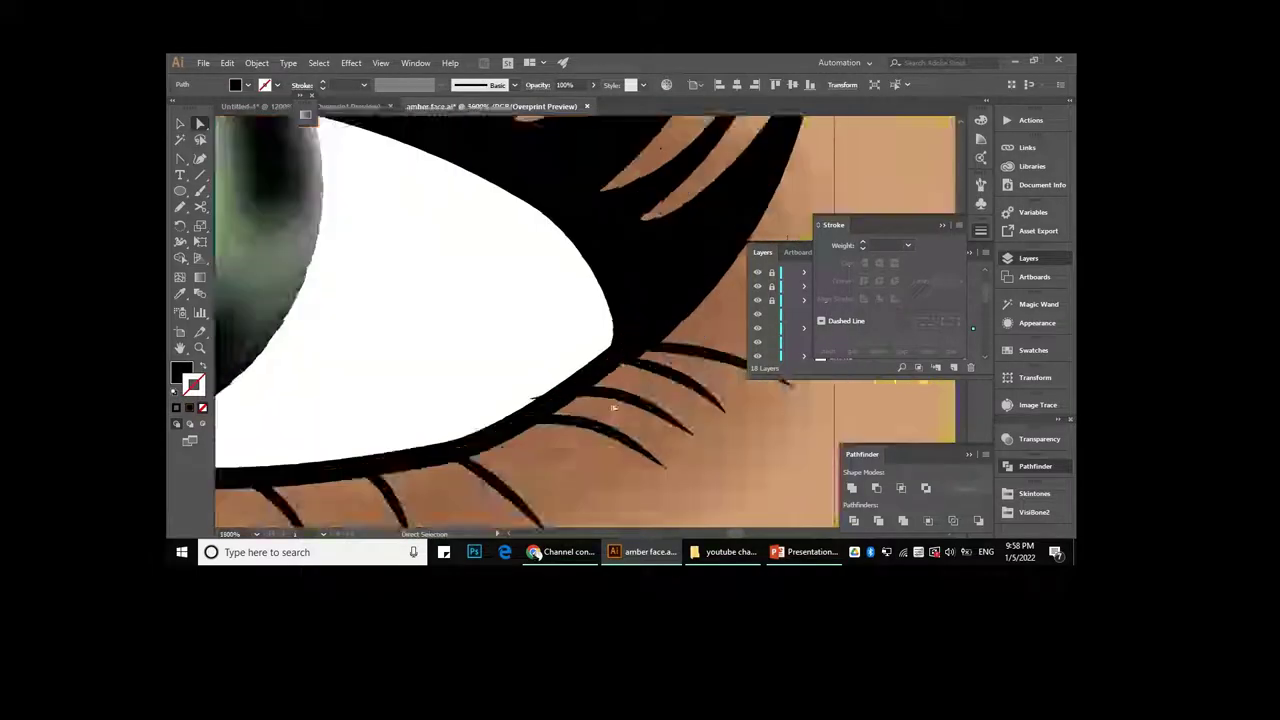
left_click(505, 345)
key("v")
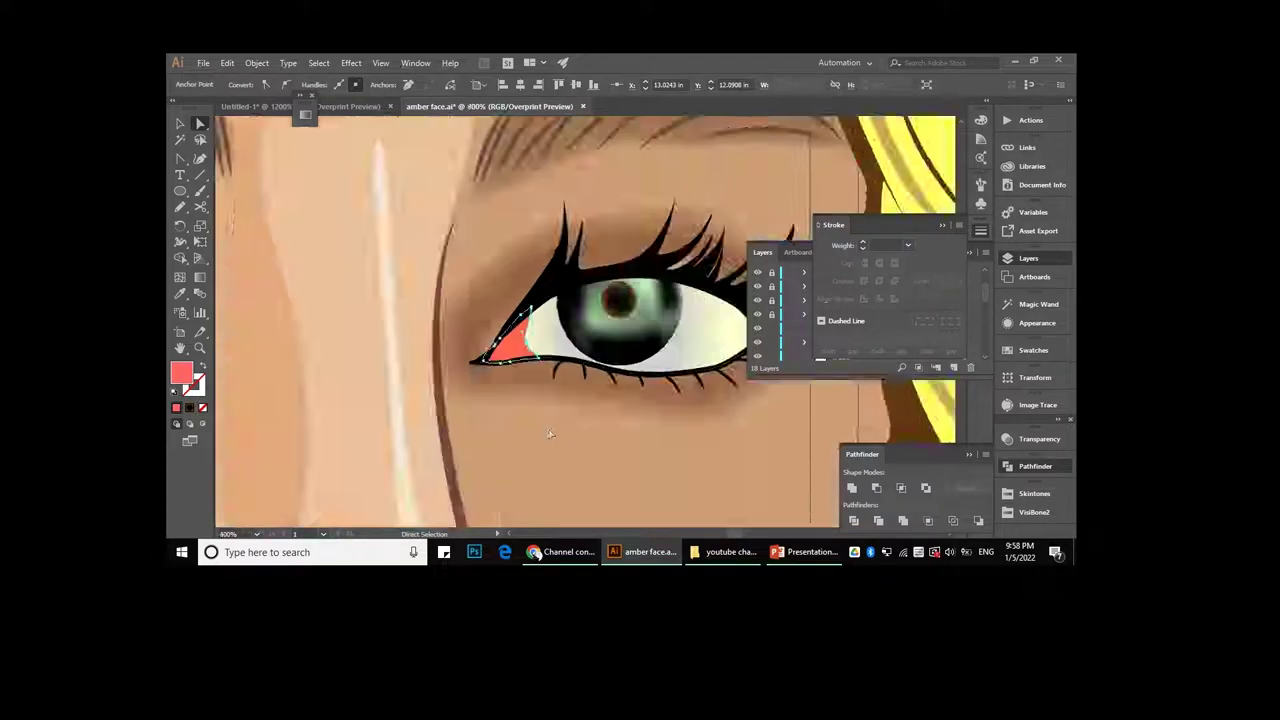
- Zoom out and select the eye-corner artwork, then bring up its transform options for mirroring
key("ctrl+shift+a")
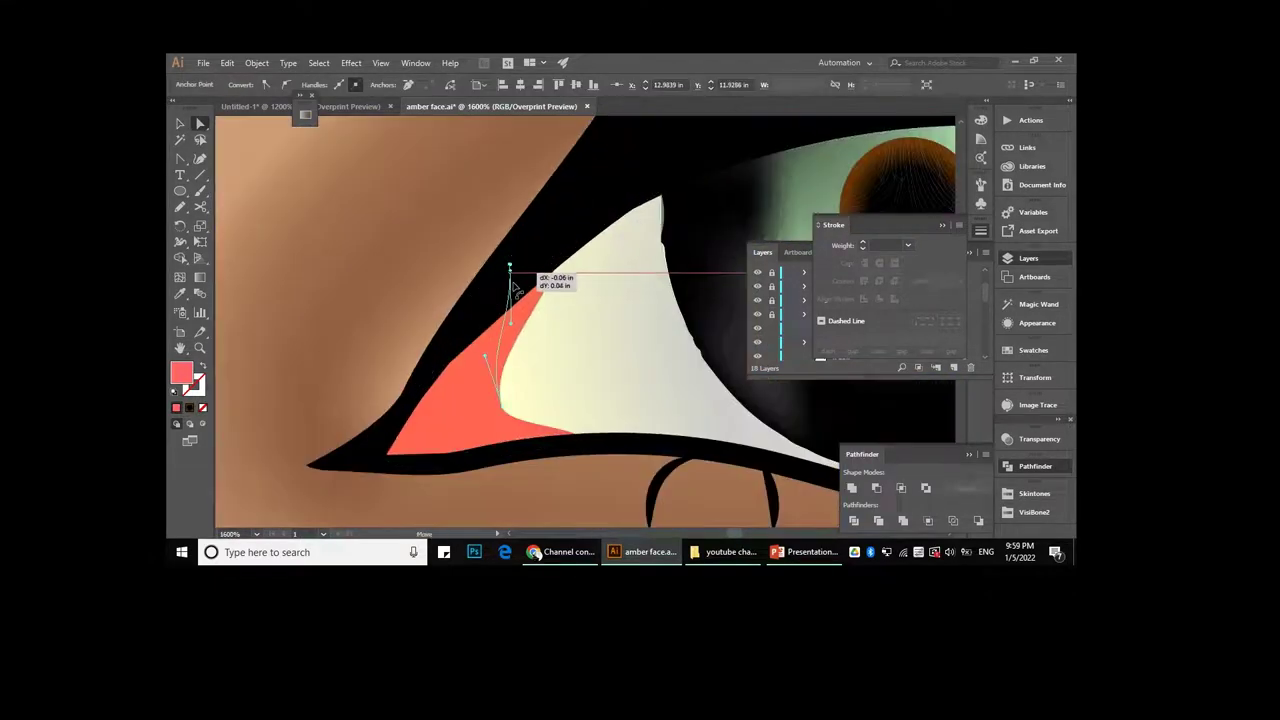
scroll(562, 306, "down", 6)
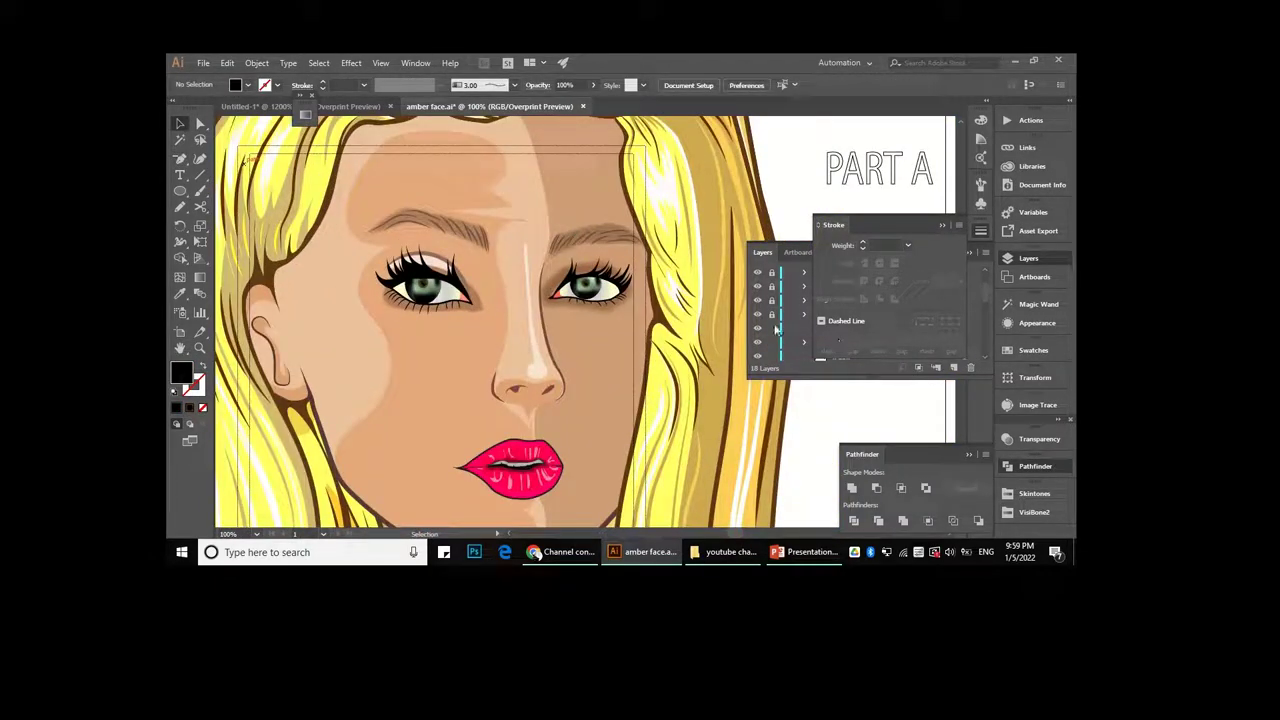
left_click(790, 287)
scroll(638, 302, "up", 5)
right_click(638, 302)
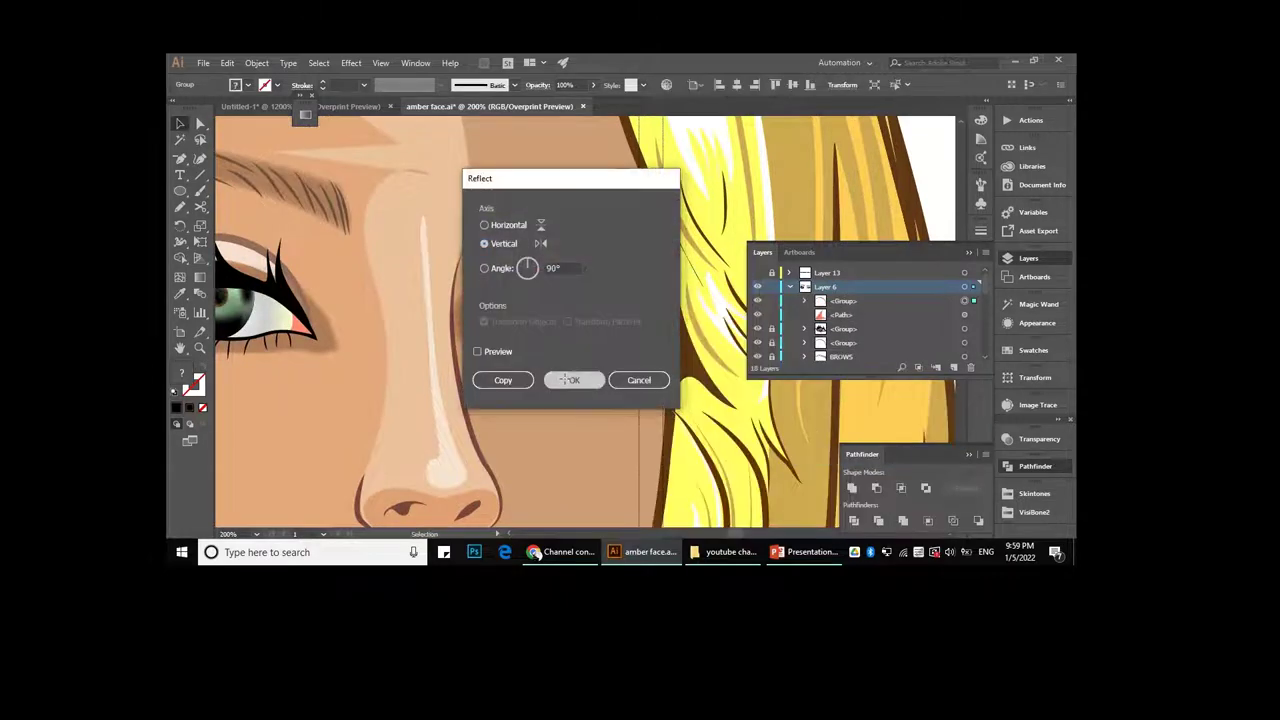
- Zoom in on the eye area of the face
scroll(614, 313, "up", 2)
key("ctrl+a")
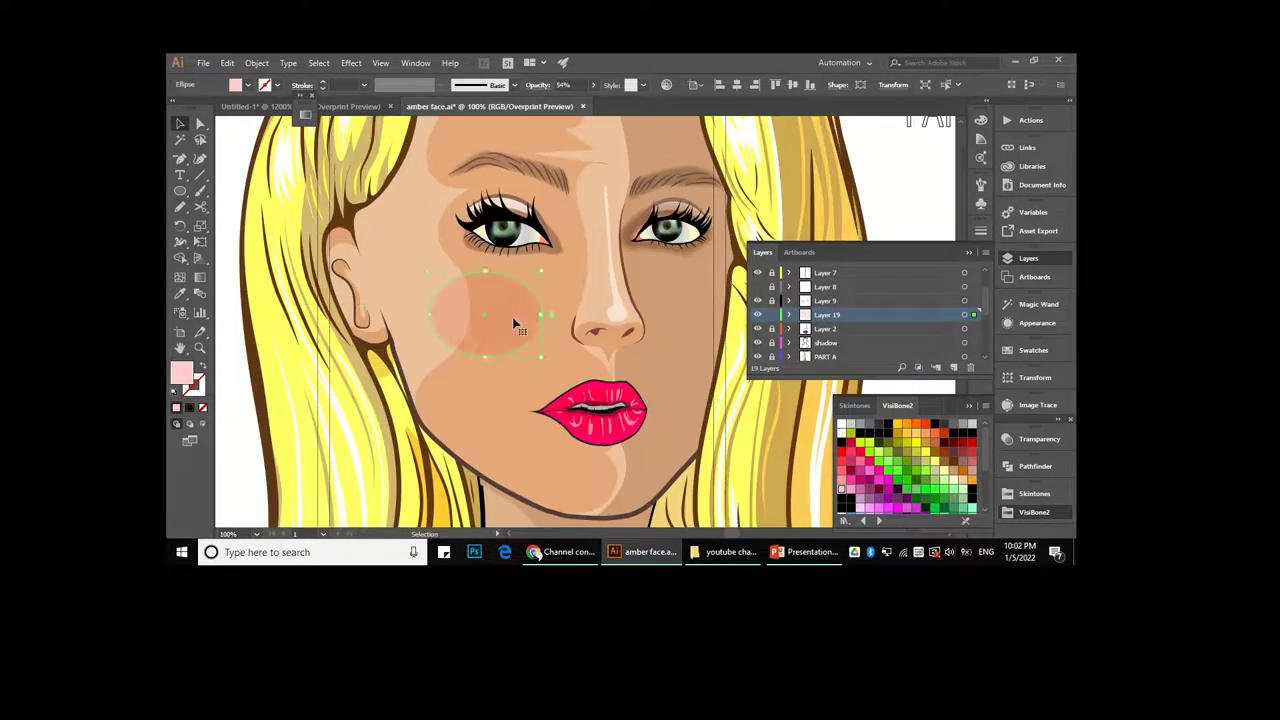
- Apply a Radial Blur to the blush ellipse and recolour it a darker pink
left_click(351, 63)
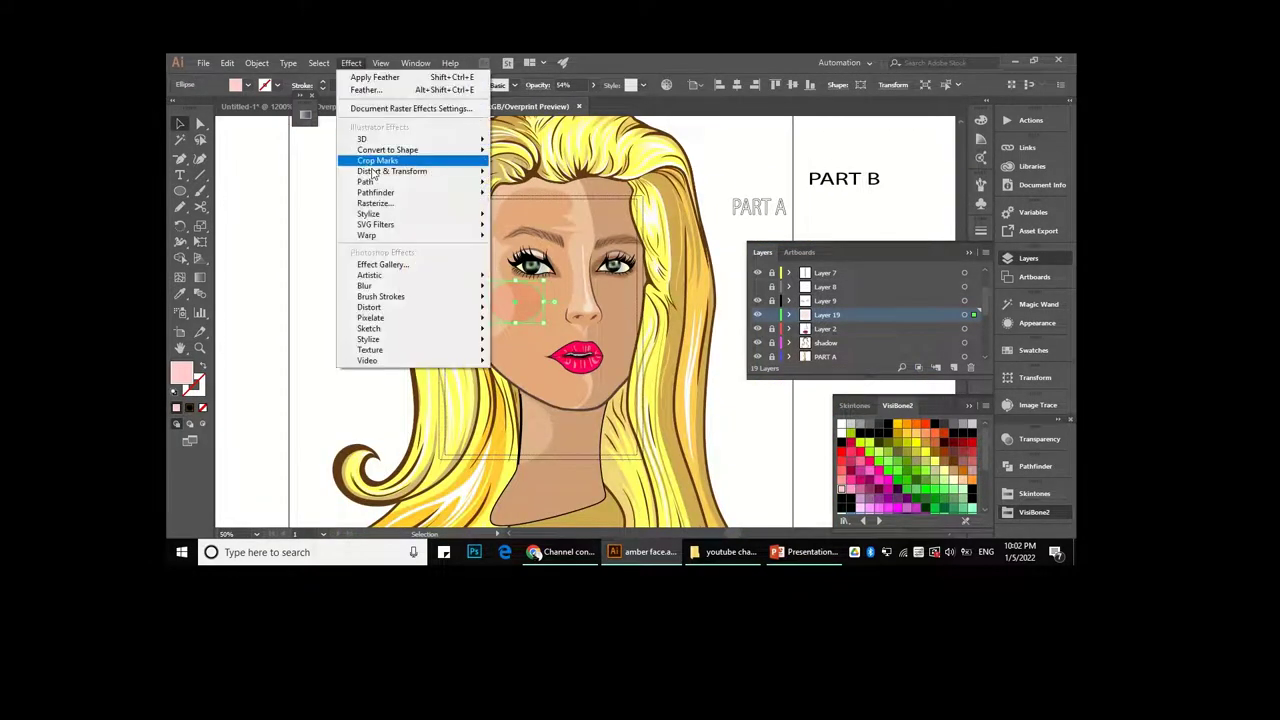
mouse_move(365, 286)
left_click(562, 307)
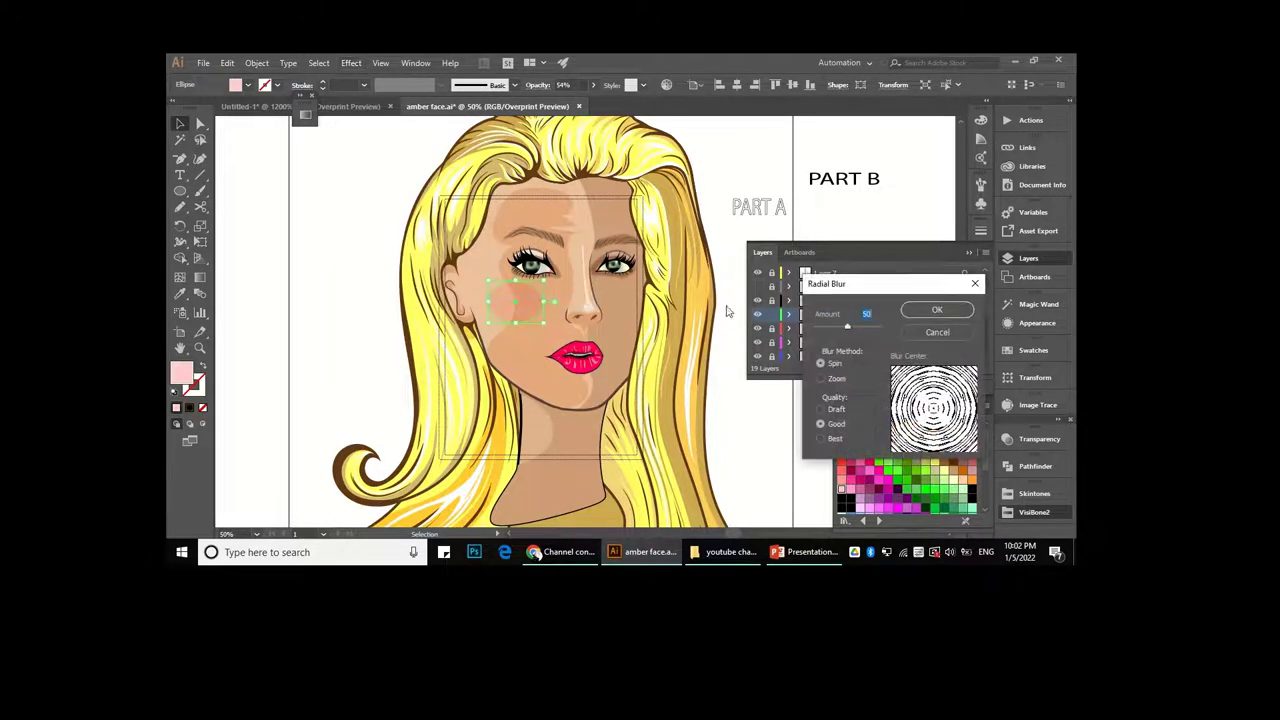
left_click(950, 315)
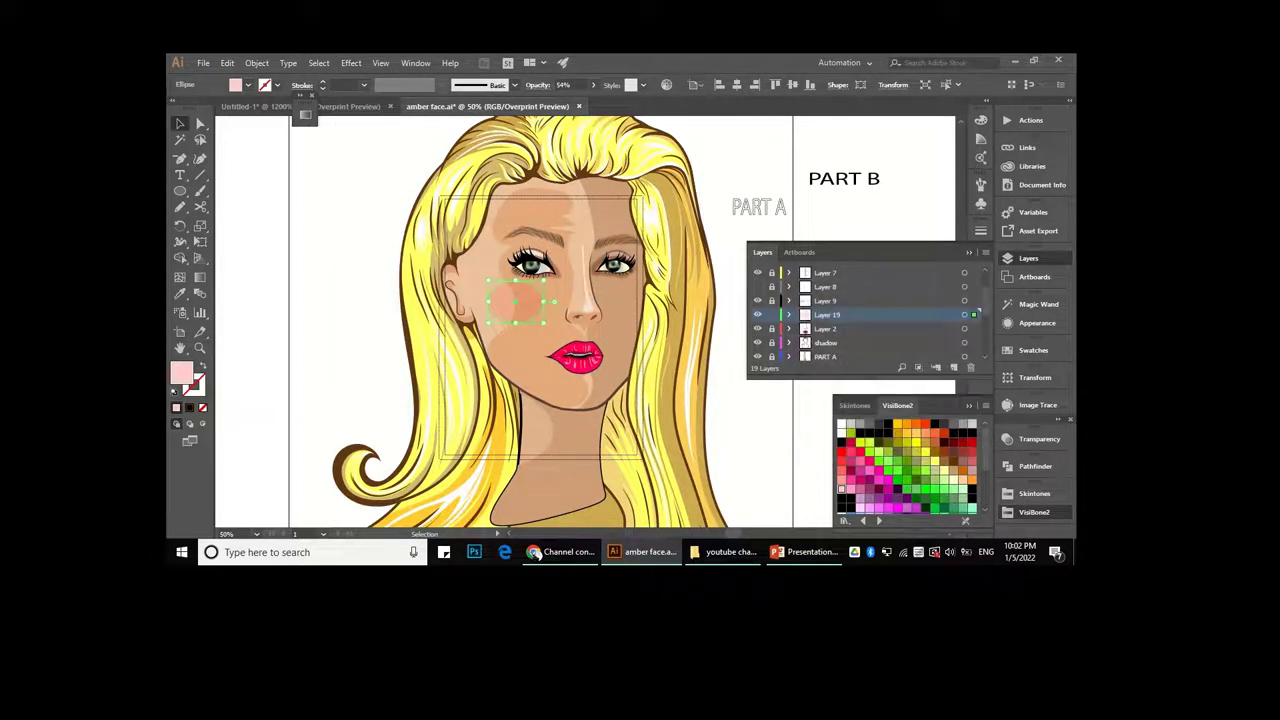
scroll(518, 305, "up", 2)
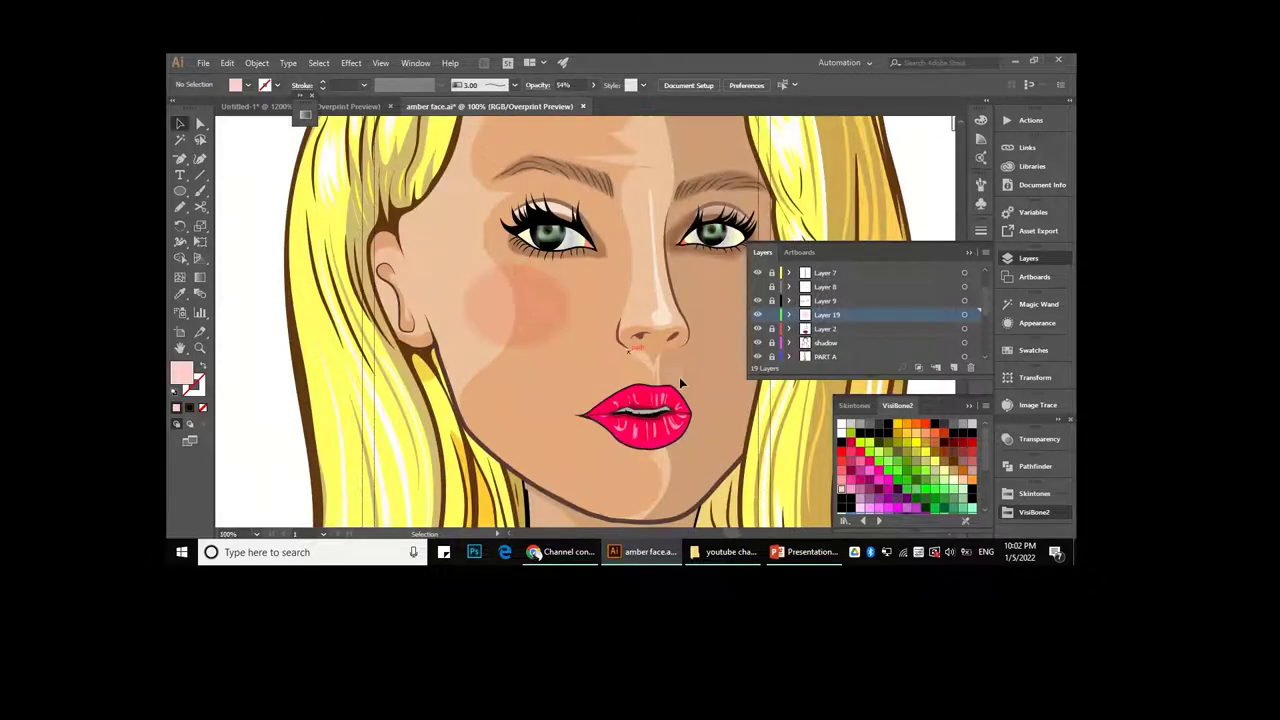
left_click(862, 488)
- Switch selection tools and navigate the face to place the matching blush on the right cheek
scroll(454, 357, "down", 2)
scroll(454, 357, "up", 1)
scroll(454, 357, "down", 1)
key("a")
key("ctrl+shift+a")
scroll(490, 302, "up", 2)
key("v")
key("ctrl+shift+a")
scroll(474, 393, "down", 3)
scroll(500, 360, "up", 2)
scroll(553, 337, "down", 2)
scroll(553, 337, "up", 2)
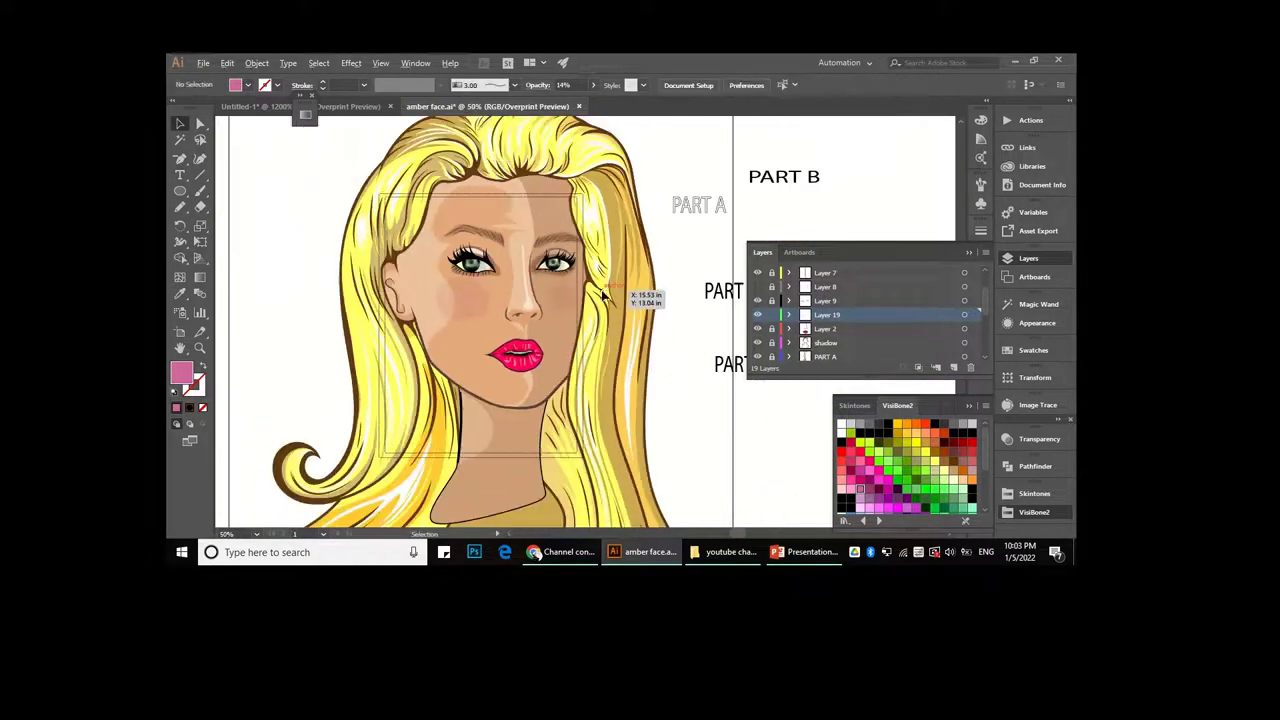
scroll(600, 300, "down", 2)
scroll(645, 220, "up", 3)
- Sketch white freehand sheen highlights on the forehead, undoing a stray stroke
key("n")
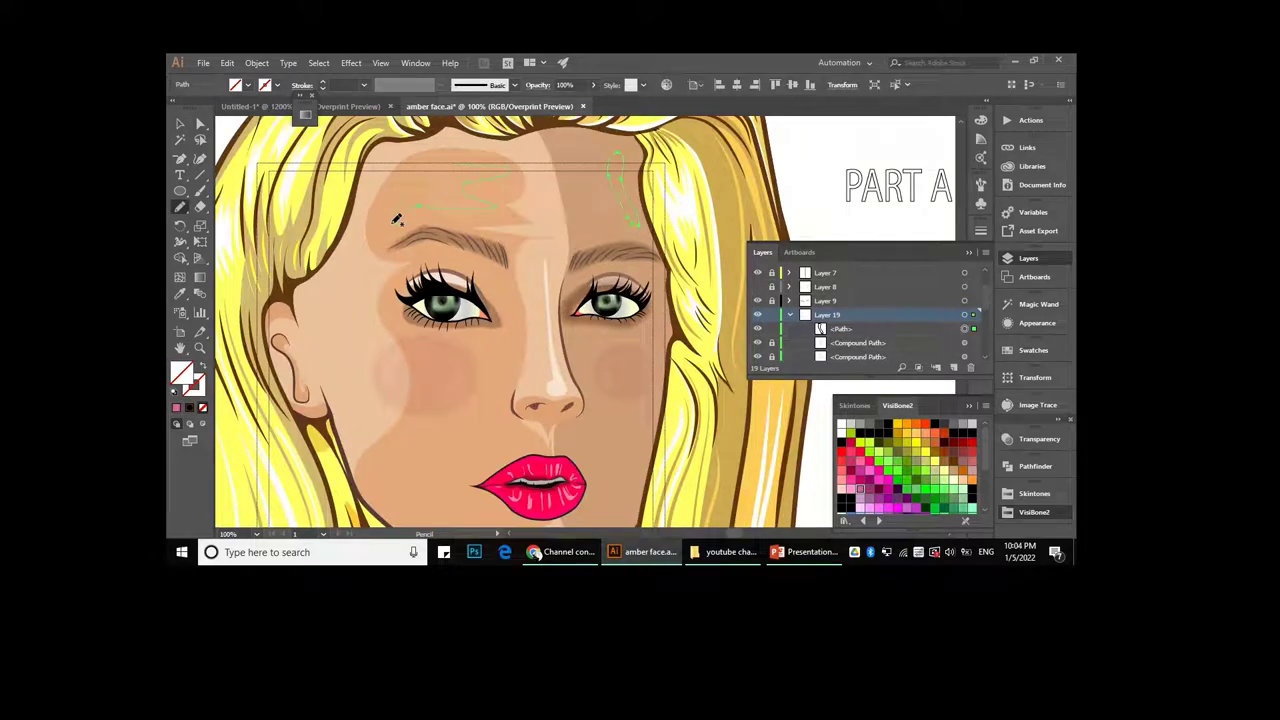
scroll(423, 200, "down", 3)
scroll(560, 380, "down", 2)
key("ctrl+z")
scroll(520, 350, "up", 1)
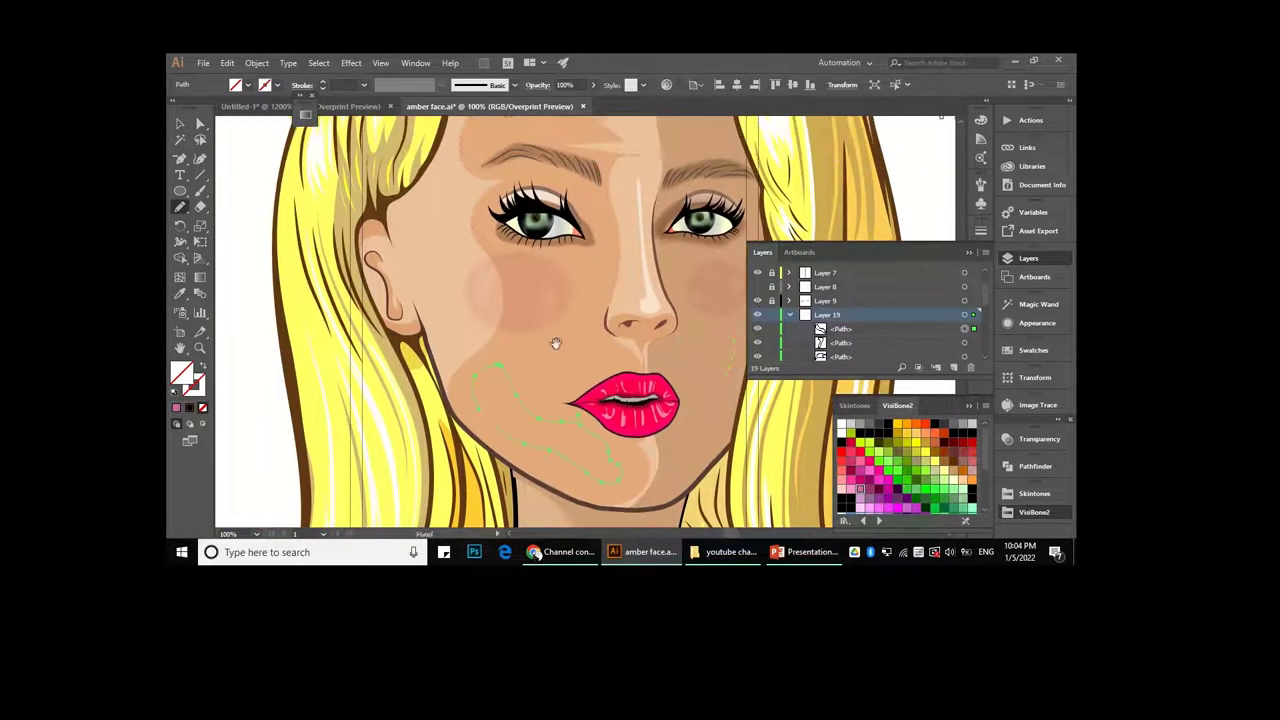
scroll(457, 300, "up", 2)
scroll(475, 373, "down", 4)
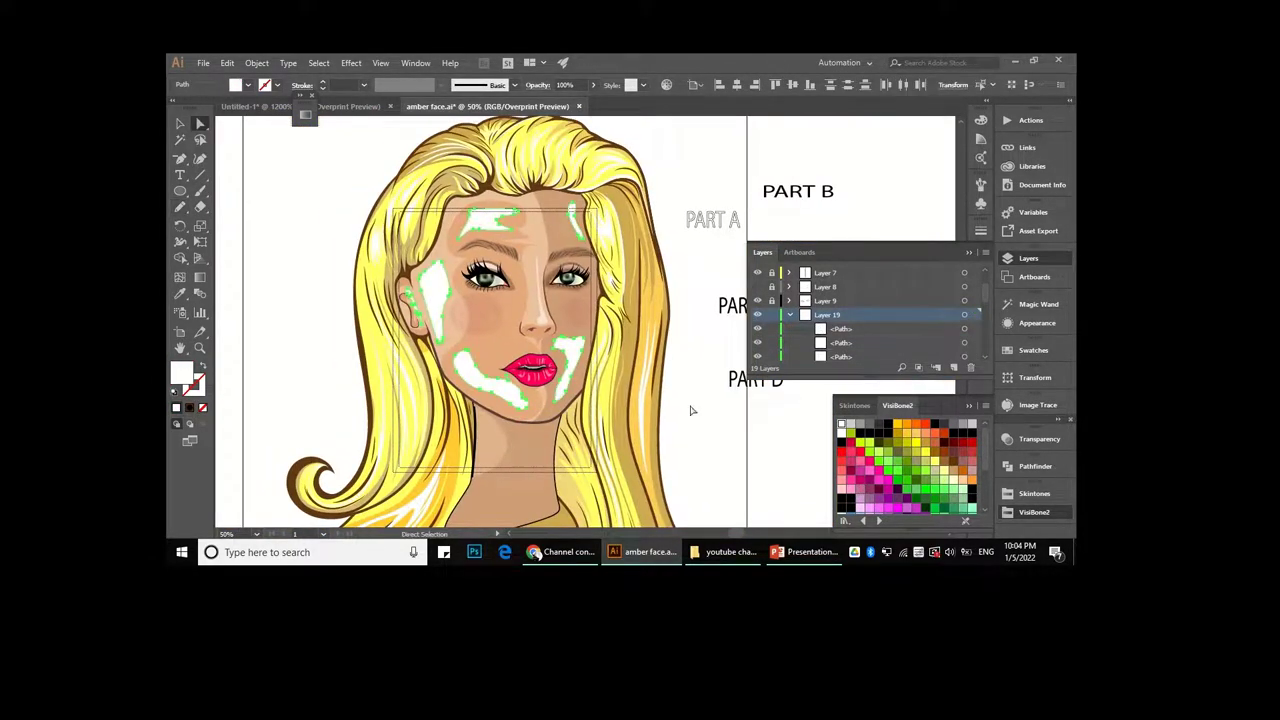
scroll(475, 373, "up", 2)
scroll(489, 386, "down", 1)
- Add more faint white highlights over the temple, cheek and jaw
key("a")
scroll(489, 386, "down", 1)
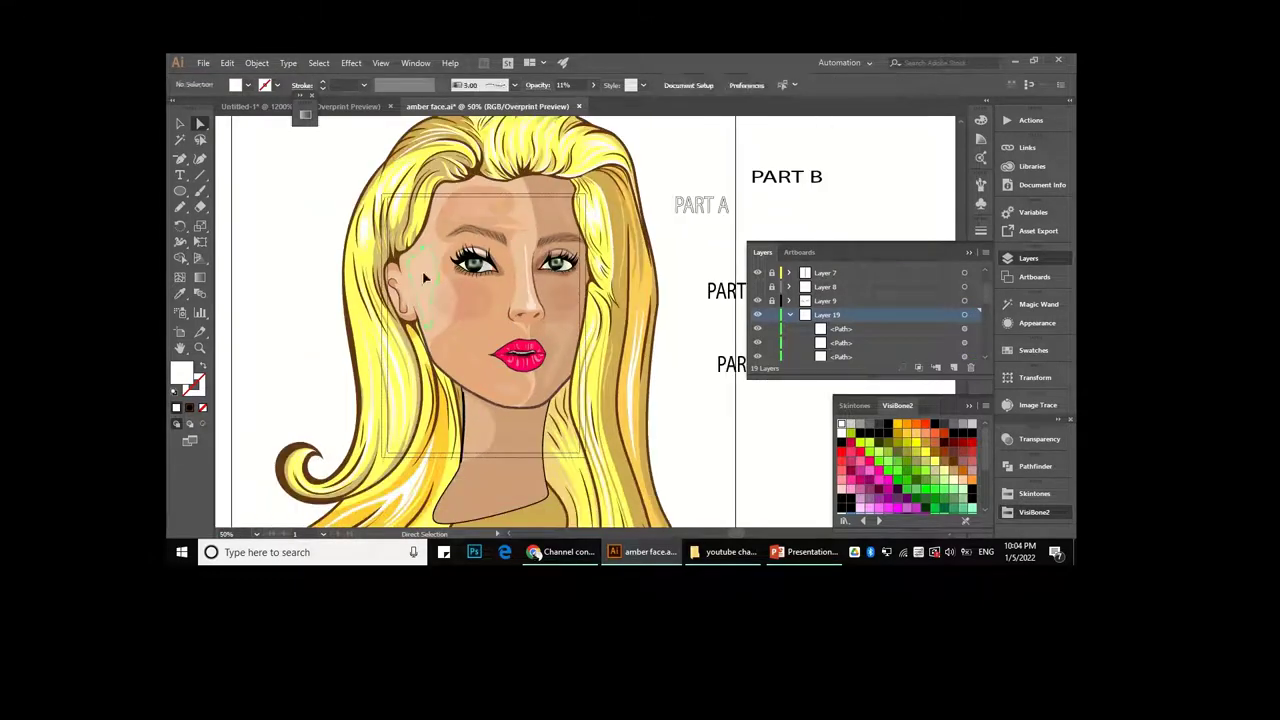
scroll(489, 386, "up", 2)
key("v")
key("ctrl+z")
scroll(560, 300, "down", 2)
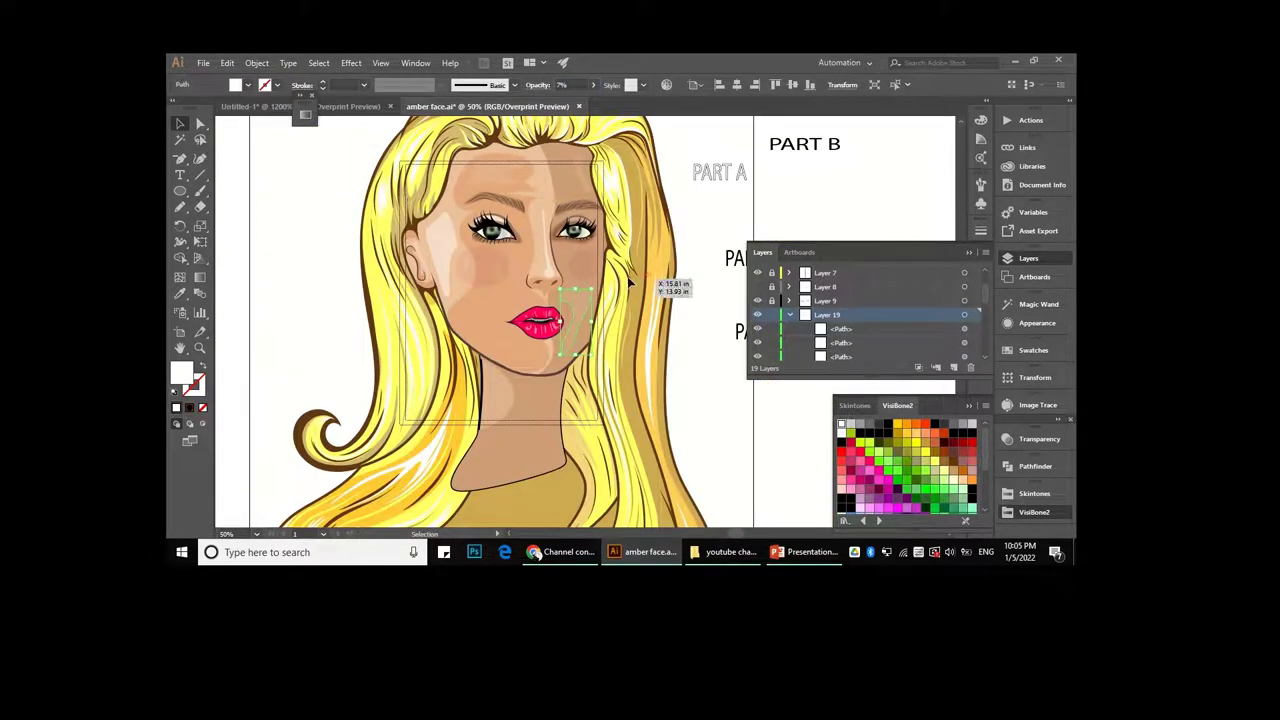
key("n")
scroll(637, 240, "up", 1)
scroll(604, 256, "up", 1)
scroll(560, 318, "up", 3)
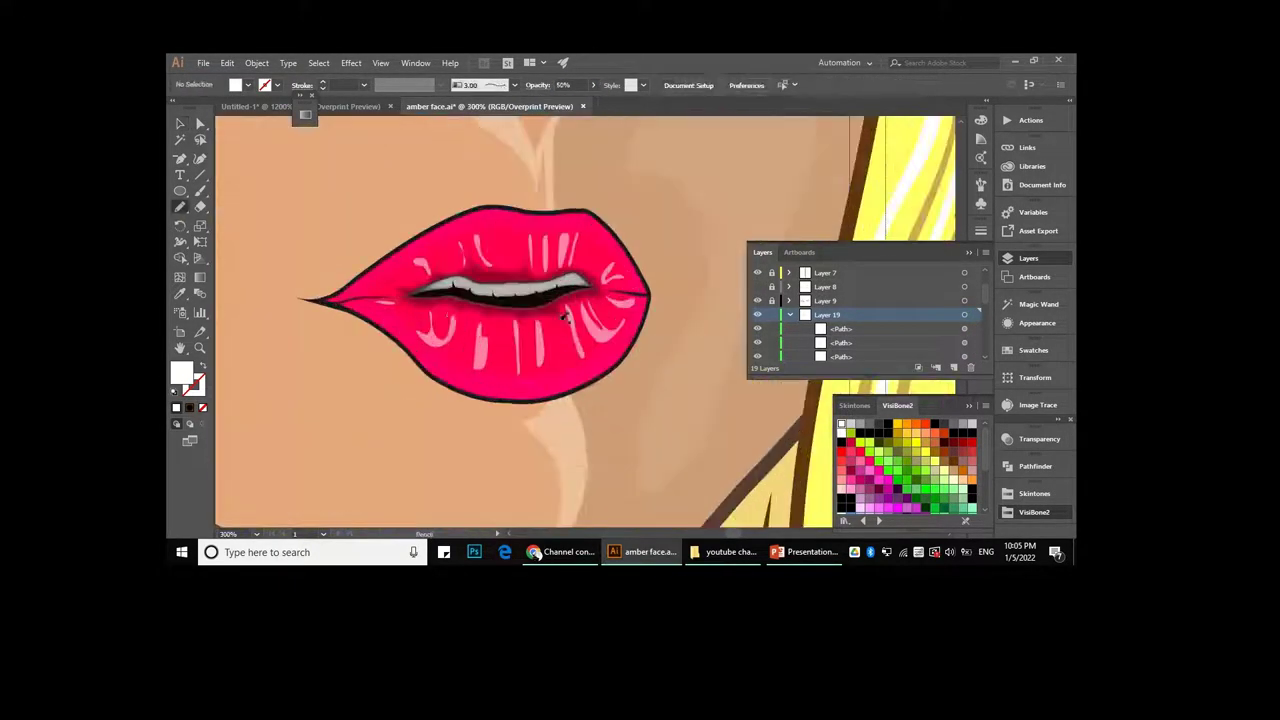
- Draw white gloss highlight shapes on the lower and upper lips
scroll(423, 323, "up", 2)
left_click_drag(590, 240, 665, 330)
scroll(674, 249, "left", 1)
left_click_drag(435, 250, 481, 230)
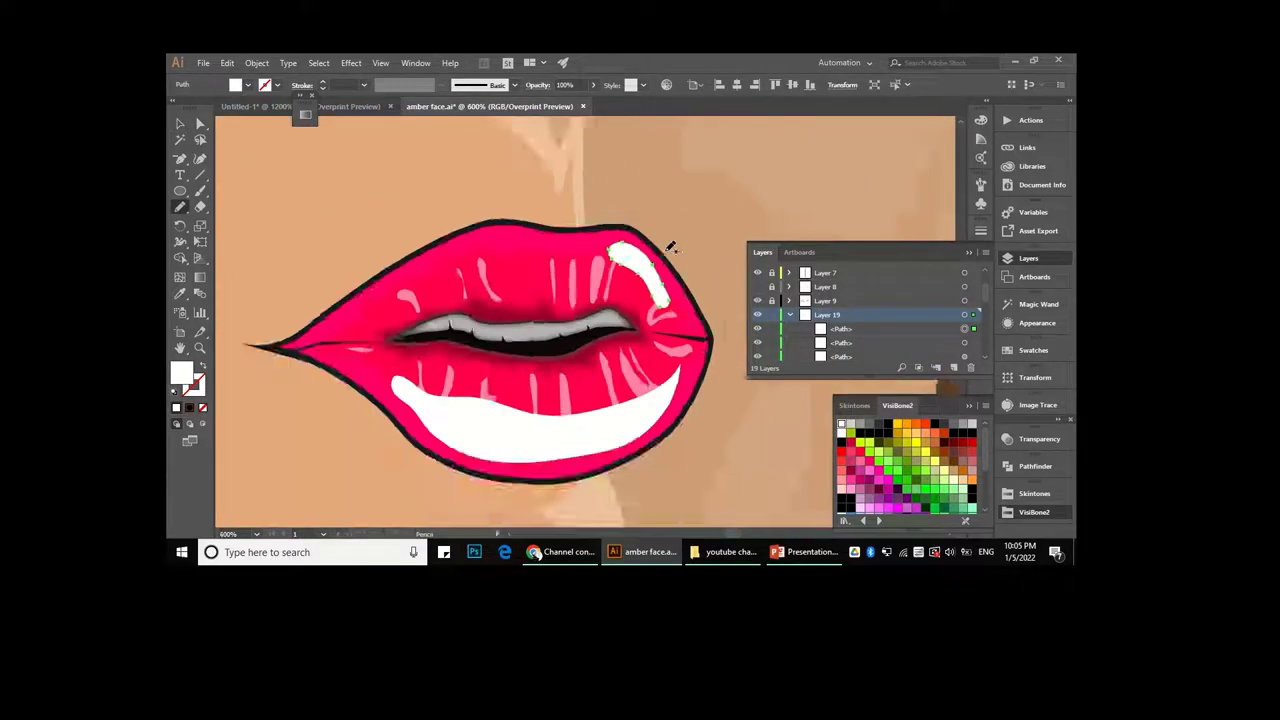
scroll(481, 230, "down", 2)
scroll(481, 230, "down", 1)
- Adjust the lips' opacity and rename Layer 19 to 'white highlight'
key("v")
left_click(580, 240)
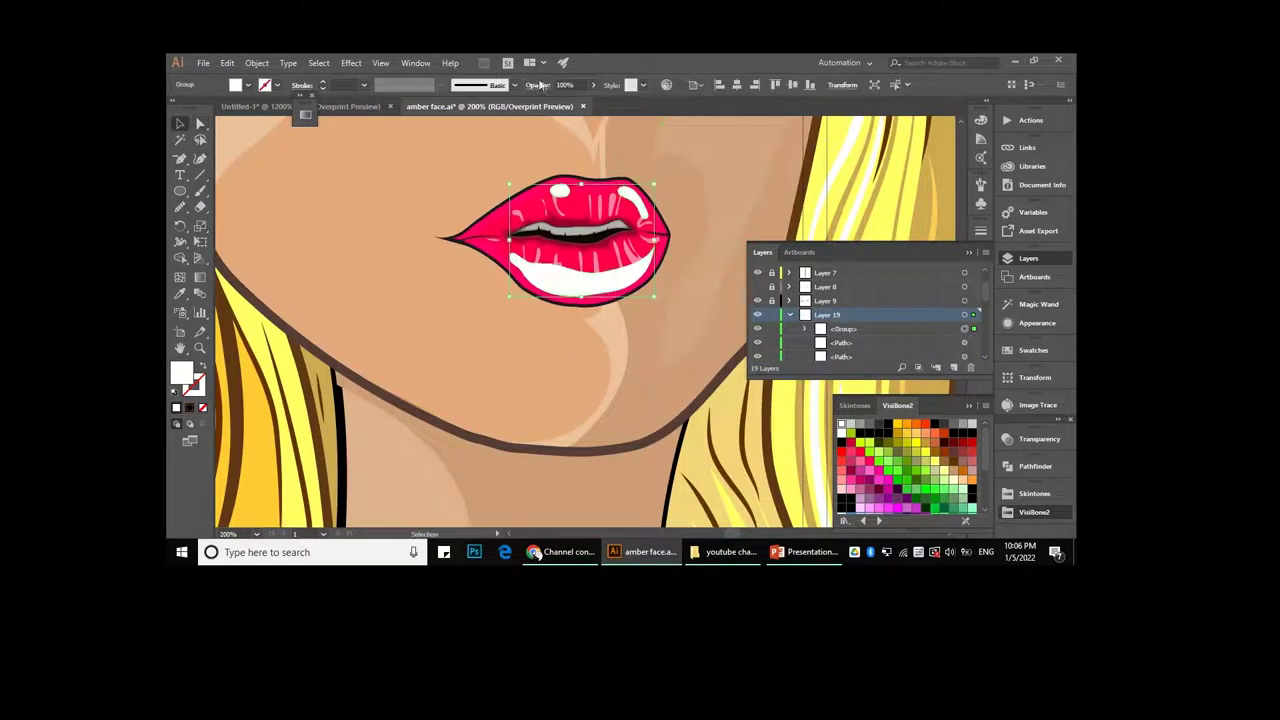
left_click(537, 84)
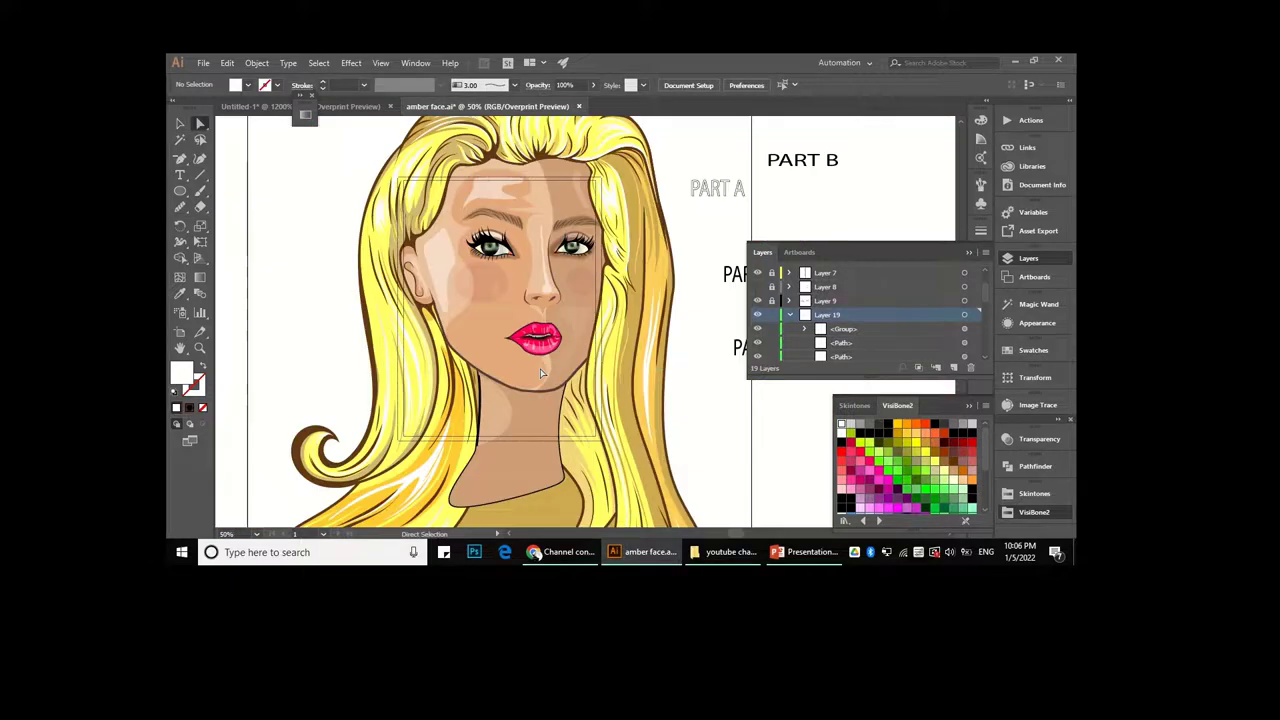
key("ctrl+0")
double_click(828, 314)
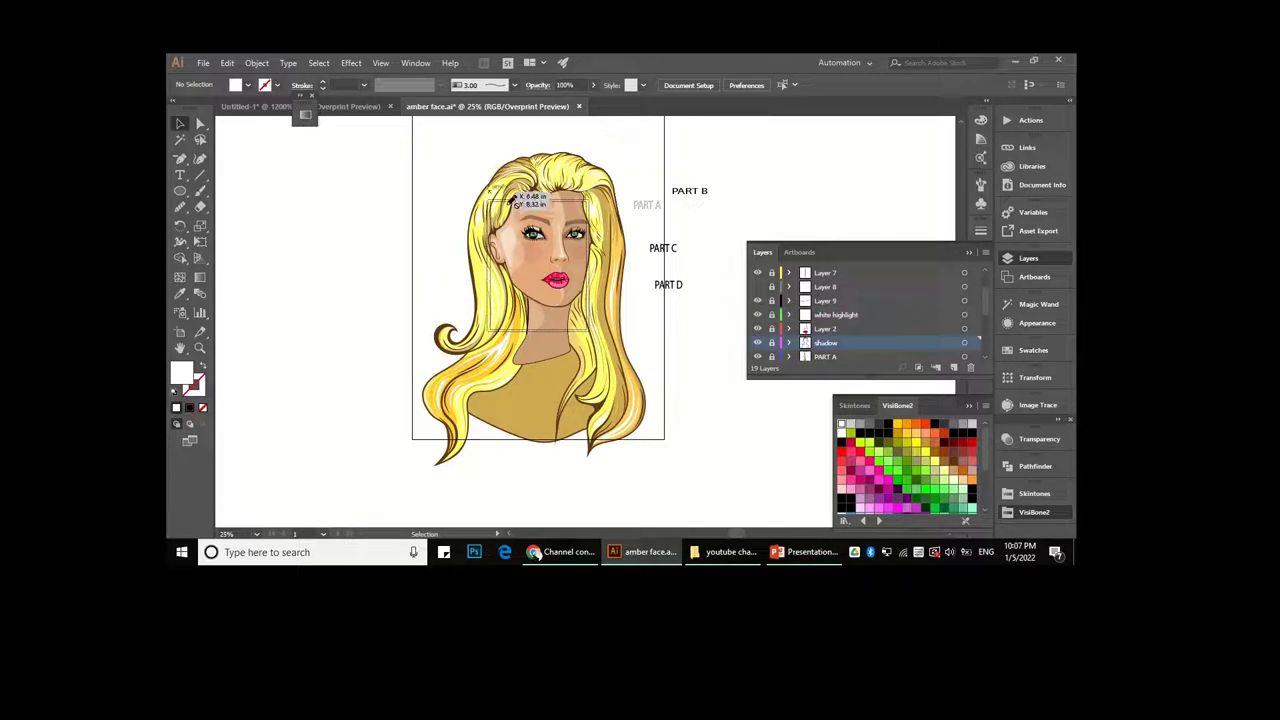
- Navigate the full portrait and select the PART A hair-strand artwork
key("ctrl+plus")
key("ctrl+plus")
key("ctrl+plus")
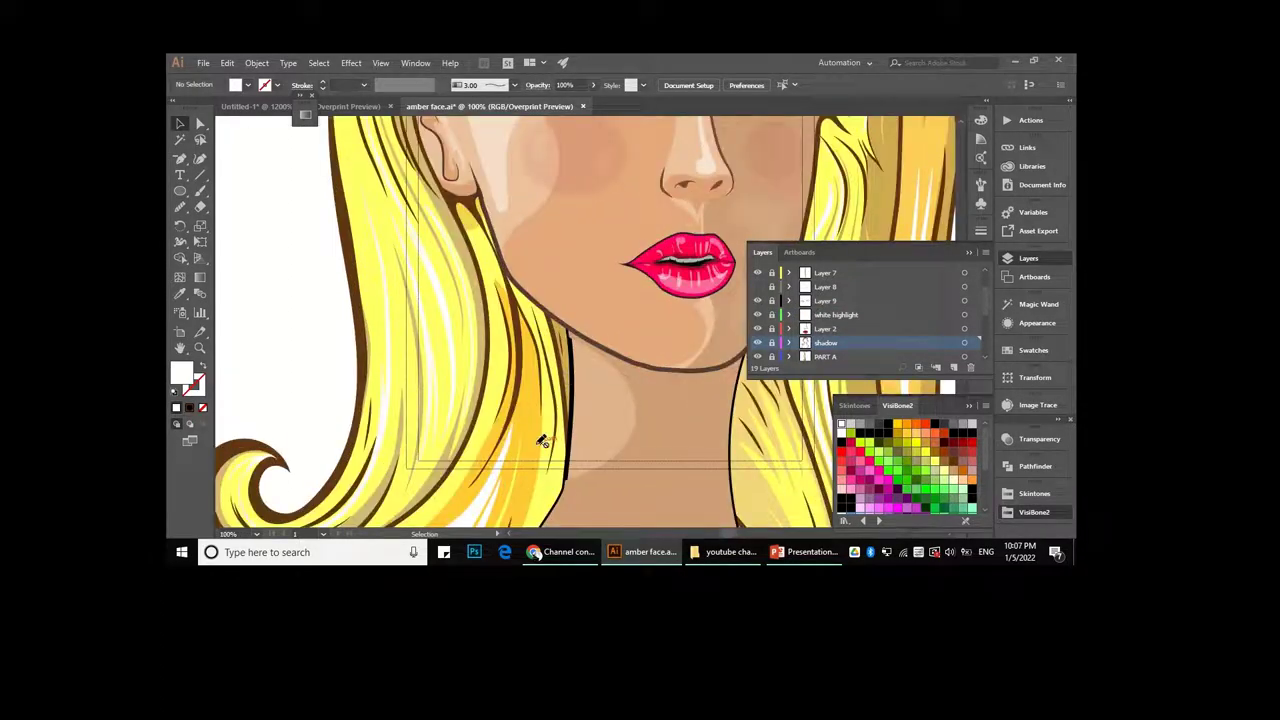
scroll(790, 340, "down", 2)
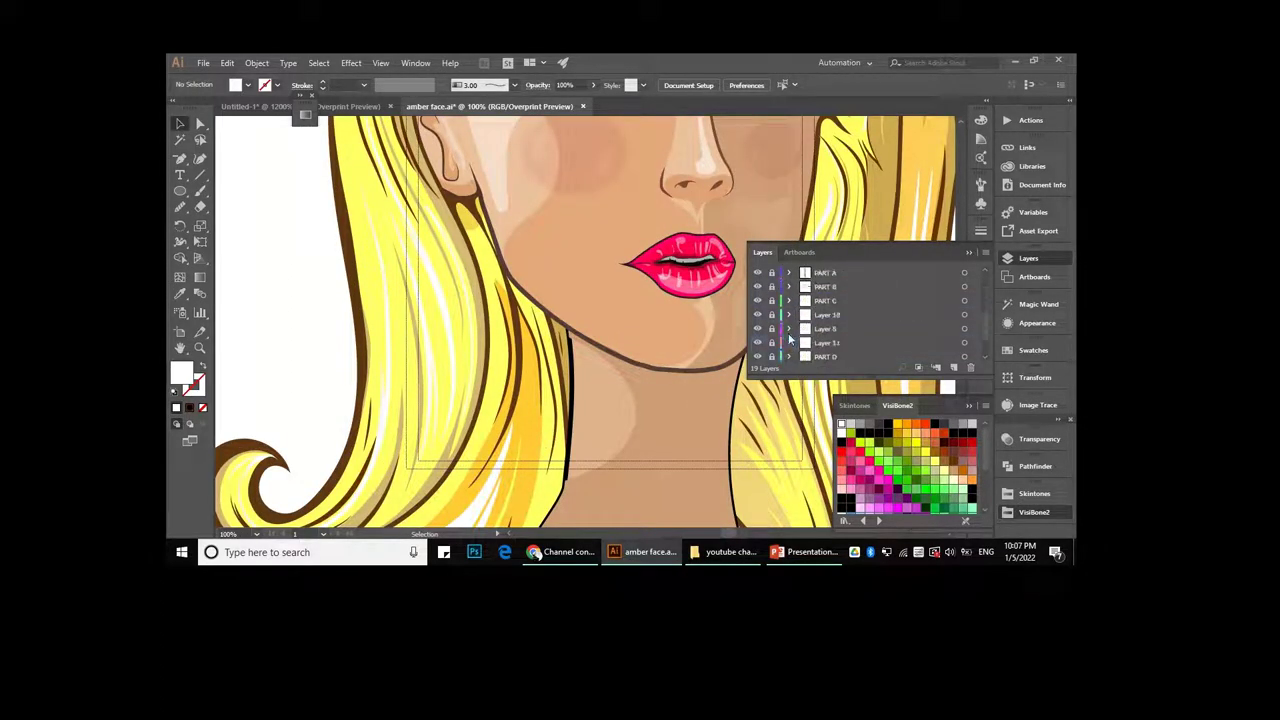
scroll(519, 278, "down", 2)
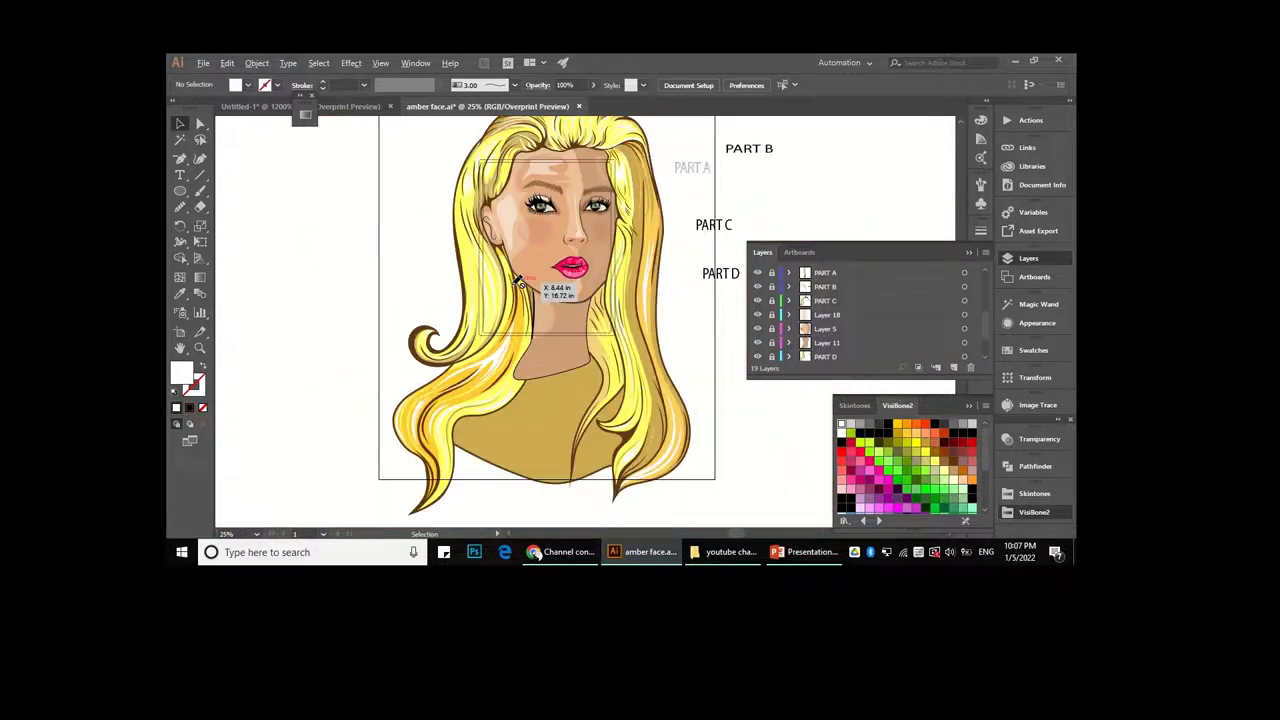
scroll(800, 325, "down", 3)
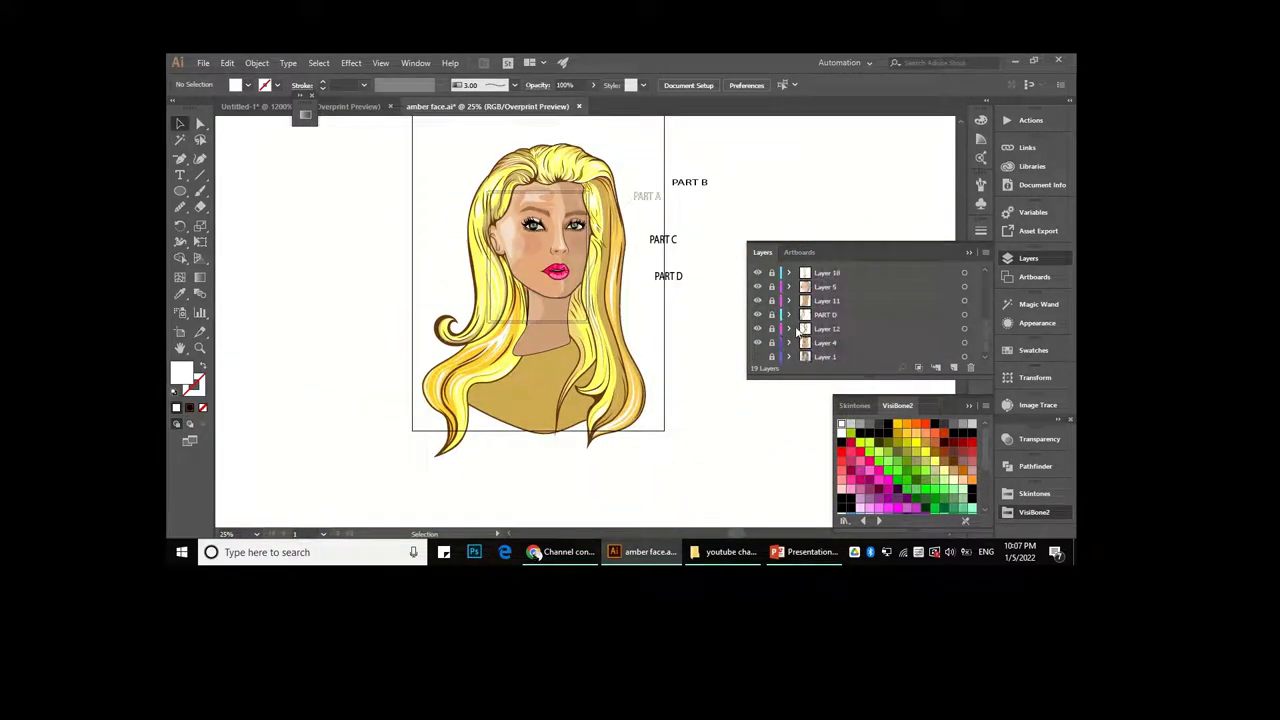
scroll(776, 340, "up", 3)
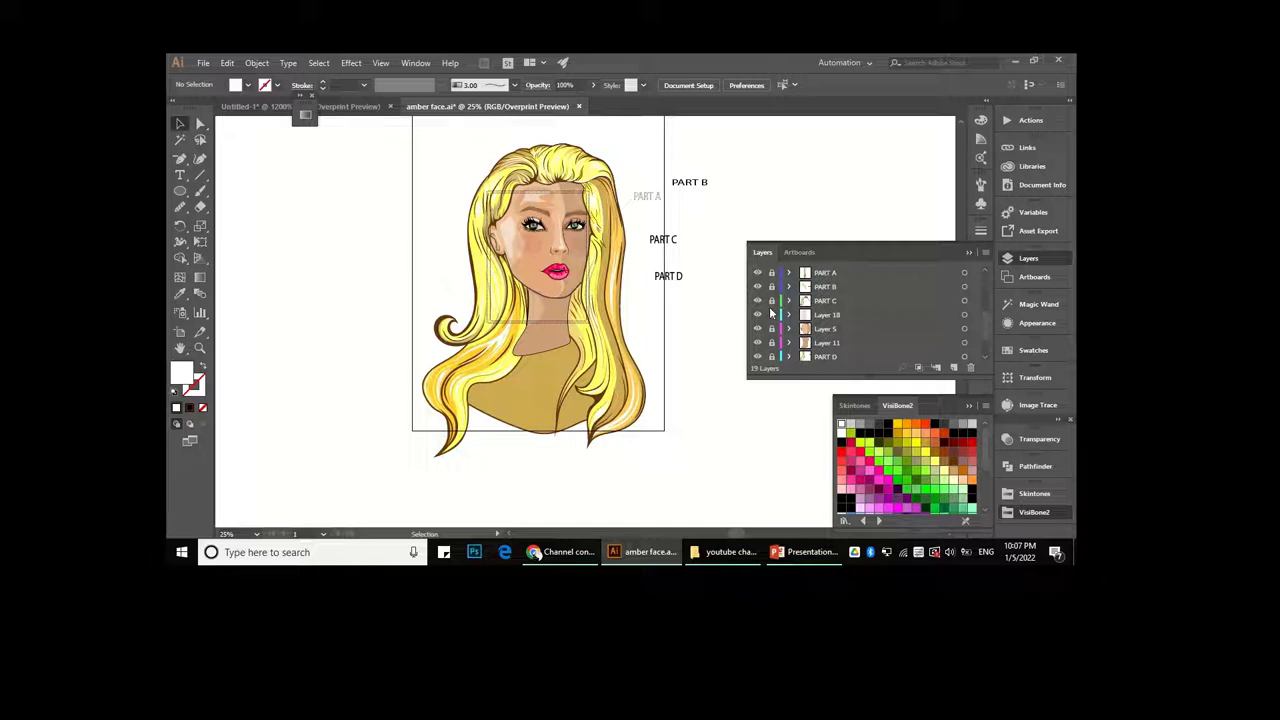
scroll(772, 292, "up", 3)
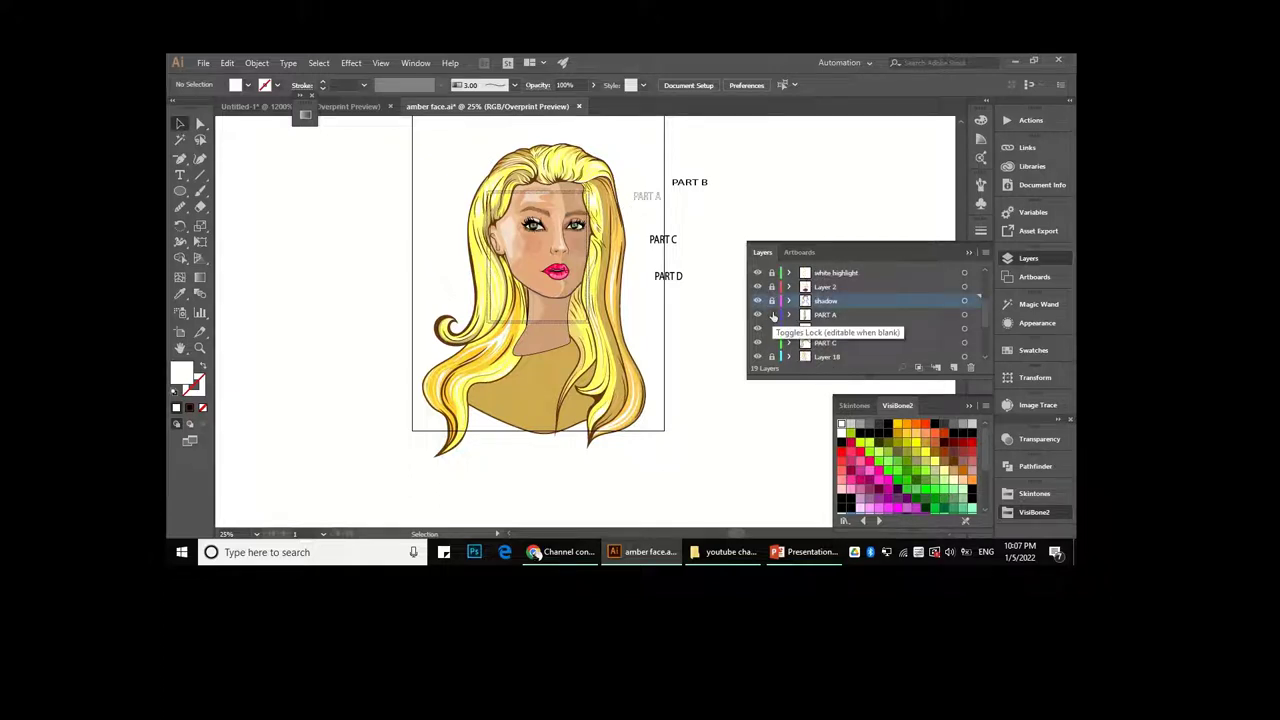
scroll(775, 316, "up", 3)
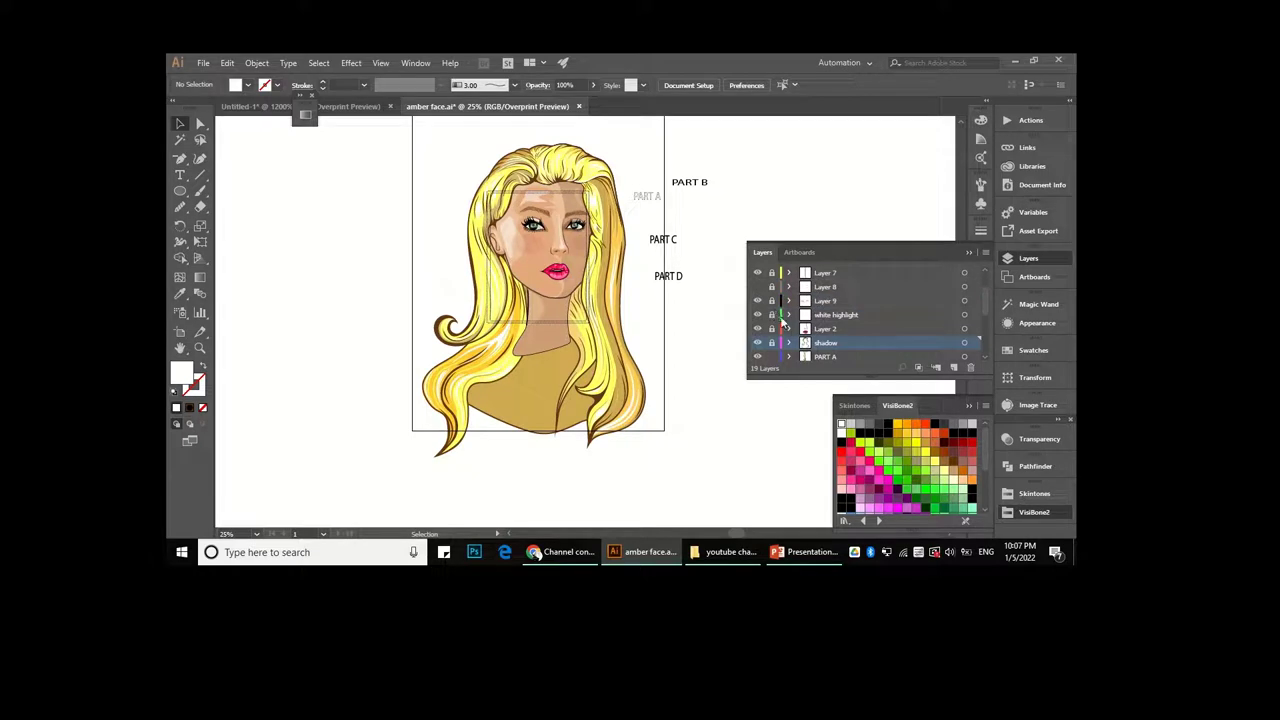
scroll(783, 322, "up", 3)
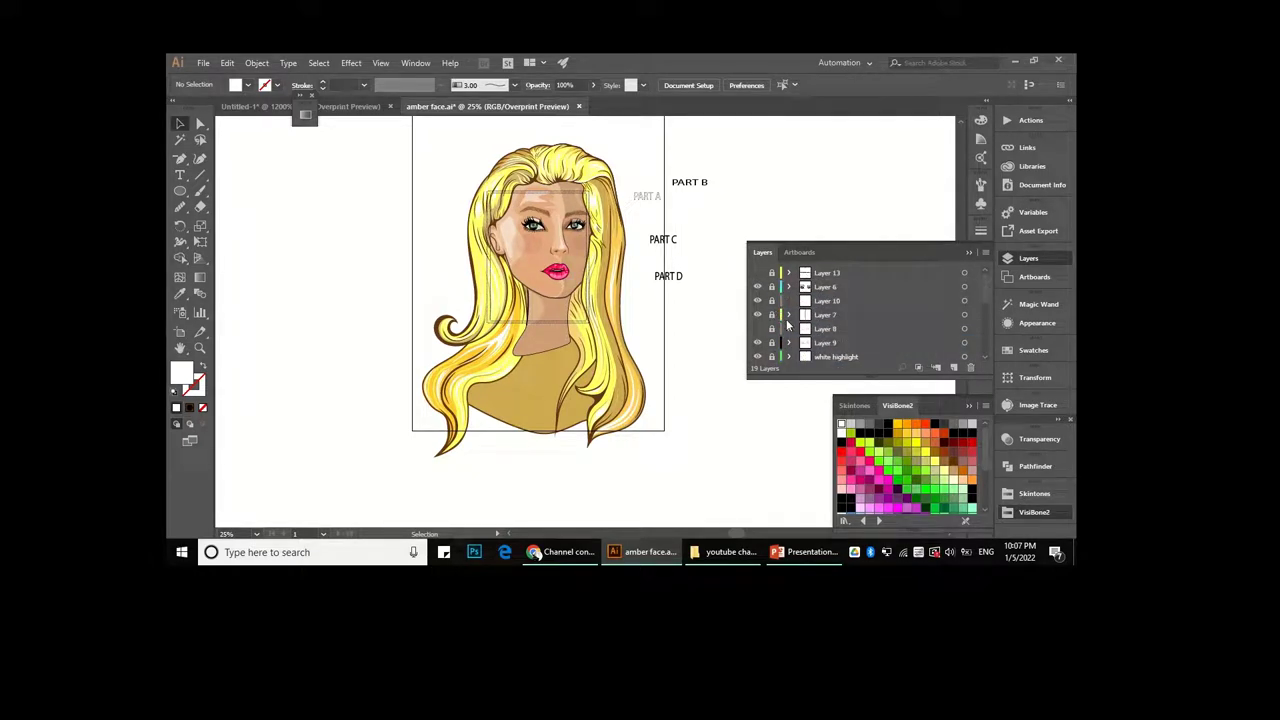
scroll(787, 323, "down", 3)
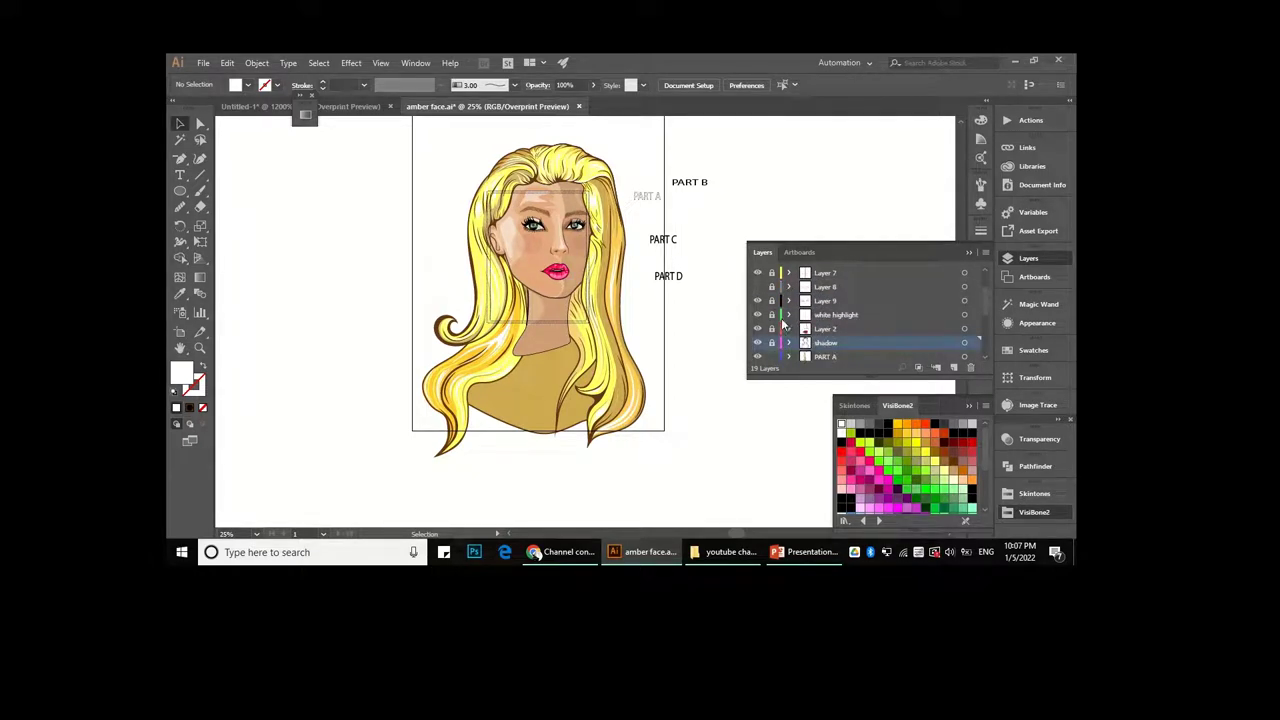
scroll(785, 326, "down", 3)
left_click(621, 265)
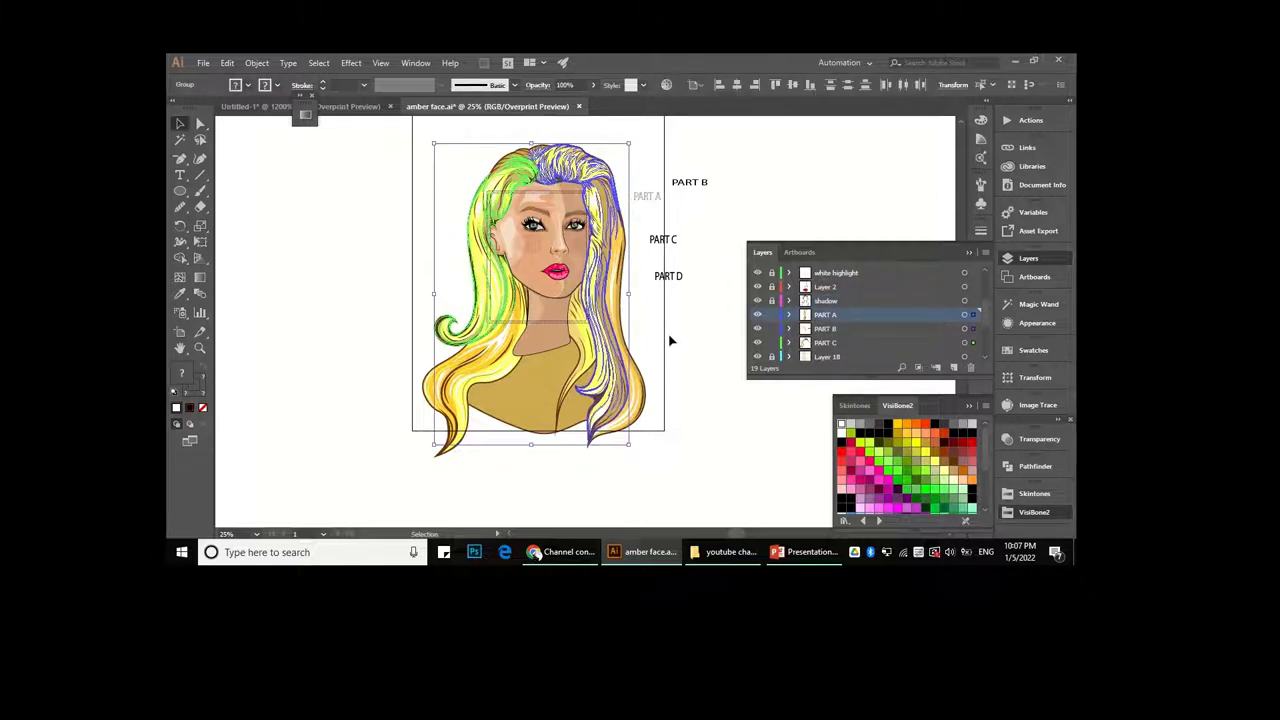
- Copy the hair artwork and clear everything from the Untitled-1 document
left_click(227, 63)
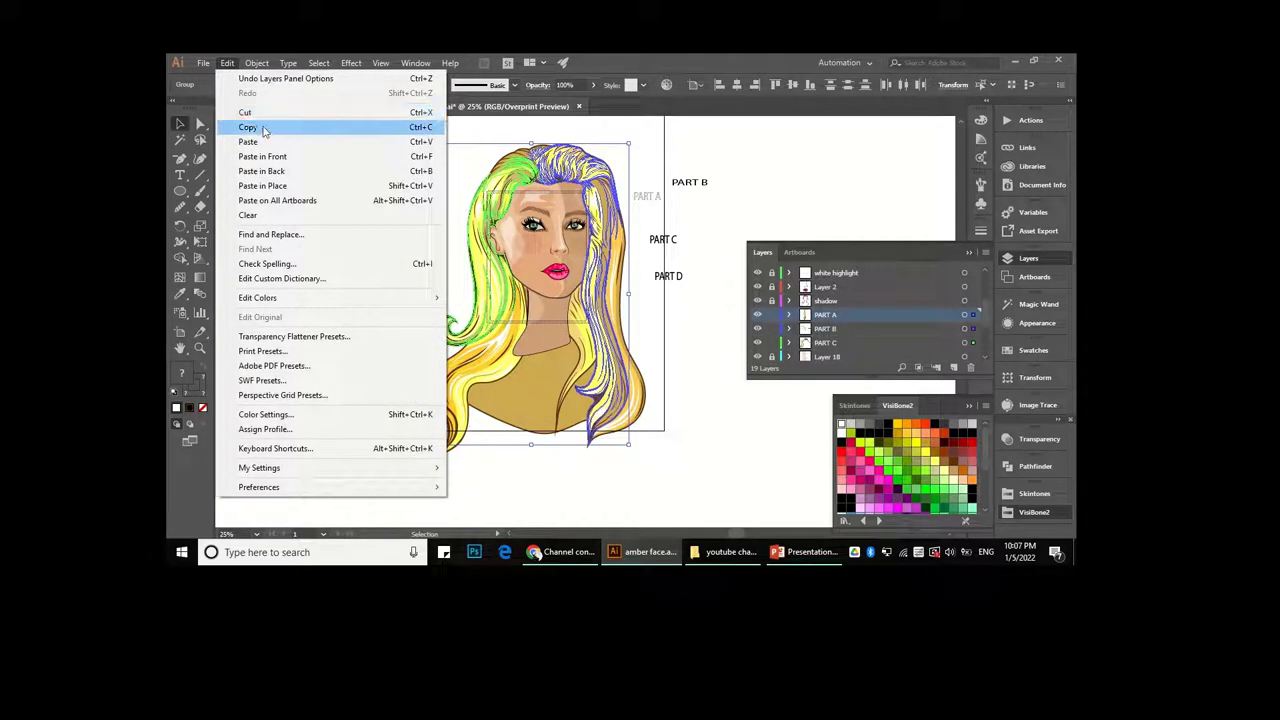
left_click(263, 128)
left_click(258, 106)
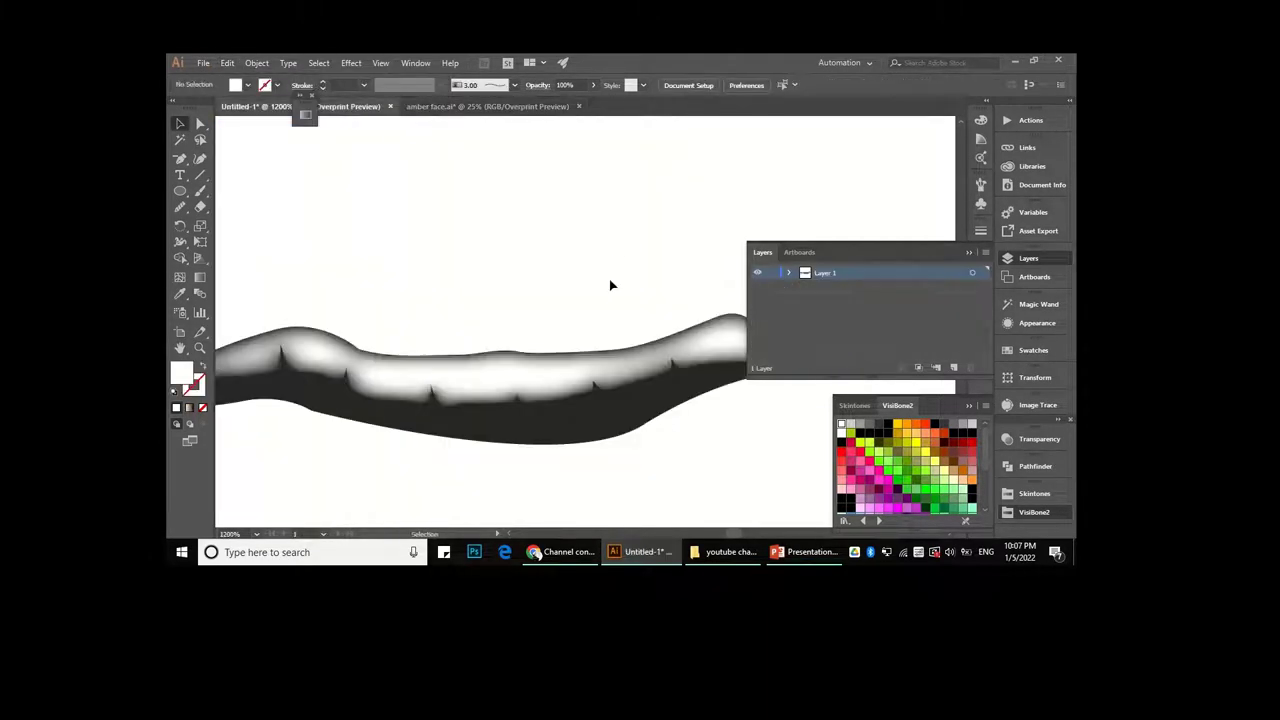
key("ctrl+minus")
key("ctrl+minus")
key("ctrl+minus")
key("ctrl+a")
key("Delete")
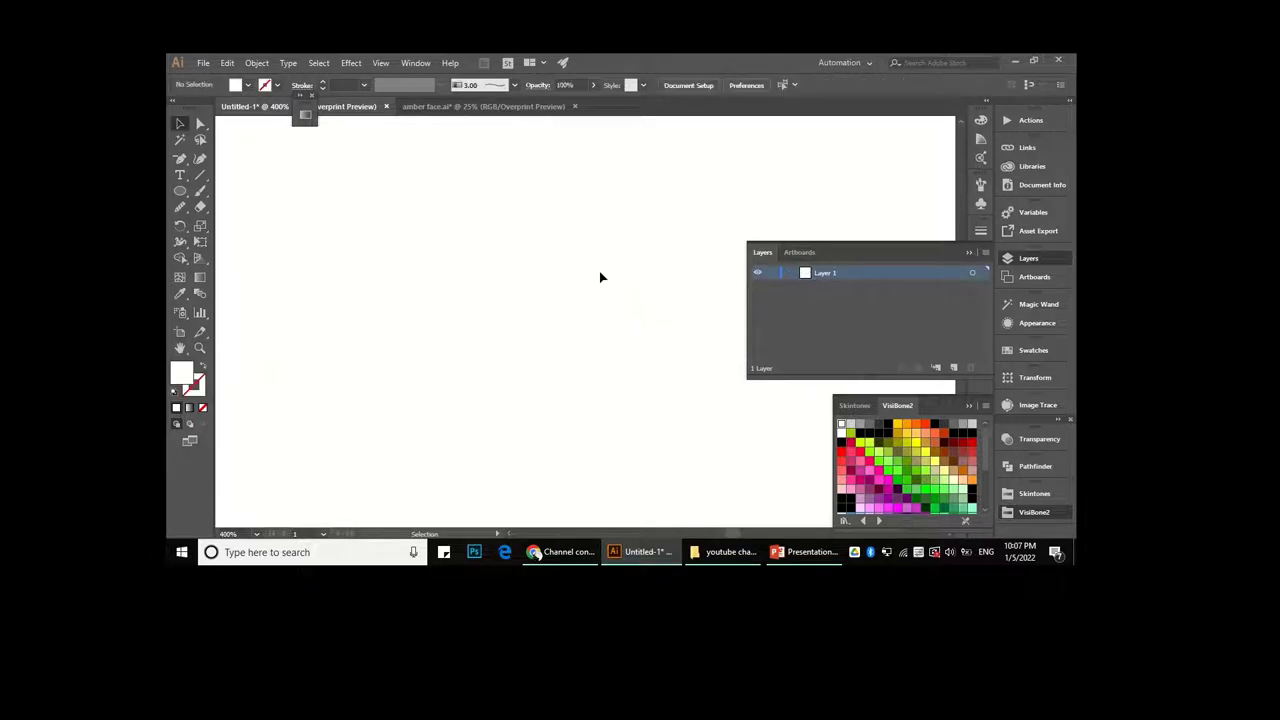
- Zoom out and Paste in Place the hair artwork into Untitled-1
key("ctrl+minus")
key("ctrl+minus")
key("ctrl+minus")
key("ctrl+minus")
key("ctrl+minus")
key("ctrl+minus")
left_click(254, 63)
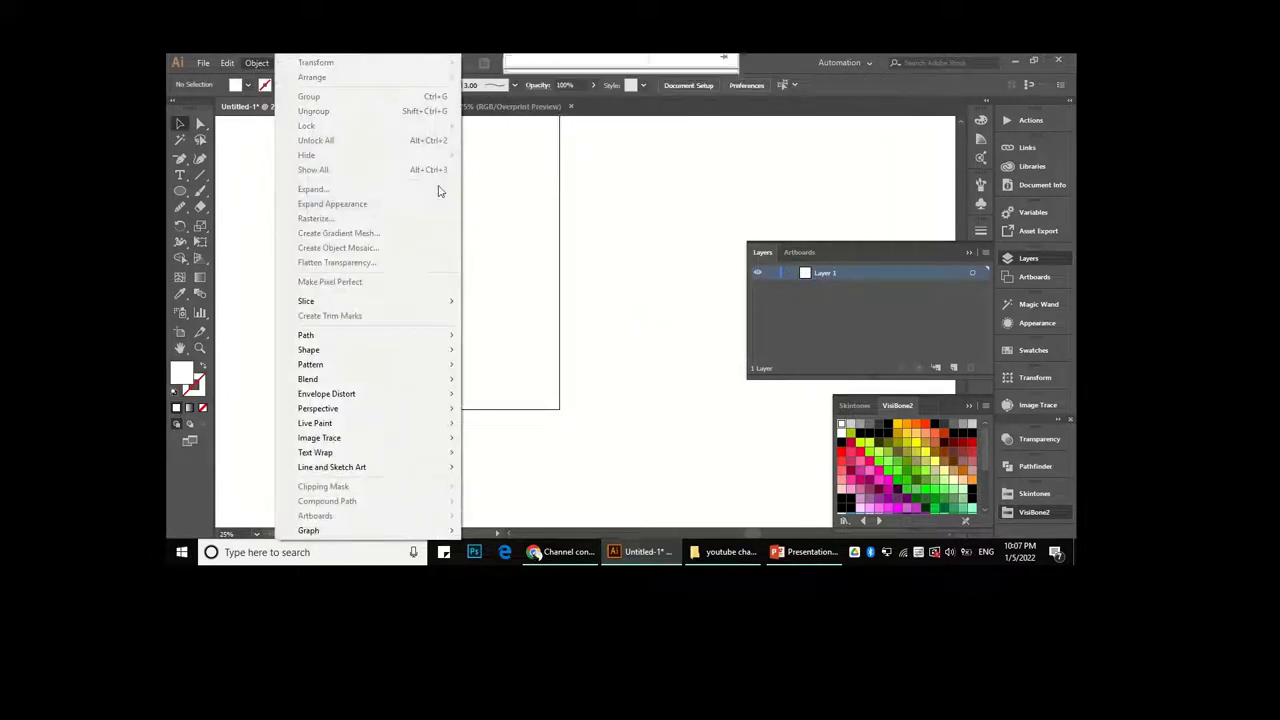
left_click(227, 63)
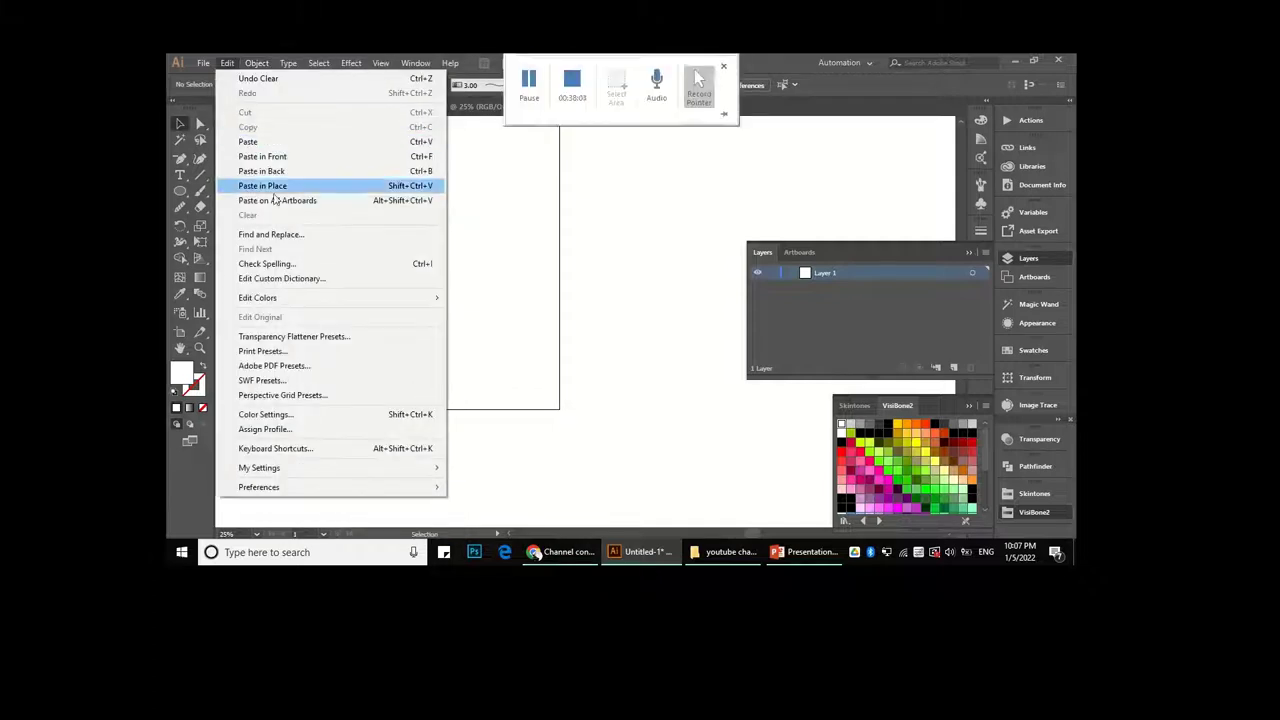
left_click(262, 156)
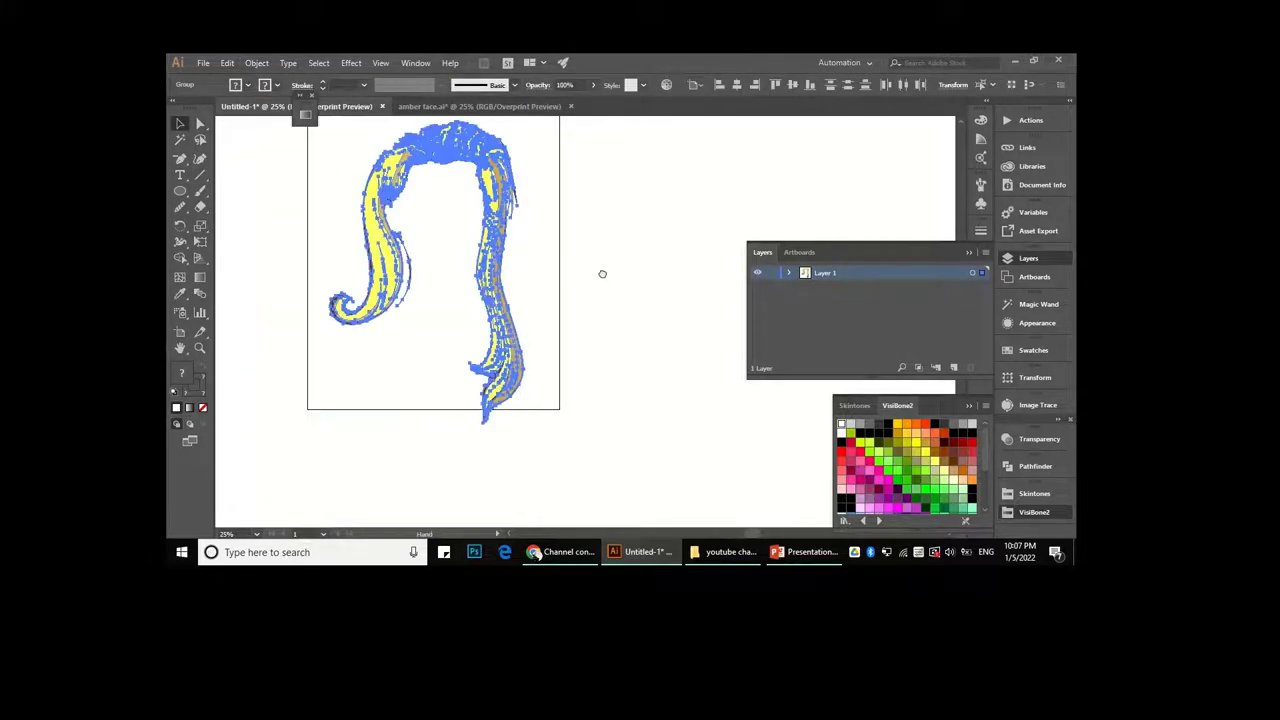
- Merge all pasted hair pieces into one shape with Pathfinder Unite
left_click_drag(602, 273, 650, 301)
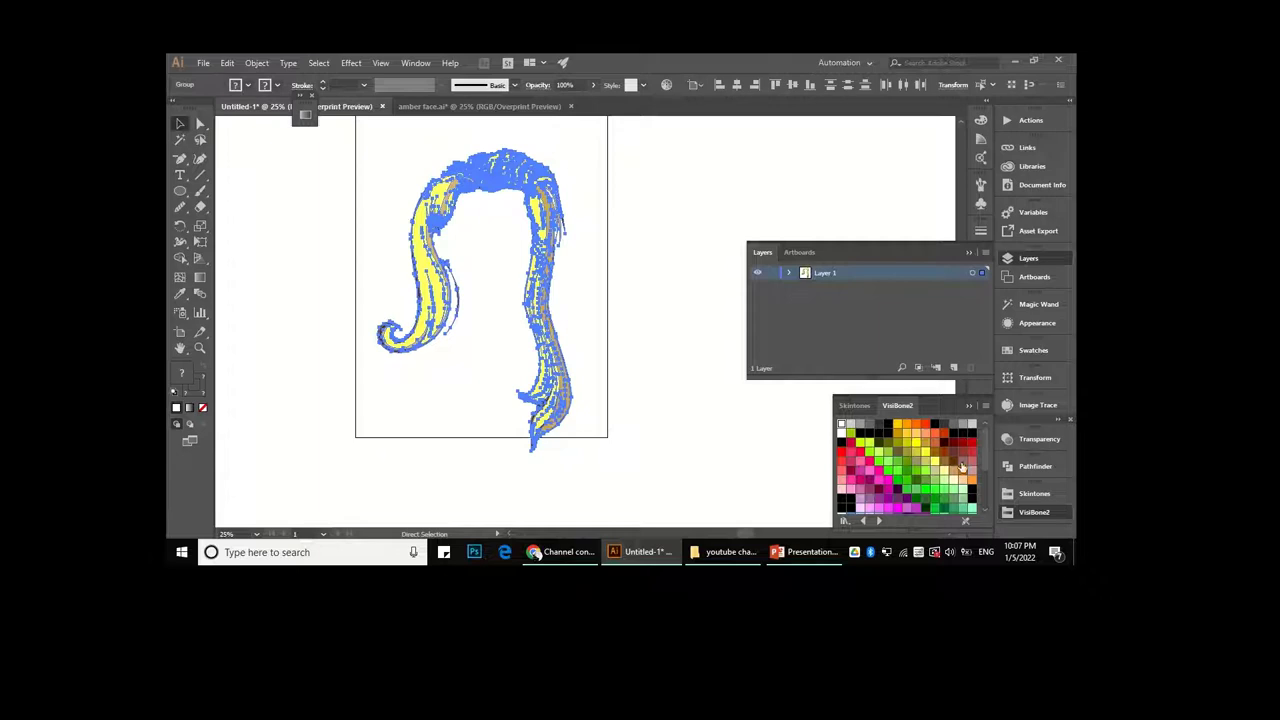
left_click(1035, 466)
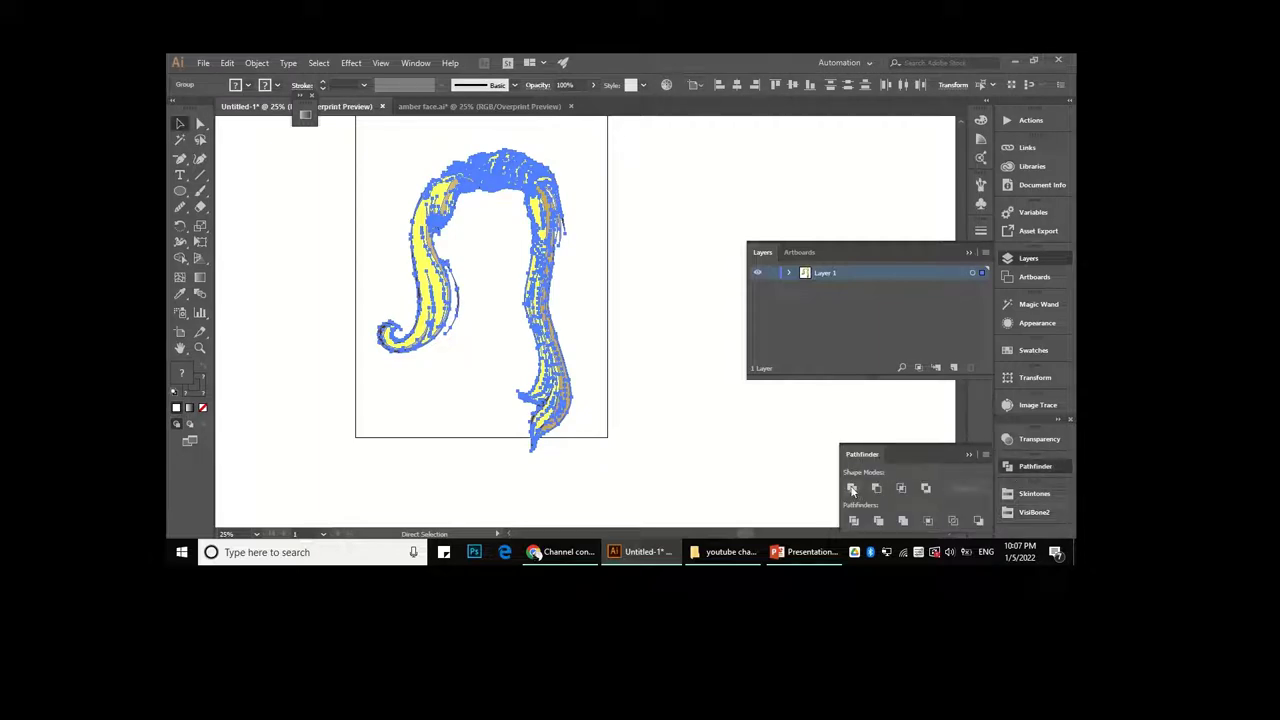
left_click(852, 488)
left_click(645, 299)
scroll(623, 291, "down", 1)
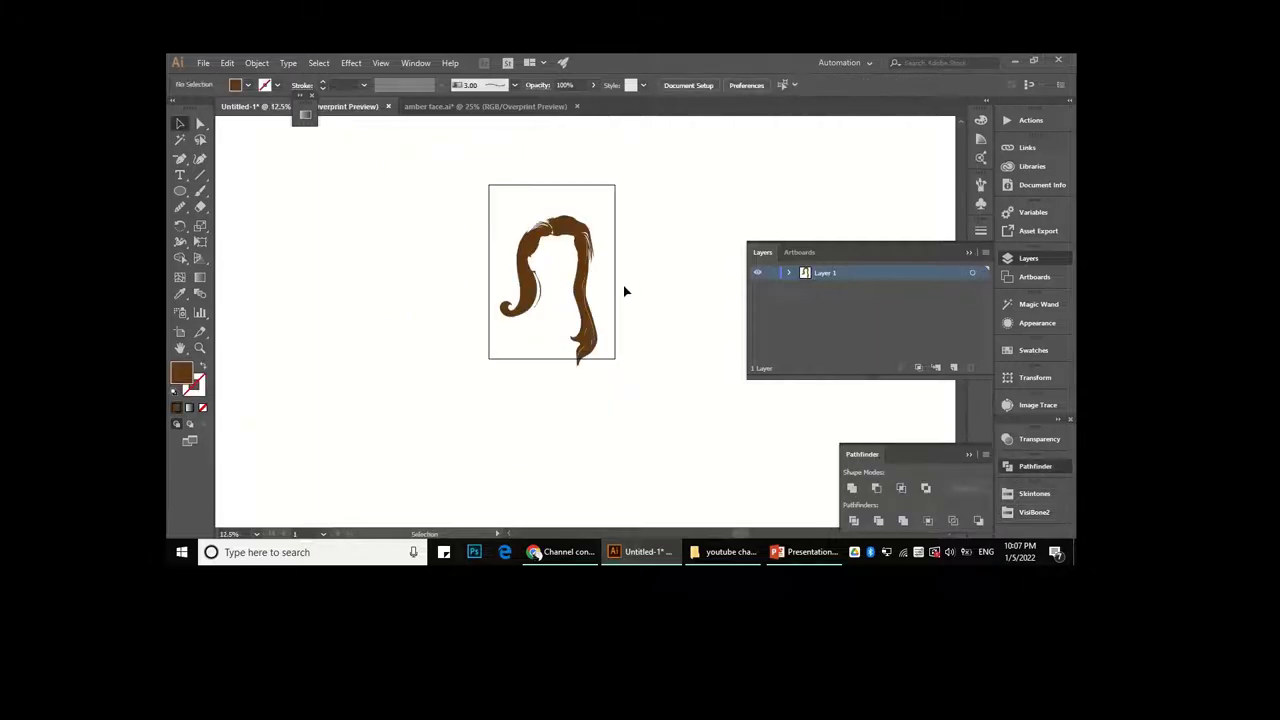
scroll(580, 218, "up", 3)
- Create a -0.5 in Offset Path inside the merged hair shape
key("a")
left_click(560, 237)
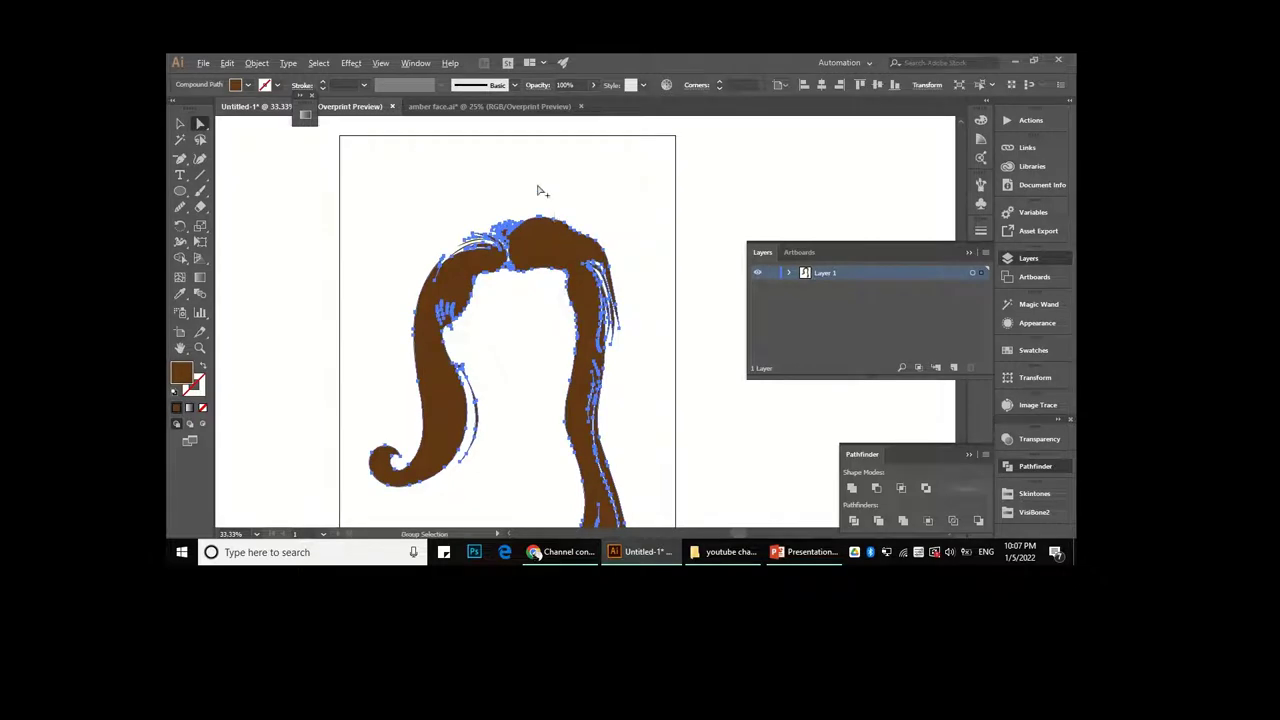
scroll(537, 190, "down", 1)
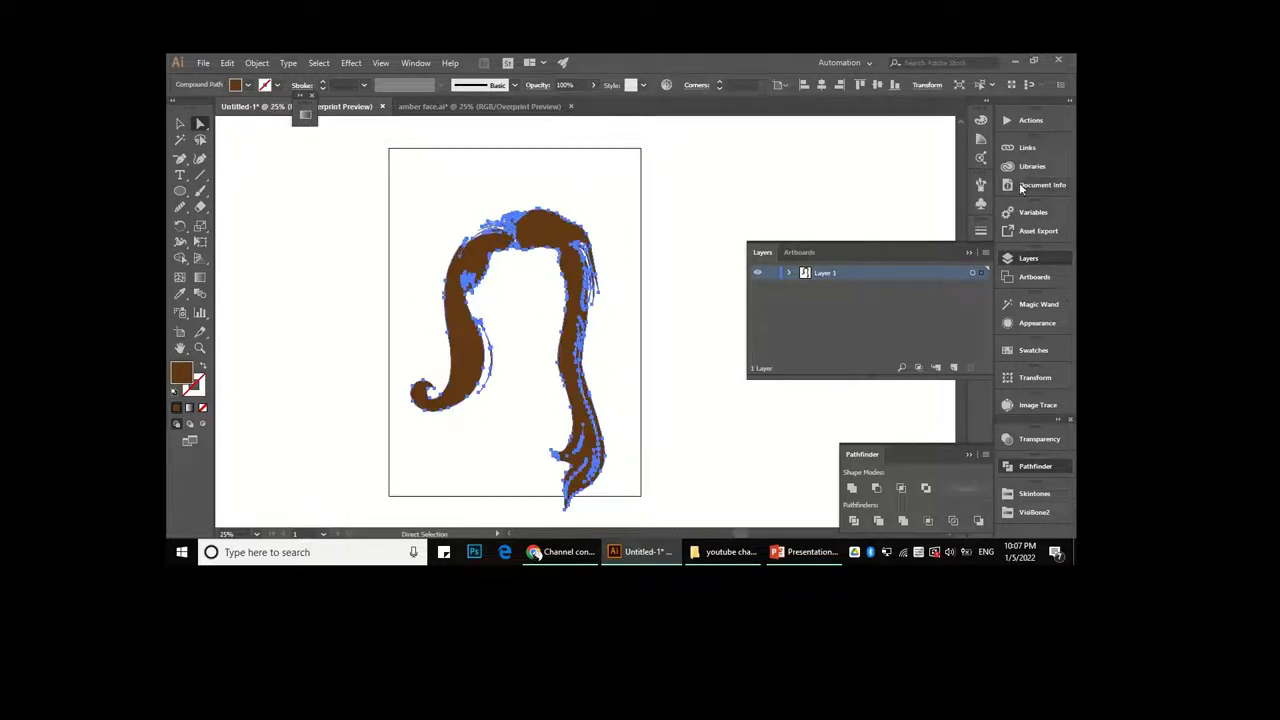
left_click(551, 170)
left_click(561, 233)
left_click(257, 63)
mouse_move(306, 335)
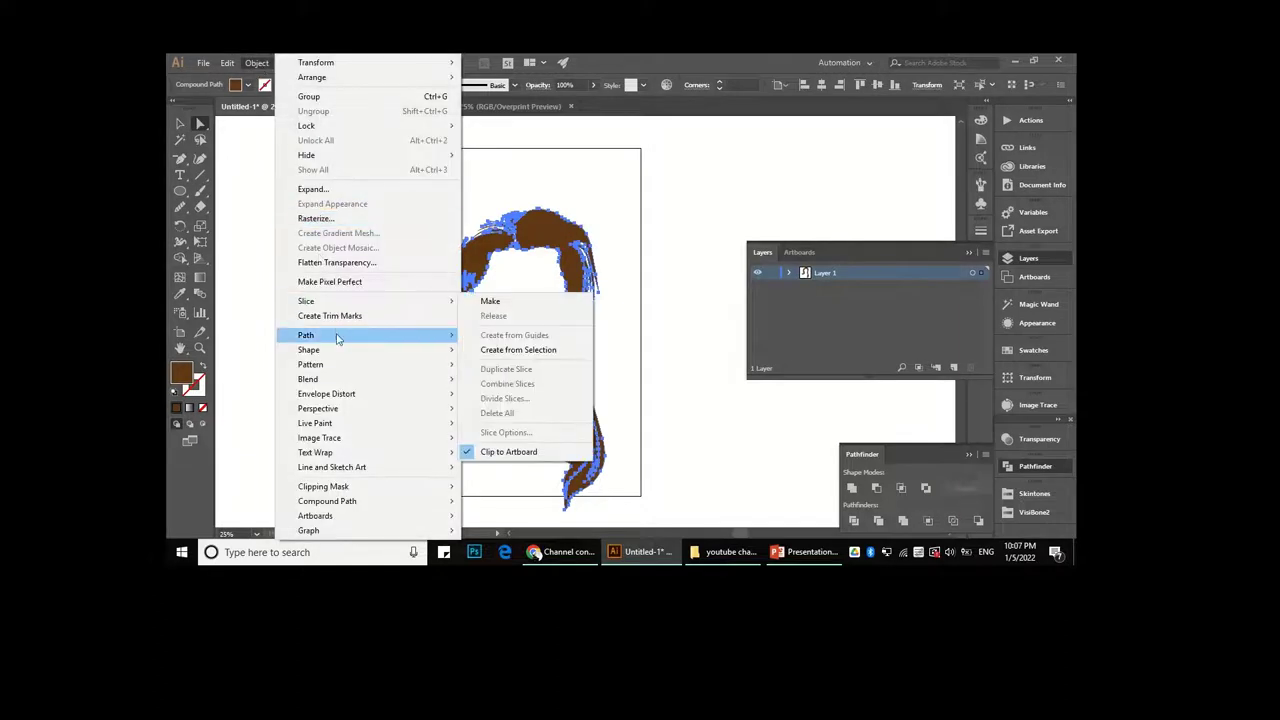
left_click(503, 384)
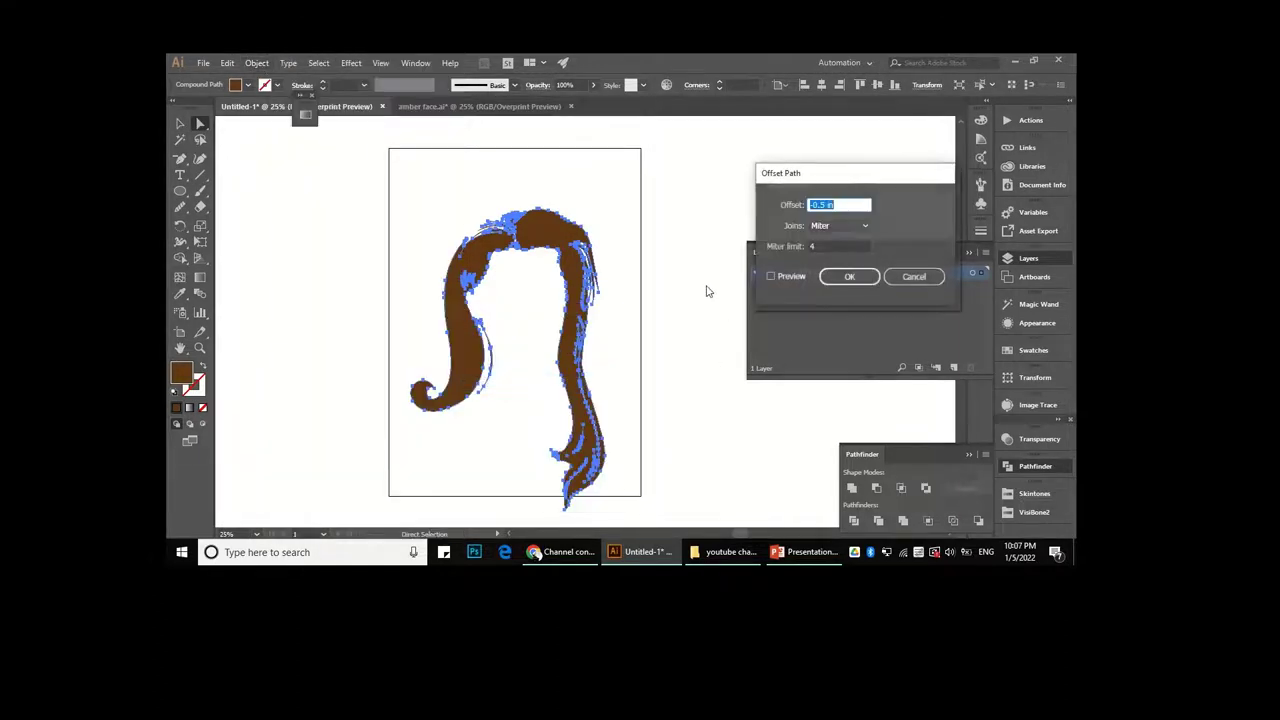
key("Return")
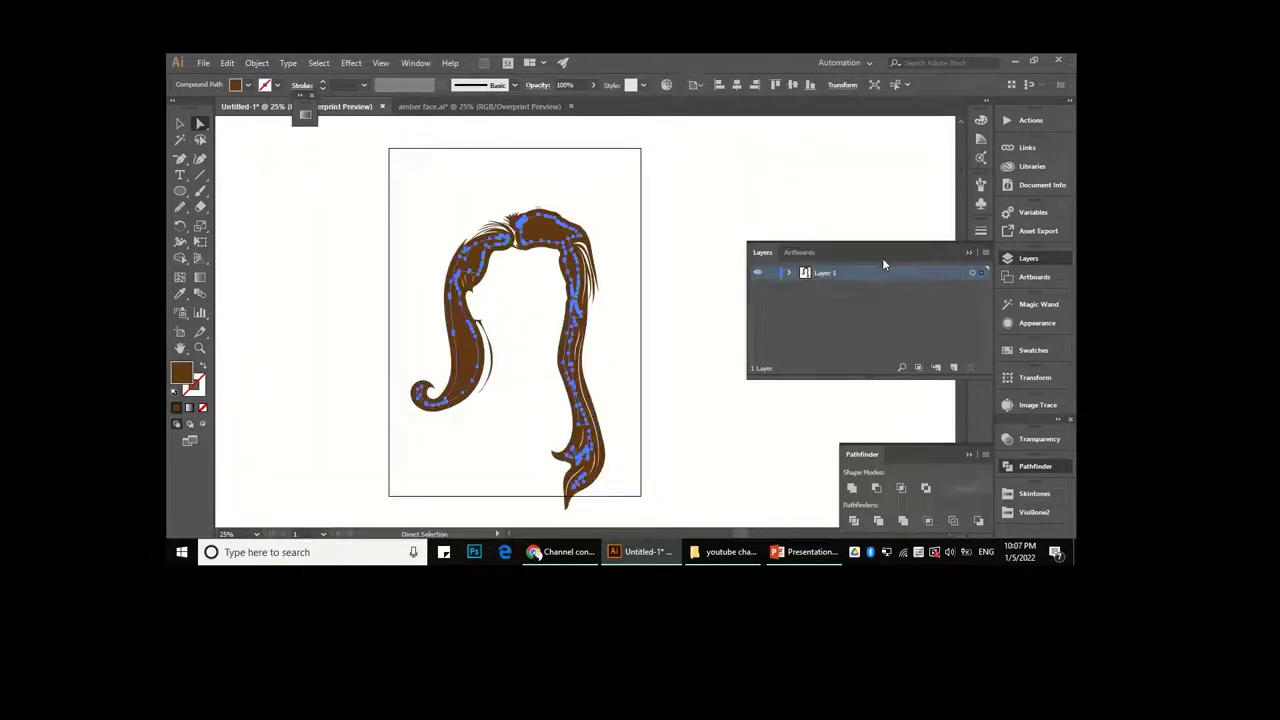
- Fill the inner offset shape white and delete the outer brown hair shape
left_click(1035, 351)
left_click(859, 388)
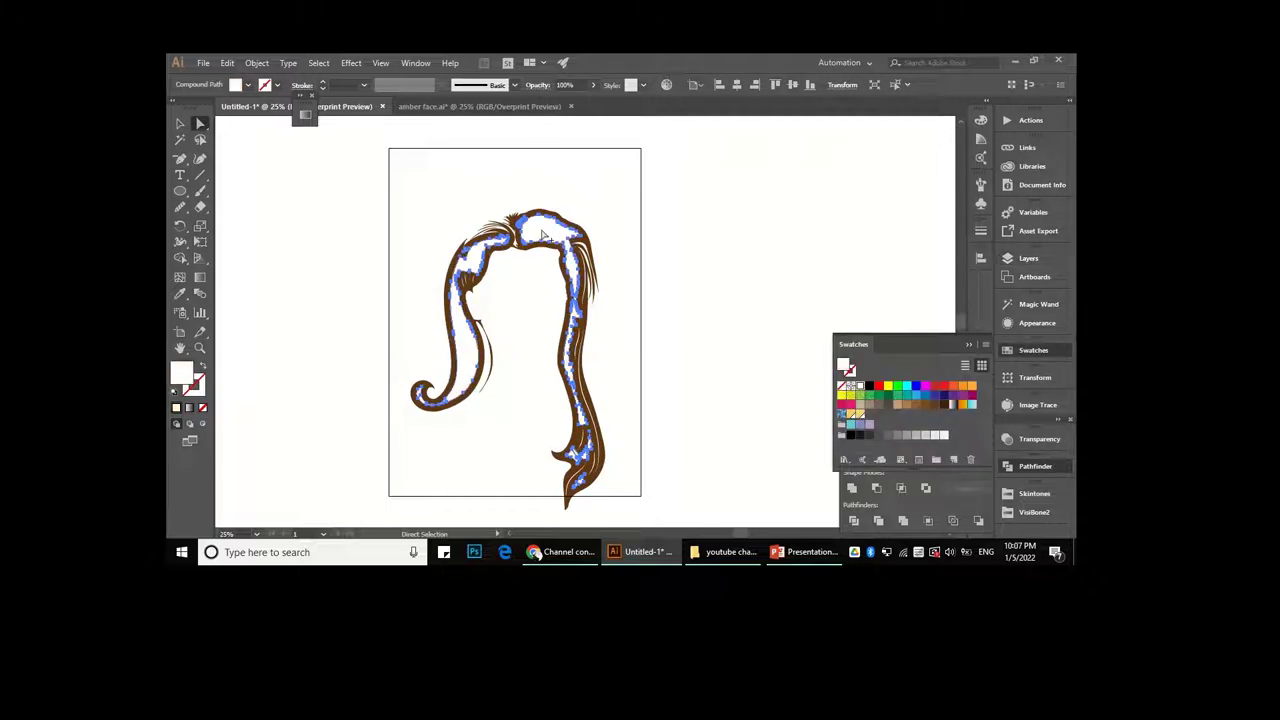
scroll(591, 240, "up", 3)
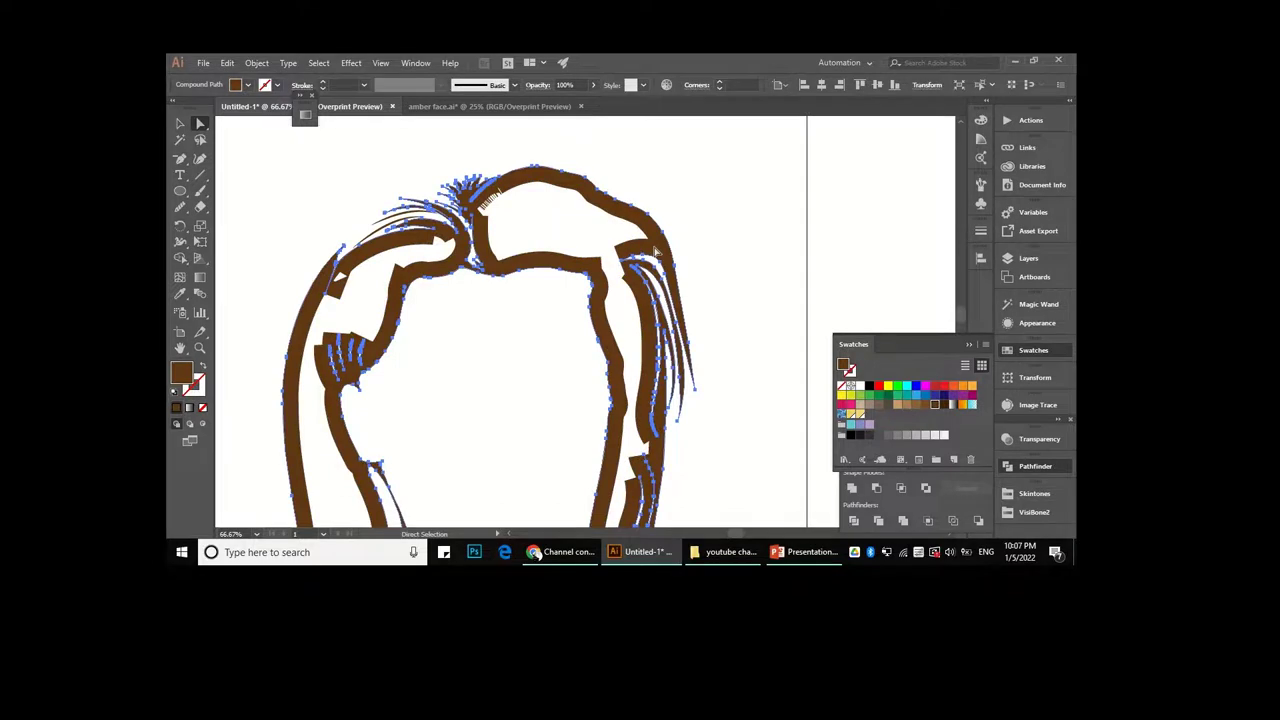
key("Delete")
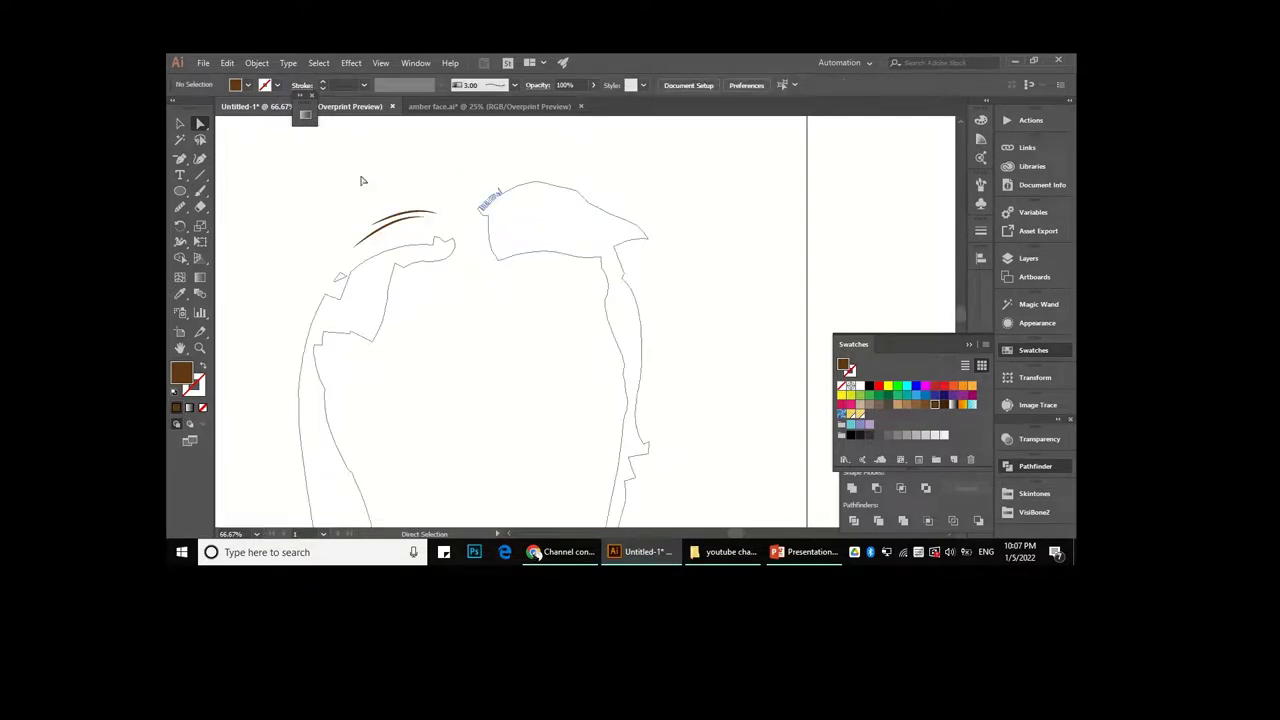
- Magic Wand select the white hair shape, copy it, and return to amber face.ai
left_click(180, 140)
left_click(533, 221)
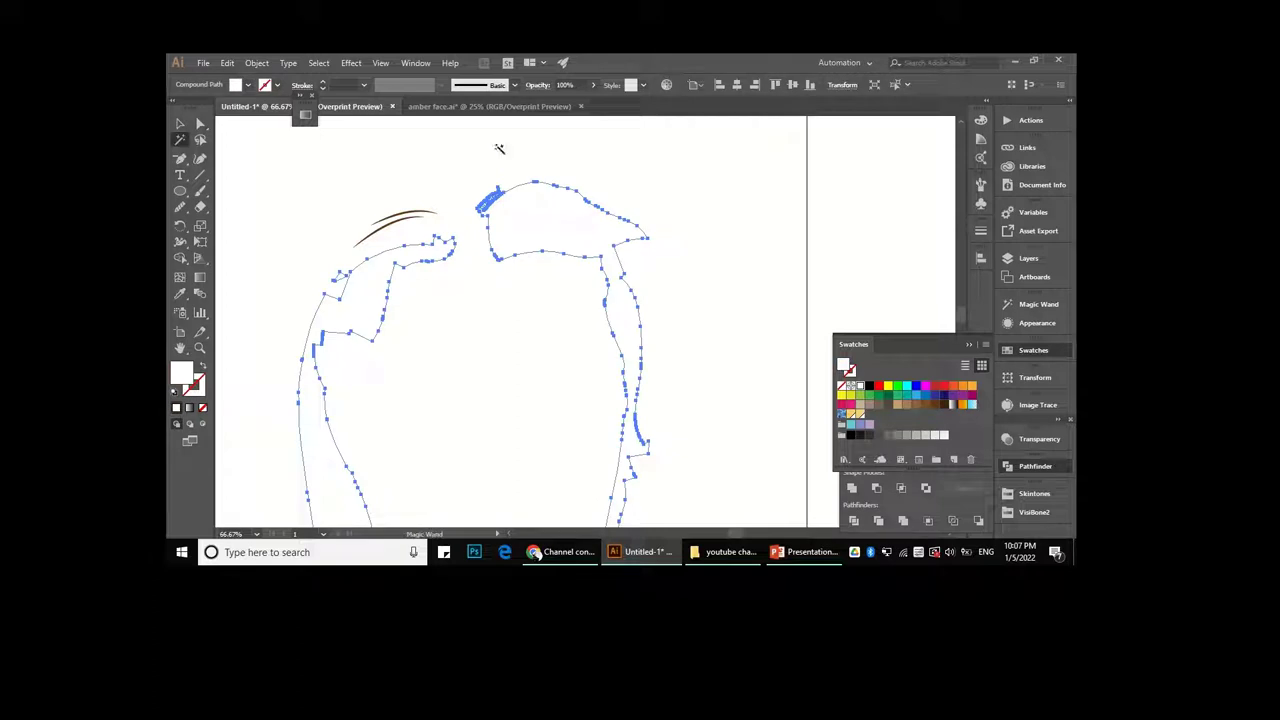
left_click(228, 62)
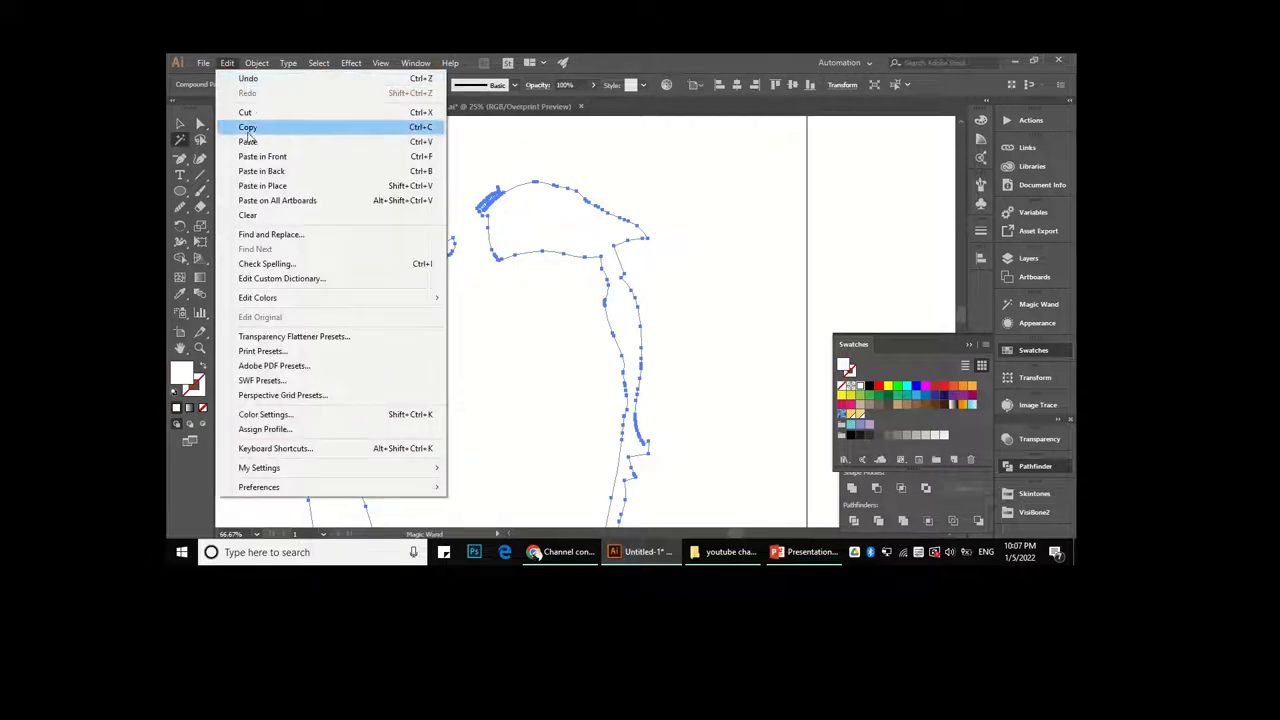
left_click(260, 127)
left_click(460, 106)
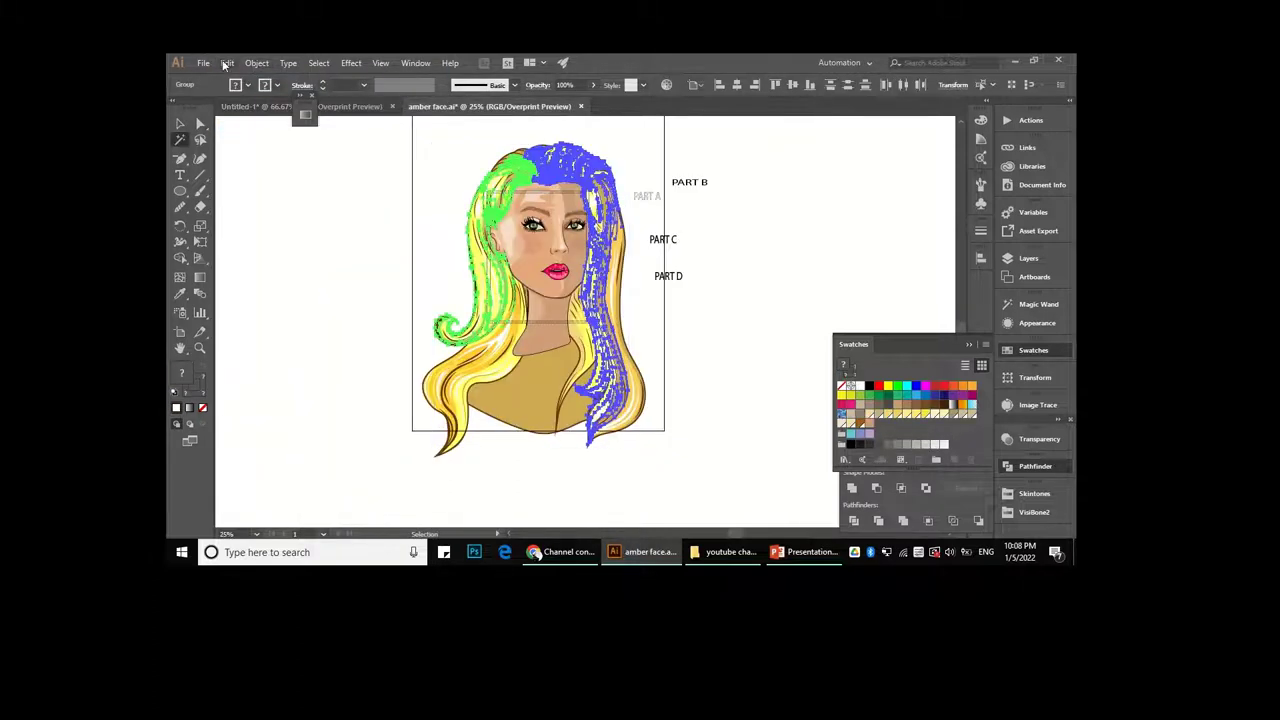
- Create a new Layer 20 above the PART A layer
left_click(228, 62)
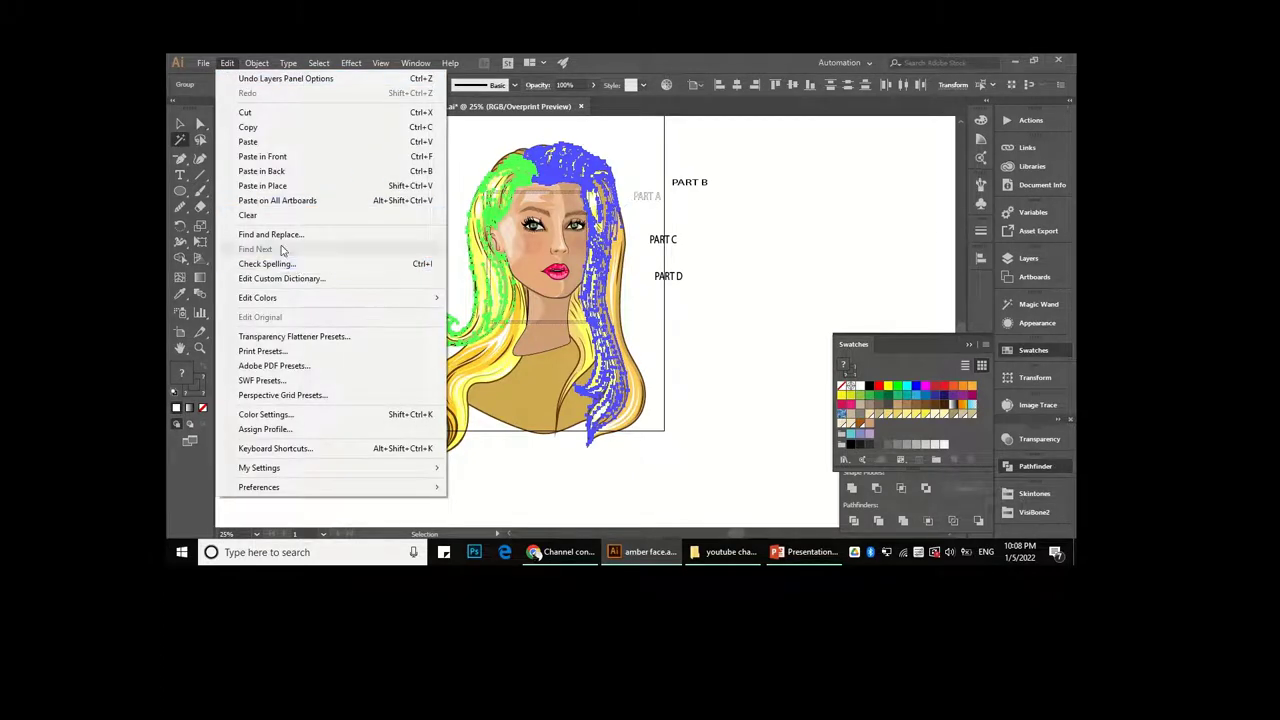
left_click(1028, 259)
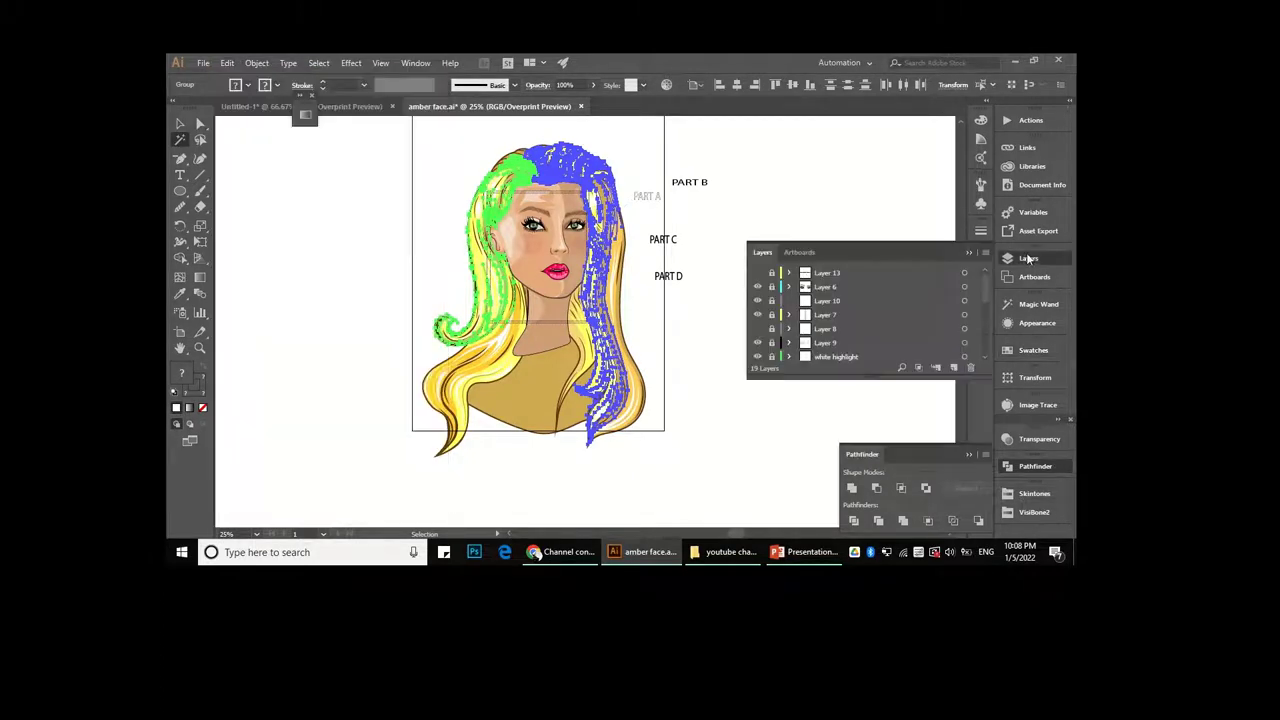
scroll(806, 328, "down", 2)
left_click(821, 316)
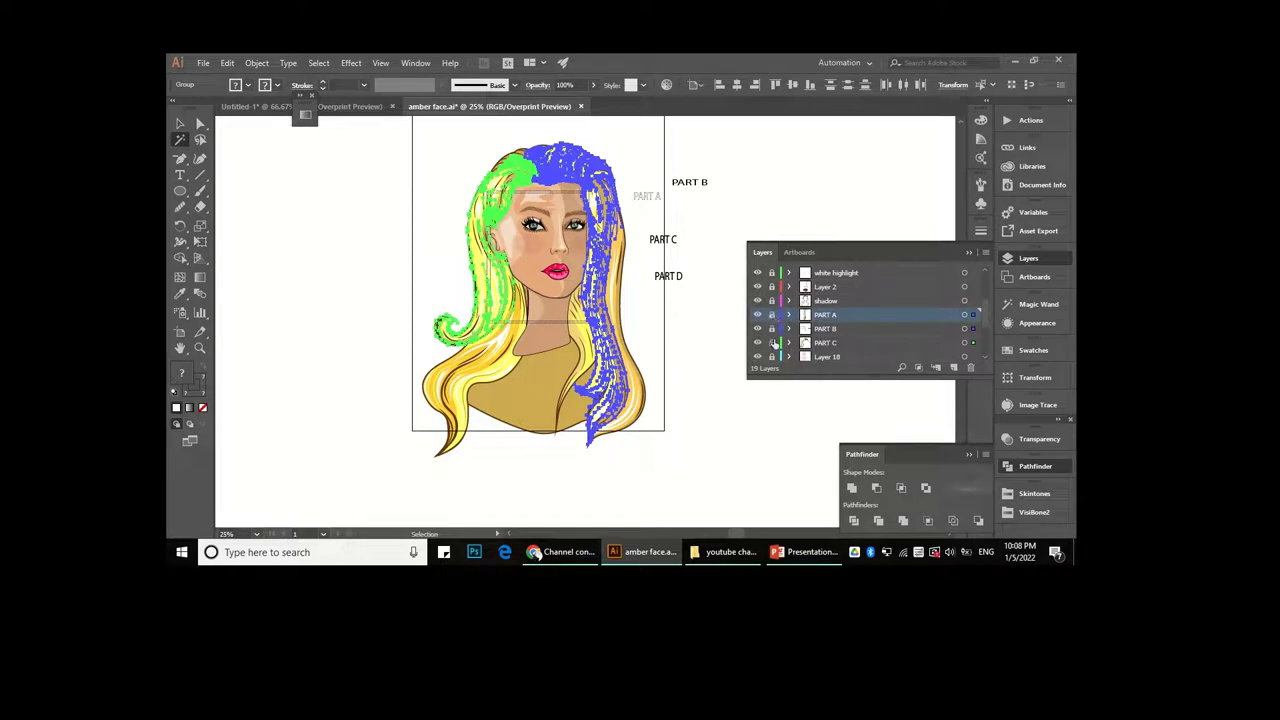
key("ctrl+shift+a")
scroll(792, 346, "down", 2)
scroll(797, 343, "up", 2)
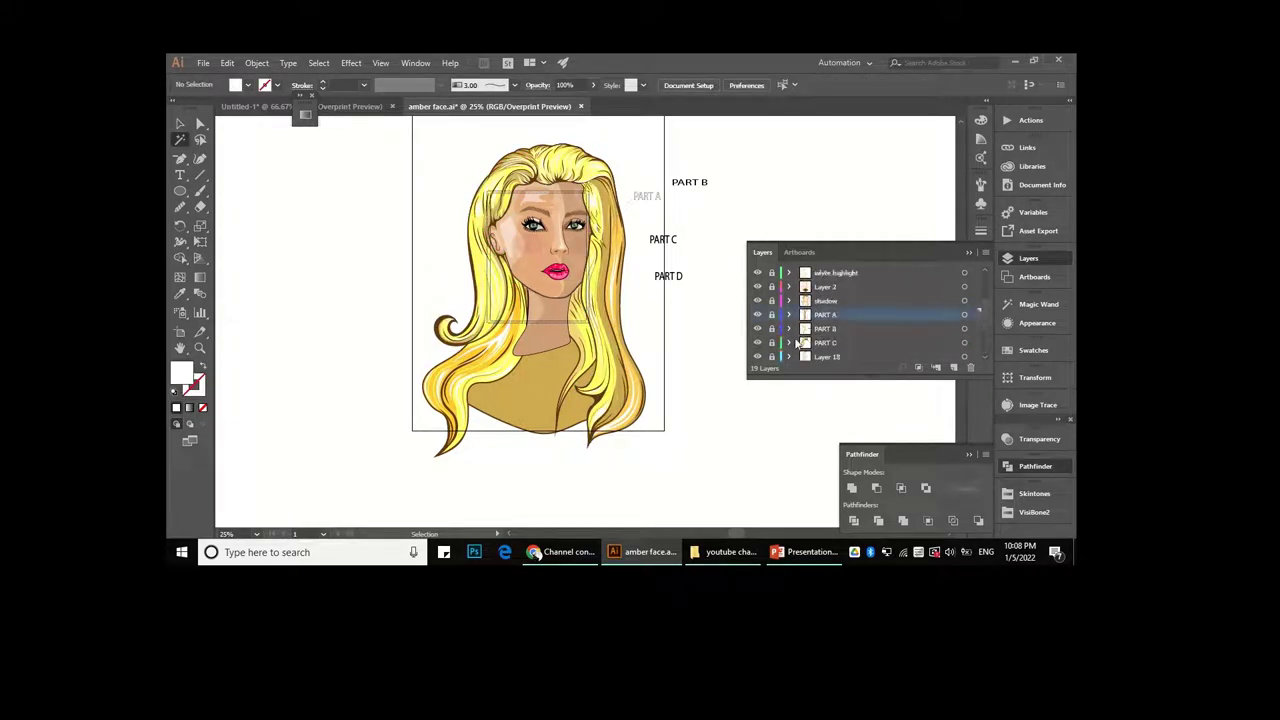
left_click(953, 368)
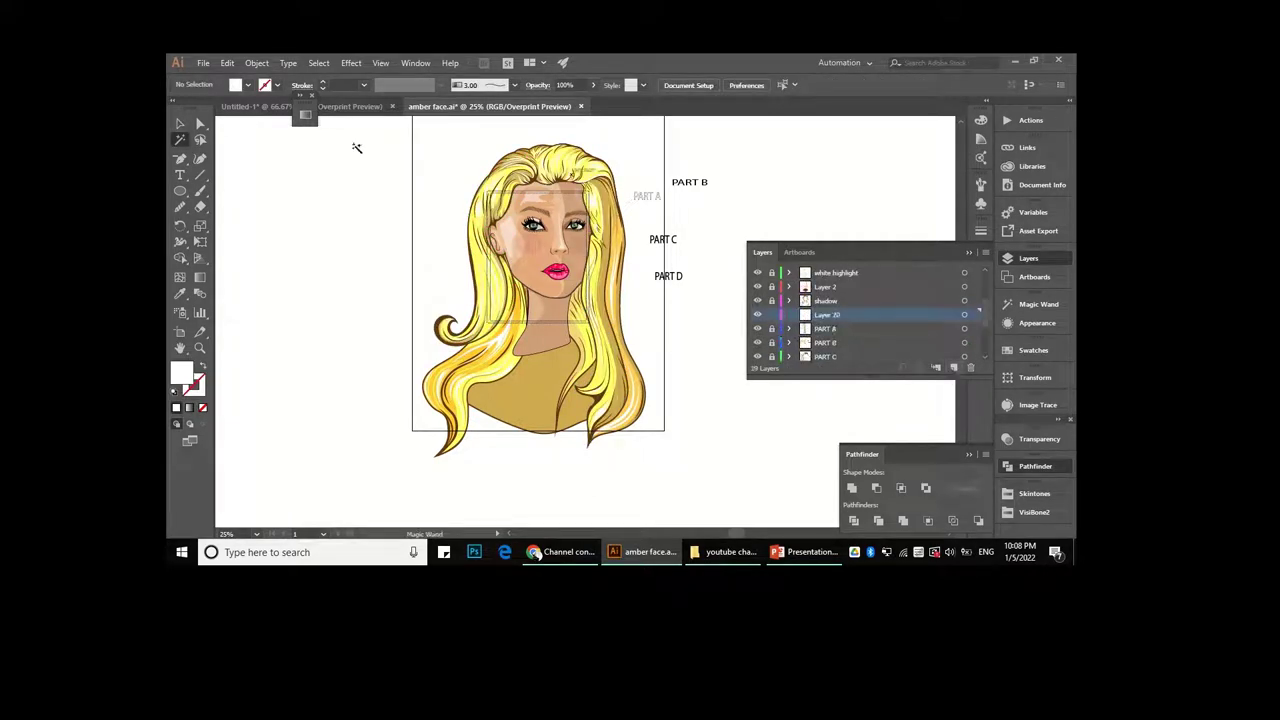
- Paste the white hair highlight in front and lower its opacity to 36%
left_click(224, 67)
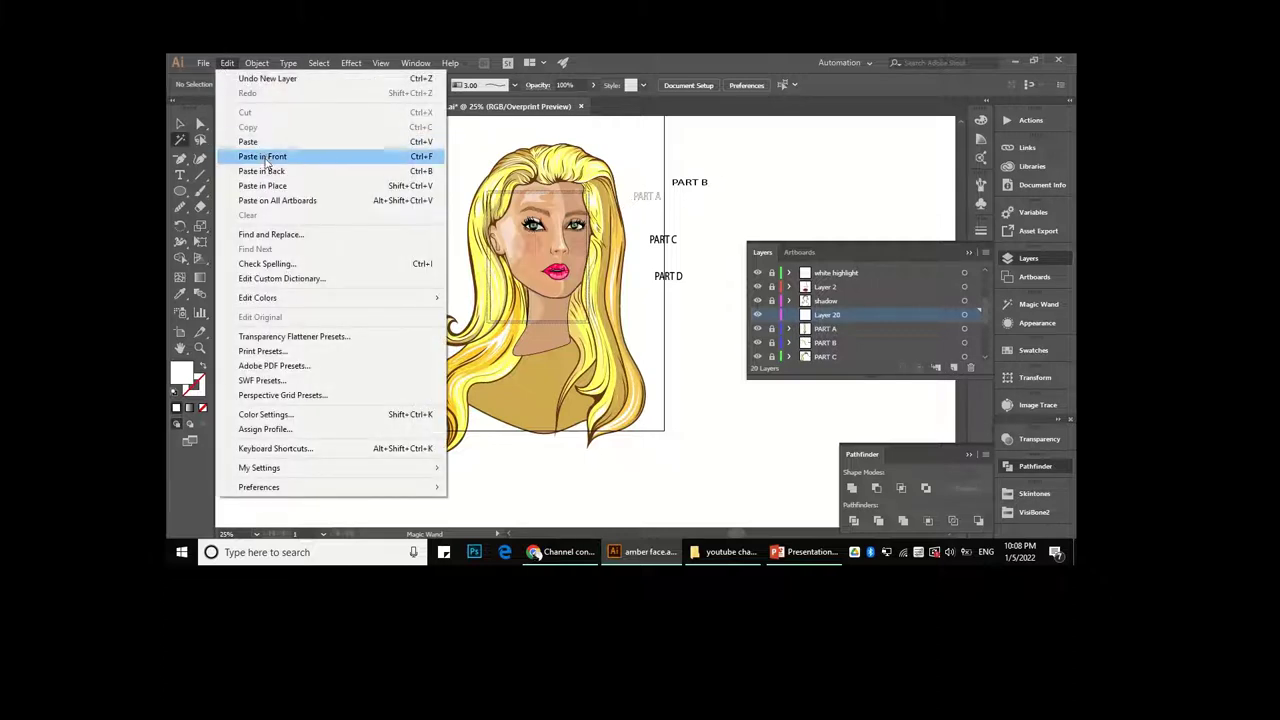
left_click(262, 156)
scroll(569, 121, "up", 2)
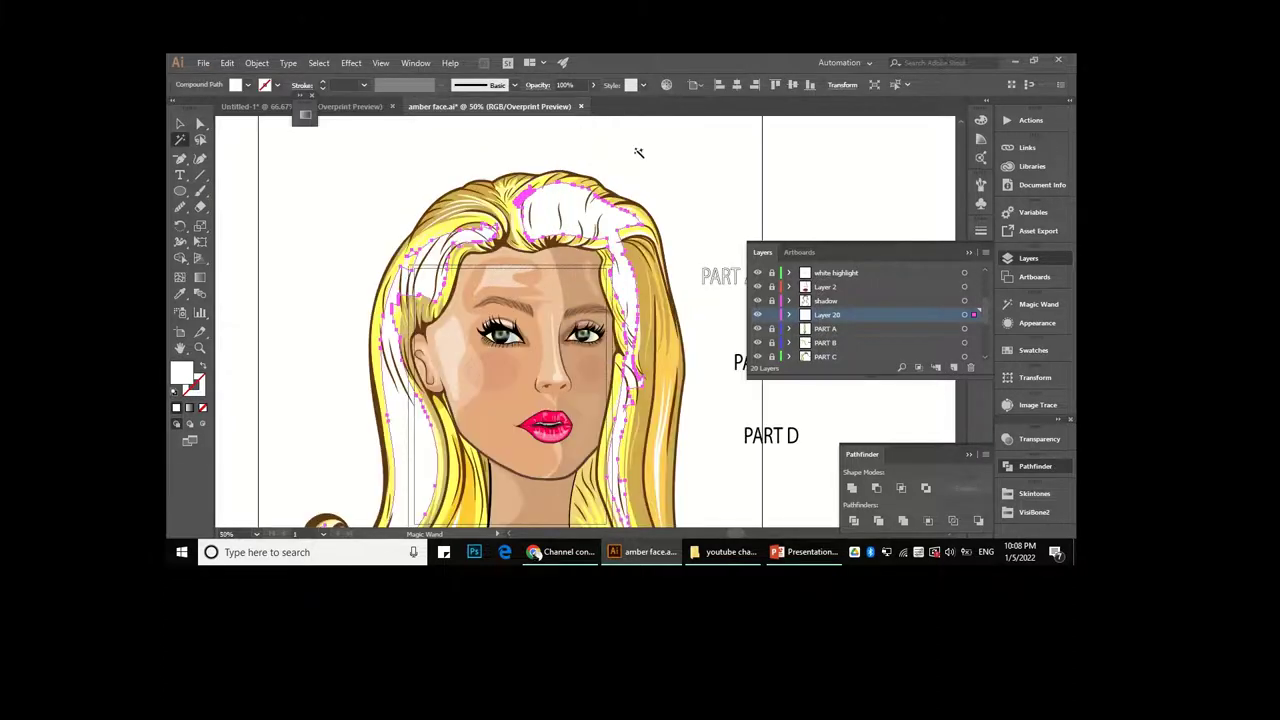
left_click(589, 85)
left_click_drag(593, 101, 559, 101)
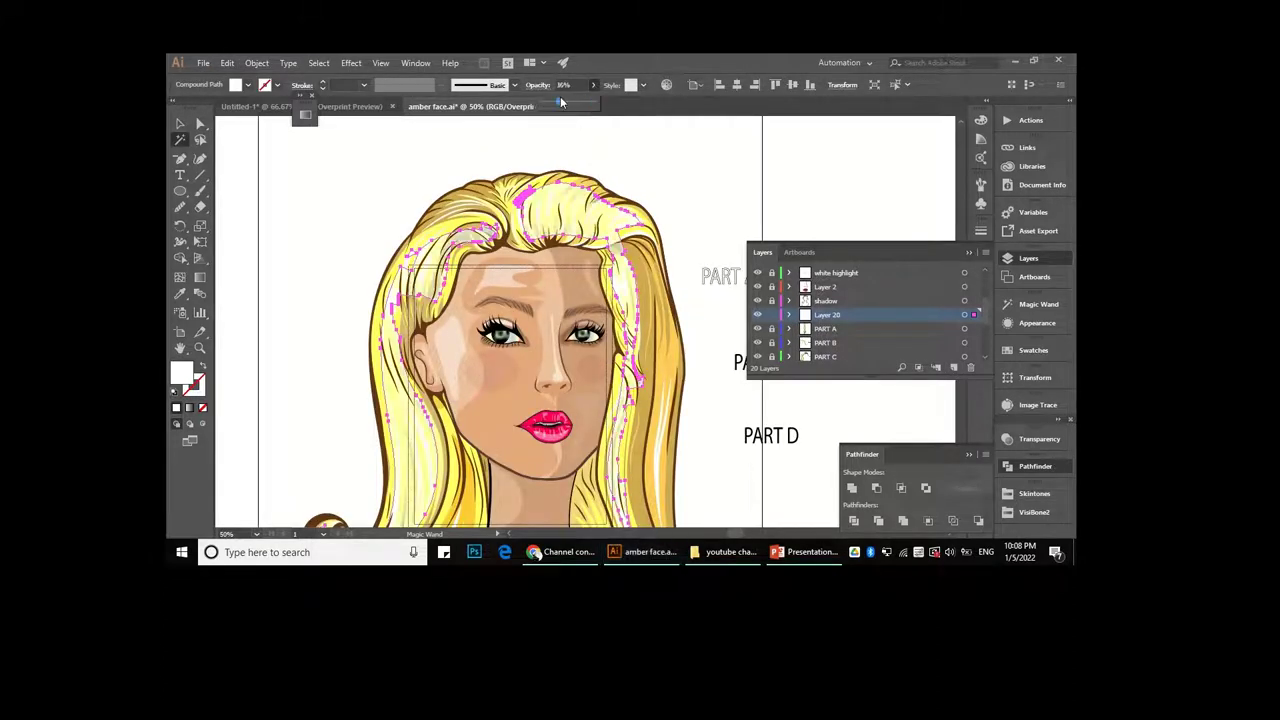
left_click(673, 179)
- Select individual hair highlight paths on the right side and top of the hair
scroll(670, 177, "down", 1)
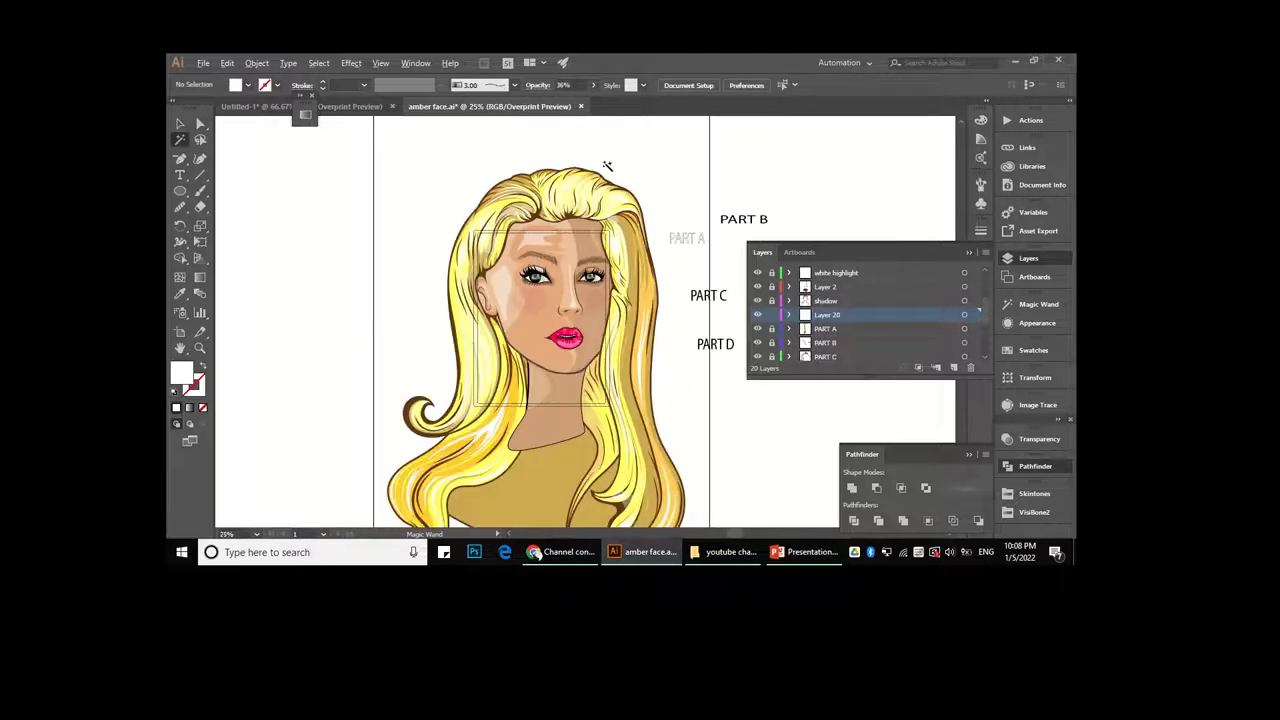
scroll(674, 354, "up", 1)
key("a")
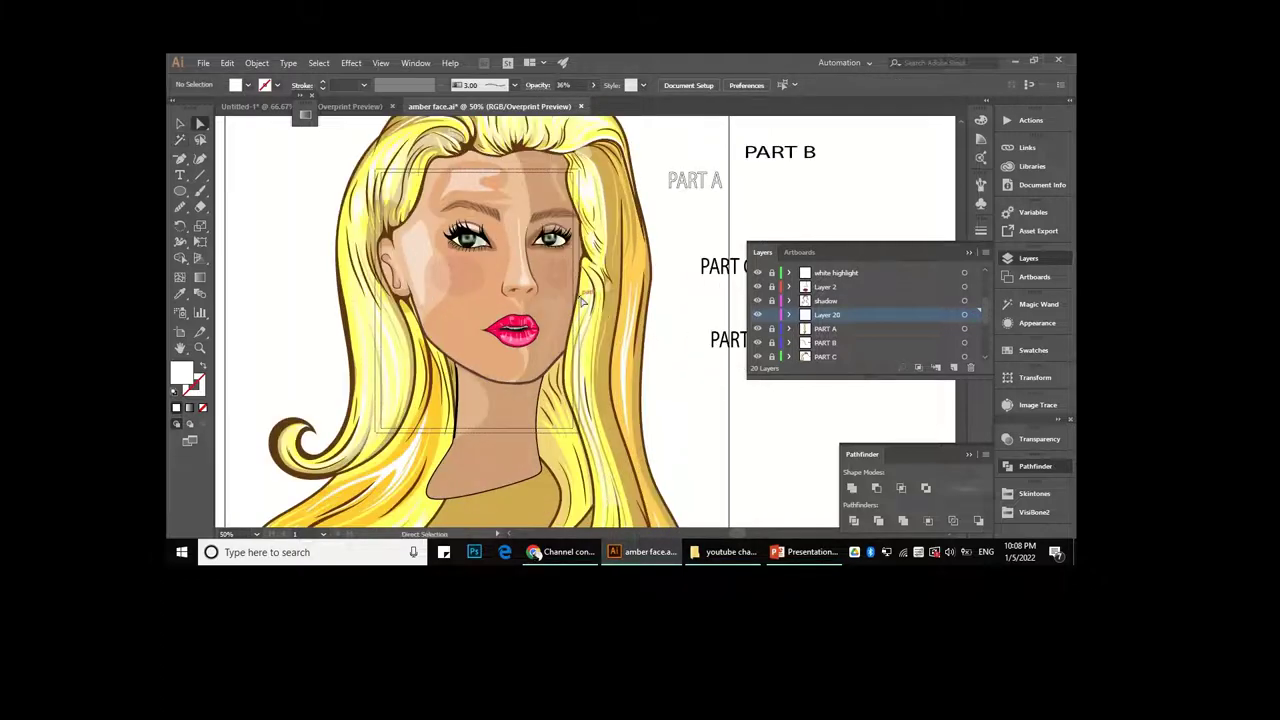
left_click(622, 303)
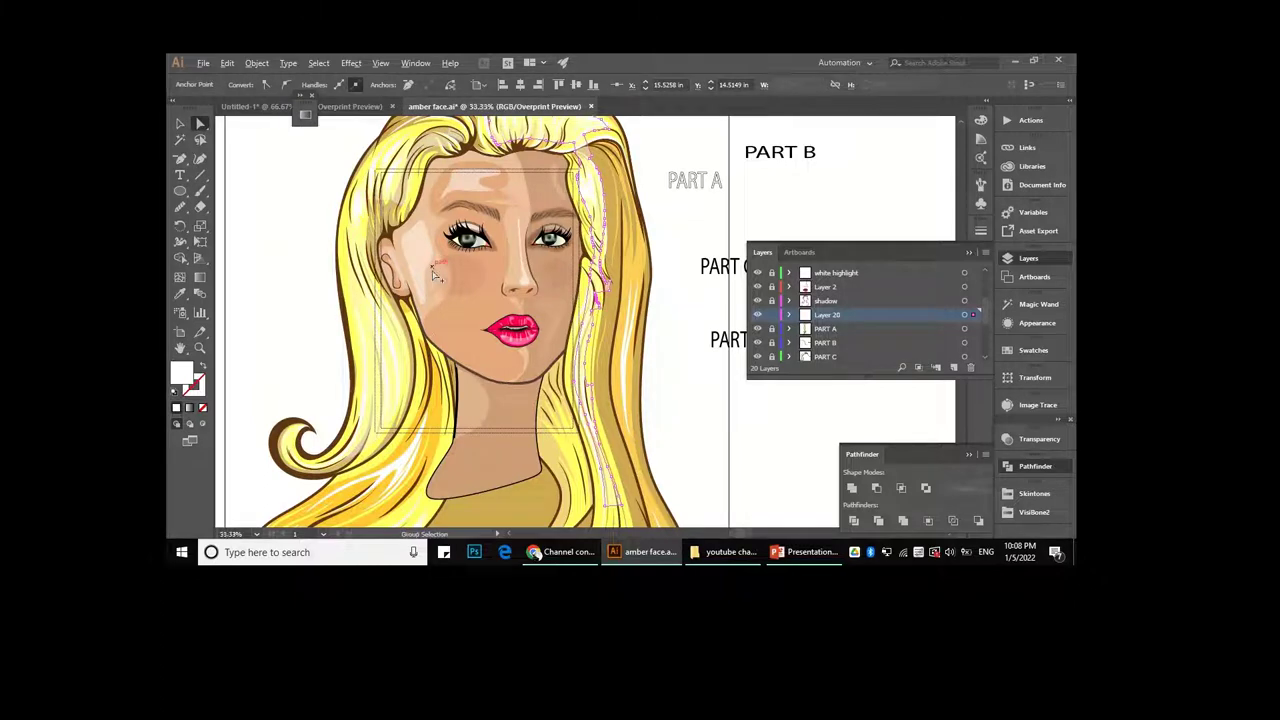
scroll(435, 275, "down", 1)
left_click(500, 180)
scroll(488, 205, "up", 2)
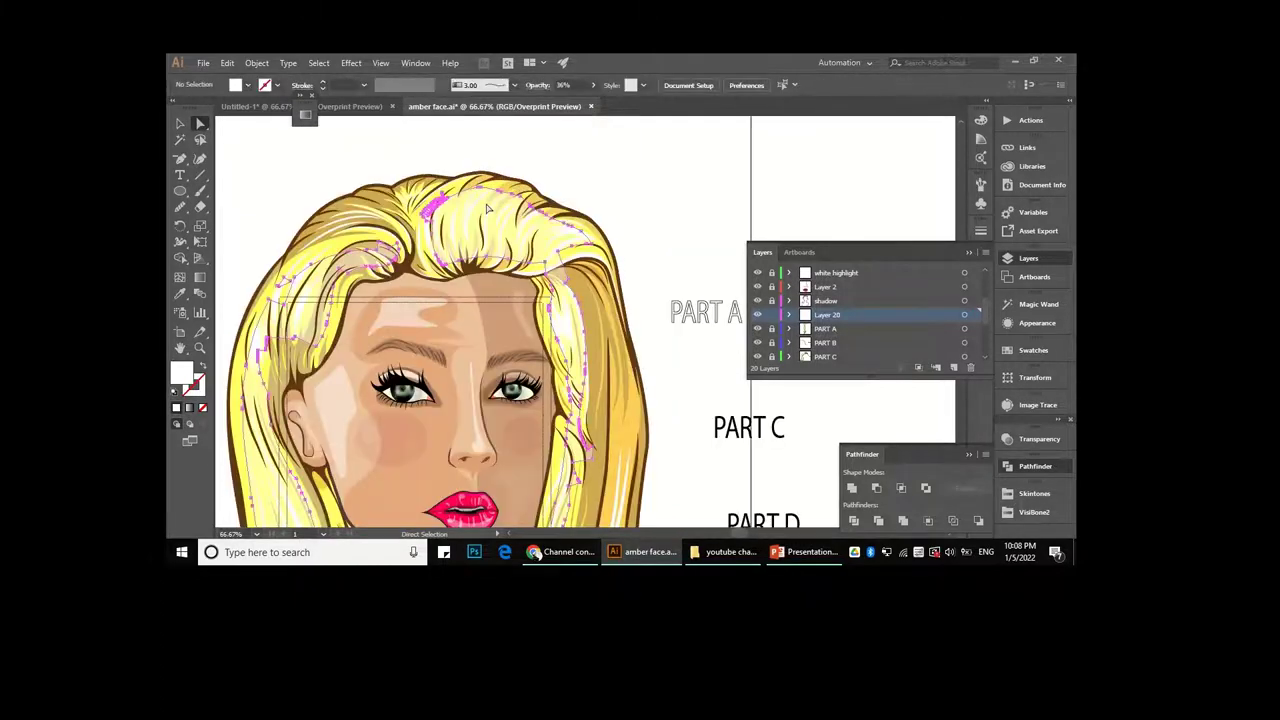
left_click(488, 208)
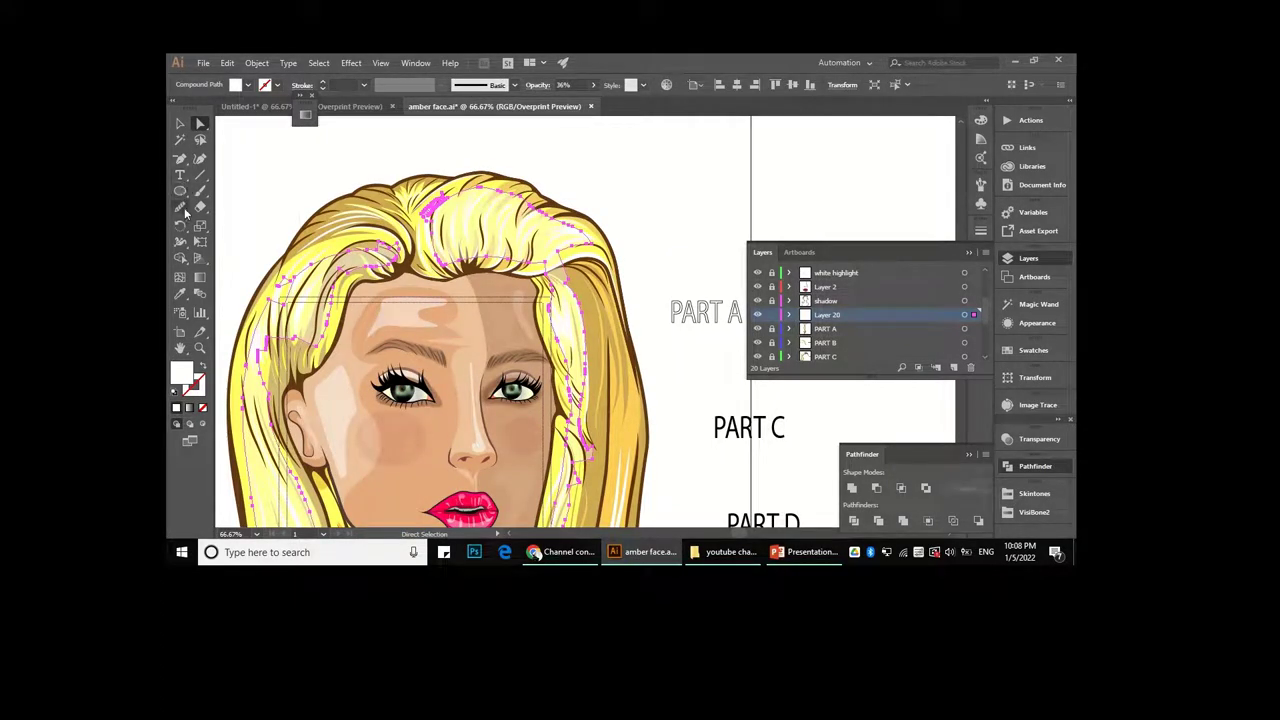
- Pencil-redraw the crown highlight's top edge, extending it across the hair to the right
left_click_drag(180, 207, 225, 222)
scroll(436, 240, "up", 1)
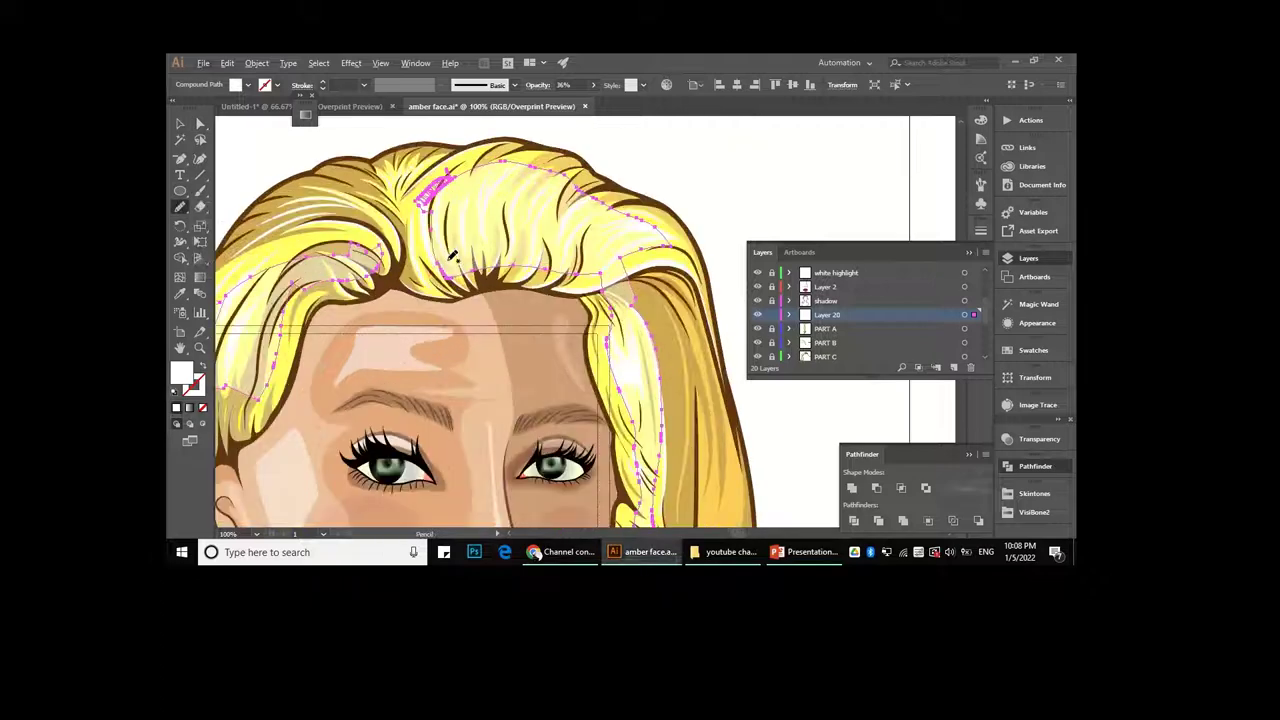
left_click_drag(460, 170, 466, 165)
scroll(456, 165, "up", 1)
mouse_move(397, 198)
left_mouse_down()
mouse_move(472, 143)
mouse_move(587, 152)
mouse_move(505, 194)
left_mouse_up()
scroll(505, 194, "down", 1)
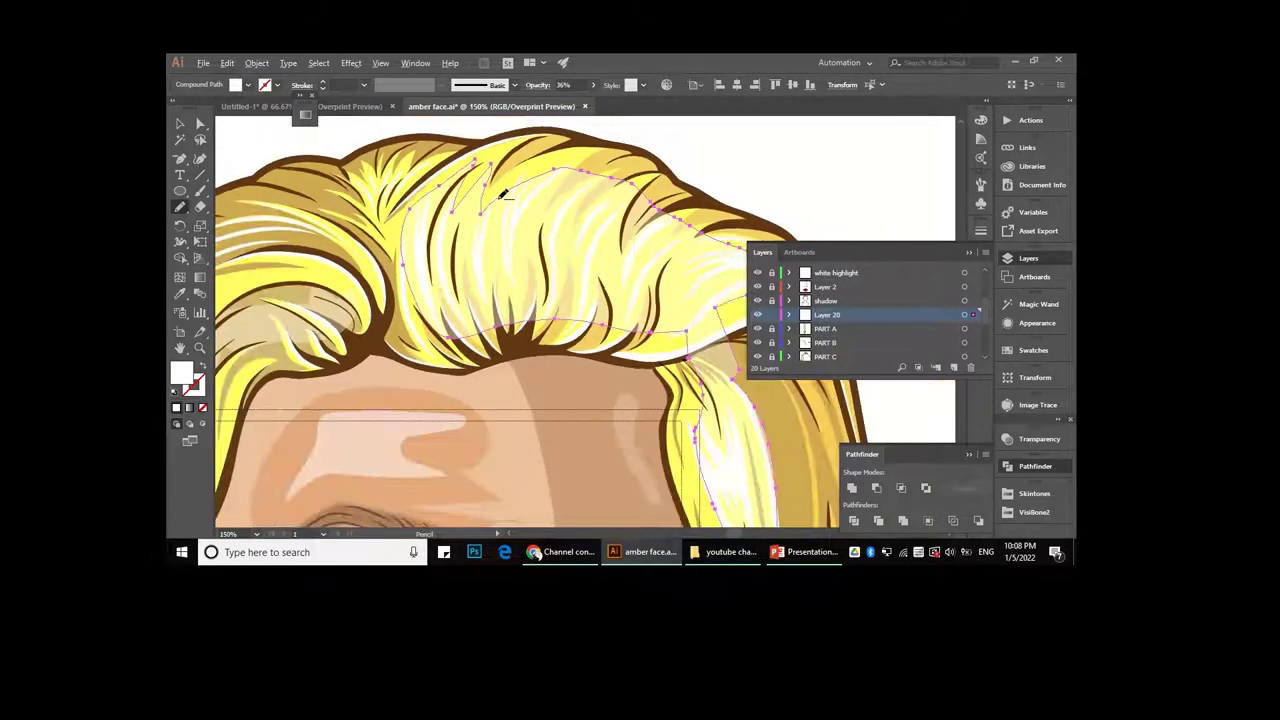
scroll(497, 202, "up", 1)
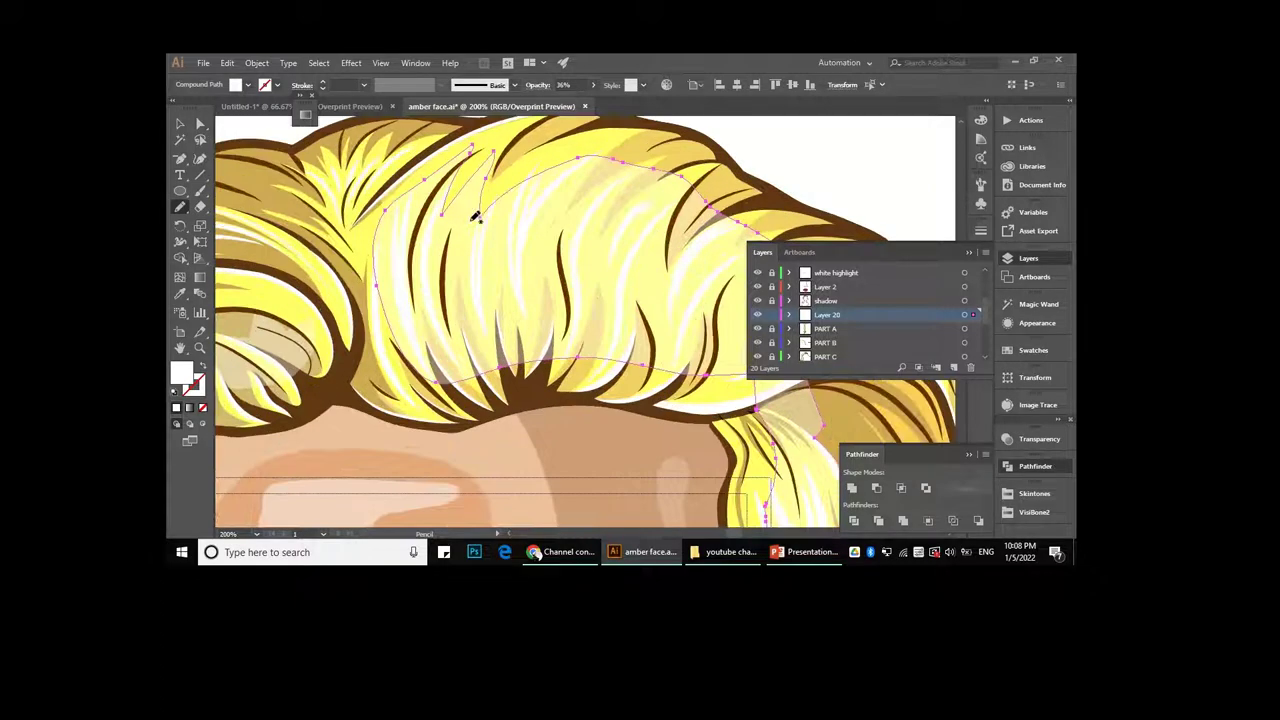
scroll(560, 194, "right", 2)
scroll(560, 194, "up", 1)
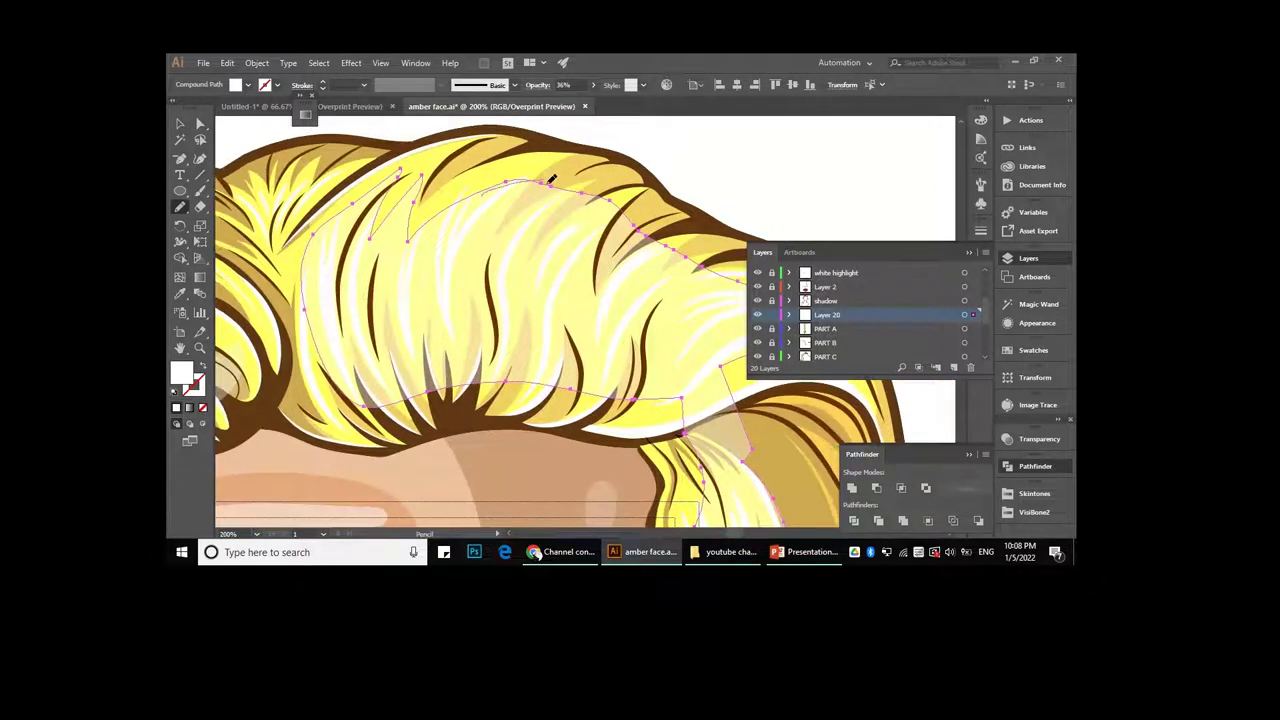
mouse_move(570, 214)
left_mouse_down()
mouse_move(600, 278)
mouse_move(664, 254)
left_mouse_up()
scroll(654, 251, "down", 1)
scroll(640, 250, "down", 1)
scroll(630, 248, "down", 1)
scroll(622, 245, "up", 2)
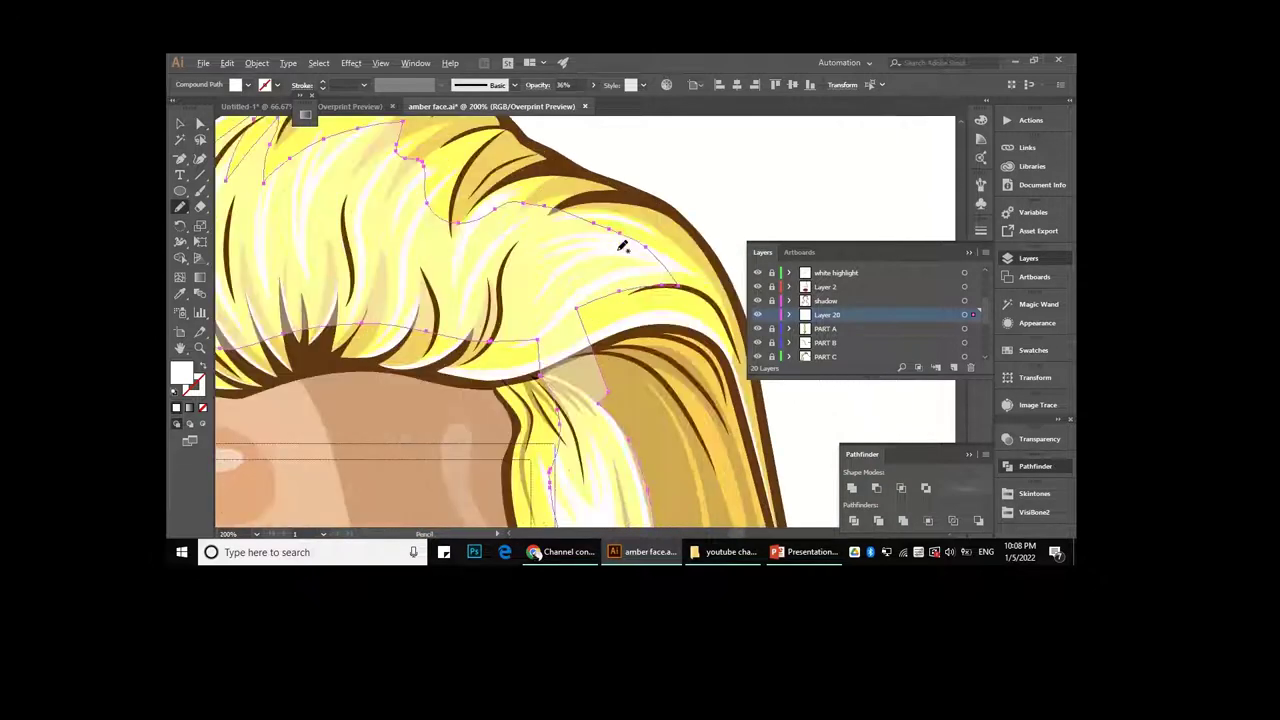
- Erase excess from the lower highlight shape, then deselect it
left_click(200, 206)
left_click_drag(530, 372, 623, 343)
key("a")
left_click(731, 219)
- Draw jagged strand-shaped peaks along the highlight's edge with the Pencil
left_click(181, 207)
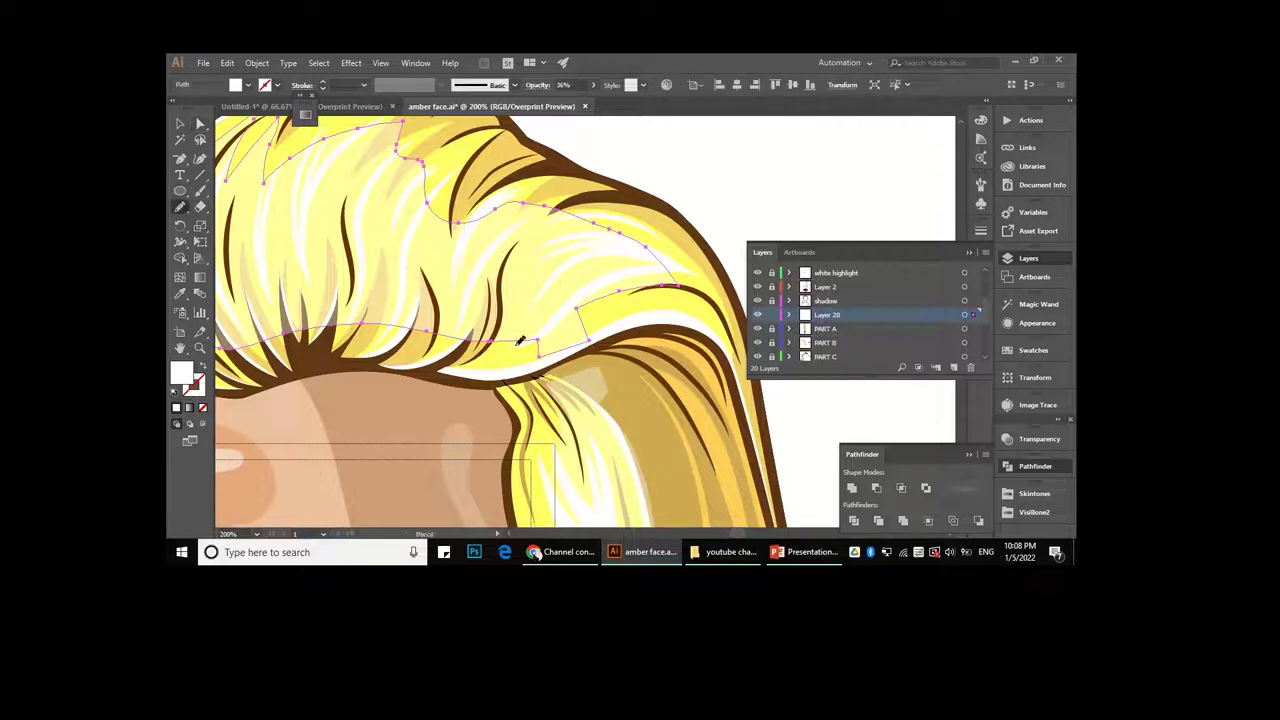
left_click_drag(569, 292, 609, 288)
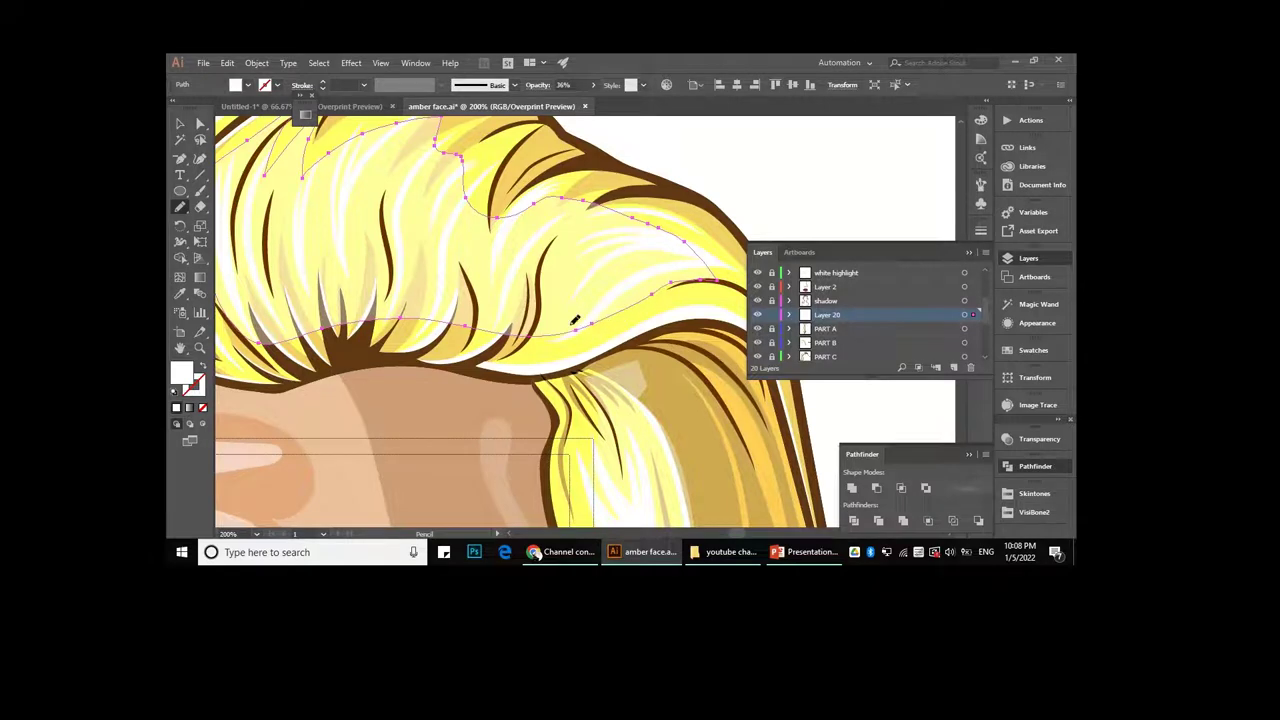
mouse_move(553, 327)
left_mouse_down()
mouse_move(520, 283)
mouse_move(420, 308)
left_mouse_up()
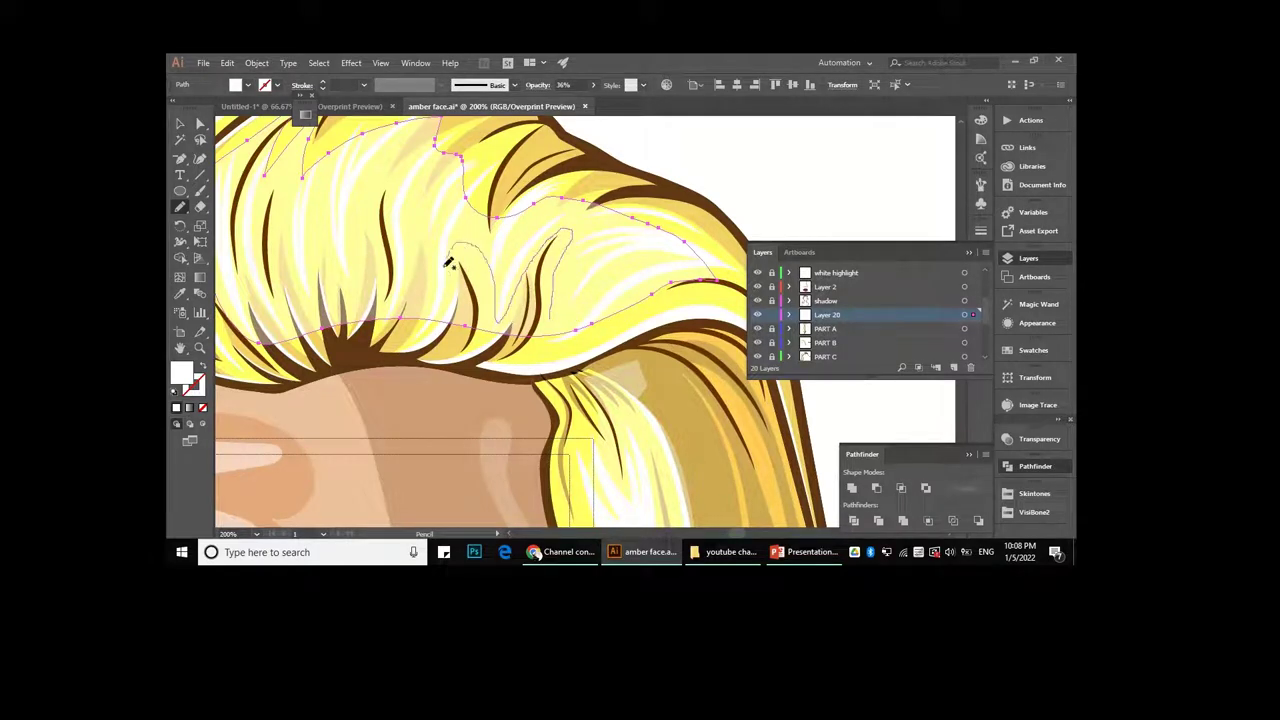
left_click_drag(373, 282, 249, 331)
left_click_drag(240, 322, 238, 325)
key("ctrl+minus")
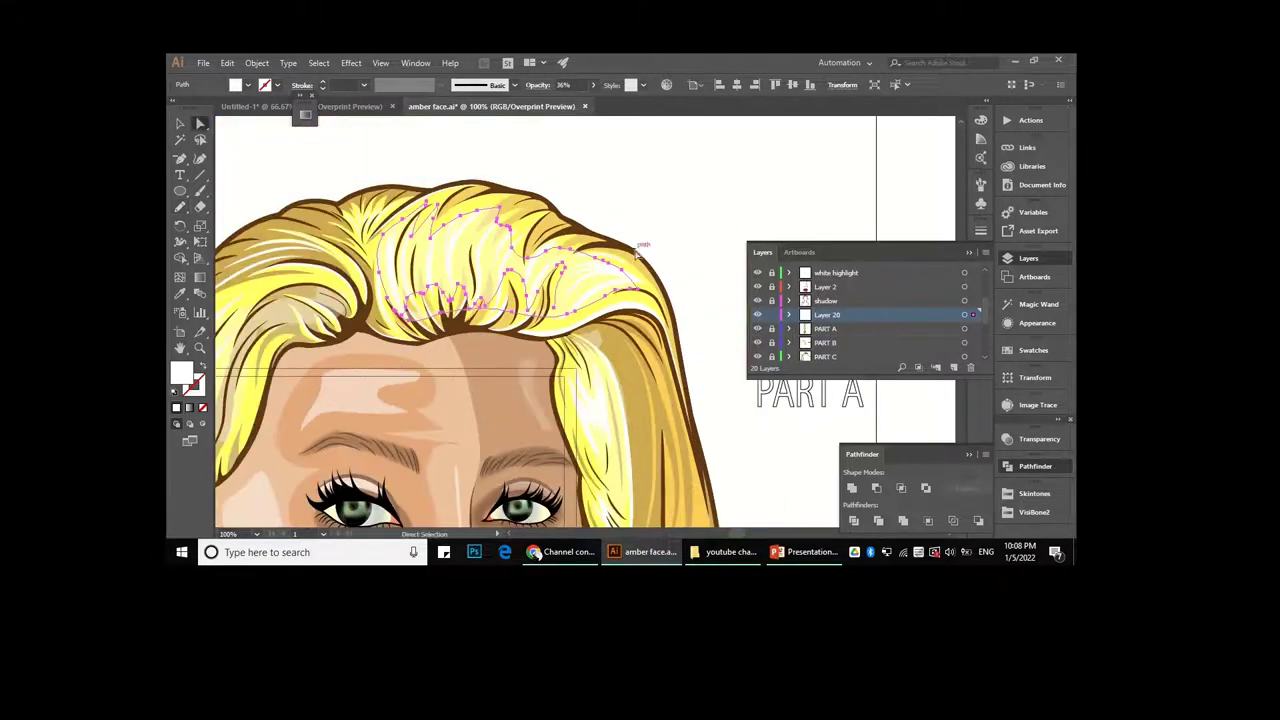
key("ctrl+plus")
key("a")
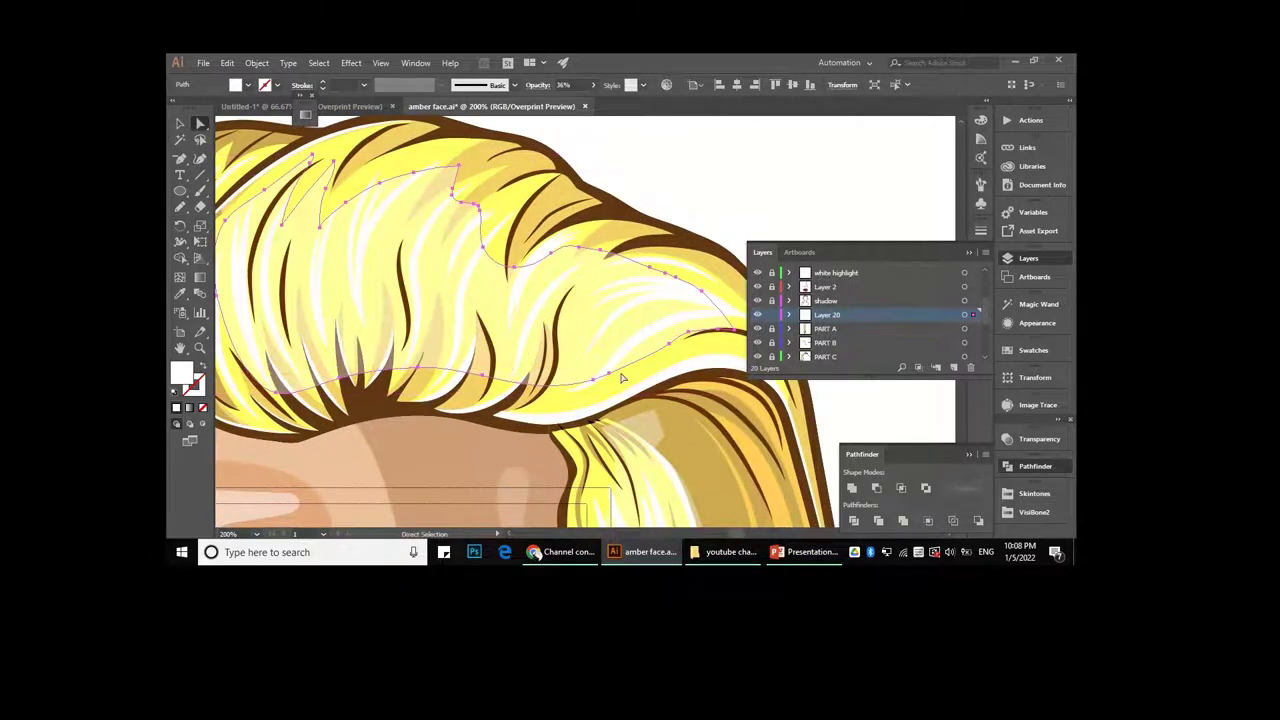
- Add more strand peaks, merging them into a zigzag highlight edge reaching up and left
left_click(180, 206)
left_click_drag(588, 376, 521, 368)
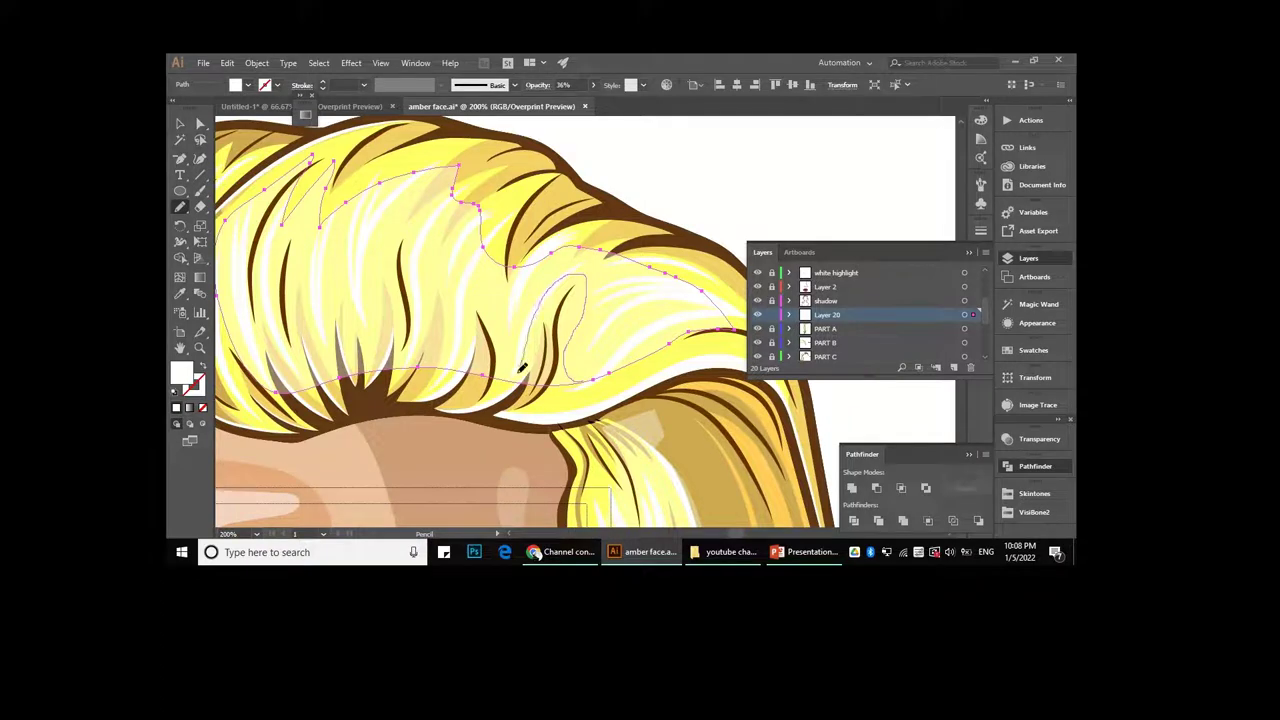
mouse_move(524, 378)
left_mouse_down()
mouse_move(587, 372)
mouse_move(460, 321)
mouse_move(432, 291)
mouse_move(365, 320)
left_mouse_up()
mouse_move(361, 366)
left_mouse_down()
mouse_move(323, 317)
mouse_move(290, 308)
left_mouse_up()
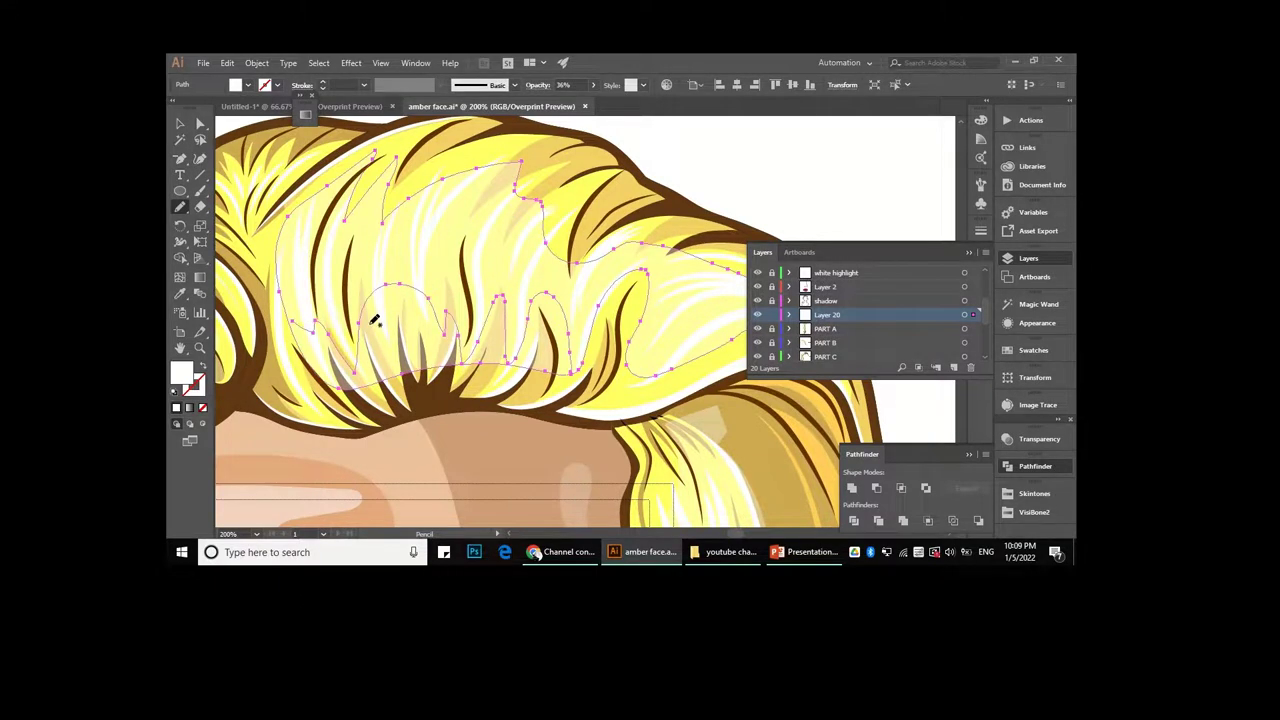
key("ctrl+1")
left_click_drag(398, 320, 592, 368)
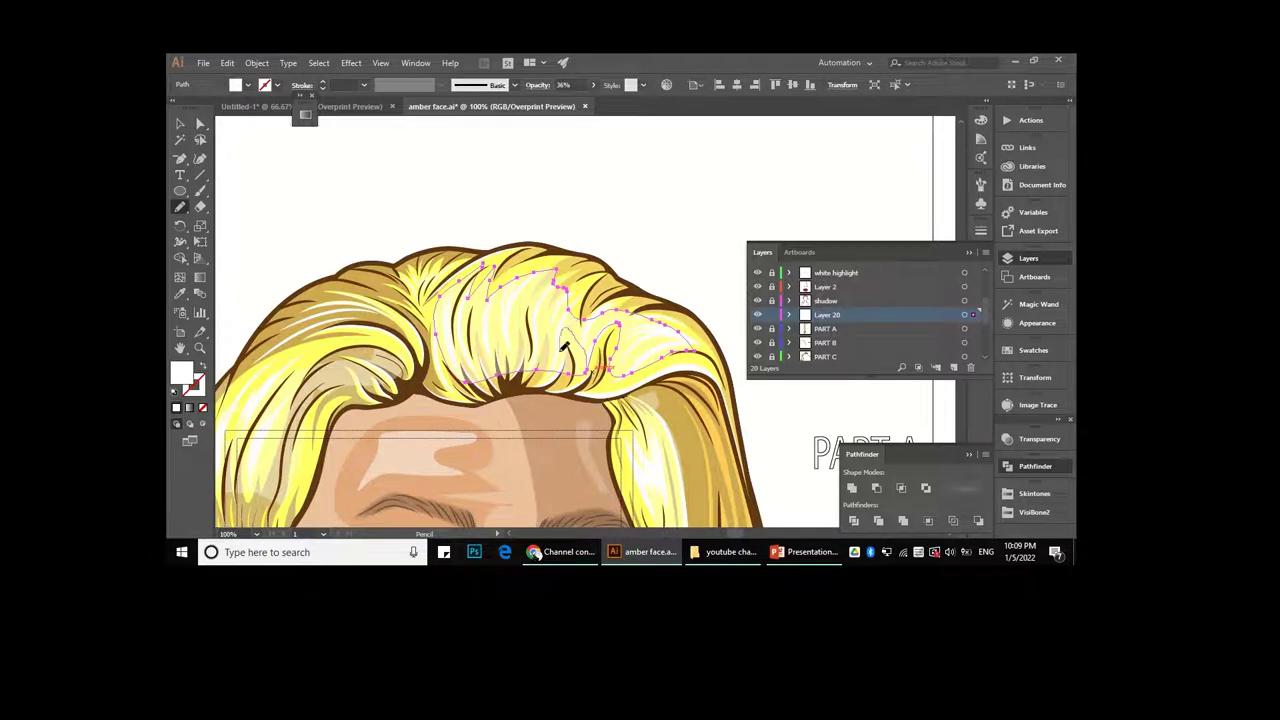
left_click_drag(557, 341, 510, 314)
left_click_drag(445, 341, 445, 341)
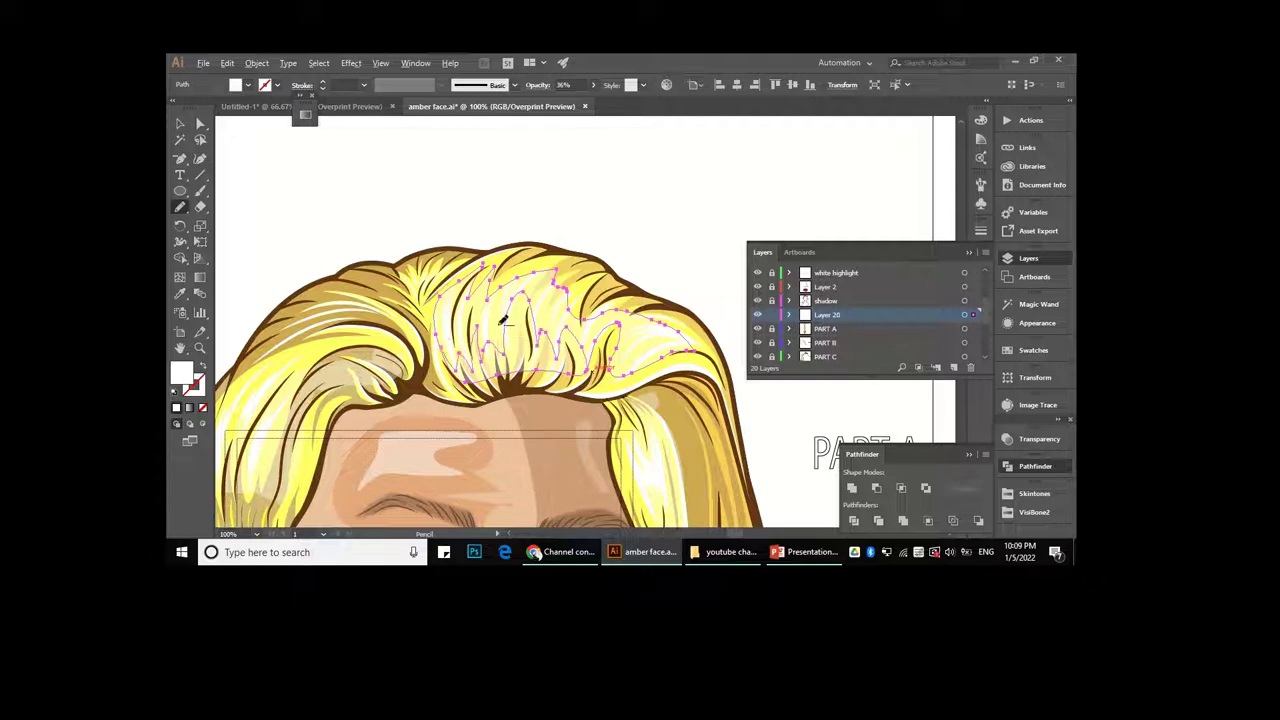
- Add one more strand peak to the highlight and zoom out to check the portrait
key("ctrl+plus")
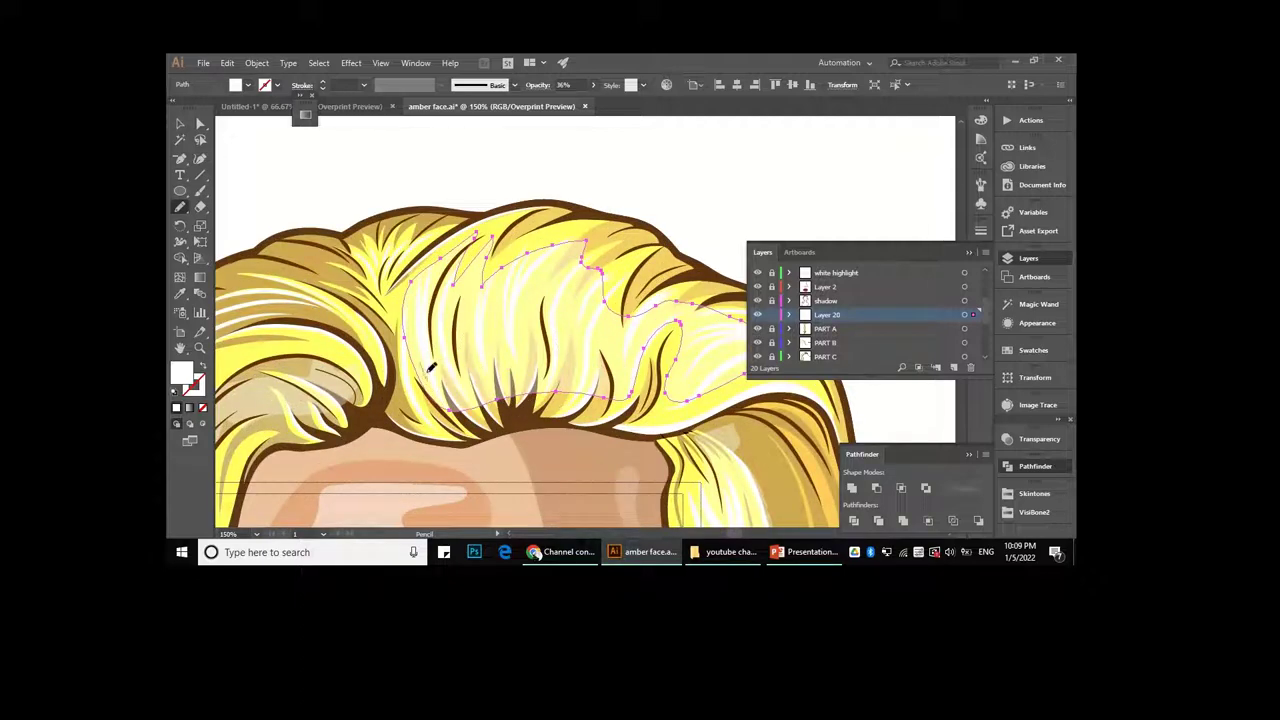
mouse_move(455, 375)
left_mouse_down()
mouse_move(510, 359)
mouse_move(546, 279)
mouse_move(594, 366)
mouse_move(612, 336)
mouse_move(625, 376)
mouse_move(646, 372)
left_mouse_up()
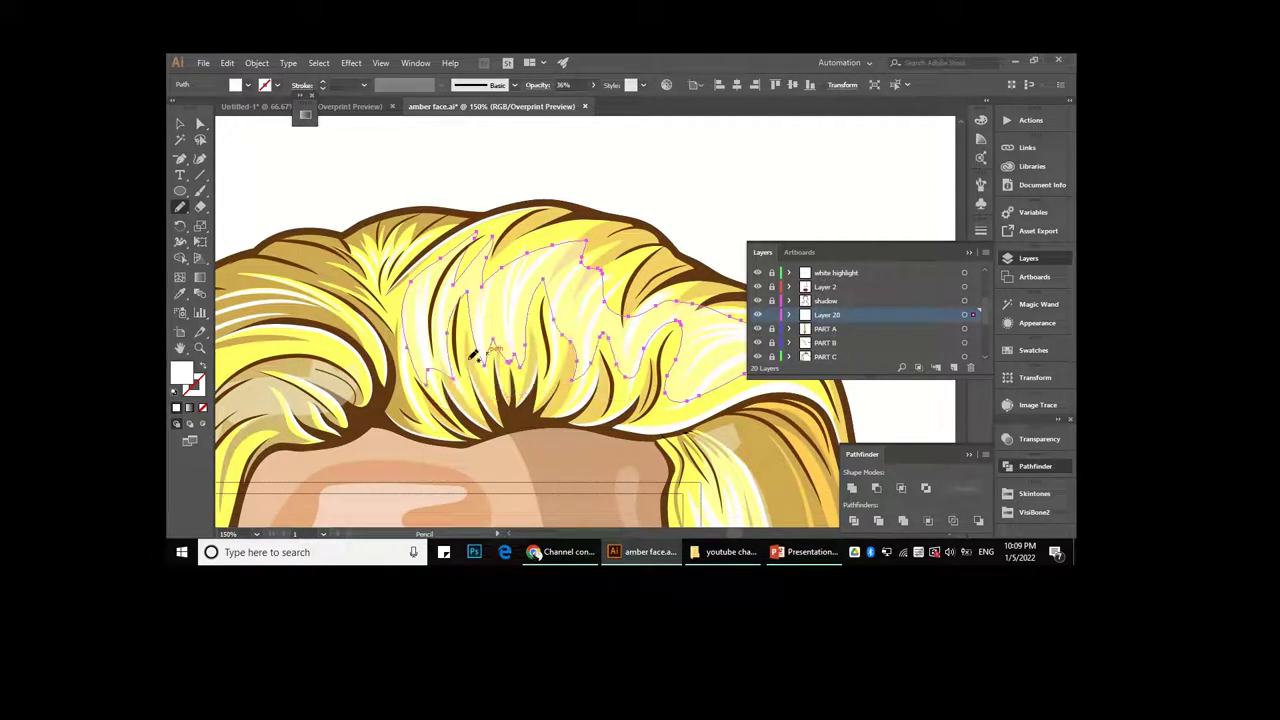
key("ctrl+minus")
key("ctrl+minus")
key("a")
scroll(560, 228, "down", 1)
- Select the highlight strand beside the face's right side and zoom in on it
scroll(560, 228, "down", 1)
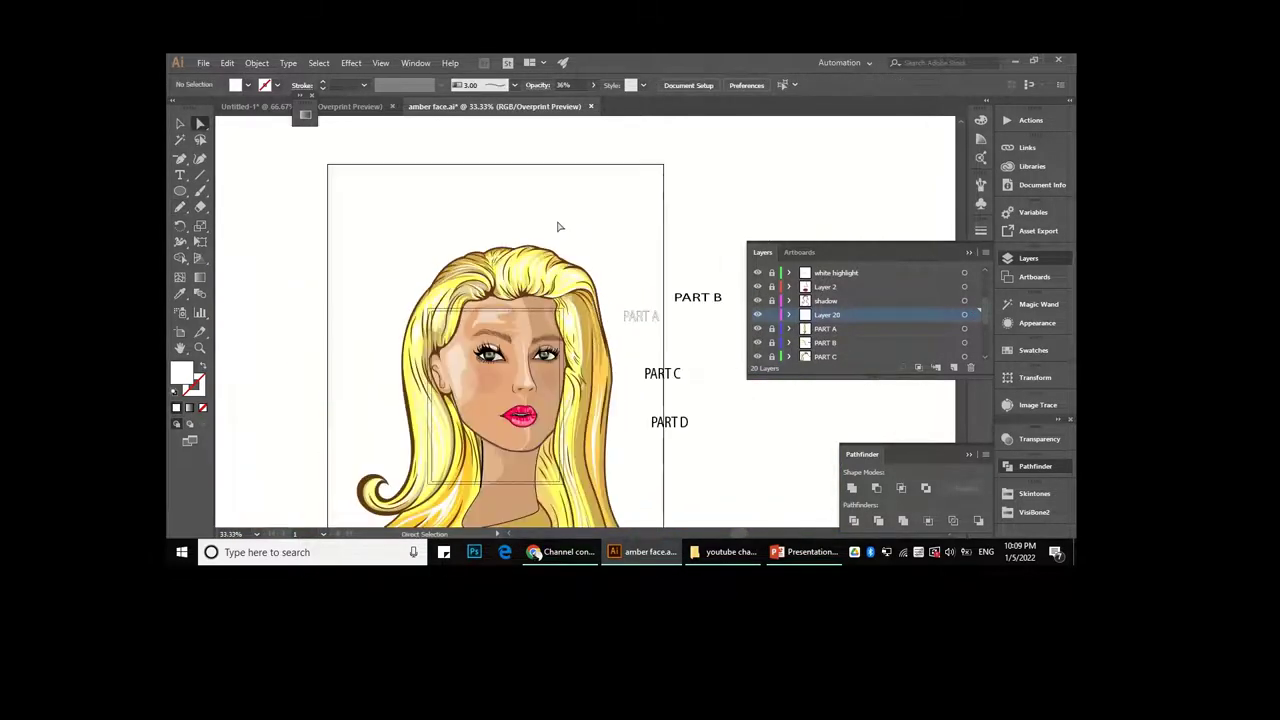
left_click(560, 228)
scroll(570, 368, "up", 2)
left_click(570, 368)
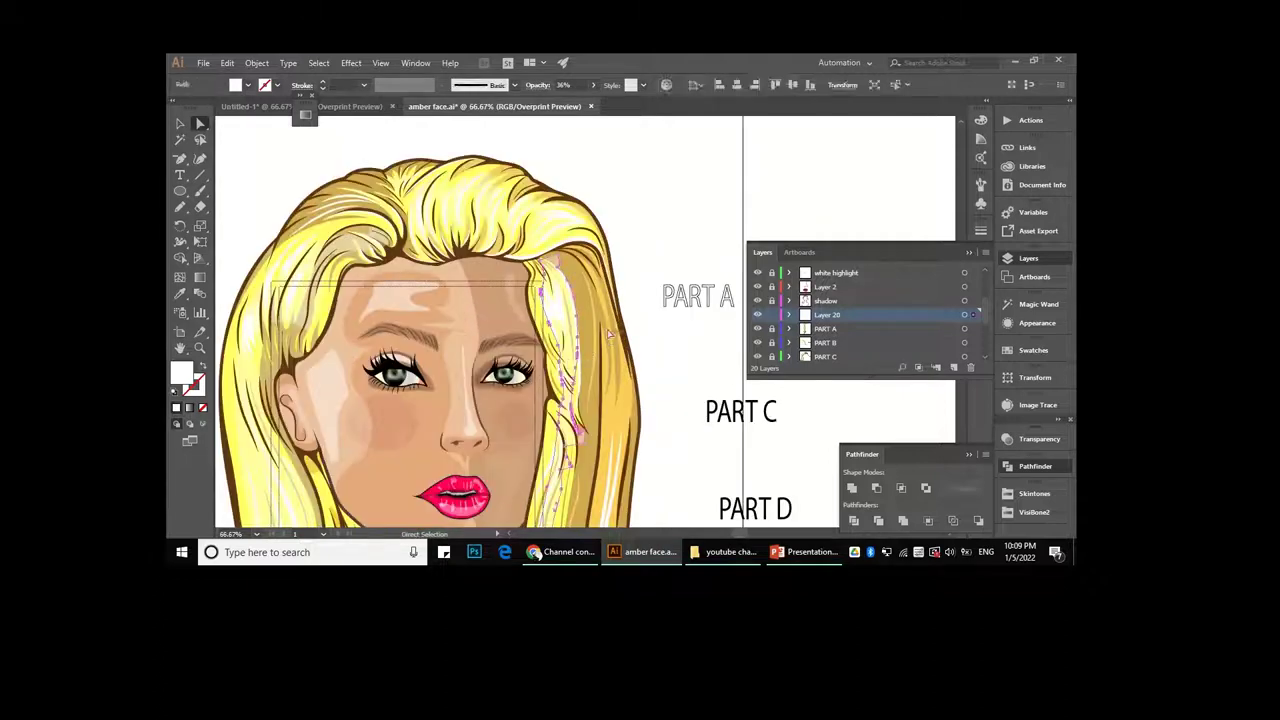
key("ctrl+plus")
key("ctrl+plus")
key("ctrl+plus")
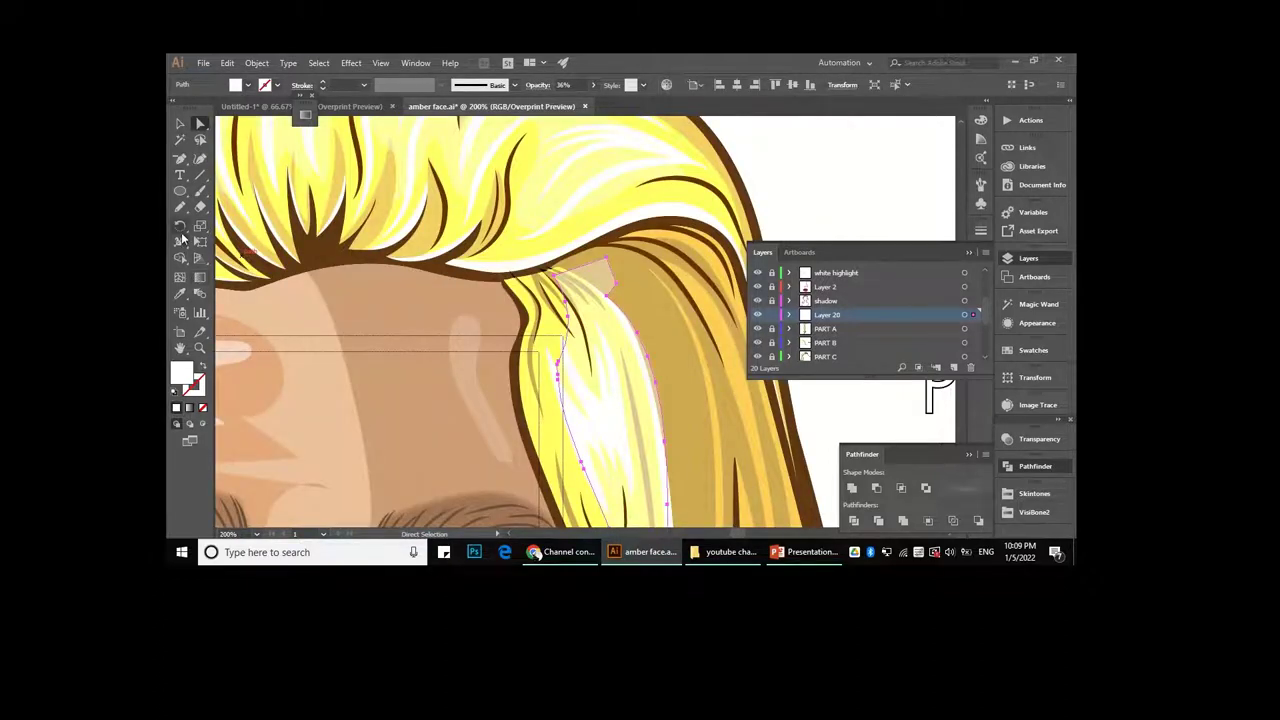
- Pencil-redraw the side highlight's right edge and lower tip along the hair strand
left_click(180, 207)
left_click_drag(662, 399, 594, 283)
scroll(590, 275, "down", 2)
scroll(600, 271, "down", 2)
mouse_move(538, 224)
left_mouse_down()
mouse_move(600, 266)
mouse_move(649, 363)
left_mouse_up()
key("ctrl+minus")
scroll(638, 302, "down", 2)
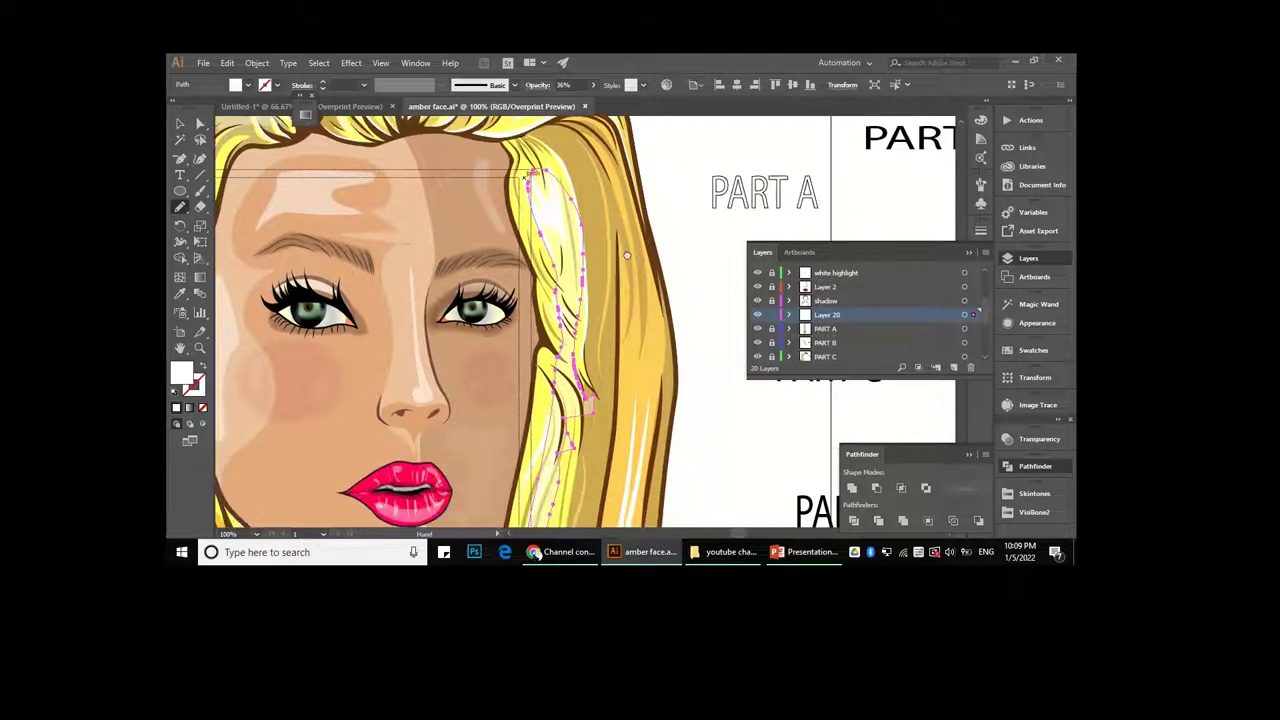
key("ctrl+plus")
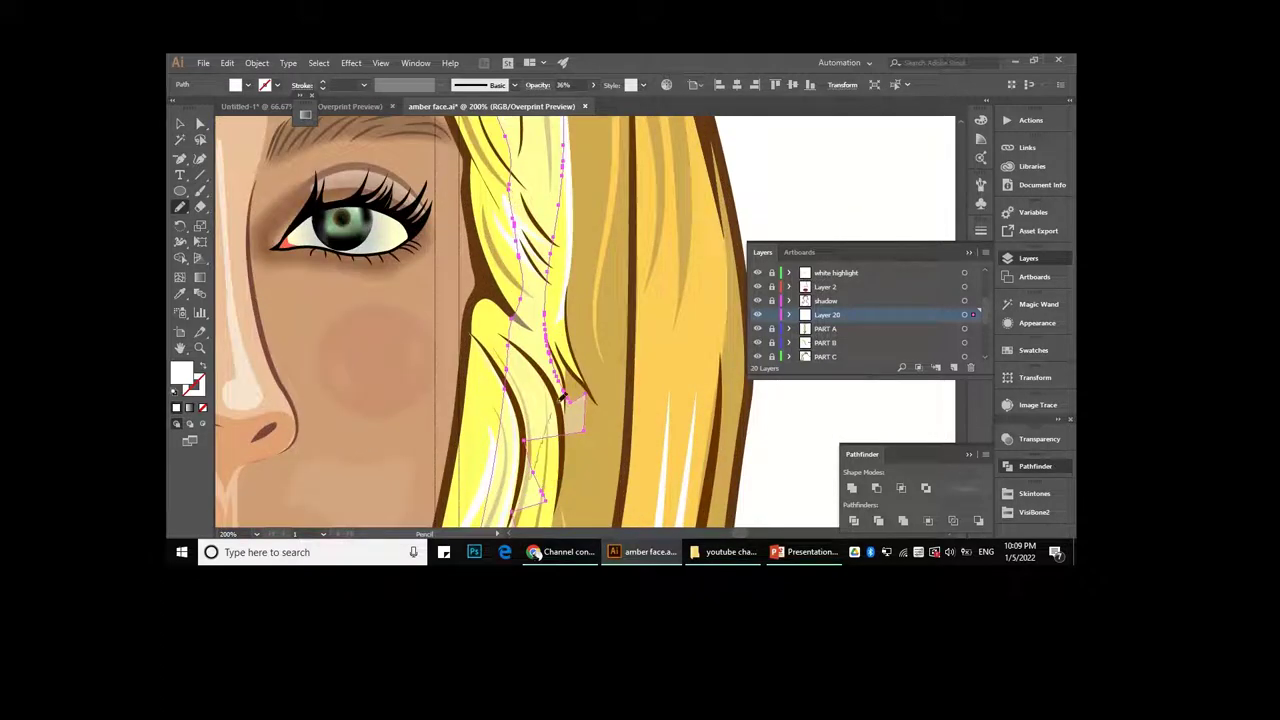
scroll(594, 264, "down", 2)
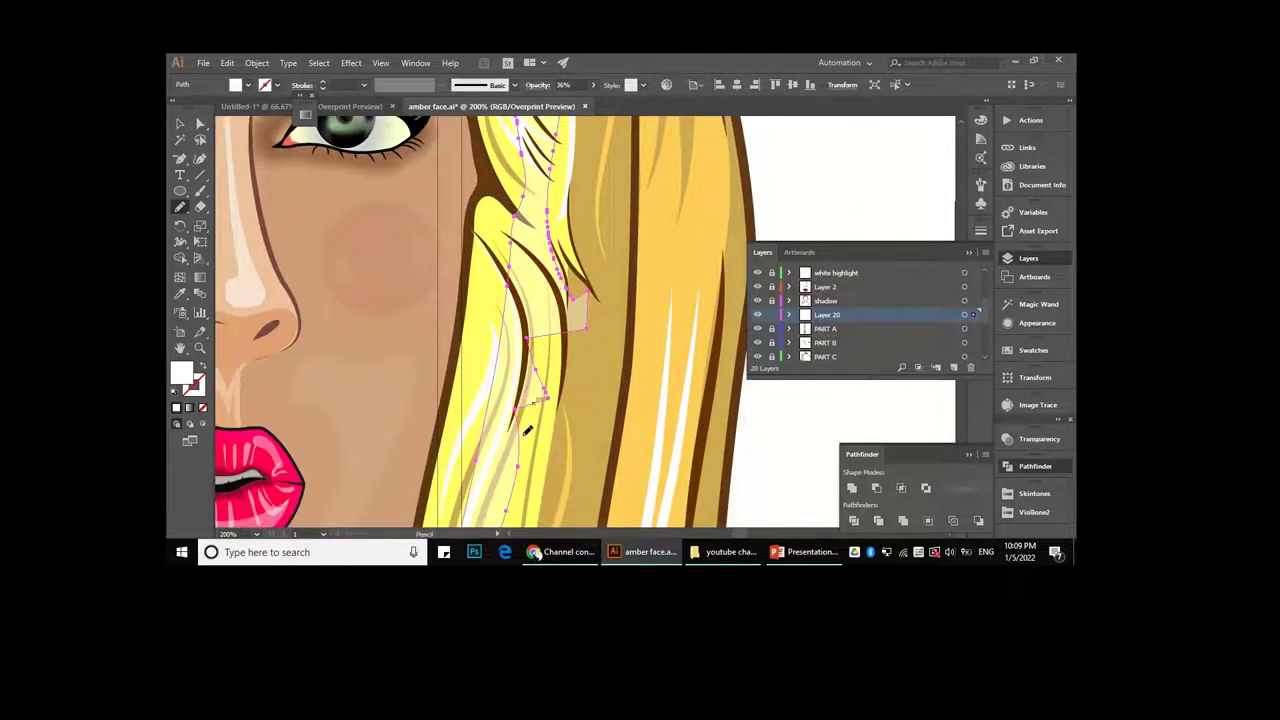
left_click_drag(519, 358, 553, 238)
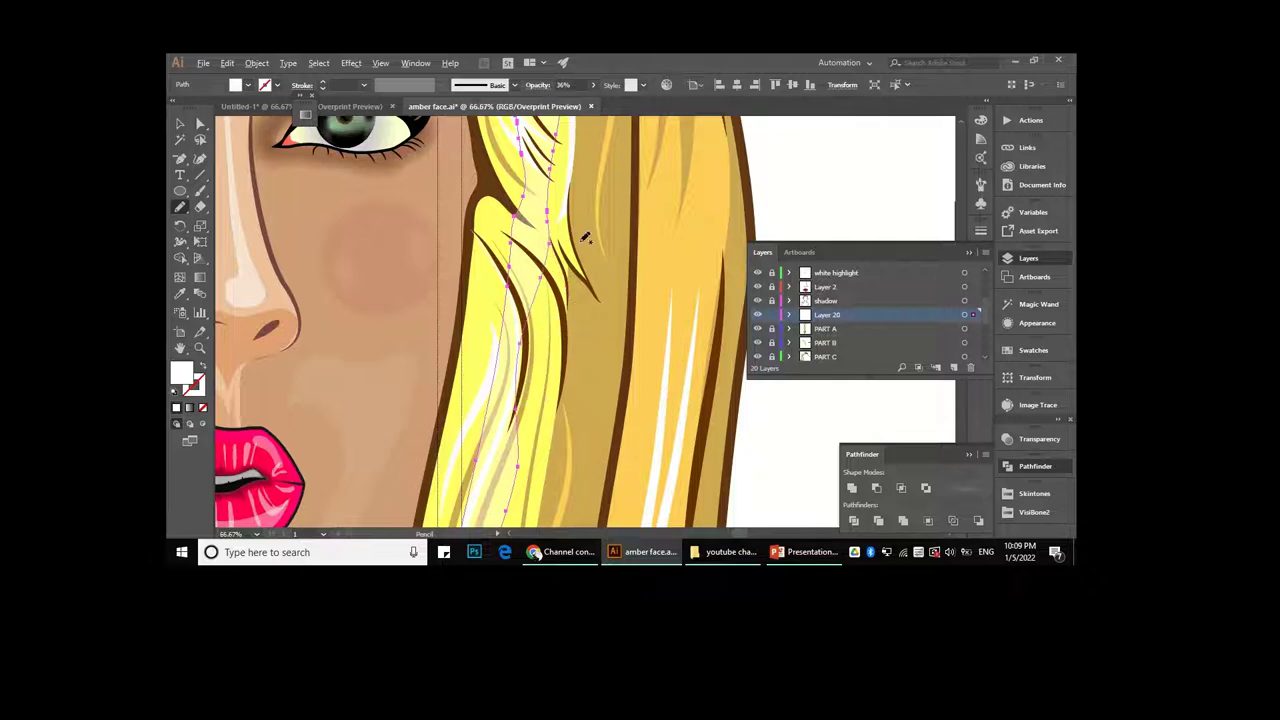
- Select the small highlight path on the lower hair with Direct Selection
key("ctrl+minus")
key("ctrl+minus")
key("ctrl+minus")
scroll(587, 233, "down", 1)
scroll(597, 410, "down", 1)
scroll(612, 385, "down", 1)
scroll(558, 365, "up", 2)
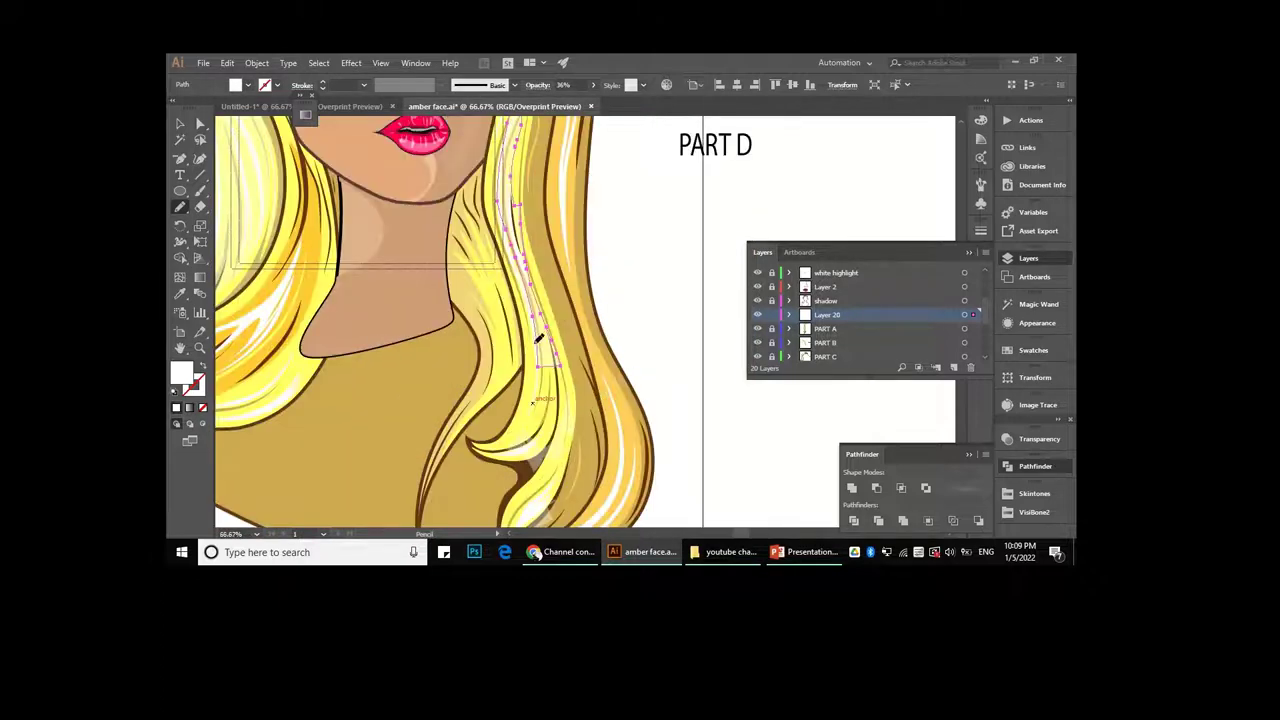
key("a")
left_click(558, 450)
left_click(181, 208)
scroll(563, 402, "up", 1)
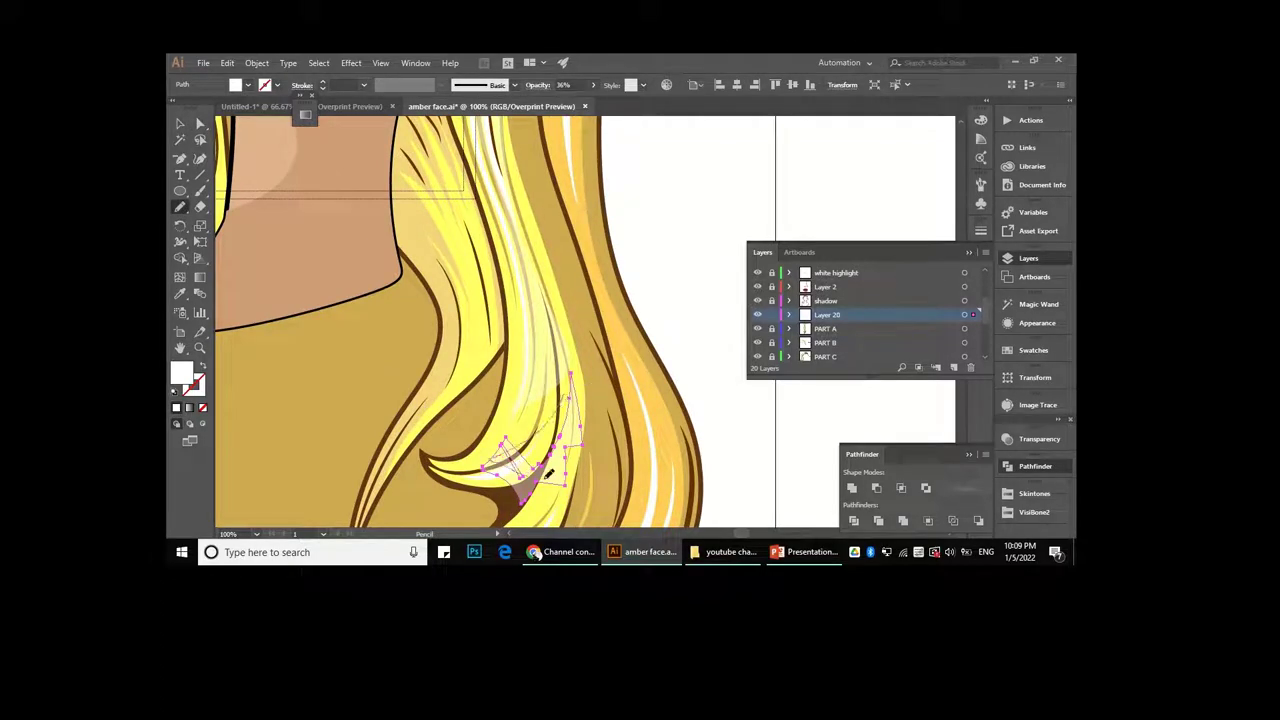
scroll(553, 455, "down", 1)
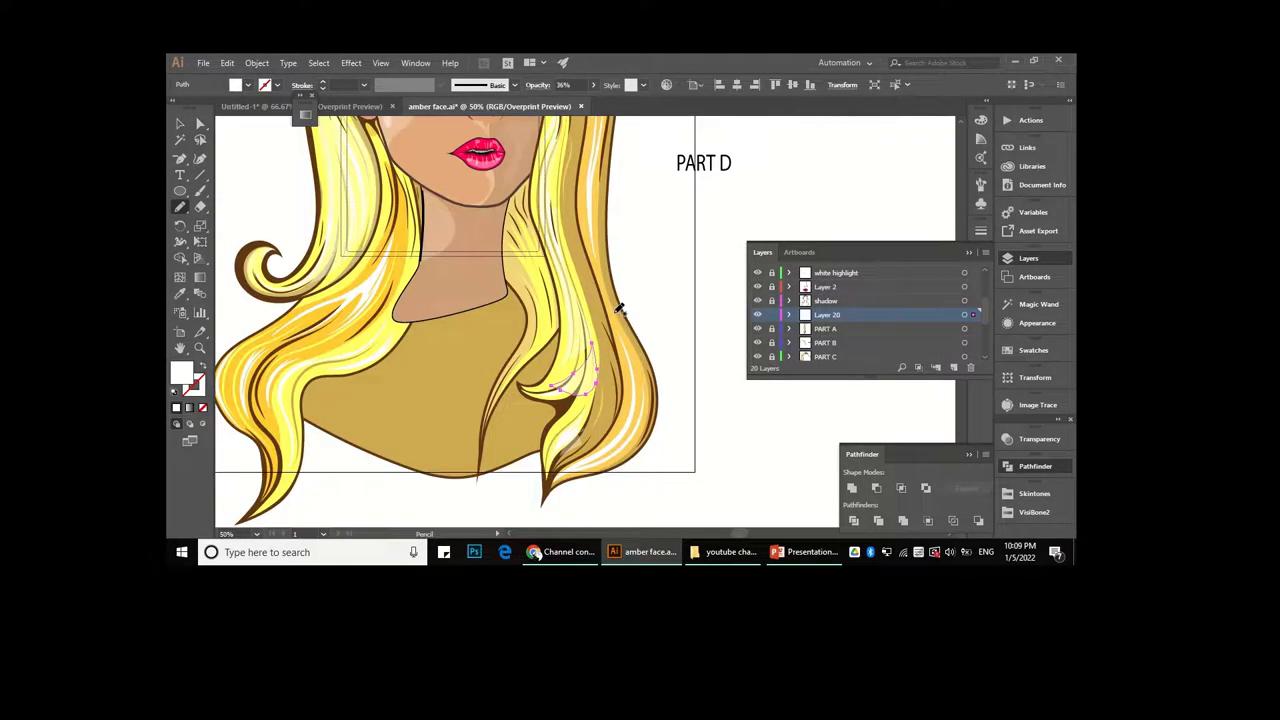
- Select an anchor of the lower hair highlight and pencil-redraw it along the curling strand
scroll(553, 455, "up", 1)
key("a")
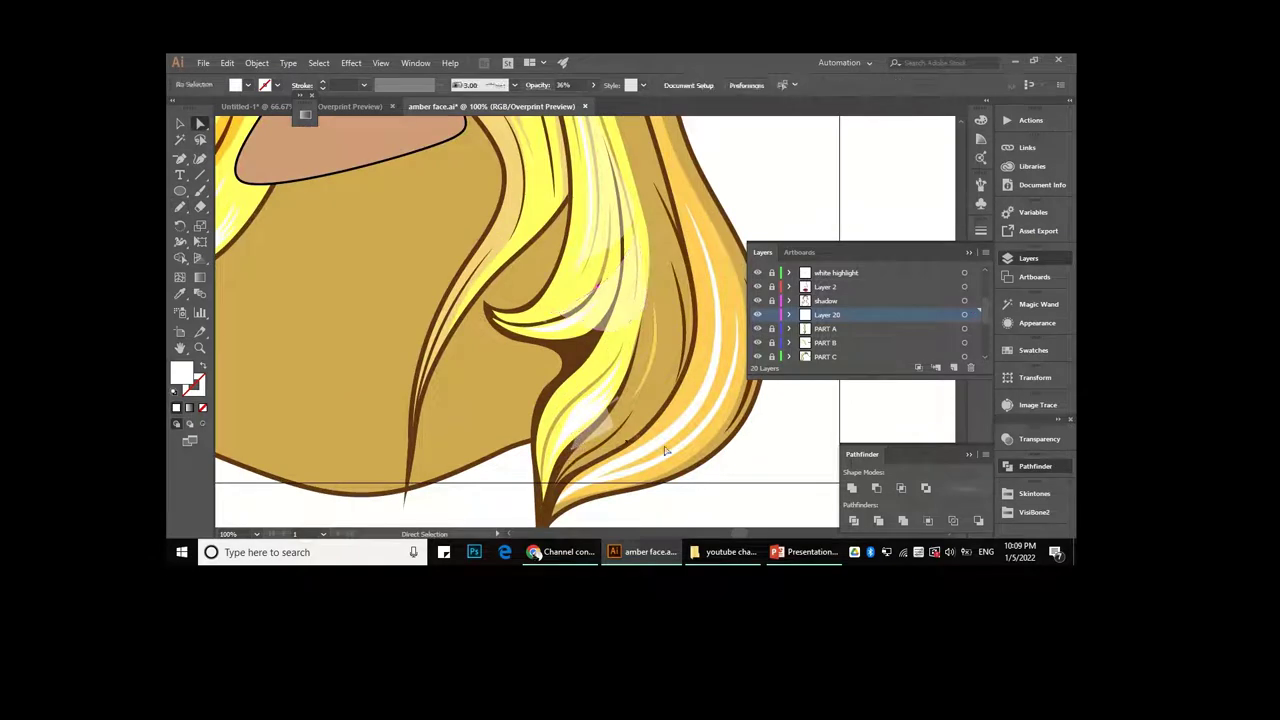
left_click(589, 426)
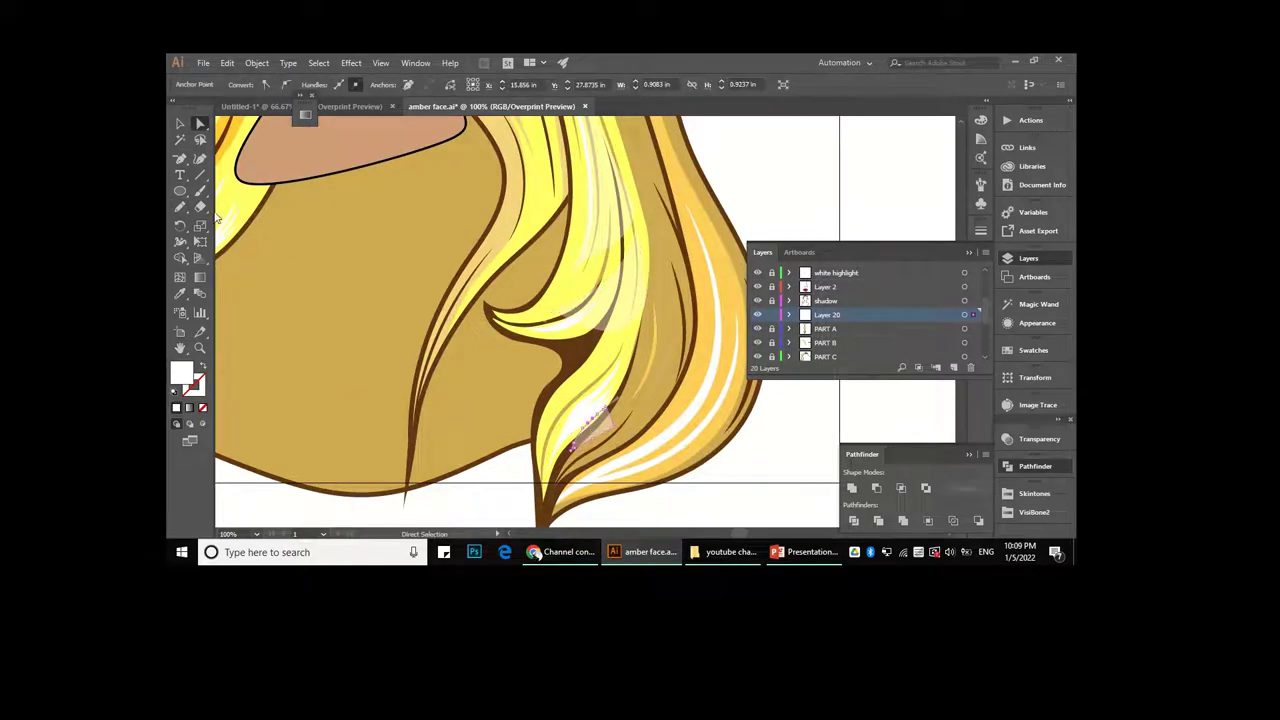
left_click(180, 207)
left_click_drag(601, 440, 596, 432)
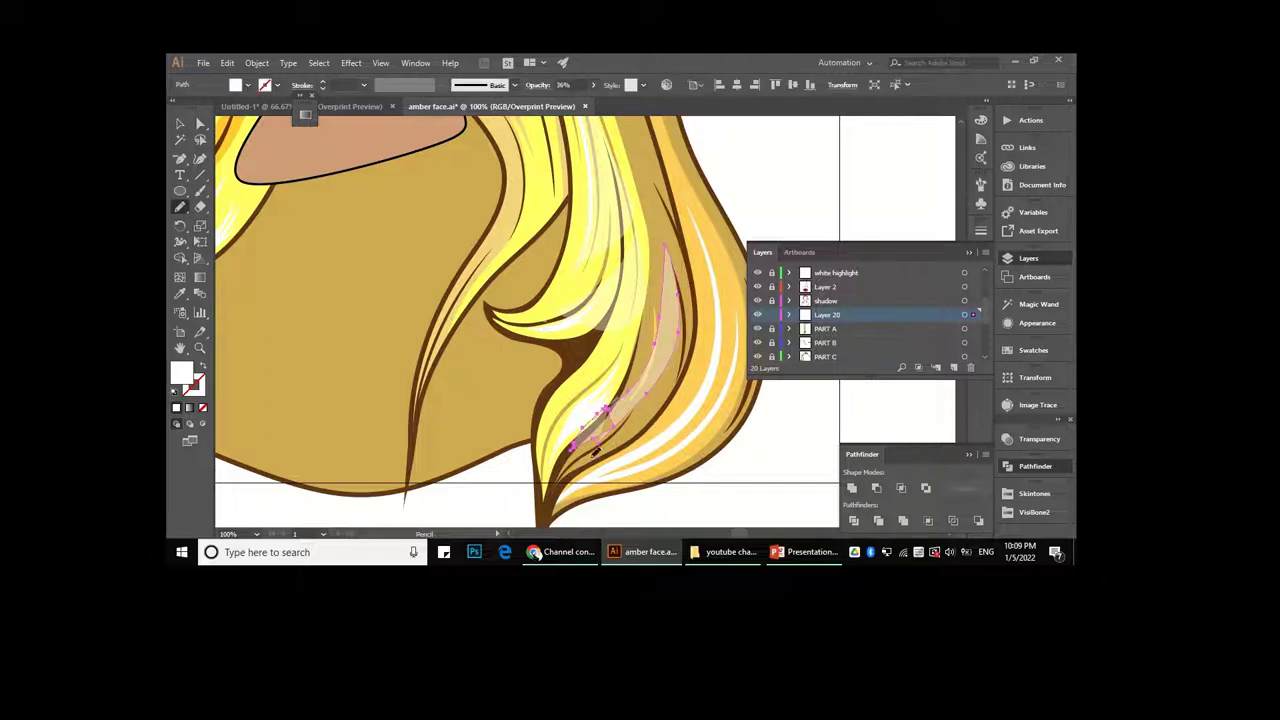
- Retrace the highlight along the hair strand into a tapered outline, then deselect it
scroll(672, 386, "down", 1, "alt")
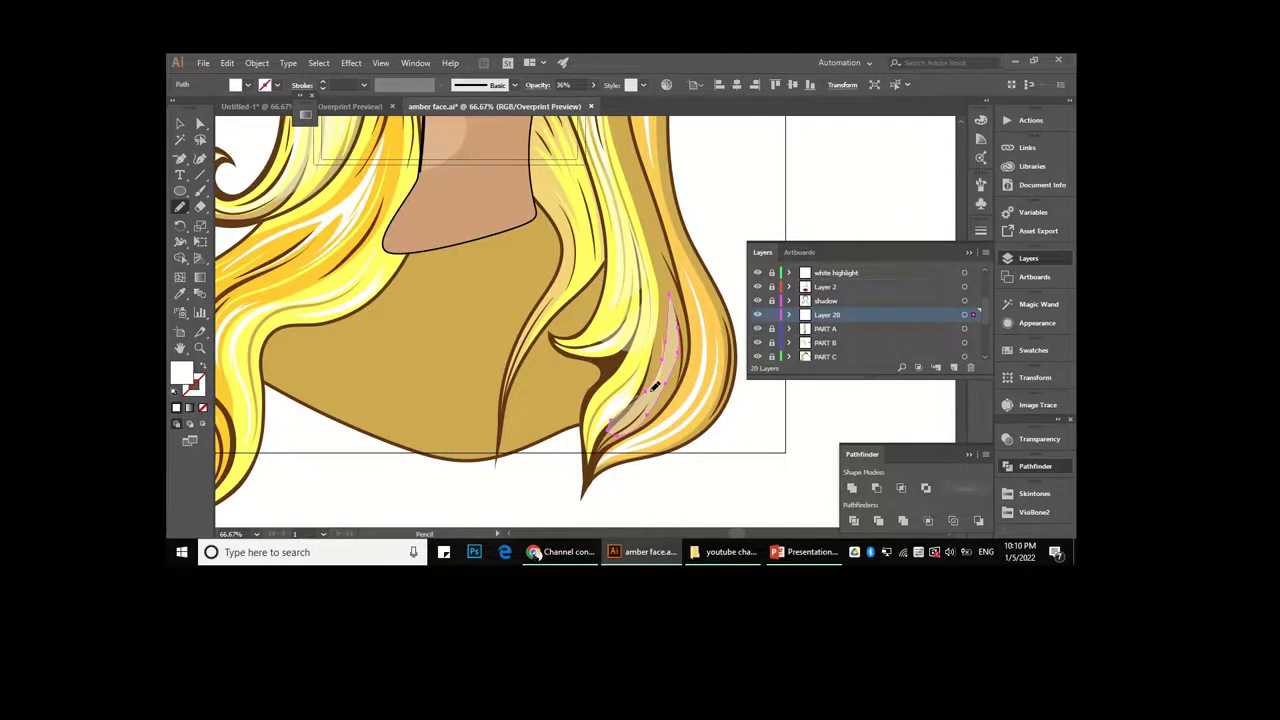
scroll(672, 400, "down", 2, "alt")
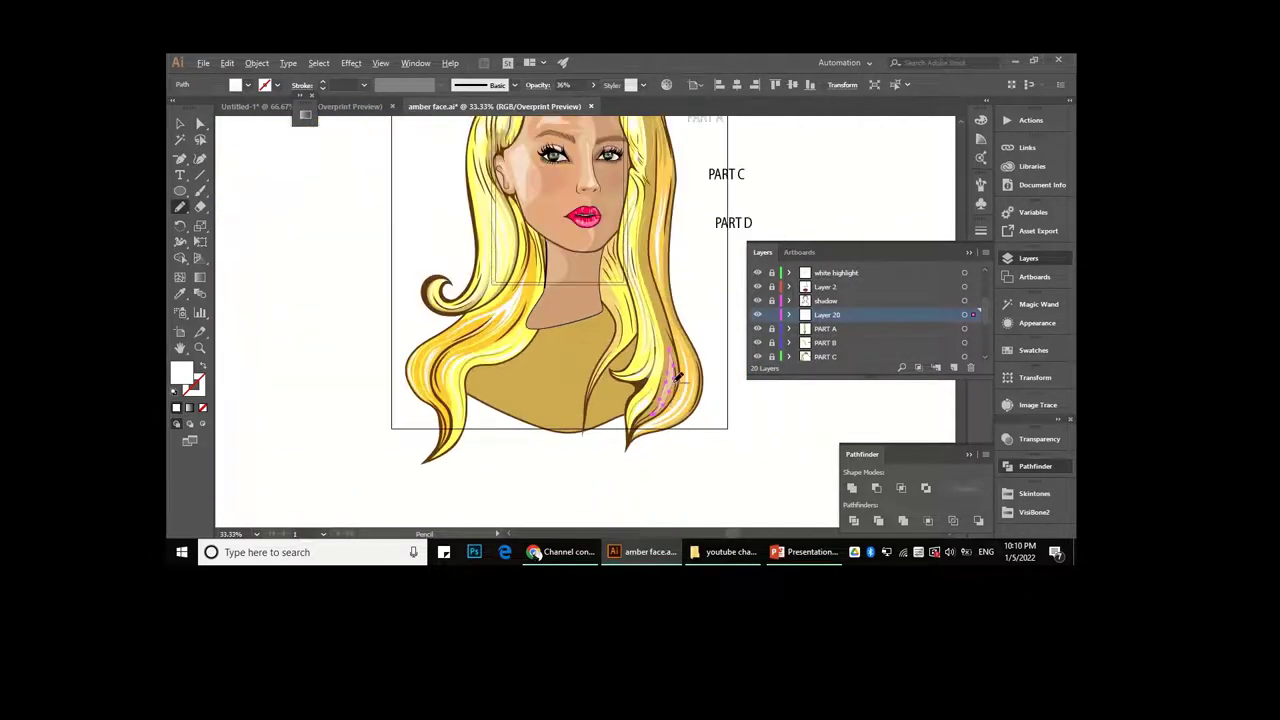
scroll(677, 378, "up", 2, "alt")
mouse_move(680, 370)
left_mouse_down()
mouse_move(660, 412)
mouse_move(666, 358)
left_mouse_up()
key("a")
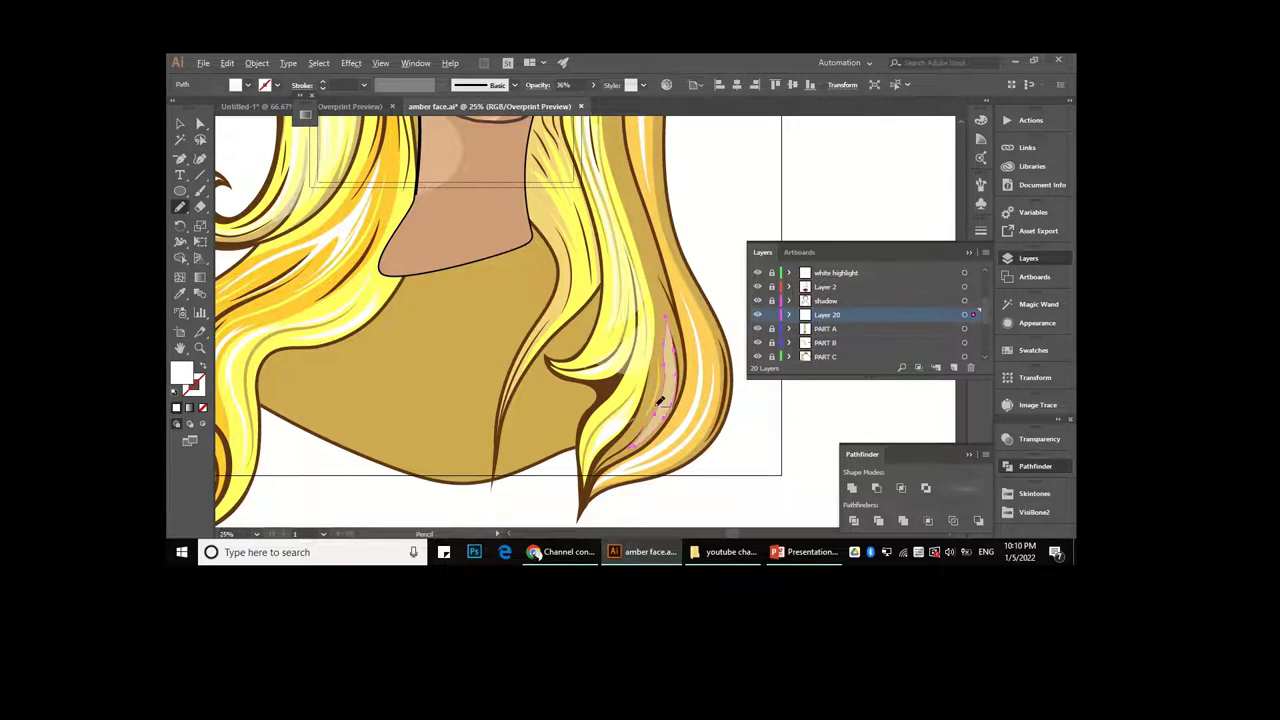
scroll(678, 430, "down", 3, "alt")
left_click(678, 430)
scroll(636, 228, "up", 1, "alt")
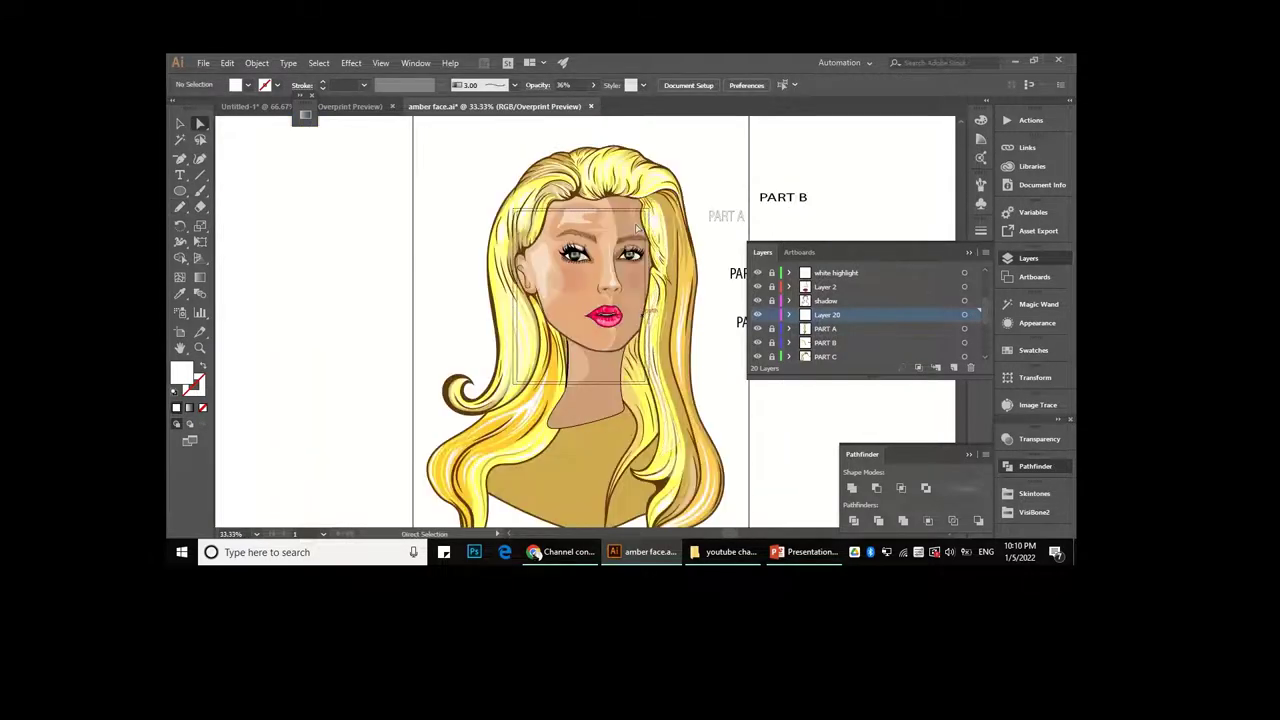
- Select the upper-left hair highlight and pencil a white sheen down the left strand
scroll(525, 207, "up", 2, "alt")
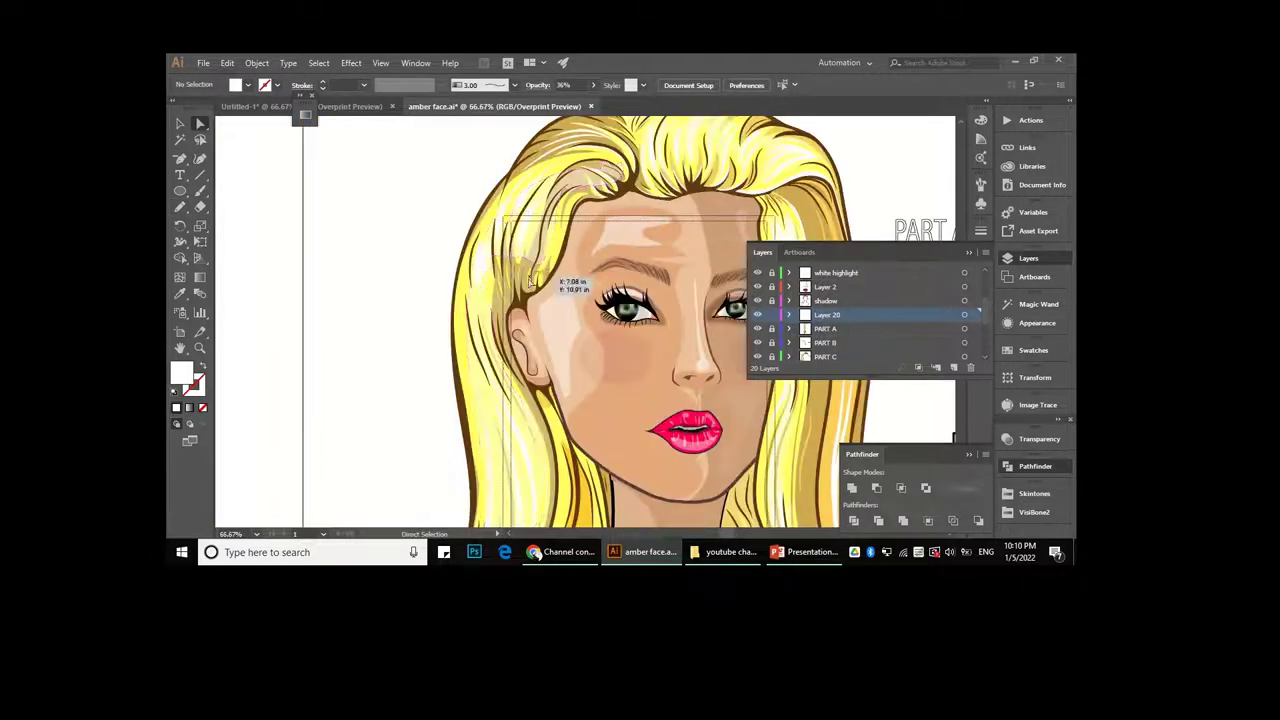
left_click(530, 243)
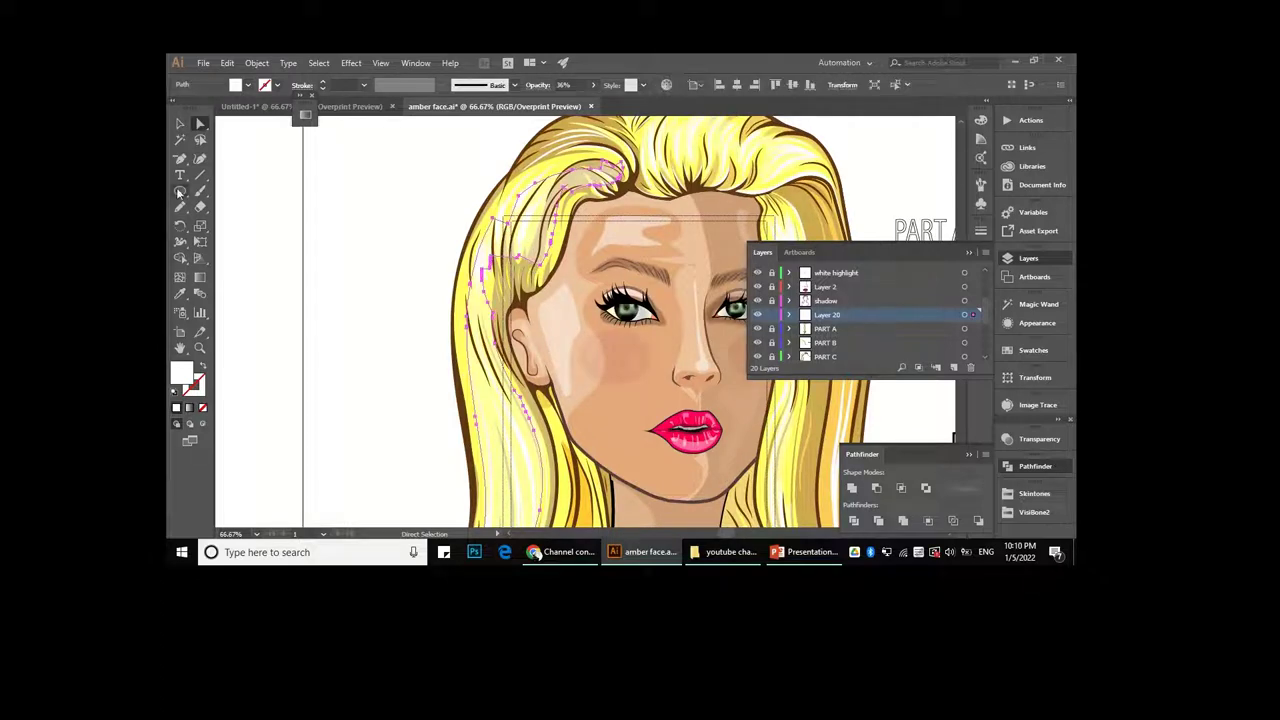
left_click(180, 208)
scroll(490, 262, "up", 1, "alt")
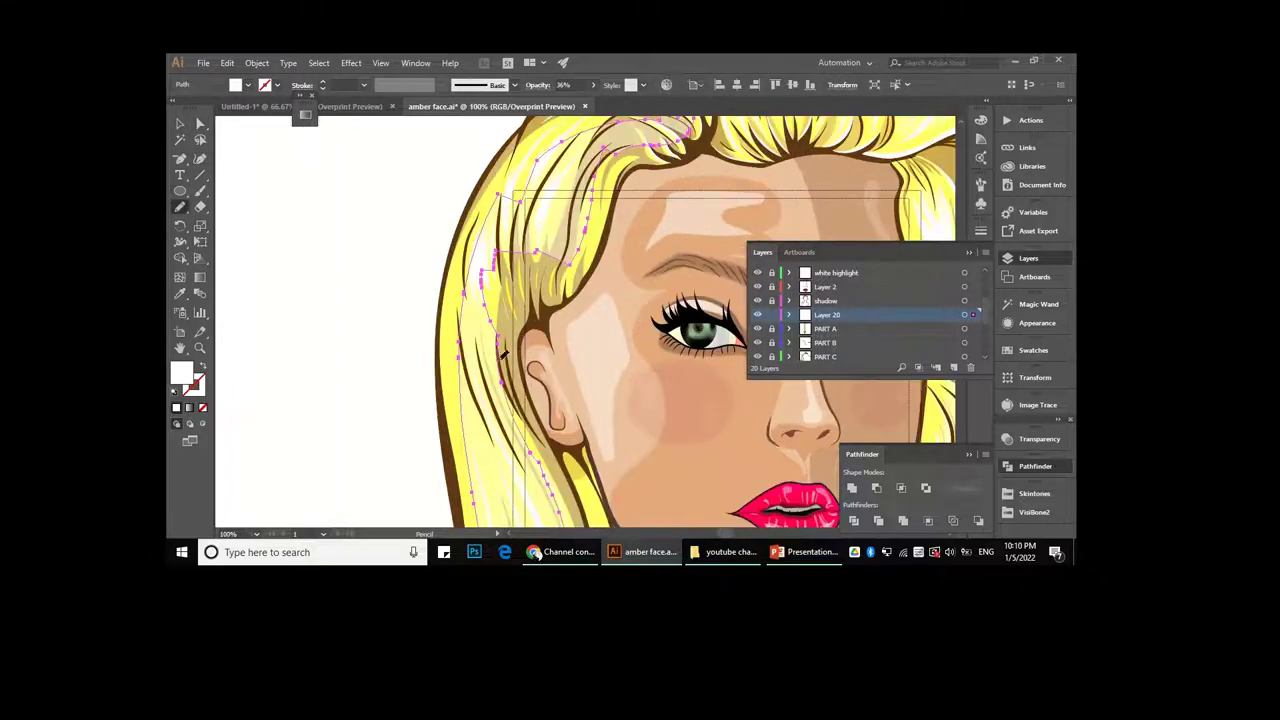
left_click_drag(505, 295, 491, 348)
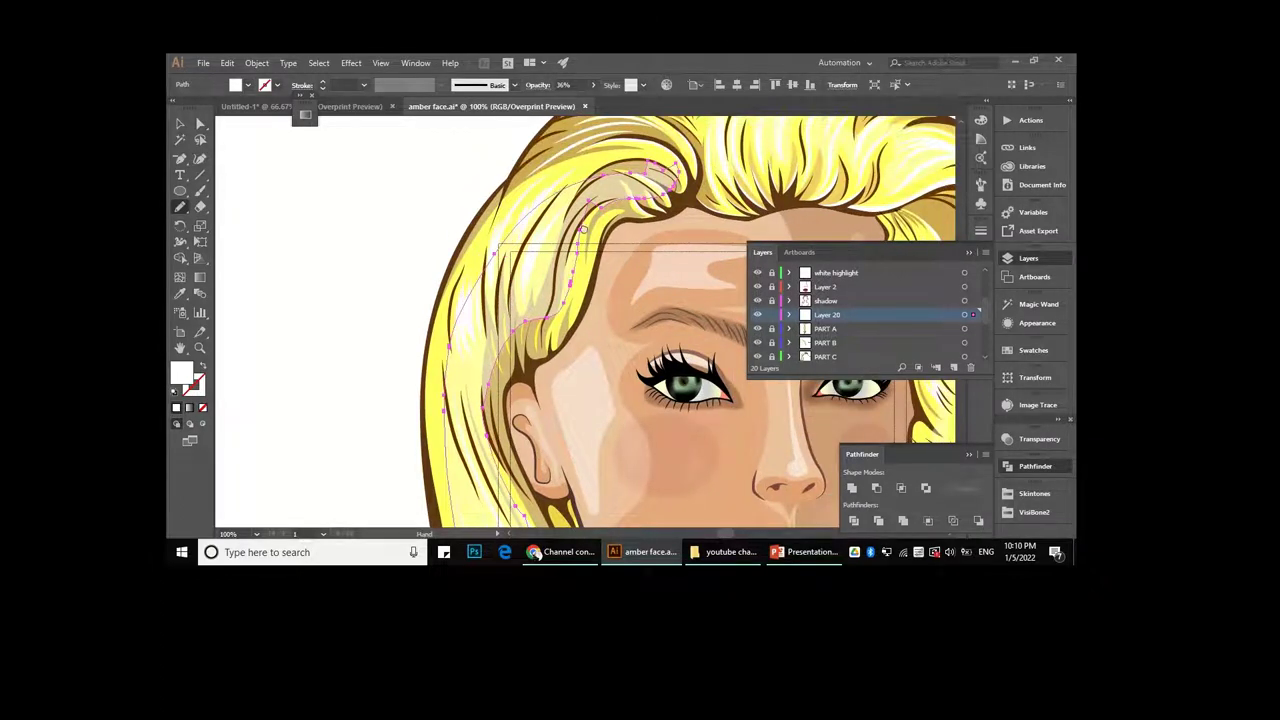
left_click_drag(536, 200, 508, 259)
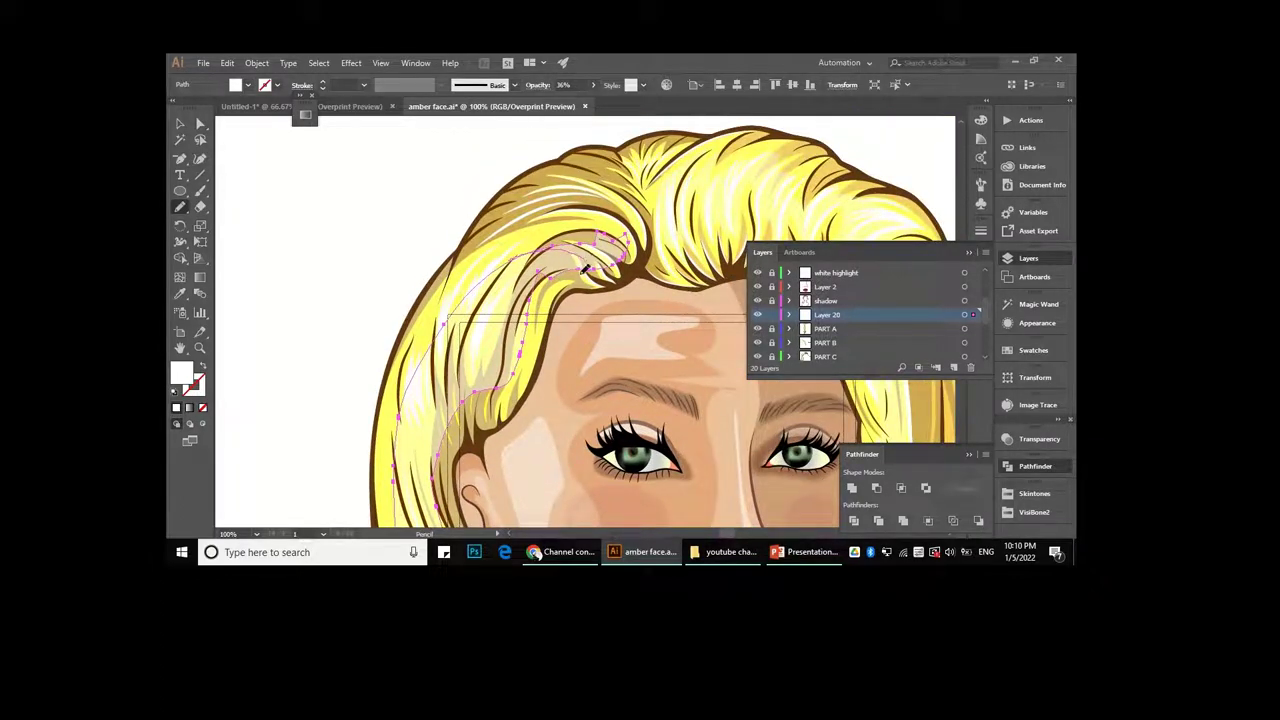
scroll(536, 255, "down", 2, "alt")
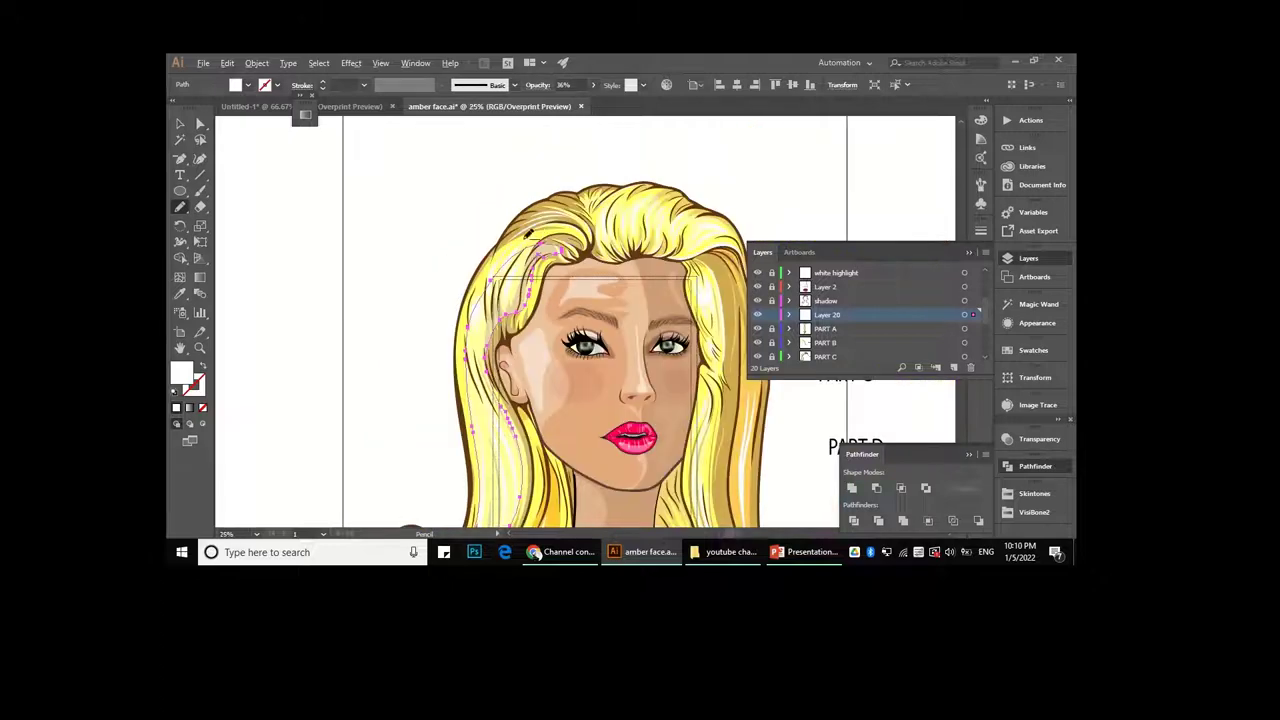
scroll(507, 356, "up", 1, "alt")
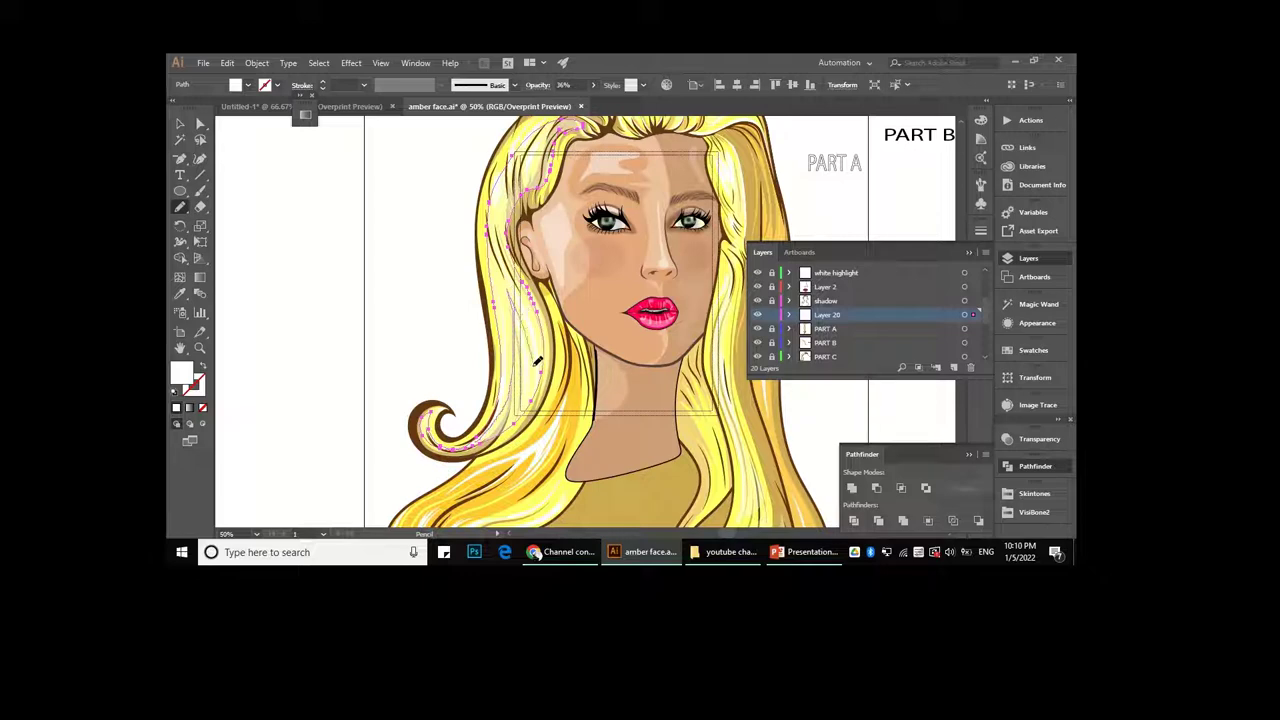
left_click_drag(540, 374, 466, 452)
key("v")
- Create Layer 21 above Layer 20 and pencil a stroke across the top of the hair
scroll(540, 370, "down", 3)
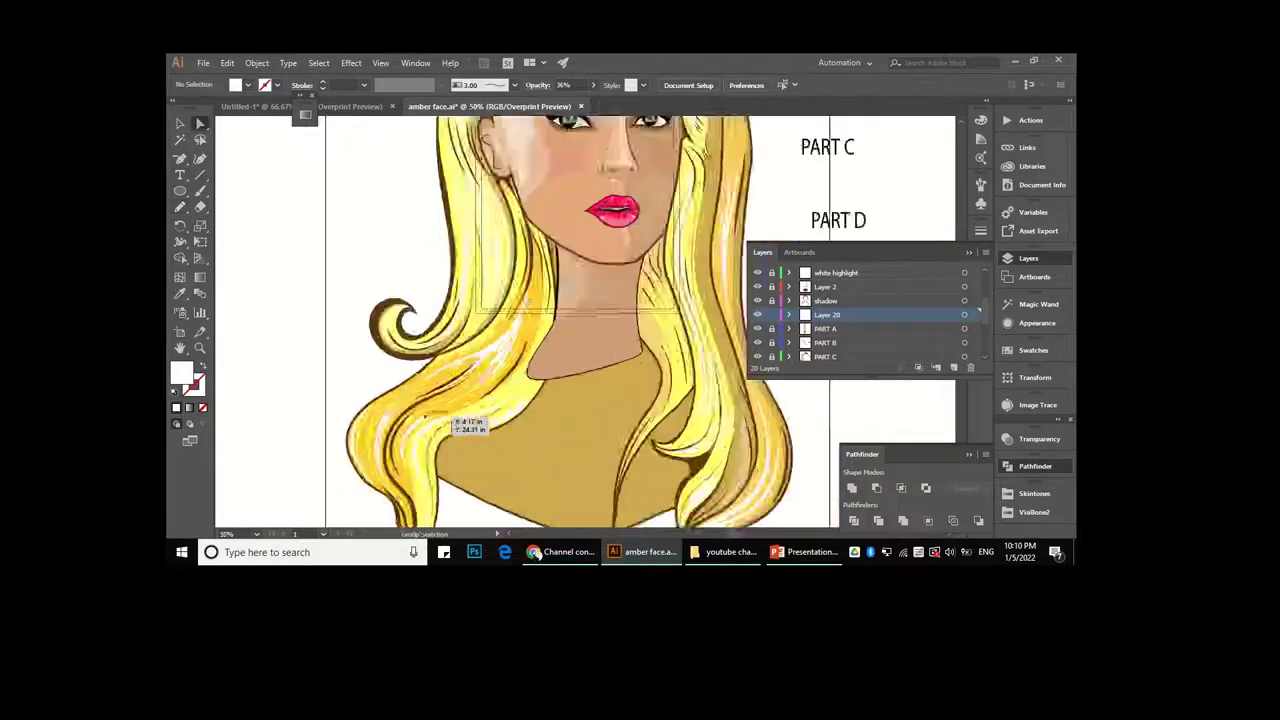
key("ctrl+minus")
key("ctrl+minus")
key("ctrl+l")
scroll(560, 300, "up", 4)
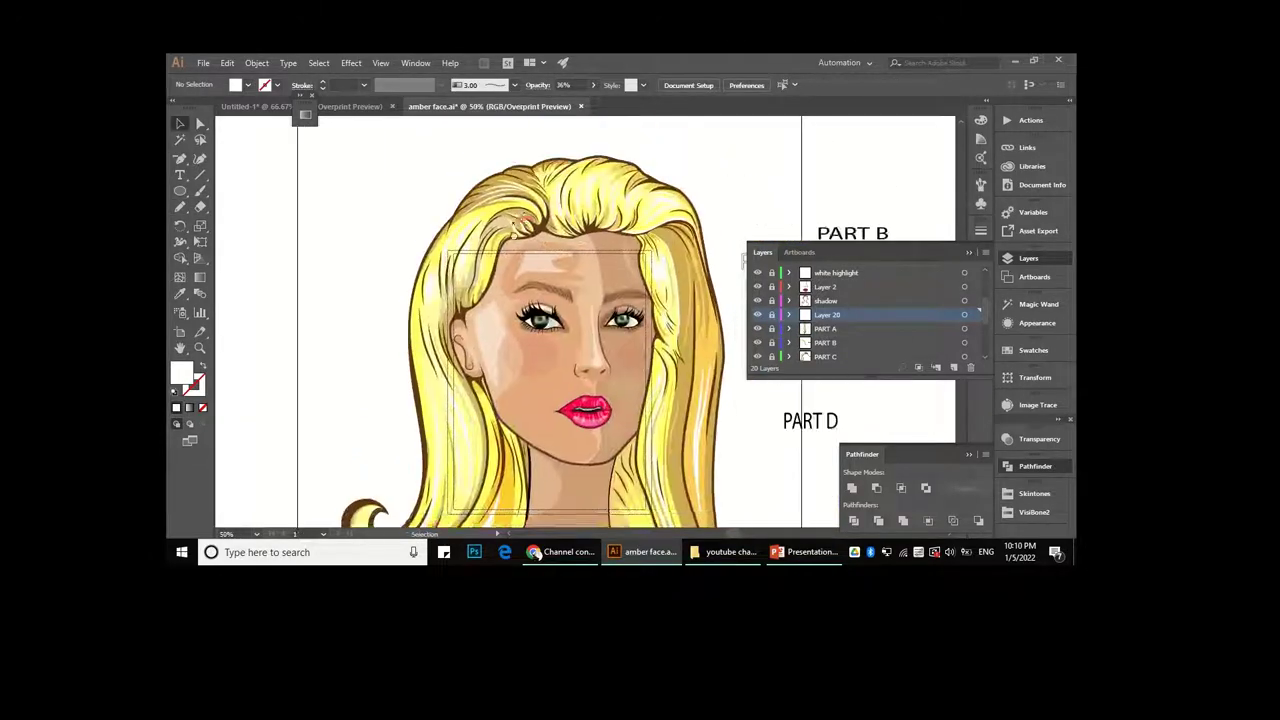
key("n")
scroll(543, 228, "down", 3)
scroll(450, 200, "up", 3)
left_click_drag(440, 195, 470, 225)
scroll(471, 312, "down", 3)
key("ctrl+minus")
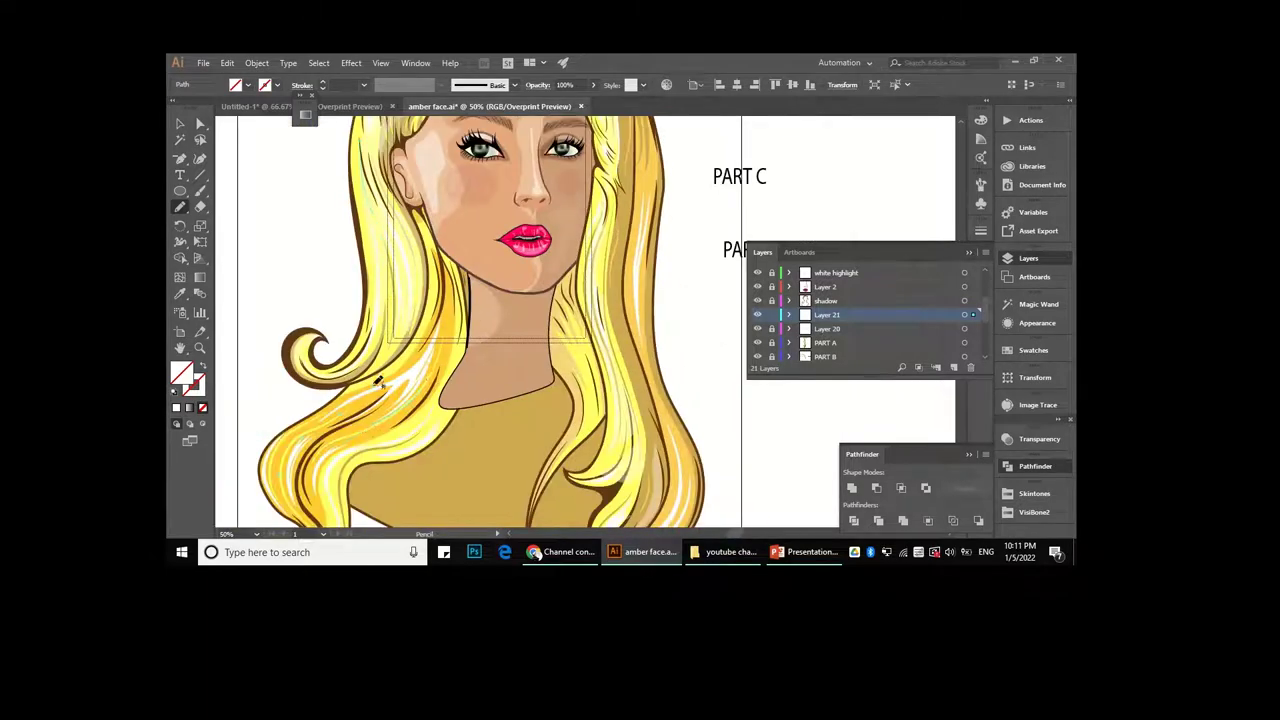
scroll(378, 383, "down", 2)
scroll(378, 383, "down", 2)
key("v")
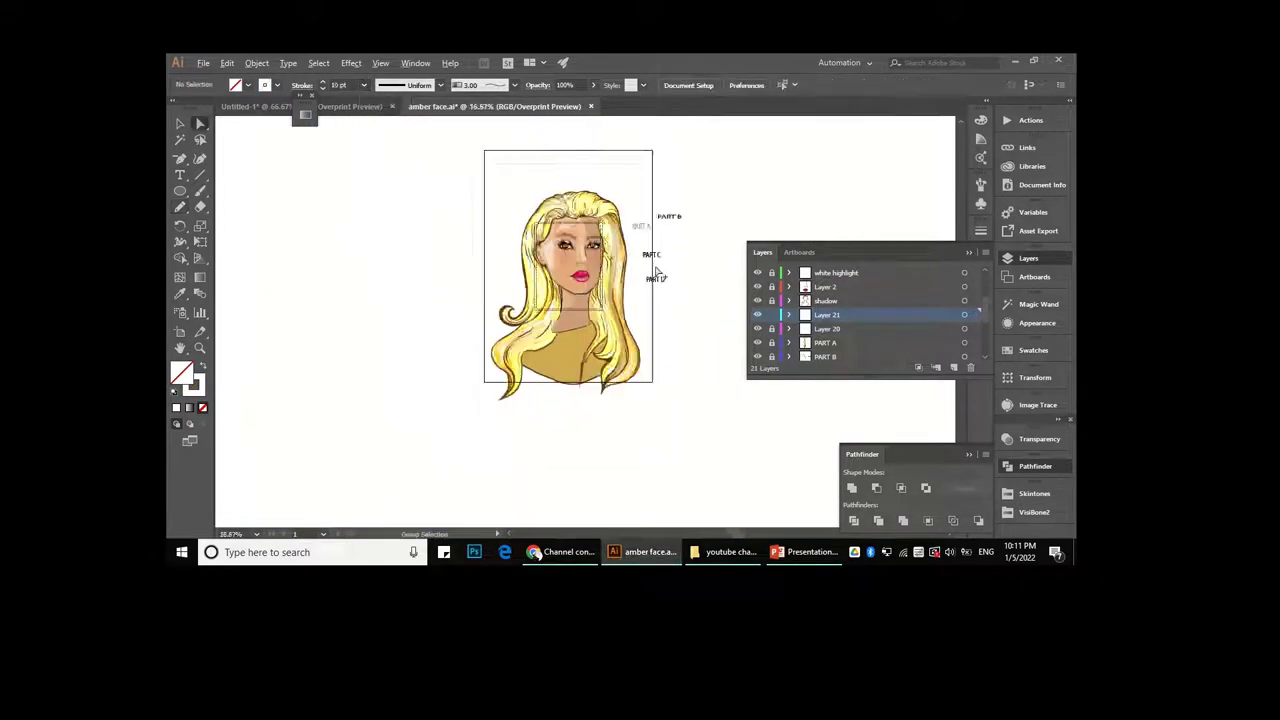
scroll(657, 272, "up", 2)
- Open the Bristle Brush library from the Brushes panel and enlarge it
key("F5")
left_click(818, 256)
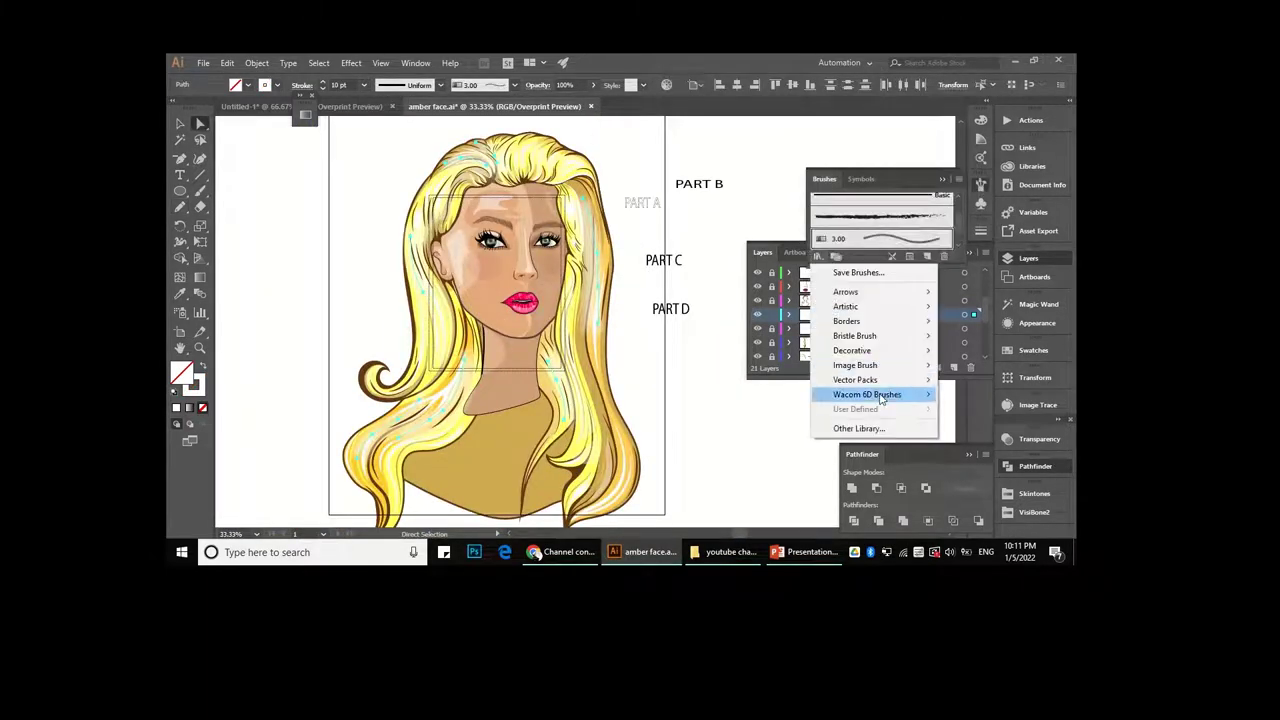
left_click(980, 336)
left_click_drag(600, 276, 835, 281)
left_click_drag(865, 382, 865, 440)
- Try the 4.50, 1.00 and 6.00 bristle brushes on the hair stroke
left_click(830, 305)
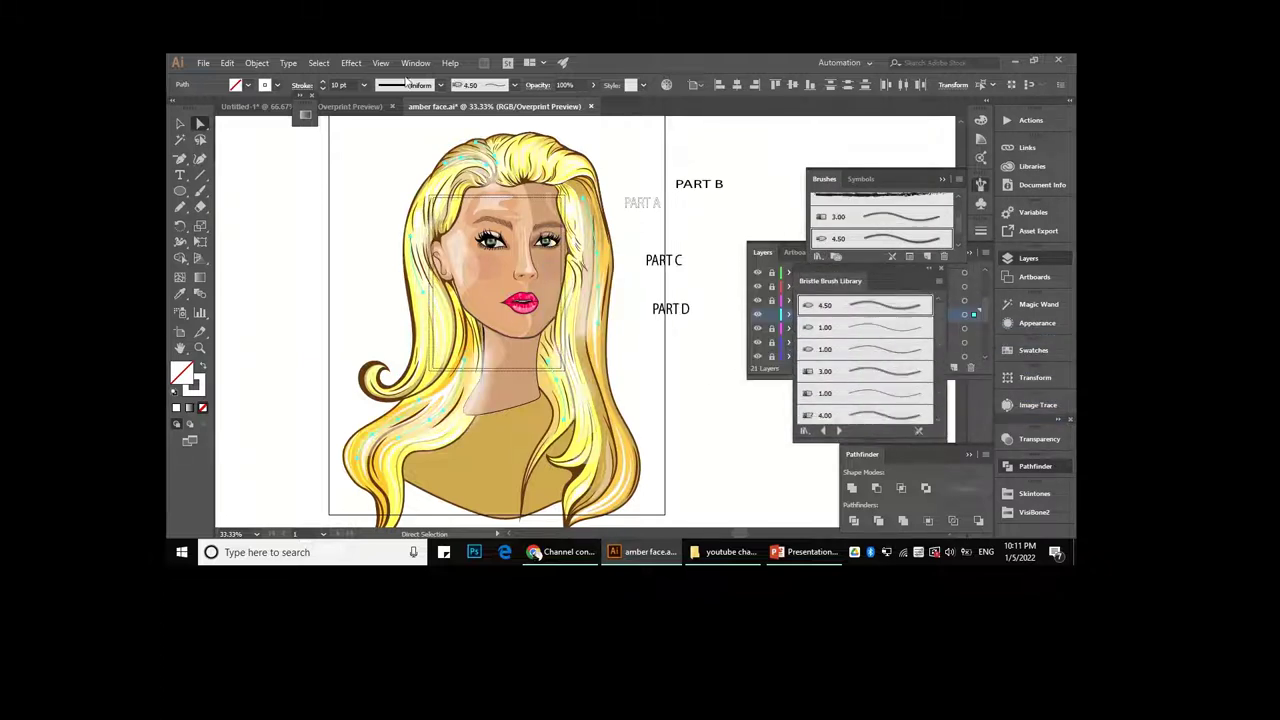
left_click(825, 349)
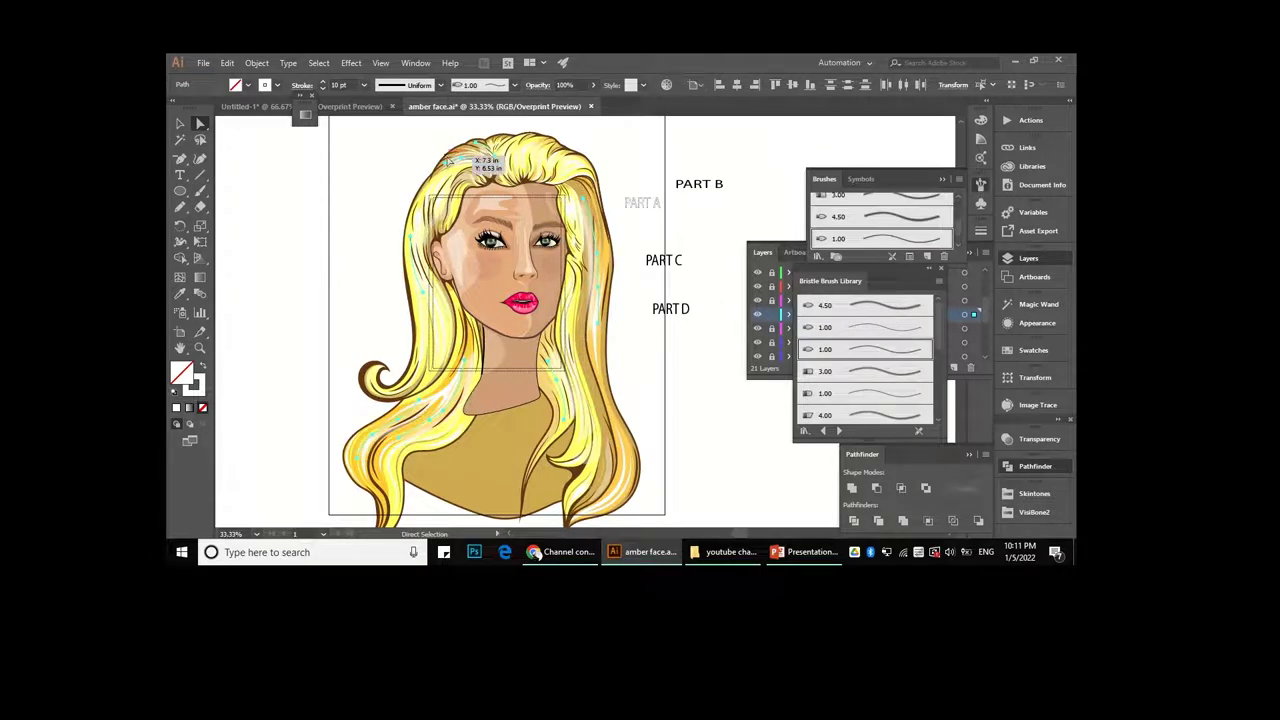
scroll(627, 213, "up", 2)
scroll(865, 360, "down", 1)
left_click(872, 395)
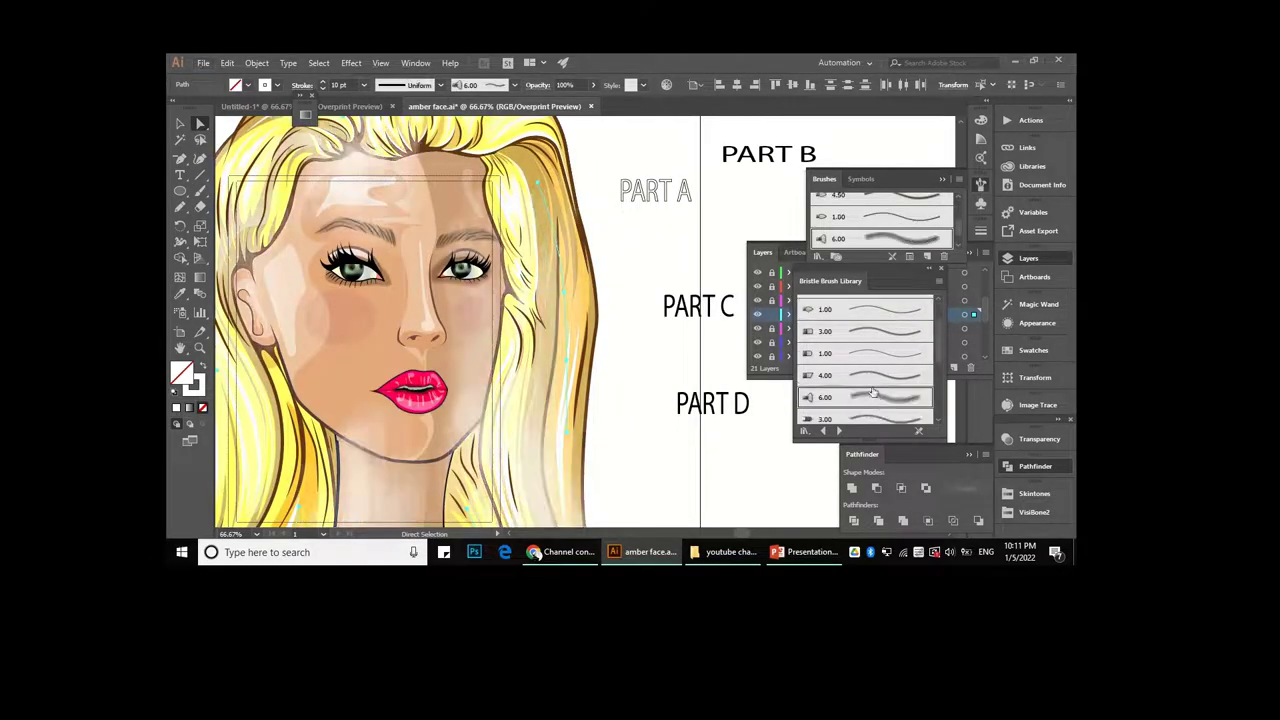
scroll(585, 213, "down", 2)
- Review the stroke weight options, reselect the hair stroke and apply the 3.00 bristle brush
left_click(365, 85)
left_click(365, 85)
left_click(365, 85)
left_click(567, 340)
left_click(567, 340)
scroll(865, 360, "down", 1)
left_click(865, 401)
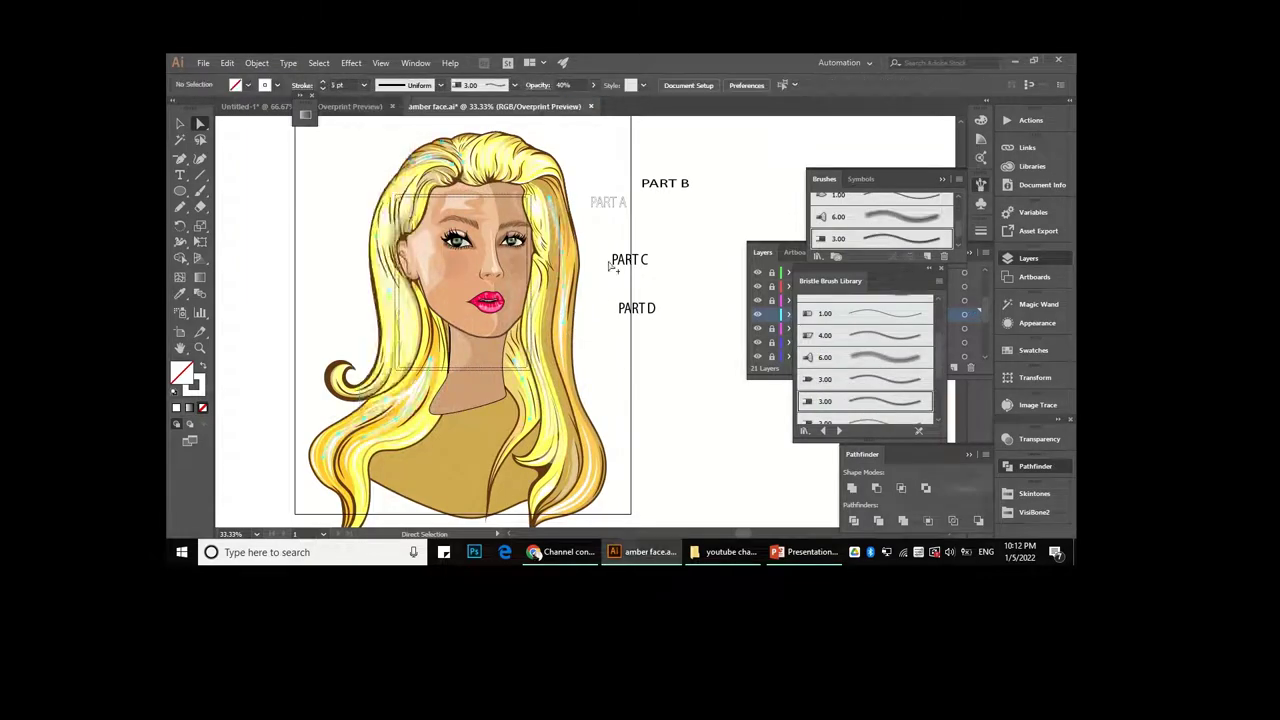
scroll(370, 408, "up", 2)
scroll(370, 408, "down", 2)
scroll(560, 329, "up", 2)
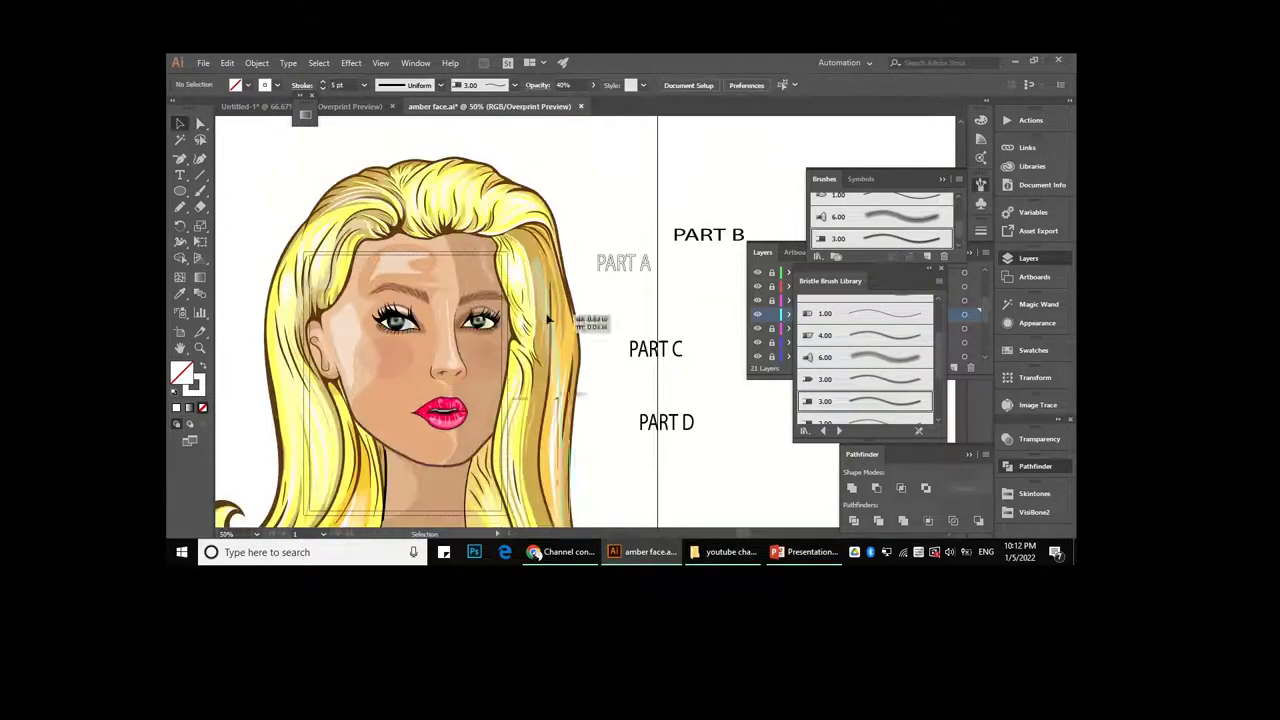